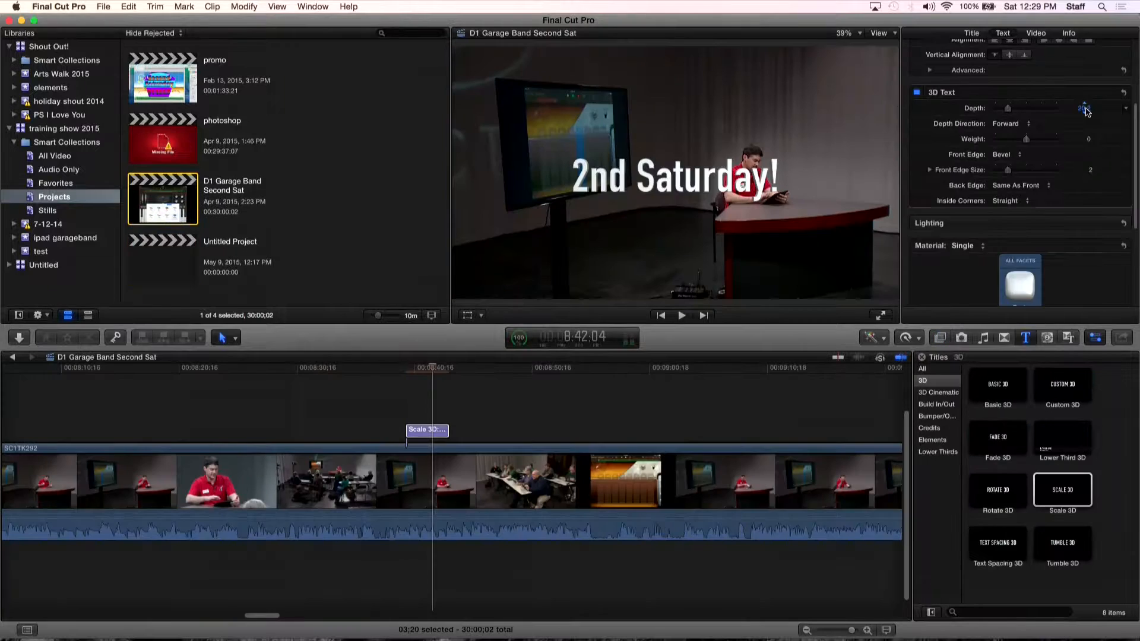
{"action": "left_click_drag", "start_coordinate": [1081, 105], "coordinate": [1082, 107]}
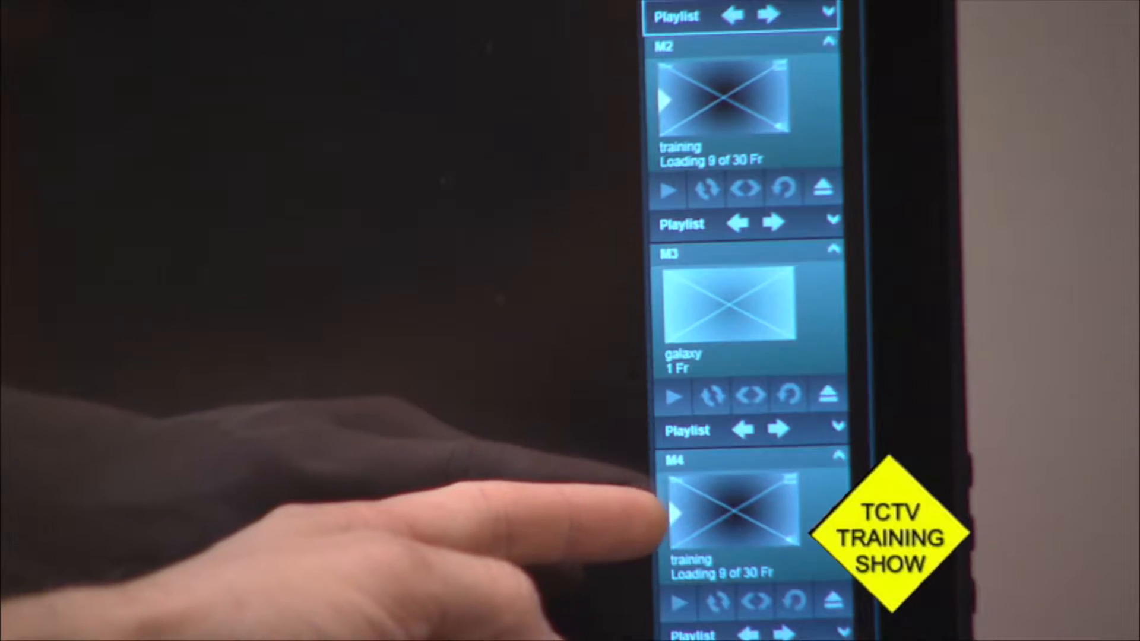
{"action": "left_click", "coordinate": [386, 564]}
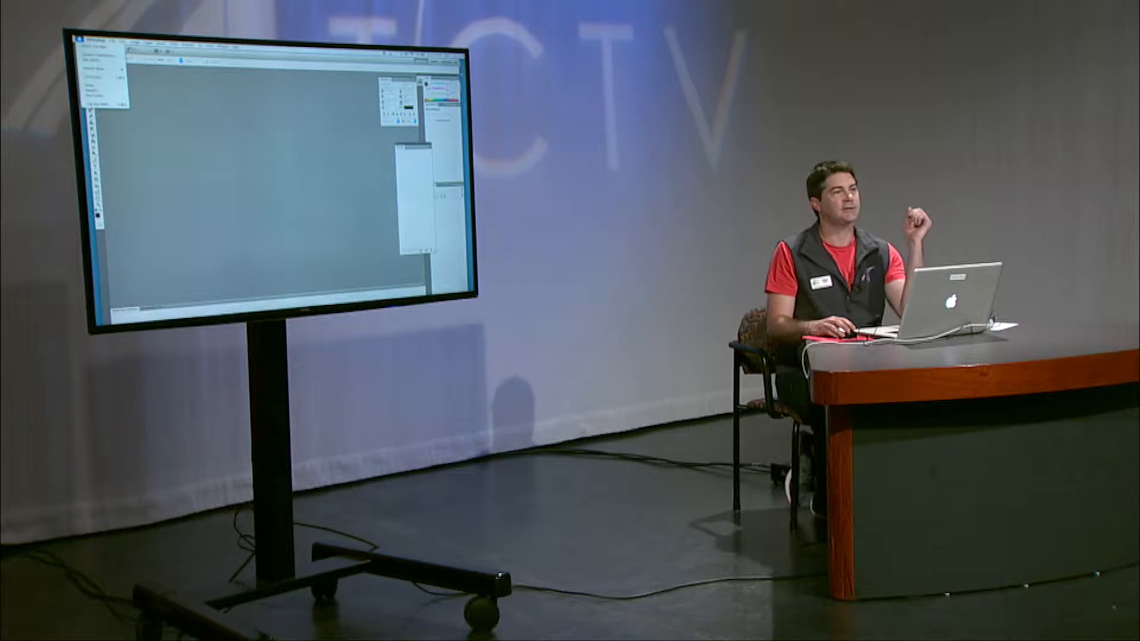
{"action": "mouse_move", "coordinate": [96, 40]}
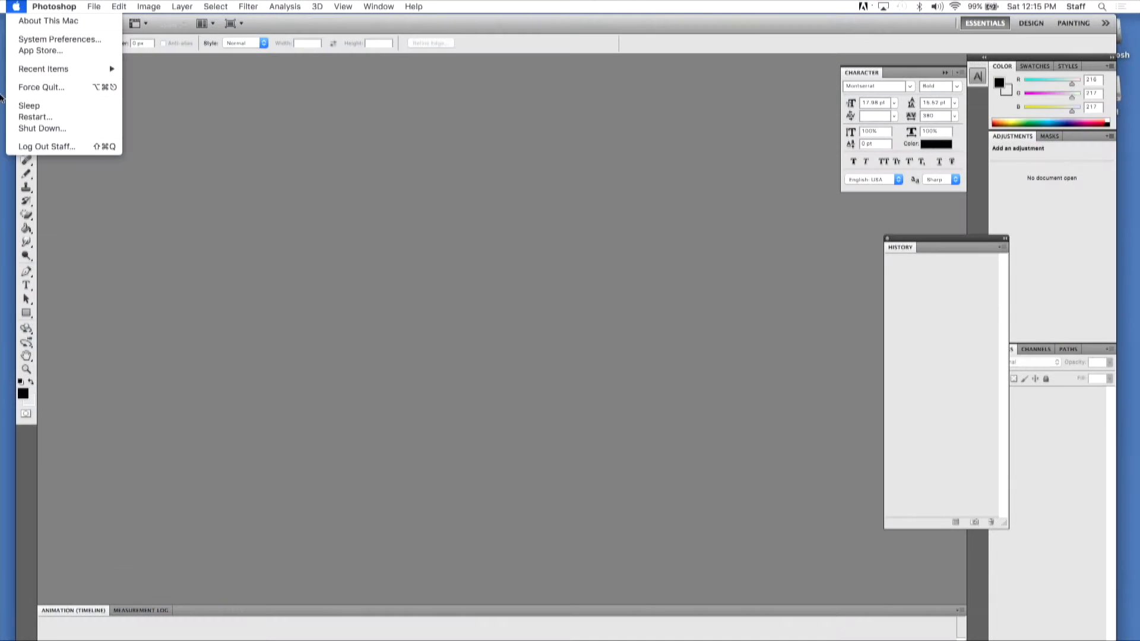
Step: Start a new document named "Second Saturday training" with the Film & Video preset and the HDTV 1080p/29.97 size
{"action": "left_click", "coordinate": [94, 7]}
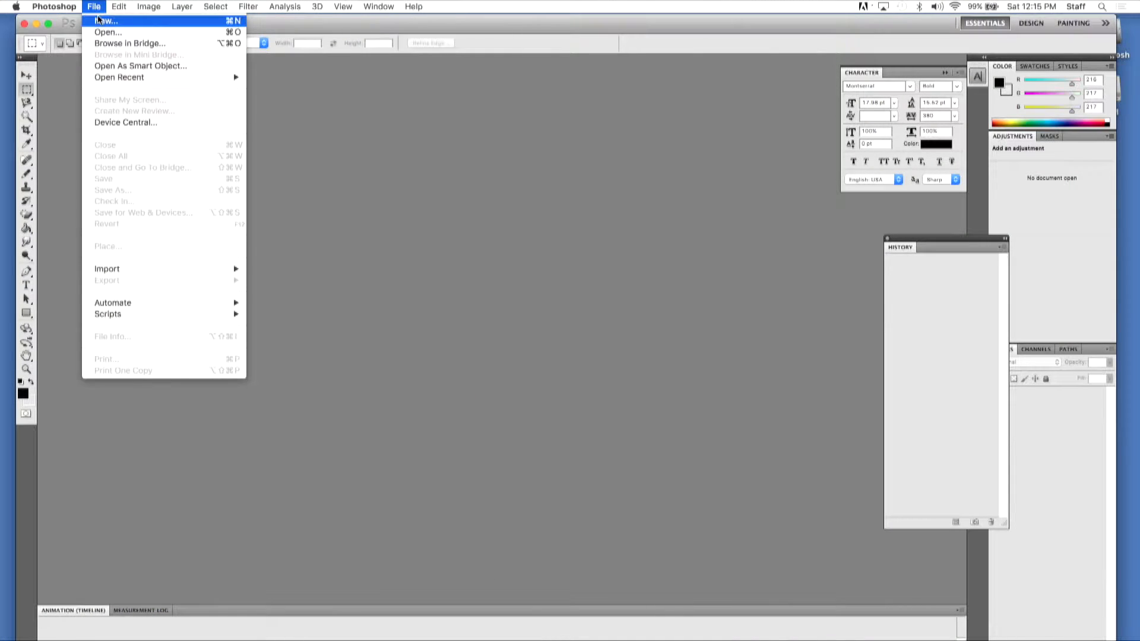
{"action": "left_click", "coordinate": [99, 21]}
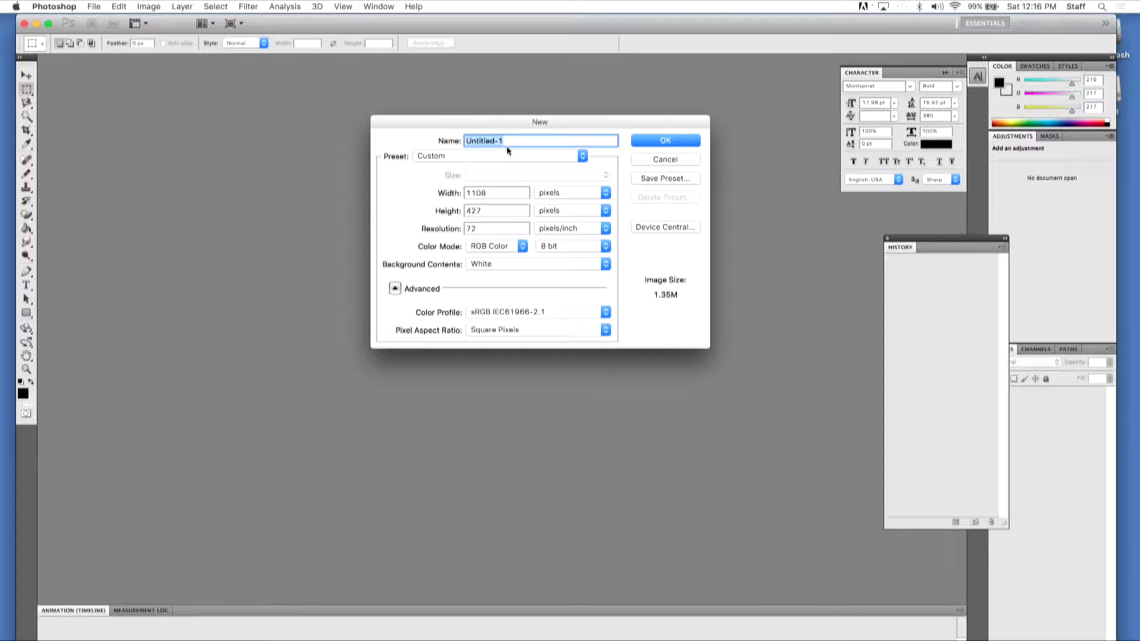
{"action": "type", "text": "Se"}
{"action": "left_click", "coordinate": [445, 156]}
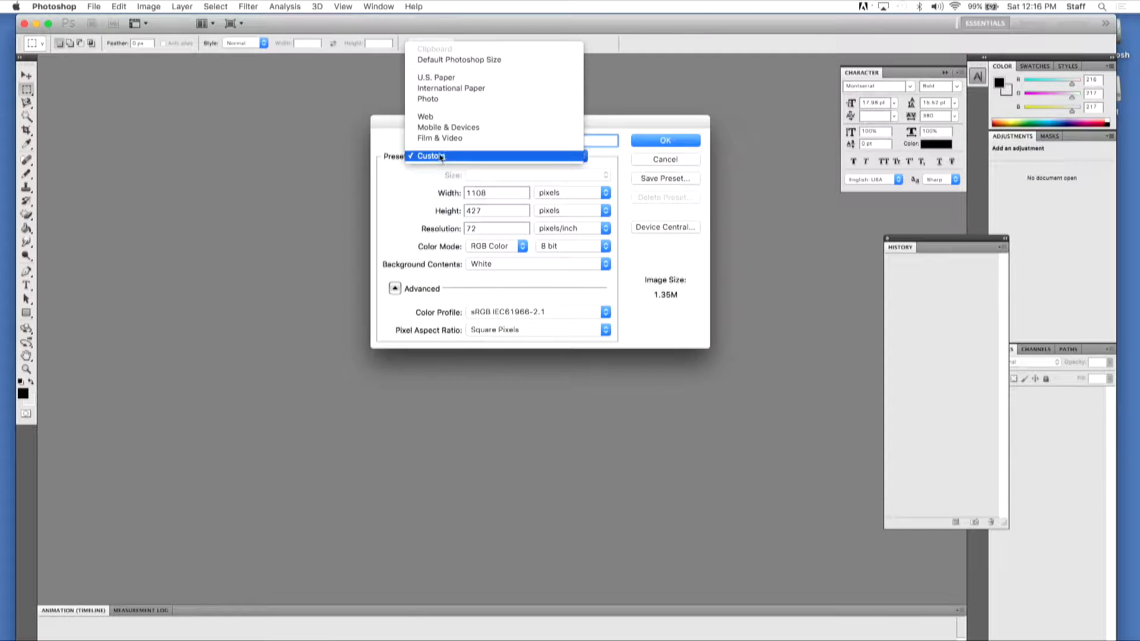
{"action": "left_click", "coordinate": [467, 138]}
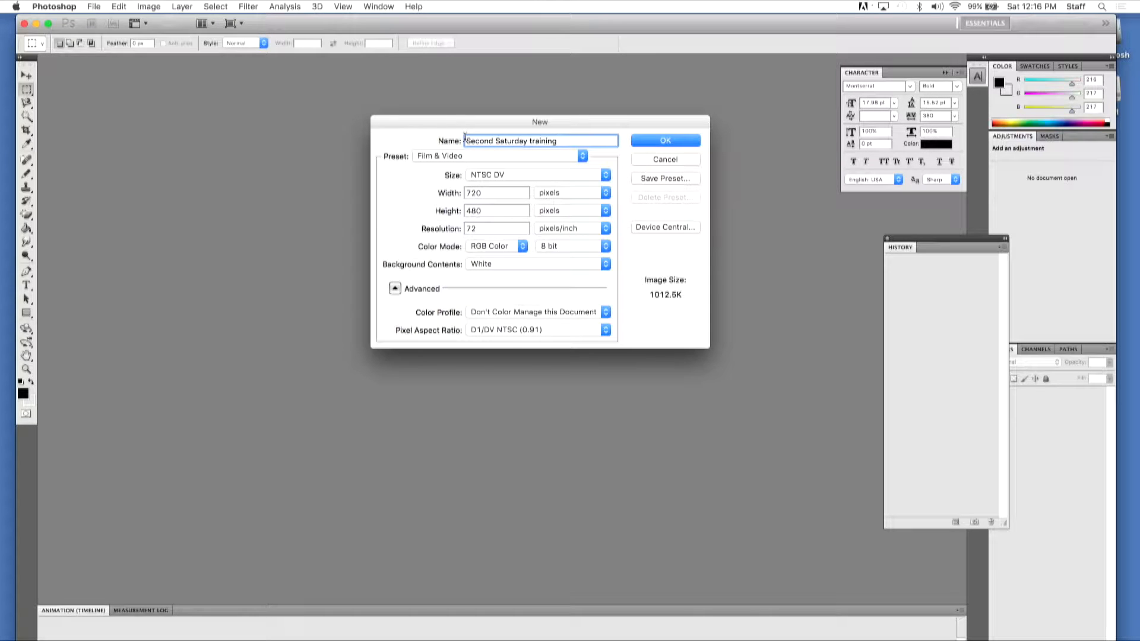
{"action": "left_click", "coordinate": [507, 176]}
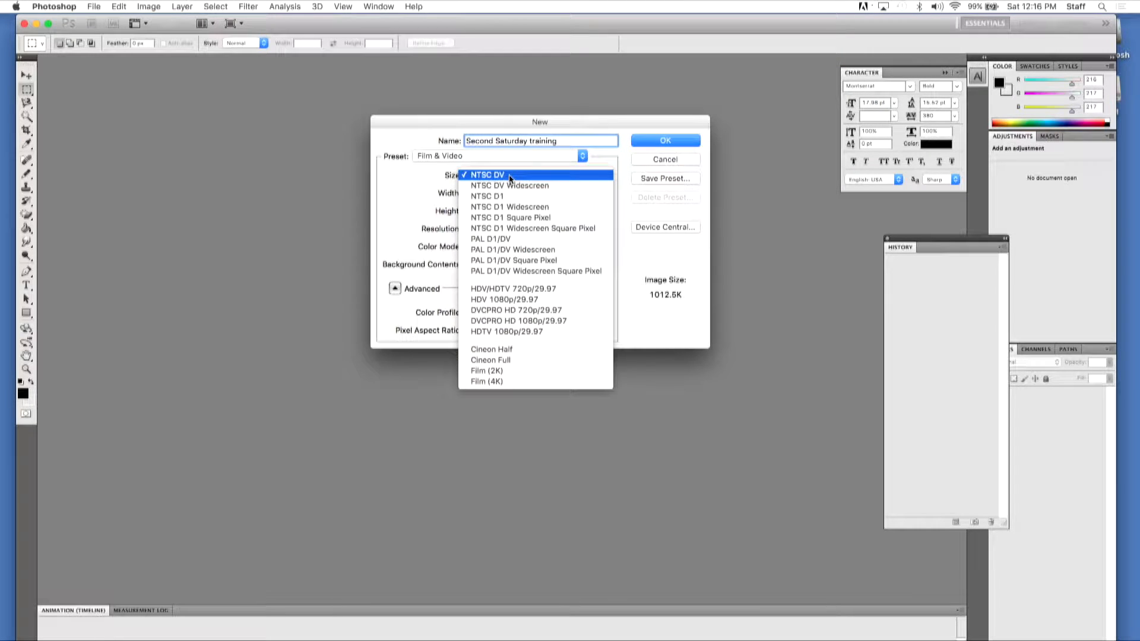
{"action": "left_click", "coordinate": [541, 332]}
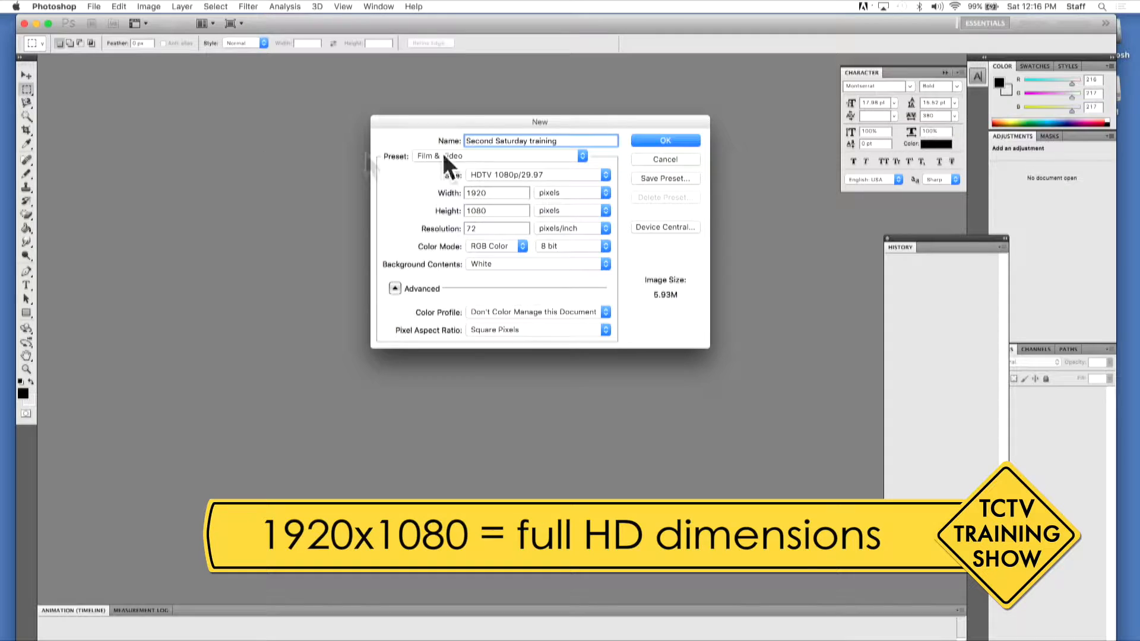
Step: Try the HDV 1080p/29.97 size for the new document
{"action": "key", "text": "Tab"}
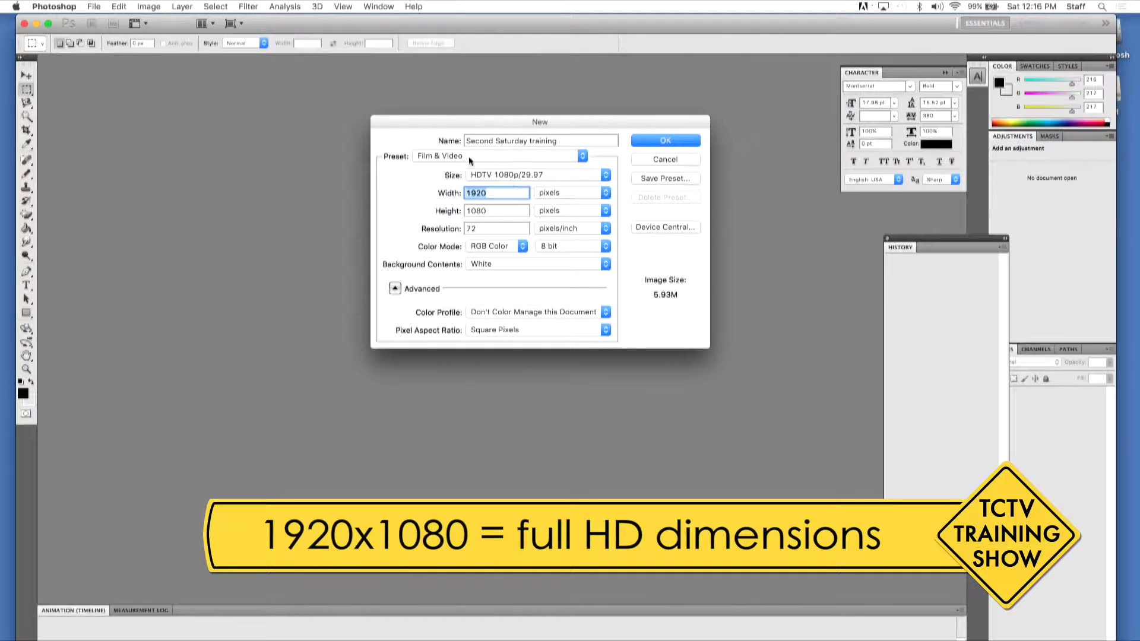
{"action": "left_click", "coordinate": [436, 156]}
{"action": "left_click", "coordinate": [436, 156]}
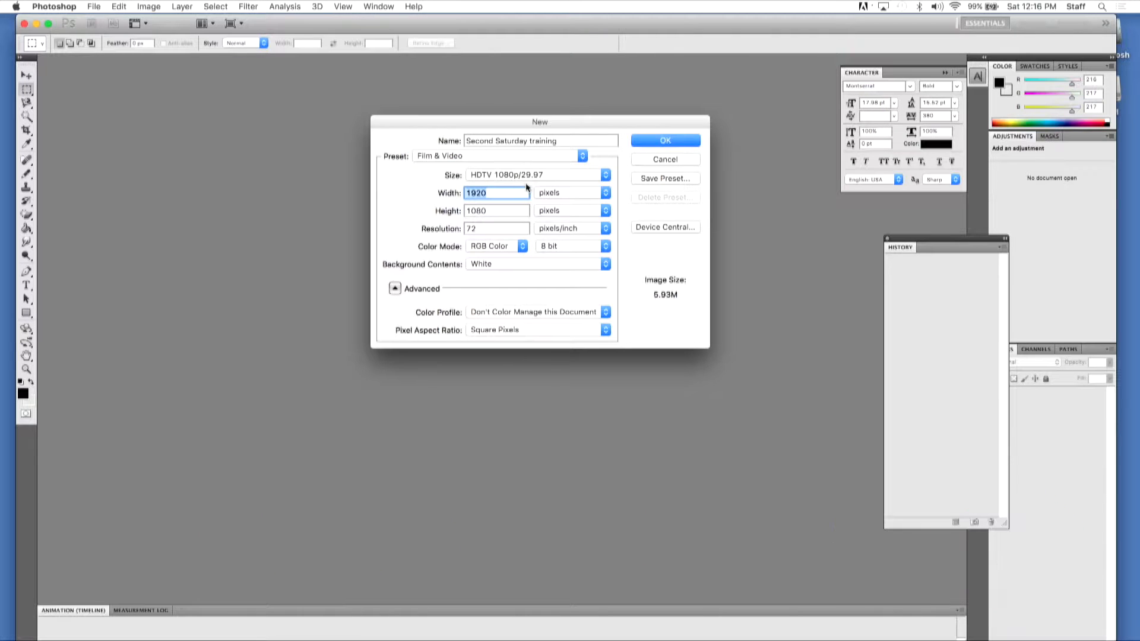
{"action": "left_click", "coordinate": [526, 179]}
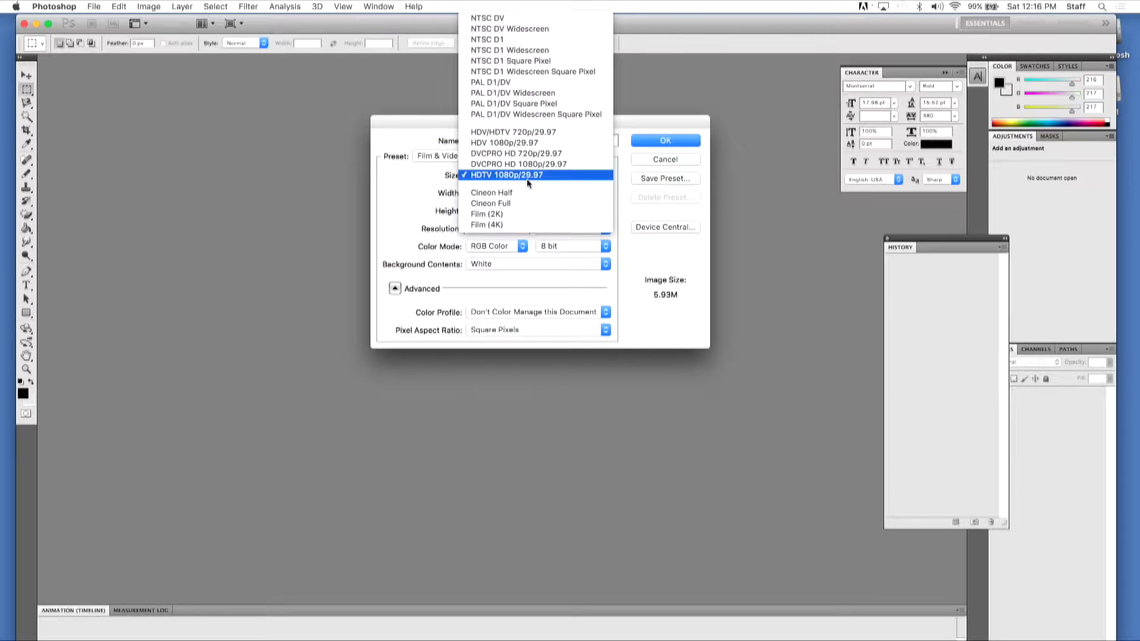
{"action": "left_click", "coordinate": [505, 142]}
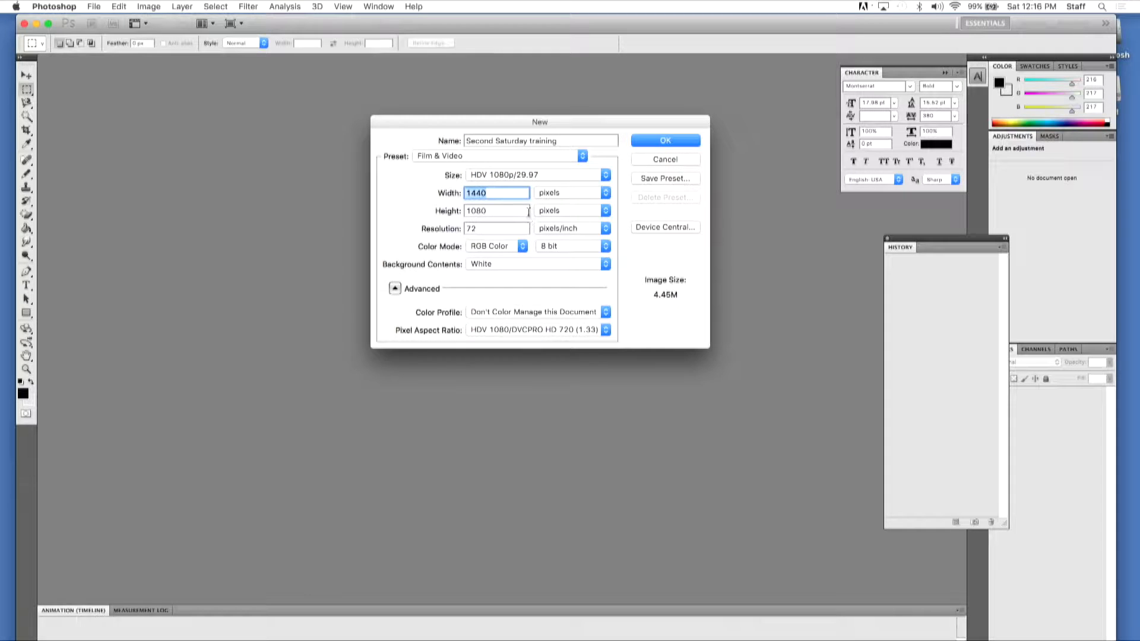
Step: Set the new document's size to HDTV 1080p/29.97 and create it
{"action": "left_click", "coordinate": [516, 181]}
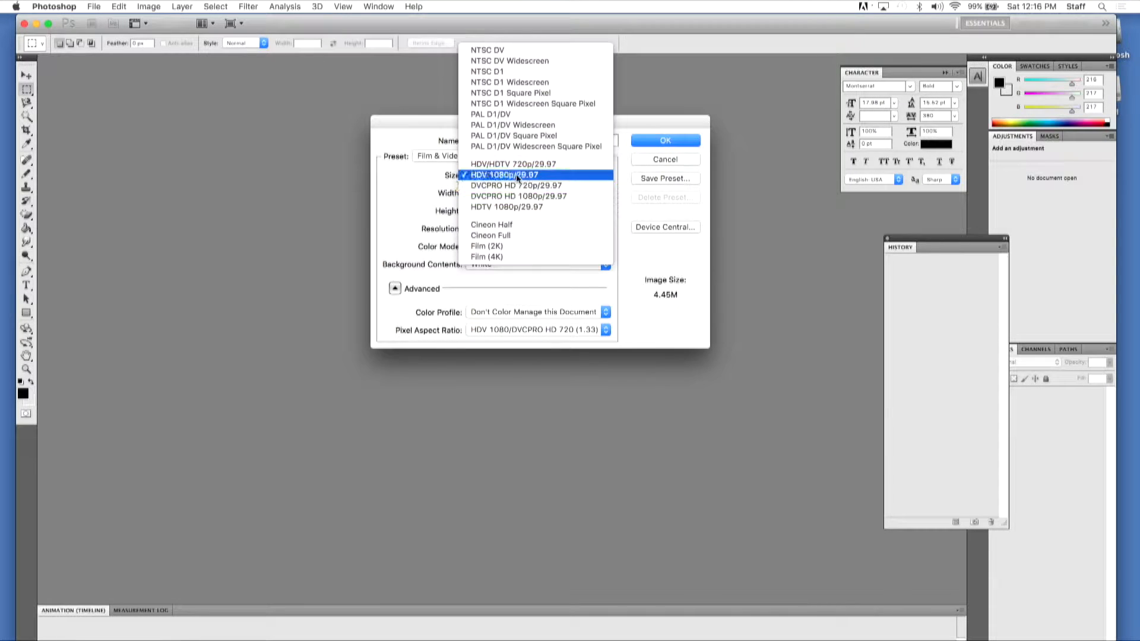
{"action": "left_click", "coordinate": [515, 207]}
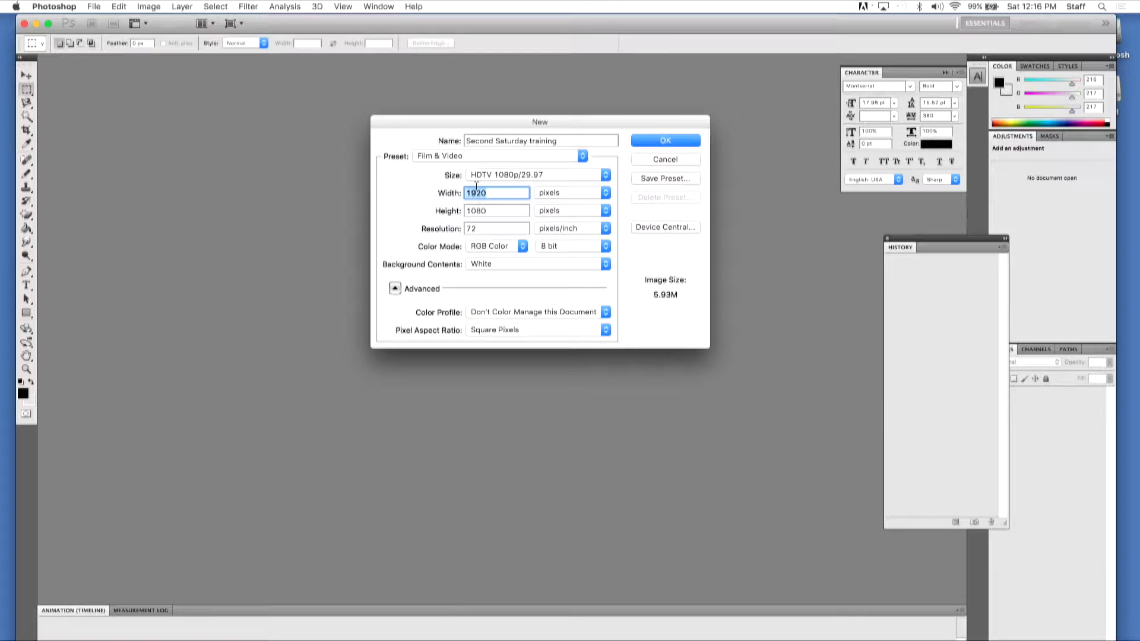
{"action": "left_click", "coordinate": [668, 144]}
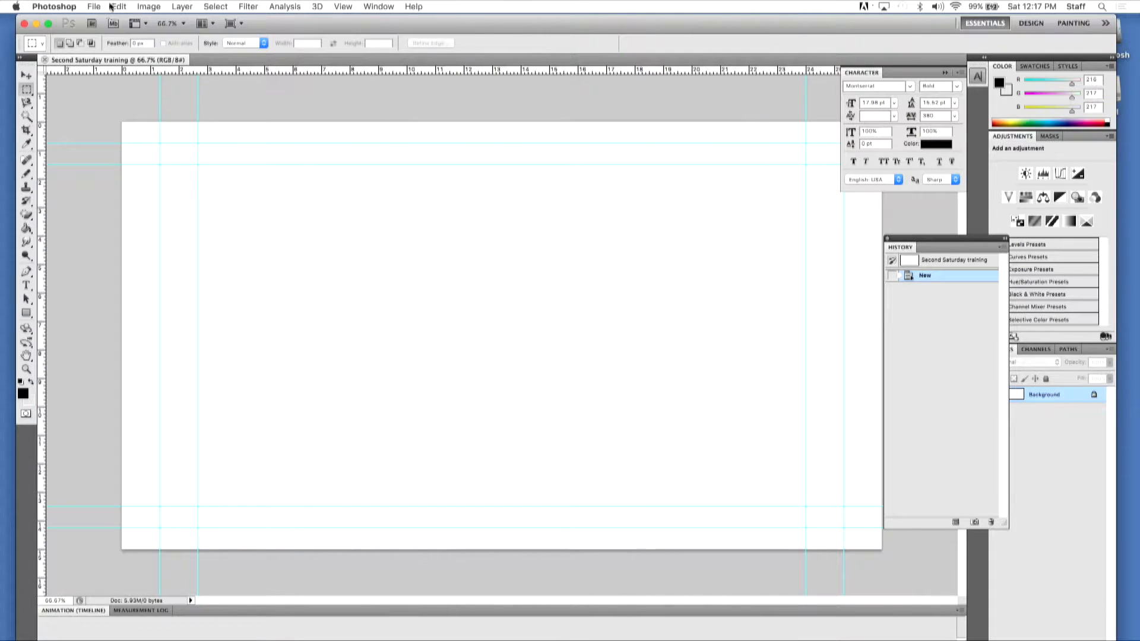
Step: Open the file "Full screen graphics.psd" from the Photoshop workshop folder
{"action": "left_click", "coordinate": [96, 7]}
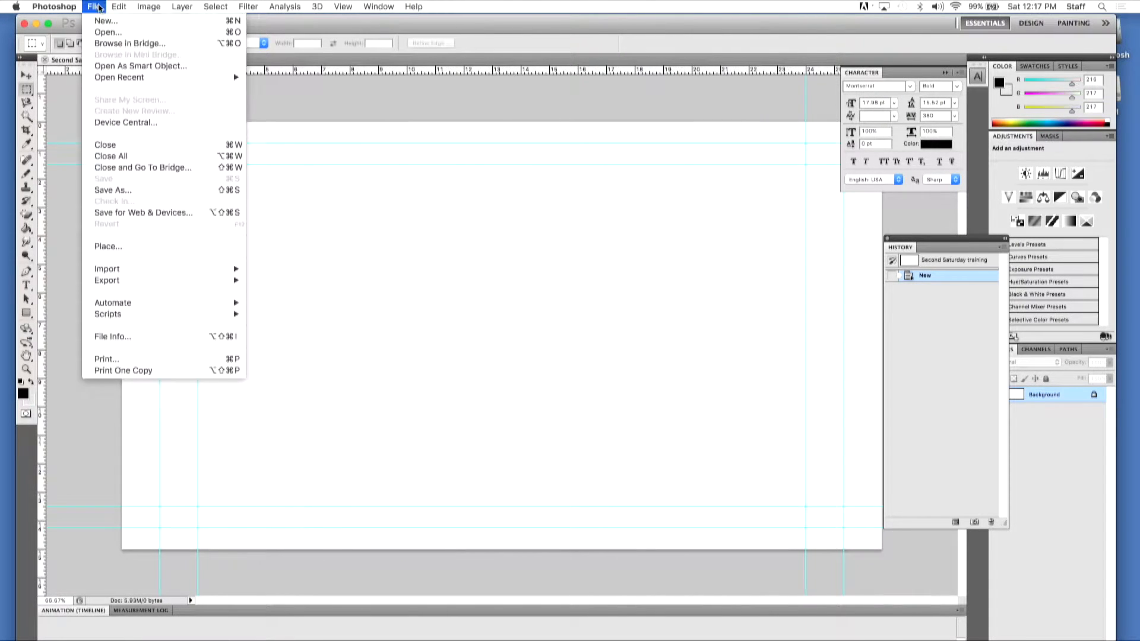
{"action": "left_click", "coordinate": [123, 32]}
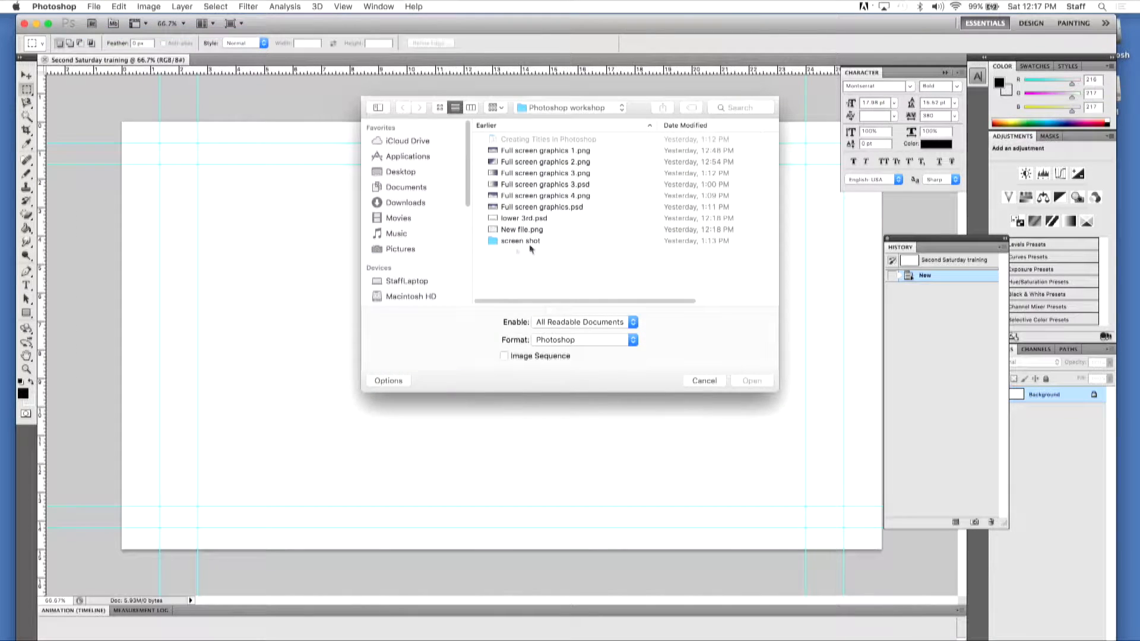
{"action": "double_click", "coordinate": [543, 205]}
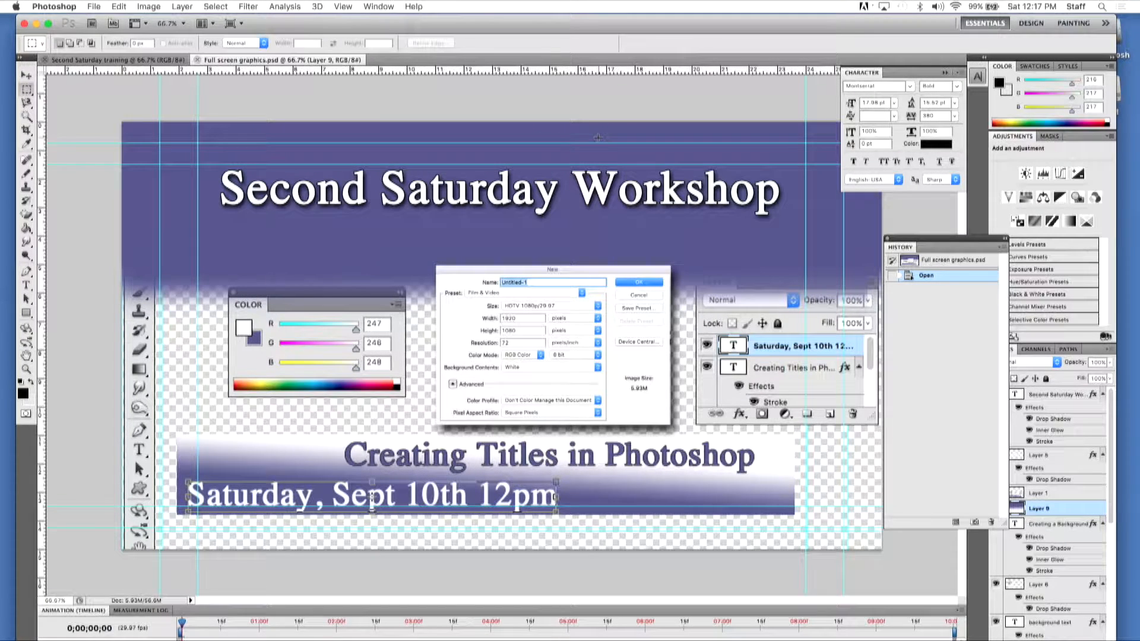
{"action": "left_click", "coordinate": [52, 8]}
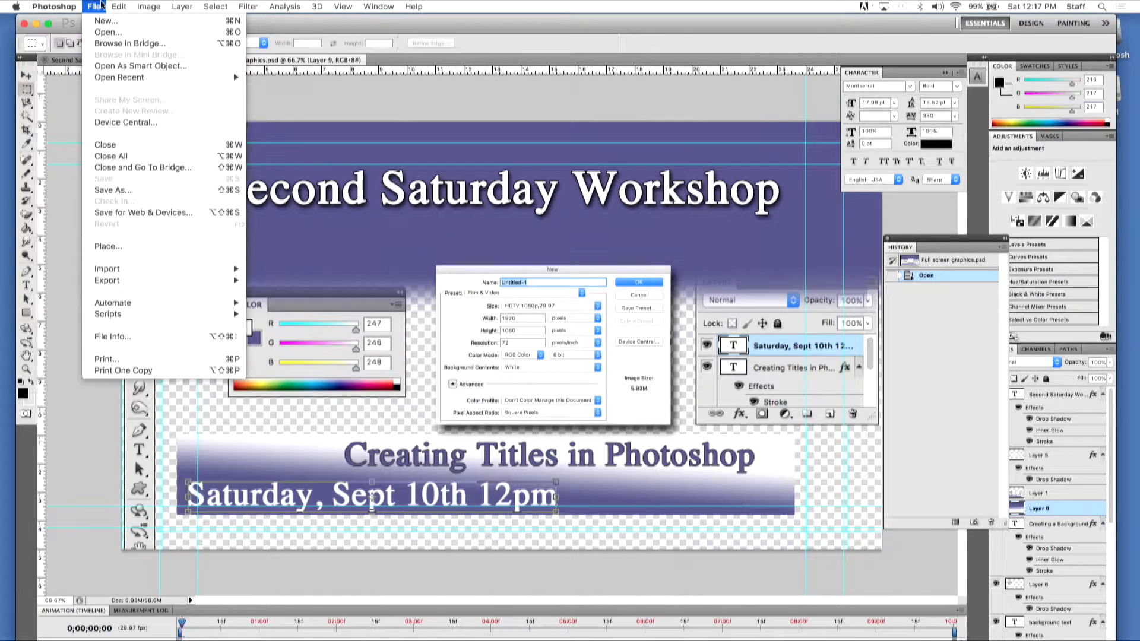
{"action": "mouse_move", "coordinate": [157, 11]}
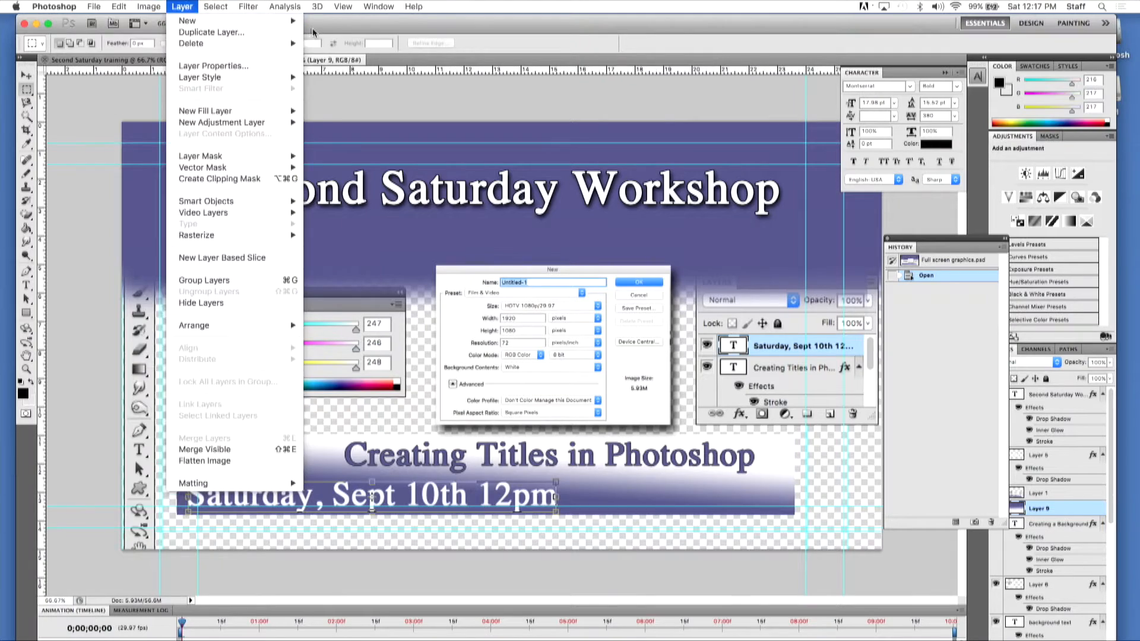
{"action": "mouse_move", "coordinate": [237, 11]}
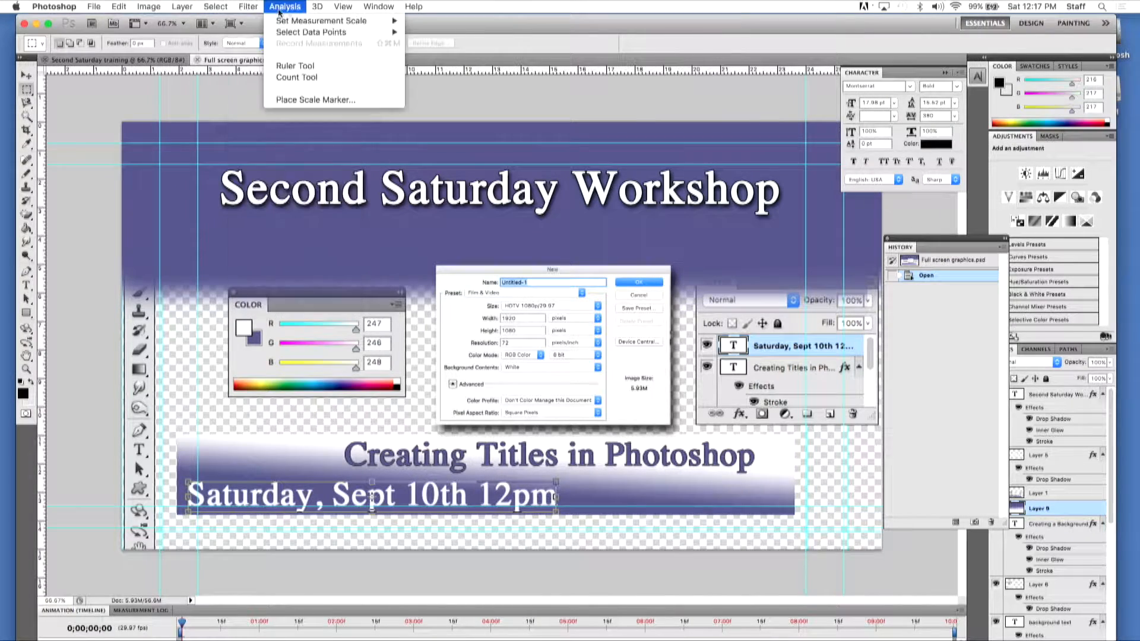
{"action": "mouse_move", "coordinate": [343, 7]}
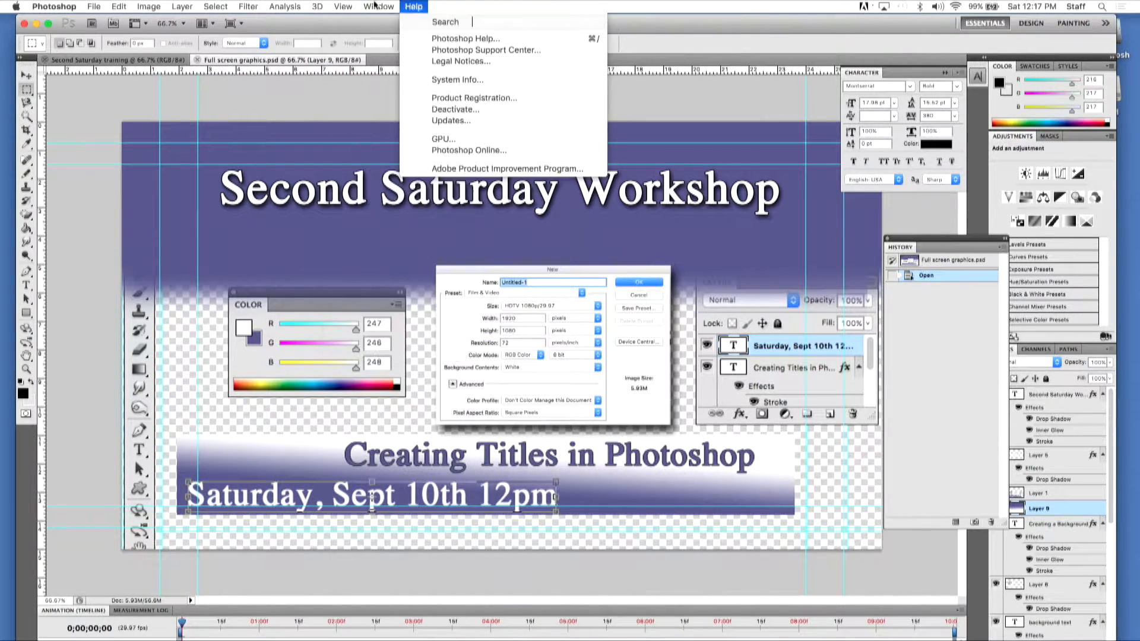
{"action": "mouse_move", "coordinate": [79, 5]}
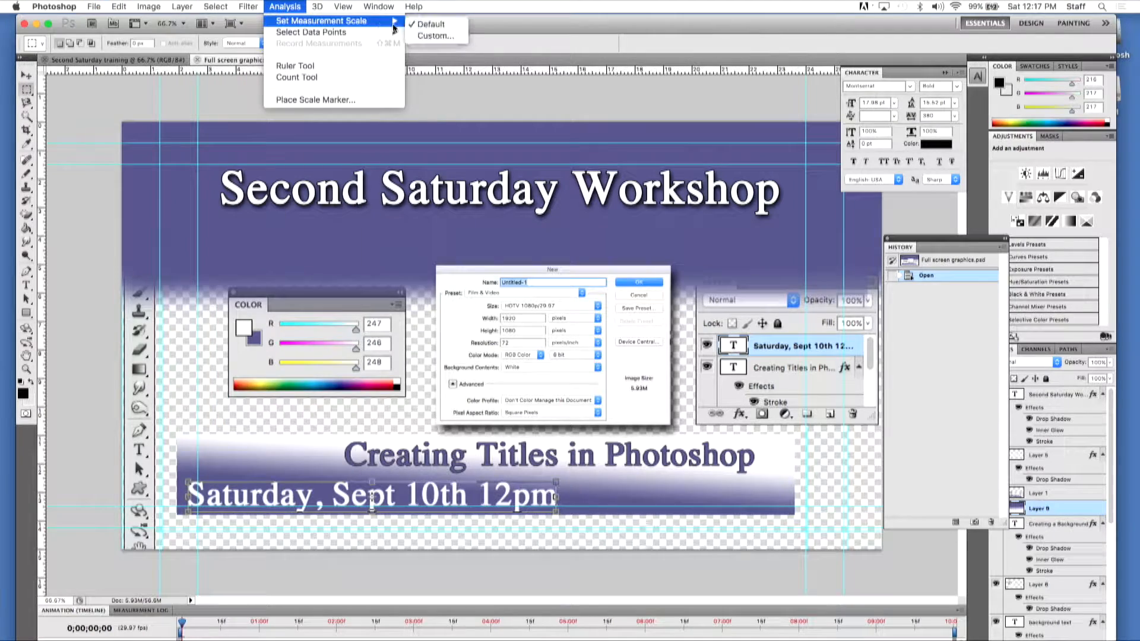
{"action": "mouse_move", "coordinate": [162, 12]}
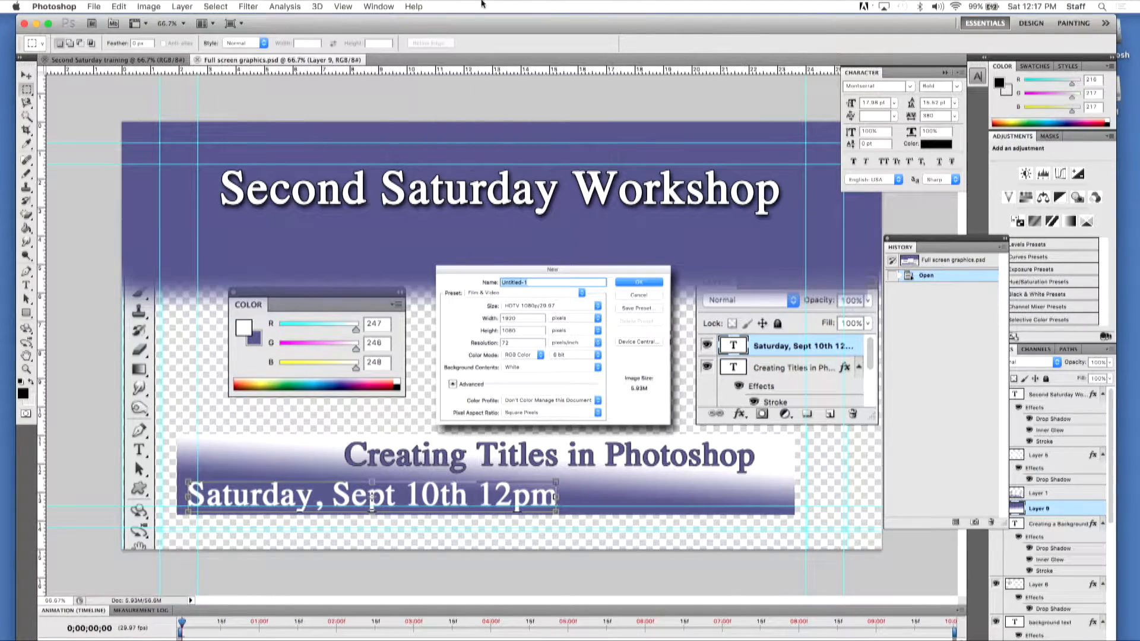
{"action": "mouse_move", "coordinate": [15, 5]}
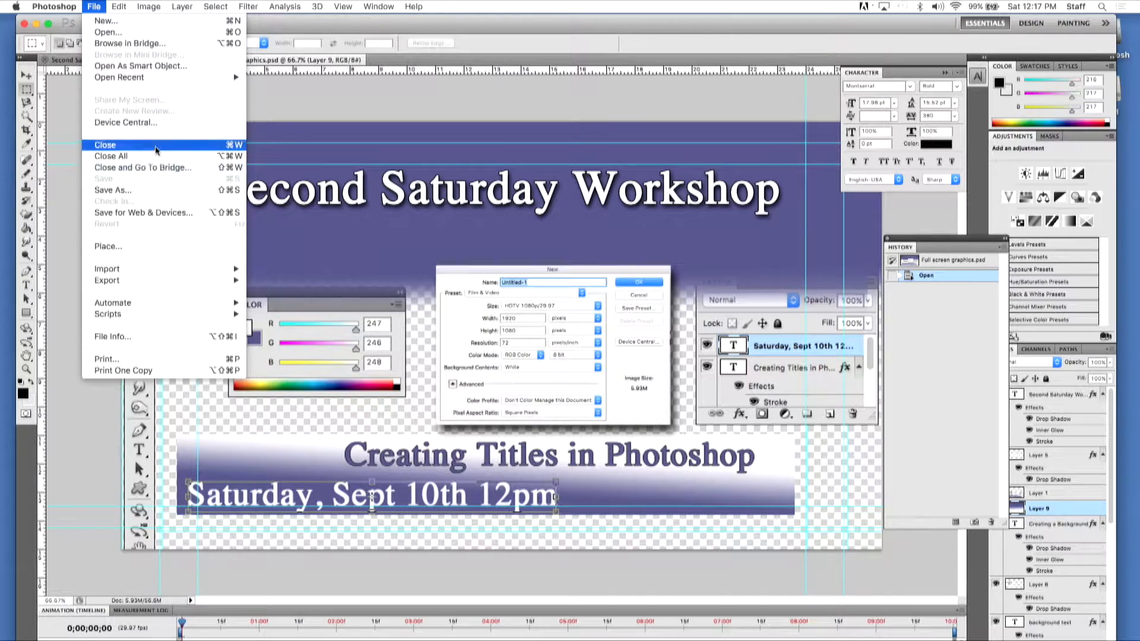
{"action": "mouse_move", "coordinate": [113, 5]}
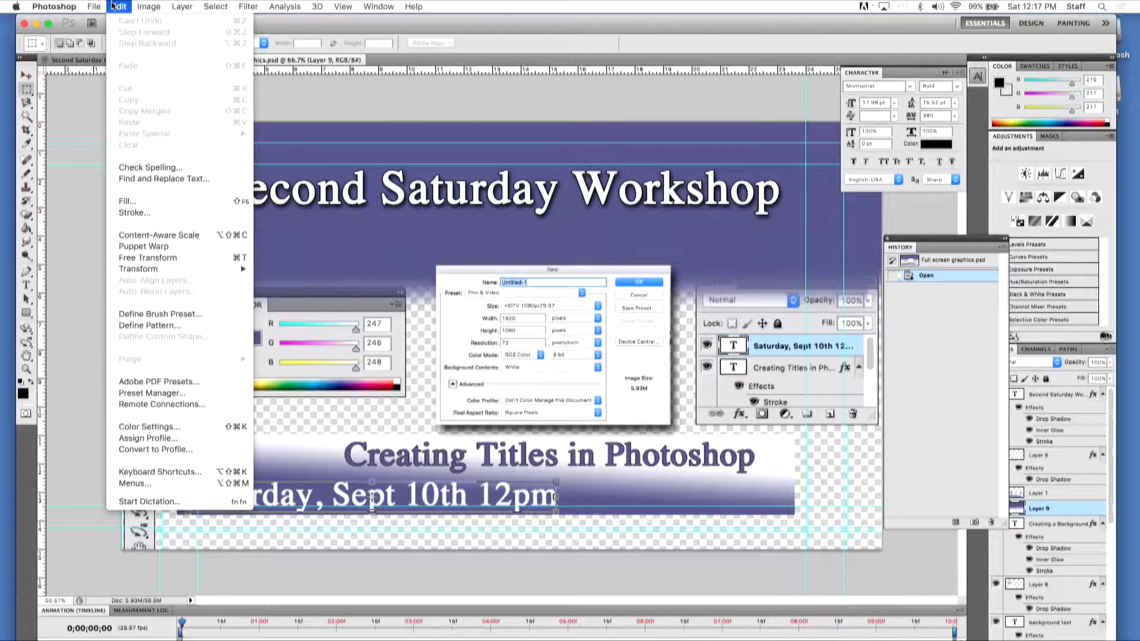
{"action": "mouse_move", "coordinate": [177, 7]}
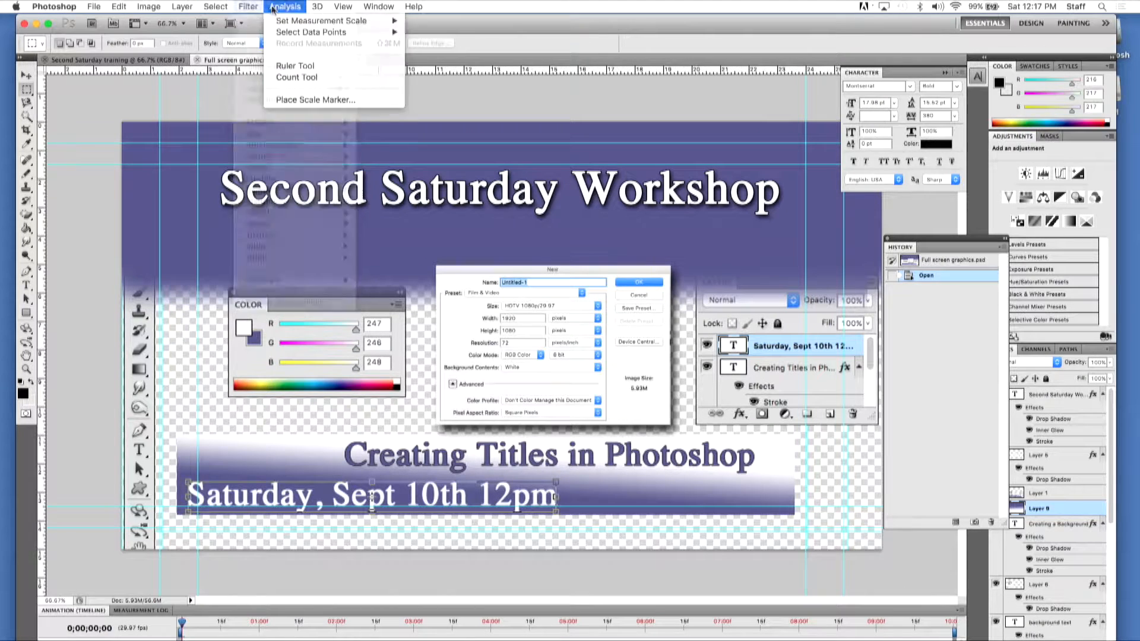
{"action": "mouse_move", "coordinate": [399, 9]}
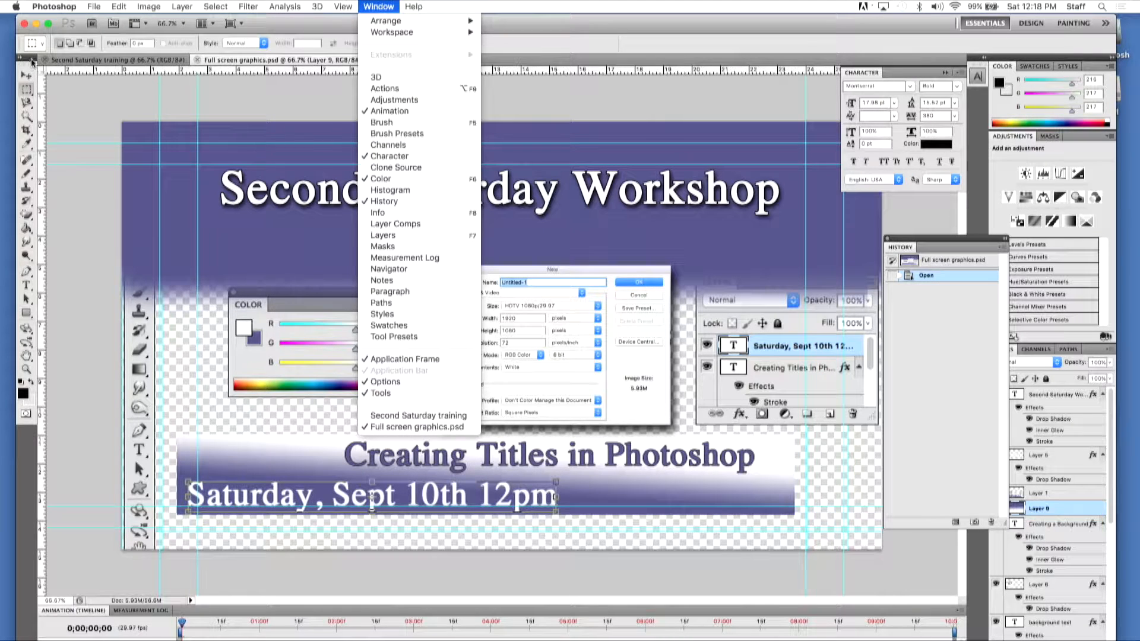
Step: Minimize the application window and restore it with the Full screen graphics document in view
{"action": "left_click", "coordinate": [37, 23]}
{"action": "left_click", "coordinate": [36, 24]}
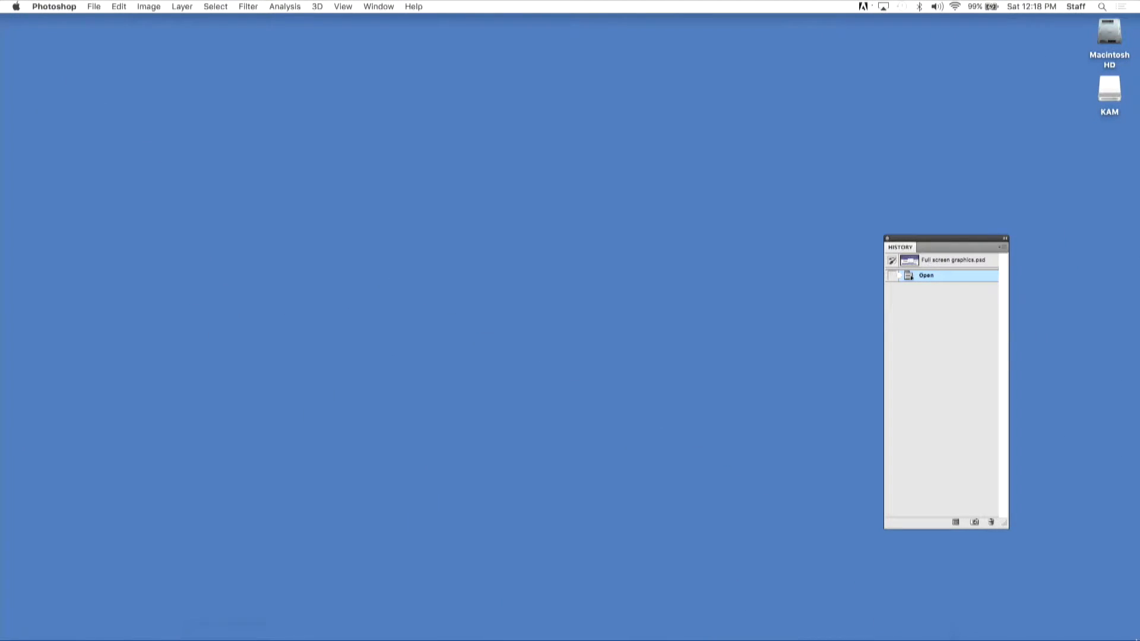
{"action": "mouse_move", "coordinate": [954, 638]}
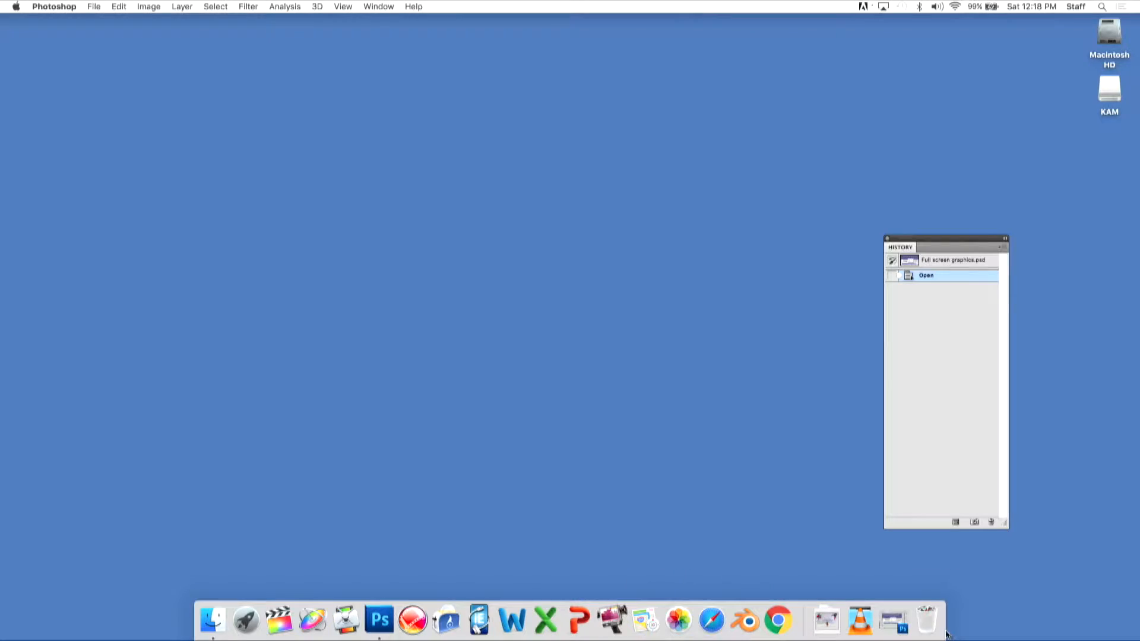
{"action": "left_click", "coordinate": [893, 620]}
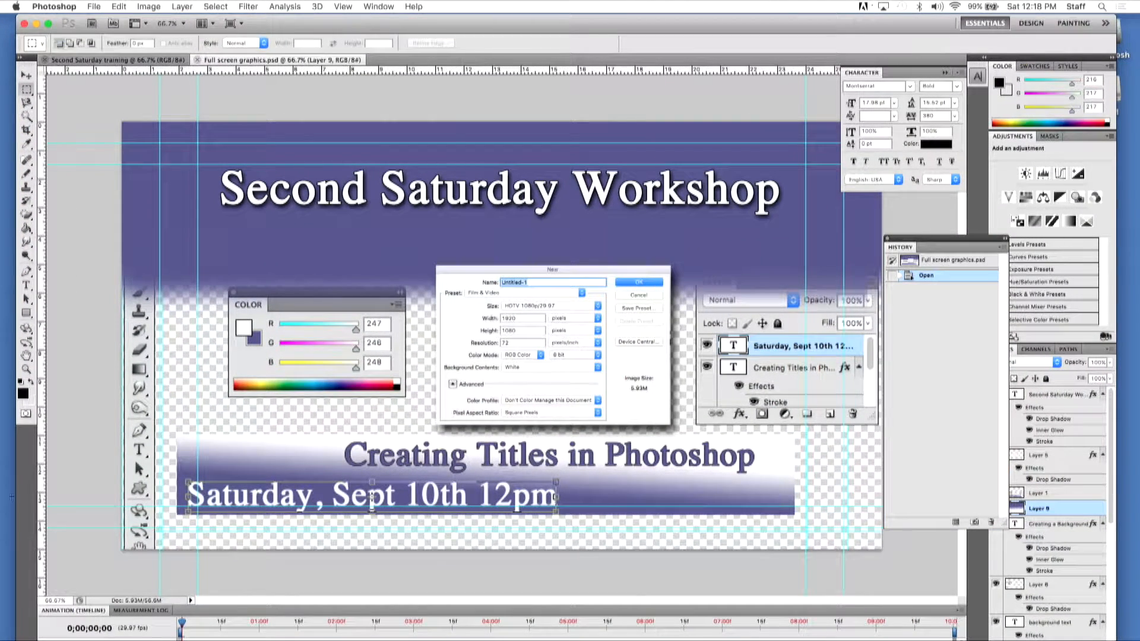
Step: Activate the Move, Rectangular Marquee and Paint Bucket tools in turn to view their options
{"action": "left_click", "coordinate": [26, 75]}
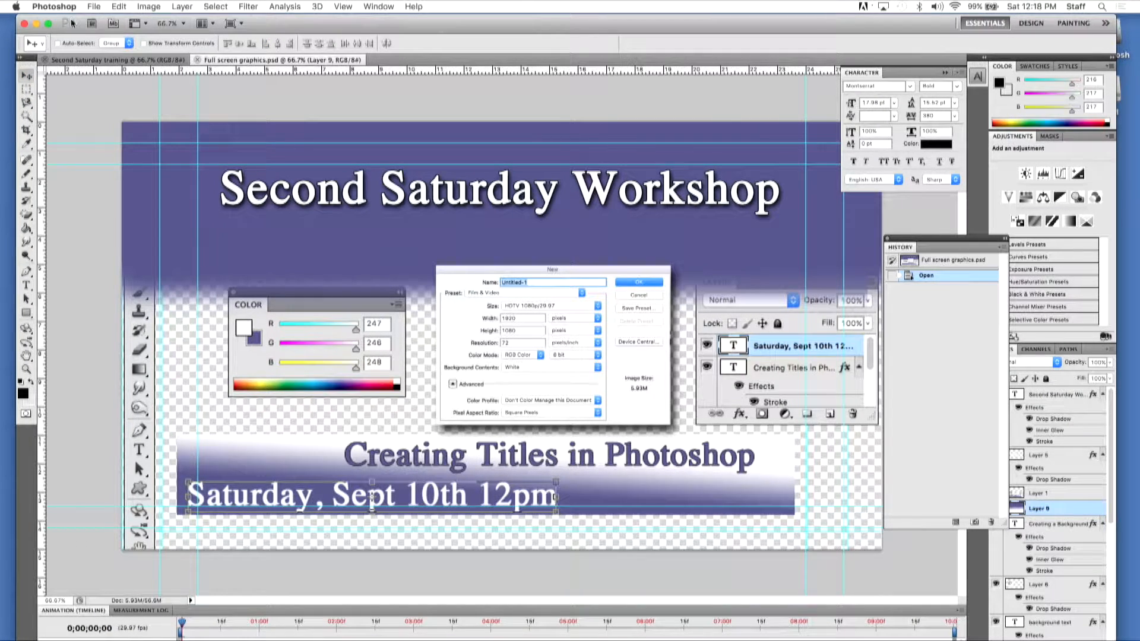
{"action": "left_click", "coordinate": [26, 90]}
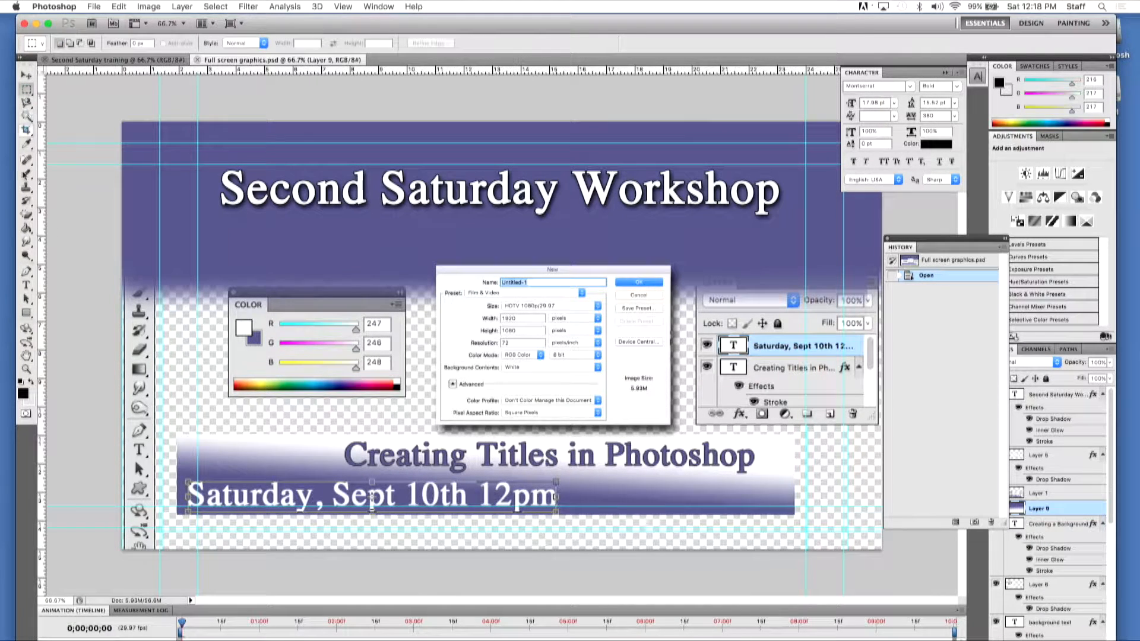
{"action": "left_click", "coordinate": [24, 231]}
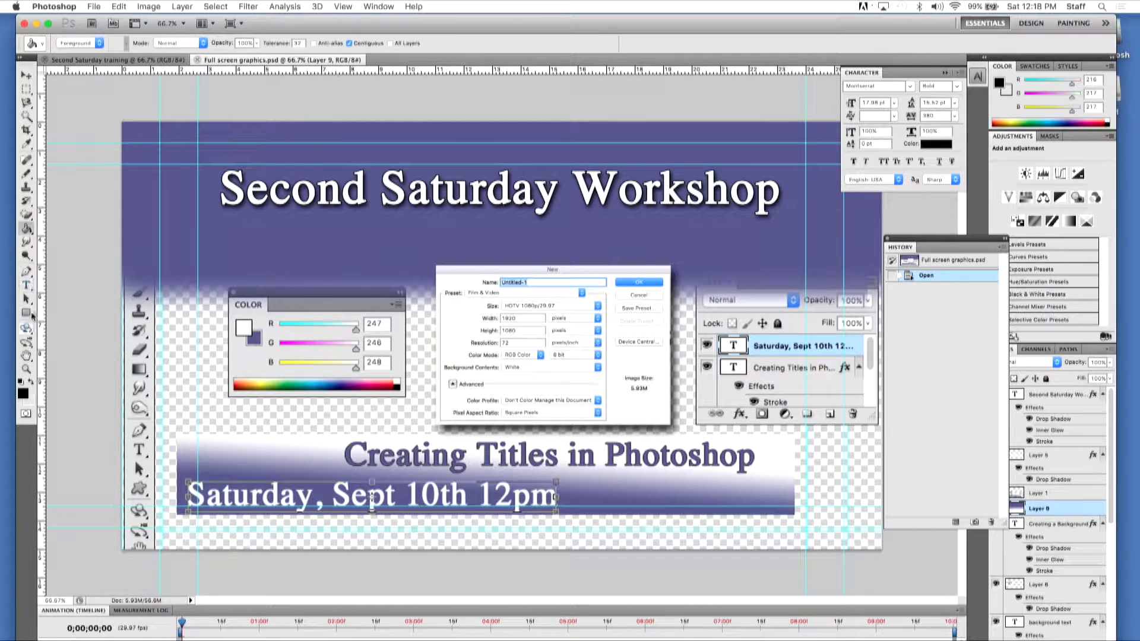
Step: Activate the Type tool and move the floating Character and History panels inward over the canvas
{"action": "left_click", "coordinate": [30, 288]}
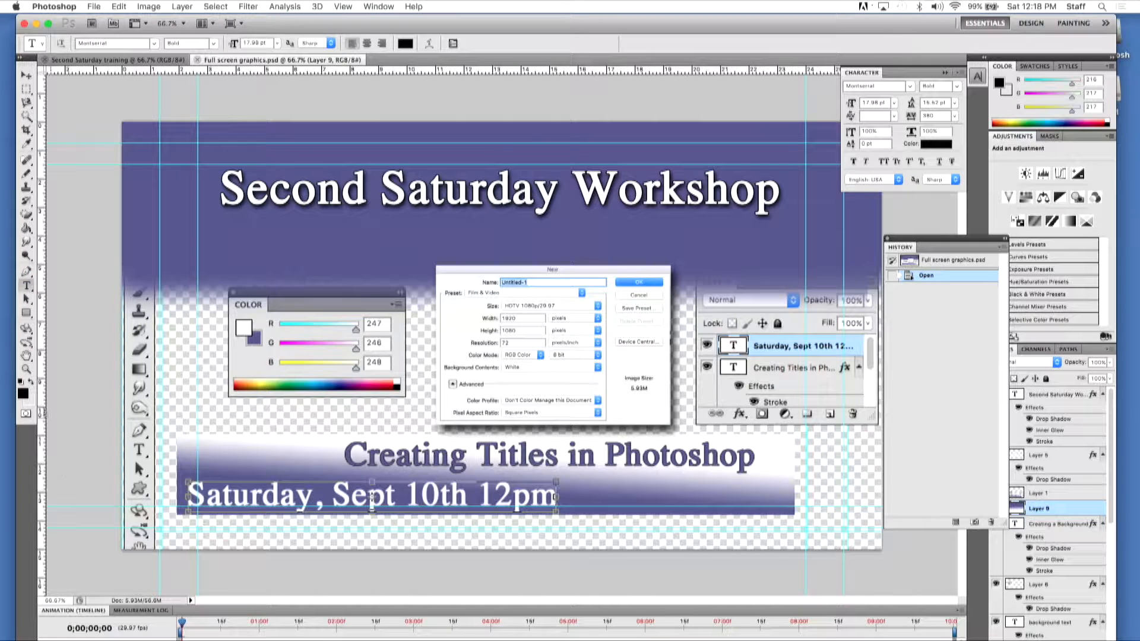
{"action": "left_click", "coordinate": [31, 385]}
{"action": "left_click", "coordinate": [33, 384]}
{"action": "left_click_drag", "start_coordinate": [895, 78], "coordinate": [815, 91]}
{"action": "left_click_drag", "start_coordinate": [916, 239], "coordinate": [754, 237]}
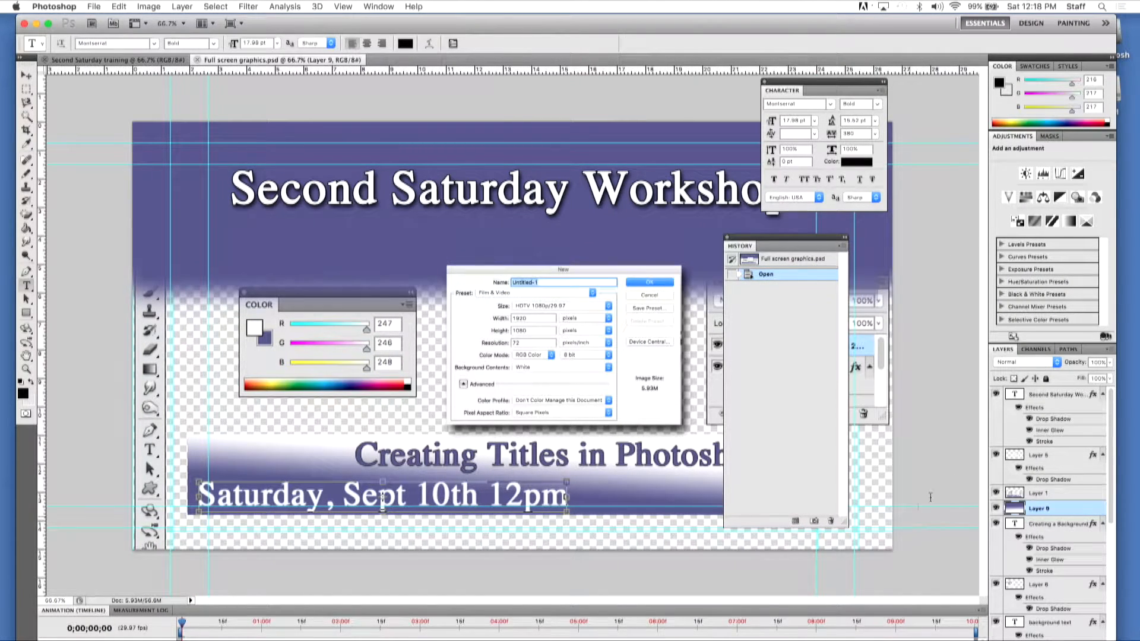
Step: Detach the Layers panel from its dock, close it, and reopen it as a floating panel beside History
{"action": "left_click_drag", "start_coordinate": [1005, 354], "coordinate": [830, 218]}
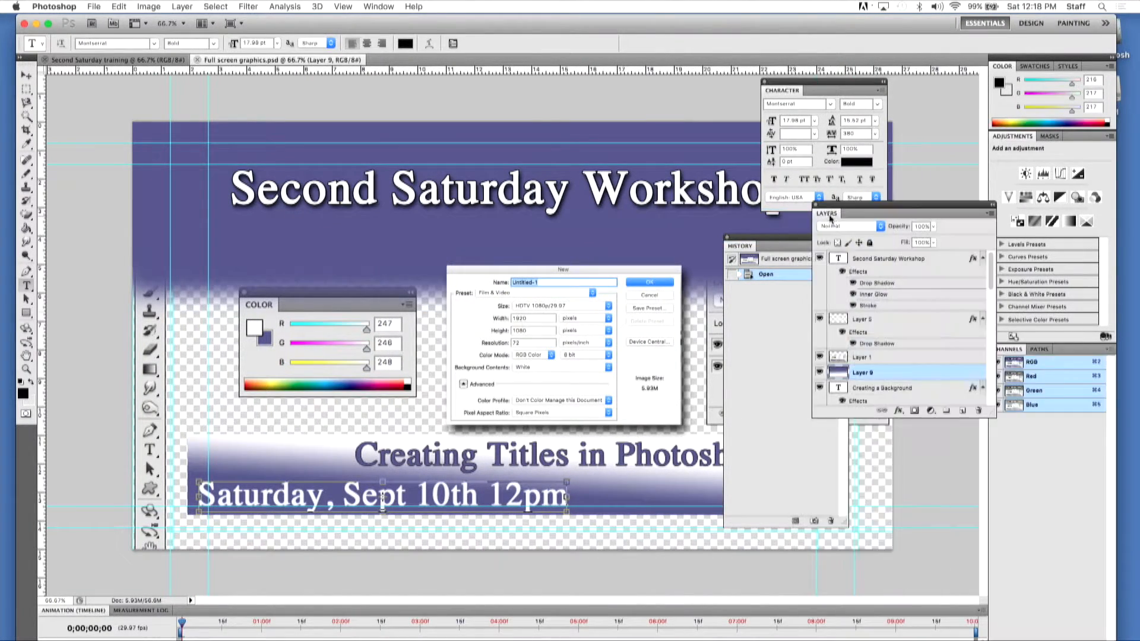
{"action": "left_click", "coordinate": [815, 205]}
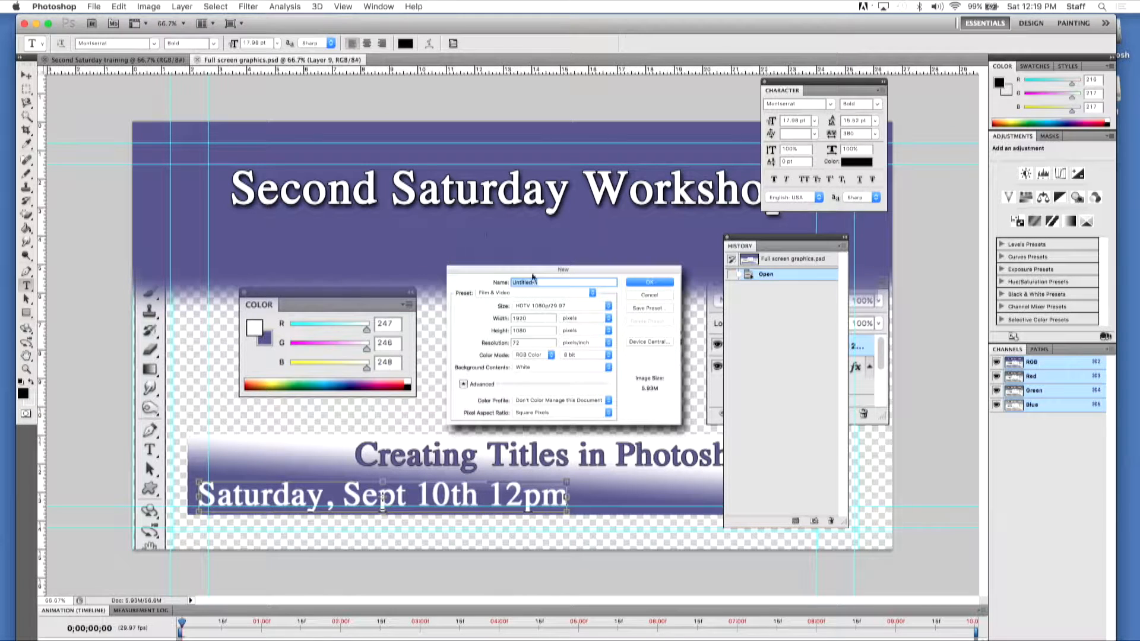
{"action": "left_click", "coordinate": [385, 8]}
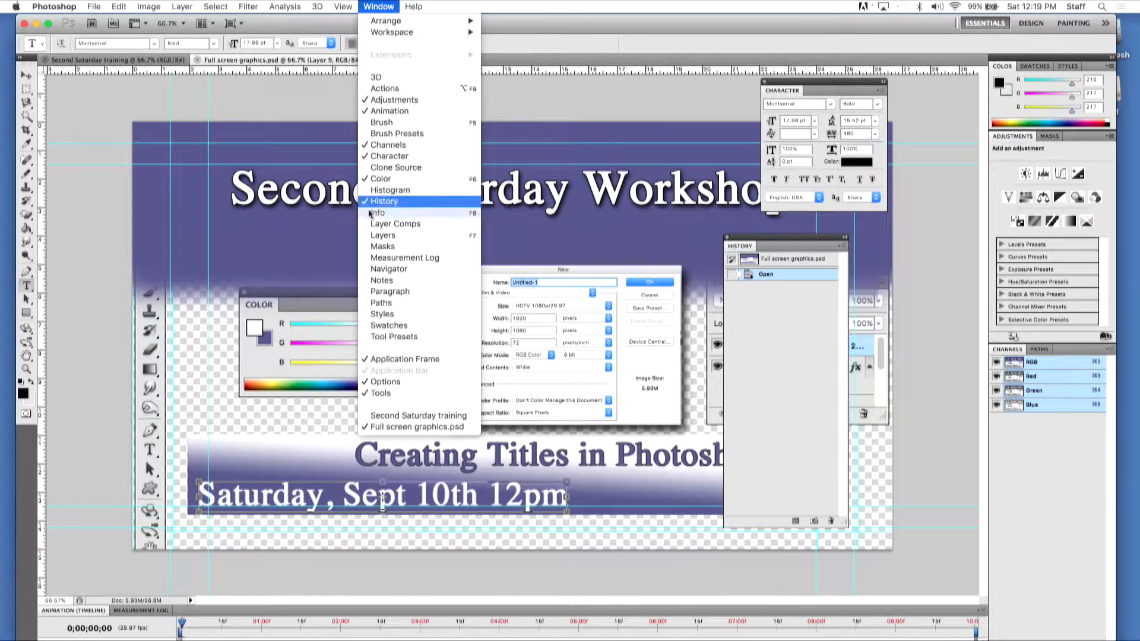
{"action": "left_click", "coordinate": [409, 235]}
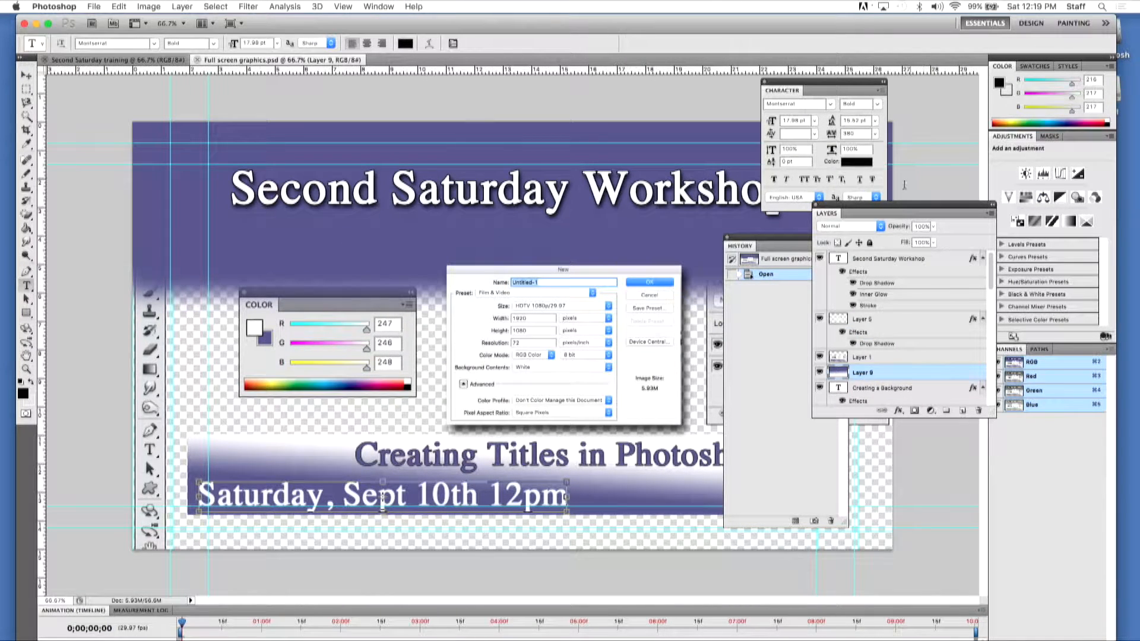
{"action": "left_click_drag", "start_coordinate": [900, 214], "coordinate": [878, 261]}
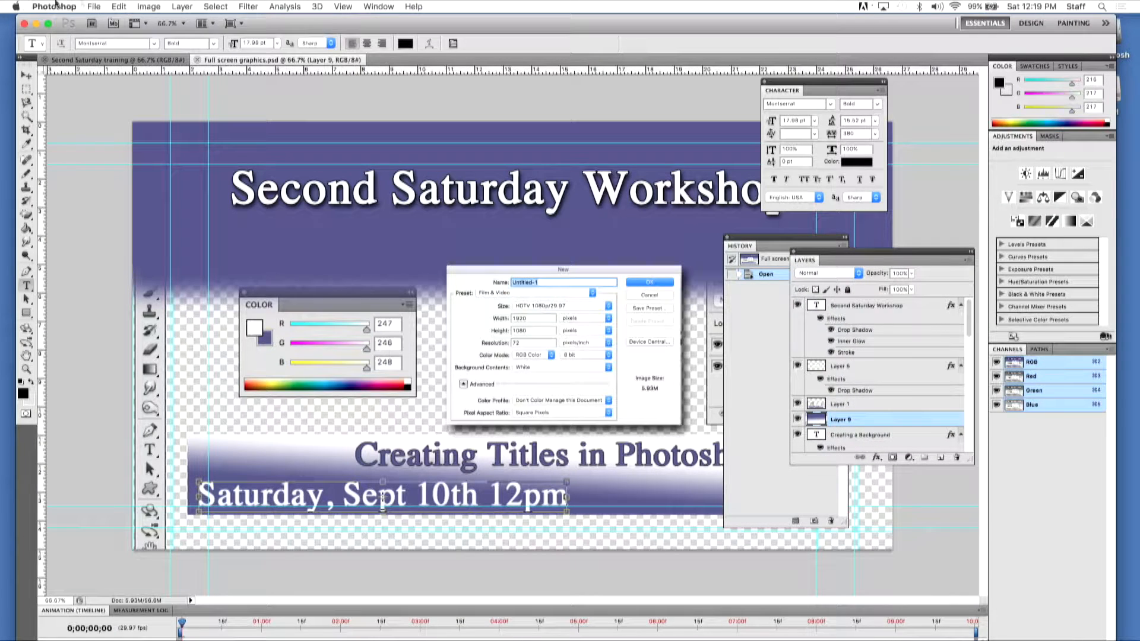
Step: Hide the Color, Animation, Adjustments and Channels panels to clear the workspace
{"action": "left_click", "coordinate": [393, 6]}
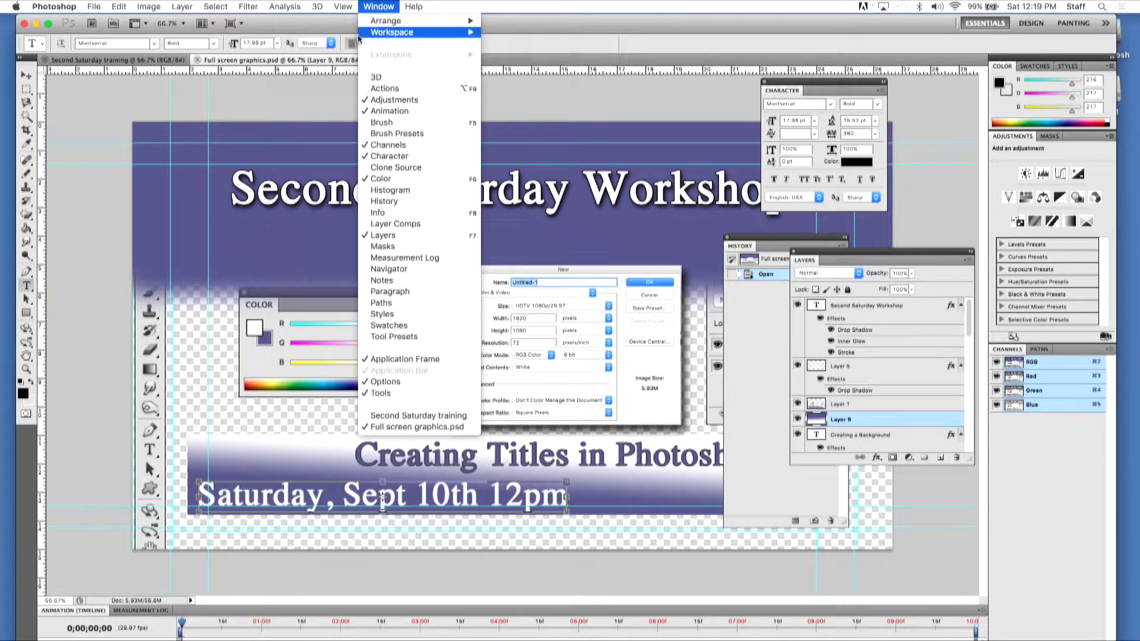
{"action": "left_click", "coordinate": [380, 178]}
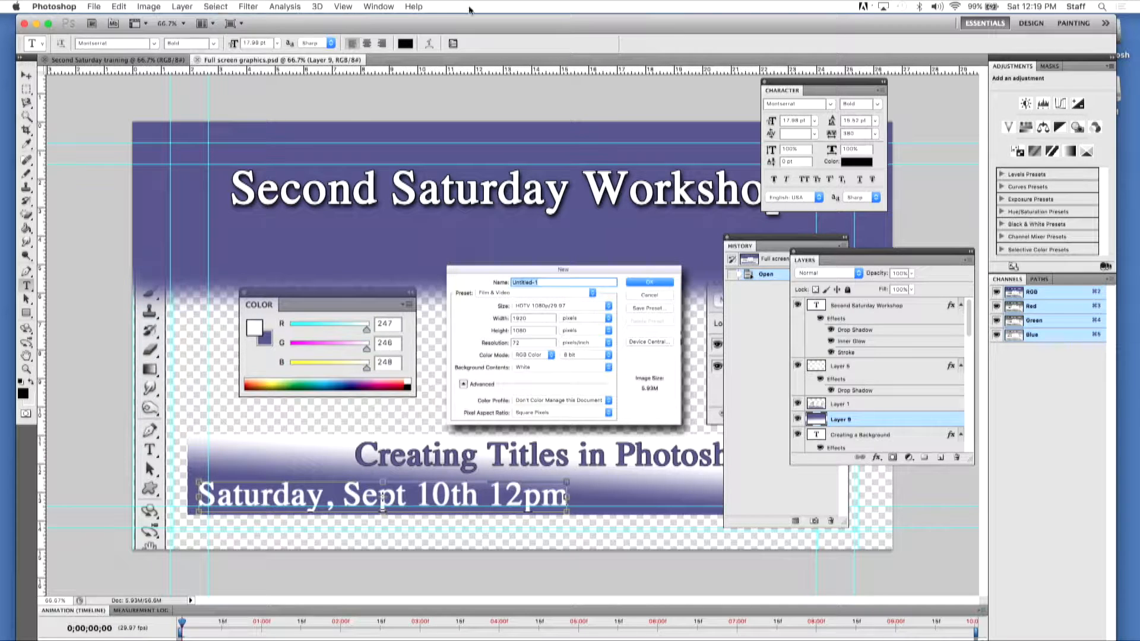
{"action": "left_click", "coordinate": [380, 7]}
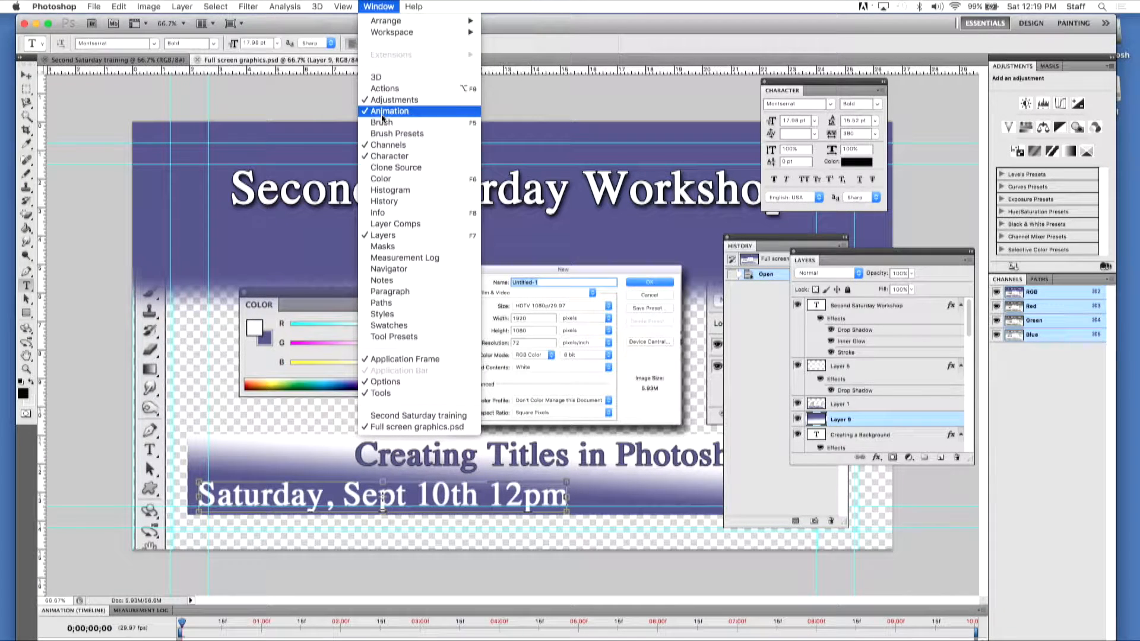
{"action": "left_click", "coordinate": [383, 113]}
{"action": "left_click", "coordinate": [380, 6]}
{"action": "mouse_move", "coordinate": [381, 24]}
{"action": "left_click", "coordinate": [401, 100]}
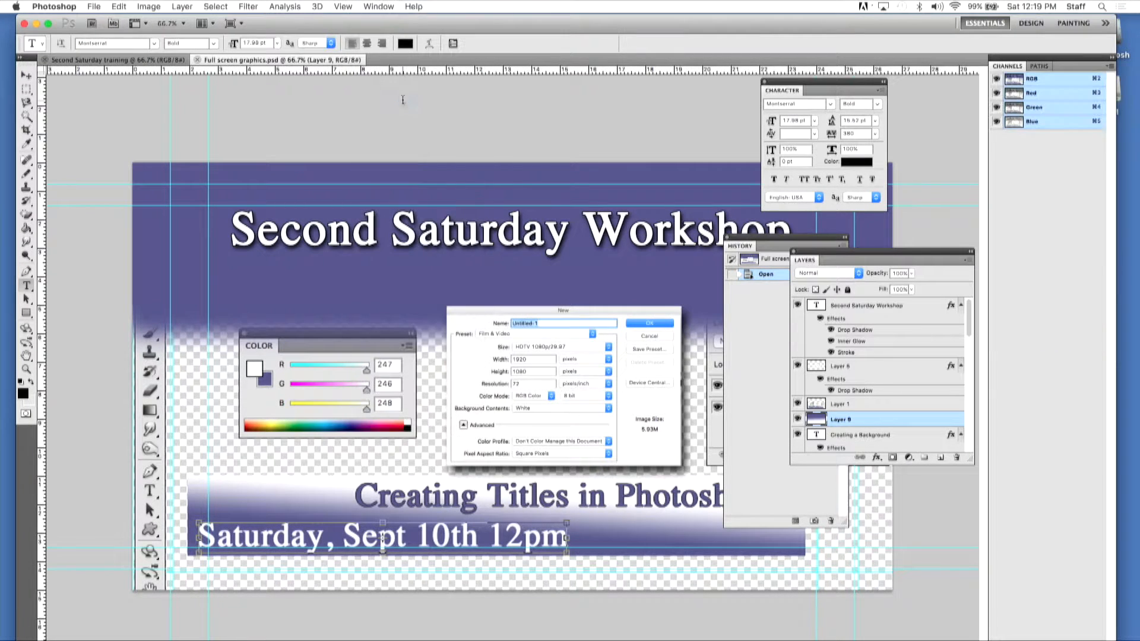
{"action": "left_click", "coordinate": [380, 6]}
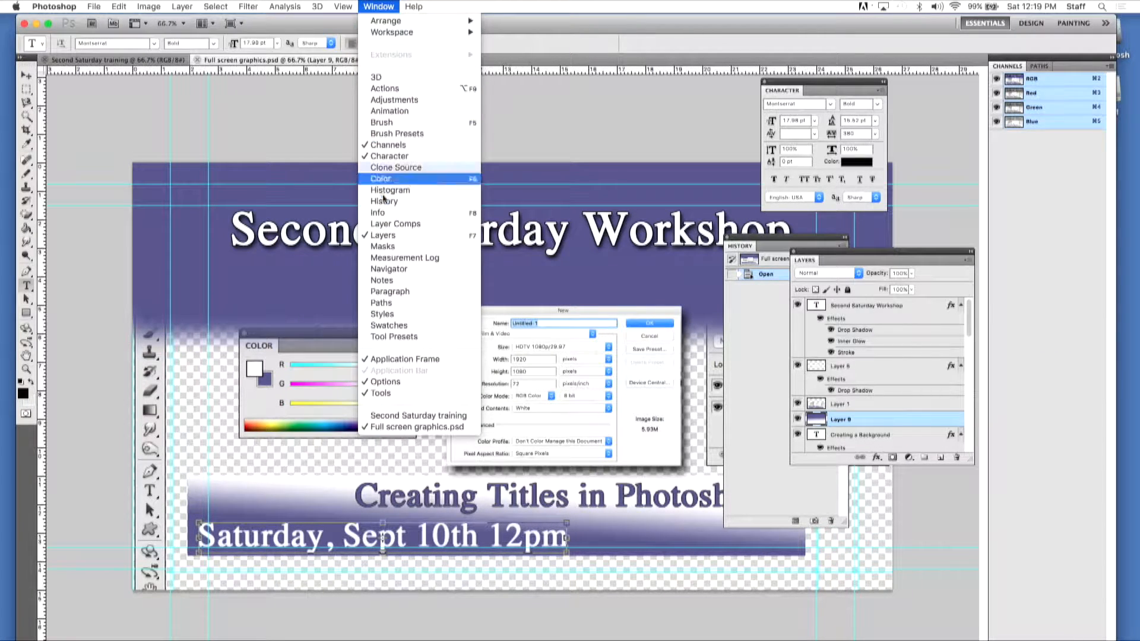
{"action": "left_click", "coordinate": [396, 145]}
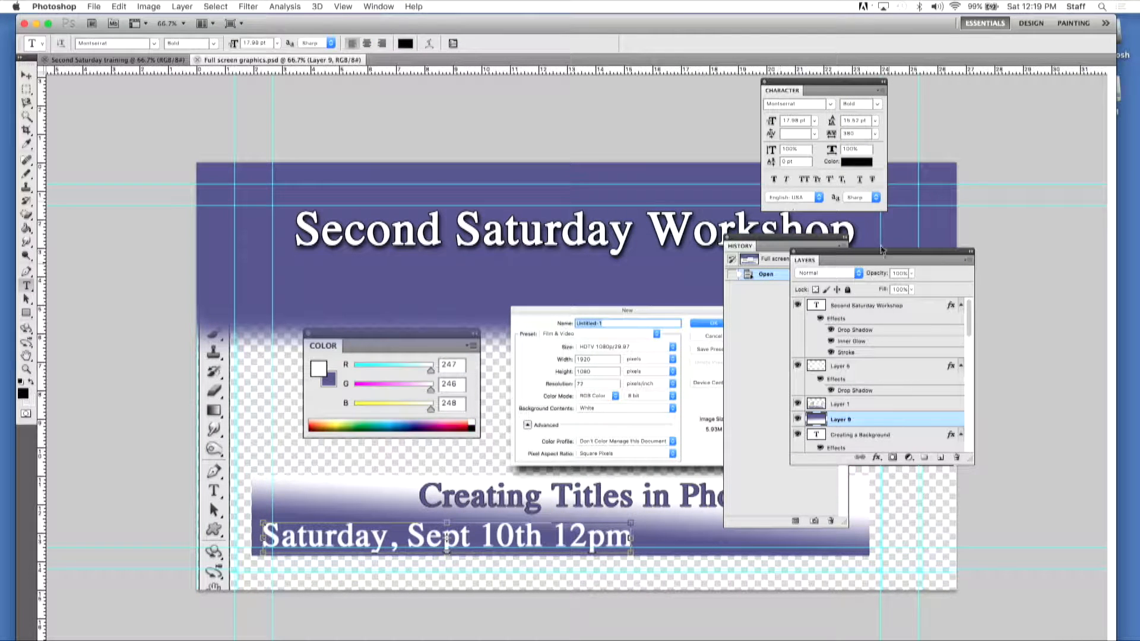
Step: Move the floating History and Layers panels away from the artwork so that History sits above Layers
{"action": "left_click_drag", "start_coordinate": [741, 248], "coordinate": [1010, 82]}
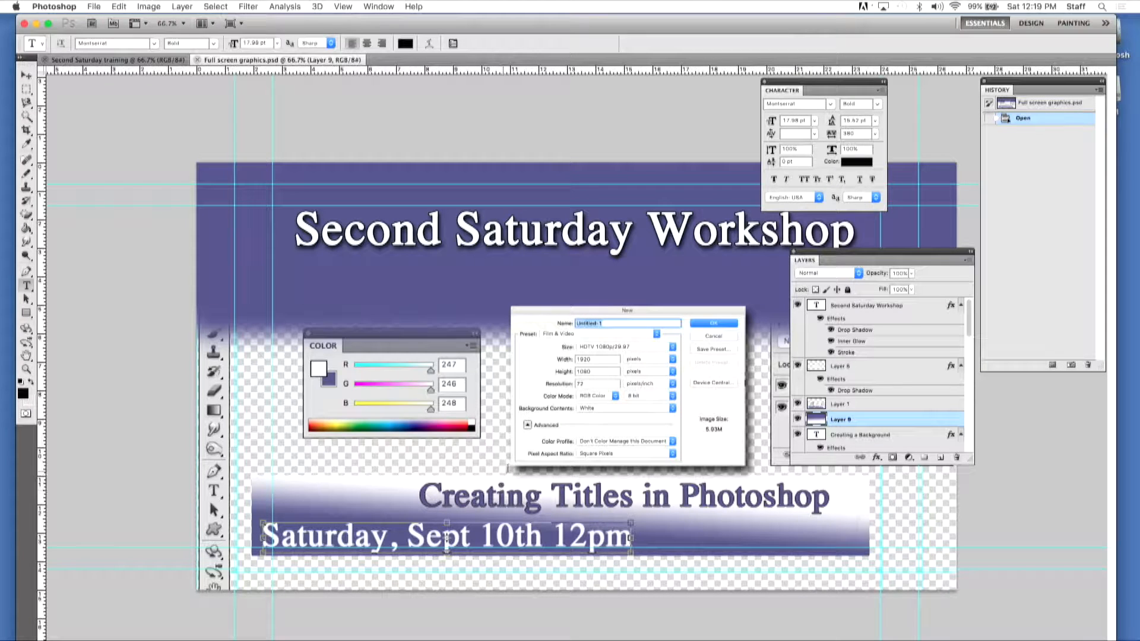
{"action": "left_click_drag", "start_coordinate": [886, 251], "coordinate": [1008, 380]}
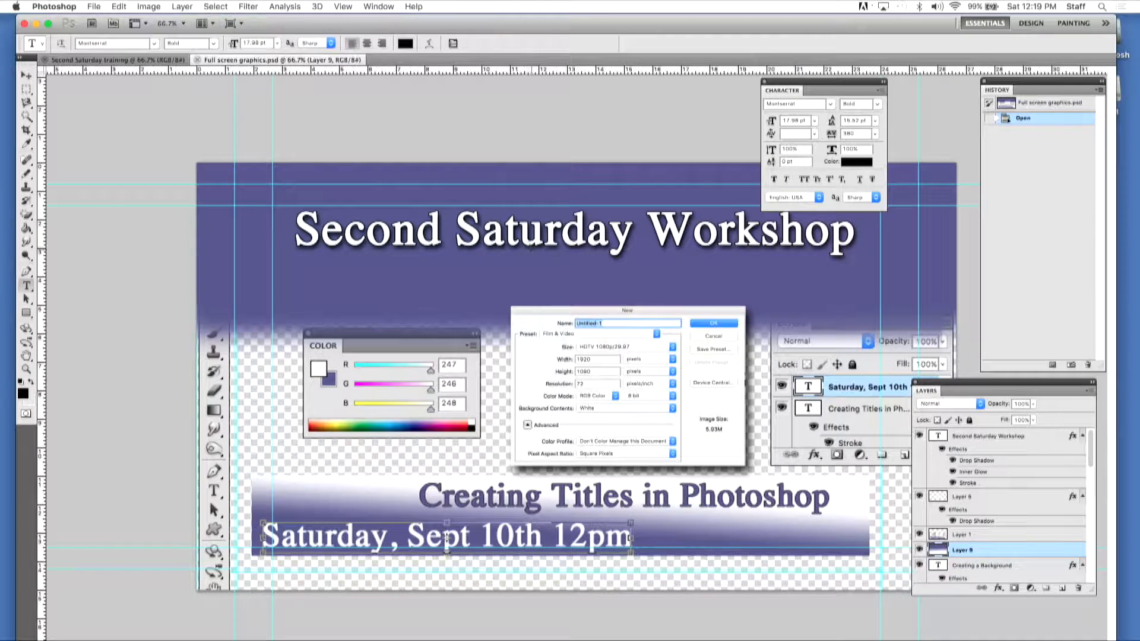
Step: Place the text cursor in the "Second Saturday Workshop" title, move the Character panel aside, and insert and delete a test letter z
{"action": "left_click", "coordinate": [531, 252]}
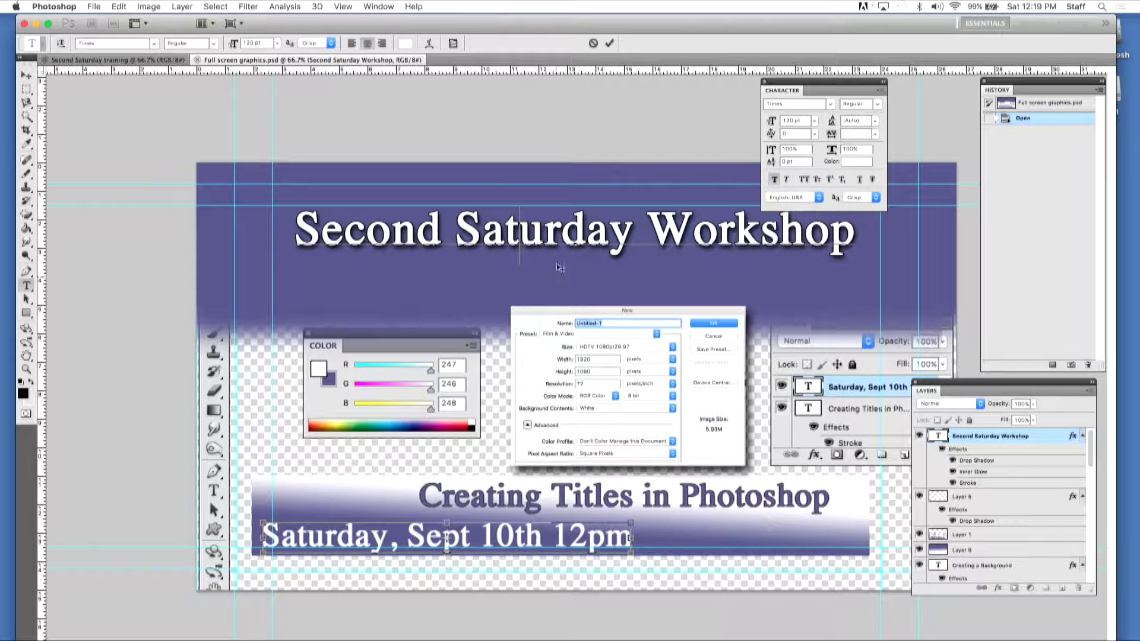
{"action": "left_click_drag", "start_coordinate": [811, 82], "coordinate": [947, 90]}
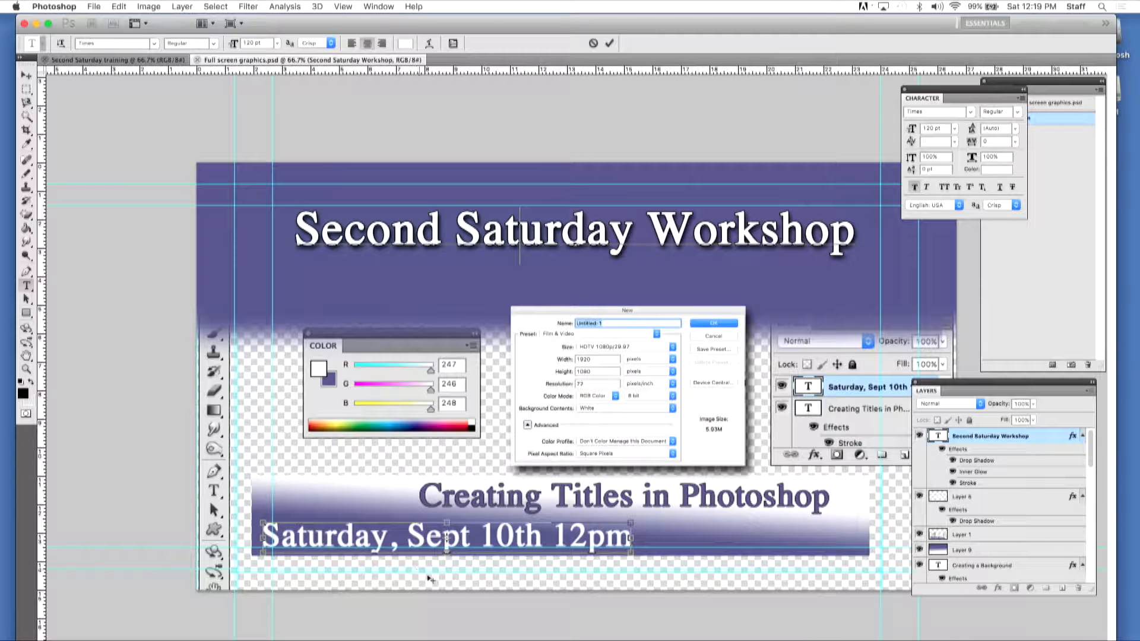
{"action": "type", "text": "z"}
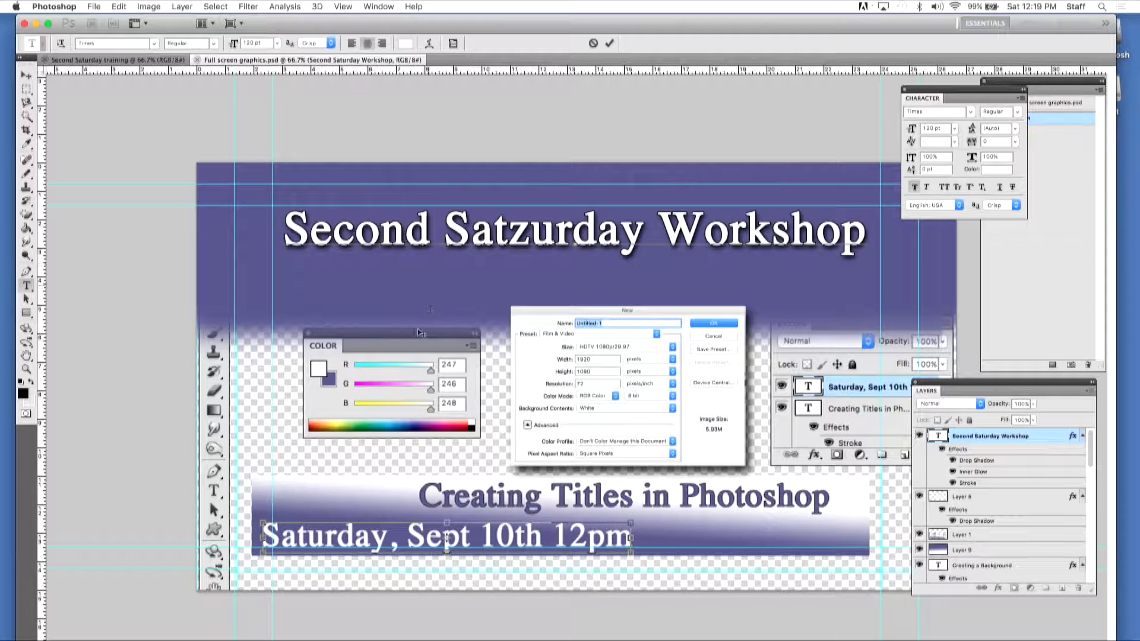
{"action": "key", "text": "BackSpace"}
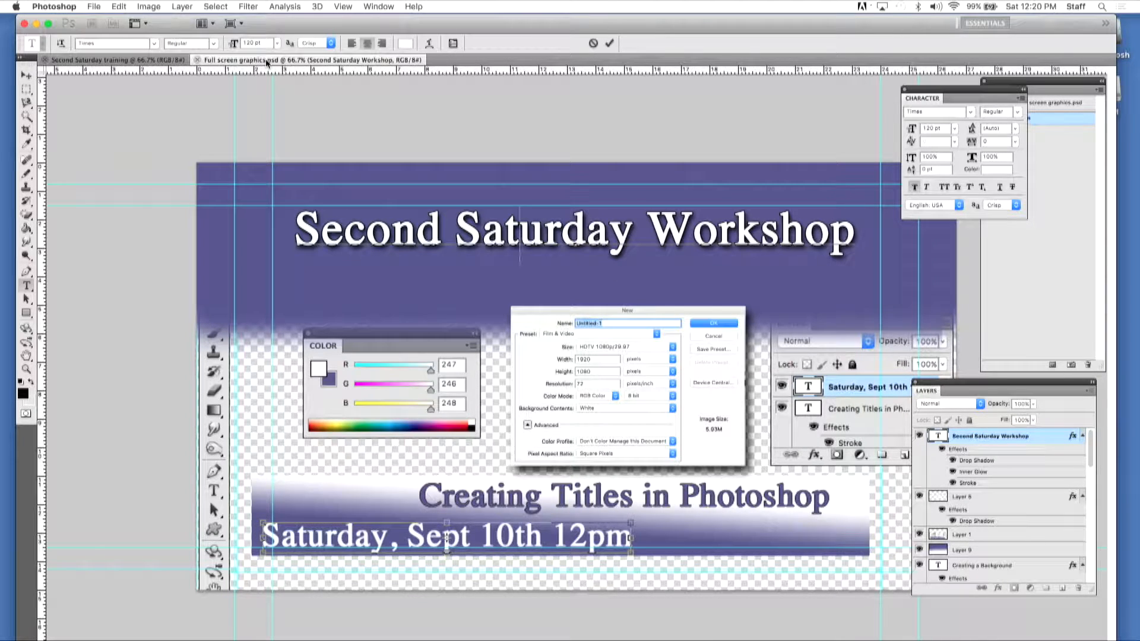
Step: Enlarge the floating Layers panel to show more layers and place it beside the title artwork
{"action": "key", "text": "super+plus"}
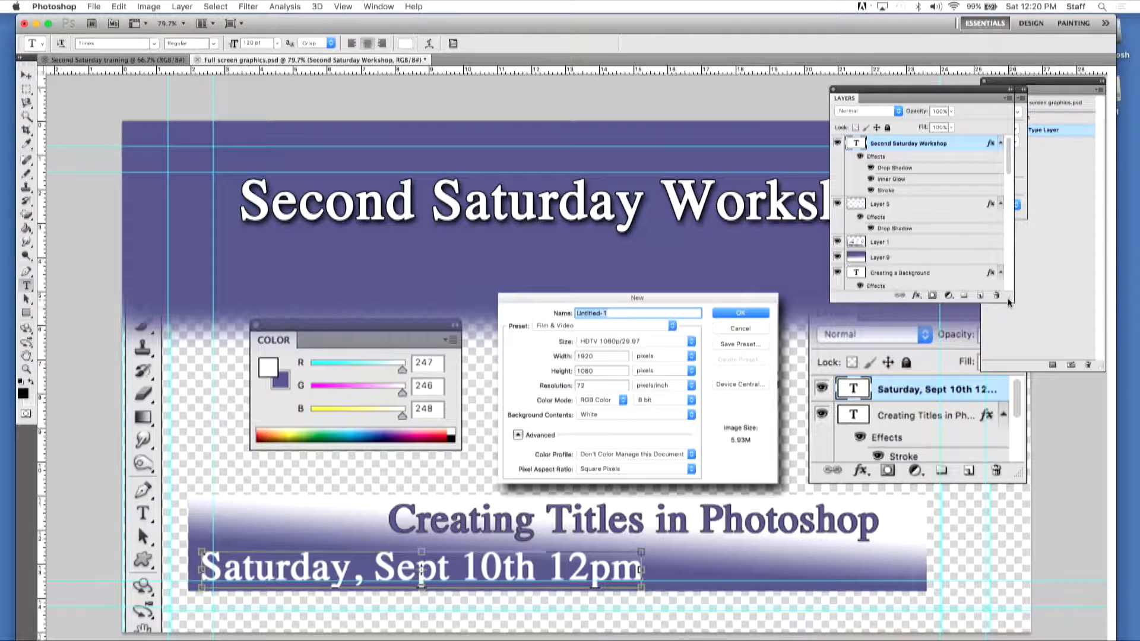
{"action": "left_click_drag", "start_coordinate": [1013, 303], "coordinate": [1123, 626]}
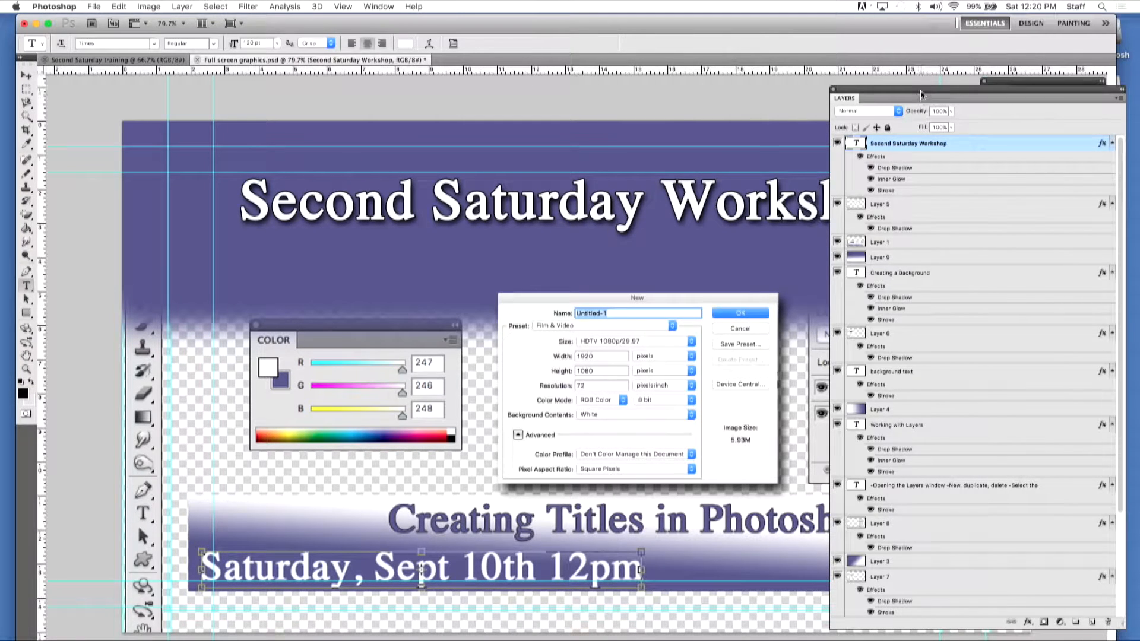
{"action": "left_click_drag", "start_coordinate": [922, 99], "coordinate": [838, 84]}
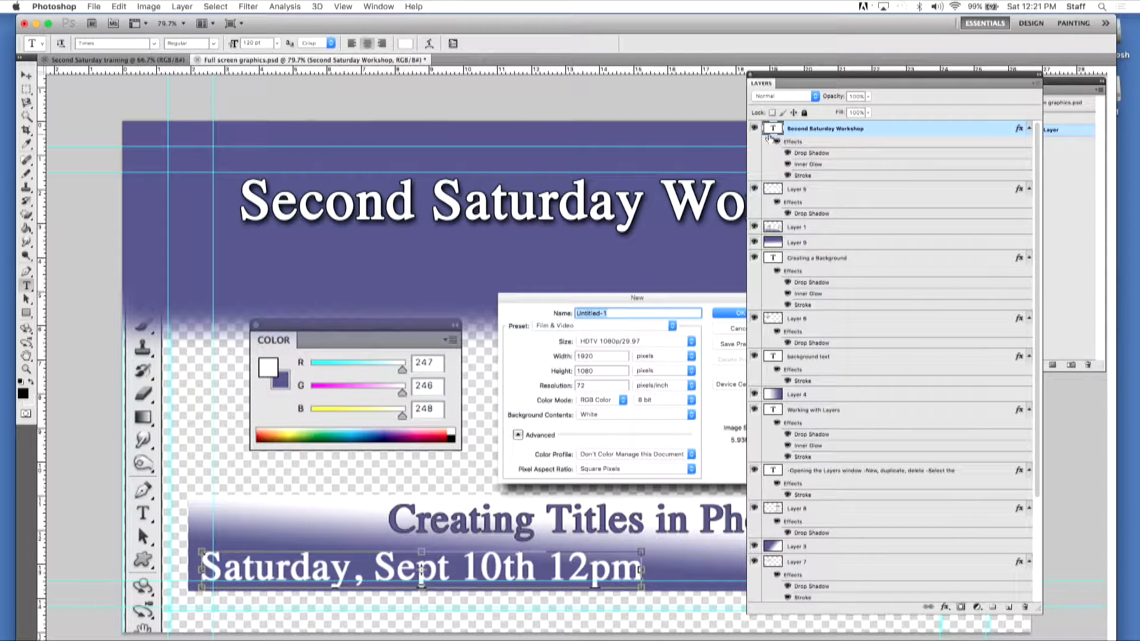
{"action": "left_click_drag", "start_coordinate": [811, 80], "coordinate": [918, 42]}
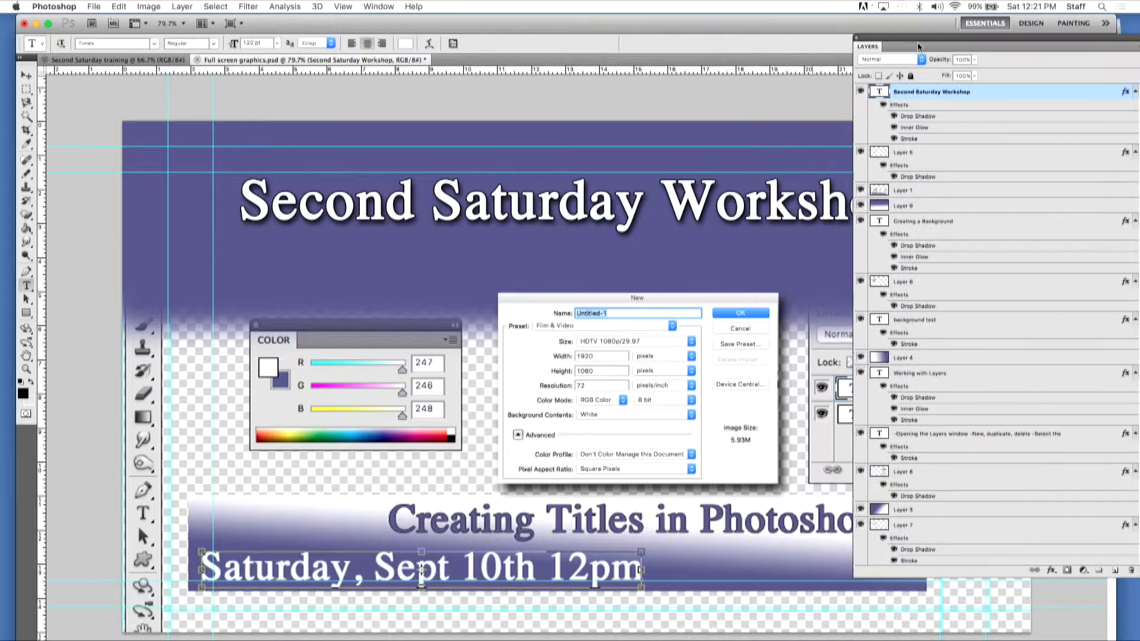
Step: Toggle the visibility of the "Second Saturday Workshop" text layer and leave it hidden
{"action": "left_click", "coordinate": [860, 94]}
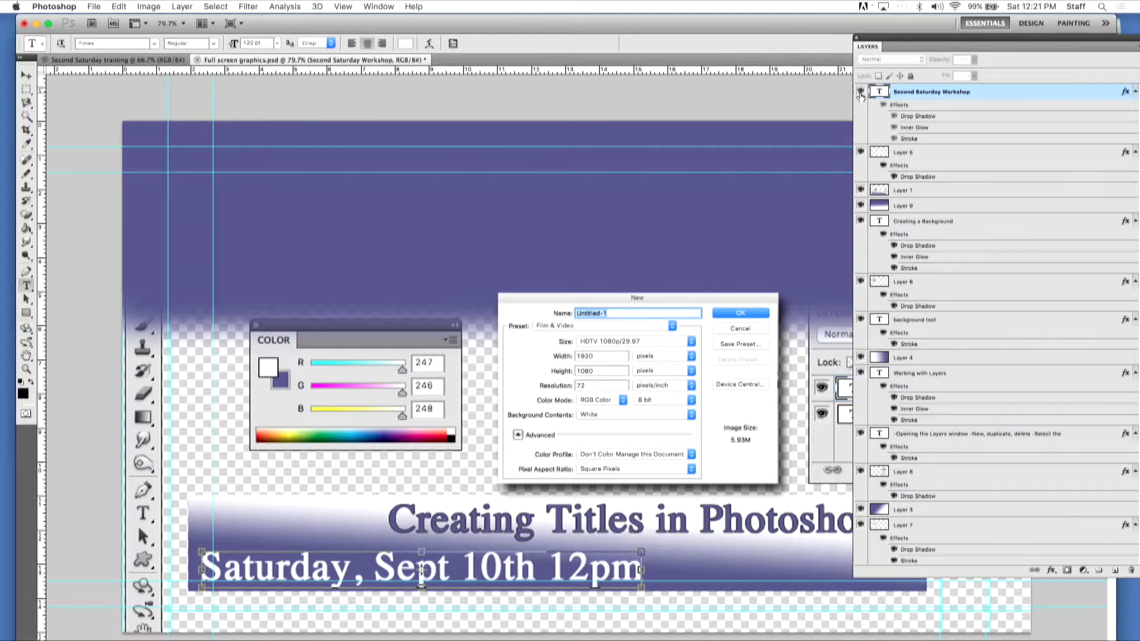
{"action": "left_click", "coordinate": [861, 95]}
{"action": "left_click", "coordinate": [861, 95]}
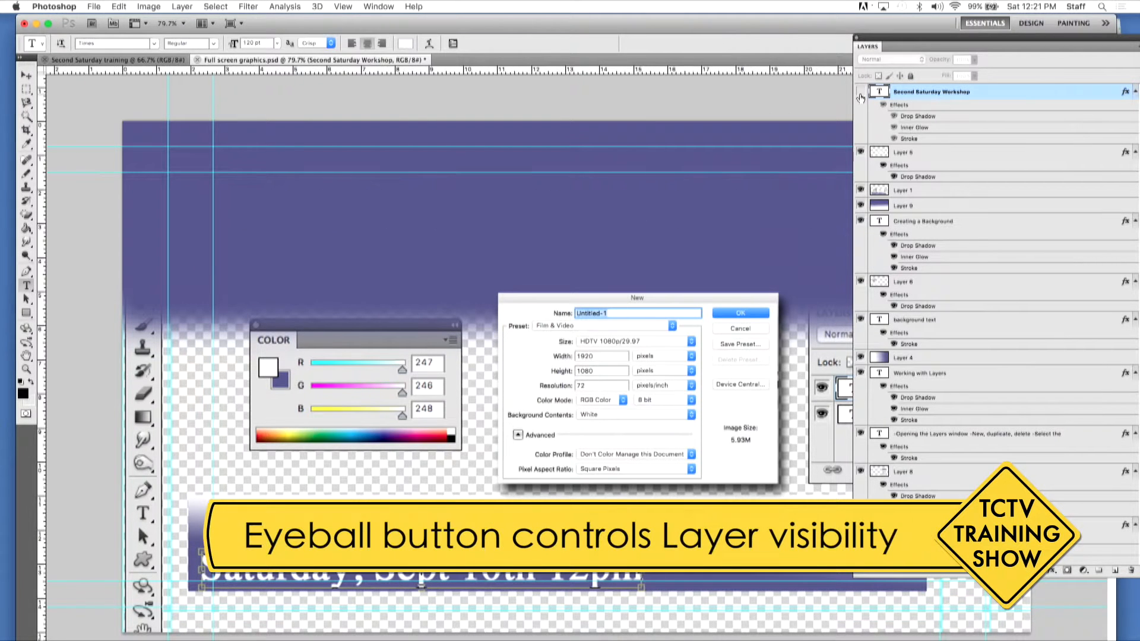
Step: Toggle Layer 5's visibility and leave it hidden, hide Layer 1 as well, and select and hide Layer 9
{"action": "left_click", "coordinate": [862, 157]}
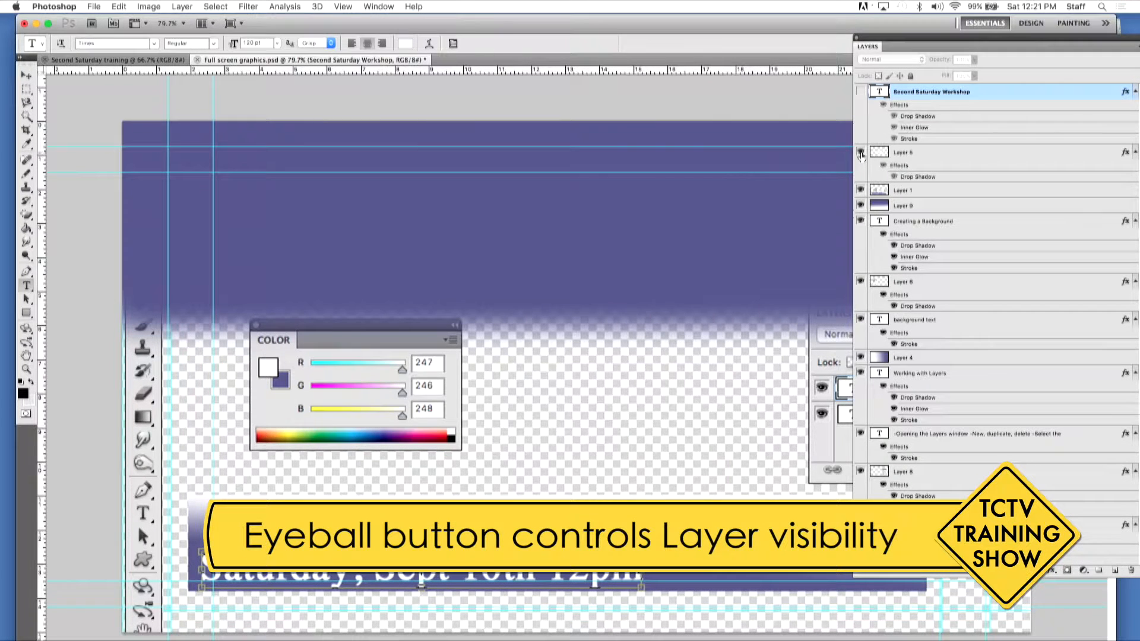
{"action": "left_click", "coordinate": [860, 153]}
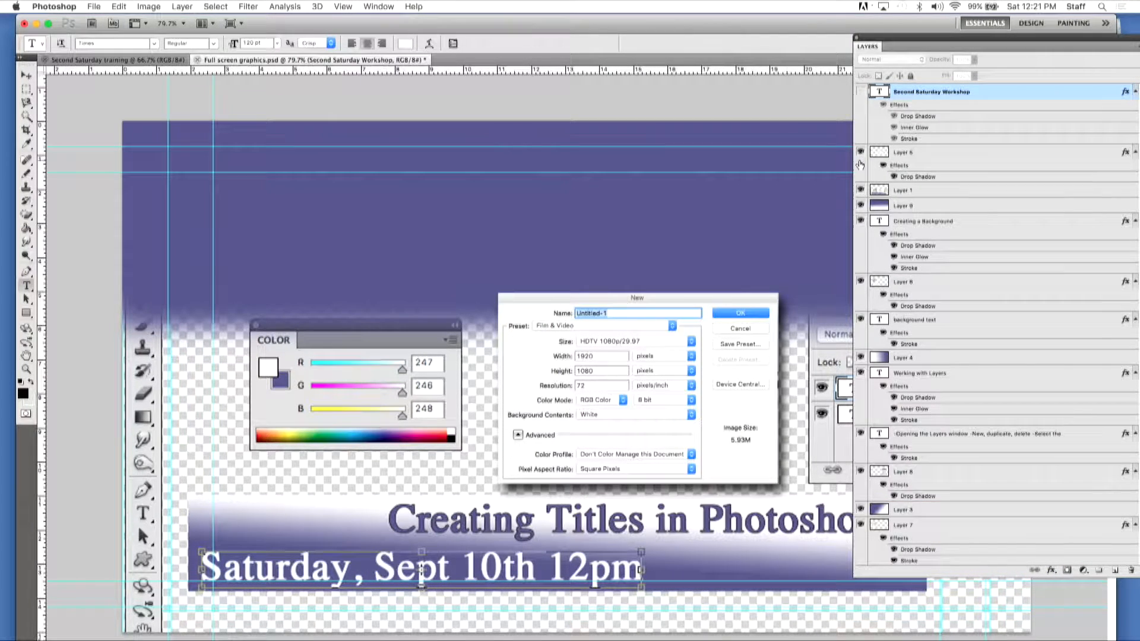
{"action": "left_click", "coordinate": [860, 154]}
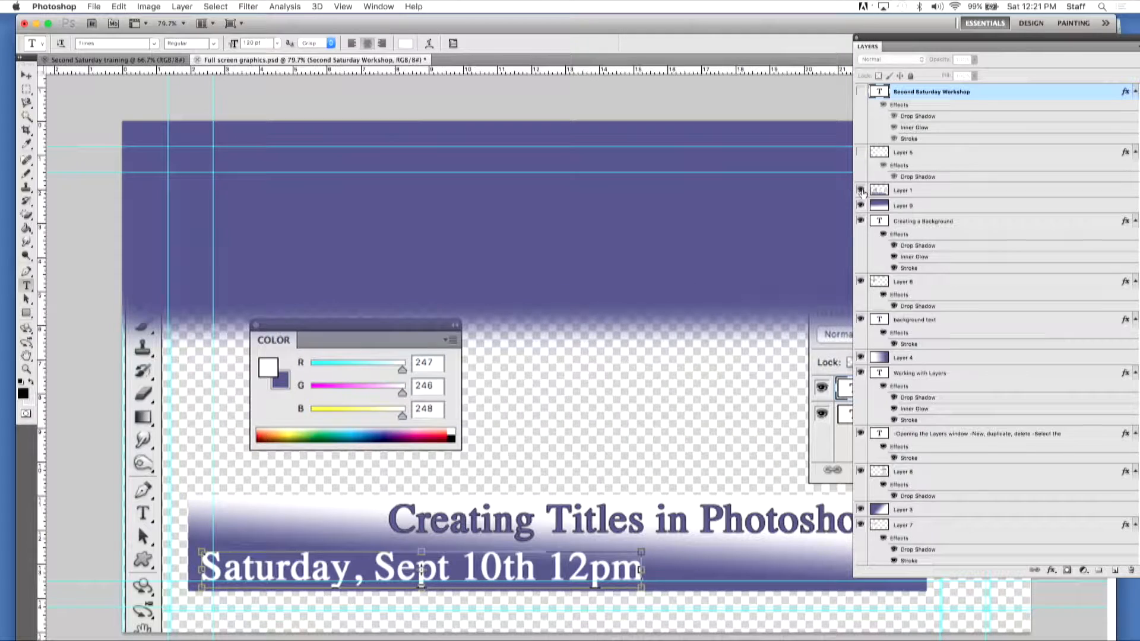
{"action": "left_click", "coordinate": [860, 190]}
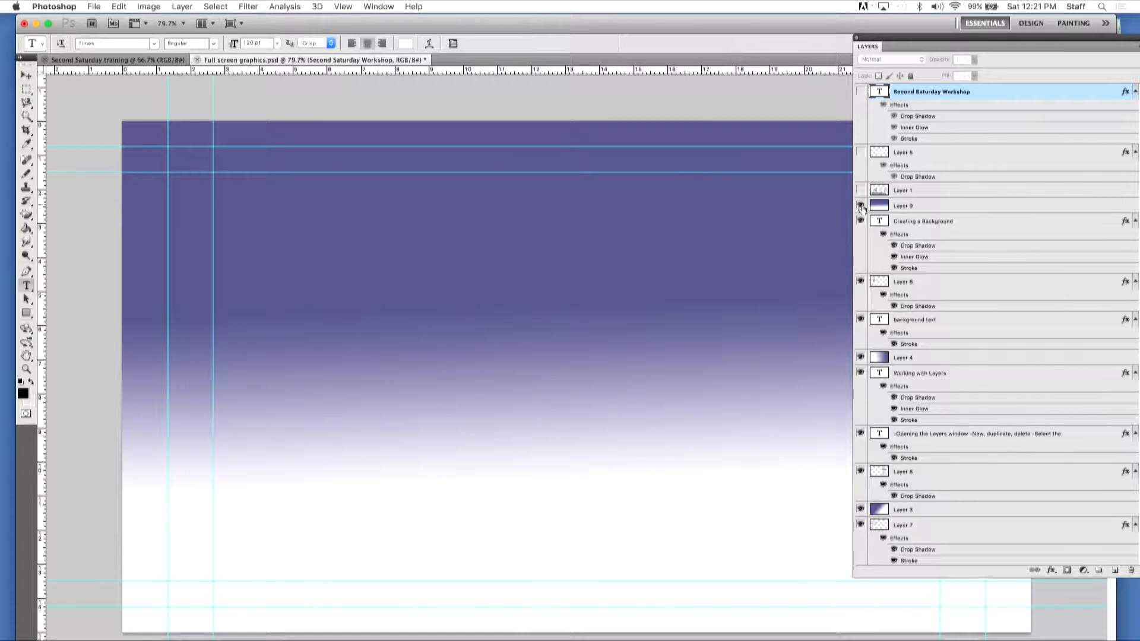
{"action": "left_click", "coordinate": [923, 212]}
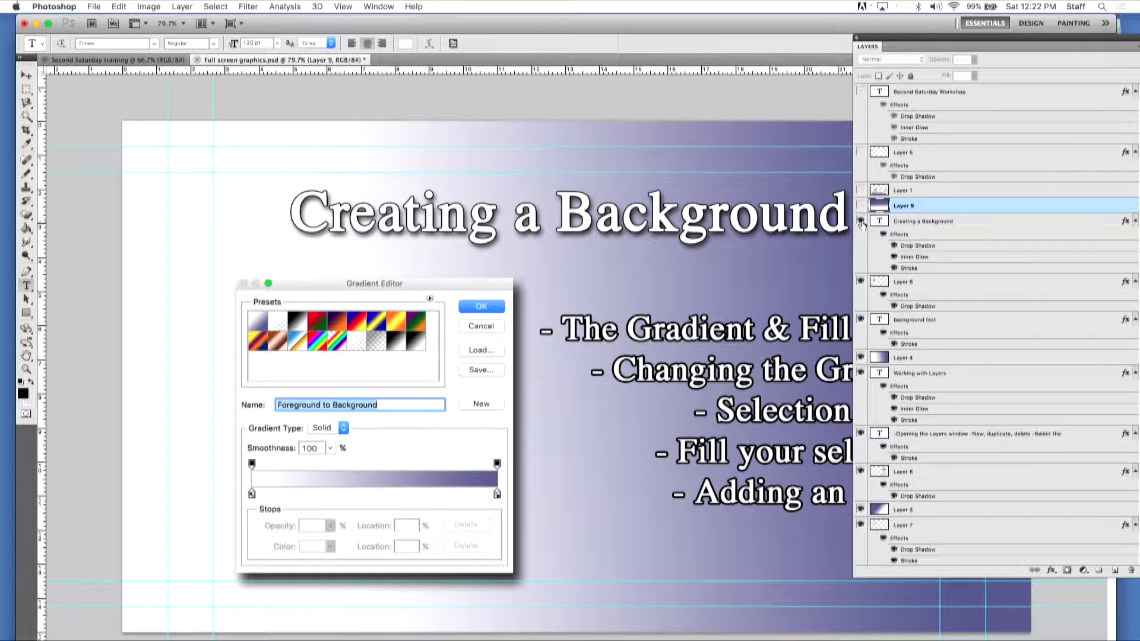
Step: Hide the "Creating a Background" title, Layer 6, "background text" and Layer 4 to reveal the "Working with Layers" slide
{"action": "left_click", "coordinate": [861, 222]}
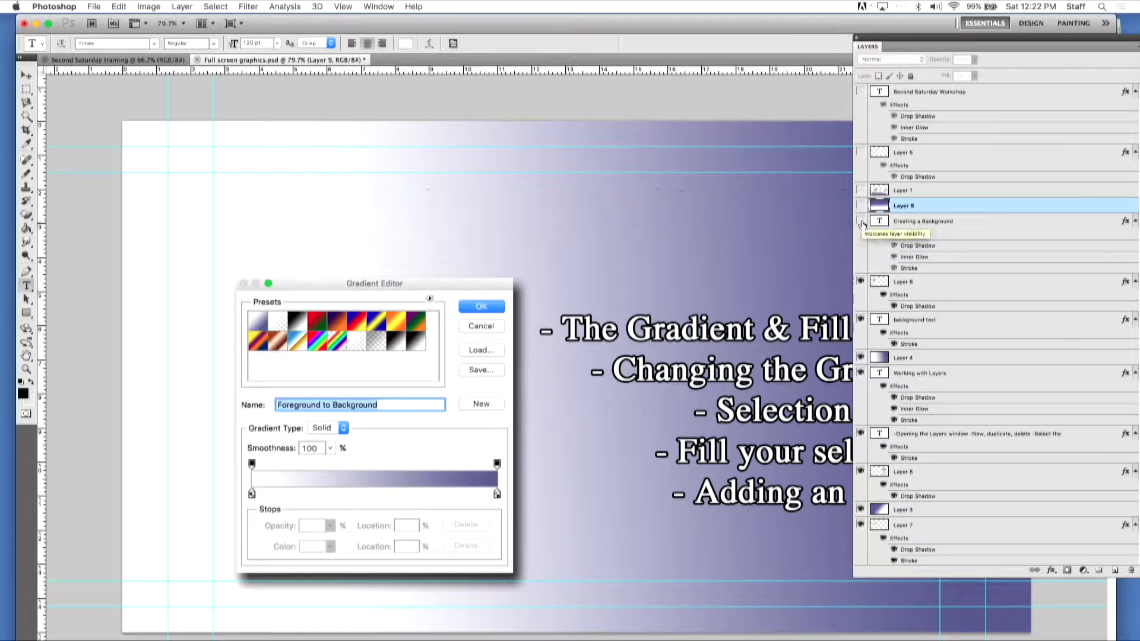
{"action": "left_click", "coordinate": [861, 281]}
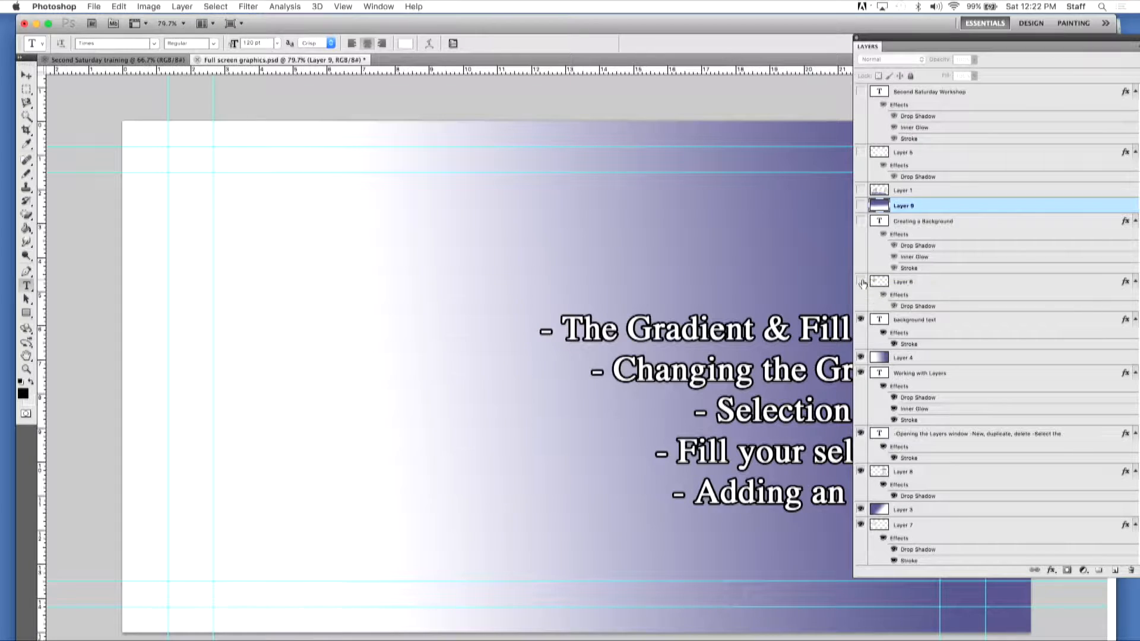
{"action": "left_click", "coordinate": [861, 320]}
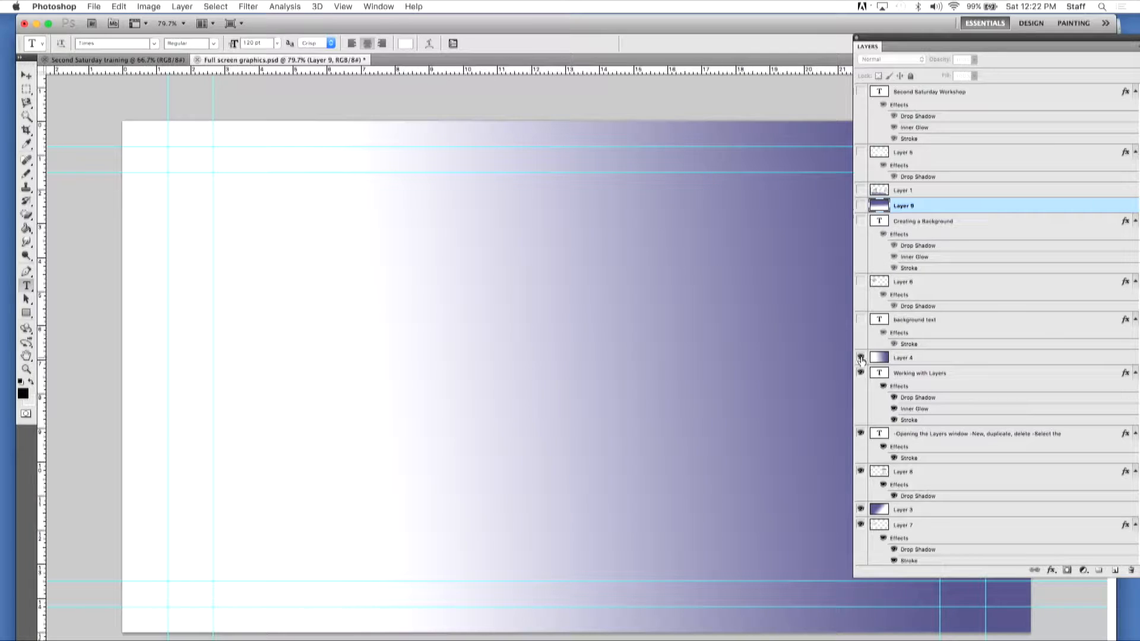
{"action": "left_click", "coordinate": [959, 358]}
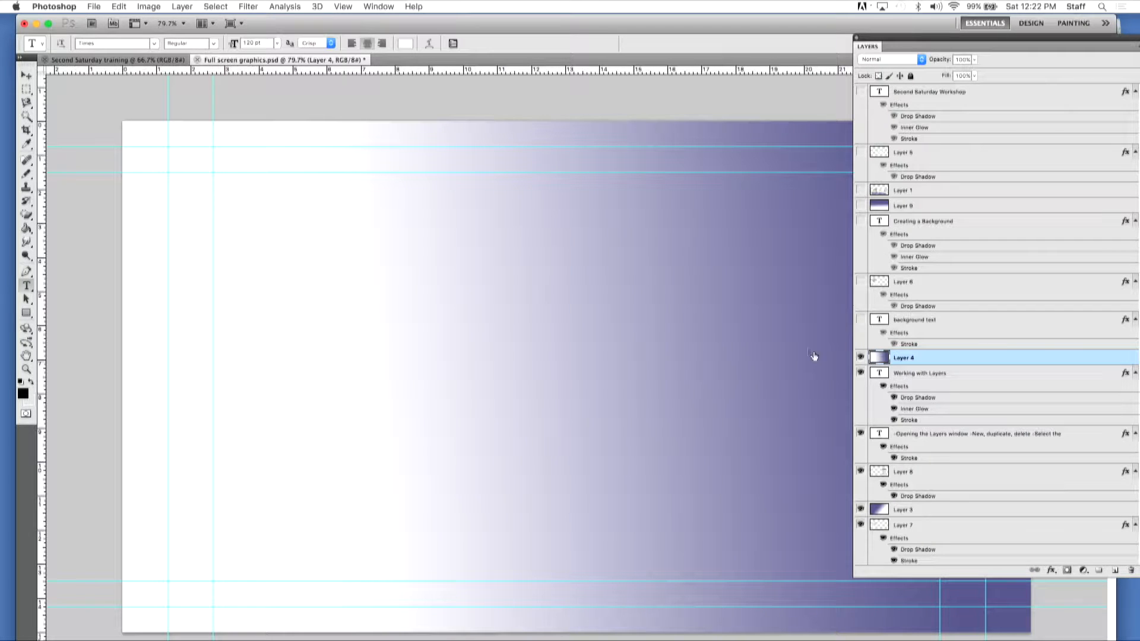
{"action": "left_click", "coordinate": [861, 357]}
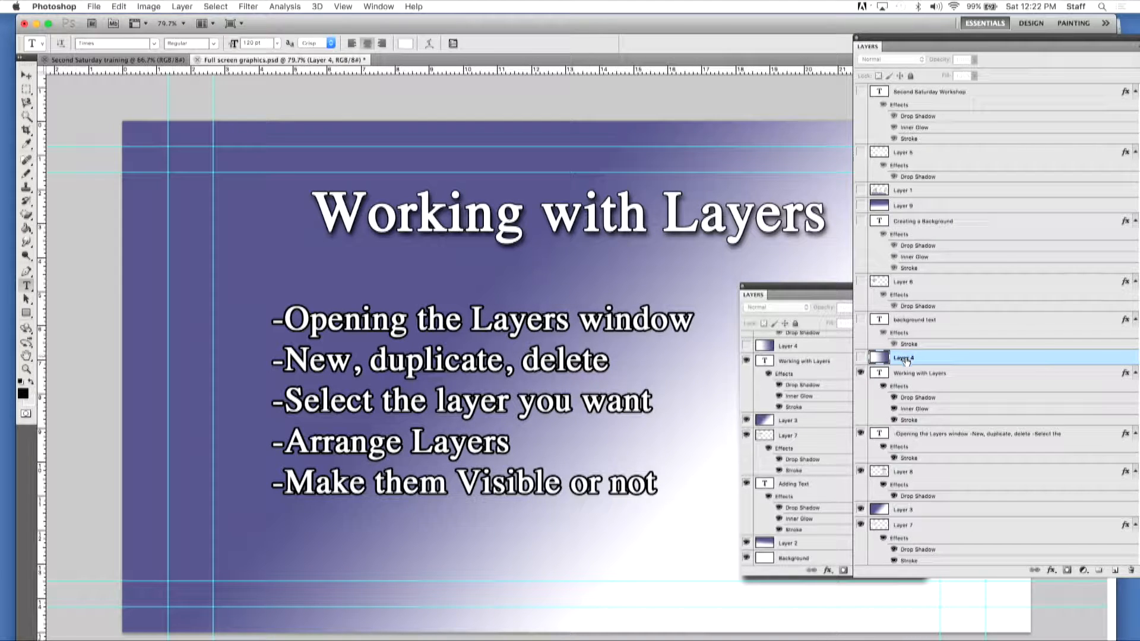
Step: Show Layer 4, and move the "Working with Layers" text layer above it and back beneath it
{"action": "left_click", "coordinate": [860, 357]}
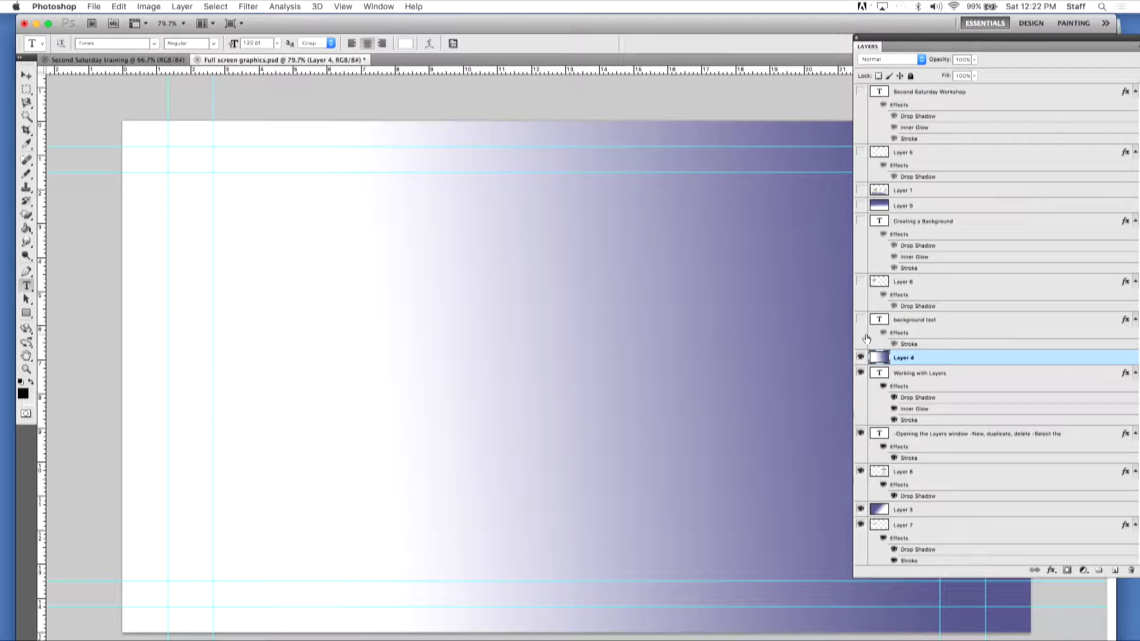
{"action": "left_click", "coordinate": [930, 375]}
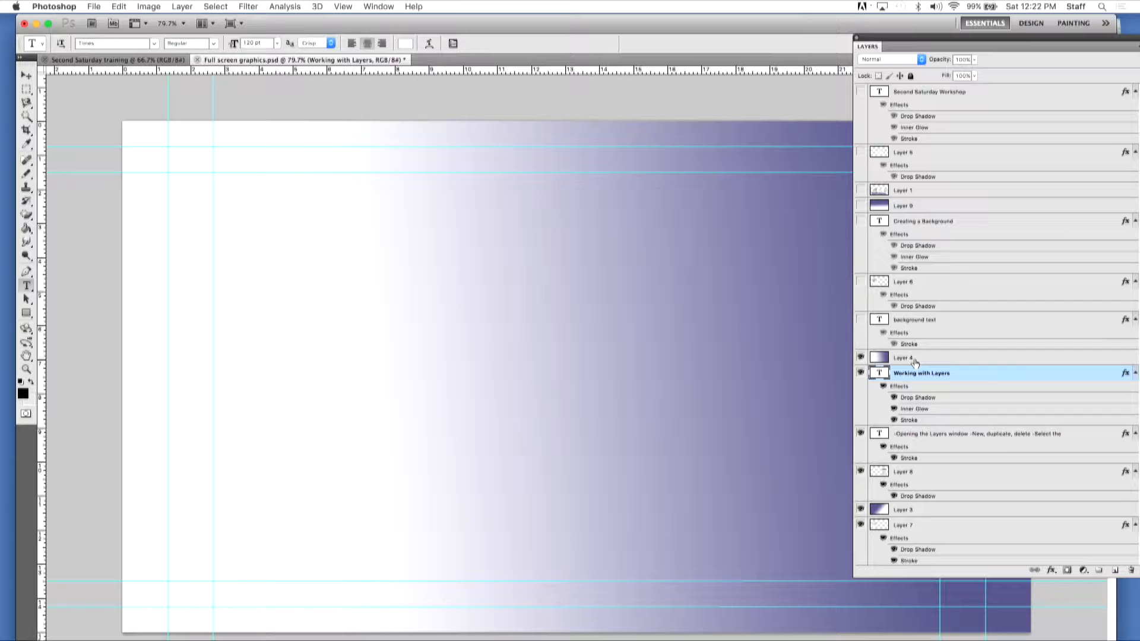
{"action": "left_click_drag", "start_coordinate": [940, 372], "coordinate": [939, 353]}
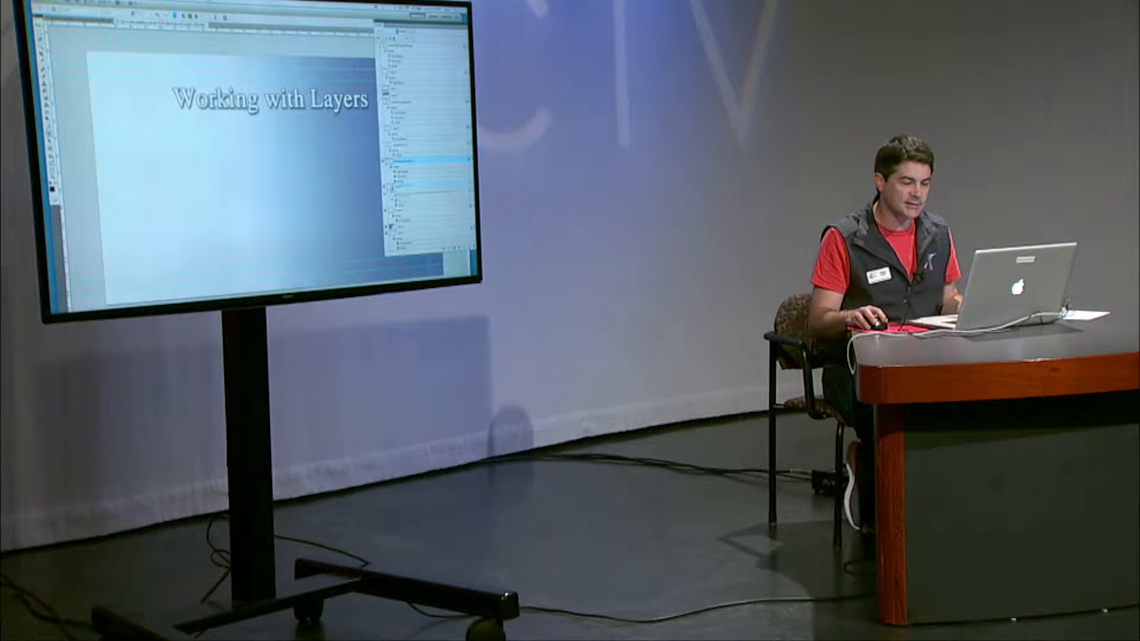
{"action": "left_click_drag", "start_coordinate": [405, 161], "coordinate": [408, 189]}
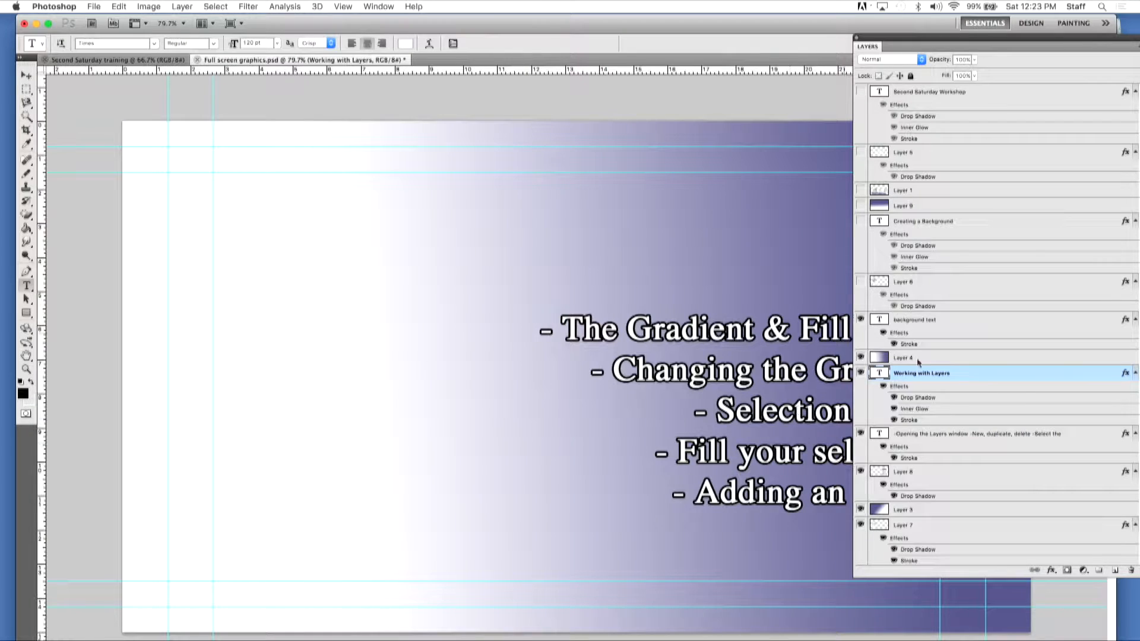
Step: Show Layer 6, and delete both Layer 6 and the "background text" layer
{"action": "left_click", "coordinate": [861, 282]}
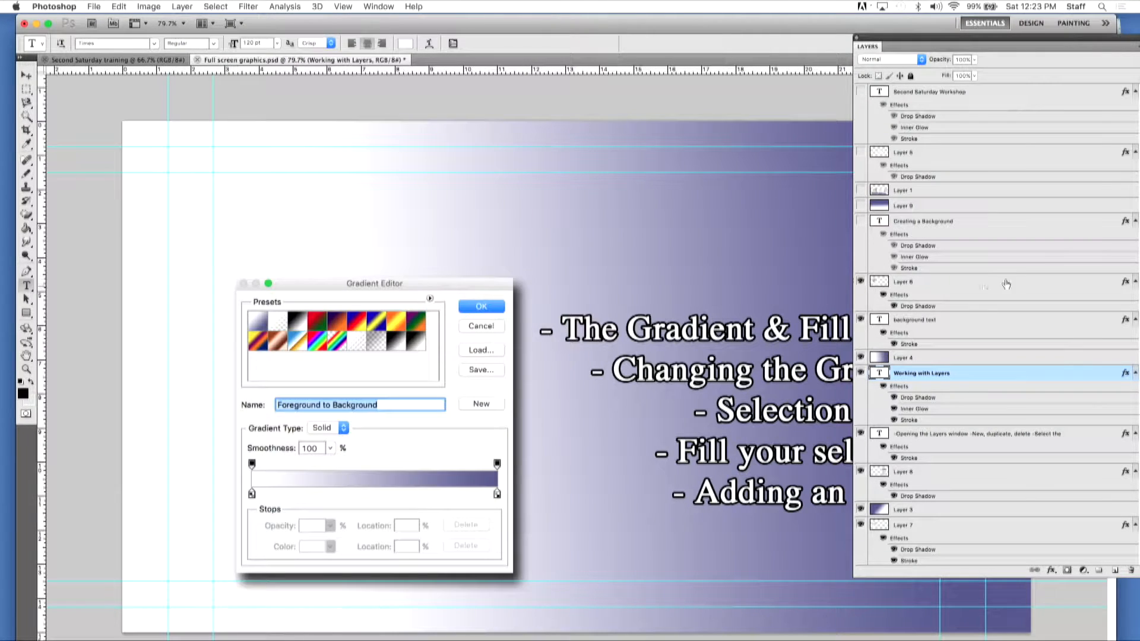
{"action": "left_click", "coordinate": [933, 283]}
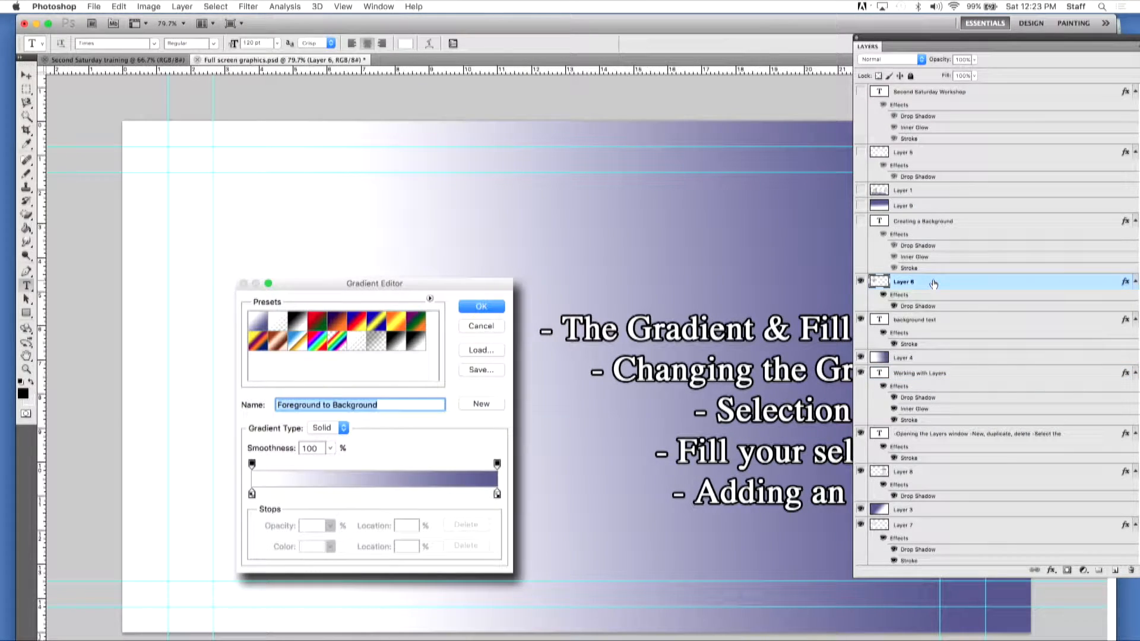
{"action": "left_click", "coordinate": [1131, 571]}
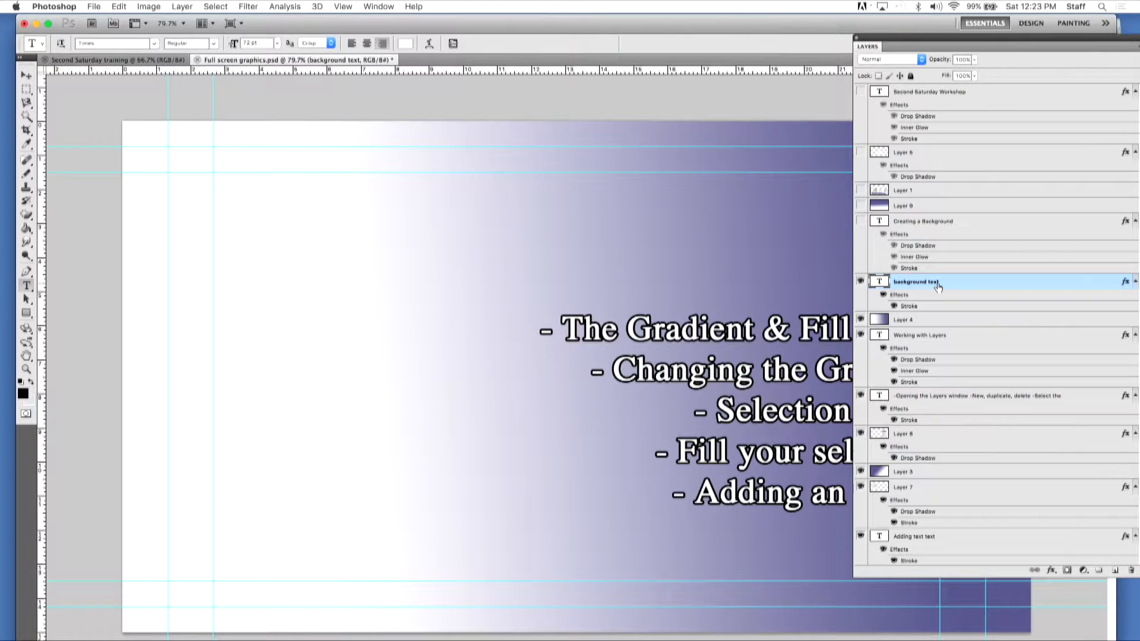
{"action": "left_click", "coordinate": [1129, 572]}
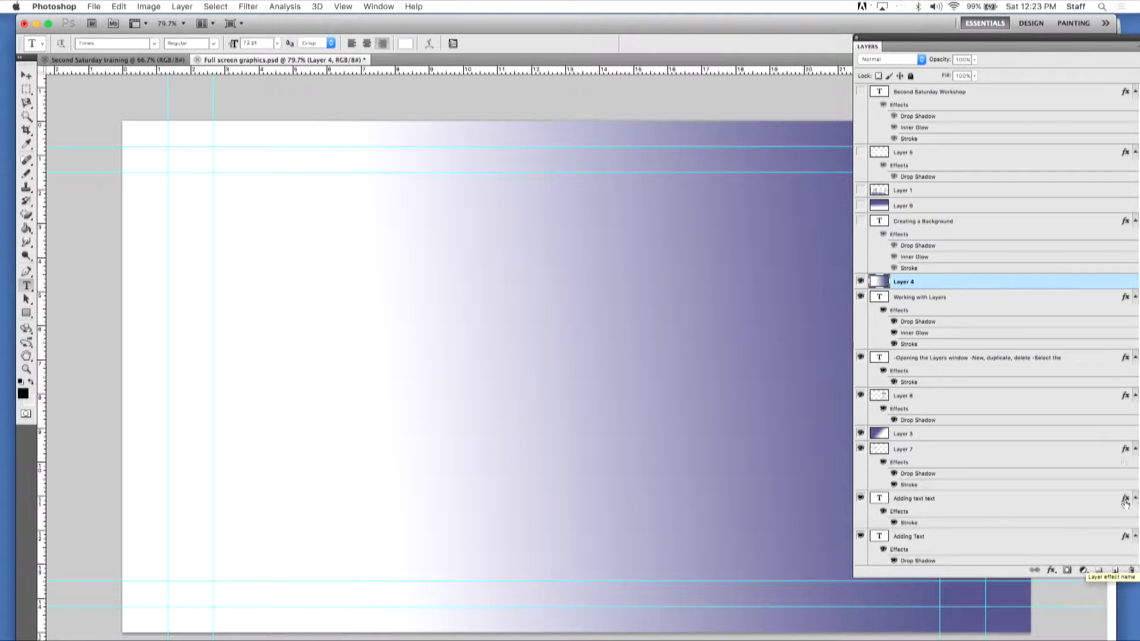
Step: Move the Layers panel off the History panel, and undo, redo and again undo the "background text" layer's deletion
{"action": "left_click_drag", "start_coordinate": [929, 37], "coordinate": [792, 51]}
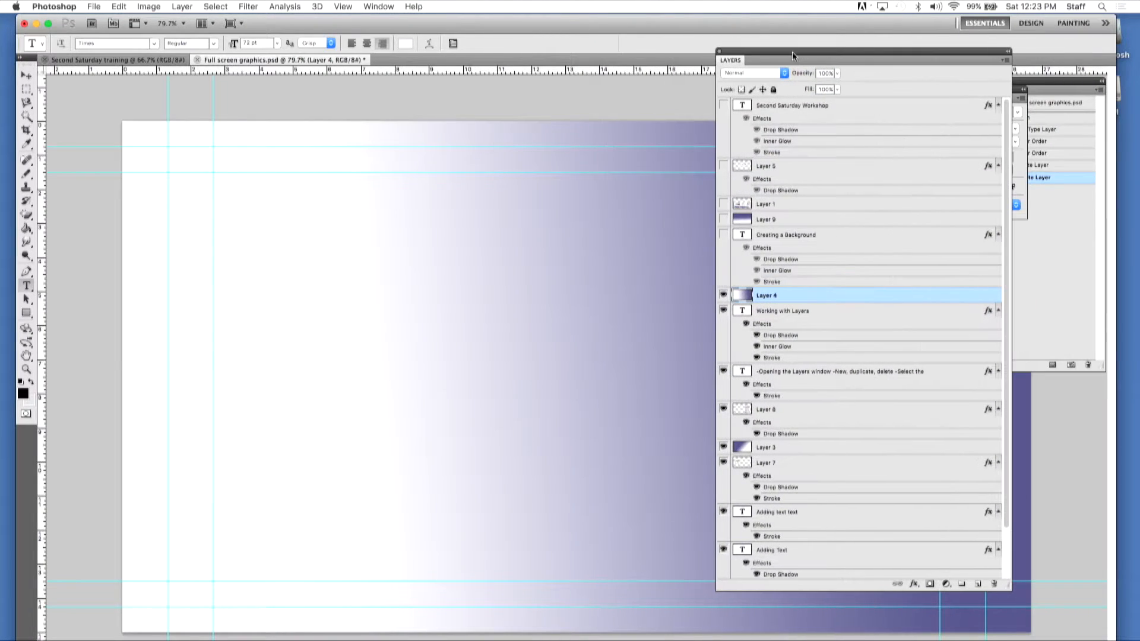
{"action": "key", "text": "super+z"}
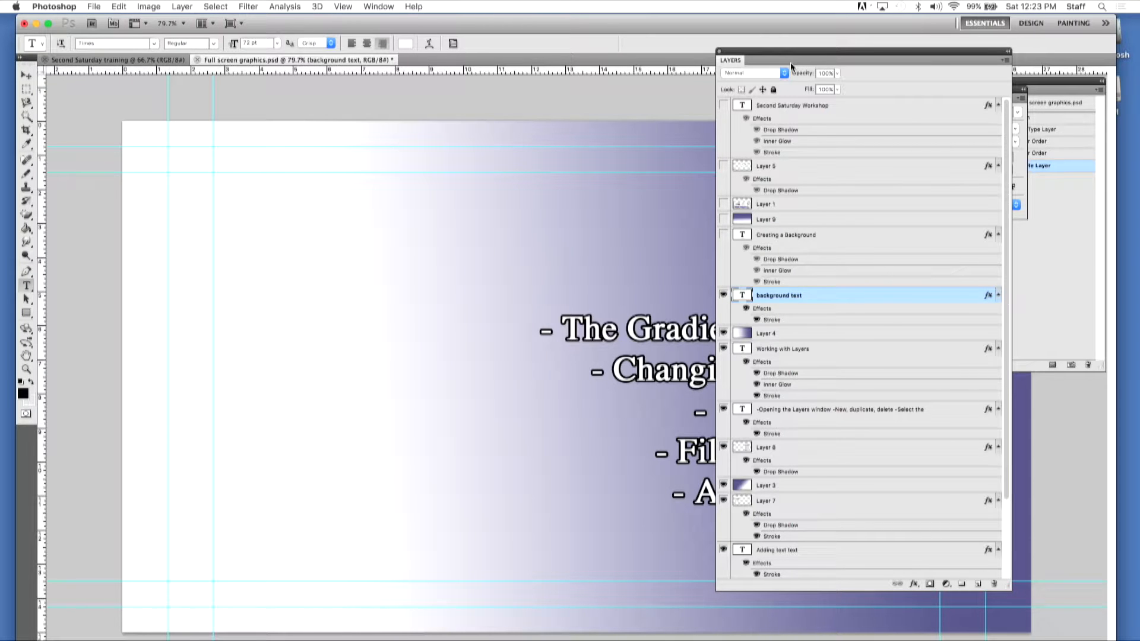
{"action": "key", "text": "super+z"}
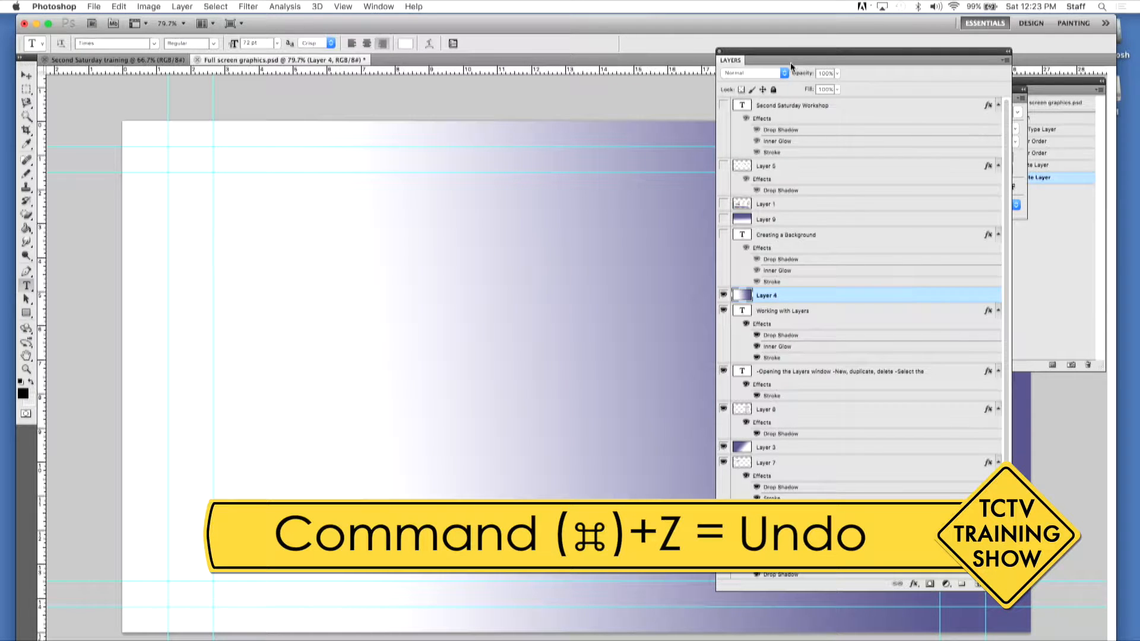
{"action": "key", "text": "super+z"}
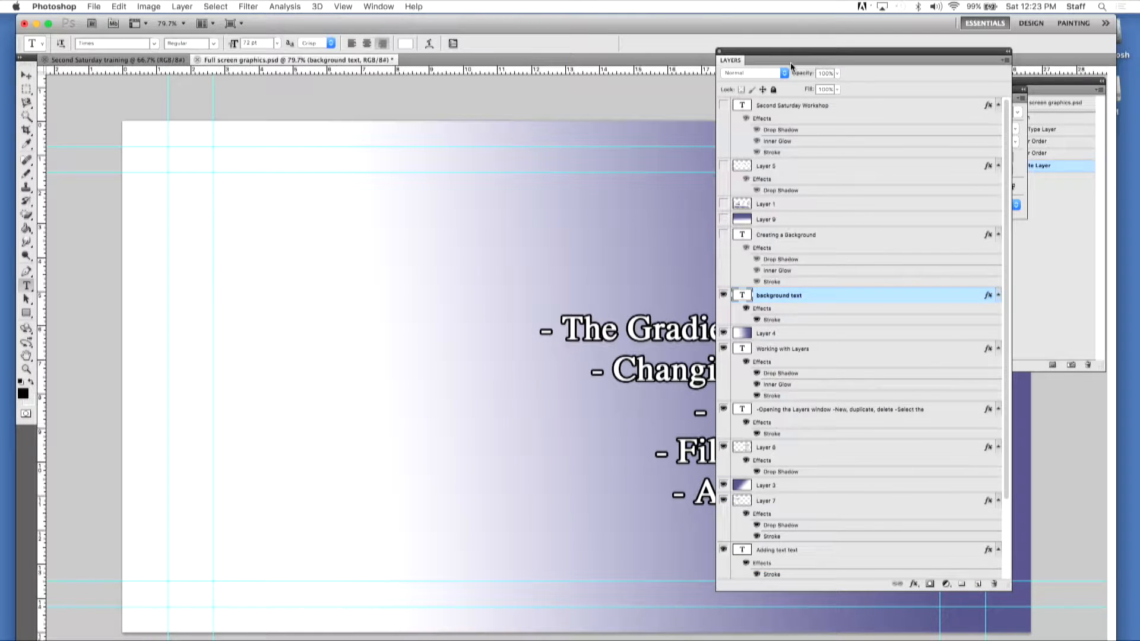
Step: Move the Layers panel clear of the Character and History panels, bring History to the front, and hide and reopen it
{"action": "left_click_drag", "start_coordinate": [864, 52], "coordinate": [221, 57]}
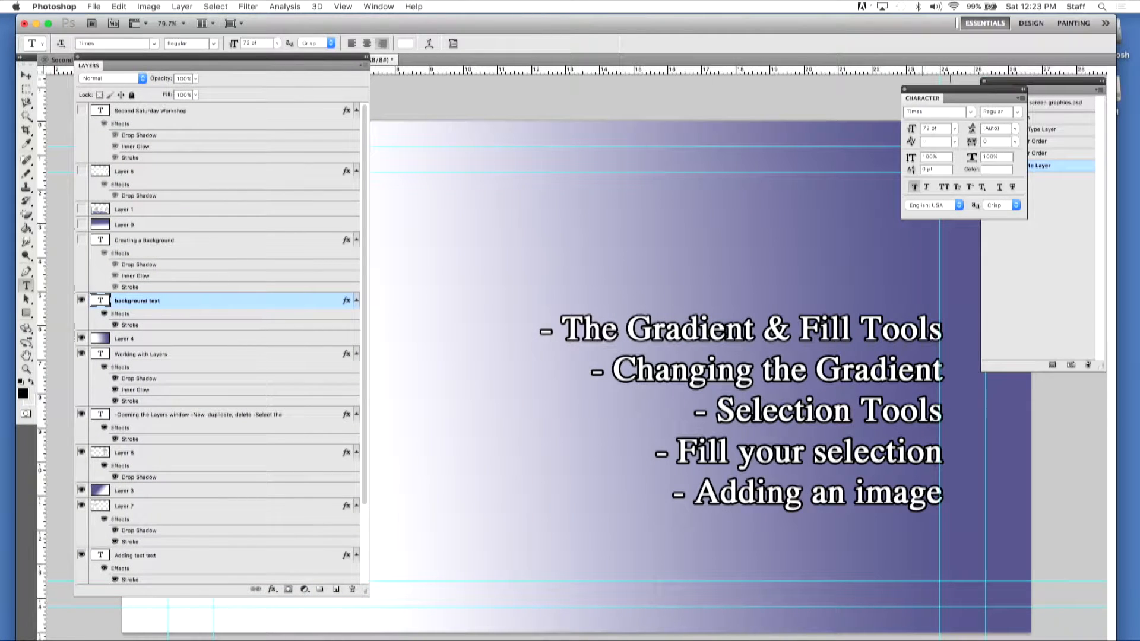
{"action": "left_click", "coordinate": [1045, 86]}
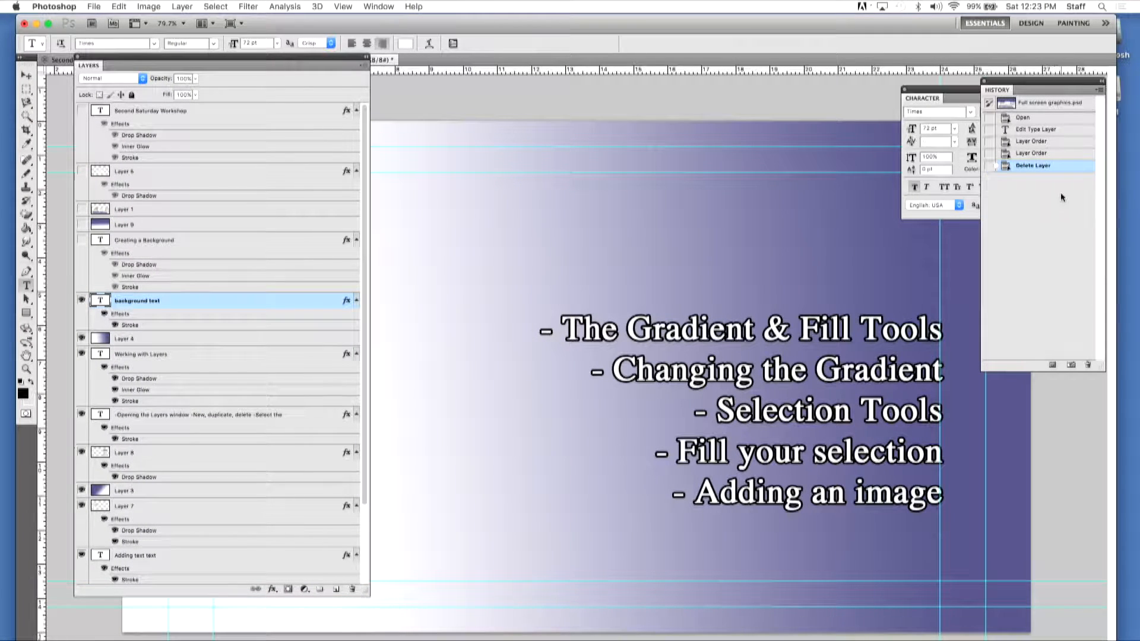
{"action": "left_click", "coordinate": [378, 6]}
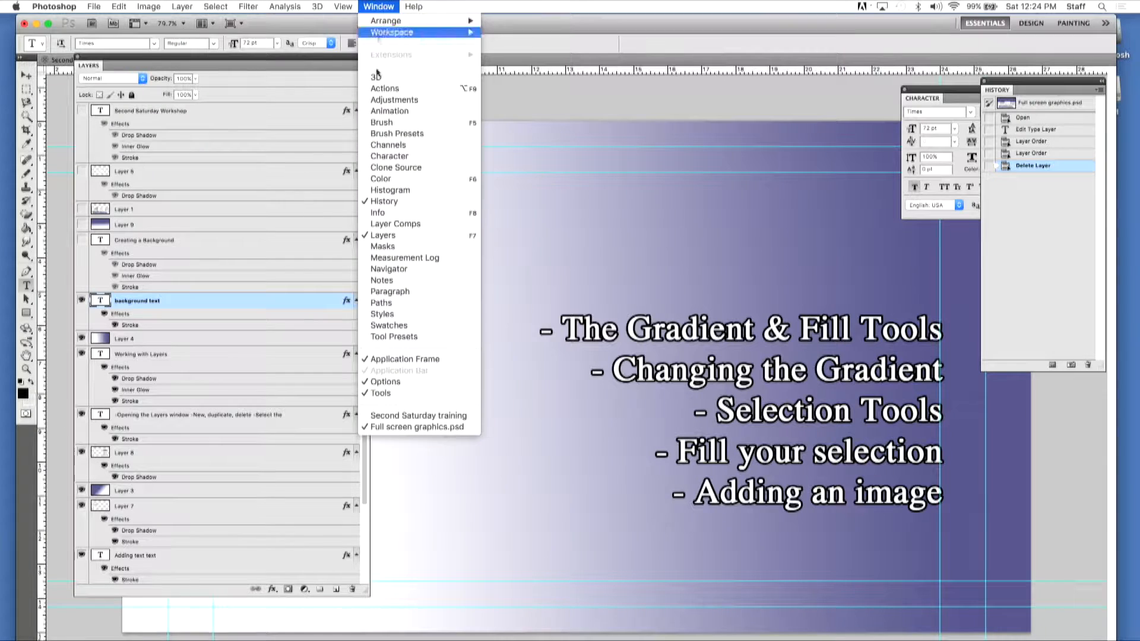
{"action": "left_click", "coordinate": [410, 203]}
{"action": "left_click", "coordinate": [372, 7]}
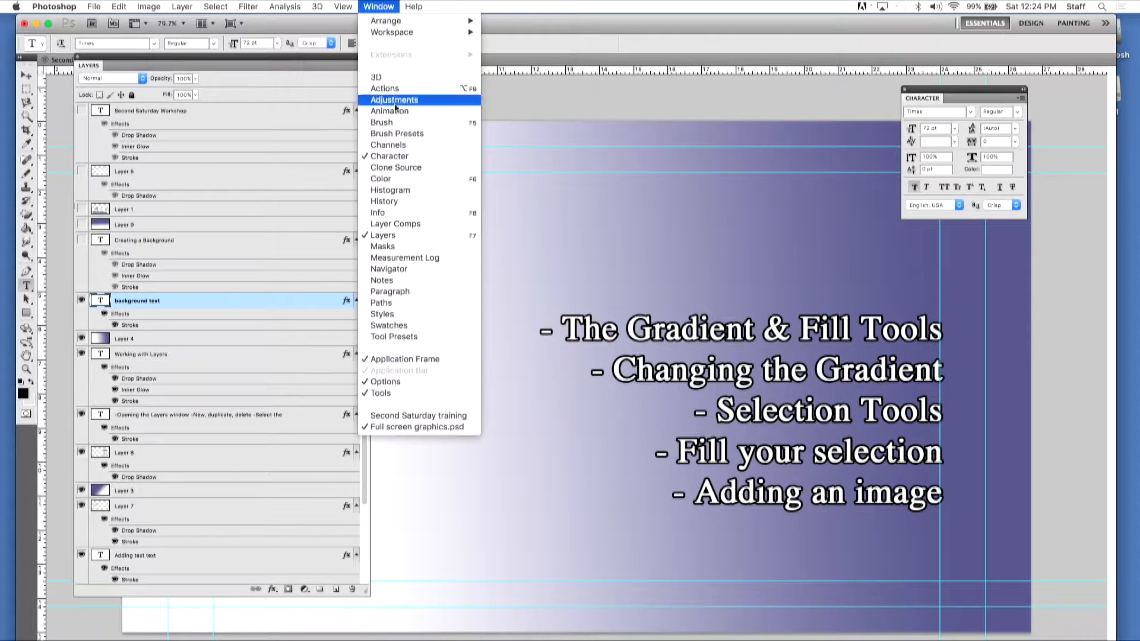
{"action": "left_click", "coordinate": [411, 203]}
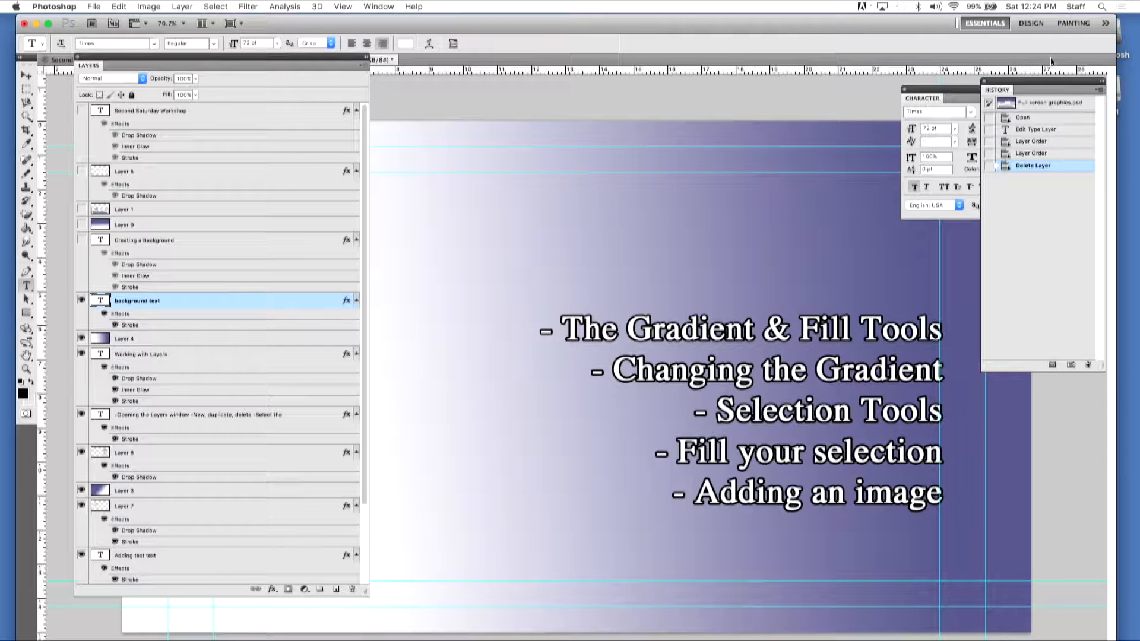
Step: Reposition and widen the History panel, and step the document back through its states to the original Open state
{"action": "left_click_drag", "start_coordinate": [1037, 80], "coordinate": [811, 56]}
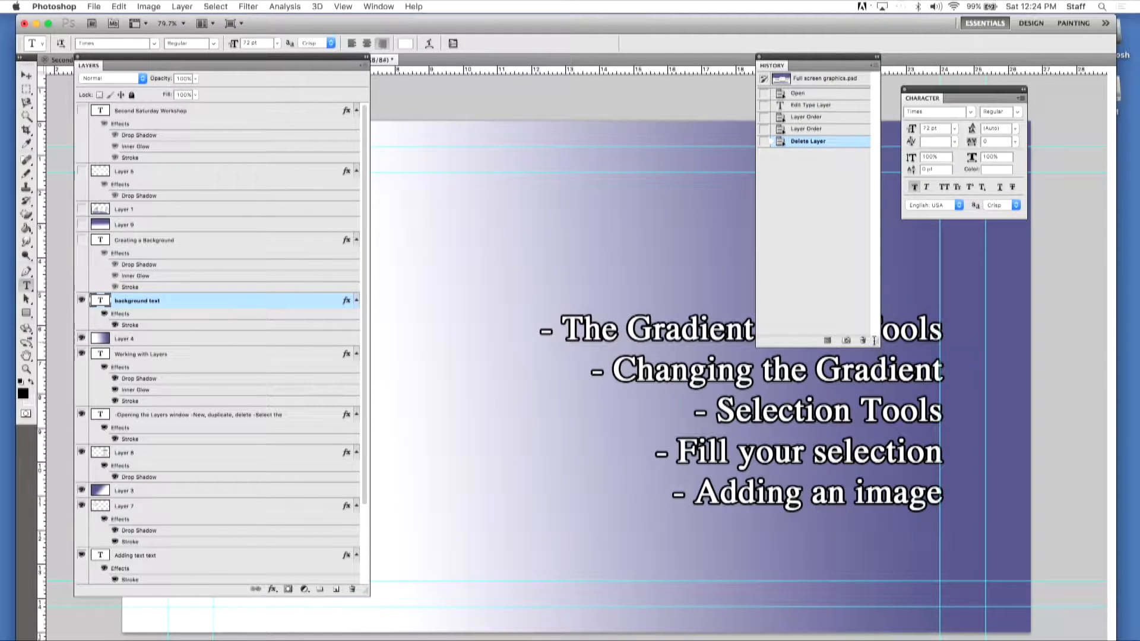
{"action": "left_click_drag", "start_coordinate": [877, 342], "coordinate": [1046, 449]}
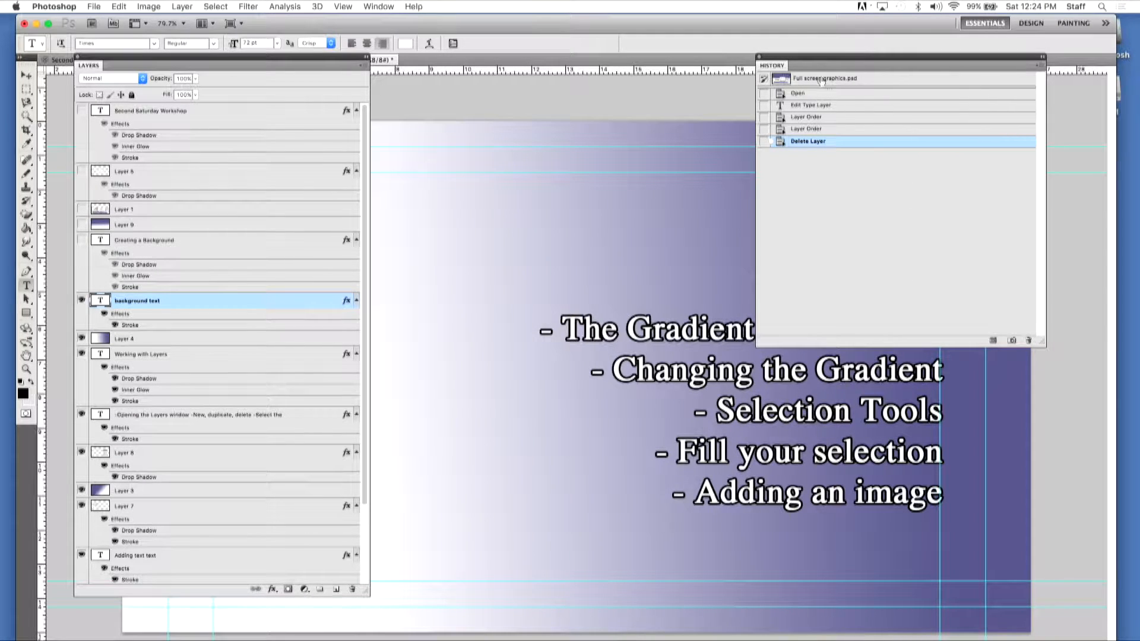
{"action": "left_click", "coordinate": [830, 130]}
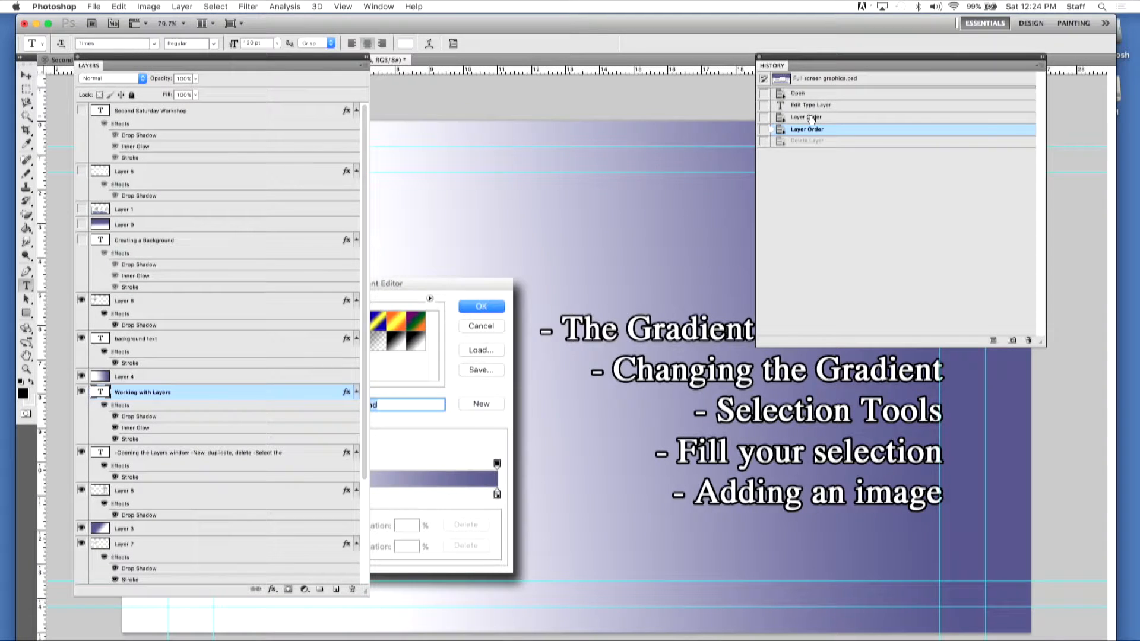
{"action": "left_click", "coordinate": [811, 117]}
{"action": "left_click", "coordinate": [817, 107]}
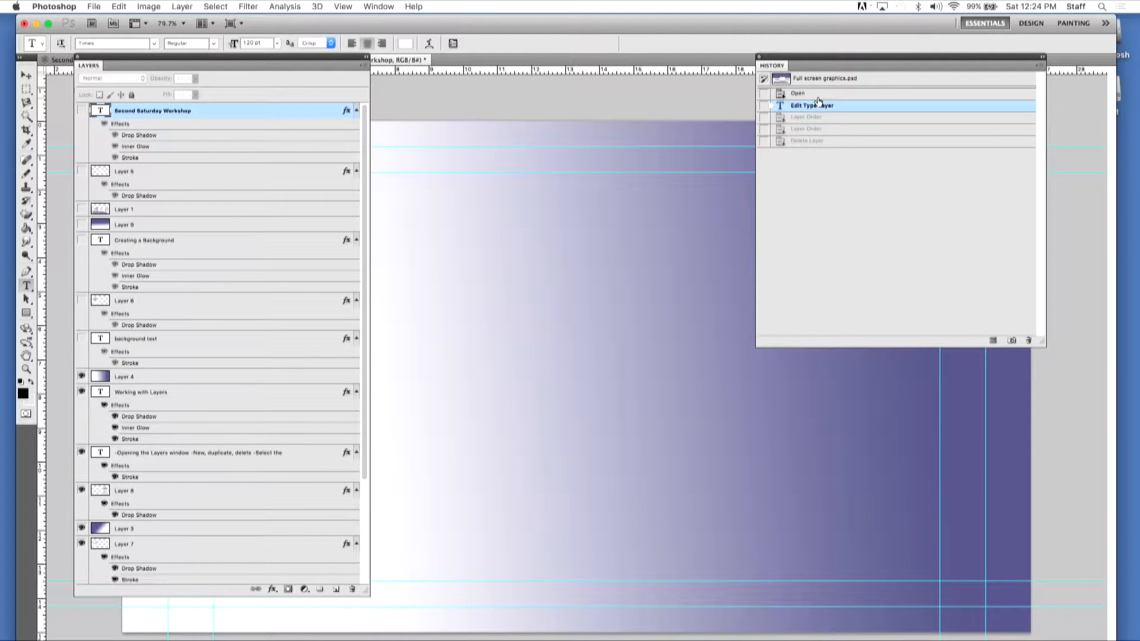
{"action": "key", "text": "super+alt+z"}
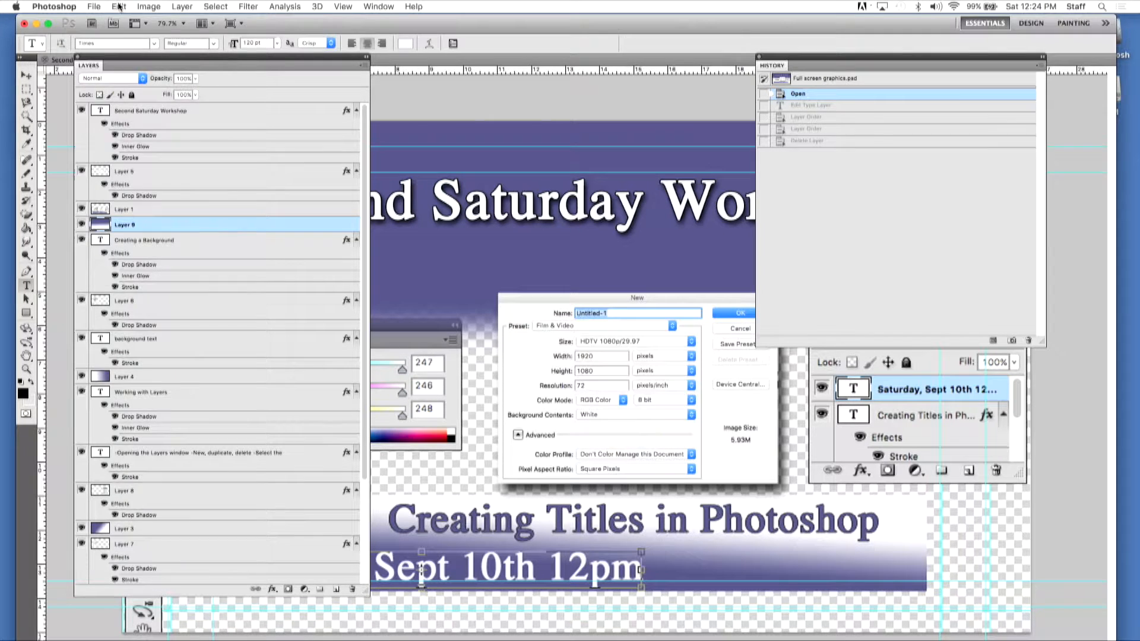
Step: Switch the "Second Saturday Workshop" layer's visibility off and on, and move the Layers panel below that title on the canvas
{"action": "left_click", "coordinate": [119, 8]}
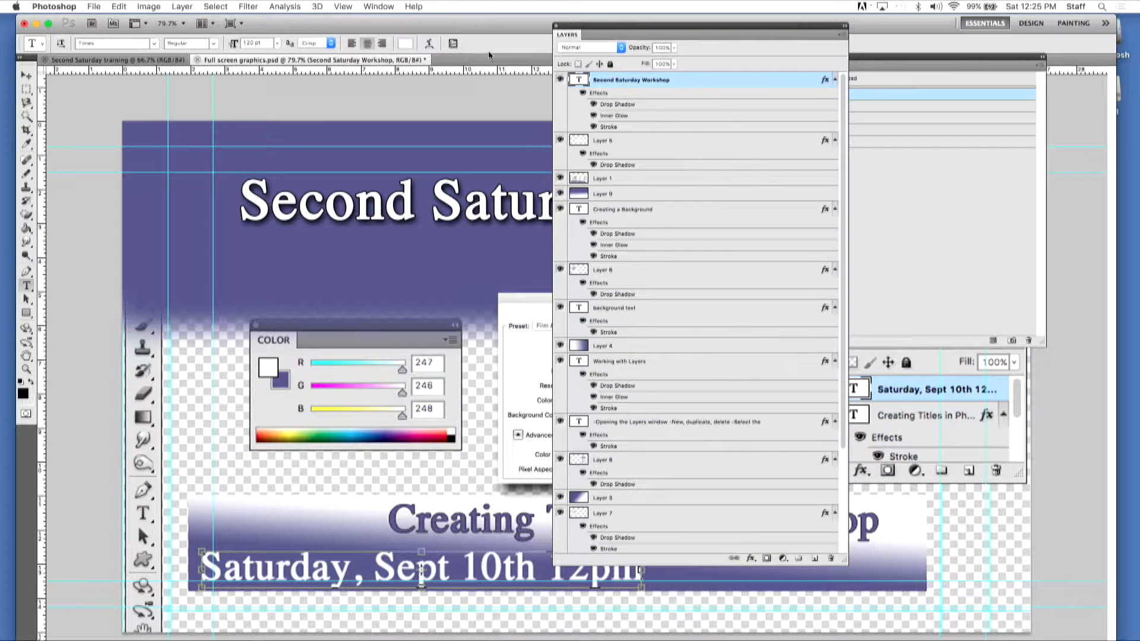
{"action": "left_click", "coordinate": [558, 81]}
{"action": "left_click", "coordinate": [559, 82]}
{"action": "left_click_drag", "start_coordinate": [663, 26], "coordinate": [882, 159]}
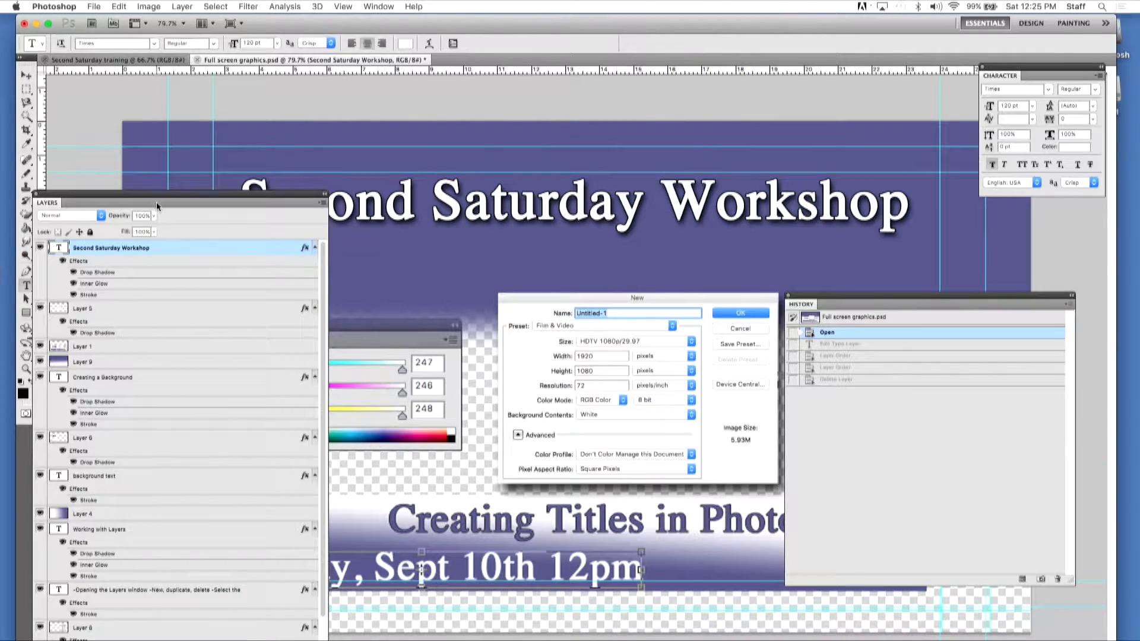
{"action": "left_click_drag", "start_coordinate": [164, 193], "coordinate": [237, 263]}
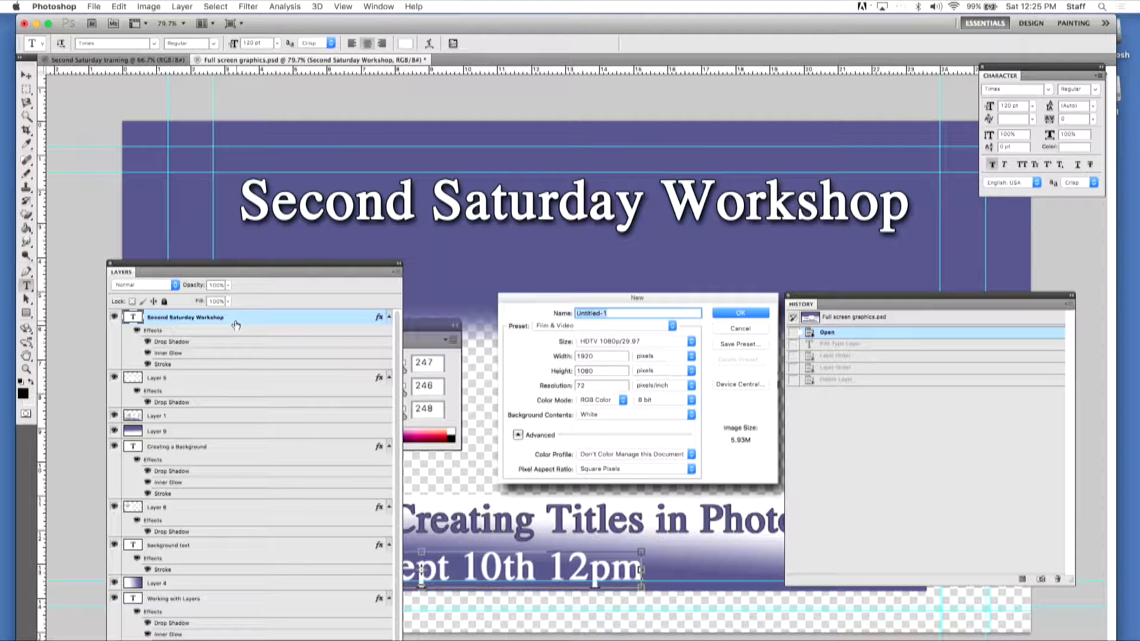
Step: Hide Layers 9, 1 and 5, select the "Creating a Background" text layer, and toggle the "Second Saturday Workshop" title off and on
{"action": "left_click", "coordinate": [114, 432]}
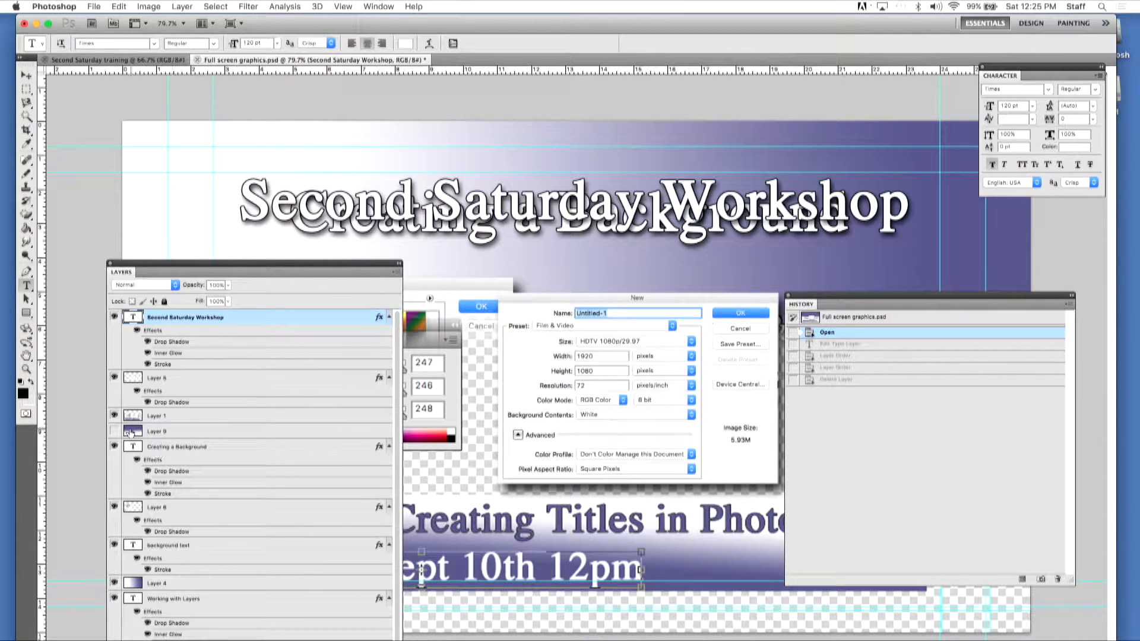
{"action": "left_click", "coordinate": [175, 449]}
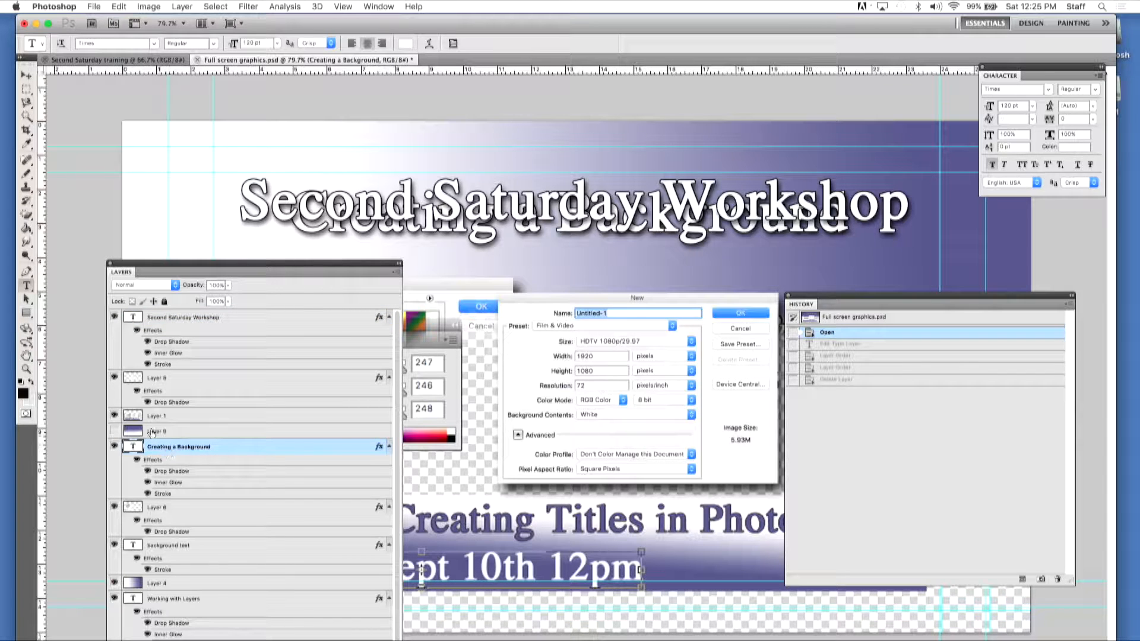
{"action": "left_click", "coordinate": [114, 415]}
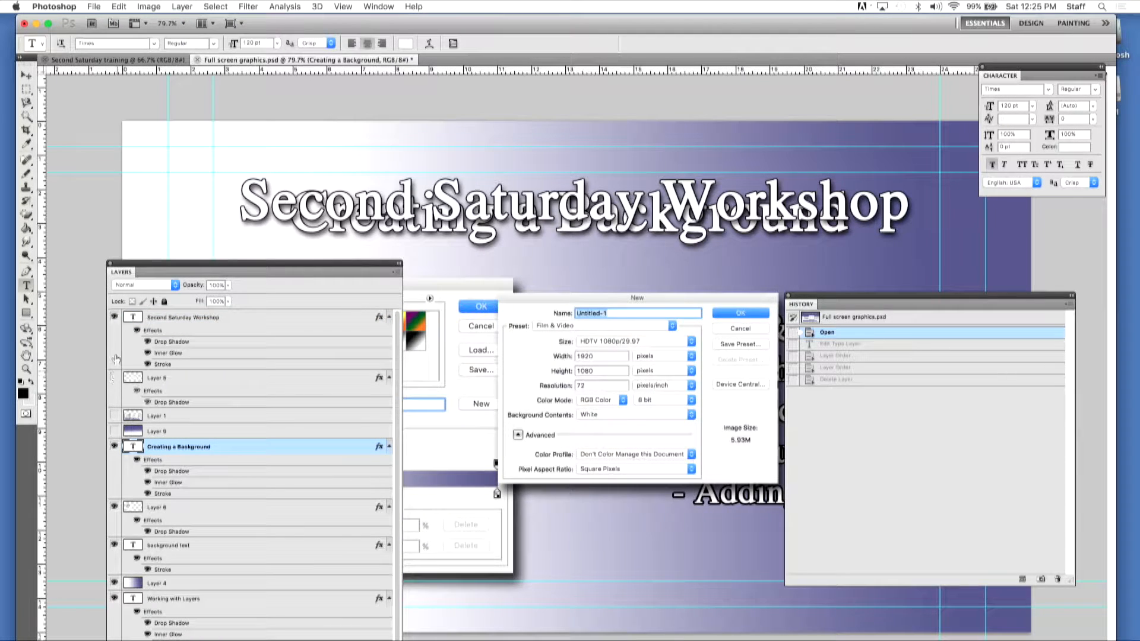
{"action": "left_click", "coordinate": [114, 317]}
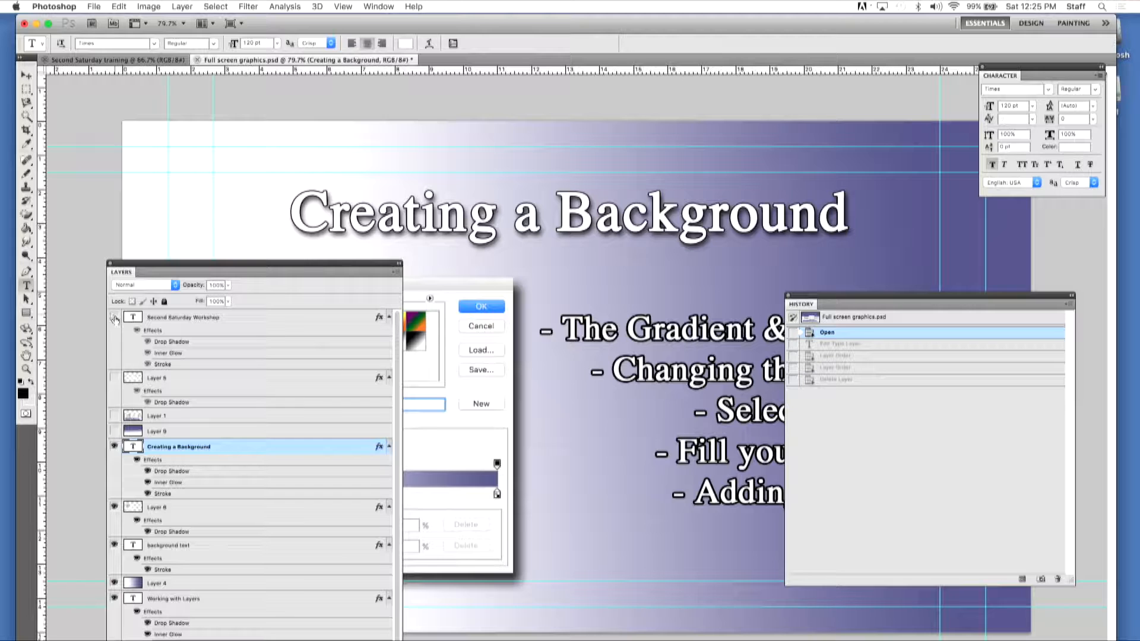
{"action": "left_click", "coordinate": [114, 317]}
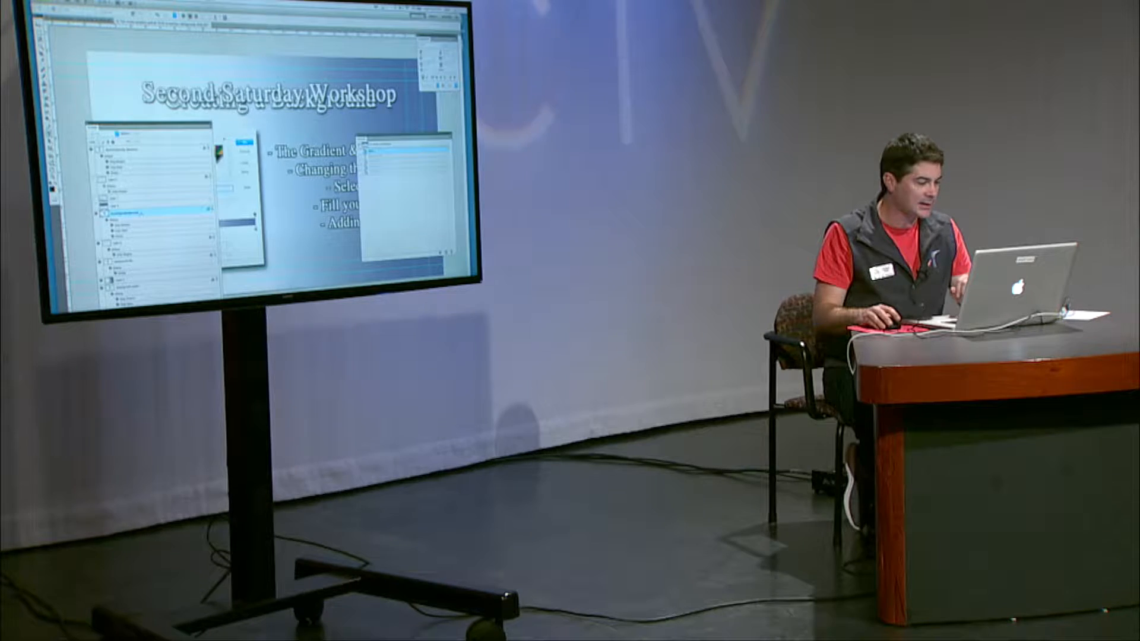
Step: Duplicate the "Creating a Background" text layer as "training test" and hide the original
{"action": "right_click", "coordinate": [216, 450]}
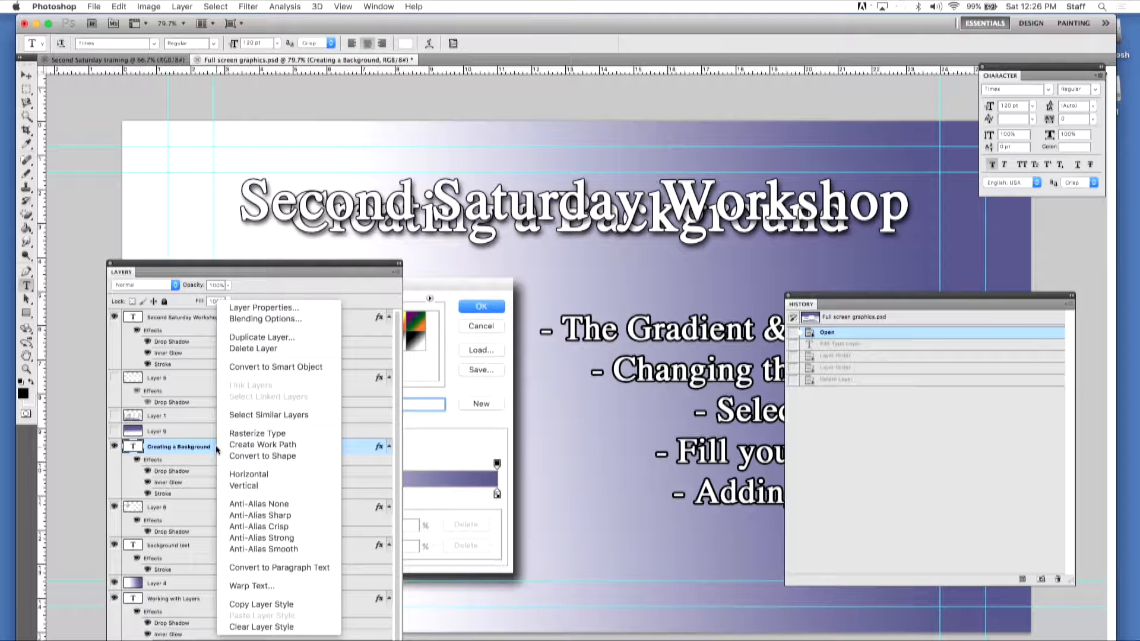
{"action": "left_click", "coordinate": [278, 338]}
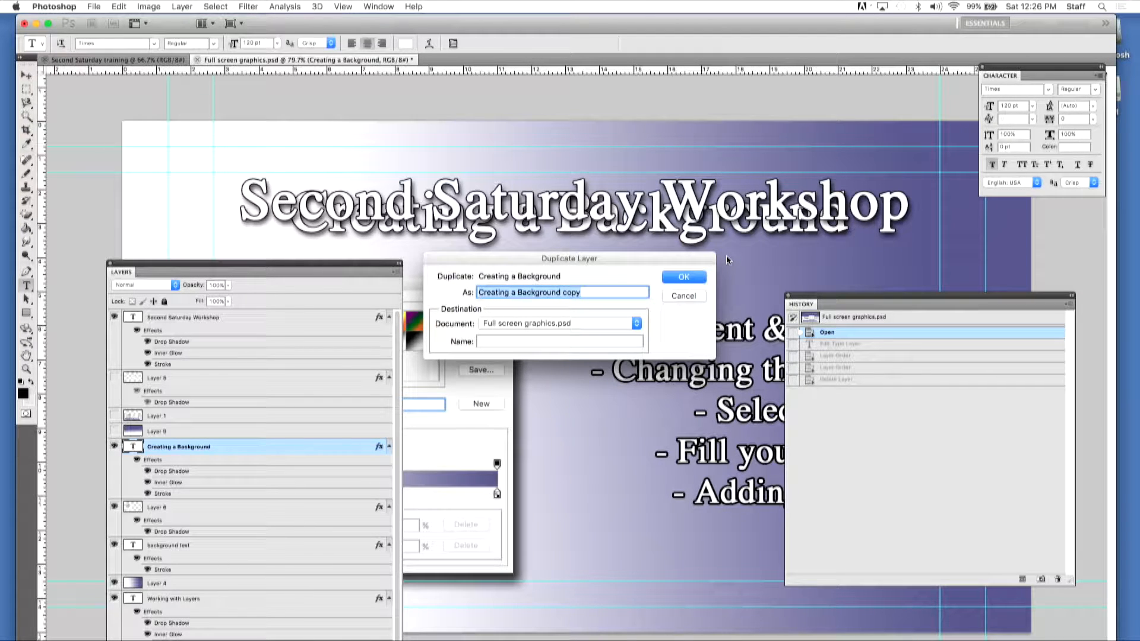
{"action": "type", "text": "training tes"}
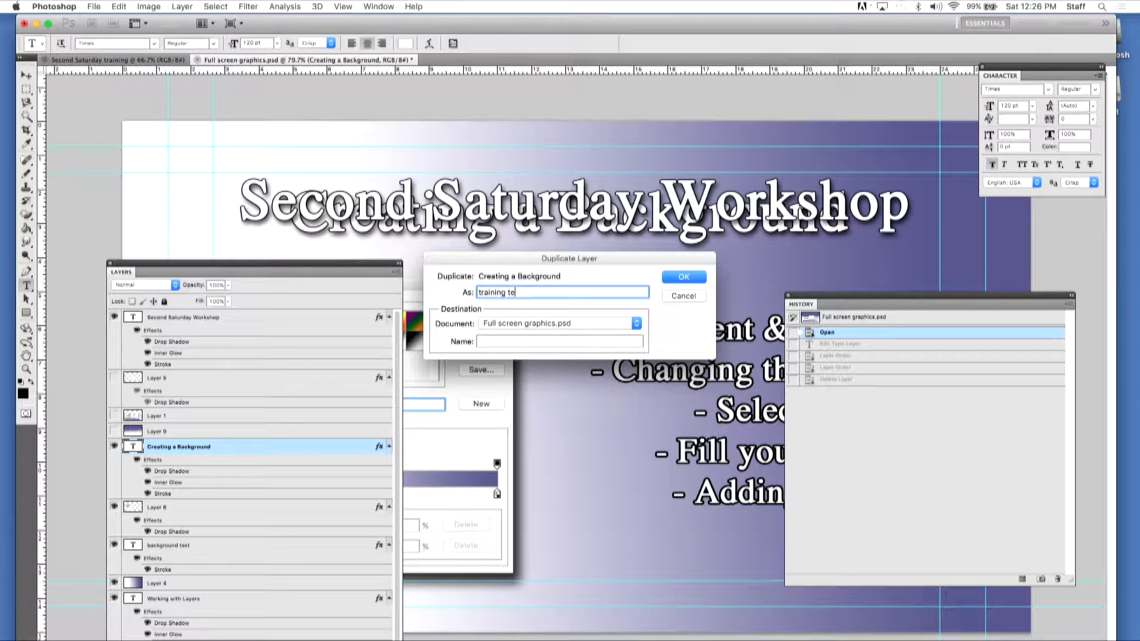
{"action": "type", "text": "t"}
{"action": "key", "text": "Return"}
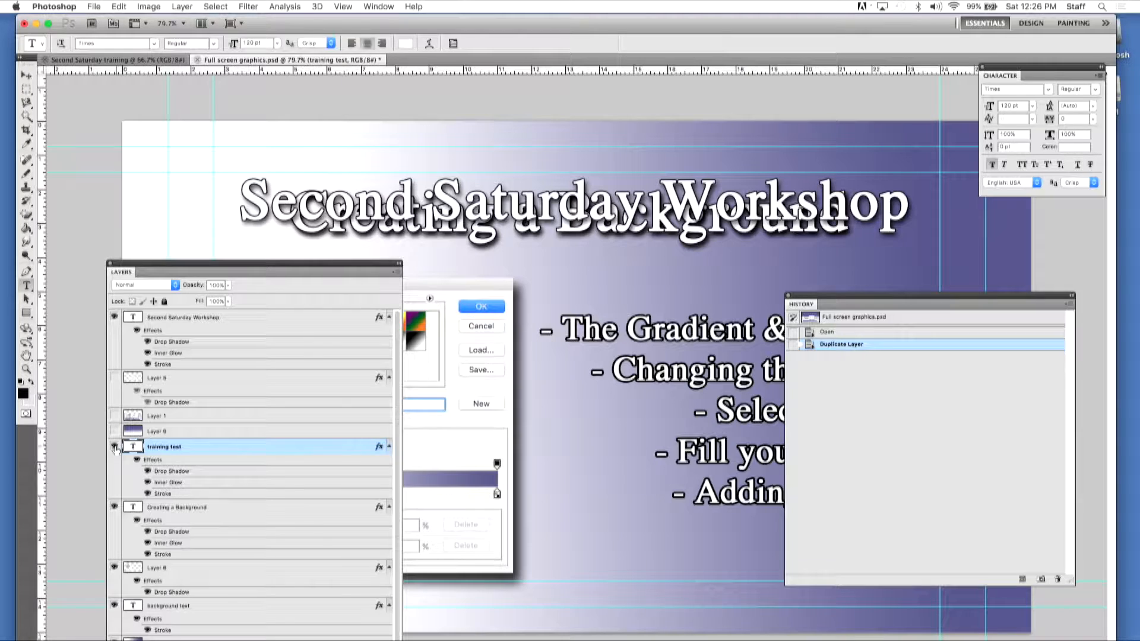
{"action": "left_click", "coordinate": [114, 507]}
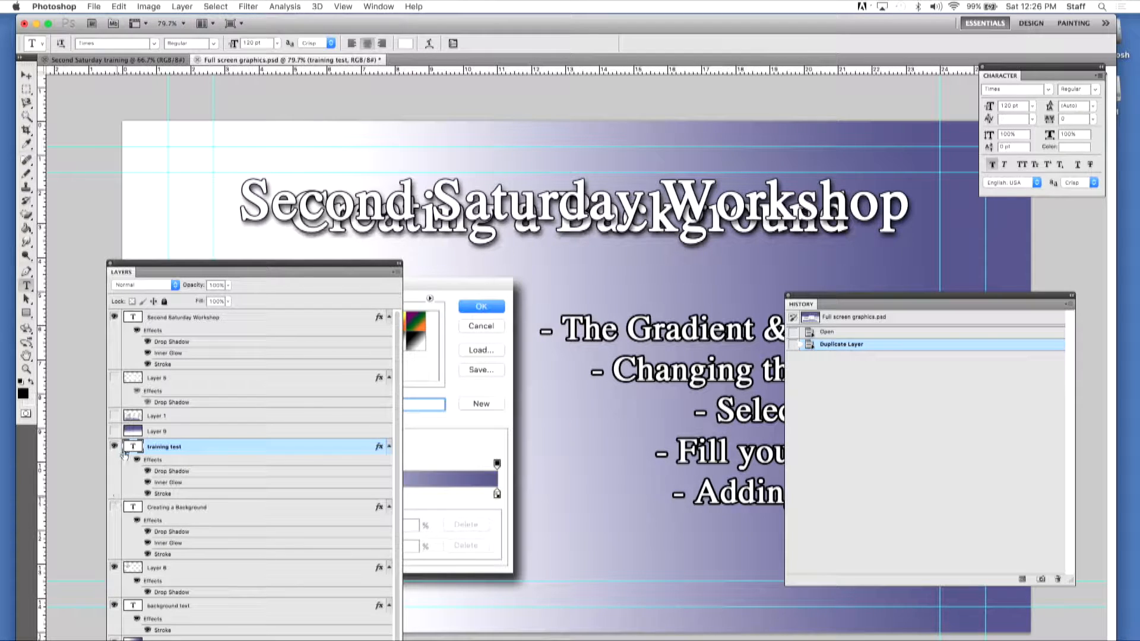
Step: Hide the "Second Saturday Workshop" title and alternate between "training test" and "Creating a Background", leaving only "training test" visible
{"action": "left_click", "coordinate": [114, 446]}
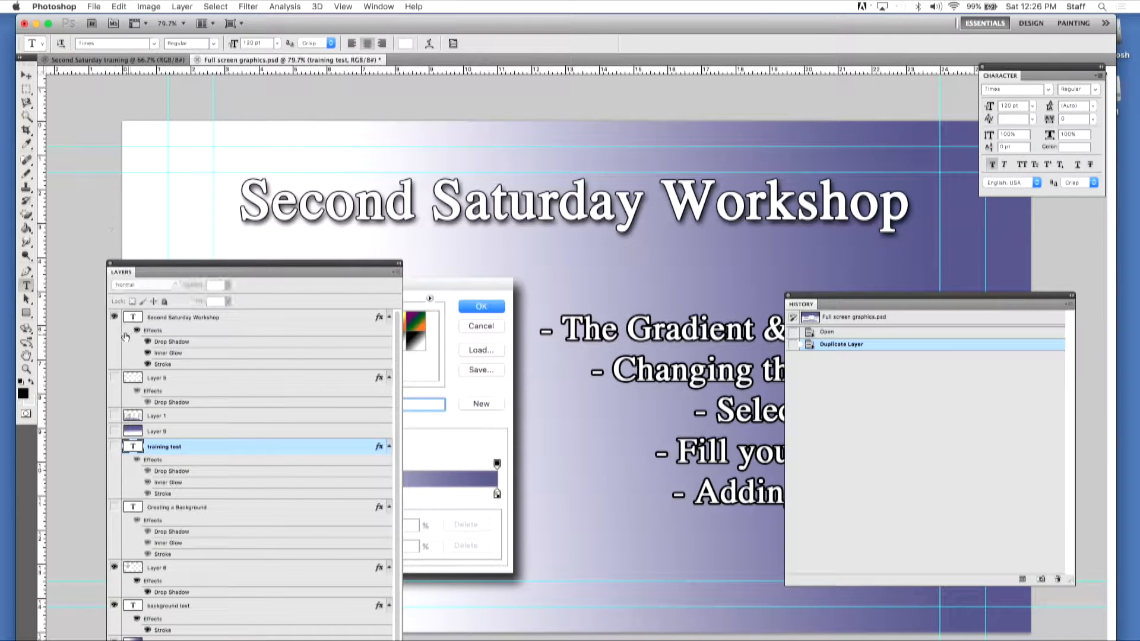
{"action": "left_click", "coordinate": [114, 318]}
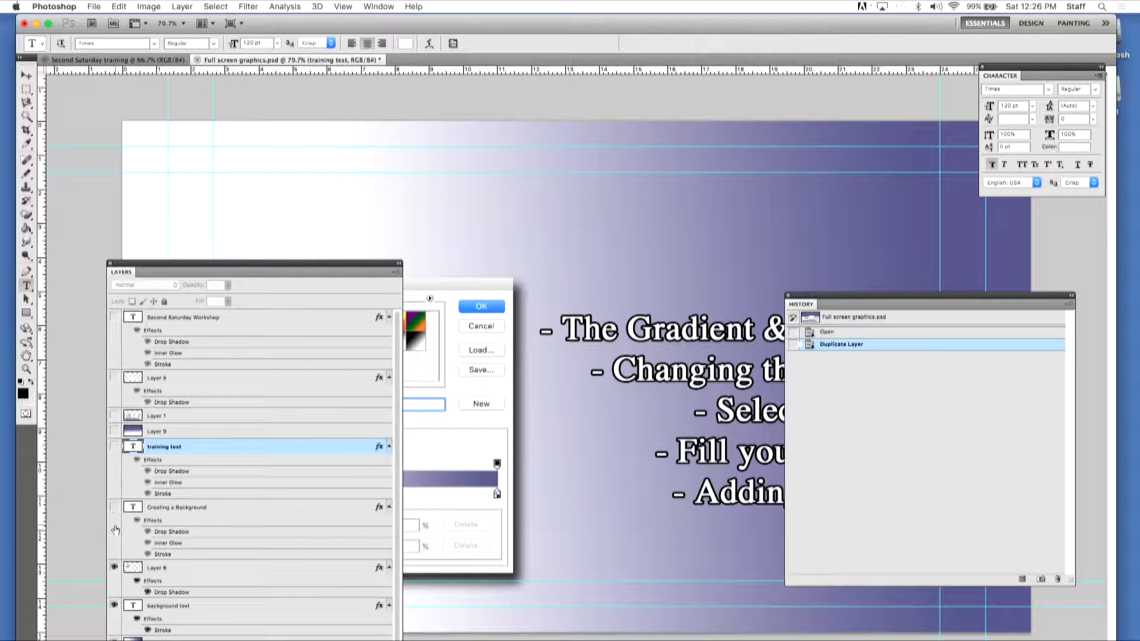
{"action": "left_click", "coordinate": [114, 446]}
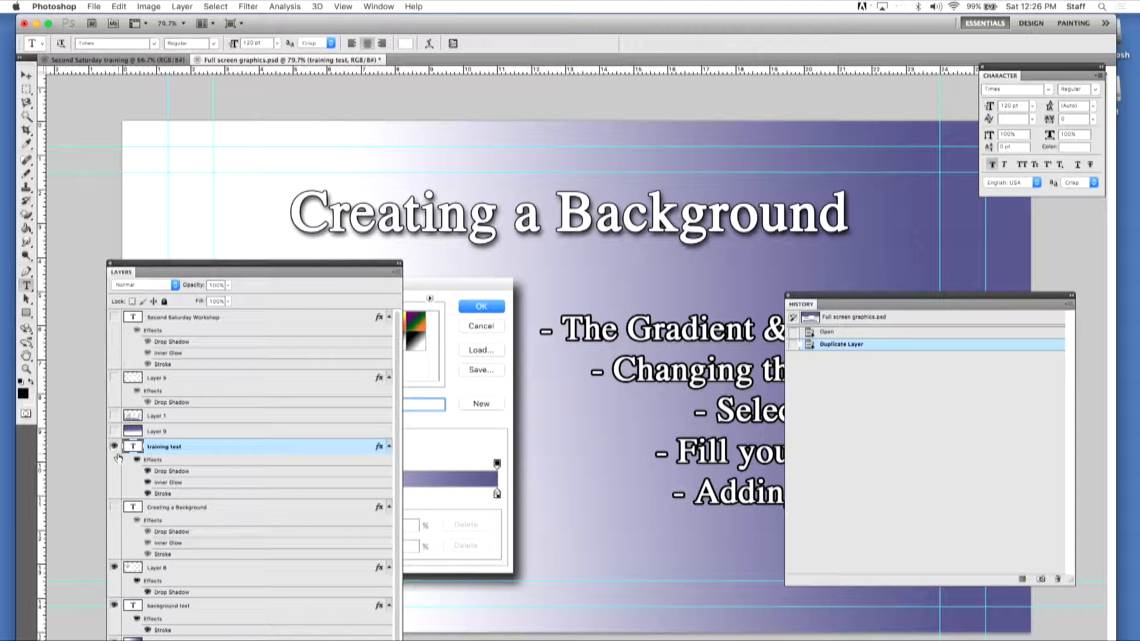
{"action": "left_click", "coordinate": [114, 447]}
{"action": "left_click", "coordinate": [114, 507]}
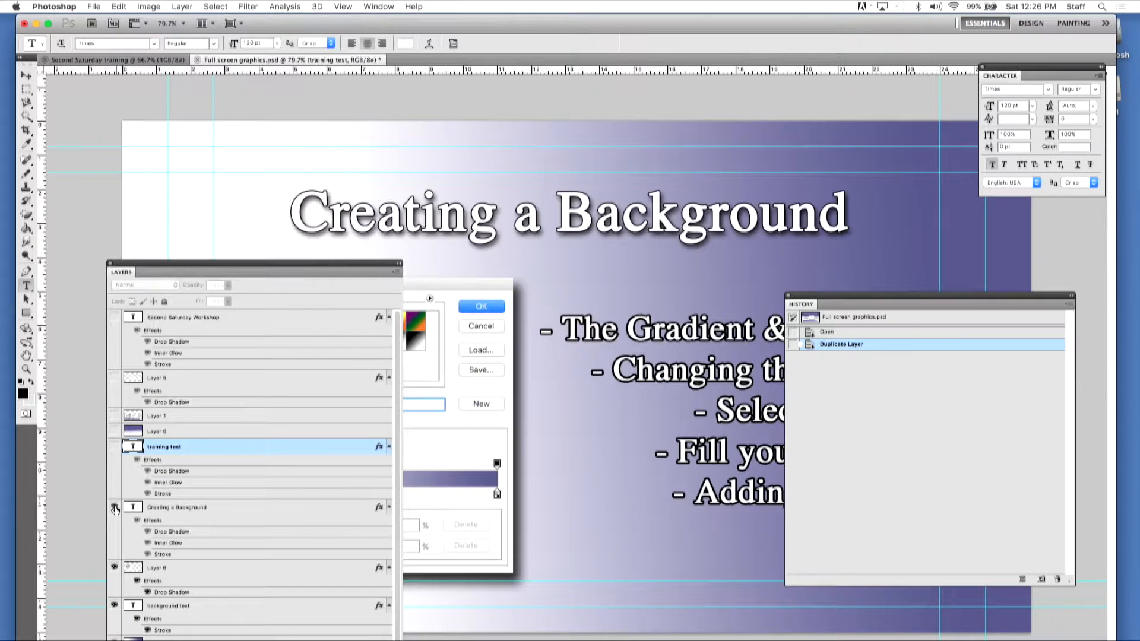
{"action": "left_click", "coordinate": [115, 508]}
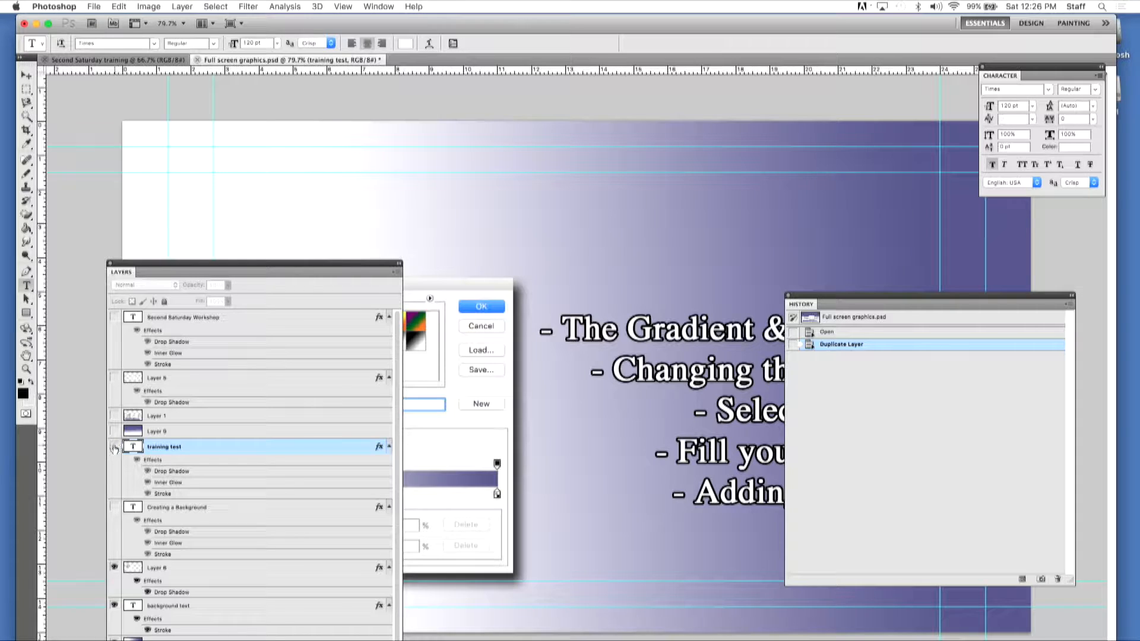
{"action": "left_click", "coordinate": [114, 447]}
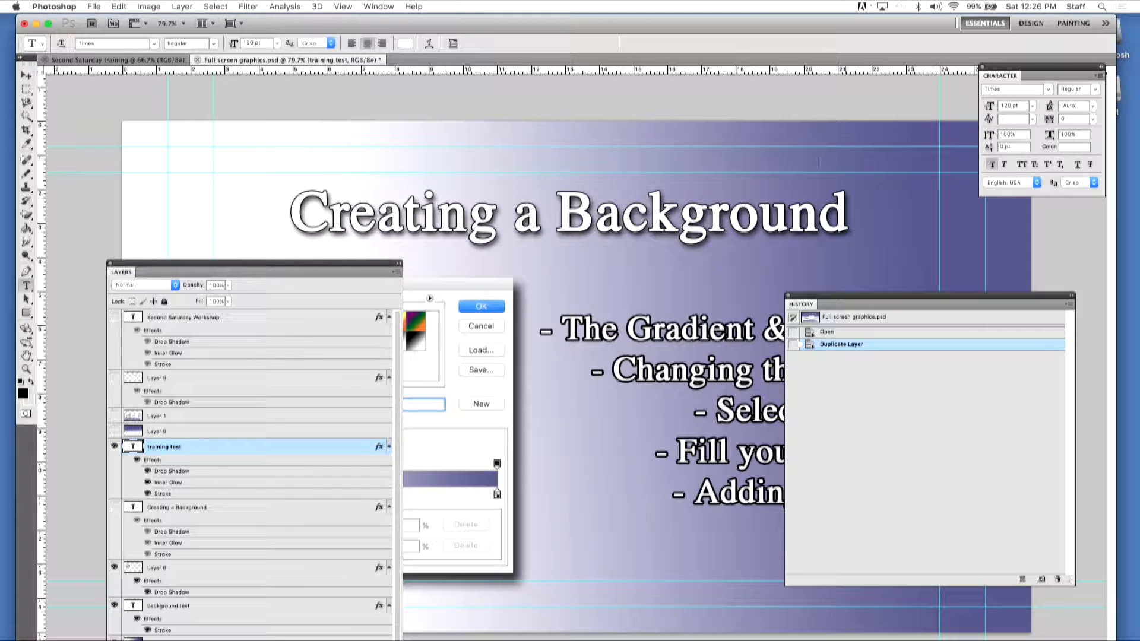
Step: Replace the "training test" layer's title text with "Training Test" and show the original "Creating a Background" layer over it
{"action": "left_click_drag", "start_coordinate": [820, 216], "coordinate": [196, 236]}
{"action": "type", "text": "Traini"}
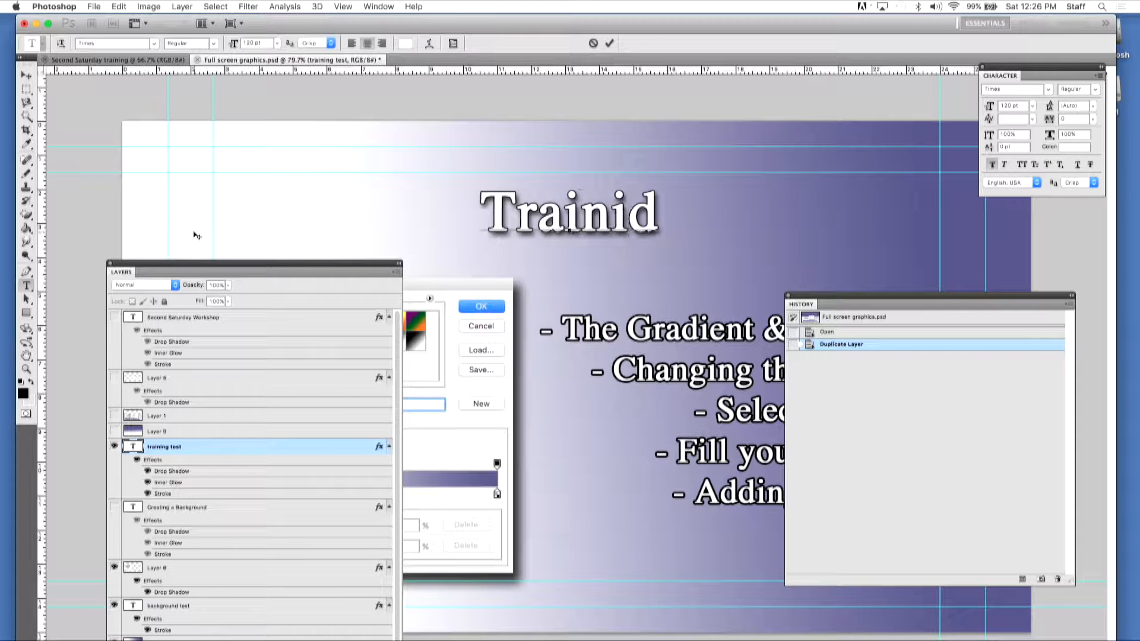
{"action": "type", "text": "ng Test"}
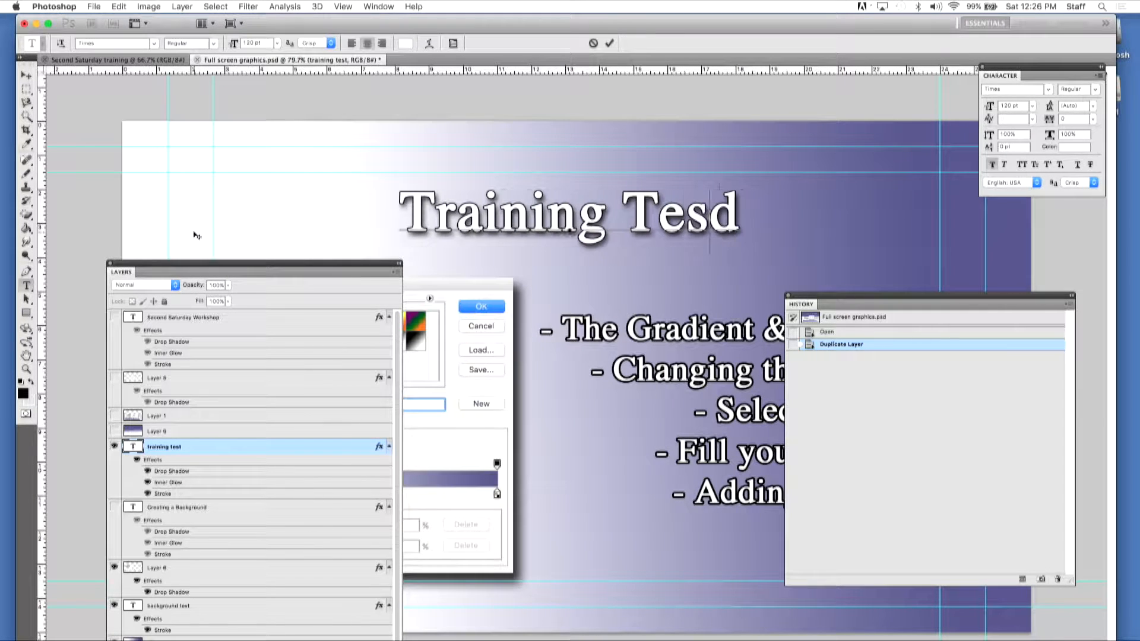
{"action": "key", "text": "Delete"}
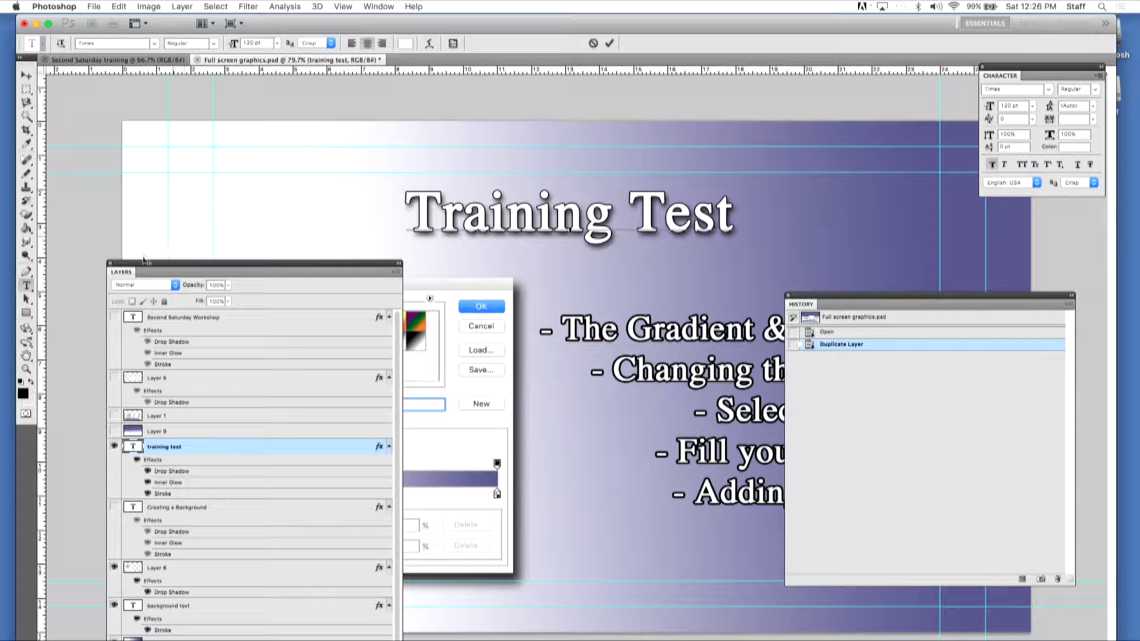
{"action": "left_click", "coordinate": [114, 507]}
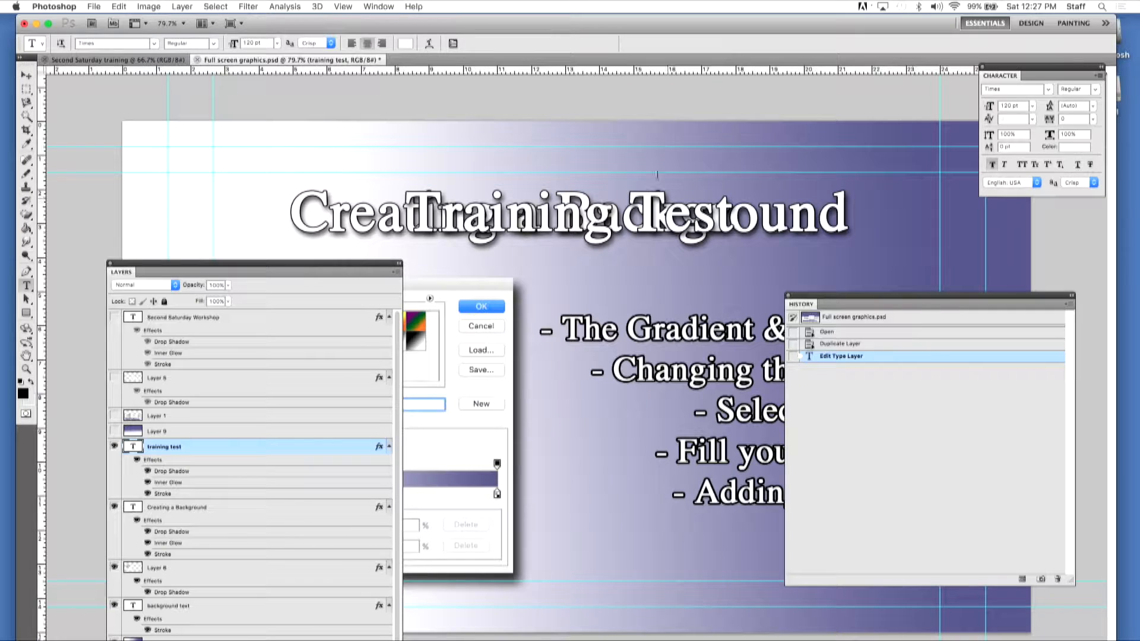
Step: Move the History panel clear of the bullet text on the canvas and make Layers 5, 1 and 9 visible
{"action": "left_click_drag", "start_coordinate": [954, 304], "coordinate": [1030, 26]}
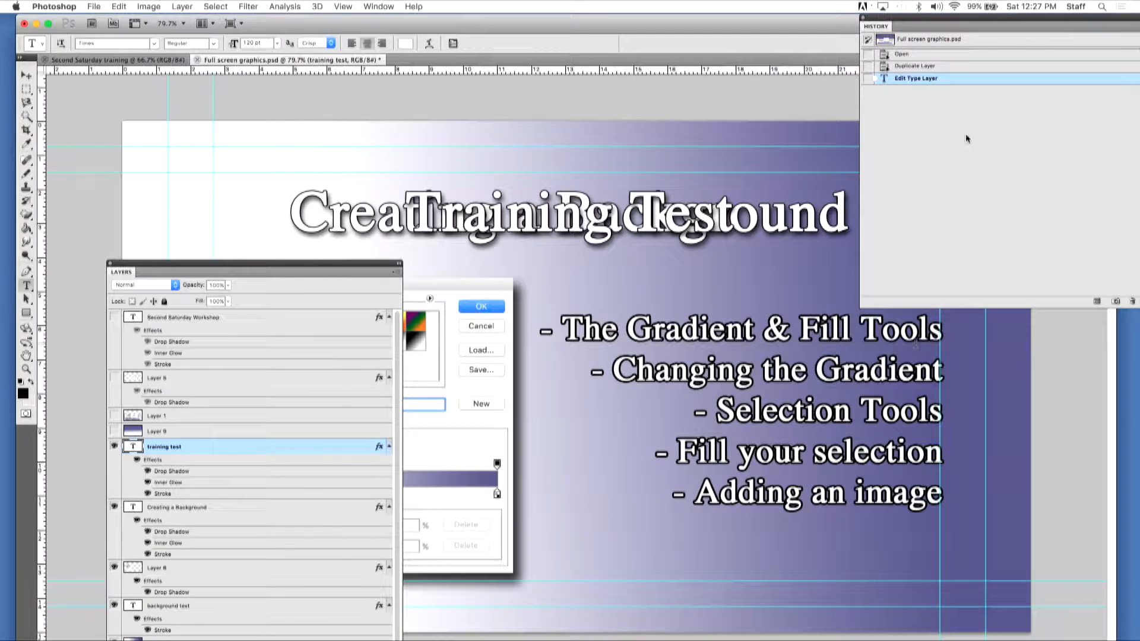
{"action": "left_click", "coordinate": [114, 378]}
{"action": "left_click", "coordinate": [114, 415]}
{"action": "left_click", "coordinate": [114, 431]}
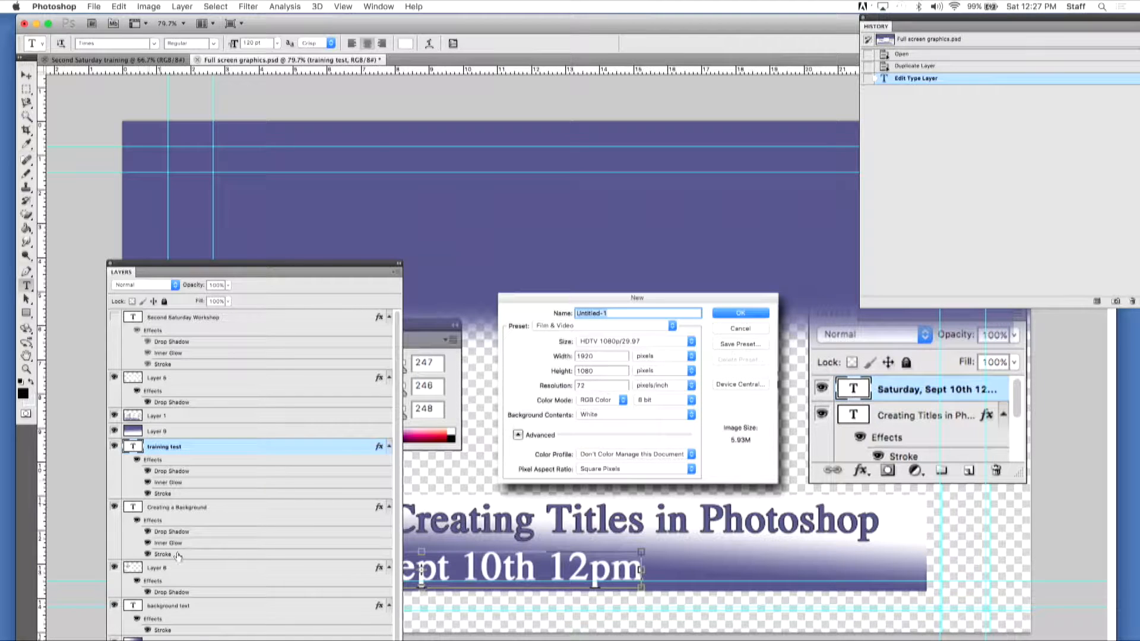
Step: Hide the "Creating a Background" and "training test" layers together with Layers 9, 1 and 5
{"action": "scroll", "coordinate": [120, 537], "scroll_direction": "down", "scroll_amount": 1}
{"action": "left_click_drag", "start_coordinate": [119, 504], "coordinate": [119, 373]}
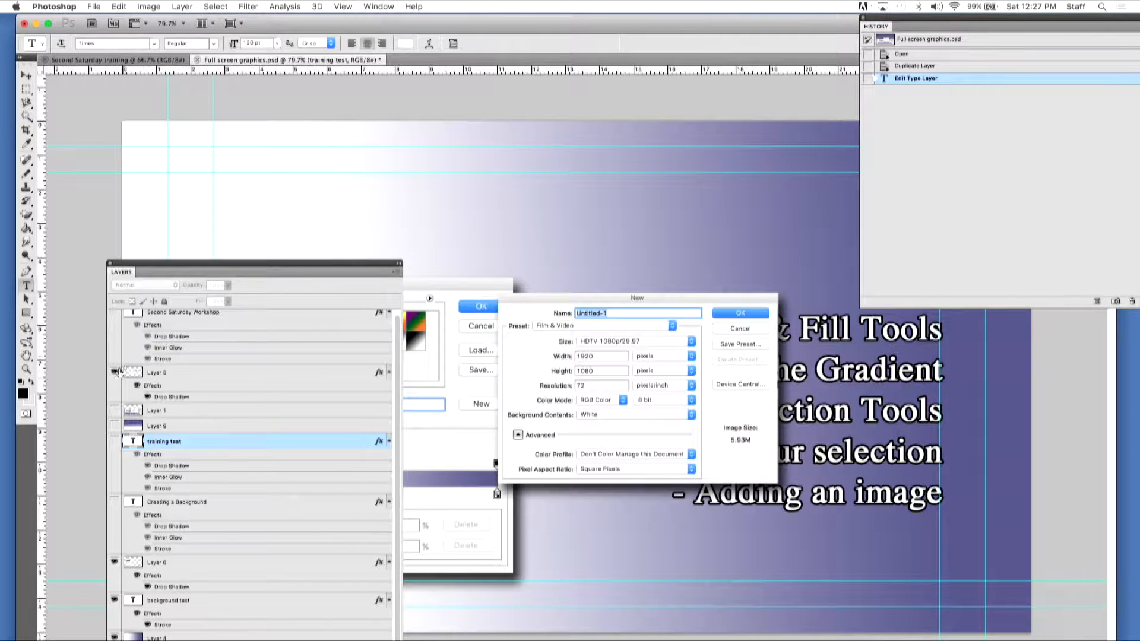
{"action": "scroll", "coordinate": [210, 518], "scroll_direction": "down", "scroll_amount": 4}
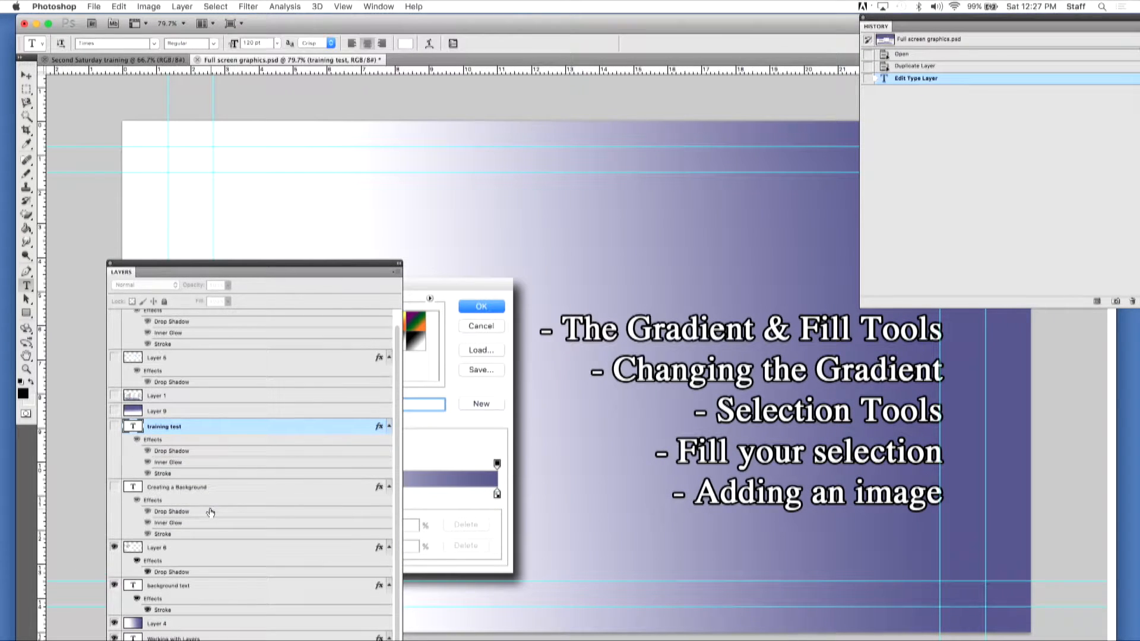
Step: Hide Layer 6, the "background text" layer and Layer 4 to reveal the "Working with Layers" graphic
{"action": "scroll", "coordinate": [213, 520], "scroll_direction": "down", "scroll_amount": 5}
{"action": "left_click", "coordinate": [114, 506]}
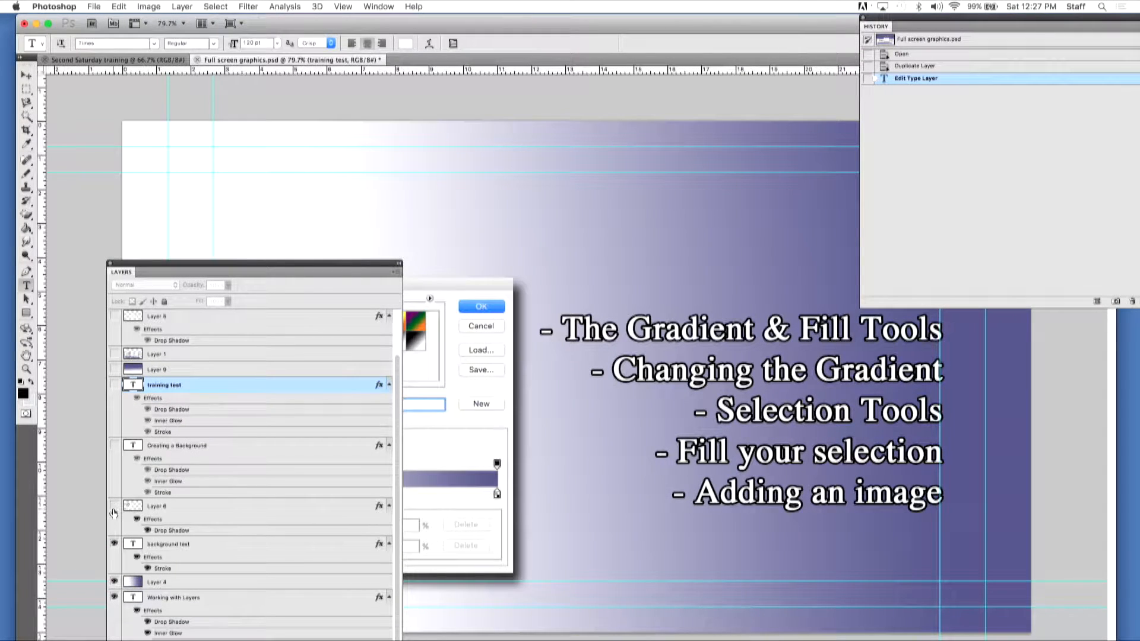
{"action": "left_click", "coordinate": [115, 545]}
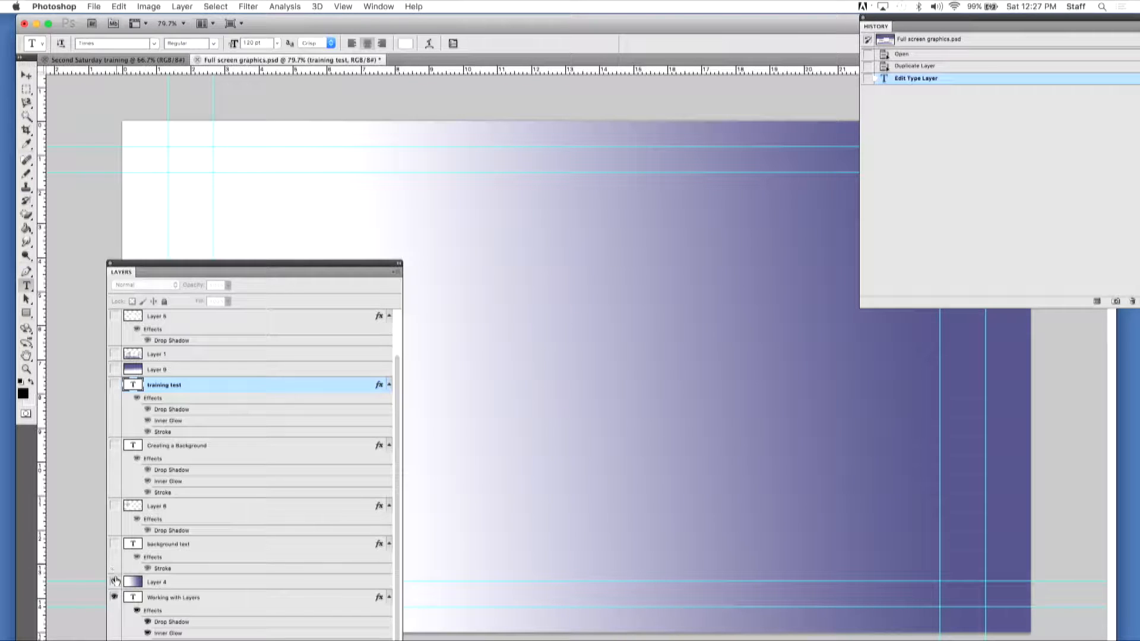
{"action": "left_click", "coordinate": [115, 582]}
{"action": "scroll", "coordinate": [306, 520], "scroll_direction": "down", "scroll_amount": 6}
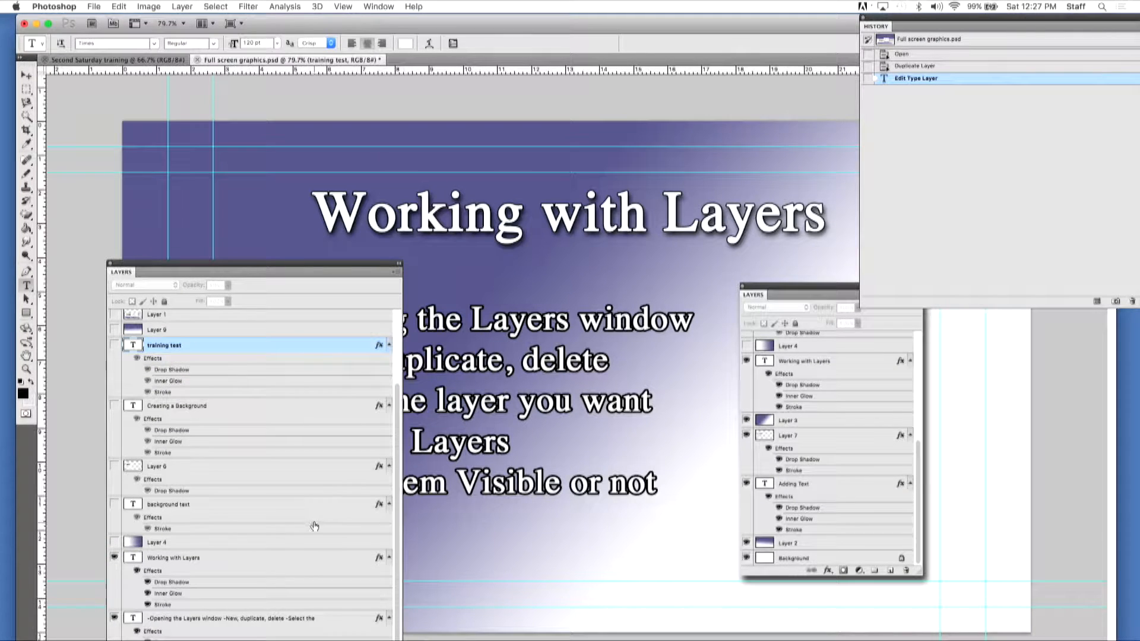
Step: Move the Layers panel off the bullet list, select the "Working with Layers" text layer, and toggle its visibility off and on
{"action": "left_click_drag", "start_coordinate": [227, 272], "coordinate": [880, 172]}
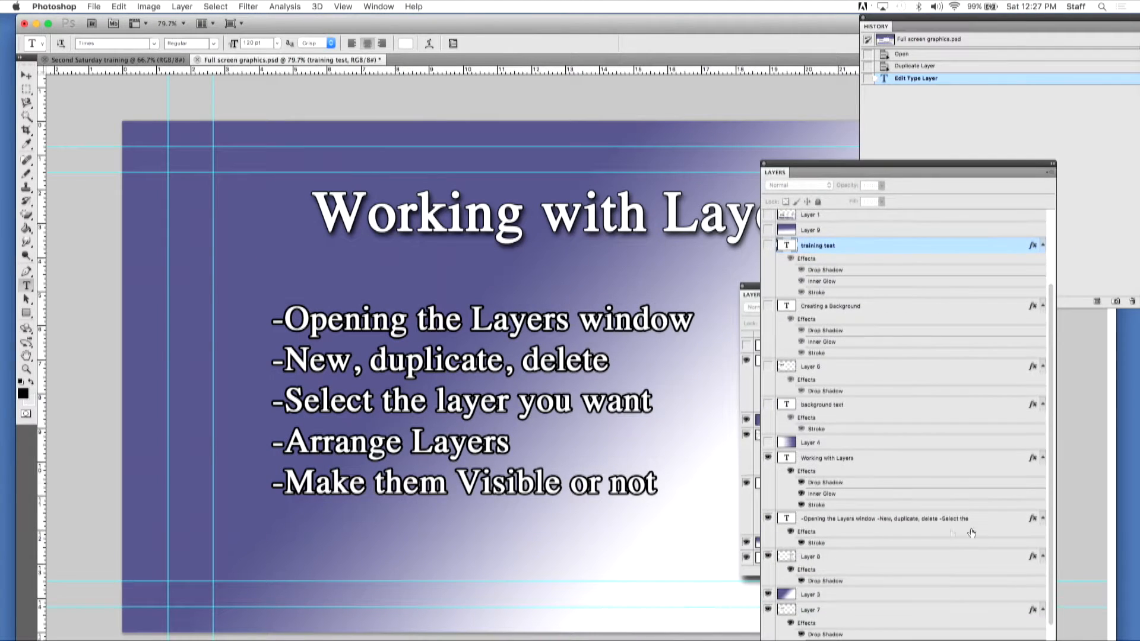
{"action": "left_click", "coordinate": [855, 459]}
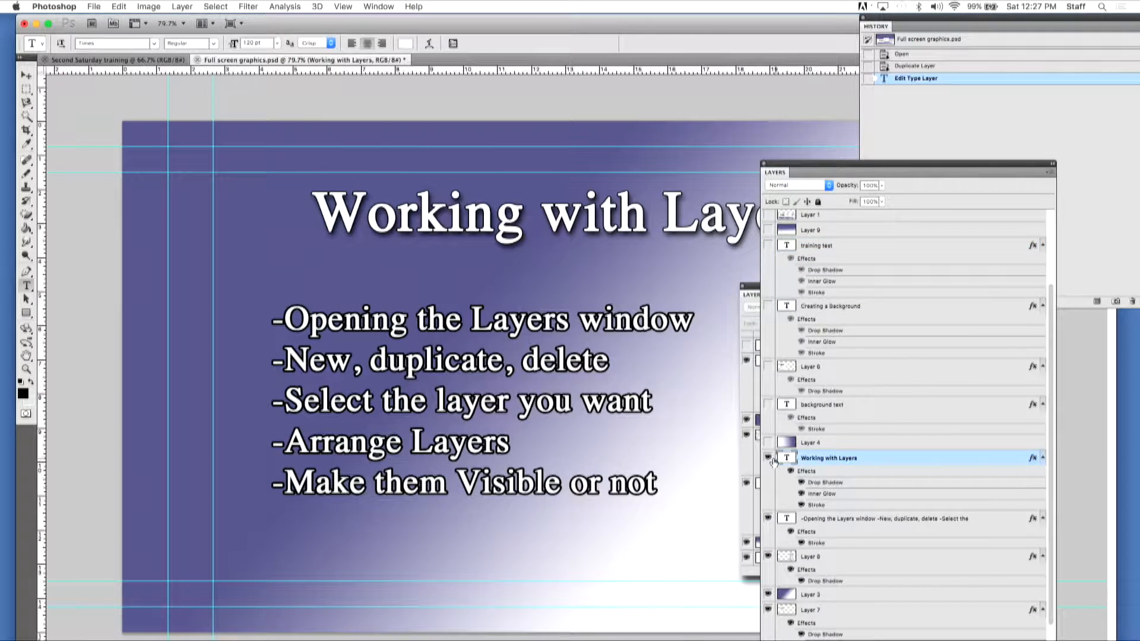
{"action": "left_click", "coordinate": [767, 458]}
{"action": "left_click", "coordinate": [768, 459]}
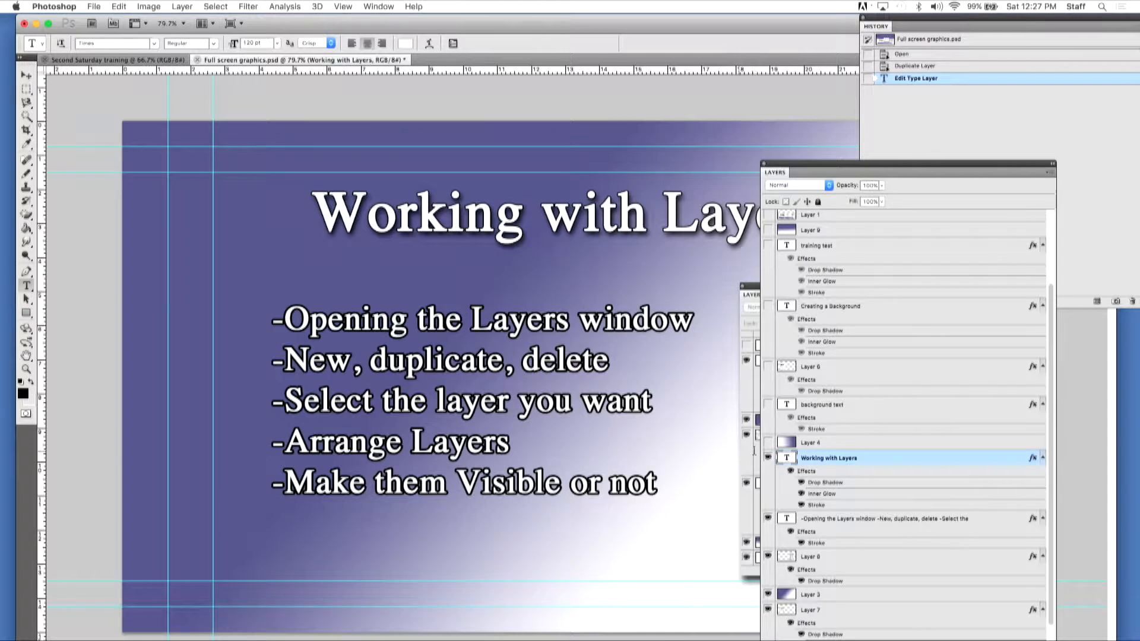
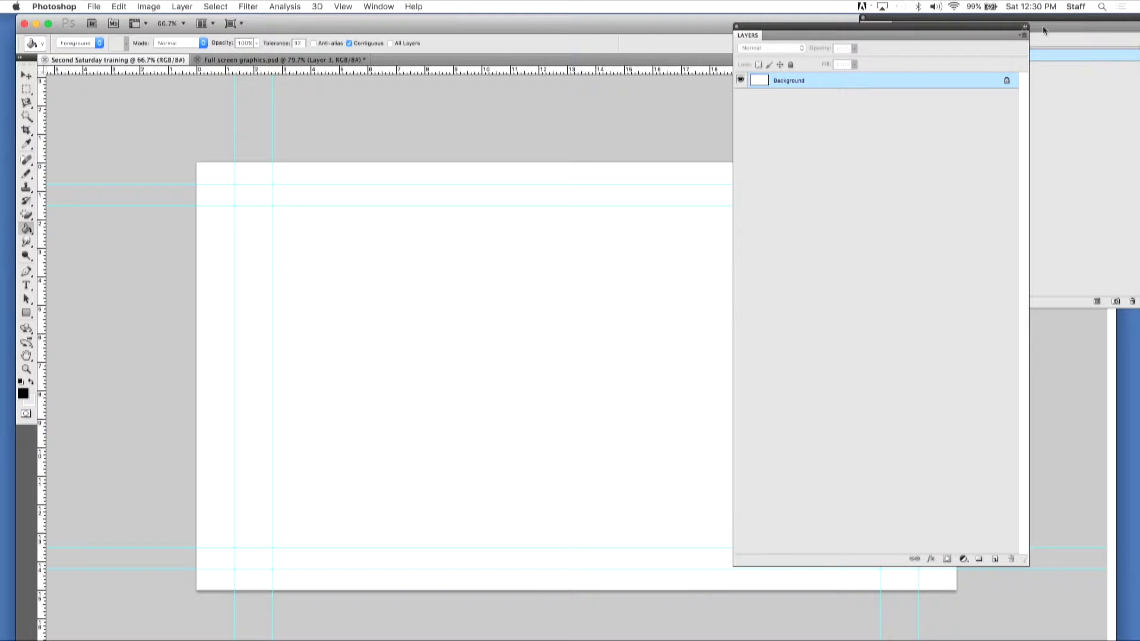
Step: In Full screen graphics.psd, preview the Layer 9 gradient, and leave Layer 4 selected and visible with Layer 9 hidden
{"action": "left_click_drag", "start_coordinate": [851, 33], "coordinate": [920, 104]}
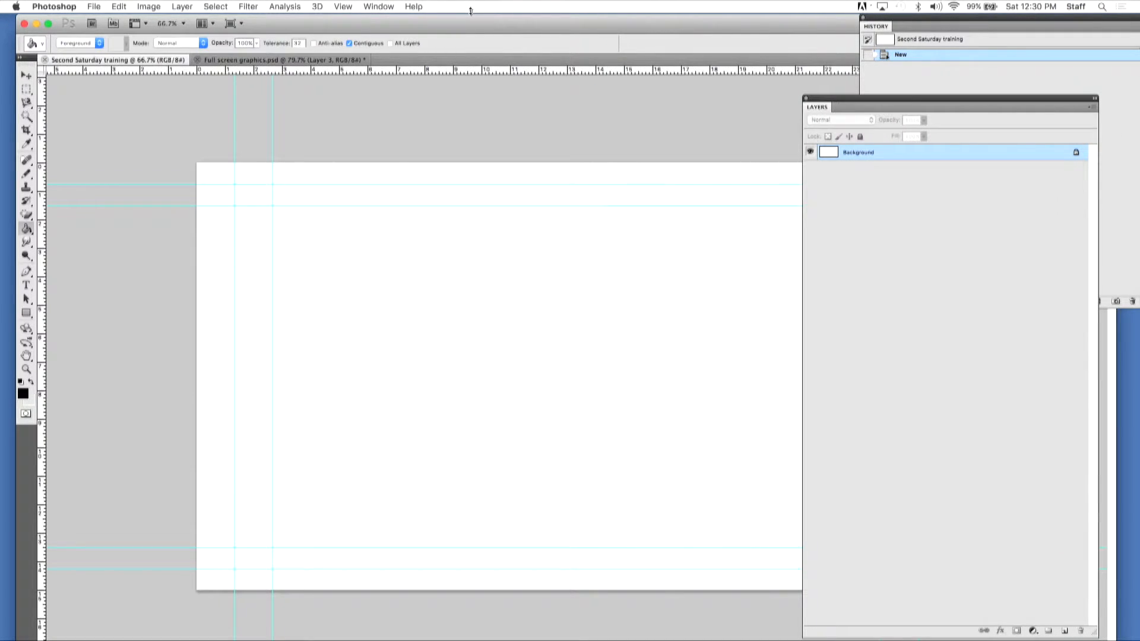
{"action": "left_click", "coordinate": [250, 60]}
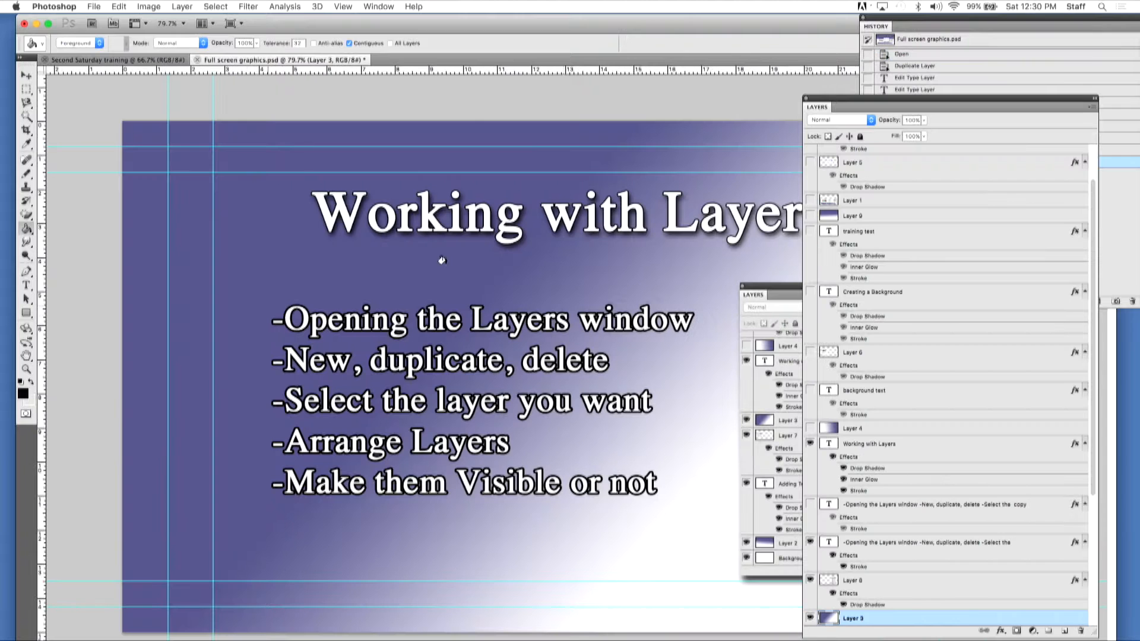
{"action": "left_click", "coordinate": [864, 430]}
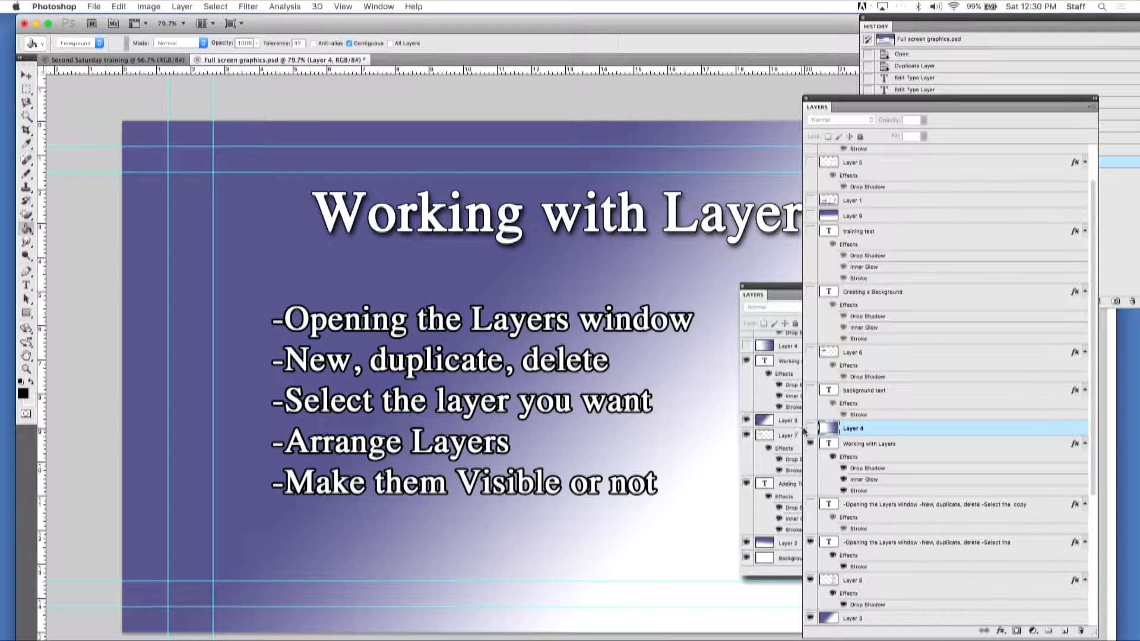
{"action": "left_click", "coordinate": [810, 216]}
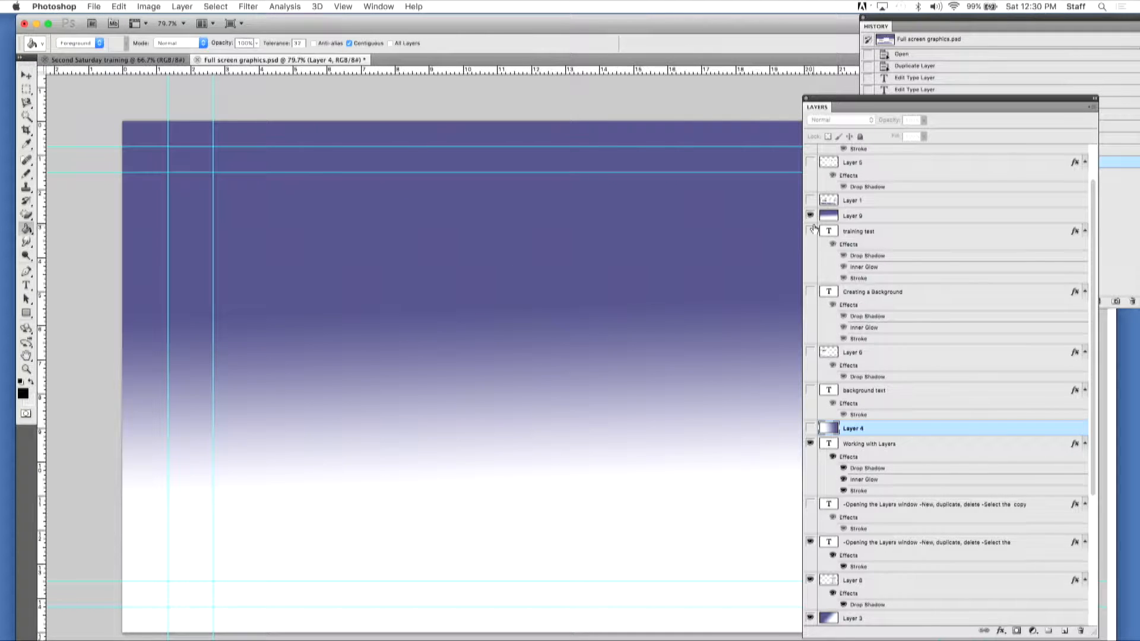
{"action": "left_click", "coordinate": [810, 429]}
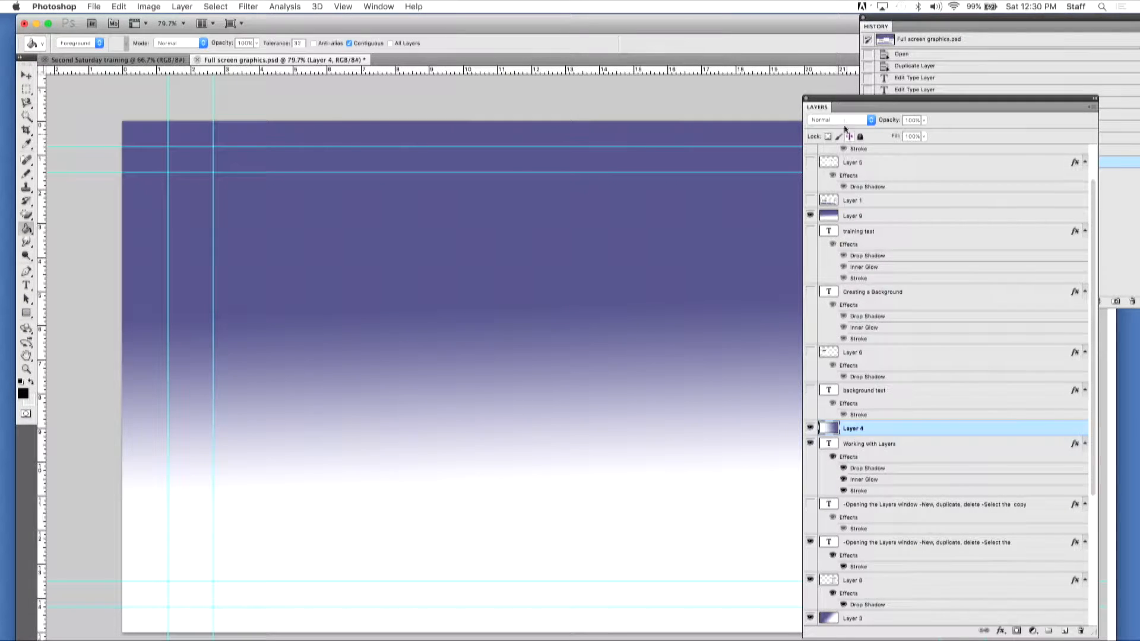
{"action": "left_click", "coordinate": [810, 216]}
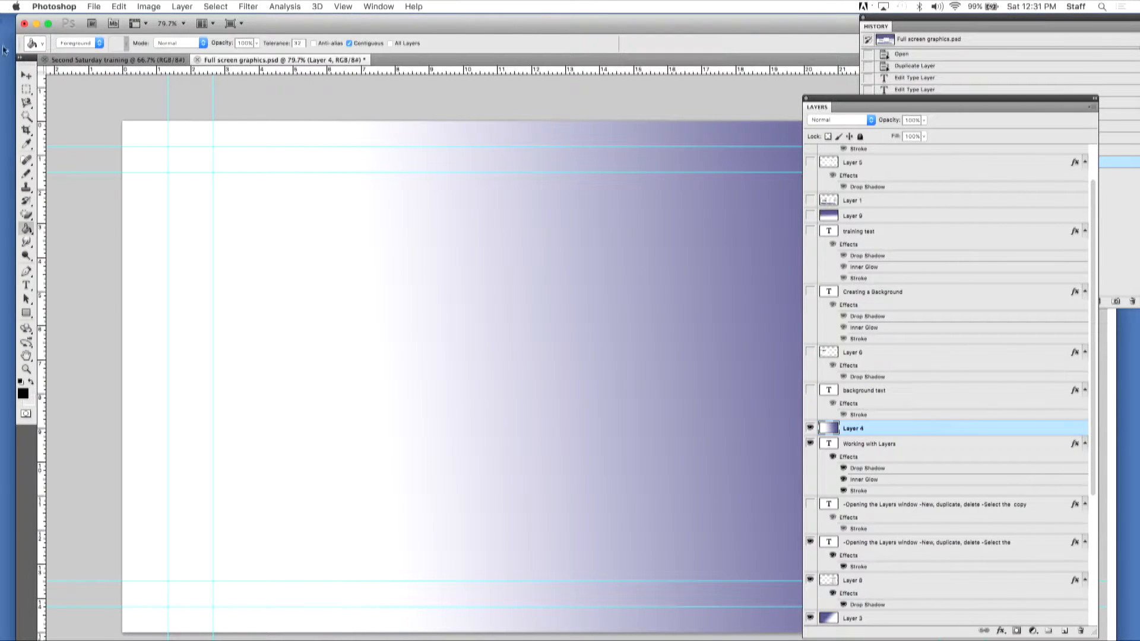
Step: Switch to the Second Saturday training document and move the Layers and History panels aside to clear the blank canvas
{"action": "left_click", "coordinate": [99, 60]}
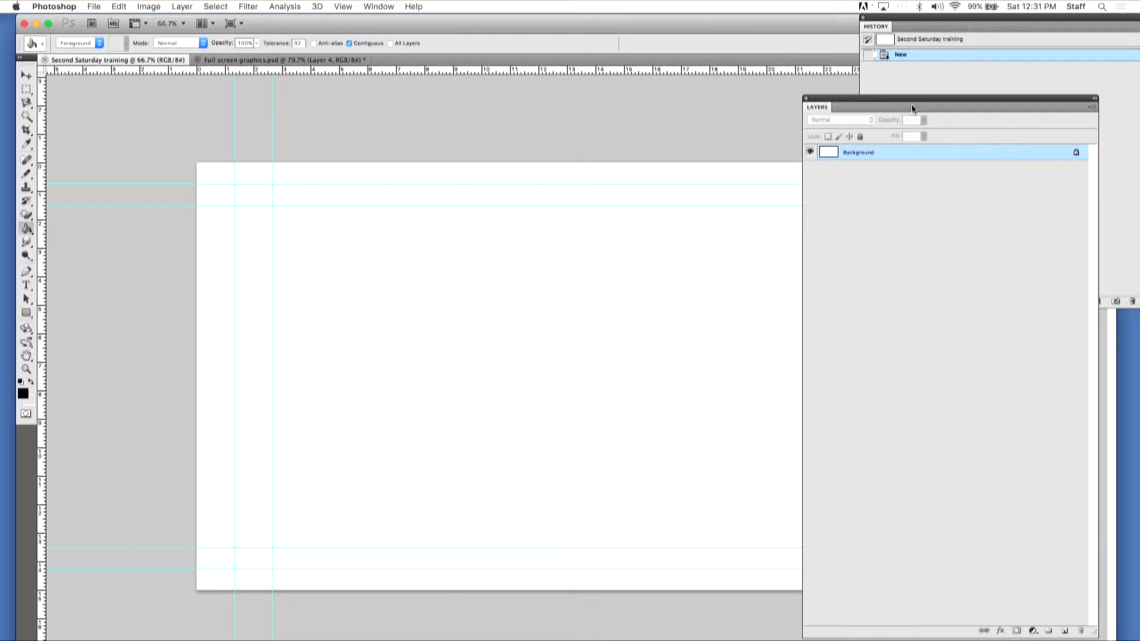
{"action": "left_click_drag", "start_coordinate": [911, 104], "coordinate": [1048, 83]}
{"action": "left_click_drag", "start_coordinate": [995, 16], "coordinate": [1087, 23]}
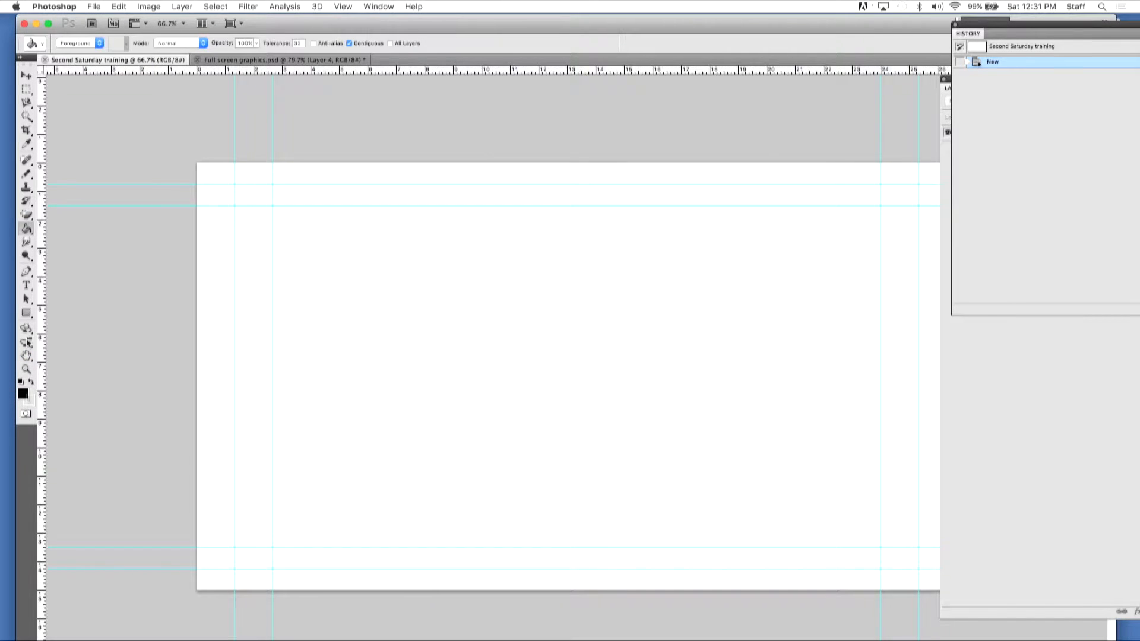
Step: Set the foreground color to a bright green and fill the blank Background layer with it using the Paint Bucket
{"action": "left_click", "coordinate": [23, 395]}
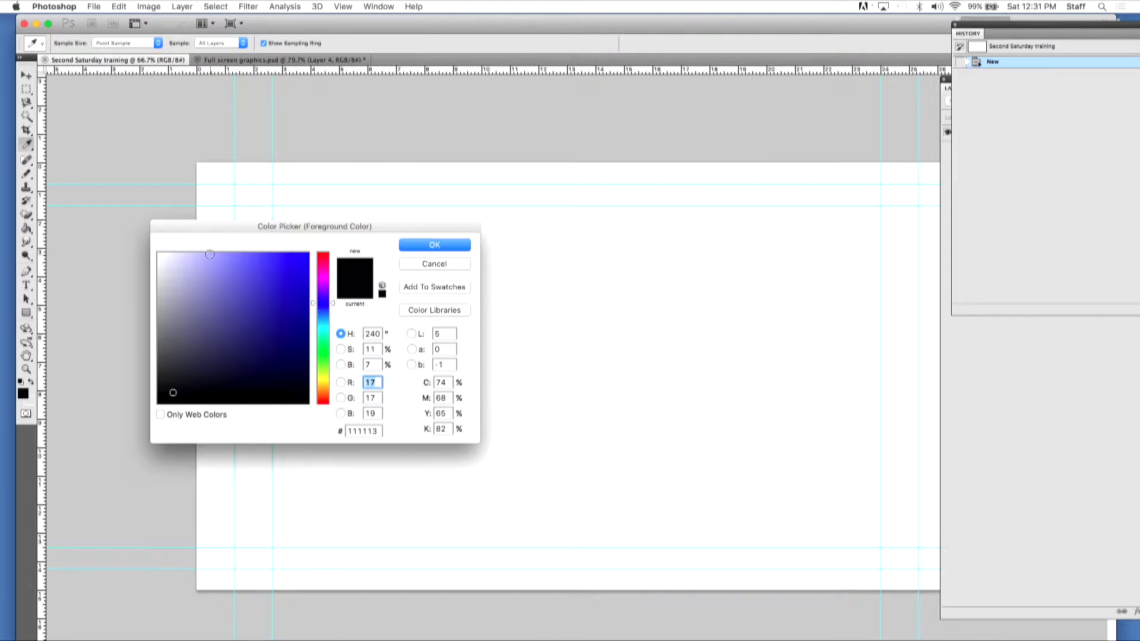
{"action": "left_click", "coordinate": [297, 256]}
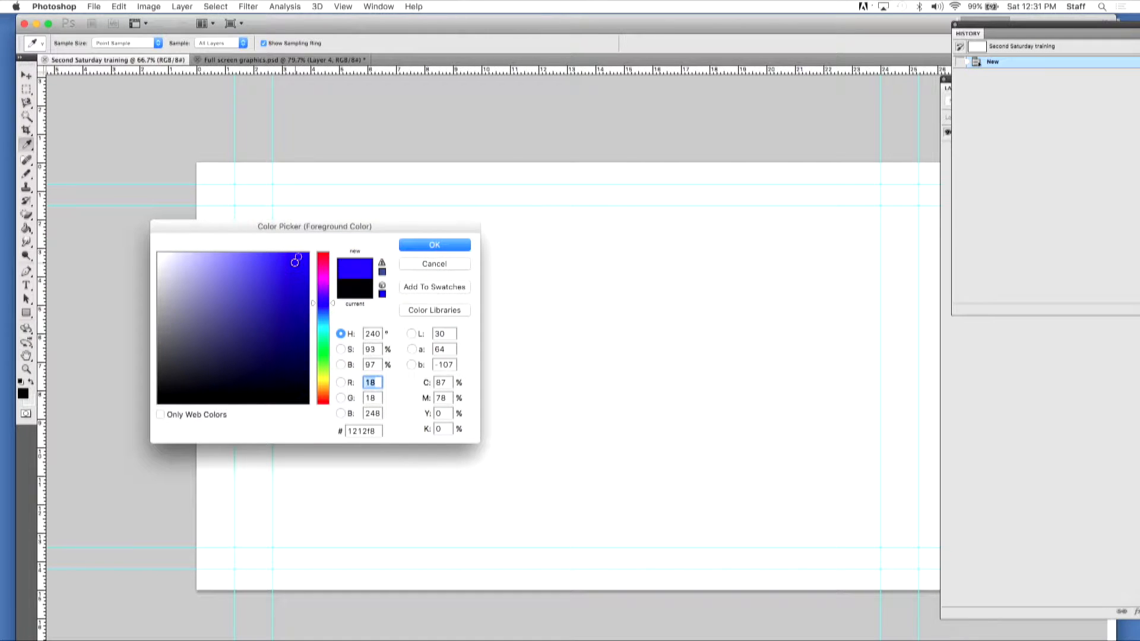
{"action": "left_click", "coordinate": [322, 354]}
{"action": "left_click", "coordinate": [450, 245]}
{"action": "key", "text": "g"}
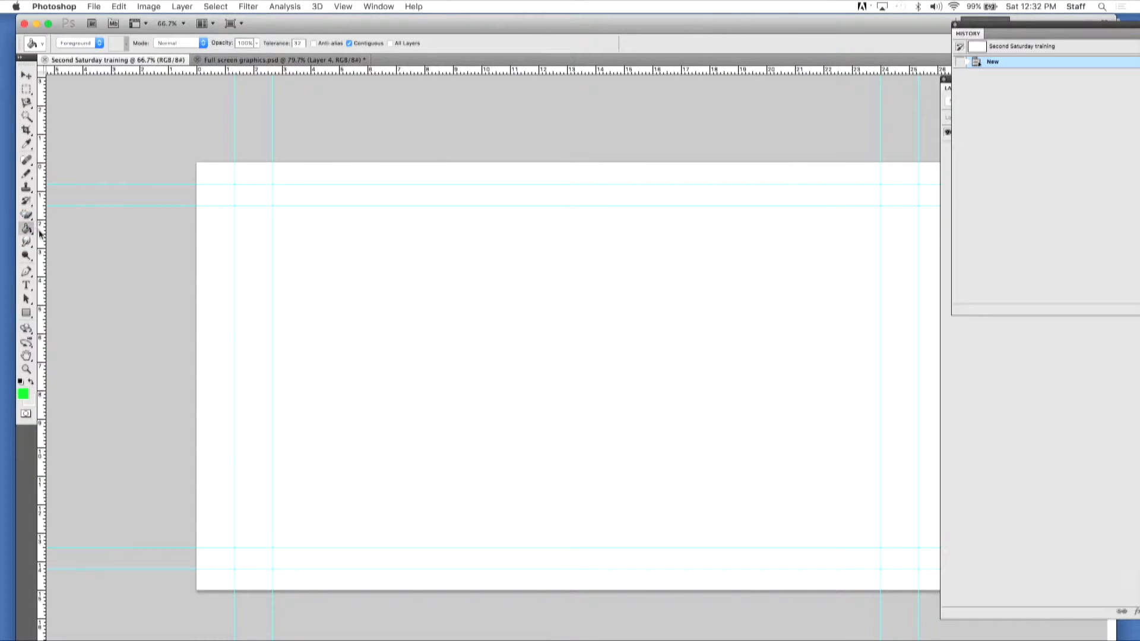
{"action": "left_click", "coordinate": [492, 222]}
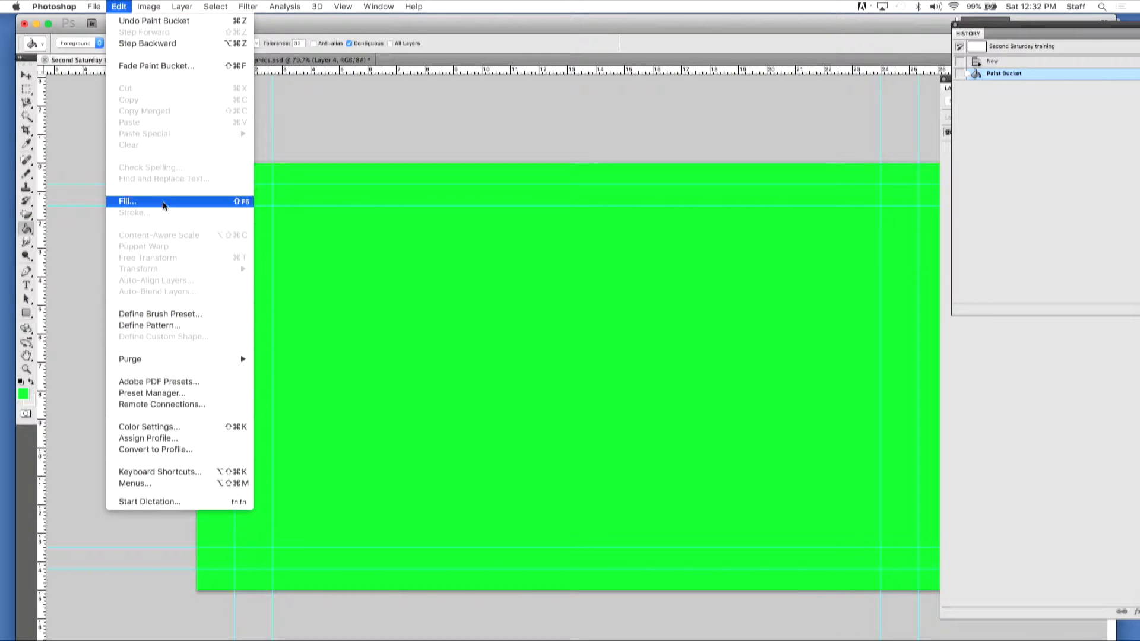
Step: Fill the Background layer with Black at 100% opacity using the Fill command
{"action": "left_click", "coordinate": [128, 201]}
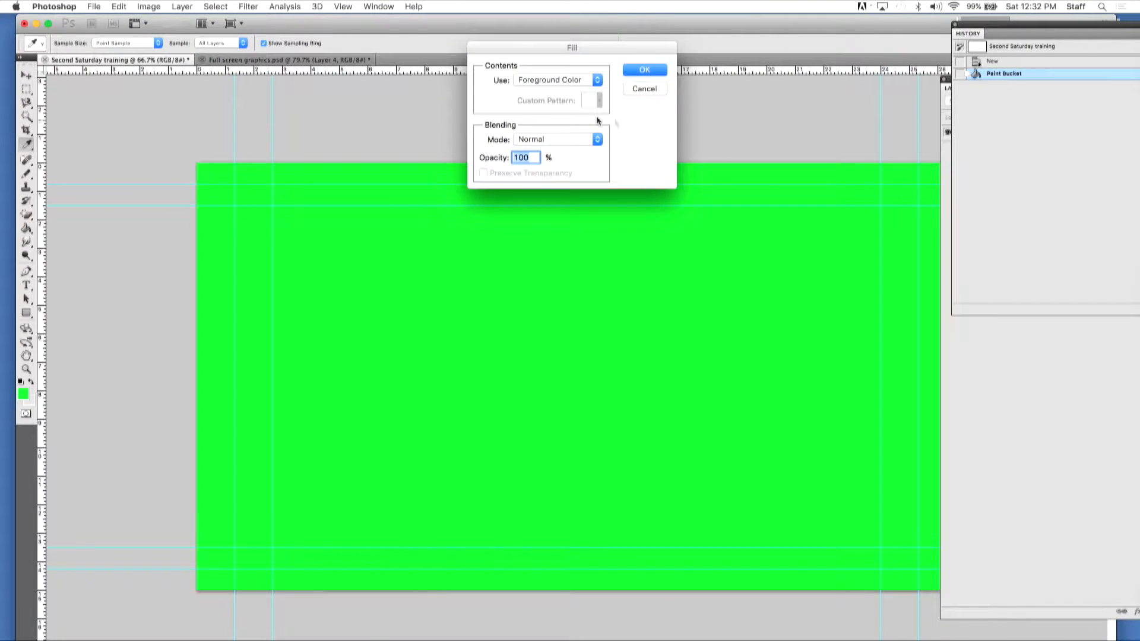
{"action": "left_click", "coordinate": [546, 81]}
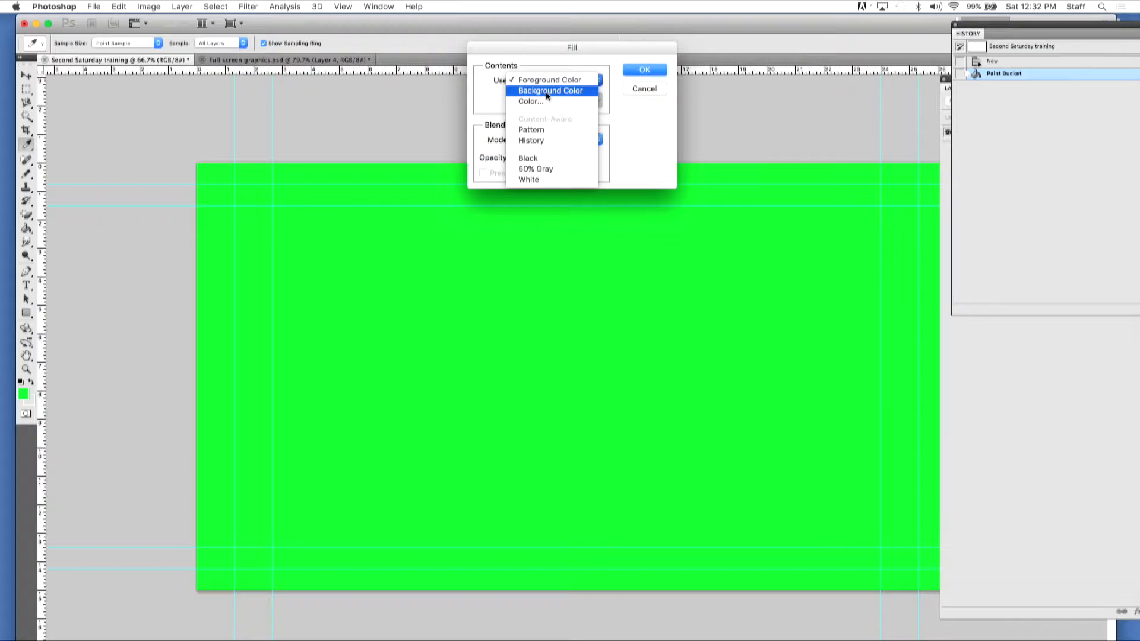
{"action": "left_click", "coordinate": [560, 164]}
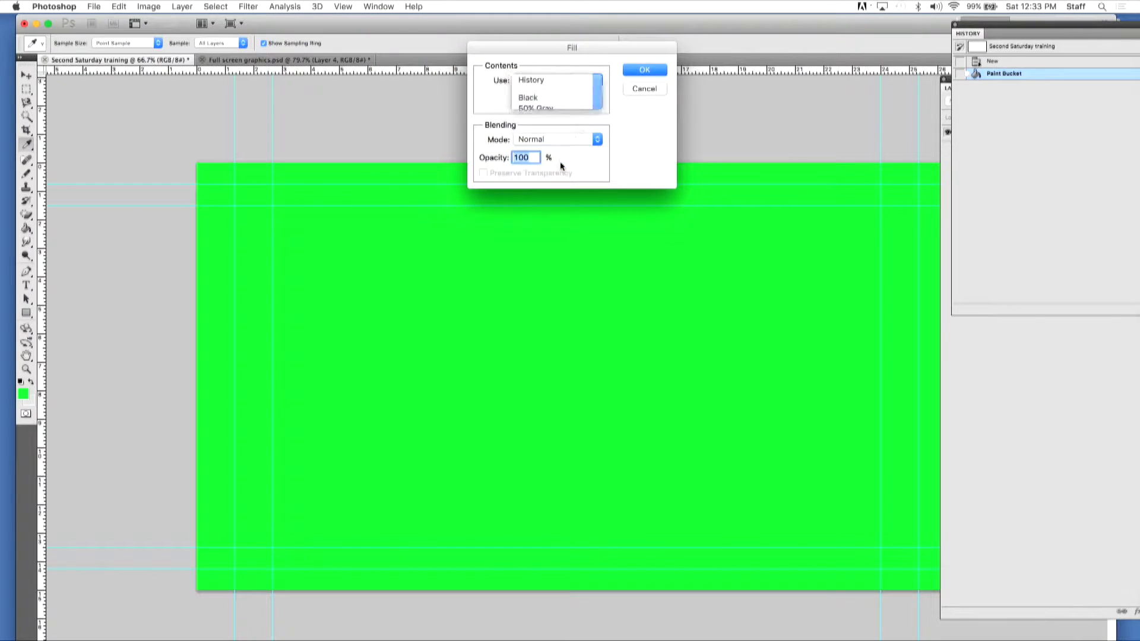
{"action": "left_click", "coordinate": [646, 71]}
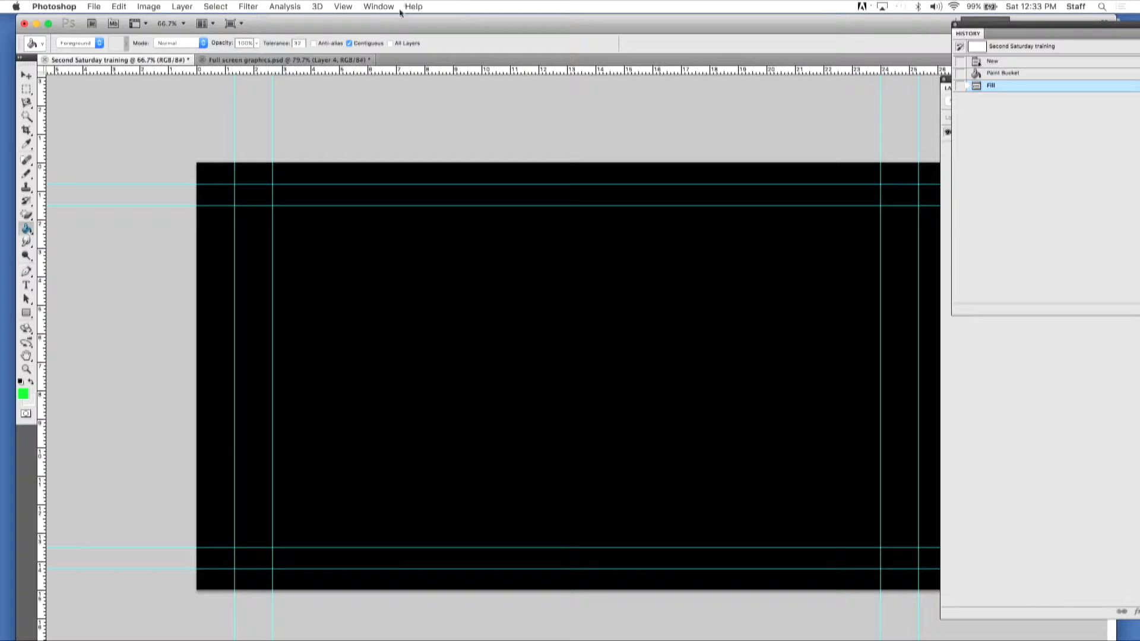
Step: Fill the Background layer with the green Foreground Color using the Fill command
{"action": "left_click", "coordinate": [124, 6]}
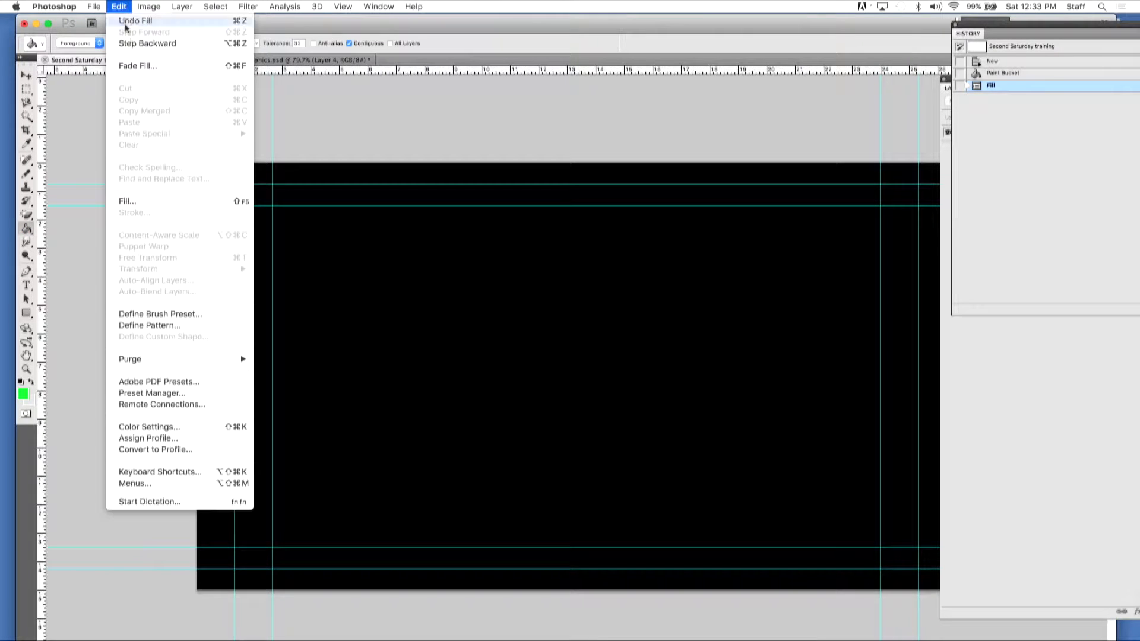
{"action": "left_click", "coordinate": [170, 207]}
{"action": "left_click", "coordinate": [576, 82]}
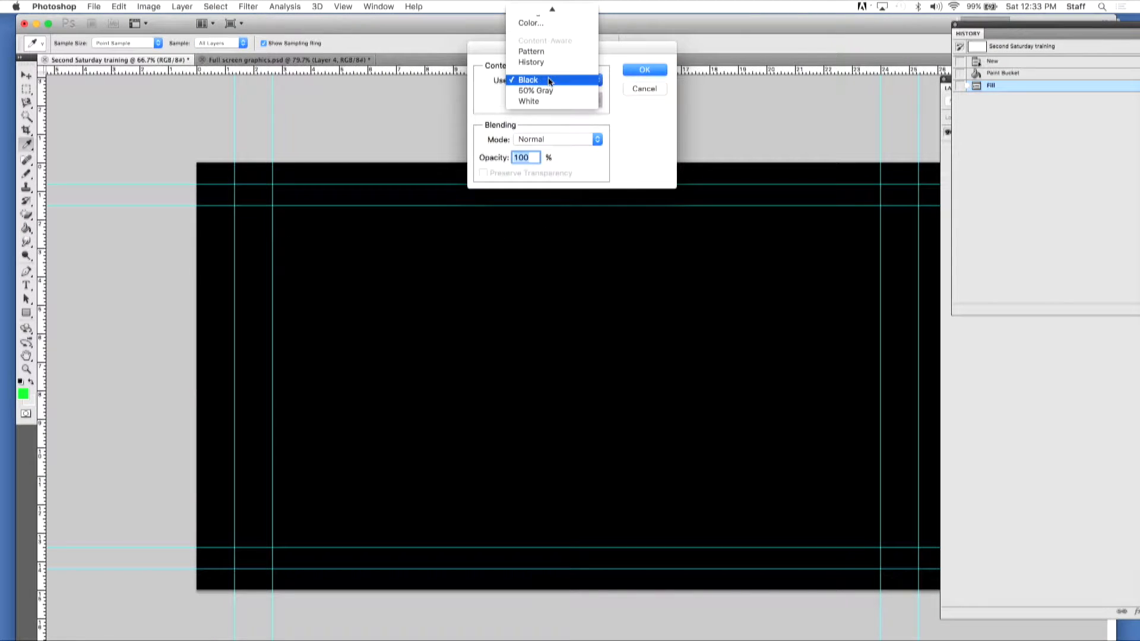
{"action": "left_click", "coordinate": [553, 12]}
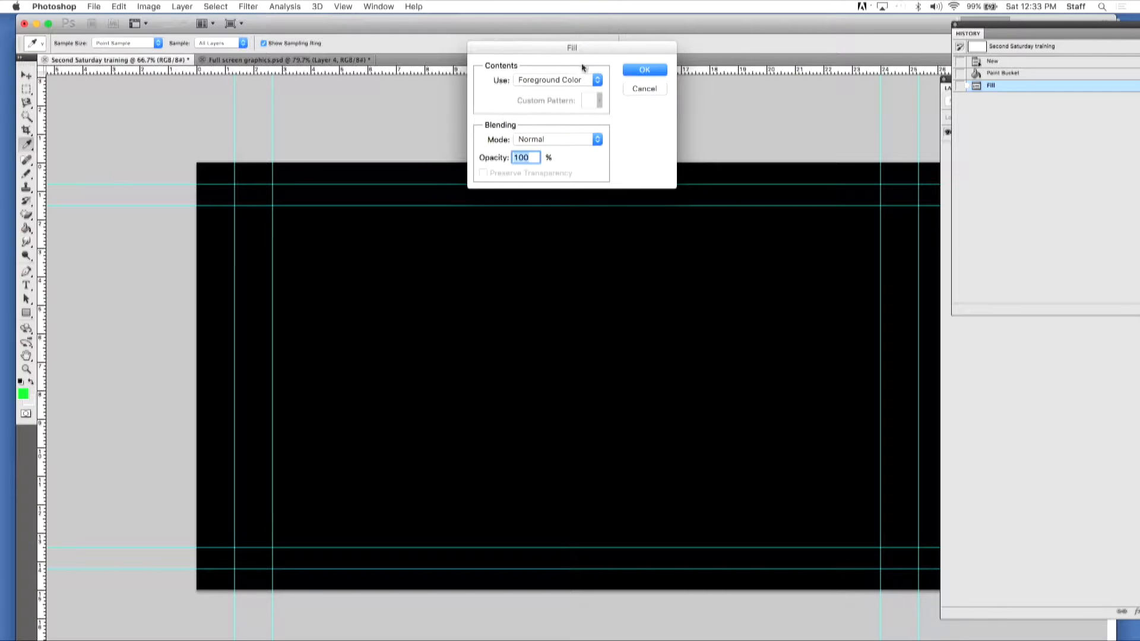
{"action": "left_click", "coordinate": [631, 70]}
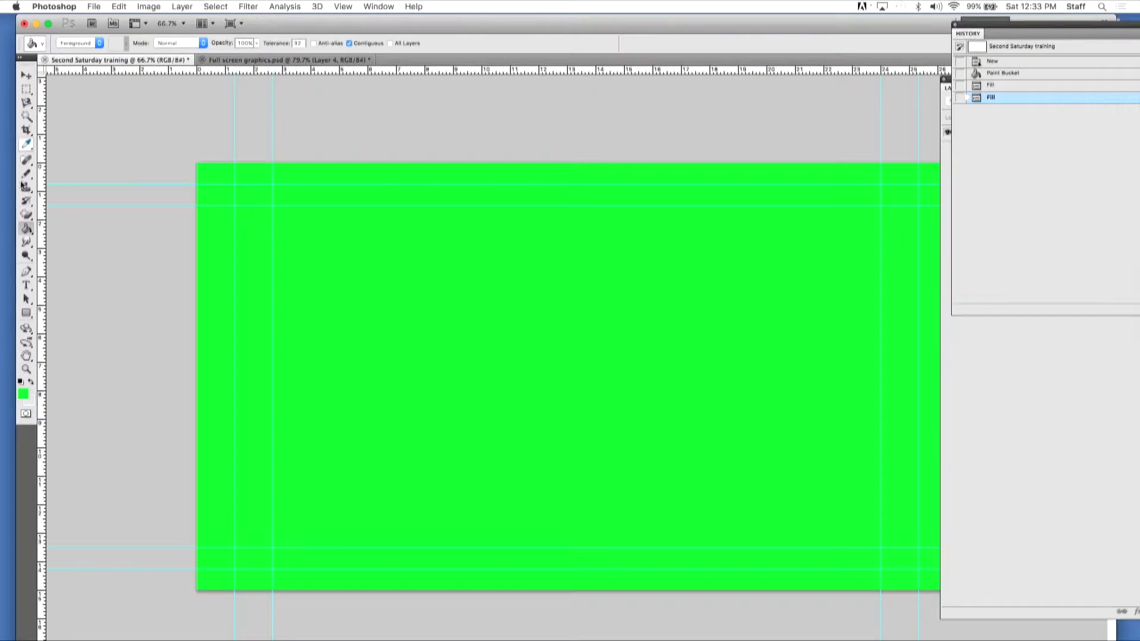
Step: Switch from the Paint Bucket to the Gradient tool, looking over the Eyedropper tool group along the way
{"action": "left_click", "coordinate": [27, 230]}
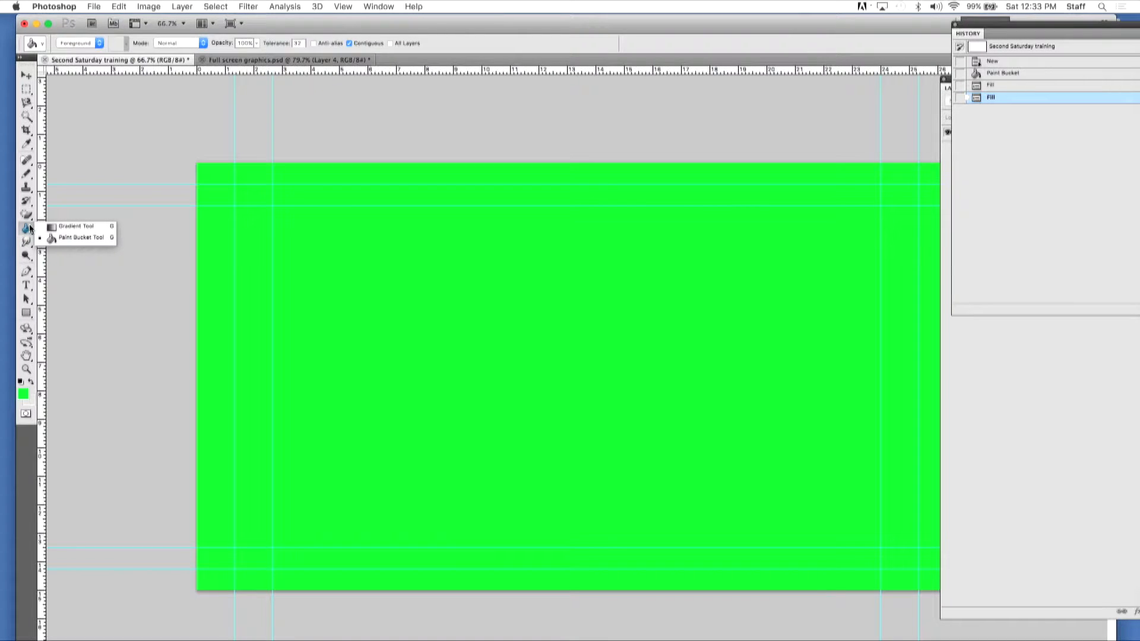
{"action": "left_click", "coordinate": [77, 229]}
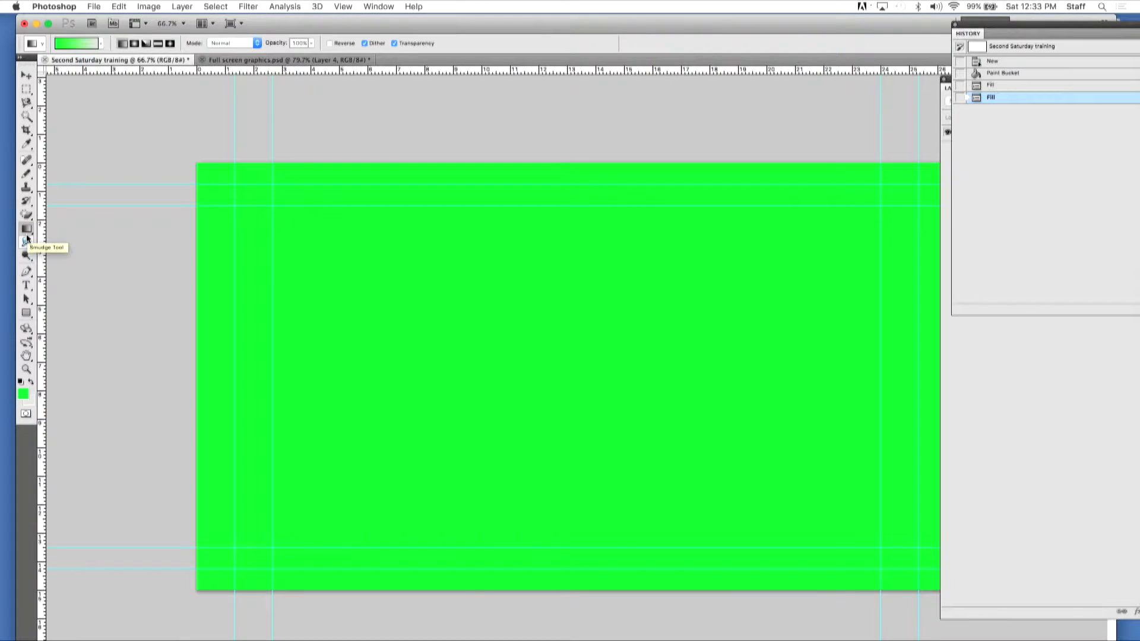
{"action": "left_click", "coordinate": [28, 144]}
{"action": "left_click", "coordinate": [30, 145]}
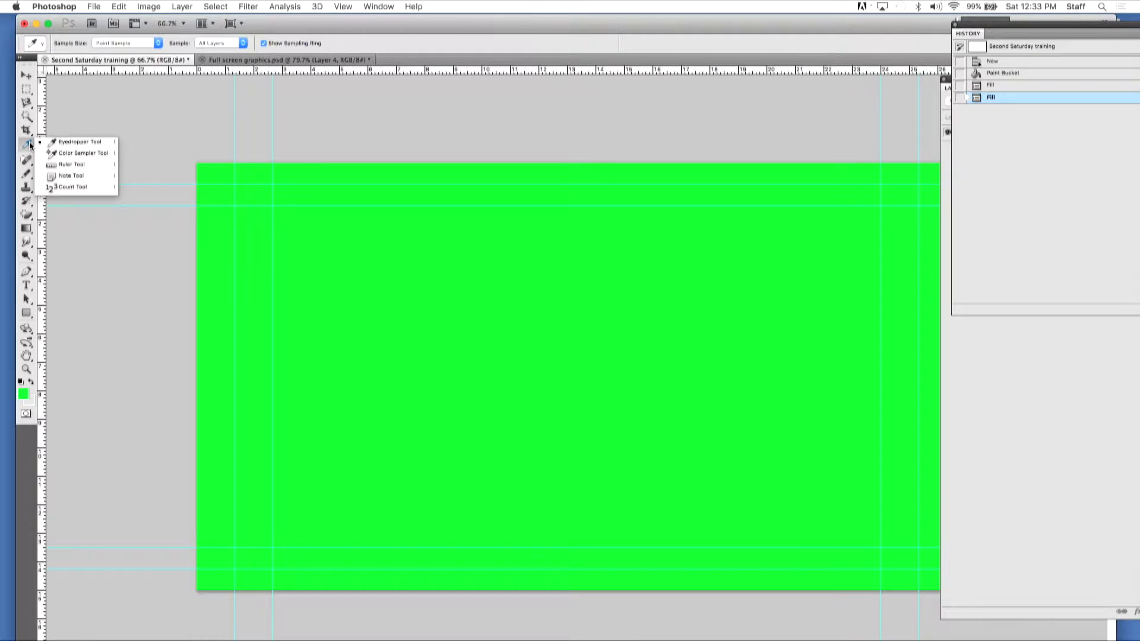
{"action": "left_click", "coordinate": [26, 230]}
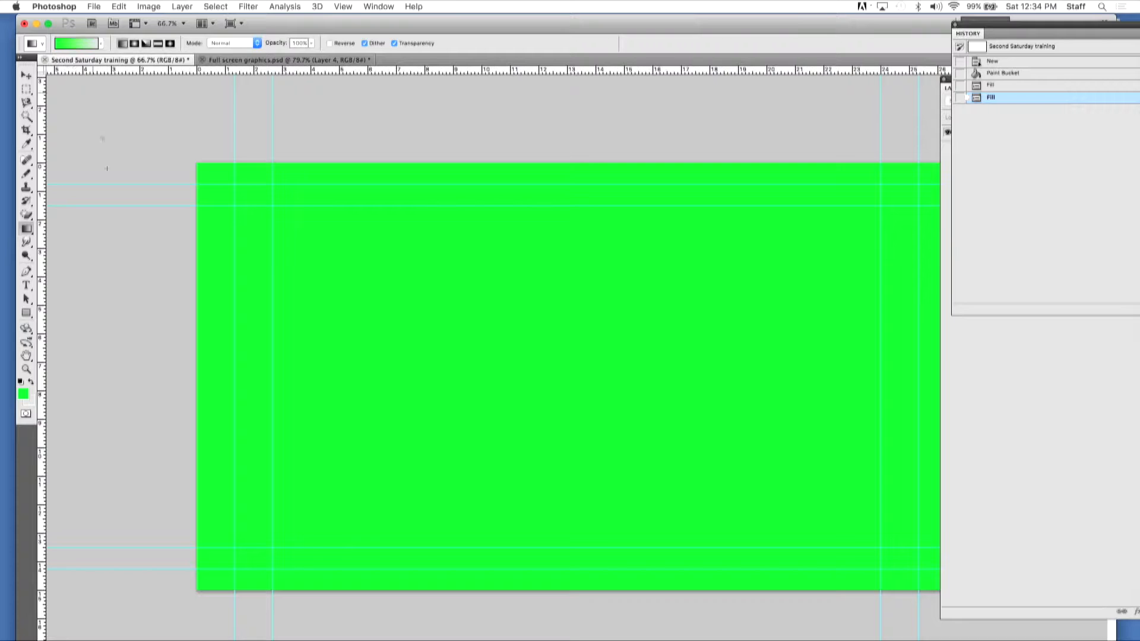
Step: Bring the Layers panel forward, move it fully into view, and add a new empty layer above Background
{"action": "left_click", "coordinate": [1072, 421]}
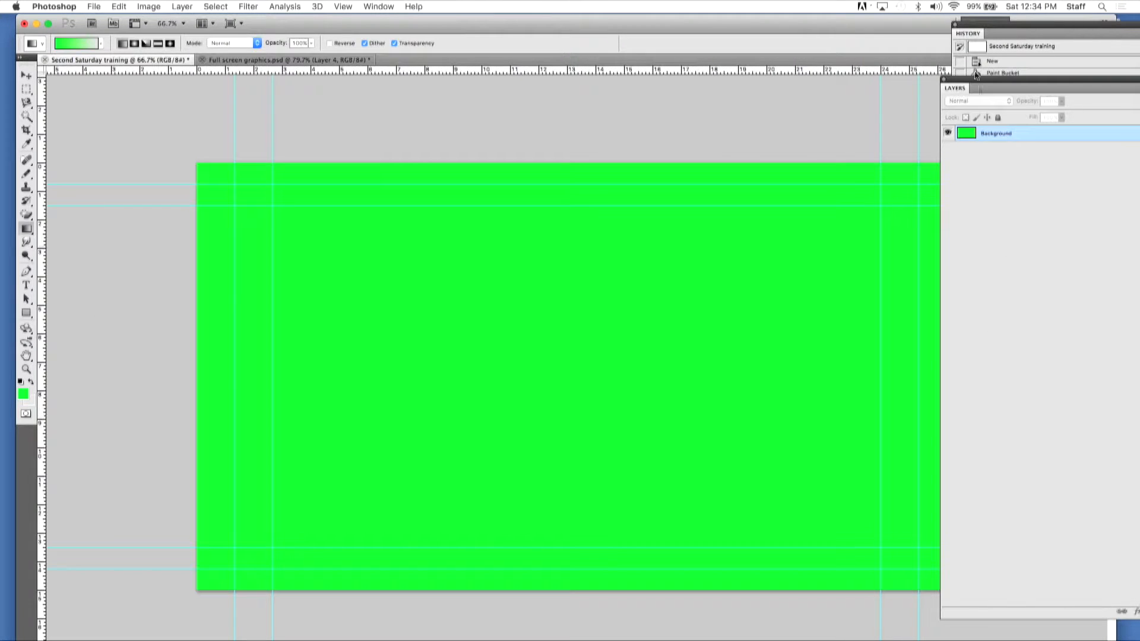
{"action": "left_click_drag", "start_coordinate": [1048, 79], "coordinate": [942, 50]}
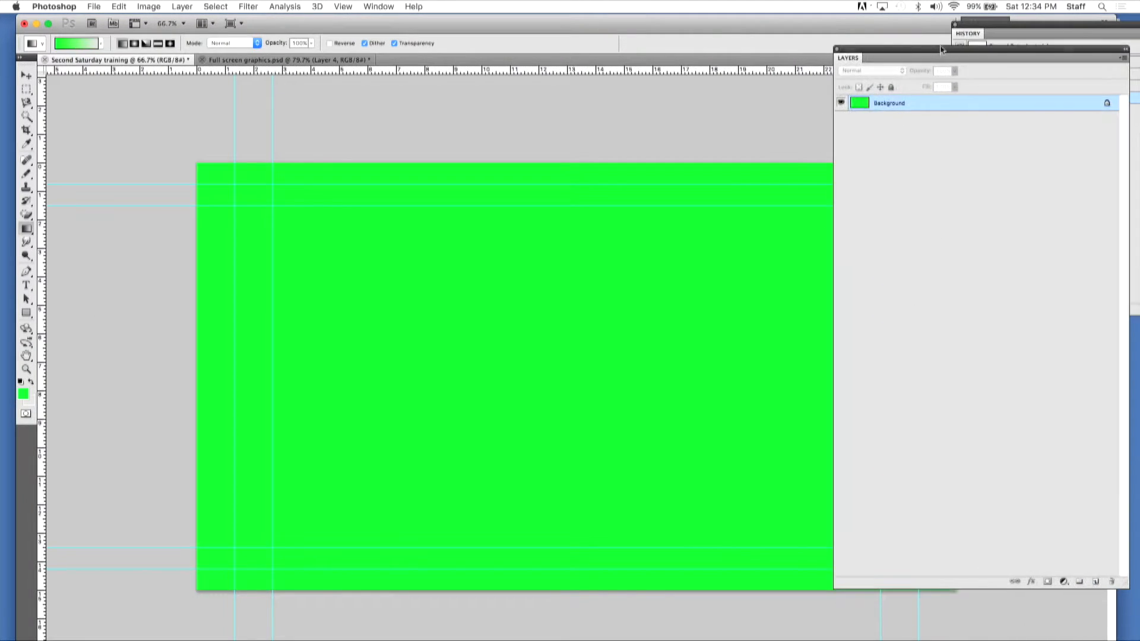
{"action": "left_click", "coordinate": [1096, 583]}
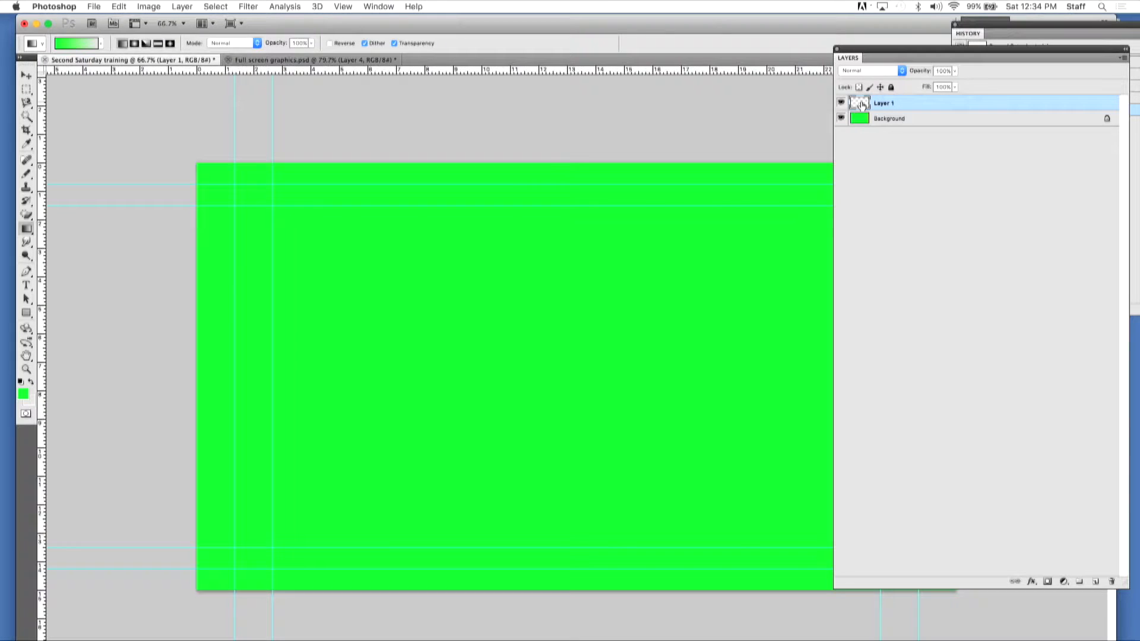
Step: Toggle the Background layer's visibility to show the transparency behind Layer 1, leaving Background hidden
{"action": "left_click", "coordinate": [842, 119]}
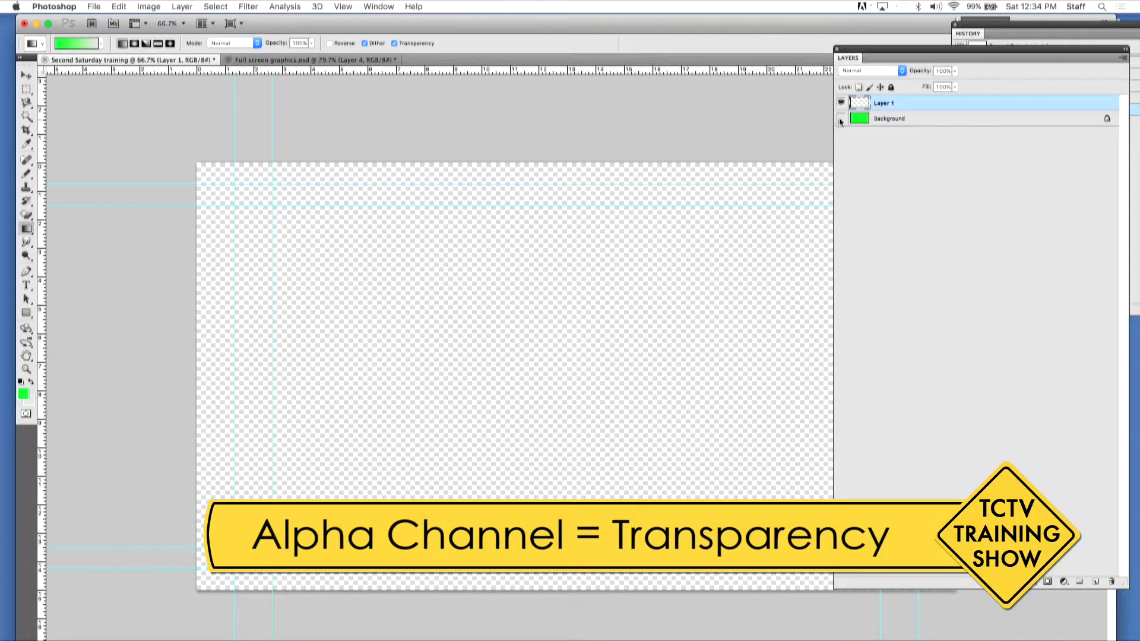
{"action": "left_click", "coordinate": [841, 120]}
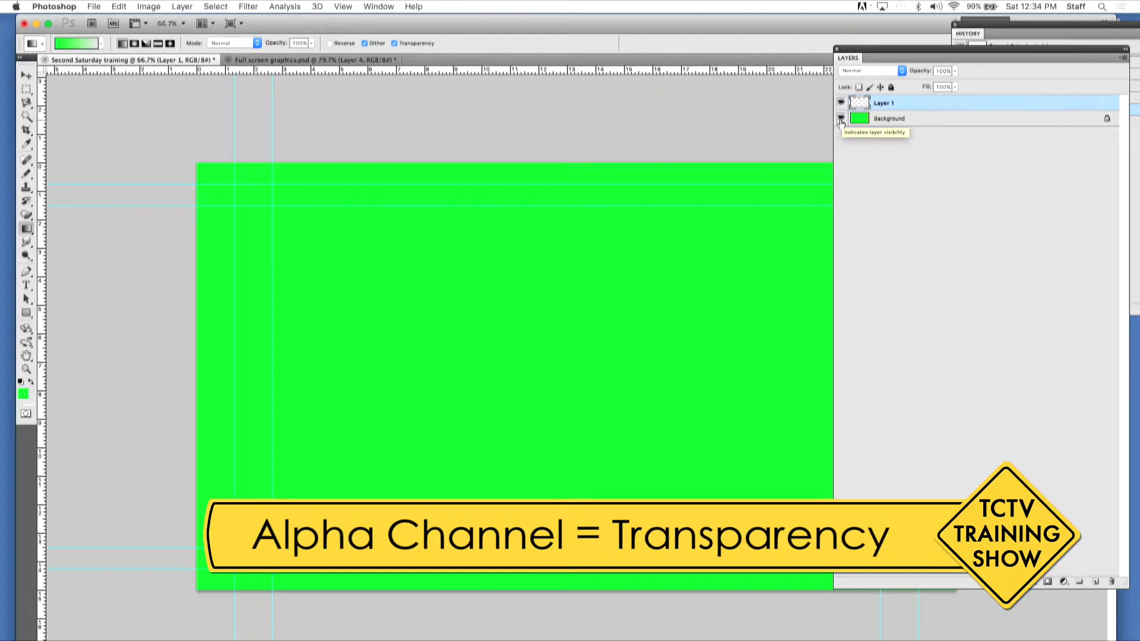
{"action": "left_click", "coordinate": [840, 121]}
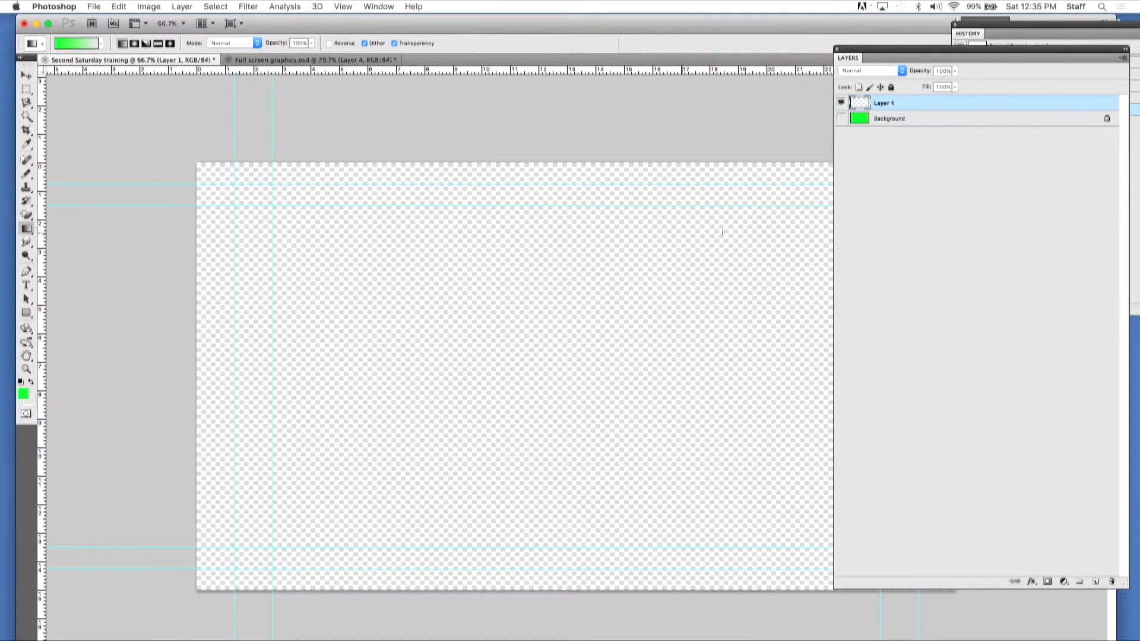
Step: Try a top-to-bottom gradient from green to light gray on Layer 1, and undo it
{"action": "left_click_drag", "start_coordinate": [486, 211], "coordinate": [483, 510]}
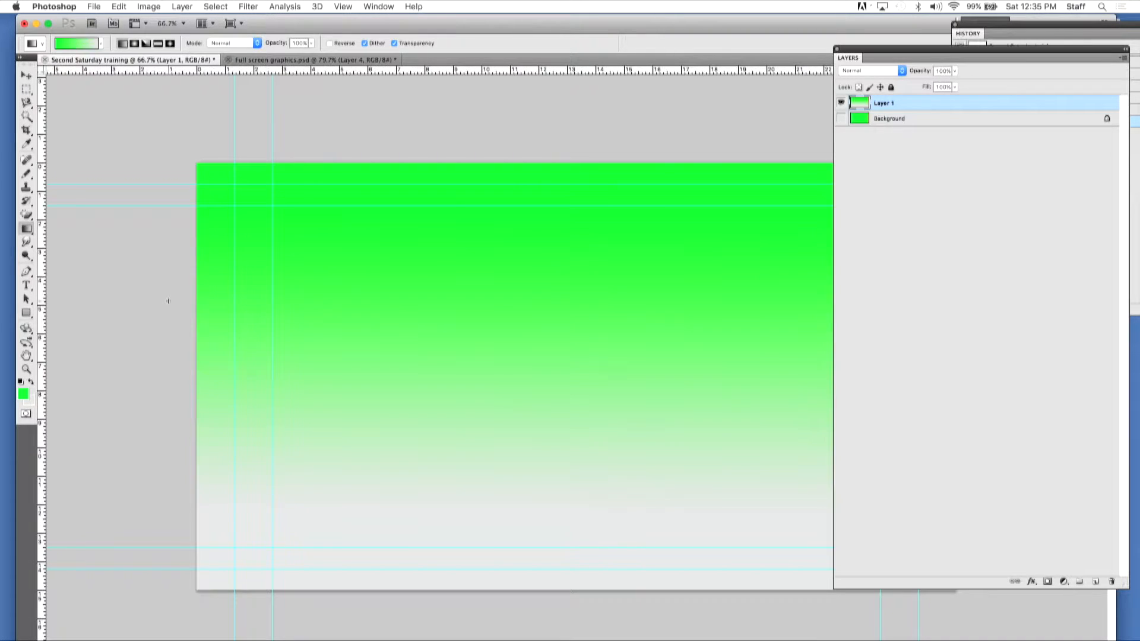
{"action": "key", "text": "super+z"}
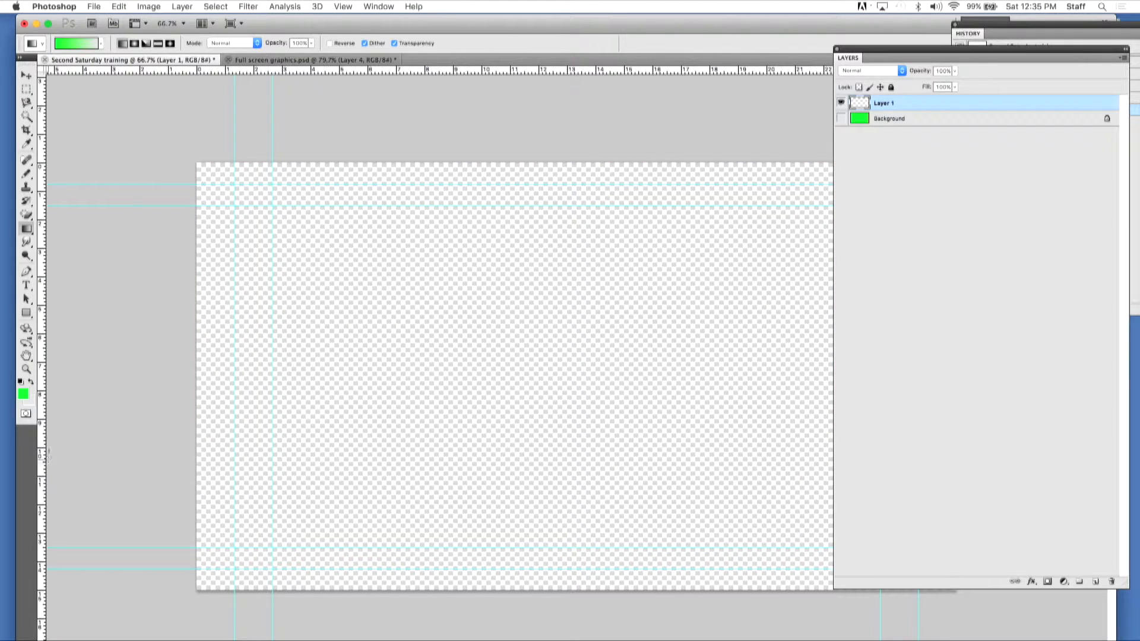
Step: Set the background color to a bright blue and draw a slightly tilted green-to-blue gradient down Layer 1
{"action": "left_click", "coordinate": [32, 402]}
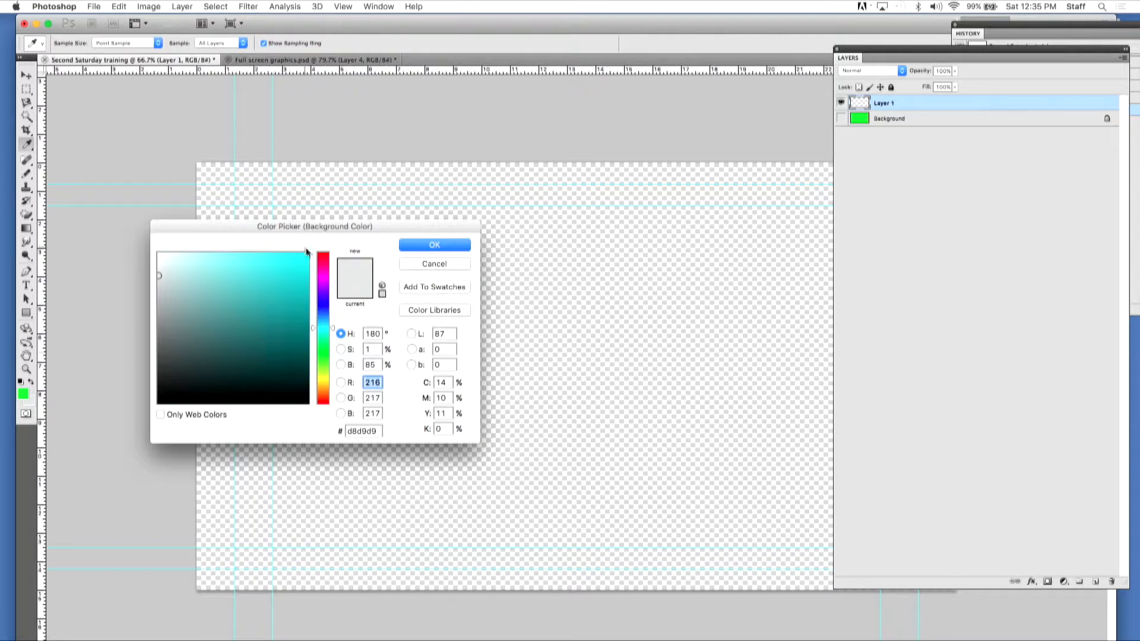
{"action": "left_click", "coordinate": [323, 311]}
{"action": "left_click", "coordinate": [301, 257]}
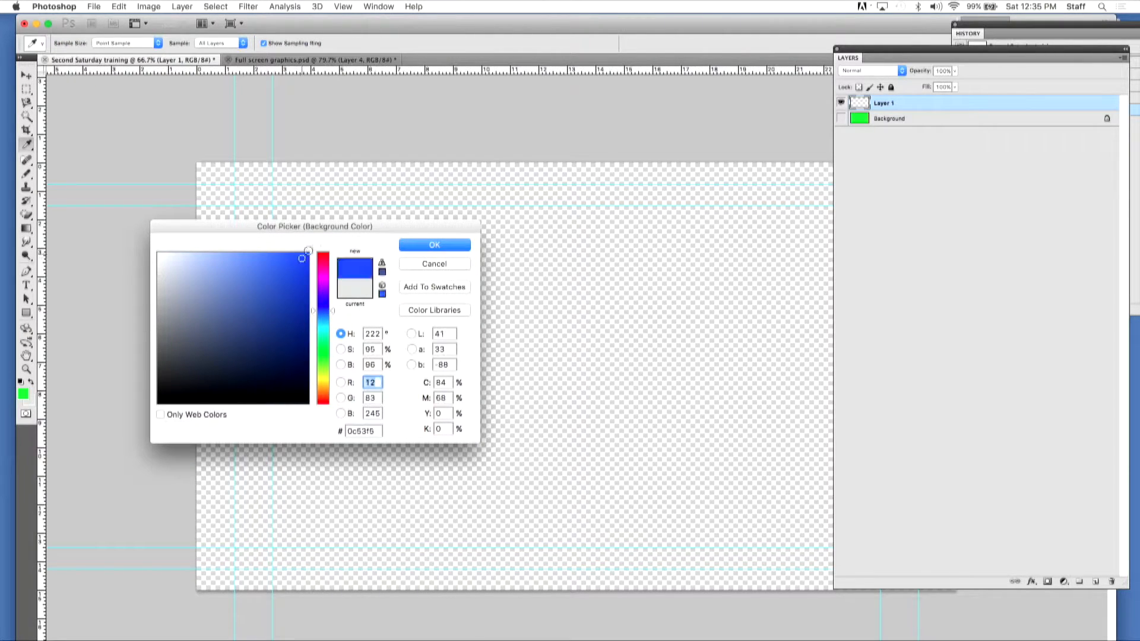
{"action": "left_click", "coordinate": [453, 244]}
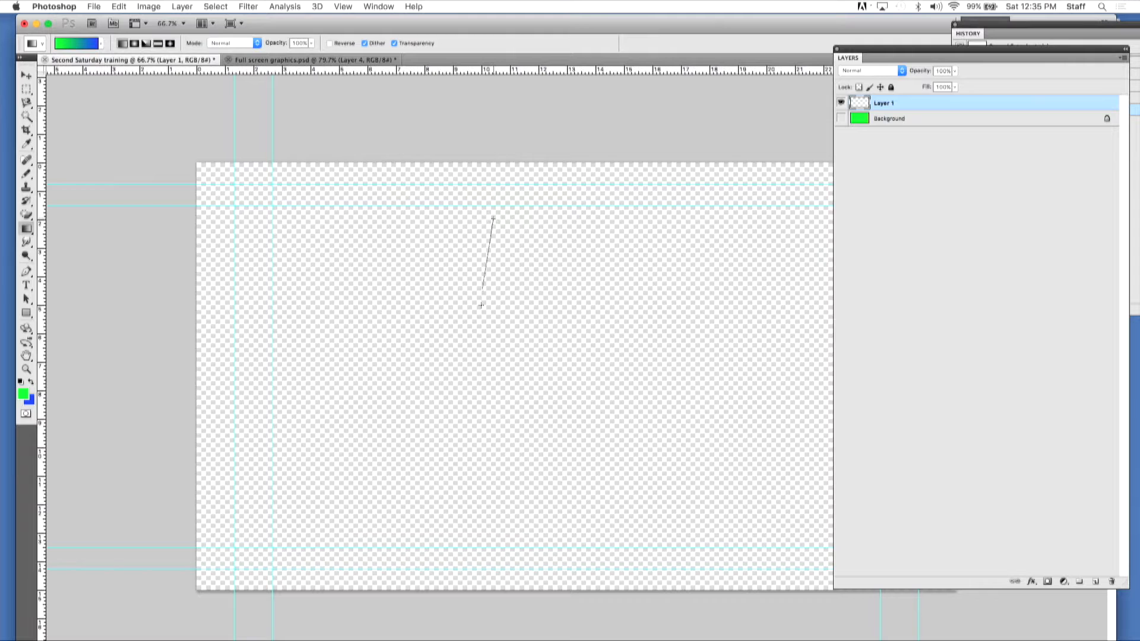
{"action": "left_click_drag", "start_coordinate": [487, 259], "coordinate": [459, 492]}
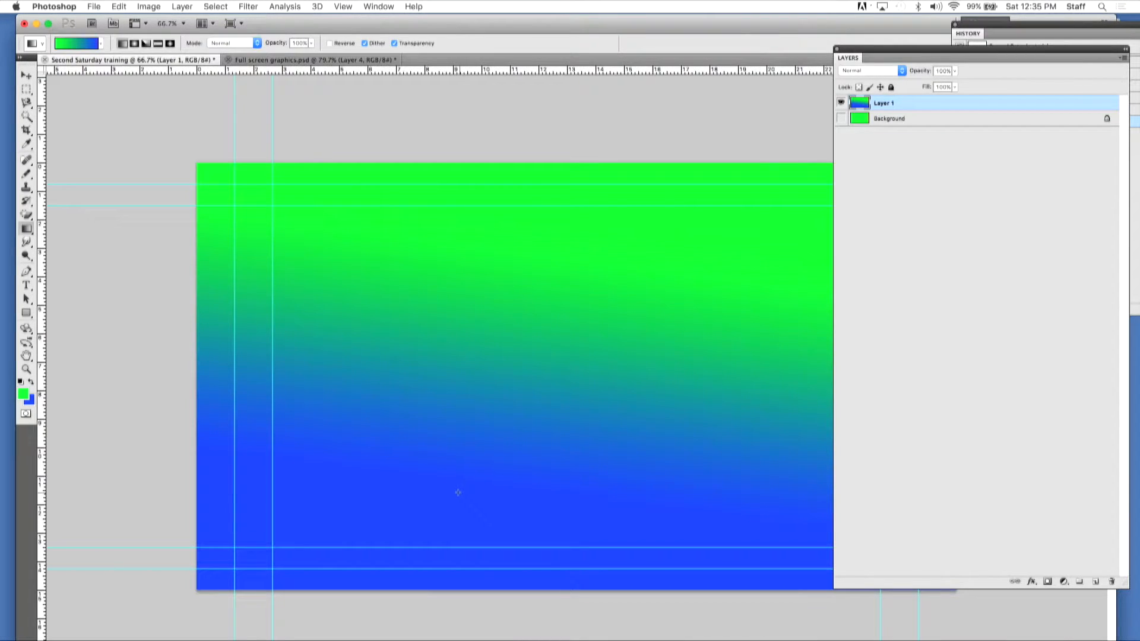
Step: Compare the solid Background with the Layer 1 gradient by switching their visibility, leaving only Layer 1 shown
{"action": "left_click", "coordinate": [843, 118]}
{"action": "left_click", "coordinate": [840, 104]}
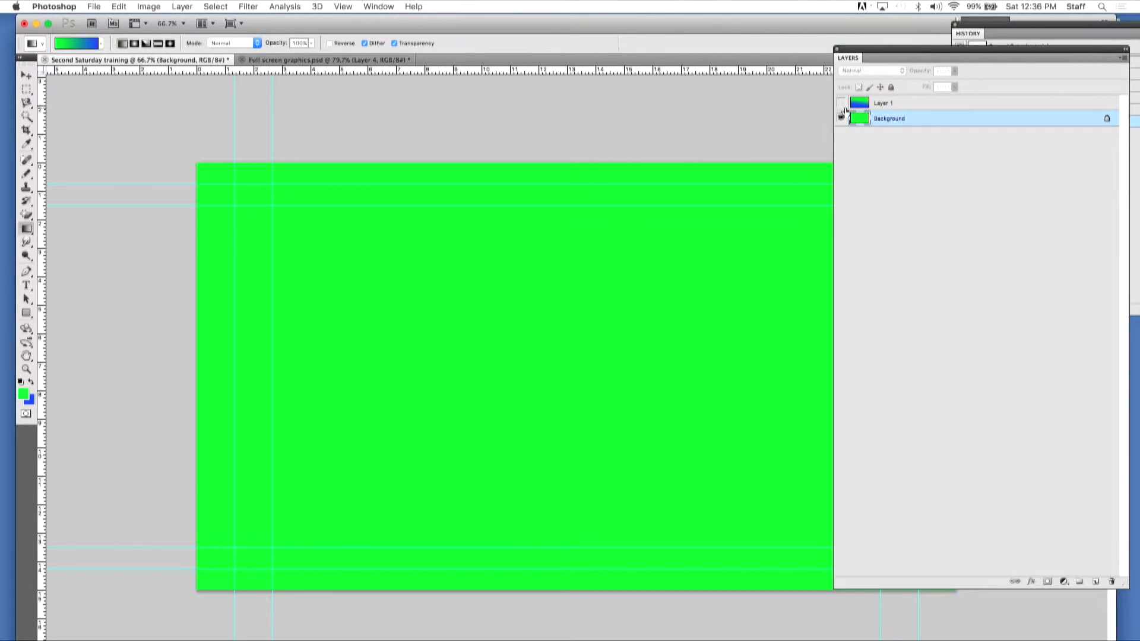
{"action": "left_click", "coordinate": [841, 118]}
{"action": "left_click", "coordinate": [840, 102]}
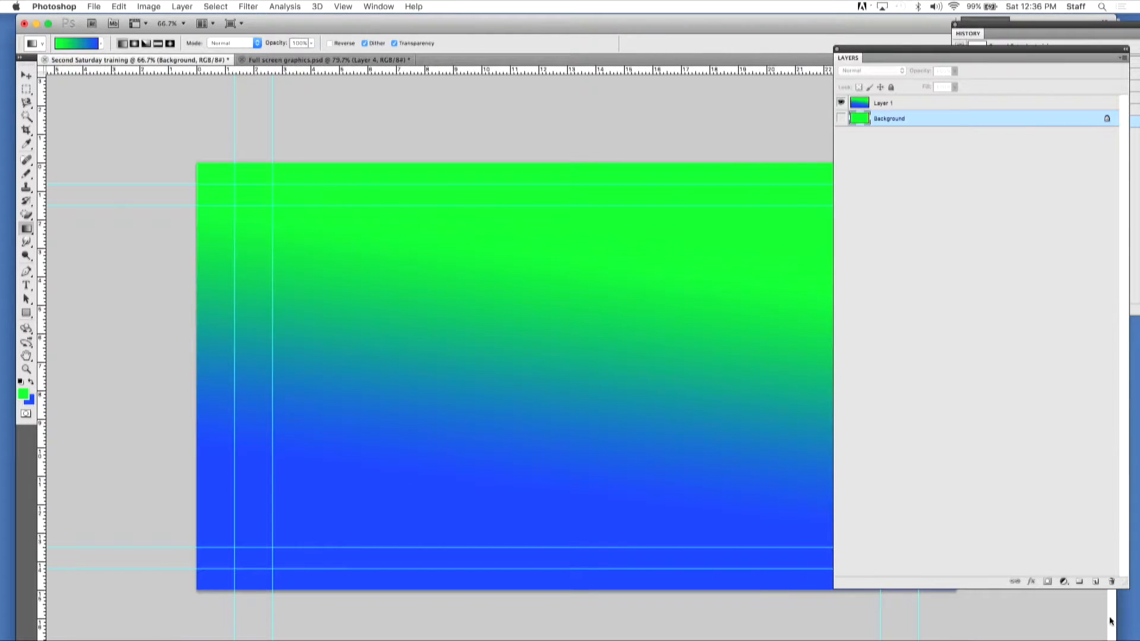
Step: Add another empty layer and move it above Layer 1 in the layer stack
{"action": "left_click", "coordinate": [1096, 582]}
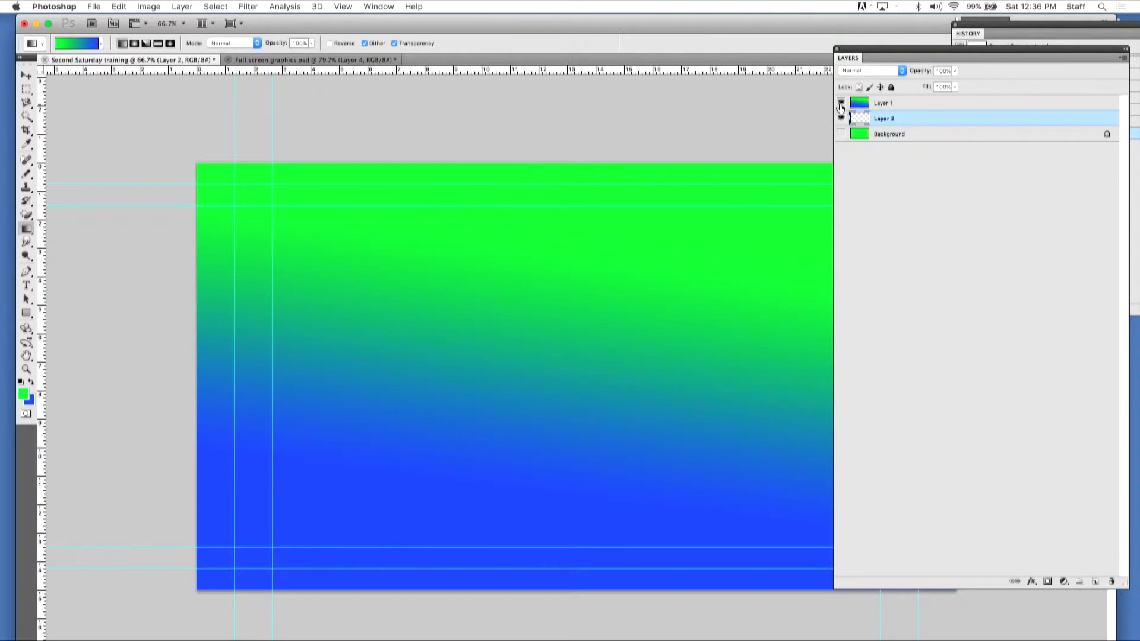
{"action": "left_click_drag", "start_coordinate": [908, 119], "coordinate": [910, 105]}
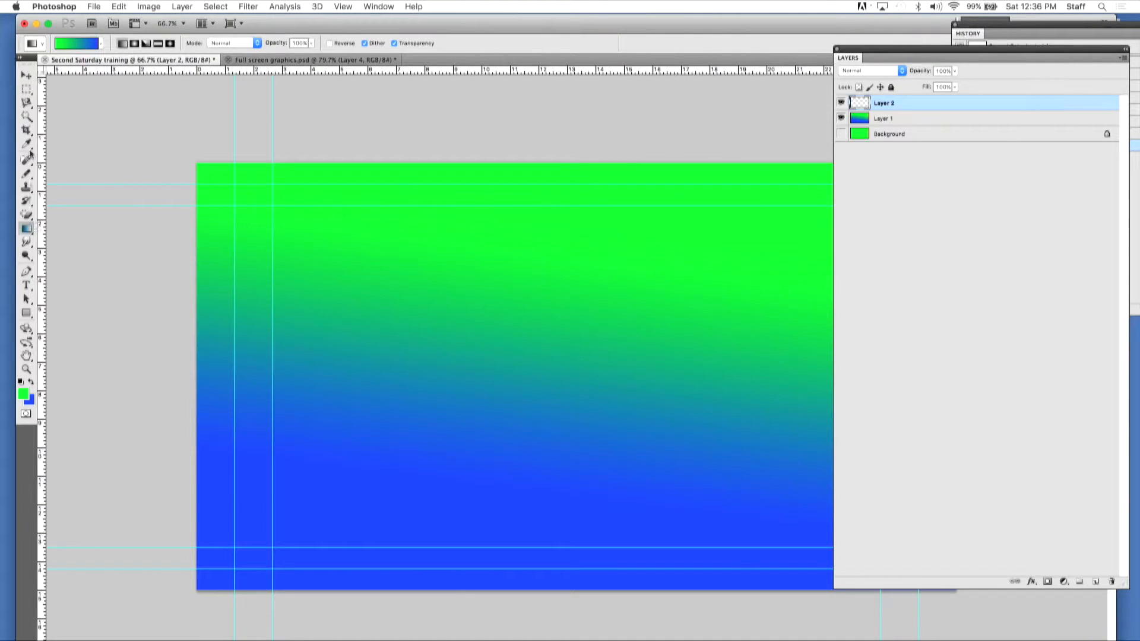
Step: Choose the Foreground to Transparent preset for the Gradient tool
{"action": "left_click", "coordinate": [135, 45]}
{"action": "left_click", "coordinate": [27, 287]}
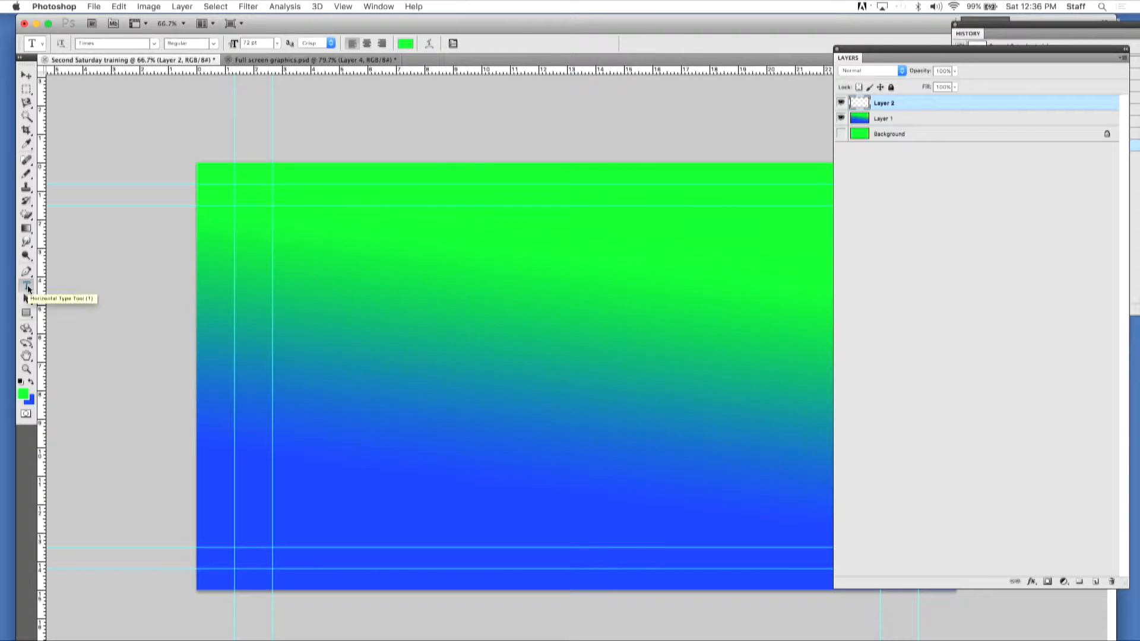
{"action": "left_click", "coordinate": [26, 229]}
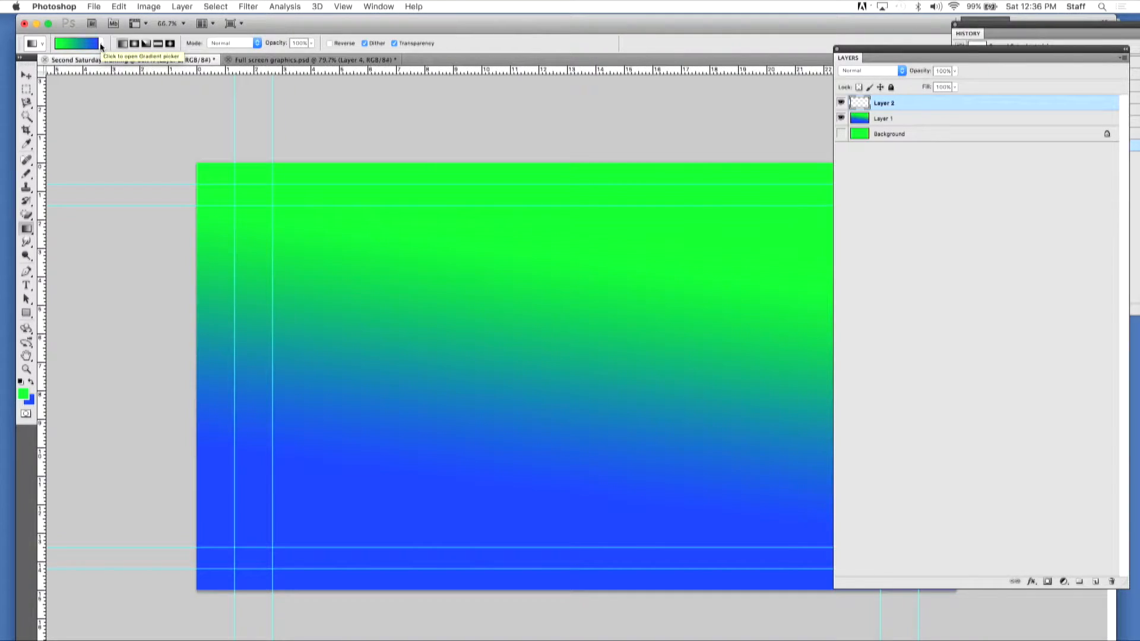
{"action": "left_click", "coordinate": [101, 47]}
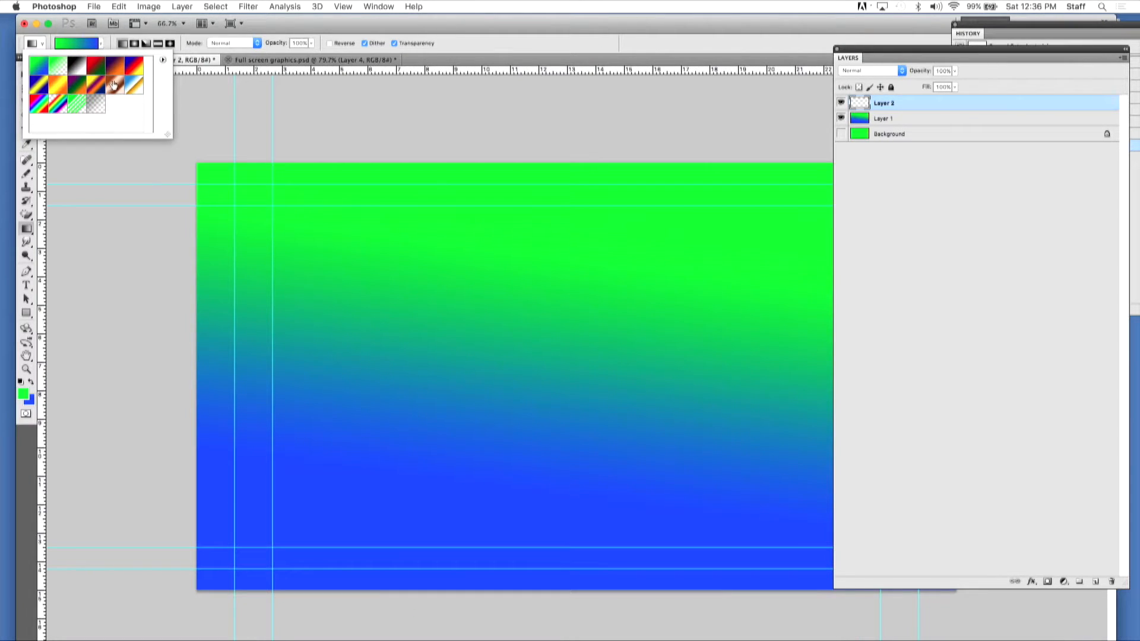
{"action": "left_click", "coordinate": [61, 71]}
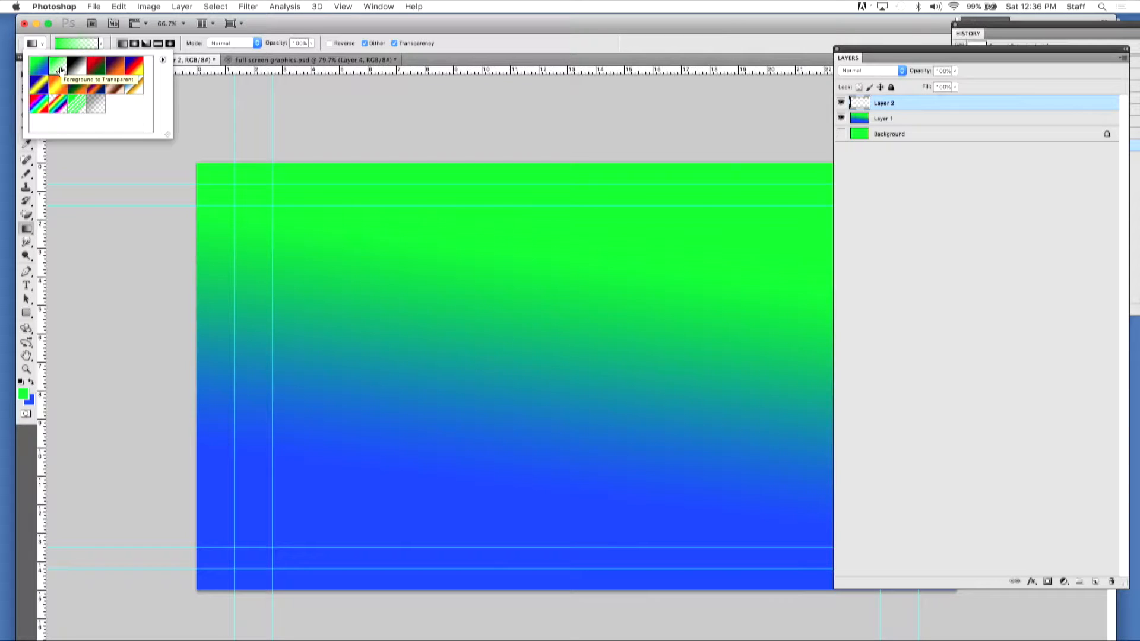
{"action": "double_click", "coordinate": [61, 71]}
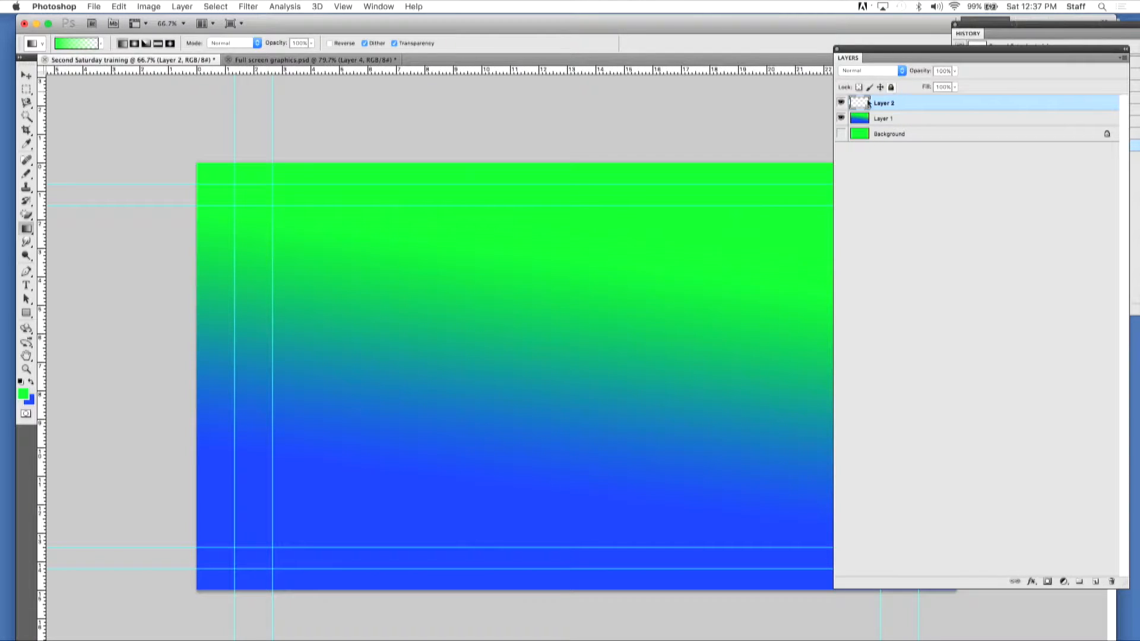
Step: Hide Layer 1 and draw a diagonal gradient on Layer 2, solid green at the lower left fading to transparent at the upper right
{"action": "left_click", "coordinate": [840, 118]}
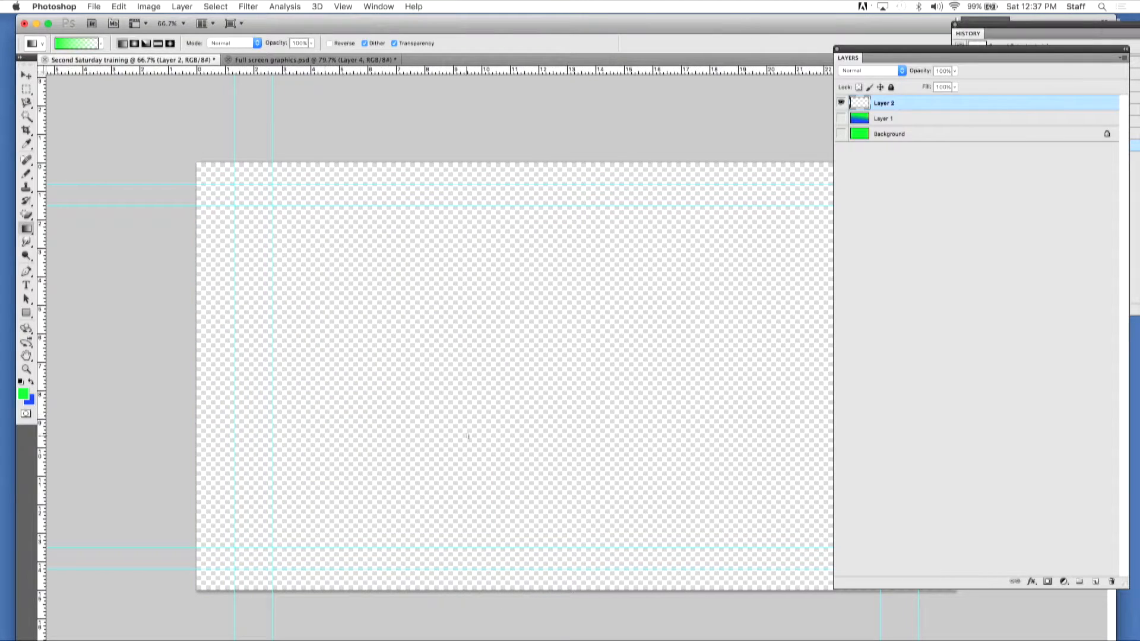
{"action": "left_click_drag", "start_coordinate": [597, 37], "coordinate": [601, 39]}
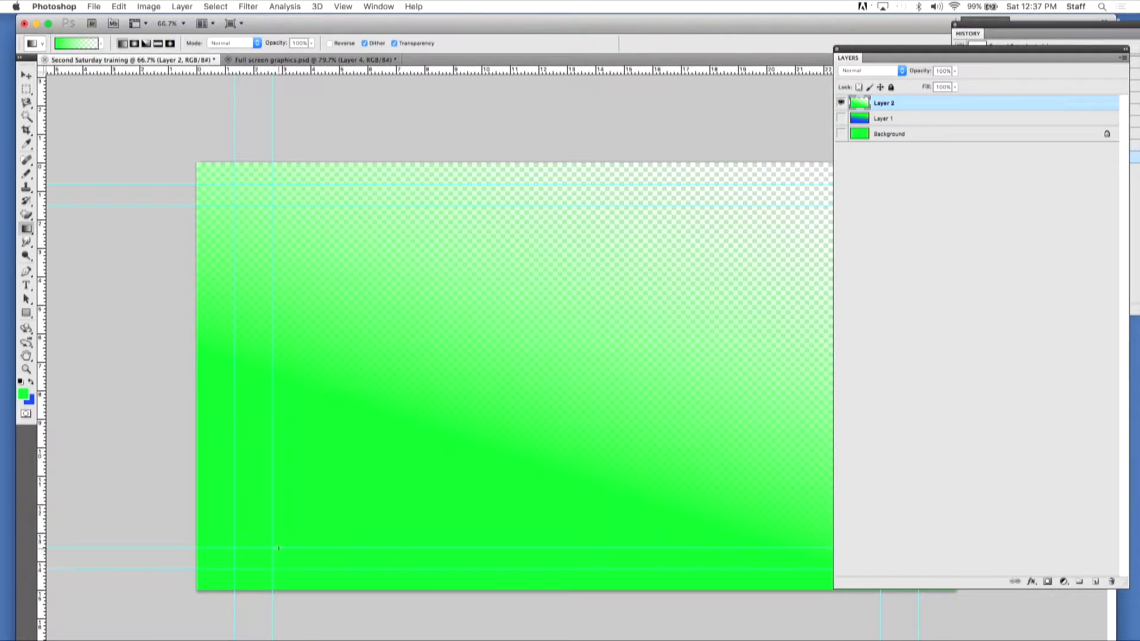
Step: Replace Layer 2 with a fresh empty layer at the top of the layer stack
{"action": "left_click_drag", "start_coordinate": [293, 468], "coordinate": [371, 323]}
{"action": "key", "text": "super+z"}
{"action": "left_click_drag", "start_coordinate": [974, 110], "coordinate": [1110, 583]}
{"action": "left_click", "coordinate": [1096, 582]}
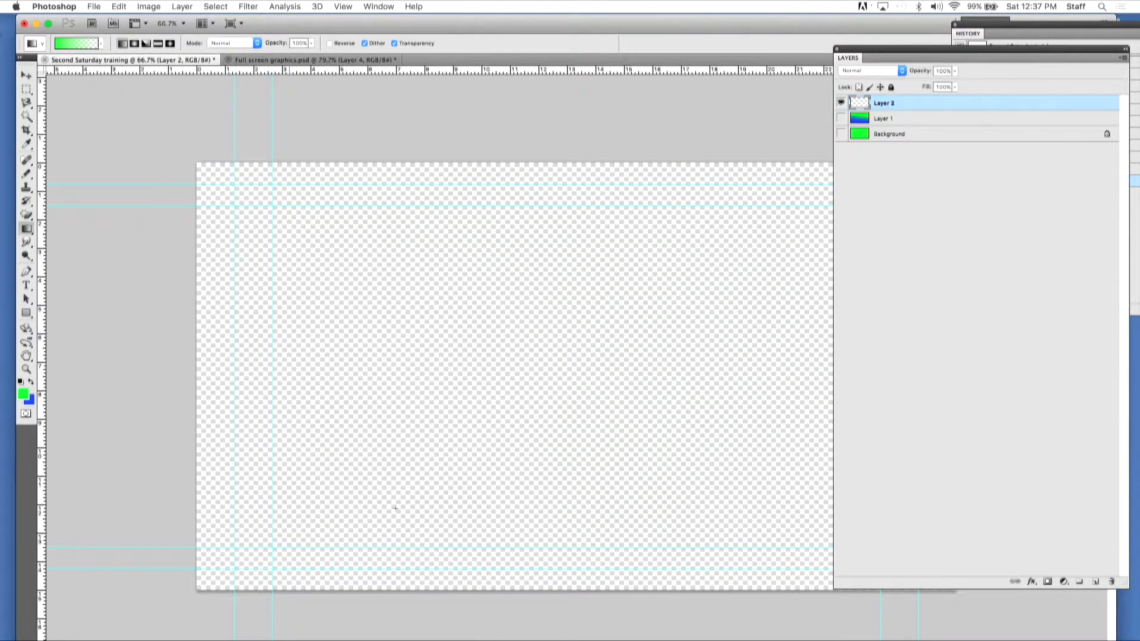
Step: Try two short green-to-transparent gradients rising from the bottom edge of Layer 2, then undo the second one
{"action": "left_click_drag", "start_coordinate": [437, 590], "coordinate": [446, 511]}
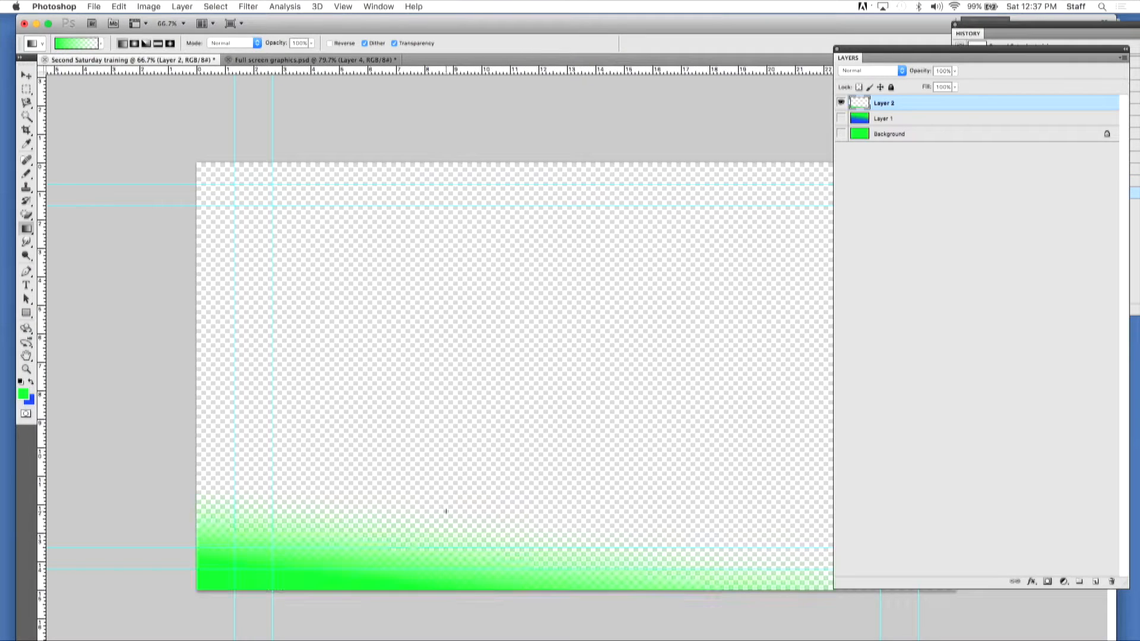
{"action": "left_click_drag", "start_coordinate": [436, 554], "coordinate": [448, 505]}
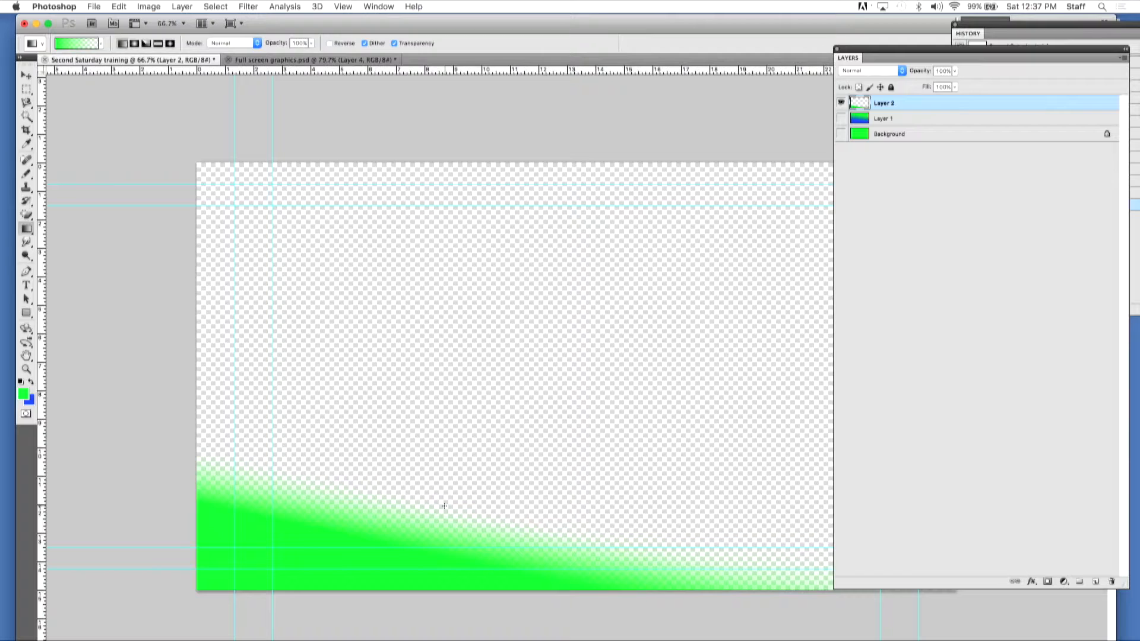
{"action": "key", "text": "super+z"}
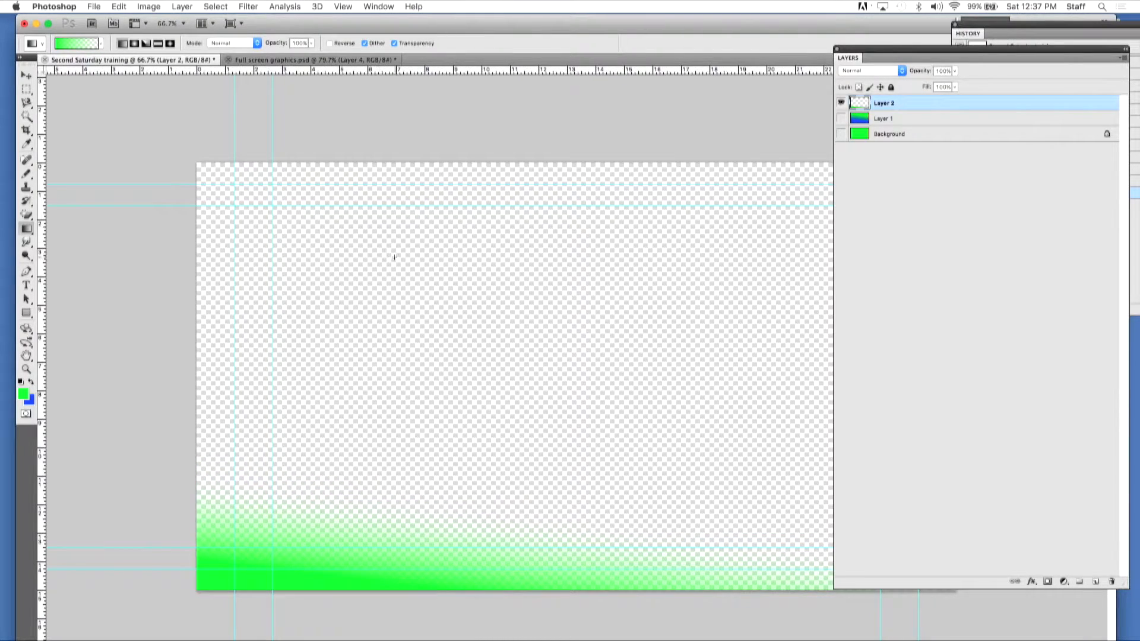
Step: Try a long diagonal gradient from the upper left to the lower right, then clear Layer 2 and deselect
{"action": "left_click_drag", "start_coordinate": [331, 213], "coordinate": [753, 544]}
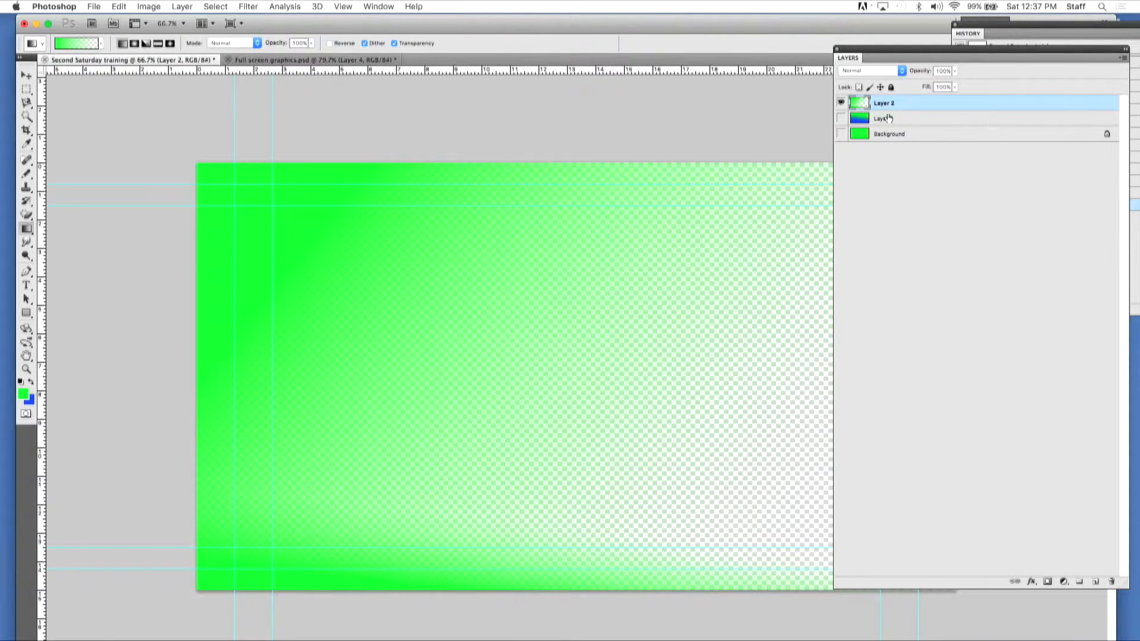
{"action": "key", "text": "super+a"}
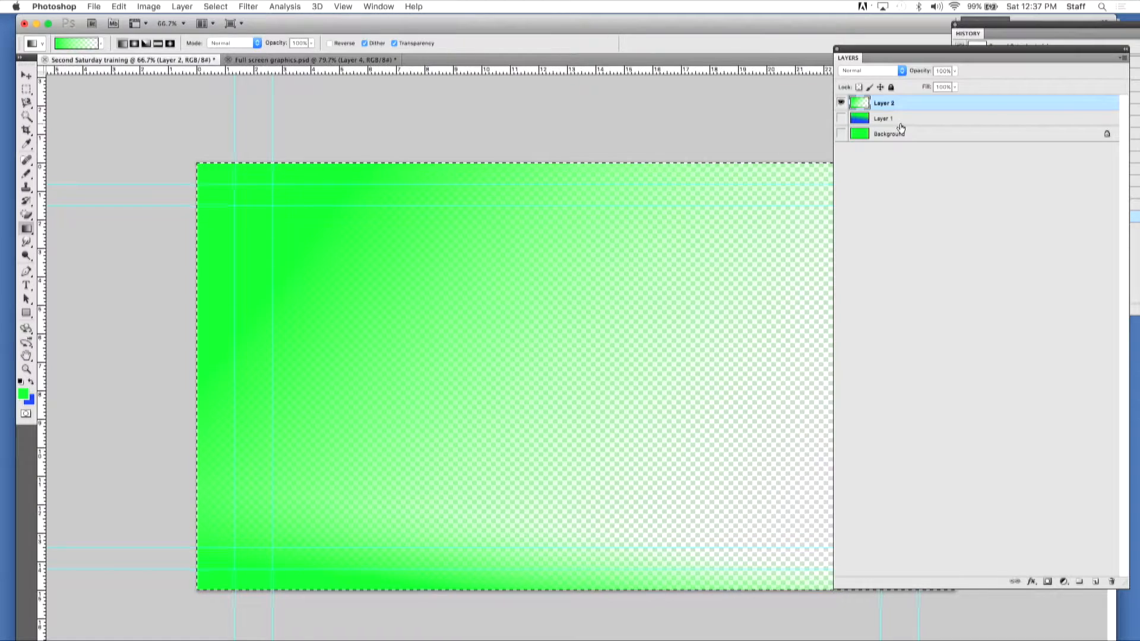
{"action": "key", "text": "Delete"}
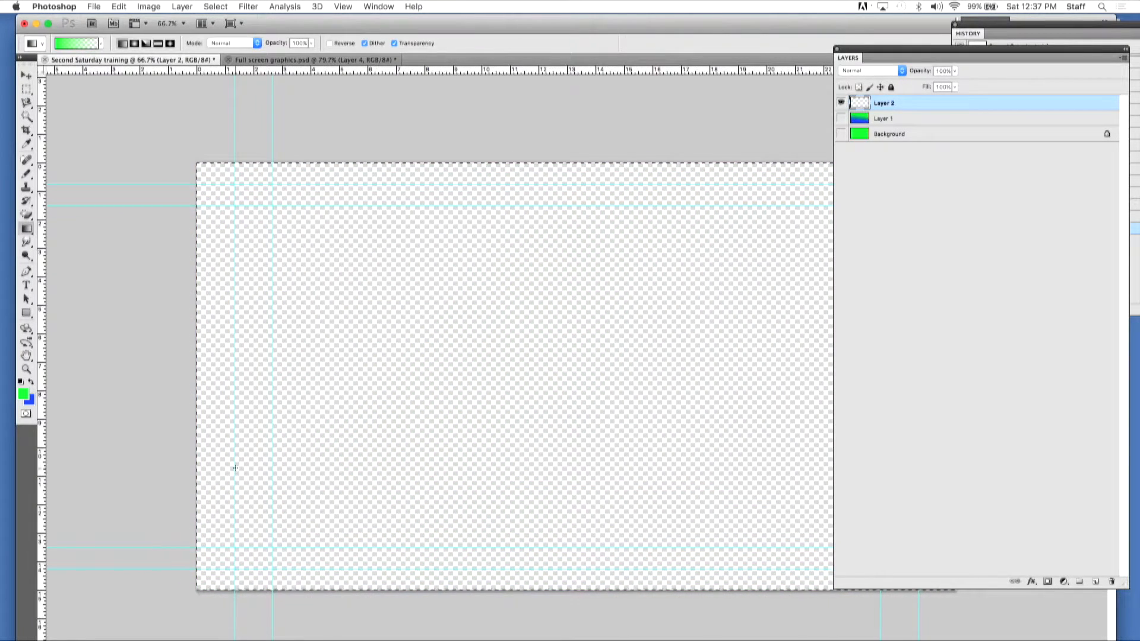
{"action": "key", "text": "super+d"}
{"action": "key", "text": "super+a"}
{"action": "key", "text": "super+d"}
Step: Draw a green-to-transparent radial gradient on Layer 2 from the canvas centre to just above the upper edge
{"action": "left_click", "coordinate": [135, 44]}
{"action": "left_click", "coordinate": [158, 45]}
{"action": "left_click", "coordinate": [122, 44]}
{"action": "left_click", "coordinate": [133, 45]}
{"action": "left_click_drag", "start_coordinate": [537, 362], "coordinate": [541, 140]}
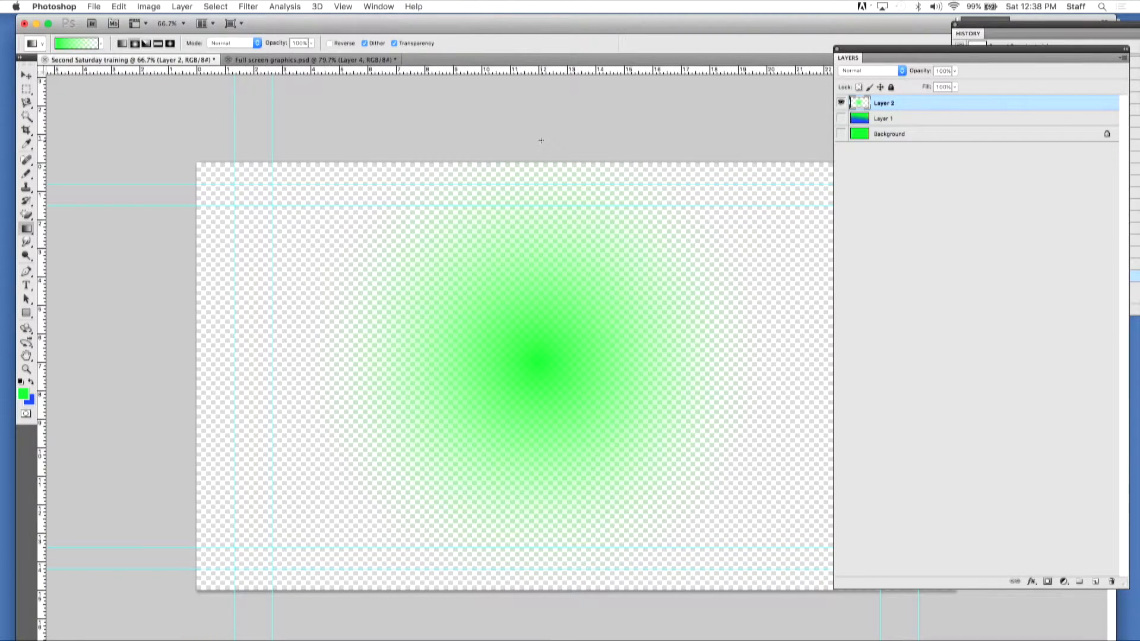
Step: Clear Layer 2, try a radial gradient with the red-to-green preset on it, and undo that gradient
{"action": "left_click", "coordinate": [99, 46]}
{"action": "left_click", "coordinate": [96, 66]}
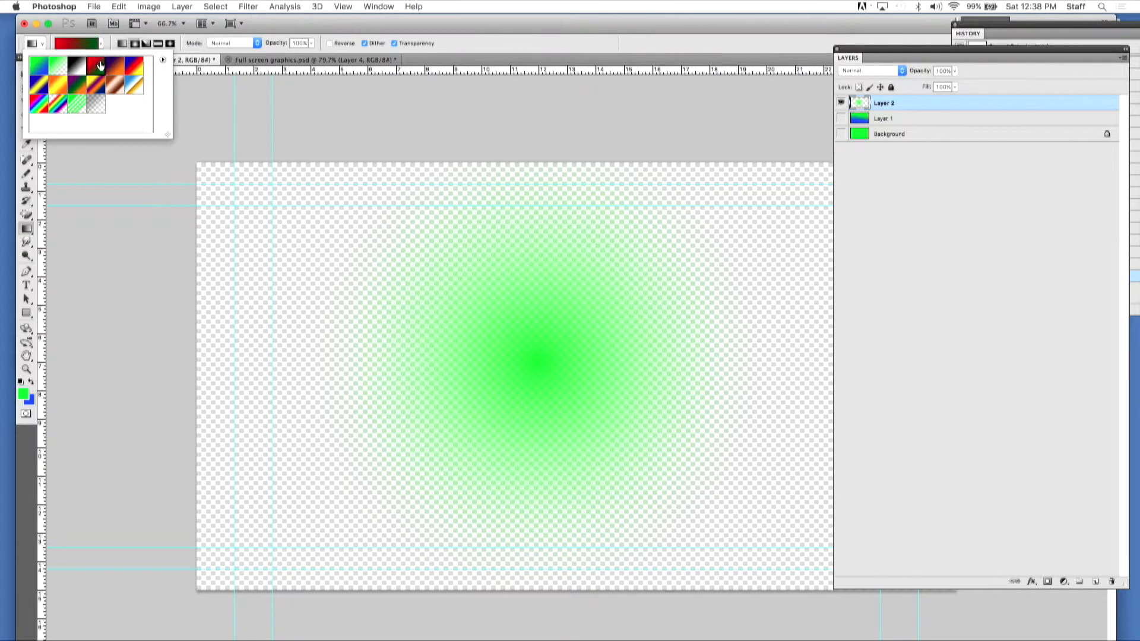
{"action": "left_click", "coordinate": [184, 54]}
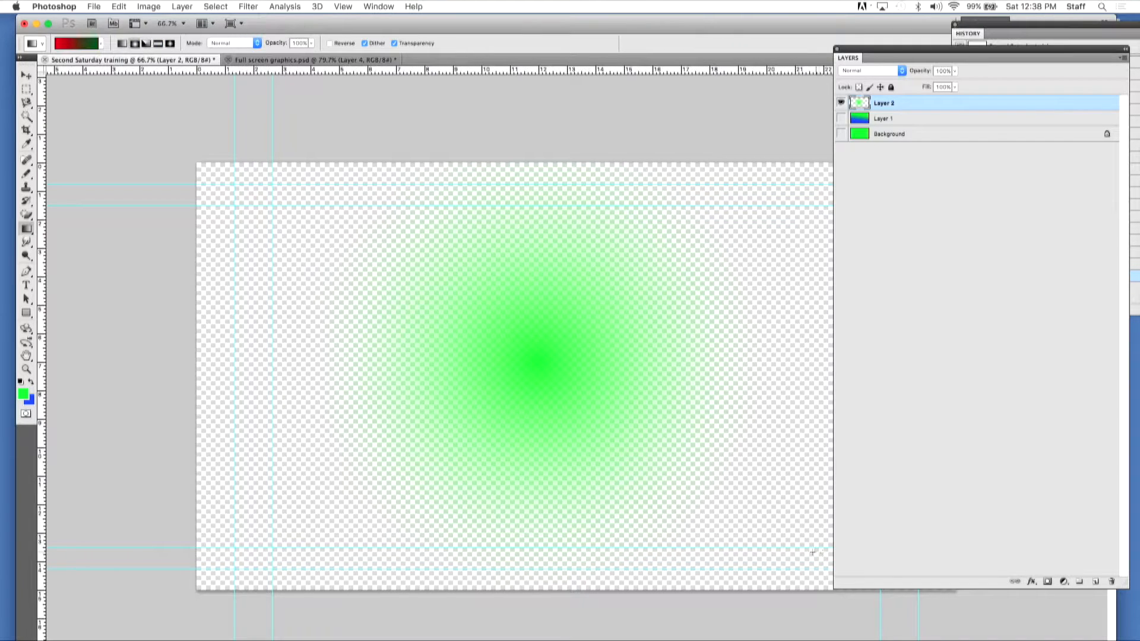
{"action": "key", "text": "super+a"}
{"action": "key", "text": "Delete"}
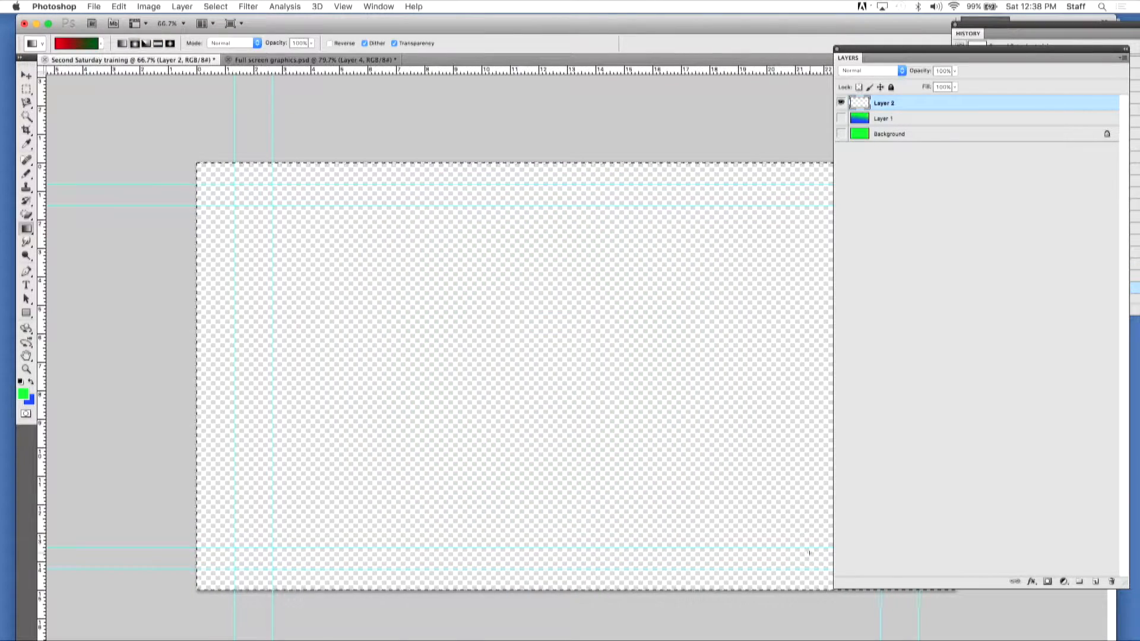
{"action": "key", "text": "super+d"}
{"action": "left_click_drag", "start_coordinate": [502, 363], "coordinate": [516, 149]}
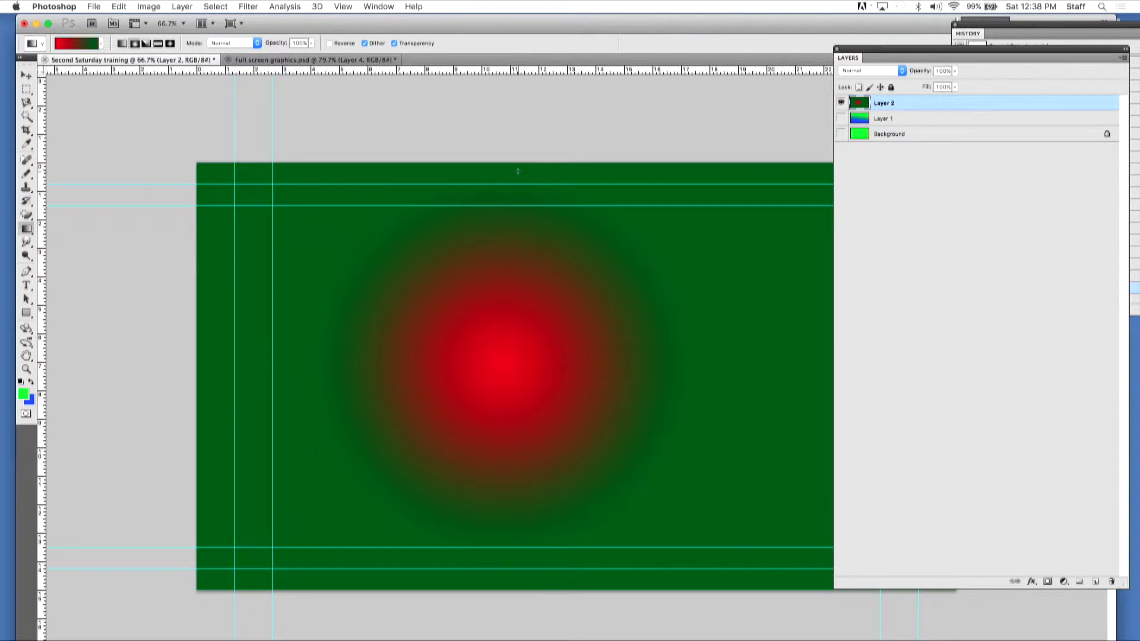
{"action": "key", "text": "super+z"}
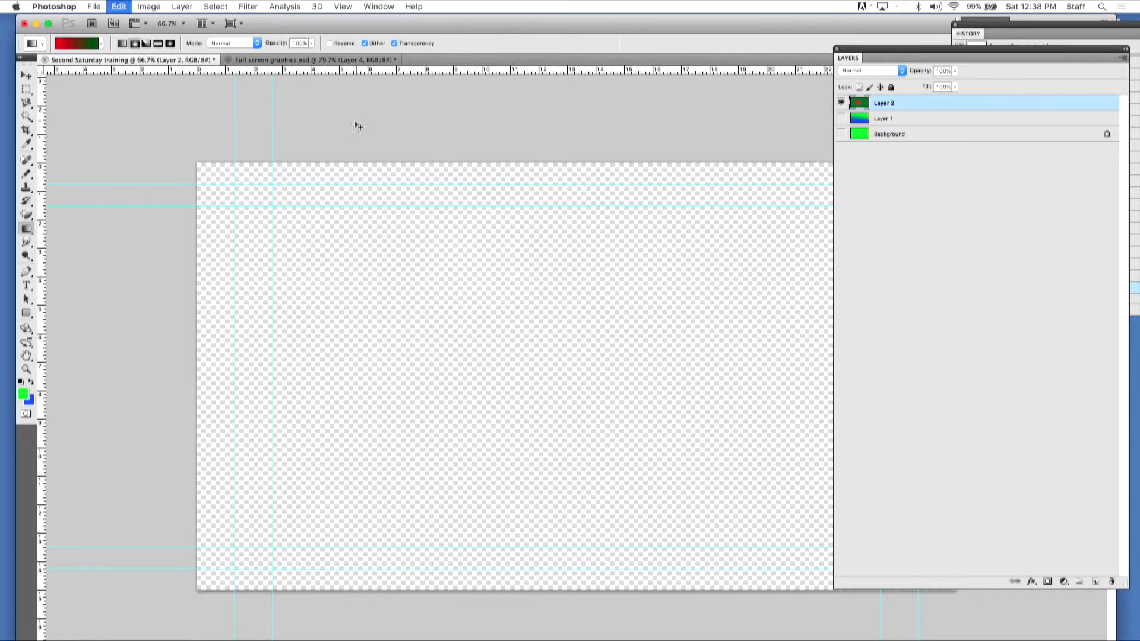
Step: Try a red-to-green angle gradient outward from the canvas centre on Layer 2, then undo it
{"action": "left_click", "coordinate": [146, 44]}
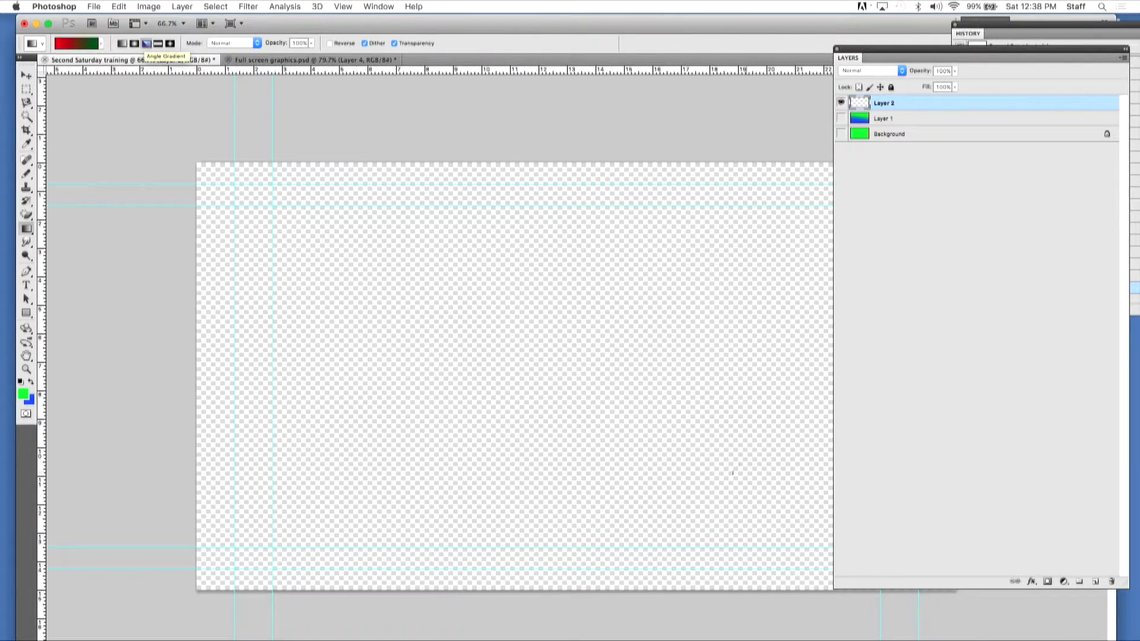
{"action": "left_click_drag", "start_coordinate": [541, 373], "coordinate": [897, 295]}
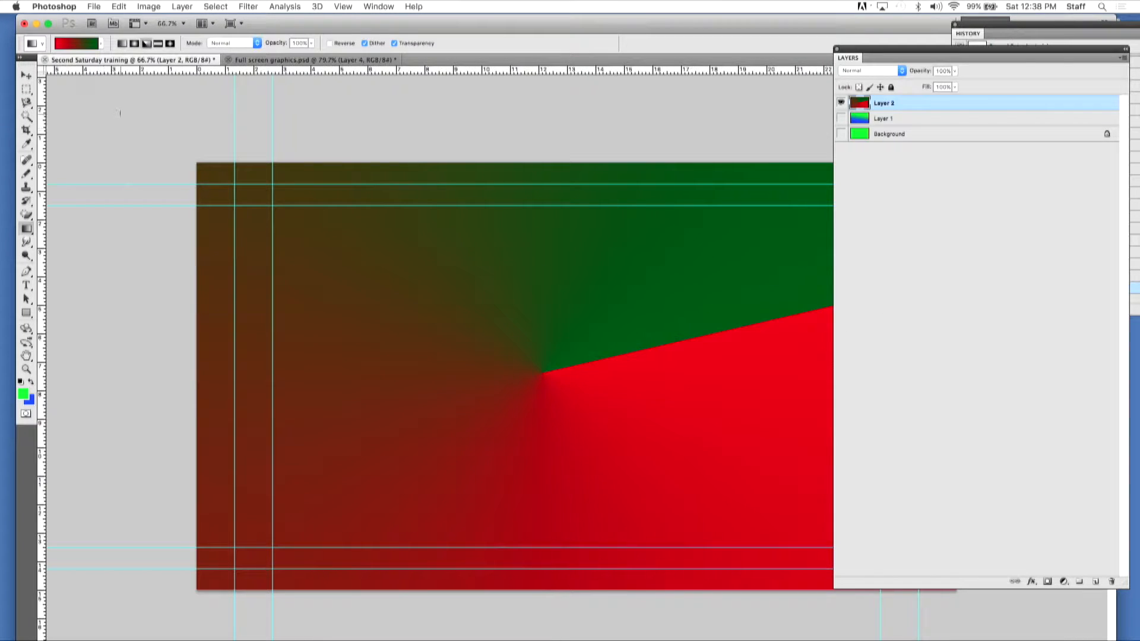
{"action": "key", "text": "super+z"}
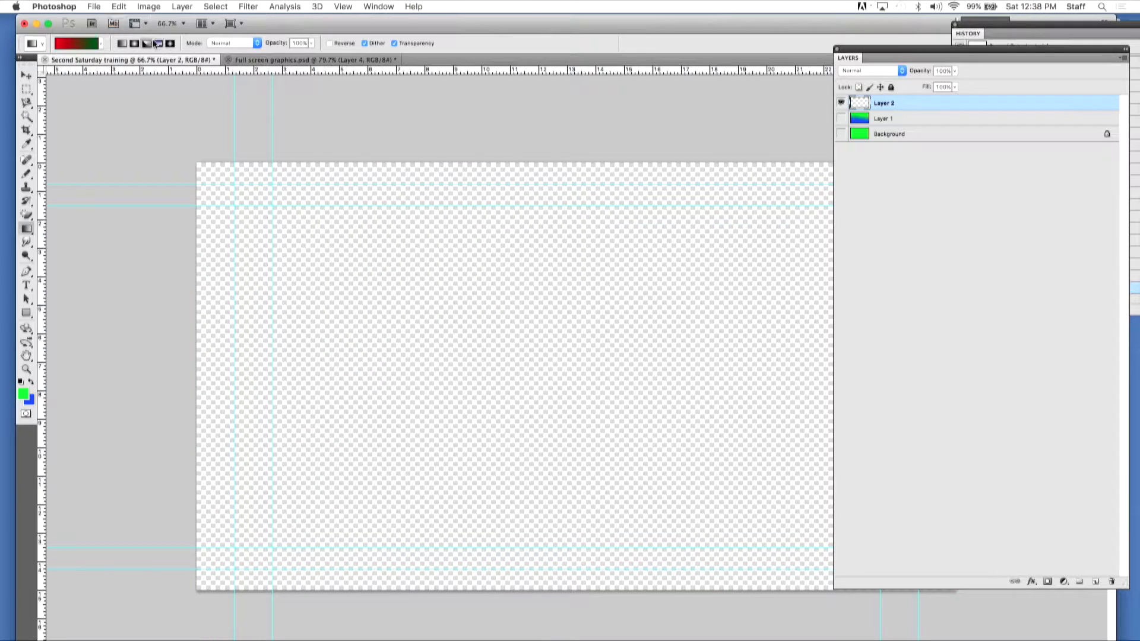
Step: Try a reflected and a diamond gradient on Layer 2, undoing both and keeping the Diamond style selected
{"action": "left_click_drag", "start_coordinate": [462, 451], "coordinate": [440, 236]}
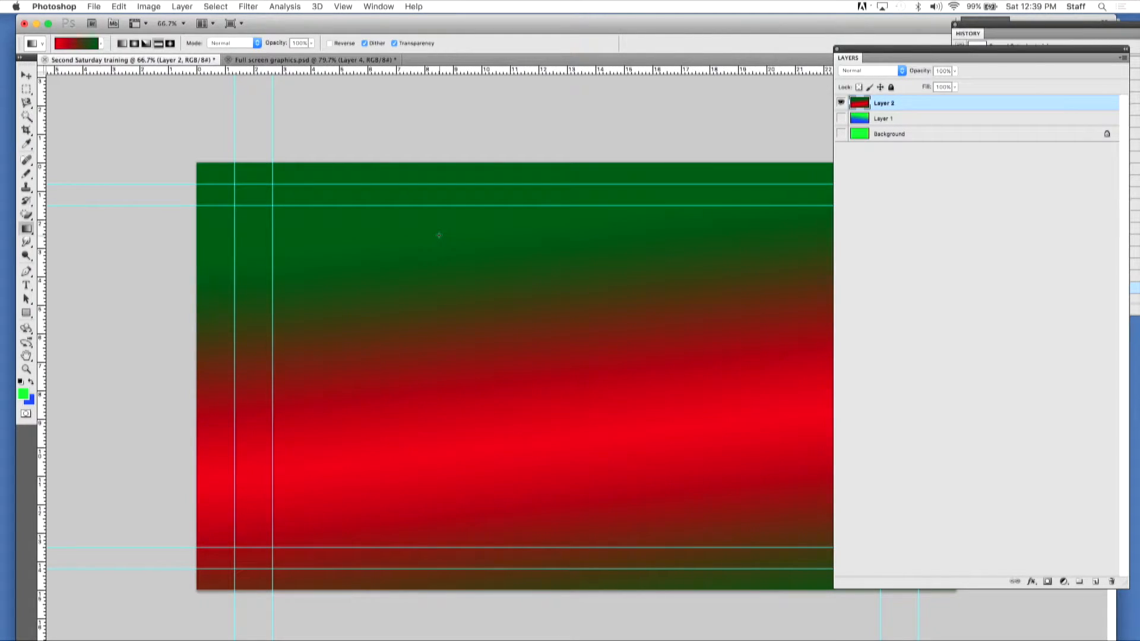
{"action": "left_click", "coordinate": [170, 44]}
{"action": "key", "text": "super+z"}
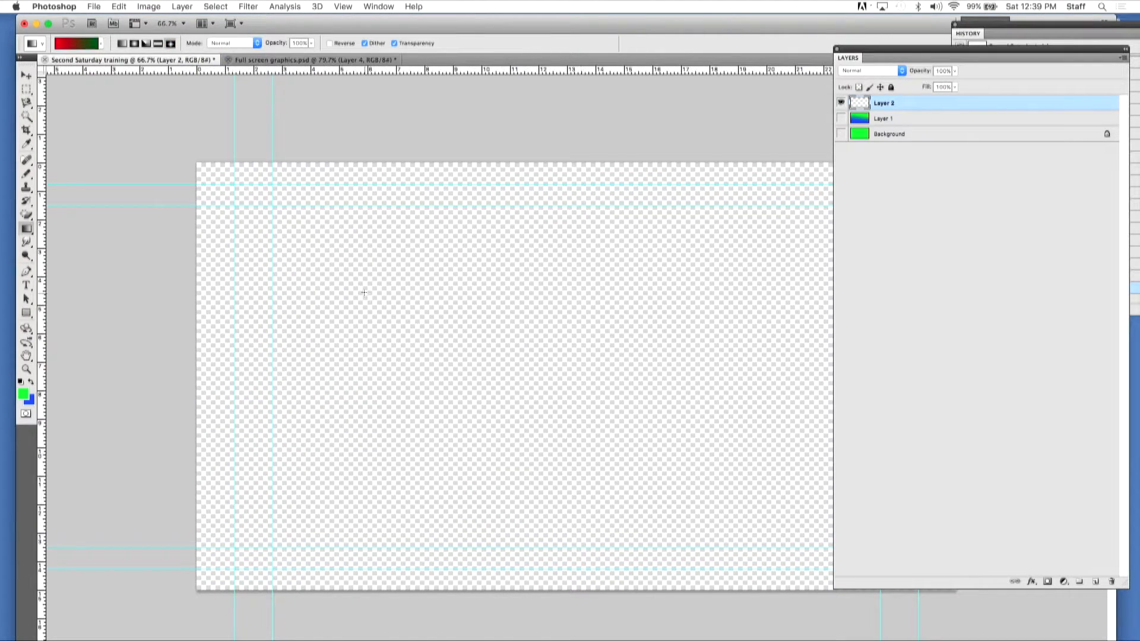
{"action": "left_click_drag", "start_coordinate": [364, 293], "coordinate": [936, 354]}
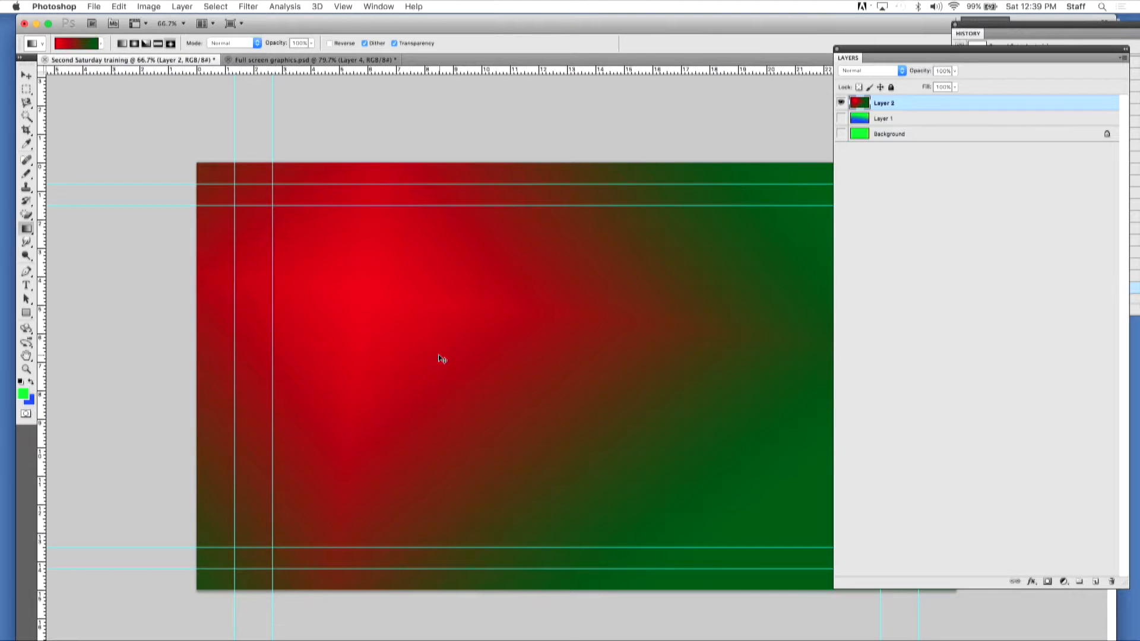
{"action": "key", "text": "super+z"}
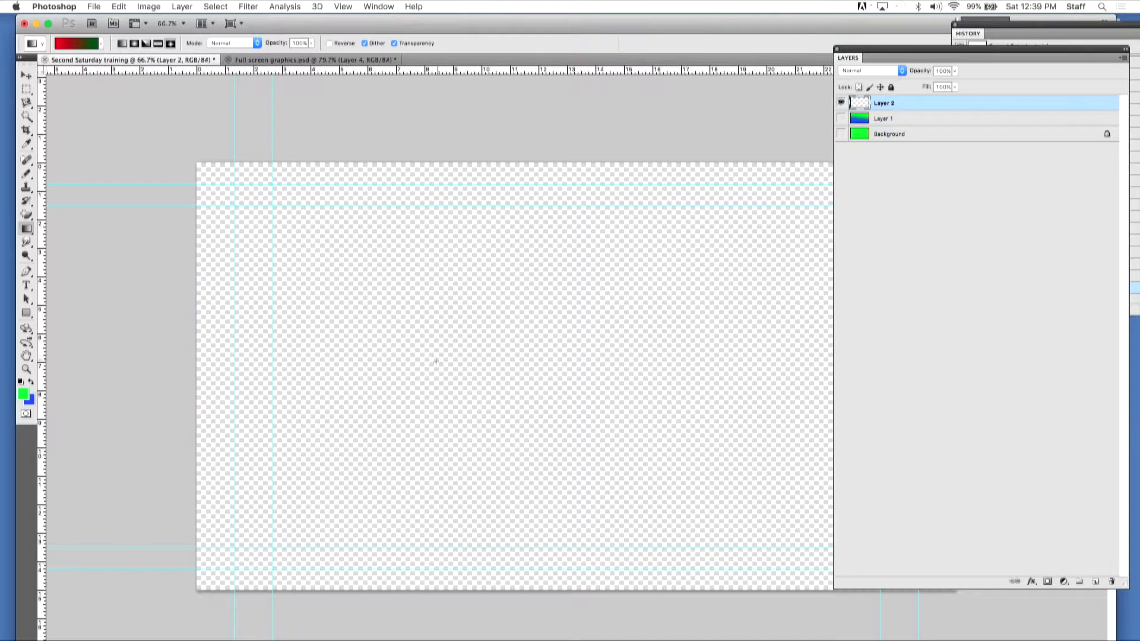
Step: Choose the Foreground to Background preset for the Gradient tool
{"action": "left_click", "coordinate": [101, 44]}
{"action": "left_click", "coordinate": [101, 45]}
{"action": "left_click", "coordinate": [101, 48]}
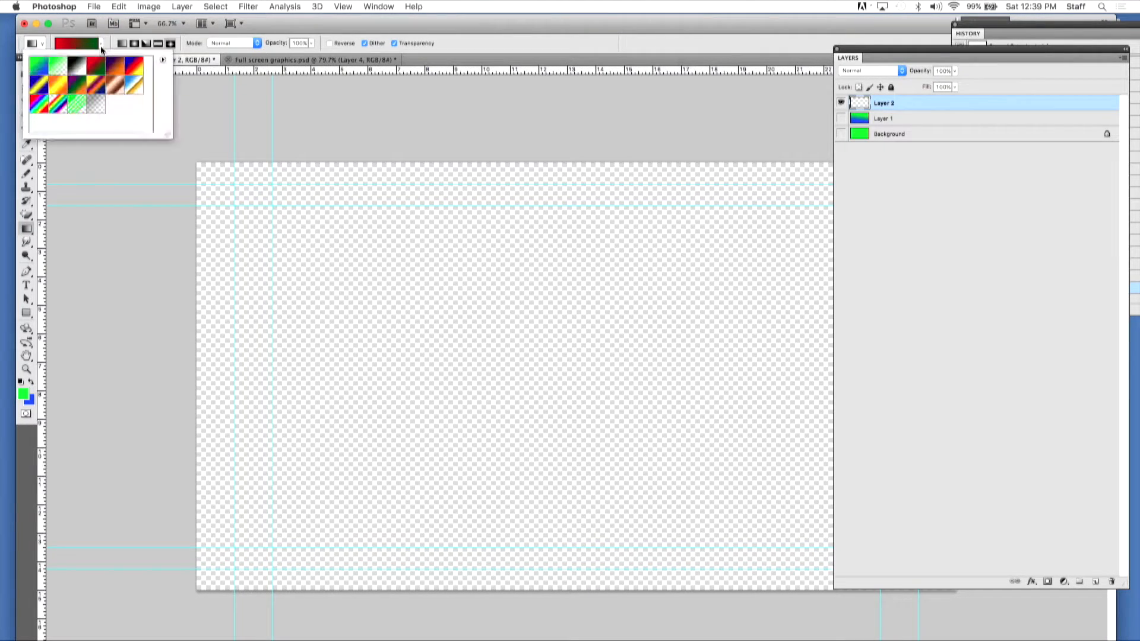
{"action": "left_click", "coordinate": [43, 68]}
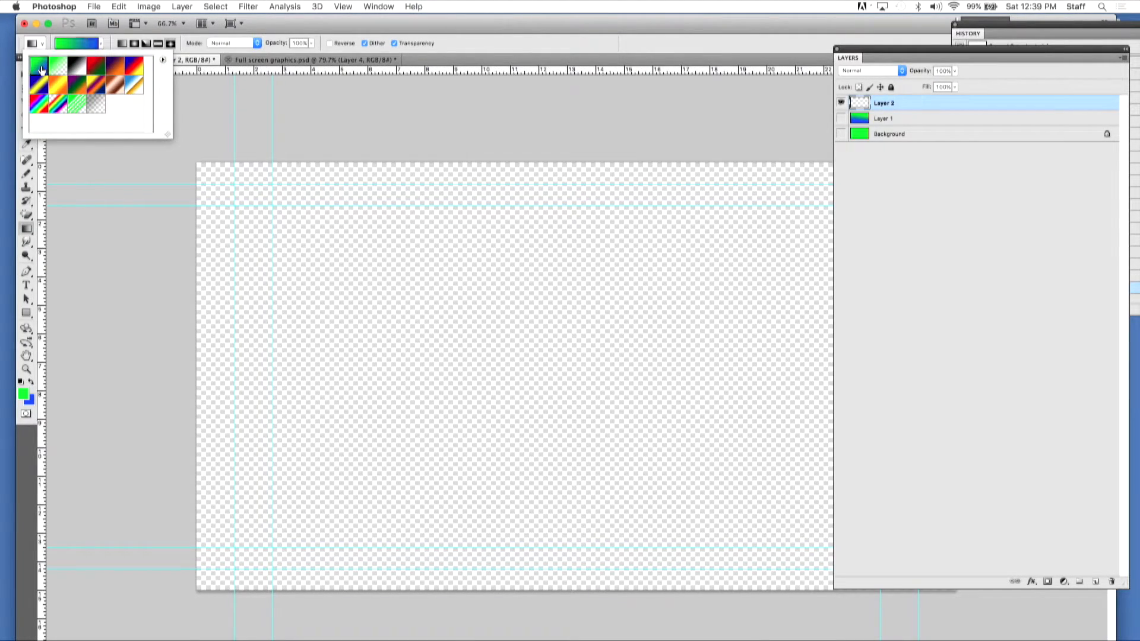
{"action": "left_click", "coordinate": [129, 234]}
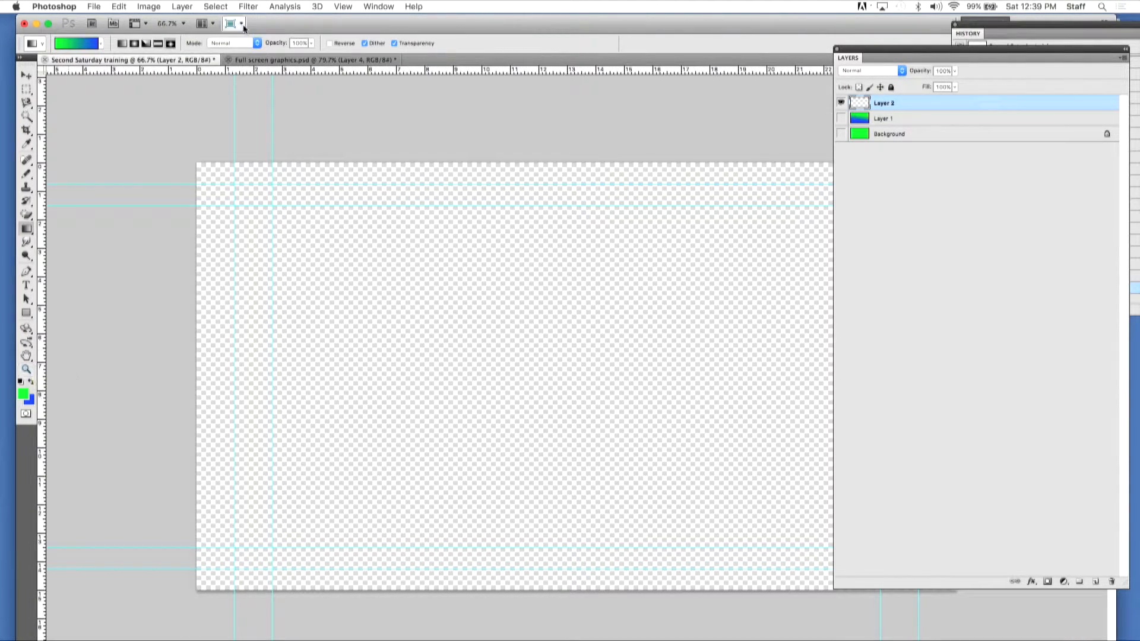
{"action": "left_click", "coordinate": [380, 5]}
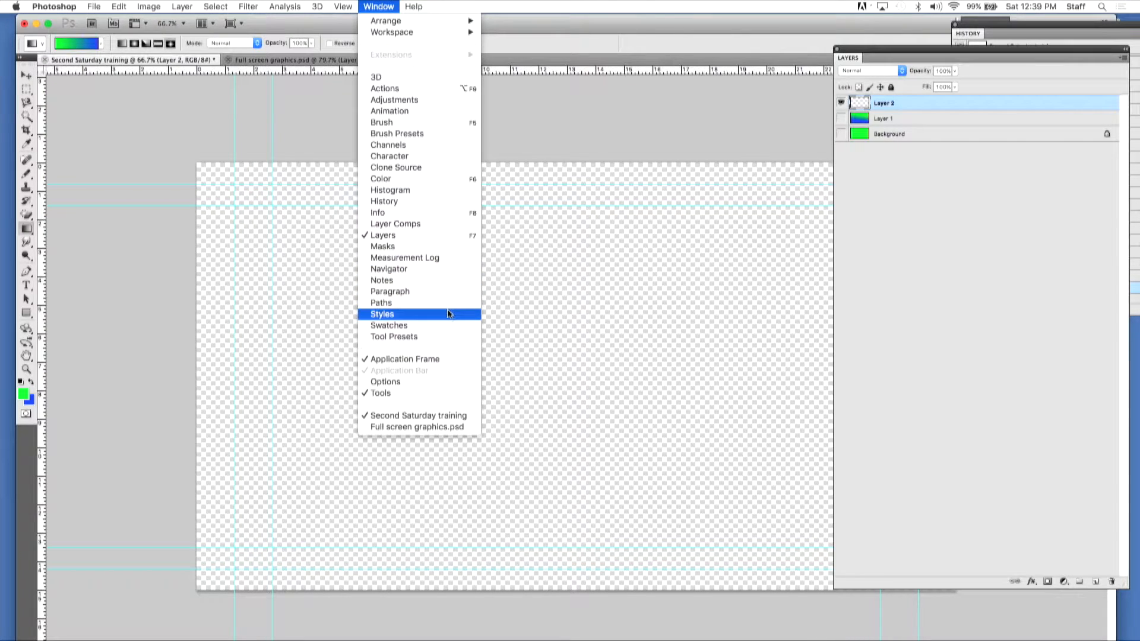
{"action": "left_click", "coordinate": [274, 124]}
{"action": "left_click", "coordinate": [27, 229]}
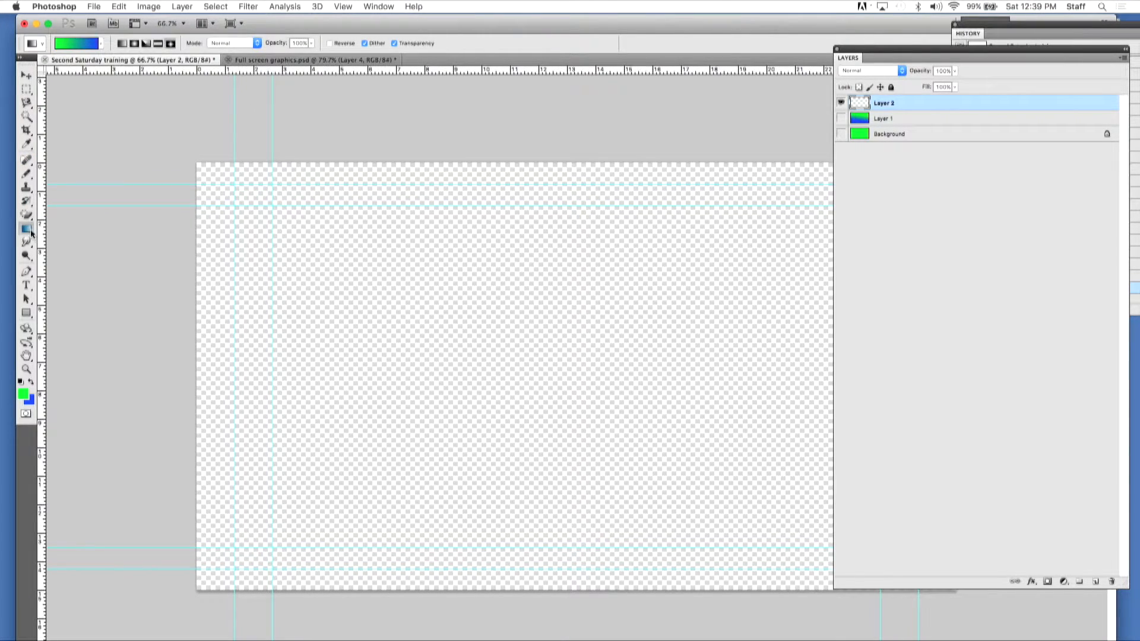
{"action": "left_click", "coordinate": [42, 44]}
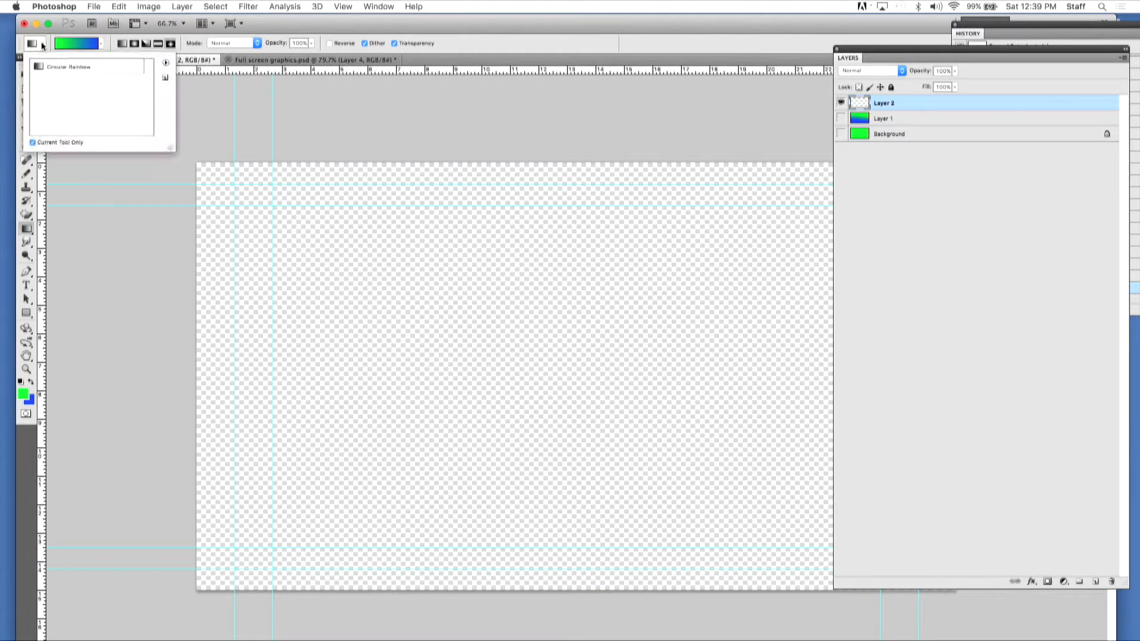
{"action": "left_click", "coordinate": [43, 45]}
Step: Edit the gradient, moving its first opacity stop to 45% and its blue colour stop to 83%
{"action": "left_click", "coordinate": [70, 45]}
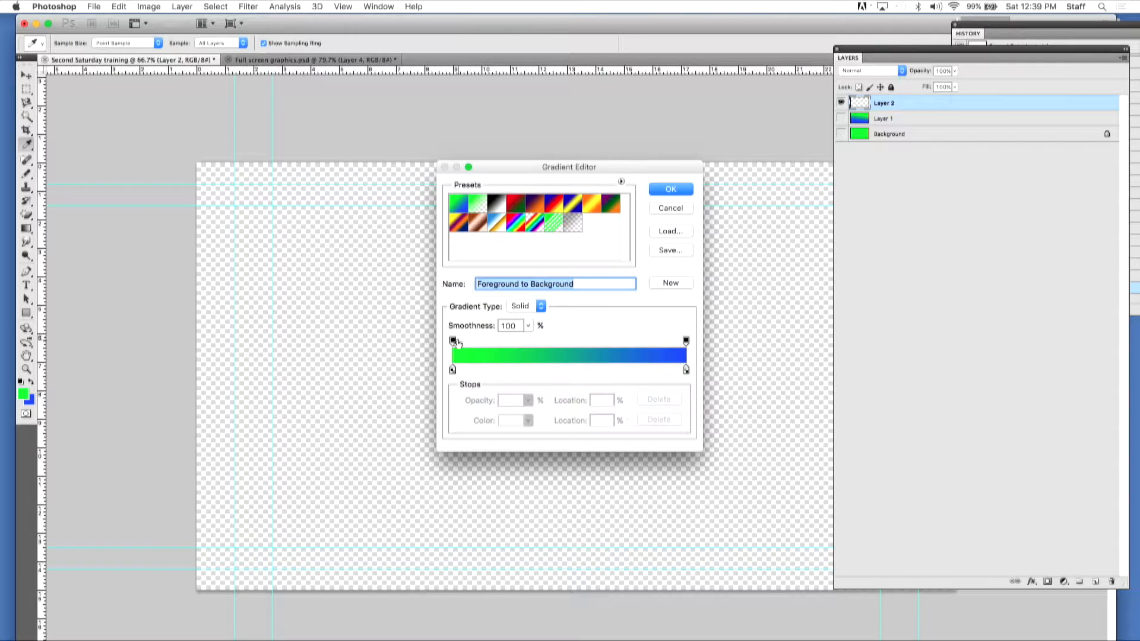
{"action": "left_click_drag", "start_coordinate": [452, 341], "coordinate": [557, 343]}
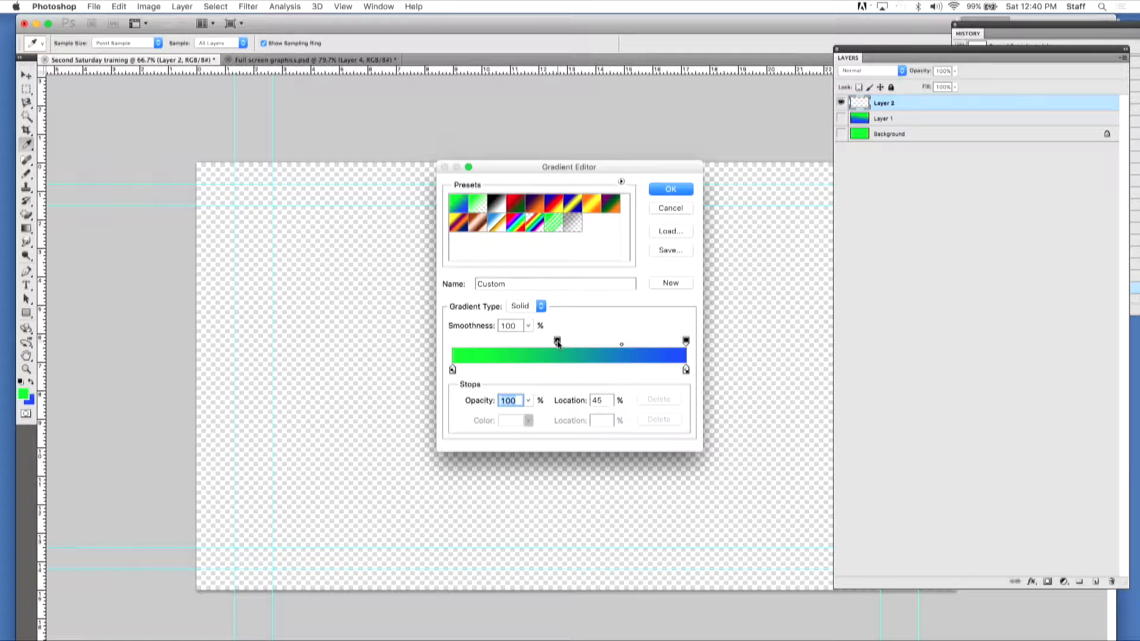
{"action": "left_click", "coordinate": [685, 370]}
{"action": "left_click_drag", "start_coordinate": [685, 371], "coordinate": [645, 370]}
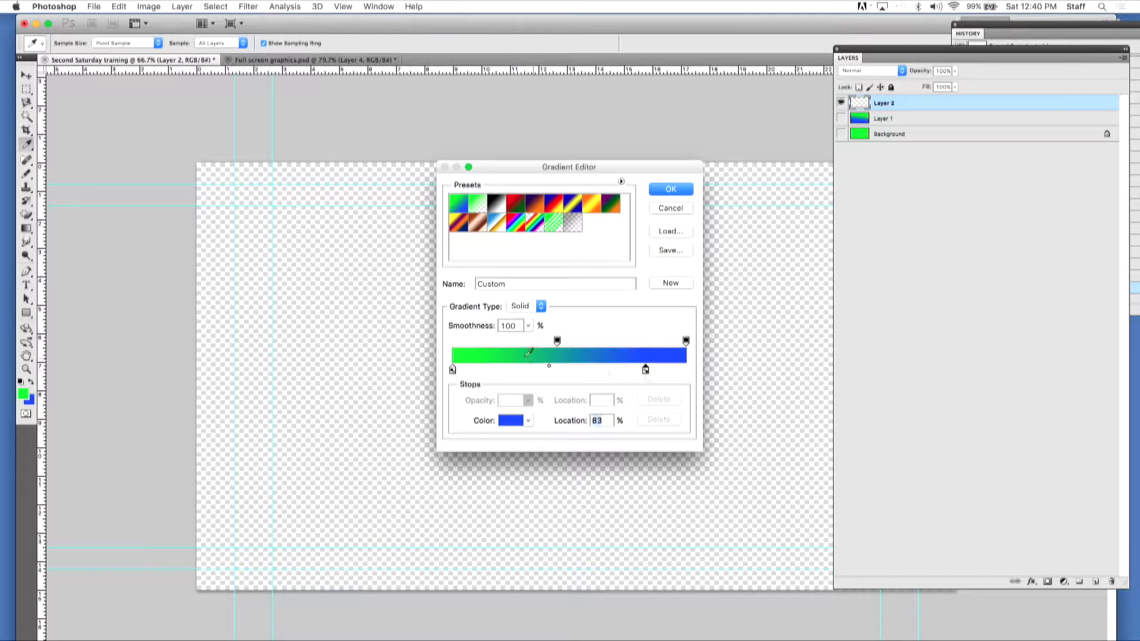
Step: Add a magenta (f50cdc) colour stop at 55% in the custom gradient
{"action": "double_click", "coordinate": [580, 371]}
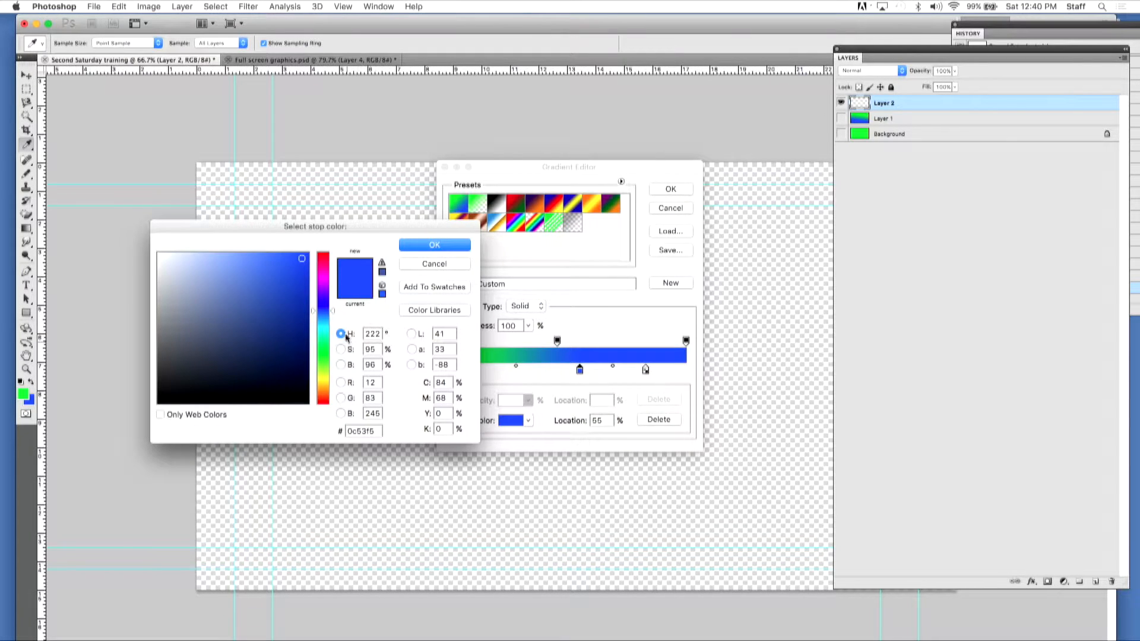
{"action": "left_click", "coordinate": [323, 274]}
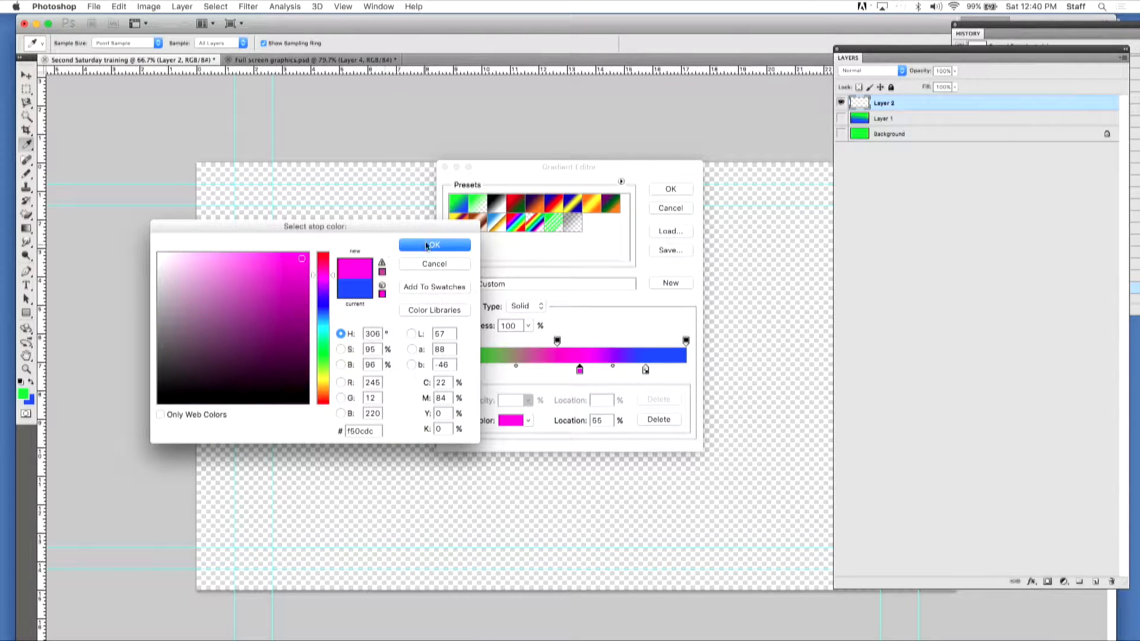
{"action": "left_click", "coordinate": [432, 245]}
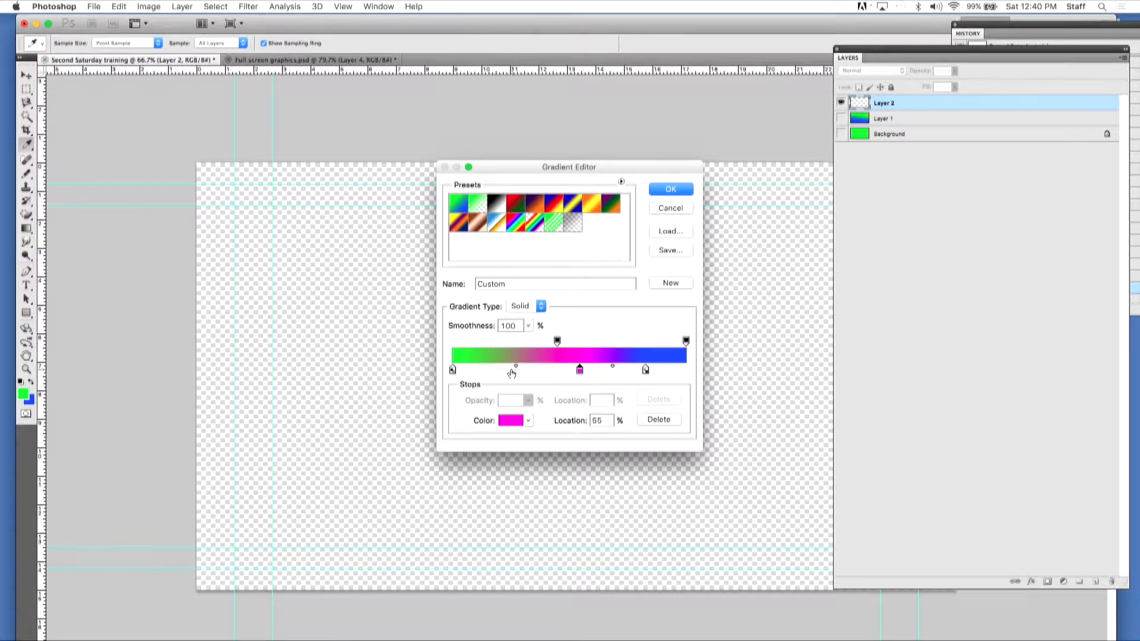
Step: Add a cyan colour stop at 24% and apply the custom gradient
{"action": "left_click", "coordinate": [509, 372]}
{"action": "double_click", "coordinate": [508, 370]}
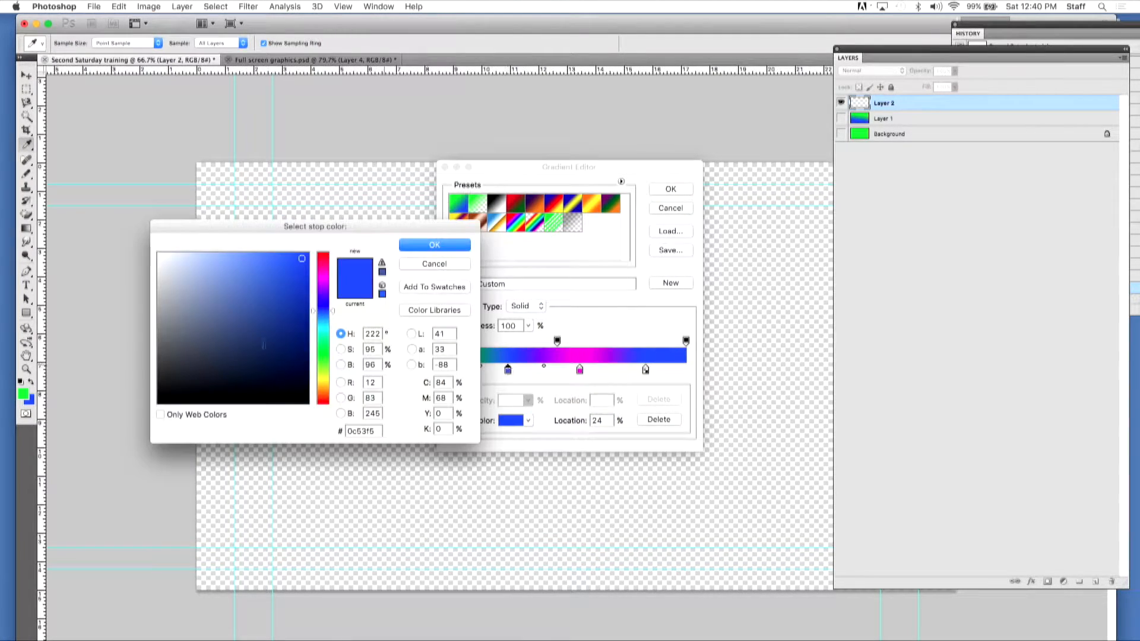
{"action": "left_click", "coordinate": [326, 330]}
{"action": "left_click", "coordinate": [433, 247]}
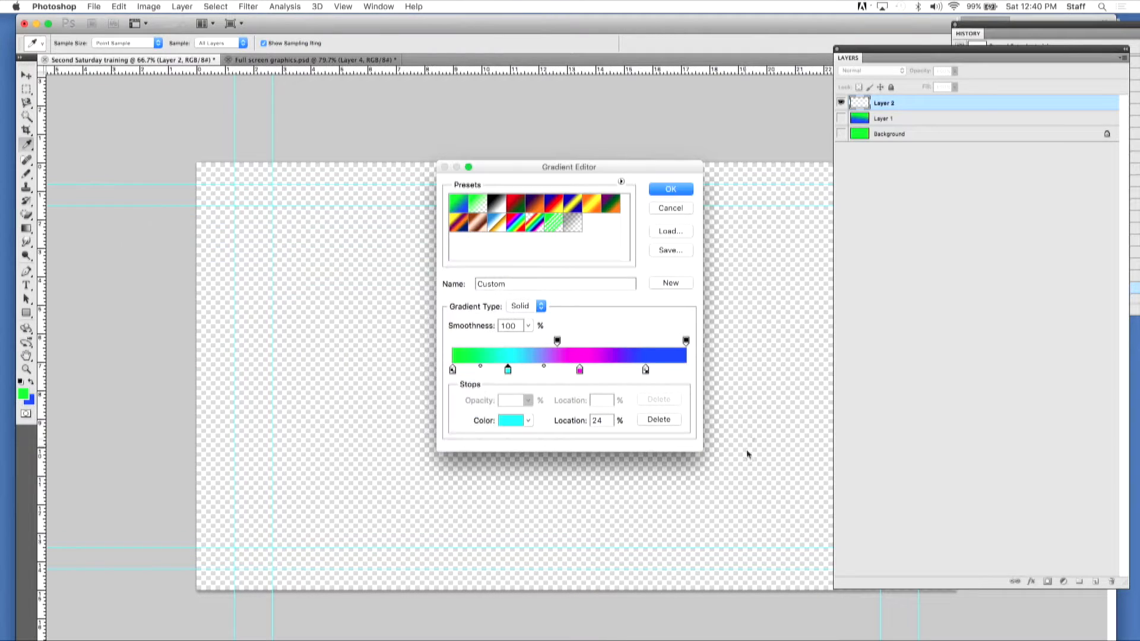
{"action": "left_click", "coordinate": [671, 189]}
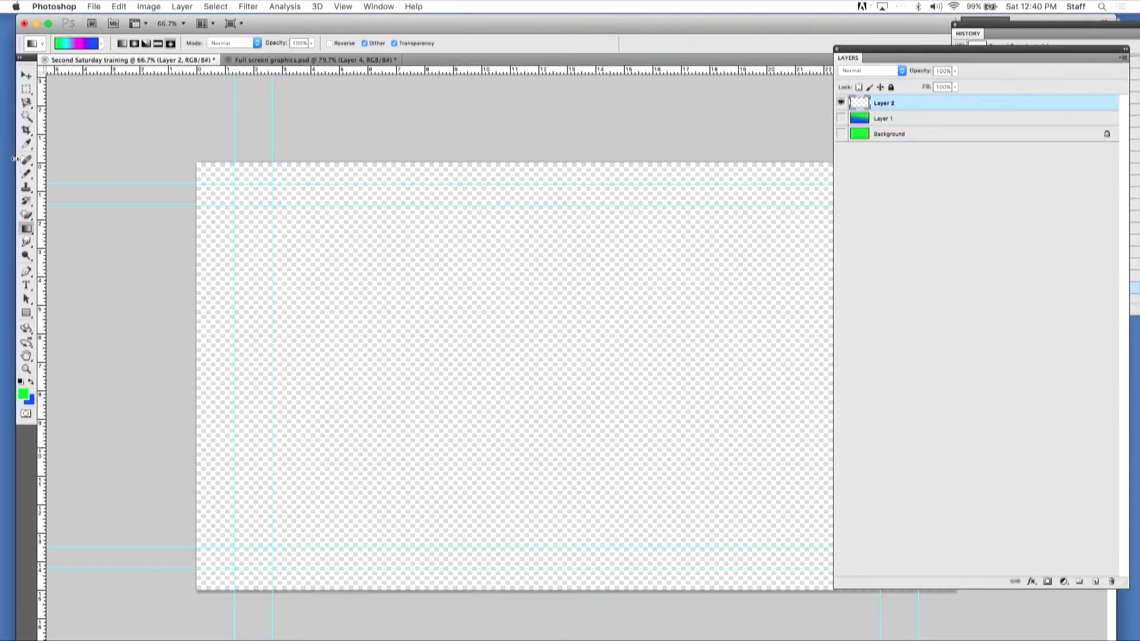
Step: Try the custom gradient on Layer 2 in the diamond style and at different angles in the reflected style, undoing each fill
{"action": "left_click_drag", "start_coordinate": [318, 358], "coordinate": [843, 359]}
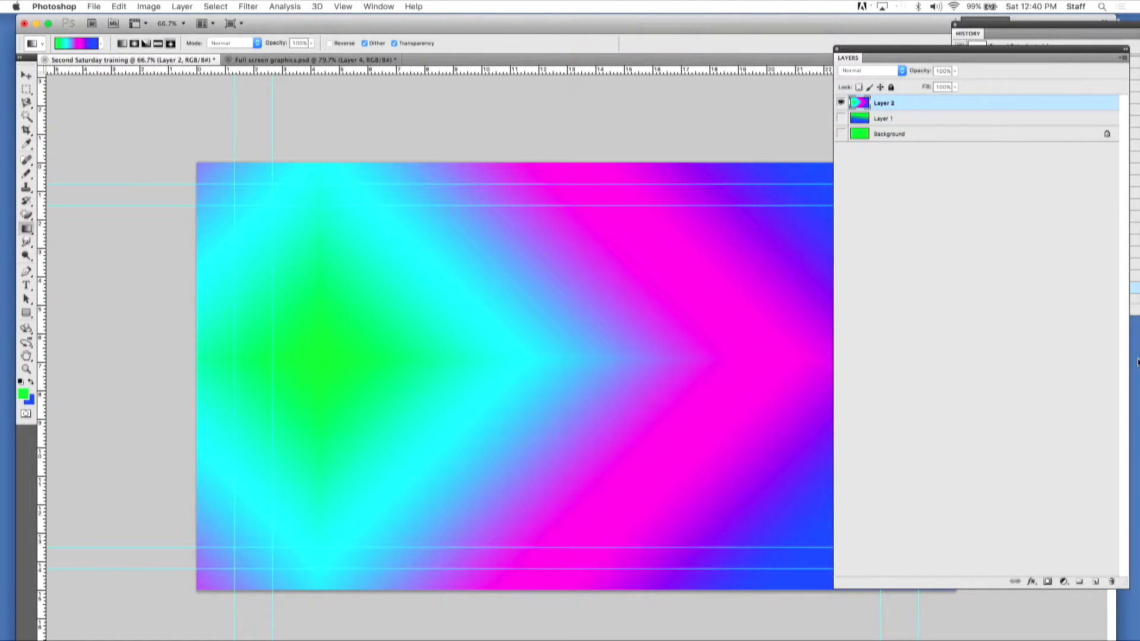
{"action": "key", "text": "super+z"}
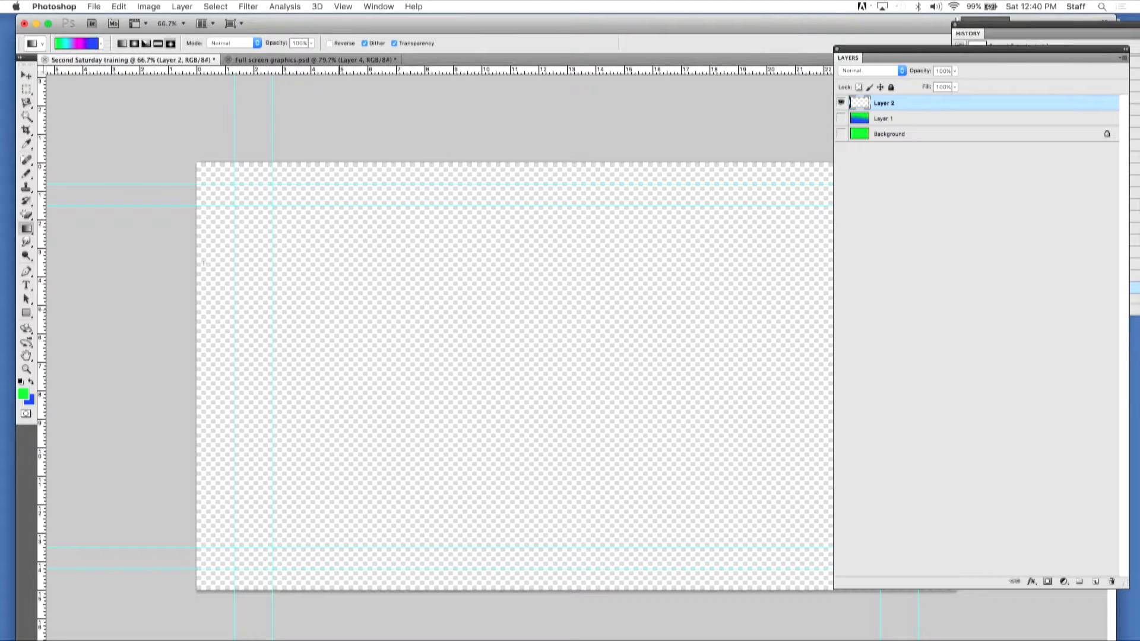
{"action": "left_click", "coordinate": [158, 43]}
{"action": "left_click_drag", "start_coordinate": [451, 238], "coordinate": [418, 449]}
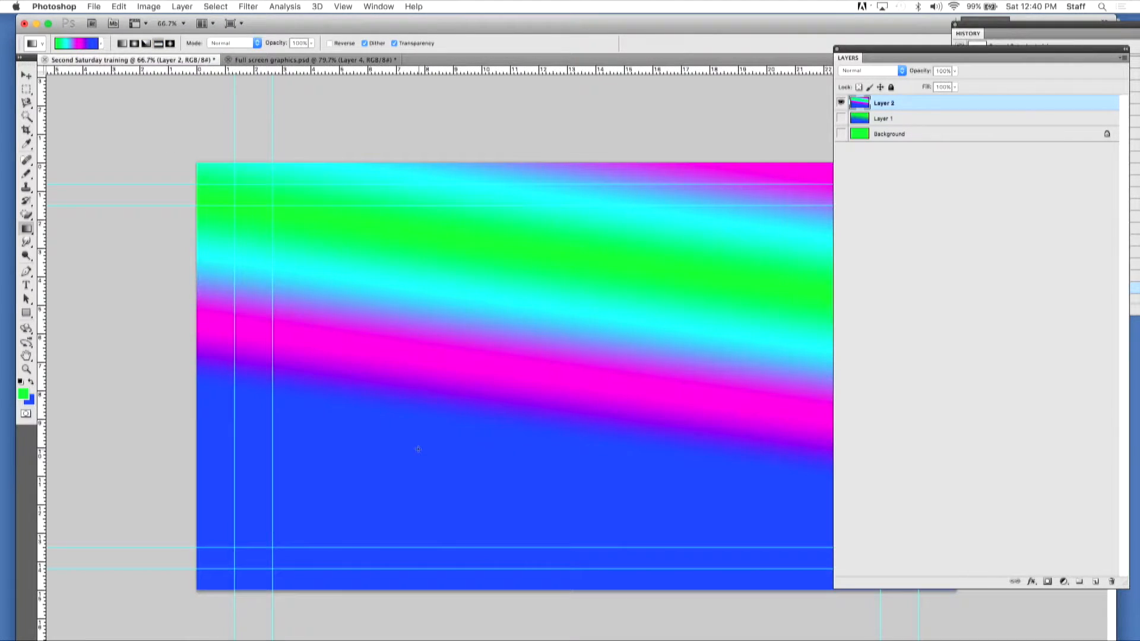
{"action": "key", "text": "super+z"}
{"action": "left_click_drag", "start_coordinate": [455, 355], "coordinate": [454, 433]}
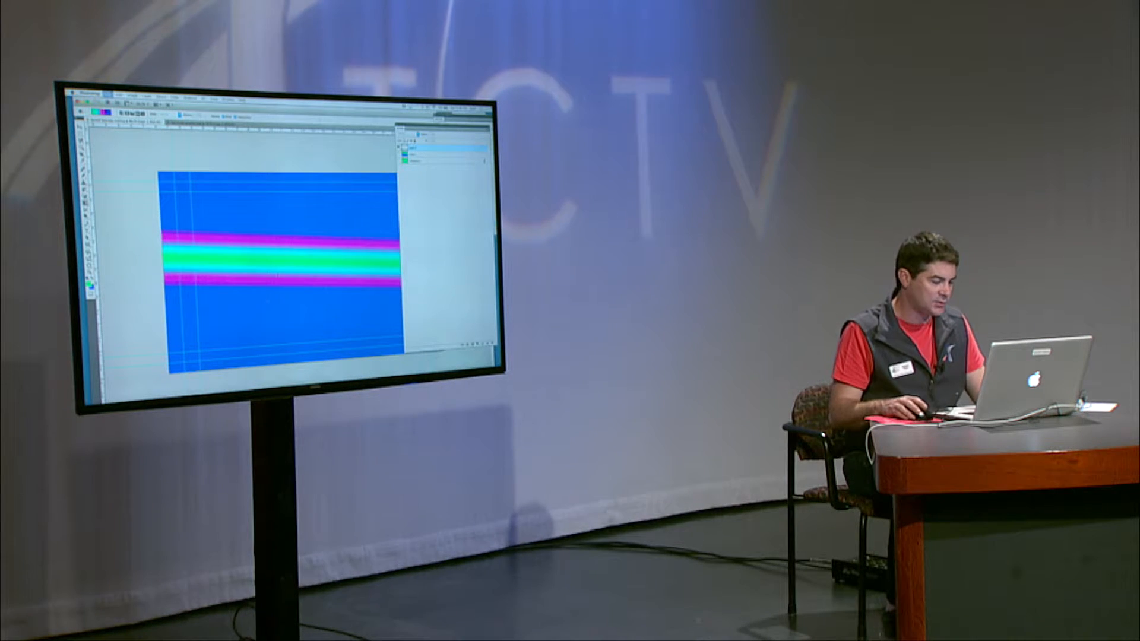
{"action": "key", "text": "super+s"}
{"action": "key", "text": "Escape"}
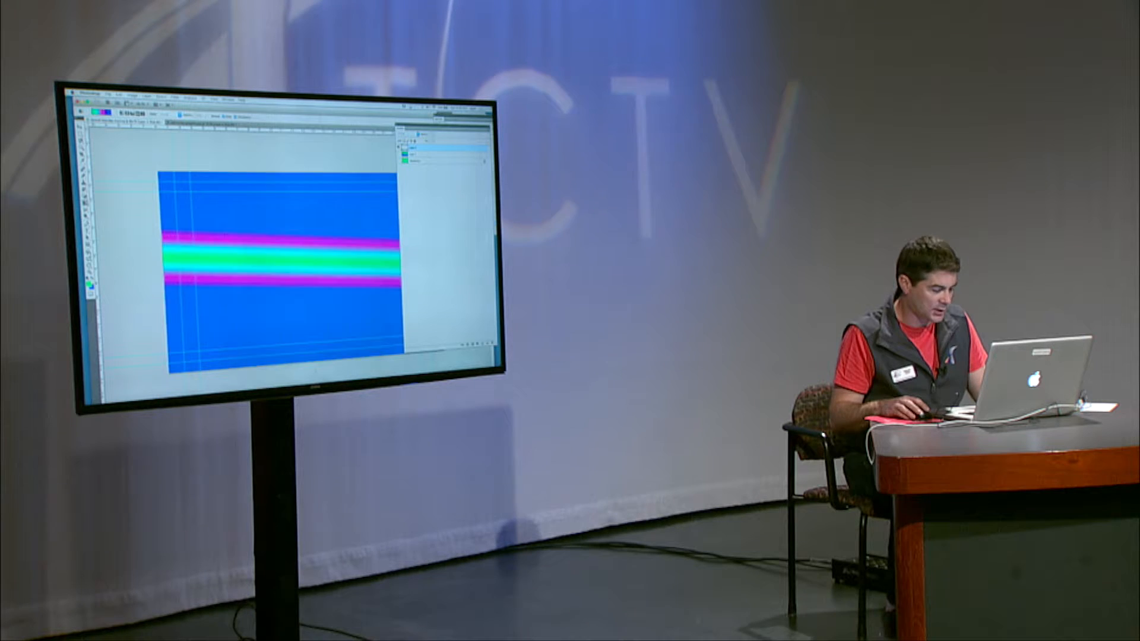
{"action": "key", "text": "super+z"}
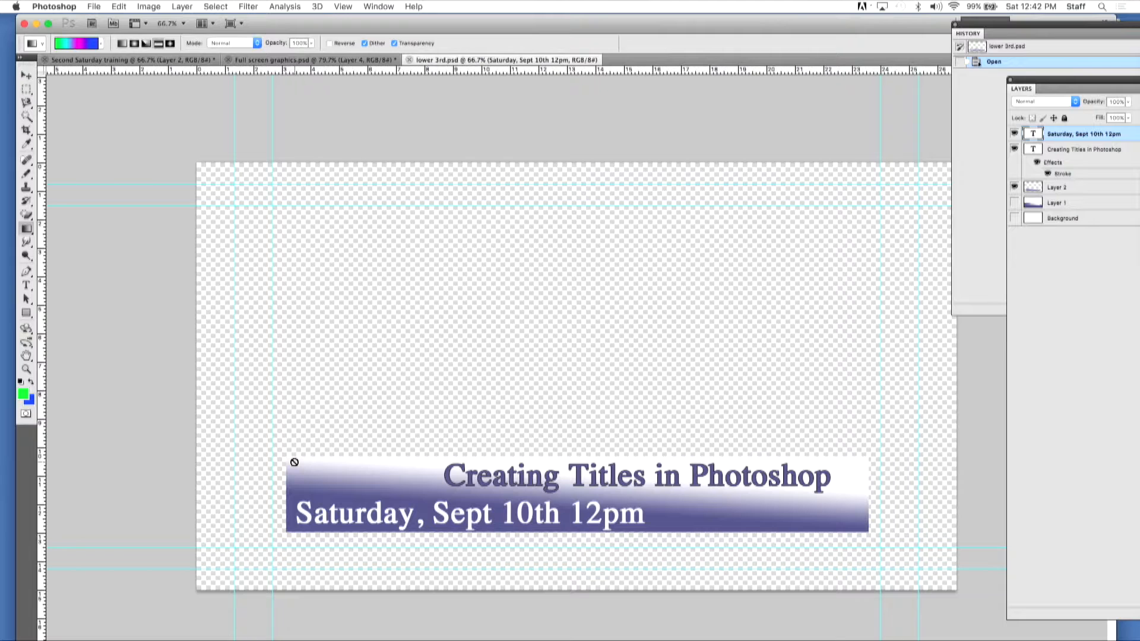
Step: Bring the Layers panel of lower 3rd.psd fully into view and toggle each of the two title text layers off and on
{"action": "left_click_drag", "start_coordinate": [1049, 80], "coordinate": [814, 69]}
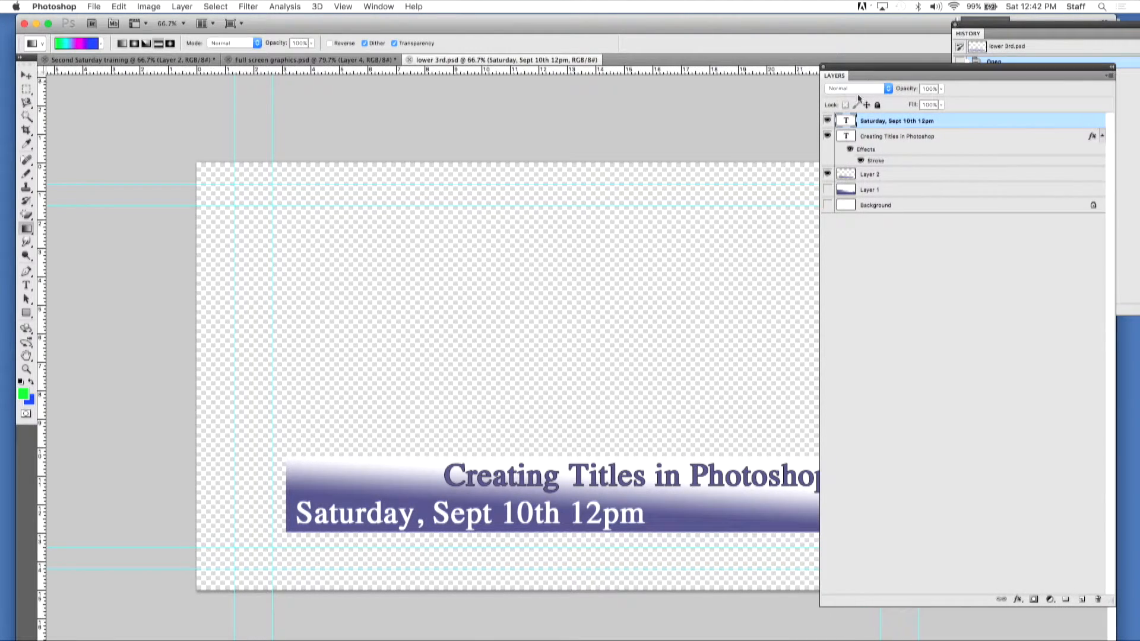
{"action": "left_click", "coordinate": [828, 120]}
{"action": "left_click", "coordinate": [828, 121]}
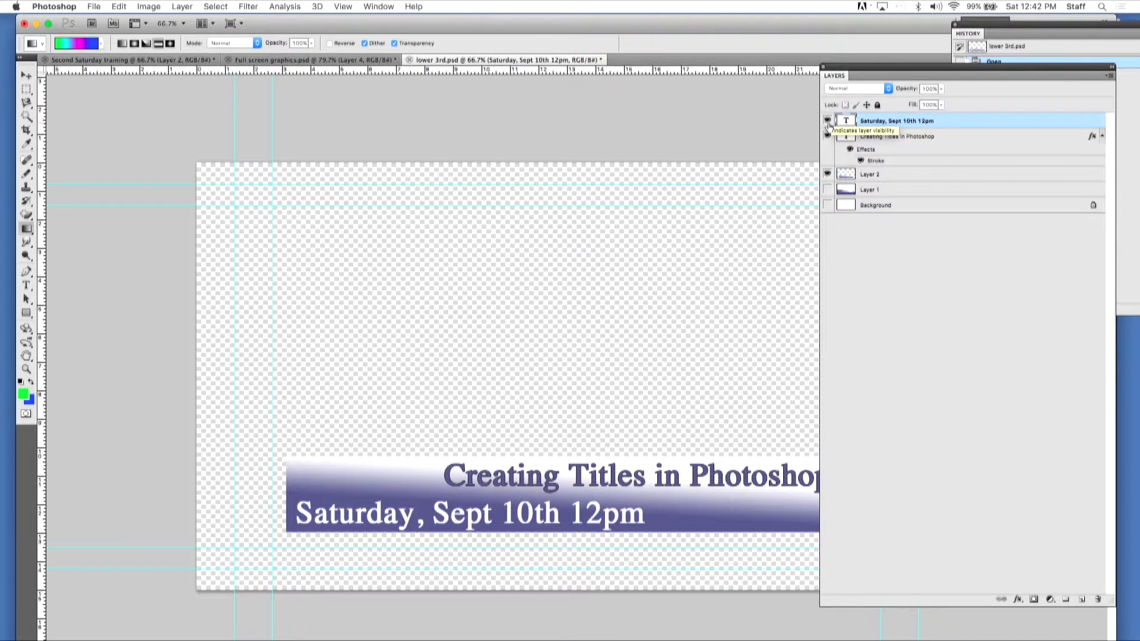
{"action": "left_click", "coordinate": [827, 136]}
{"action": "left_click", "coordinate": [827, 136]}
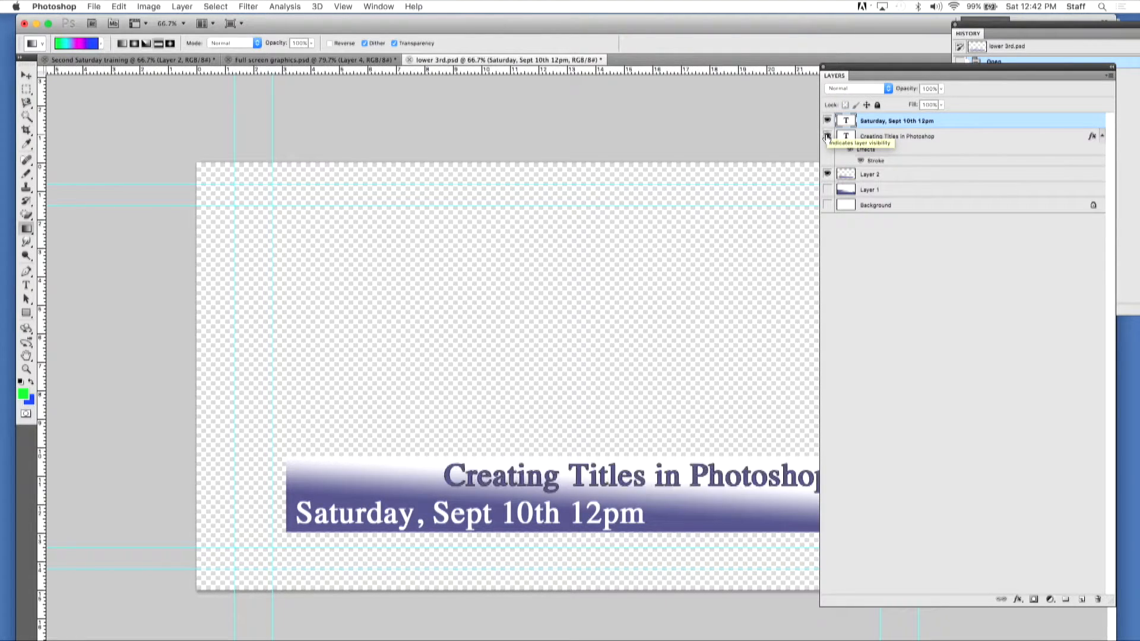
Step: Toggle the visibility of Layer 2, Layer 1 and the Background one by one, restoring each layer's original state
{"action": "left_click", "coordinate": [827, 174]}
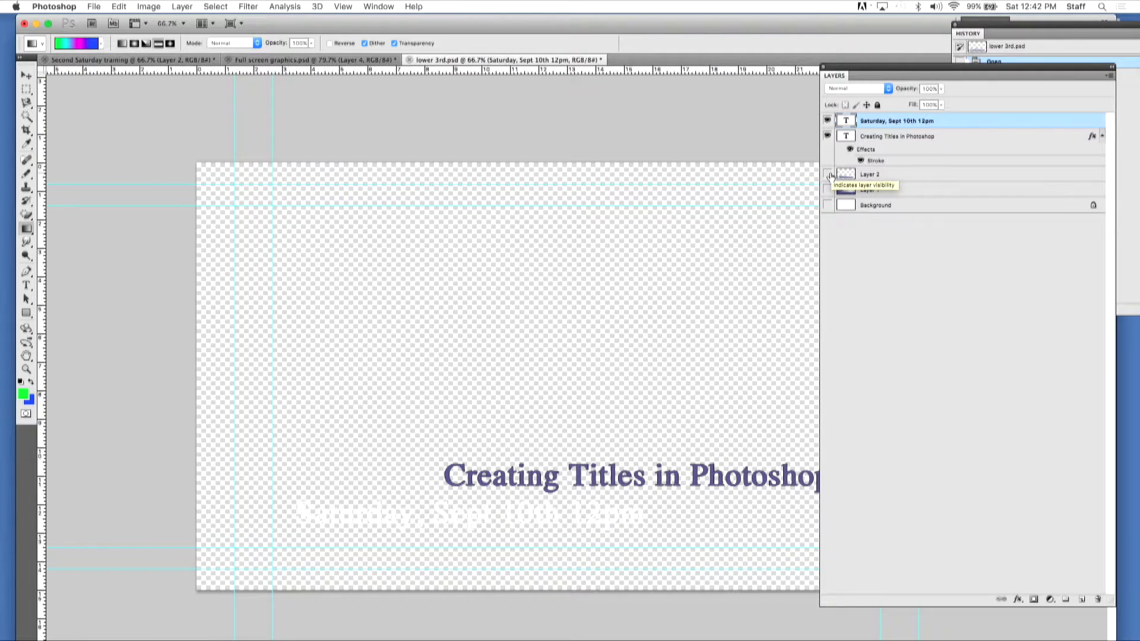
{"action": "left_click", "coordinate": [827, 174]}
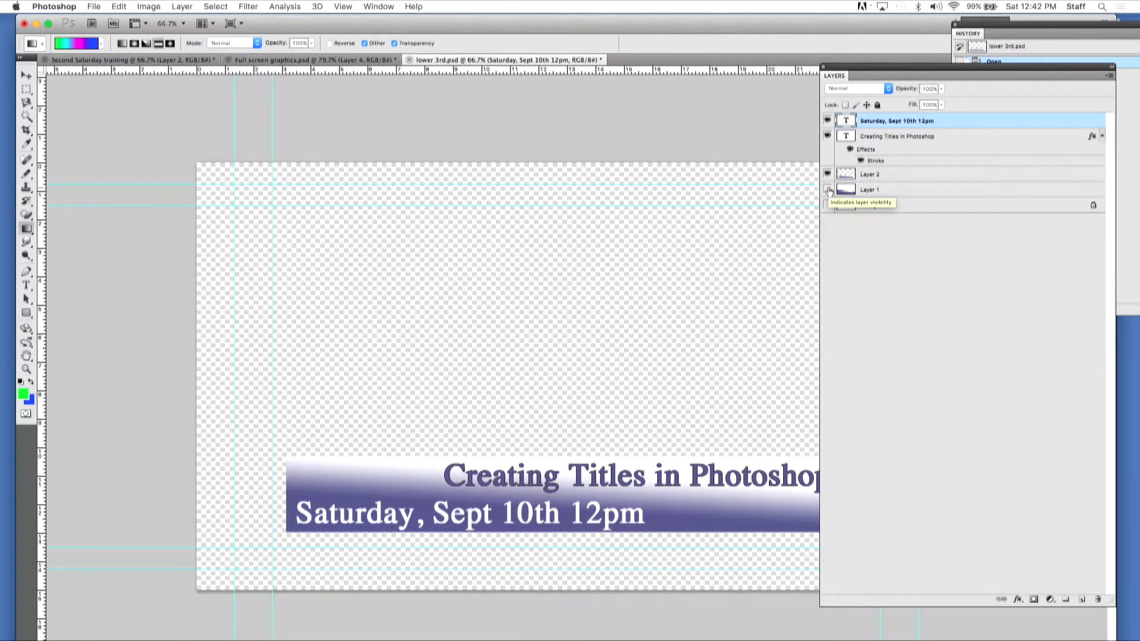
{"action": "left_click", "coordinate": [828, 190]}
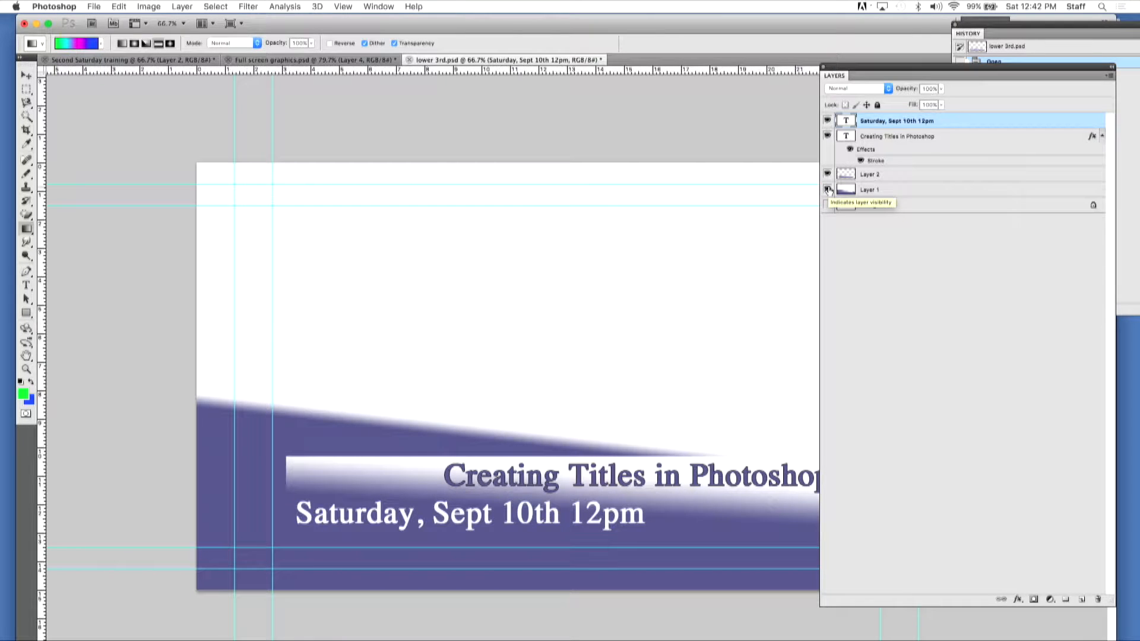
{"action": "left_click", "coordinate": [828, 190]}
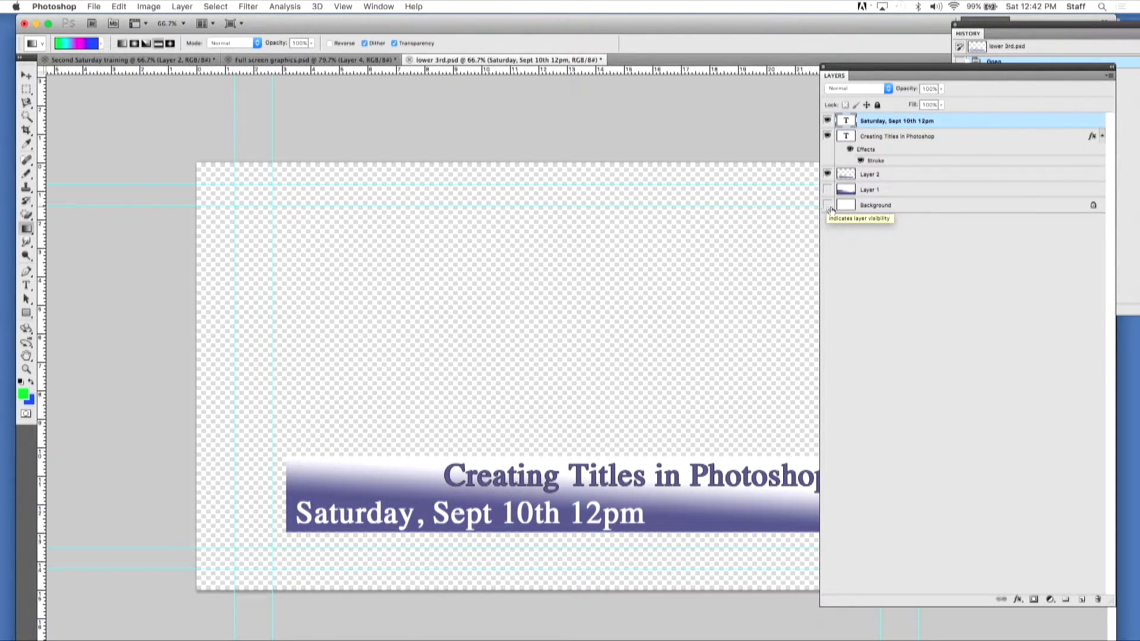
{"action": "left_click", "coordinate": [893, 206]}
{"action": "left_click", "coordinate": [827, 205]}
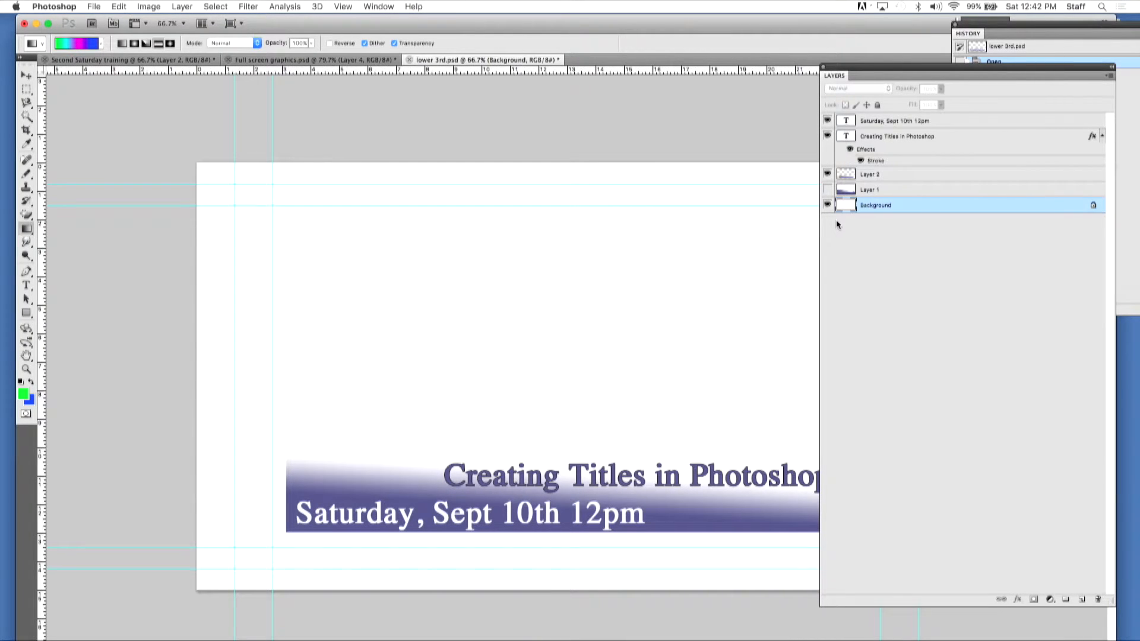
{"action": "left_click", "coordinate": [827, 205]}
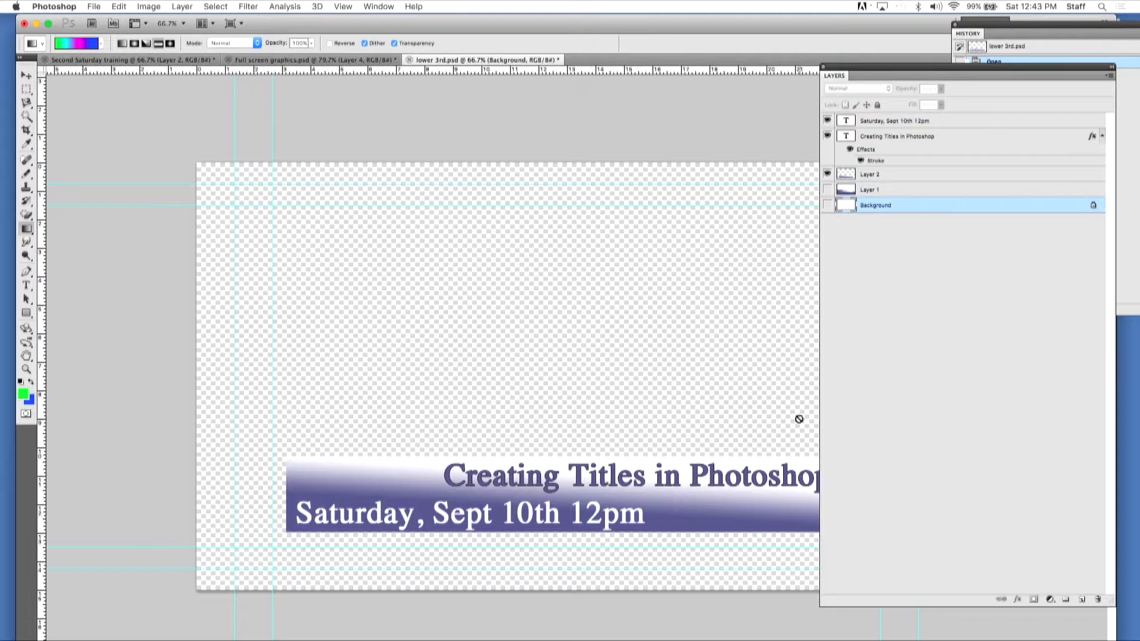
Step: In the Second Saturday training document, draw a wide rectangular marquee across the lower third, between the inner vertical guides and down to the inner bottom guide
{"action": "left_click", "coordinate": [124, 60]}
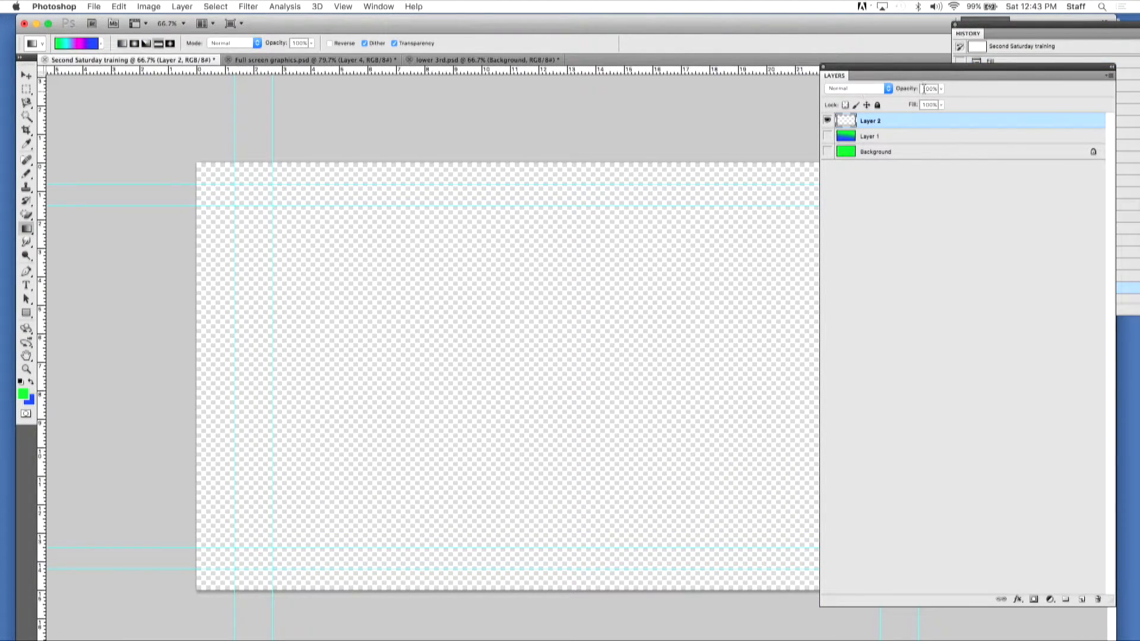
{"action": "left_click_drag", "start_coordinate": [915, 73], "coordinate": [1067, 65]}
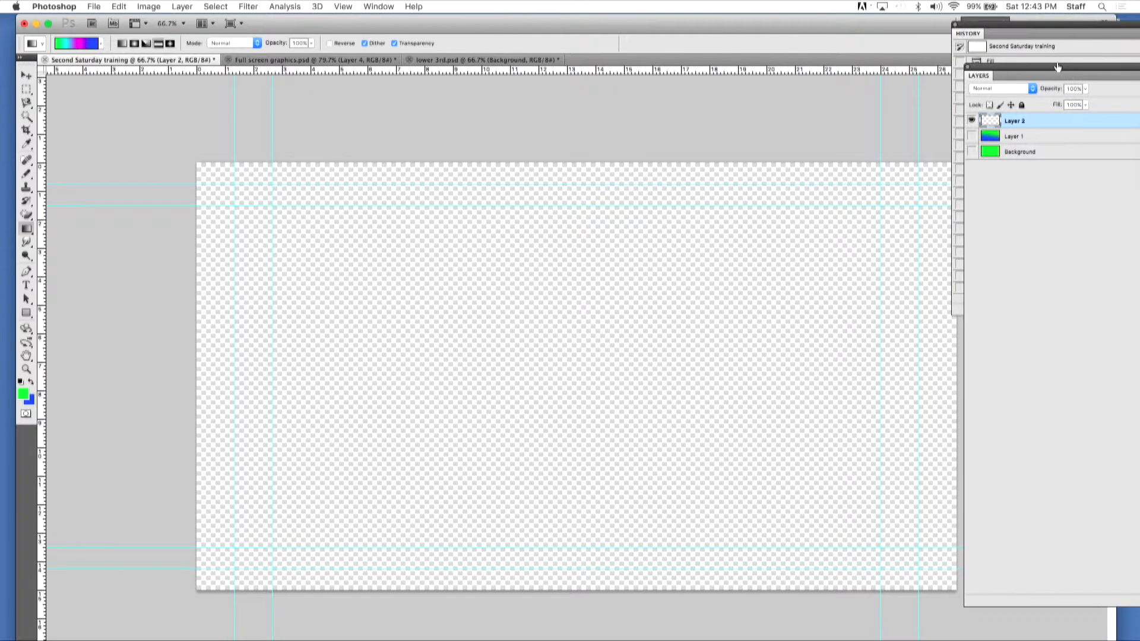
{"action": "left_click", "coordinate": [28, 89]}
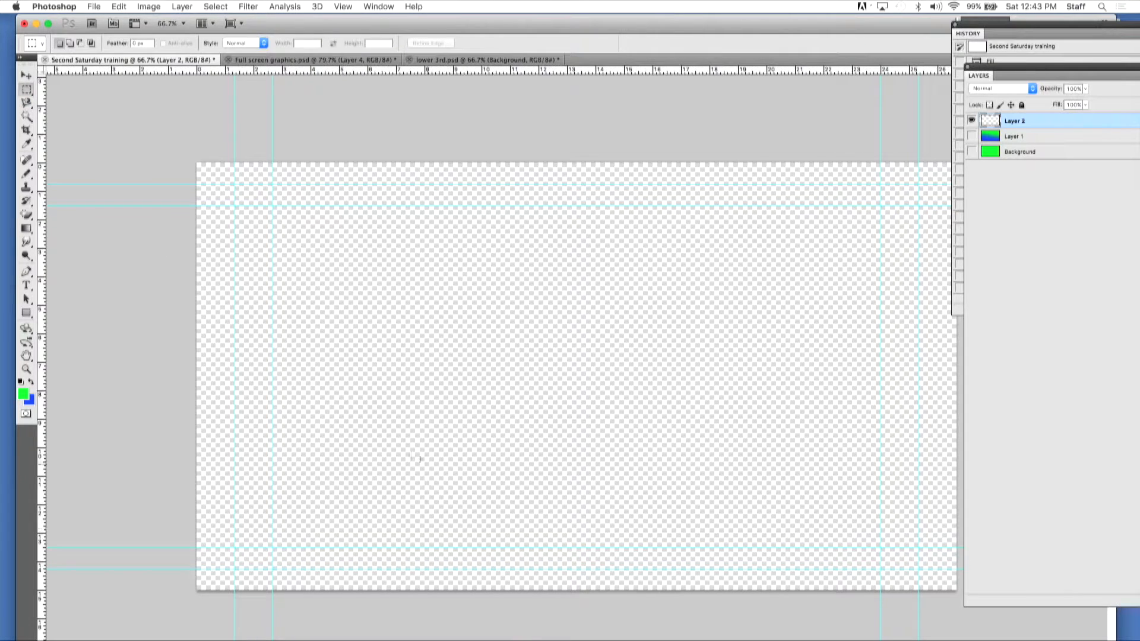
{"action": "left_click", "coordinate": [29, 89]}
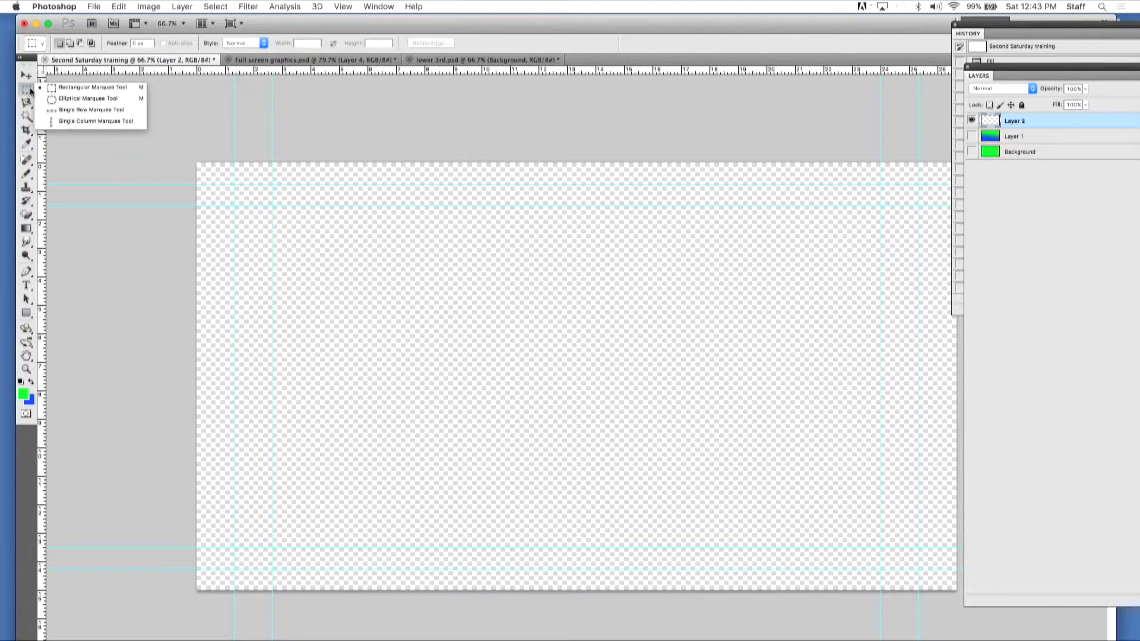
{"action": "left_click", "coordinate": [69, 88]}
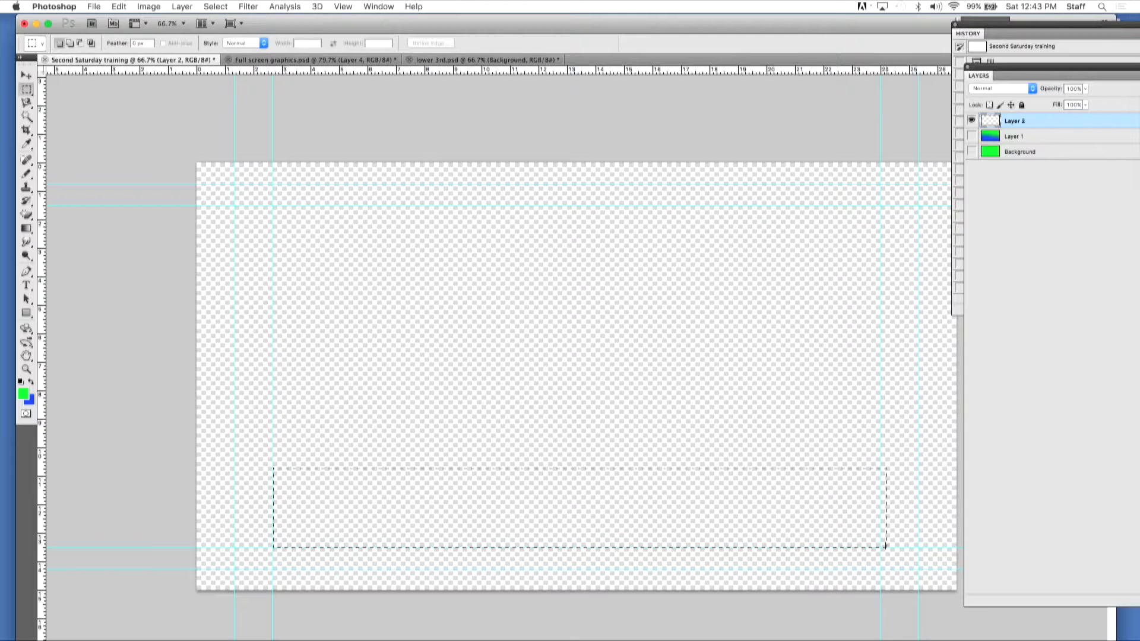
{"action": "left_click_drag", "start_coordinate": [885, 545], "coordinate": [886, 547]}
Step: Switch to the Brush tool and increase the size of a hard round brush
{"action": "left_click", "coordinate": [26, 202]}
{"action": "left_click", "coordinate": [31, 206]}
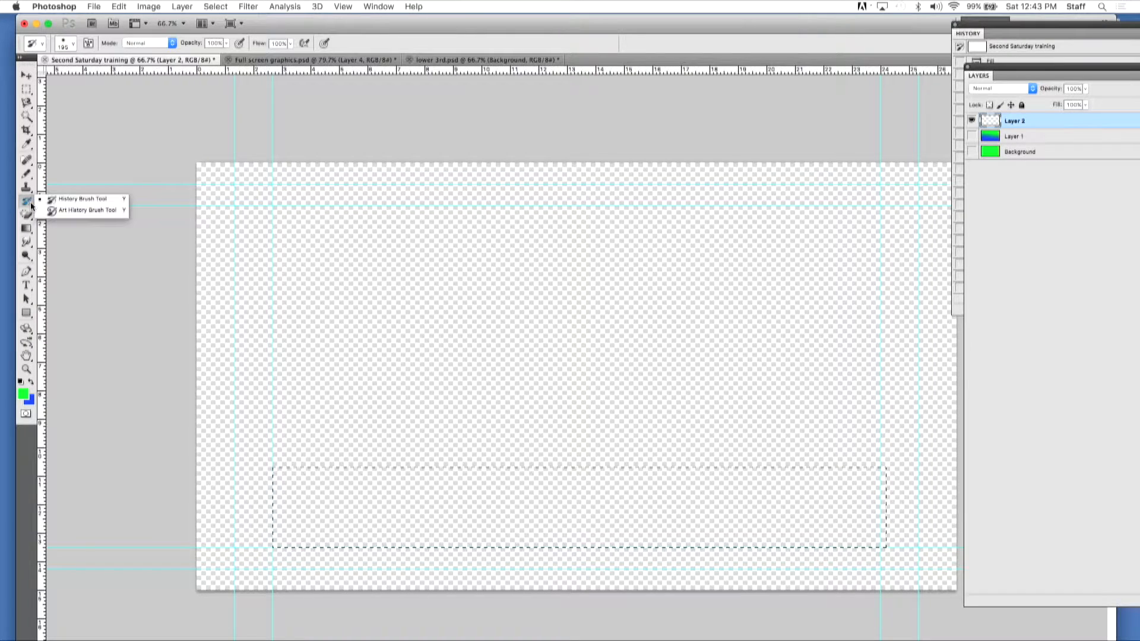
{"action": "left_click", "coordinate": [27, 187]}
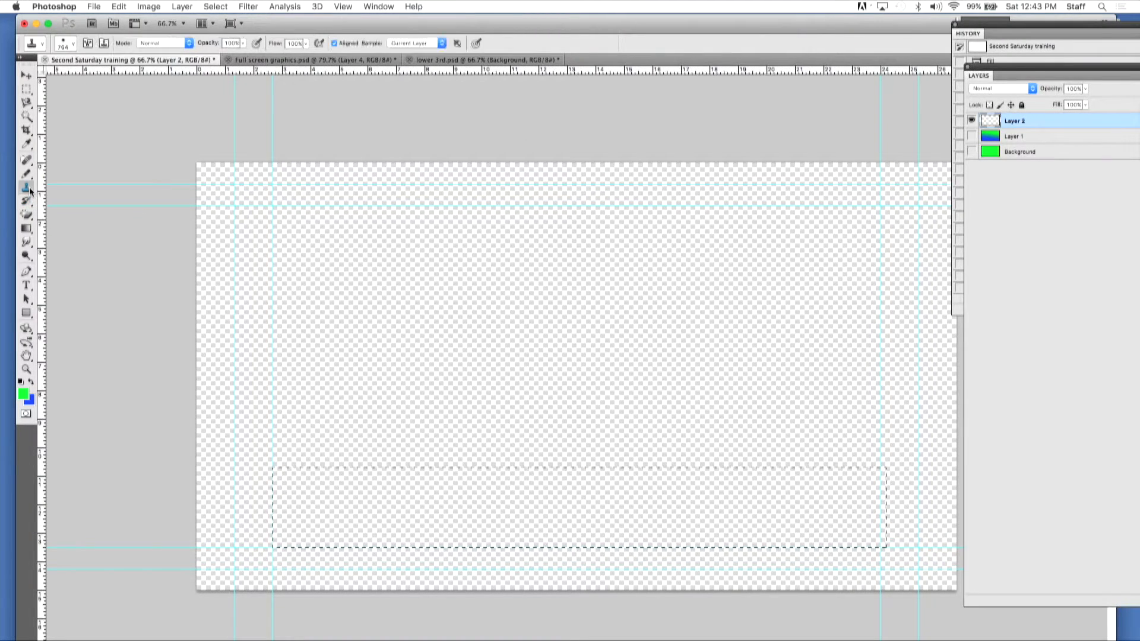
{"action": "left_click", "coordinate": [30, 187]}
{"action": "left_click", "coordinate": [30, 173]}
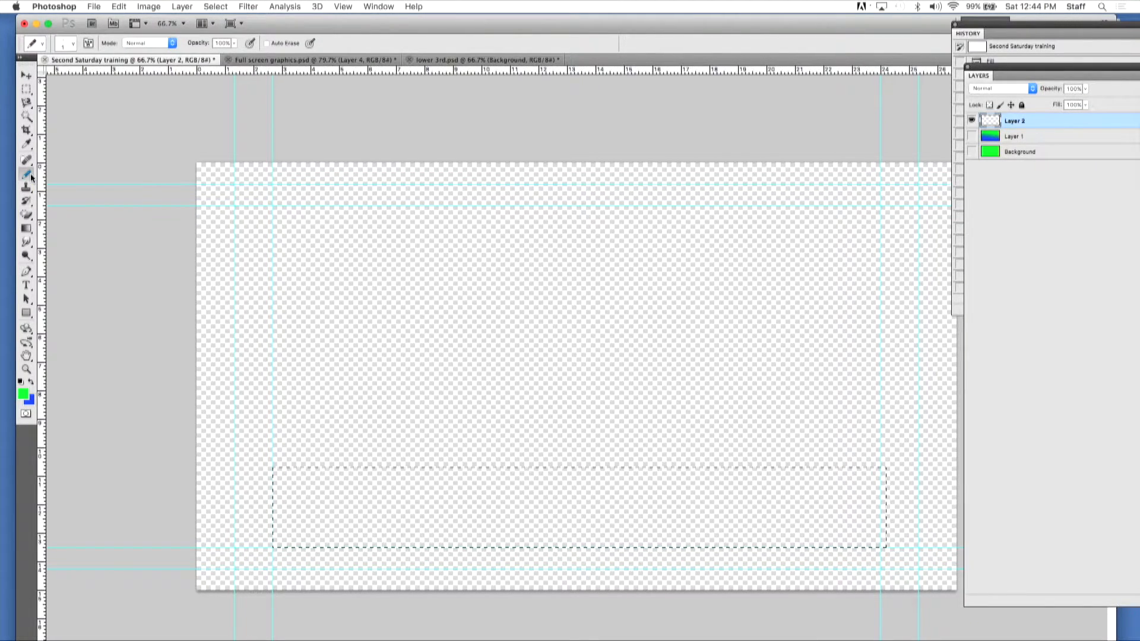
{"action": "left_click", "coordinate": [30, 176]}
{"action": "left_click", "coordinate": [56, 173]}
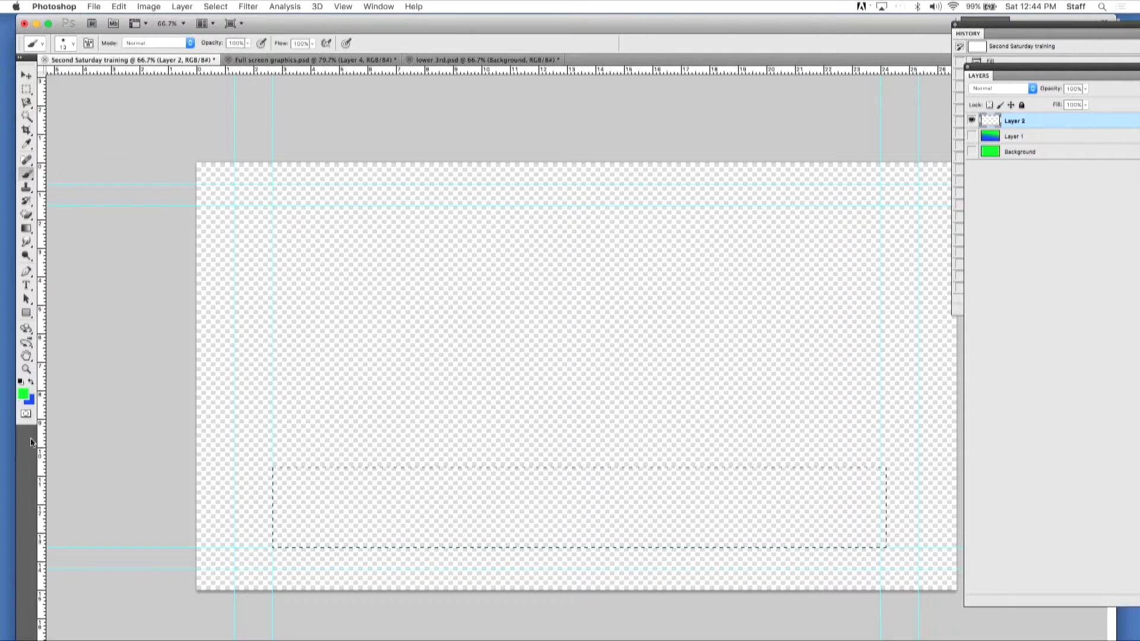
{"action": "left_click", "coordinate": [70, 45]}
{"action": "left_click", "coordinate": [96, 123]}
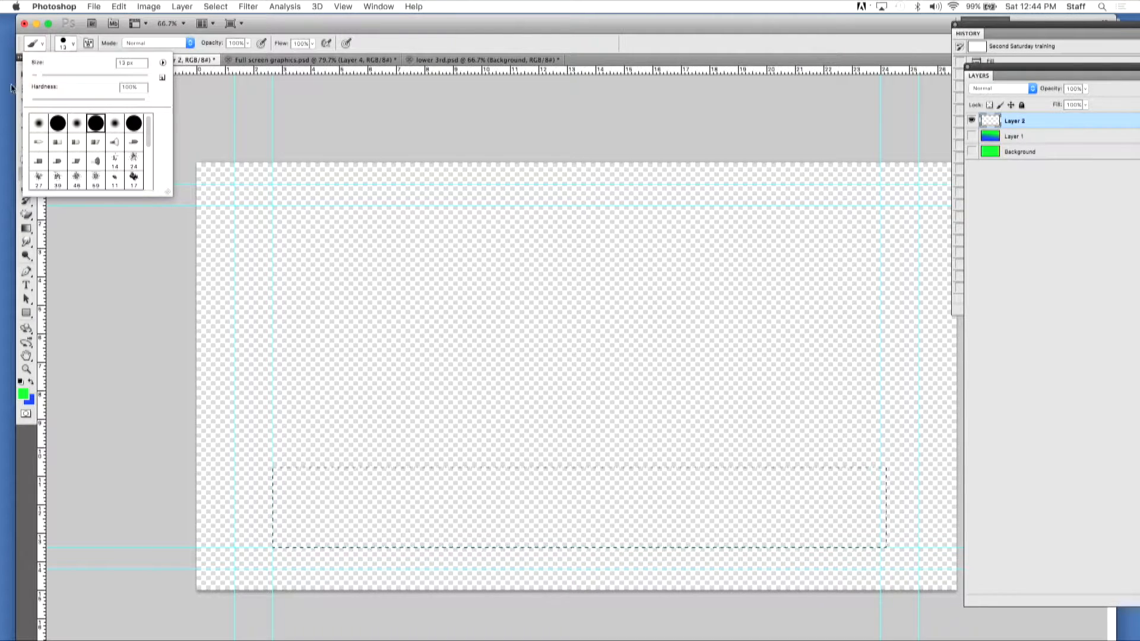
{"action": "left_click_drag", "start_coordinate": [39, 76], "coordinate": [53, 76]}
Step: Paint freehand green strokes across the marquee selection on Layer 2, trying outside it as well, and clear the paint
{"action": "mouse_move", "coordinate": [486, 312]}
{"action": "left_mouse_down"}
{"action": "mouse_move", "coordinate": [442, 339]}
{"action": "mouse_move", "coordinate": [654, 302]}
{"action": "mouse_move", "coordinate": [535, 322]}
{"action": "left_mouse_up"}
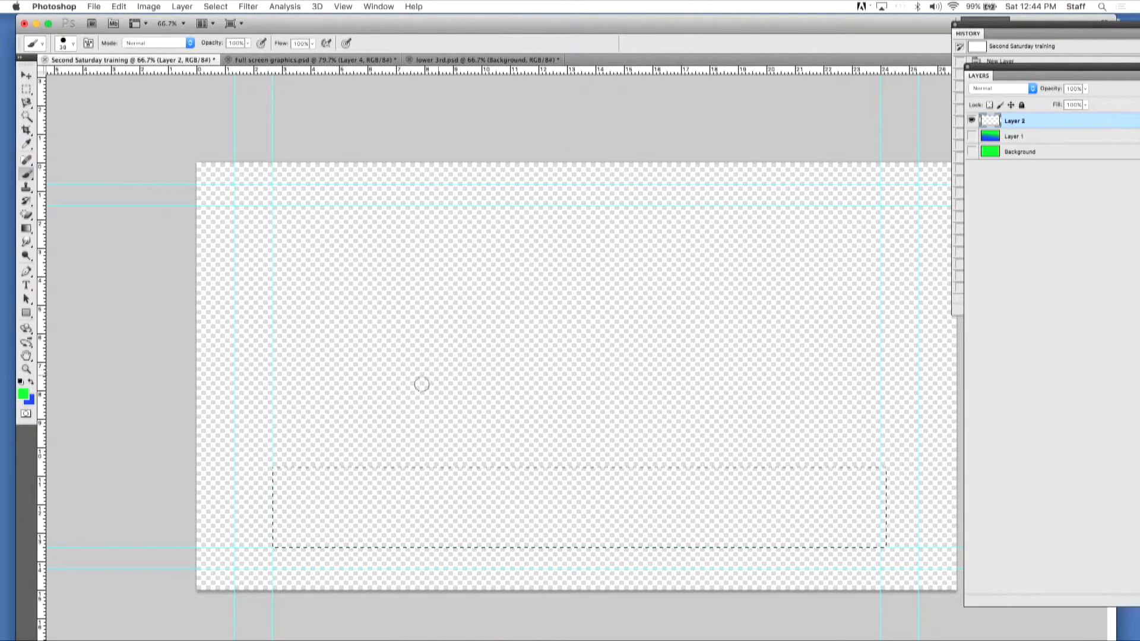
{"action": "left_click_drag", "start_coordinate": [273, 479], "coordinate": [351, 484]}
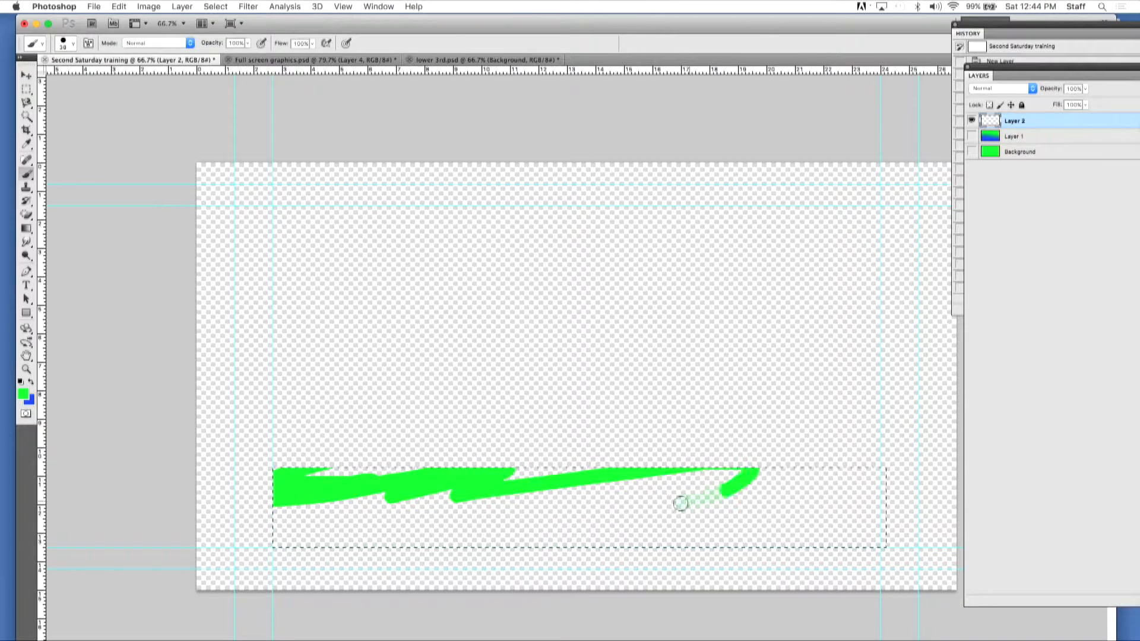
{"action": "mouse_move", "coordinate": [791, 489]}
{"action": "left_mouse_down"}
{"action": "mouse_move", "coordinate": [982, 533]}
{"action": "mouse_move", "coordinate": [629, 529]}
{"action": "left_mouse_up"}
{"action": "mouse_move", "coordinate": [434, 520]}
{"action": "left_mouse_down"}
{"action": "mouse_move", "coordinate": [366, 536]}
{"action": "mouse_move", "coordinate": [150, 548]}
{"action": "mouse_move", "coordinate": [415, 553]}
{"action": "mouse_move", "coordinate": [321, 537]}
{"action": "left_mouse_up"}
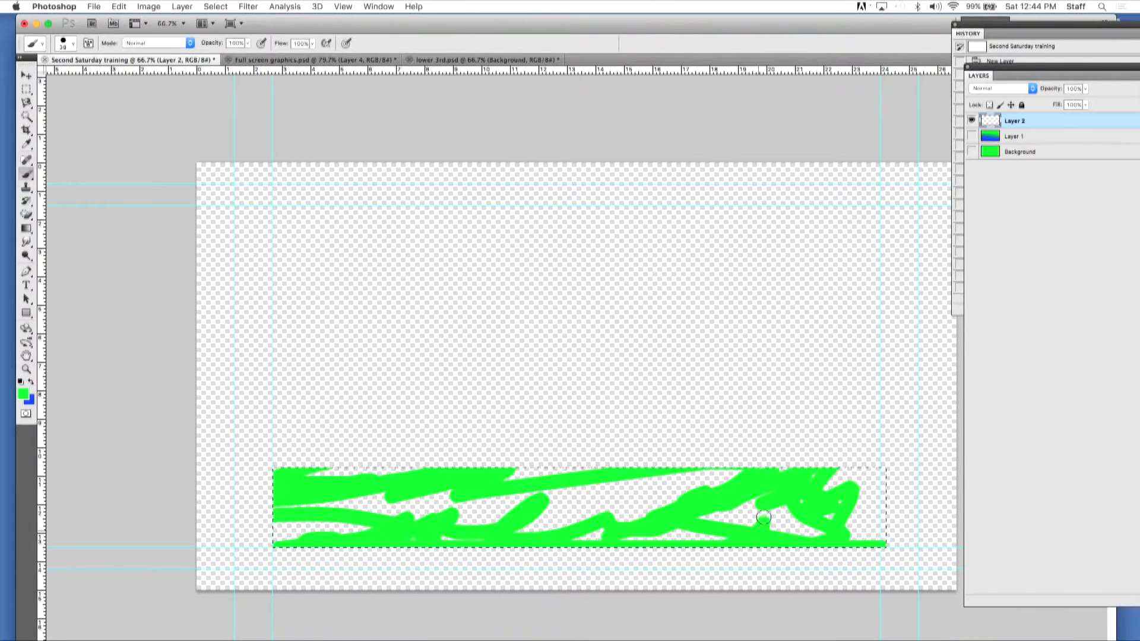
{"action": "mouse_move", "coordinate": [758, 539]}
{"action": "left_mouse_down"}
{"action": "mouse_move", "coordinate": [754, 497]}
{"action": "mouse_move", "coordinate": [656, 484]}
{"action": "left_mouse_up"}
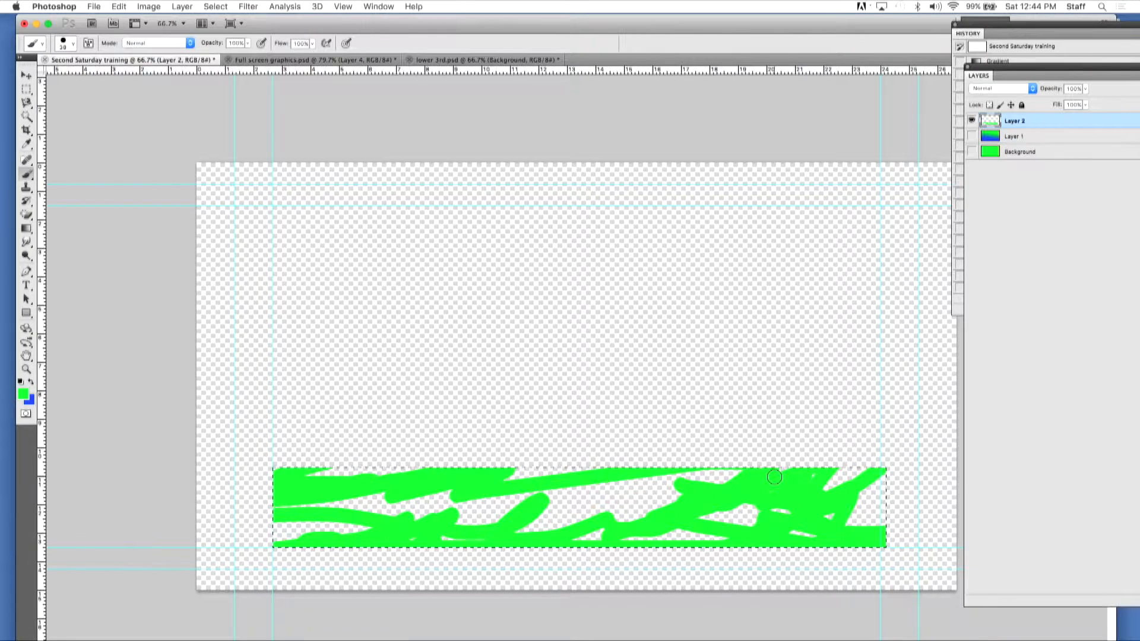
{"action": "key", "text": "Delete"}
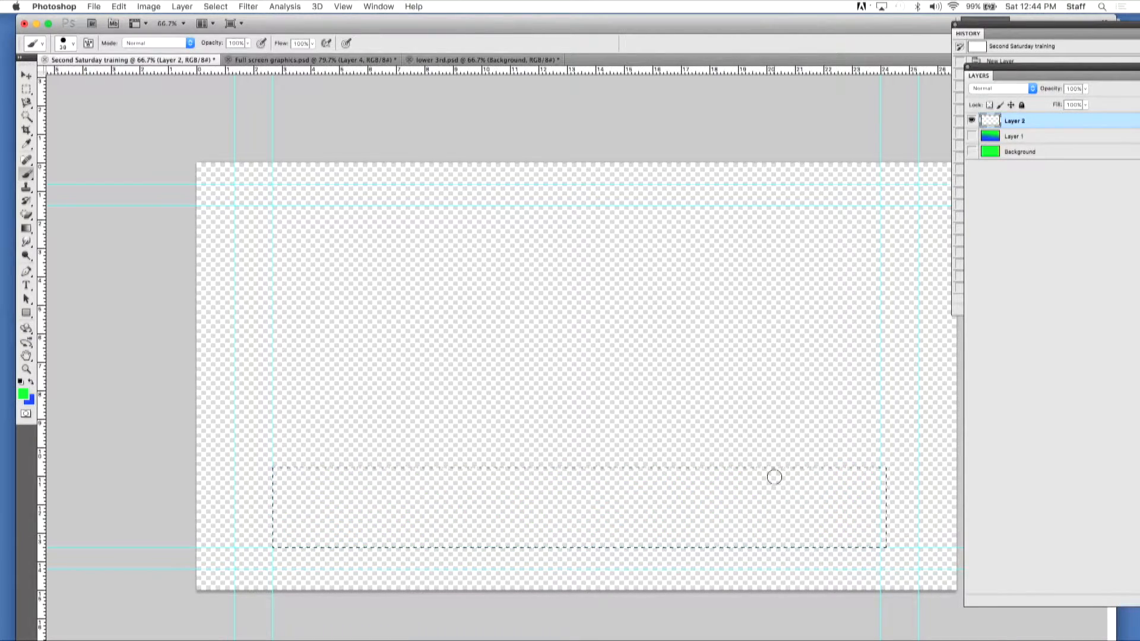
Step: Try the reflected custom gradient inside the marquee selection with a short and a long blend, undoing each fill
{"action": "left_click", "coordinate": [32, 228]}
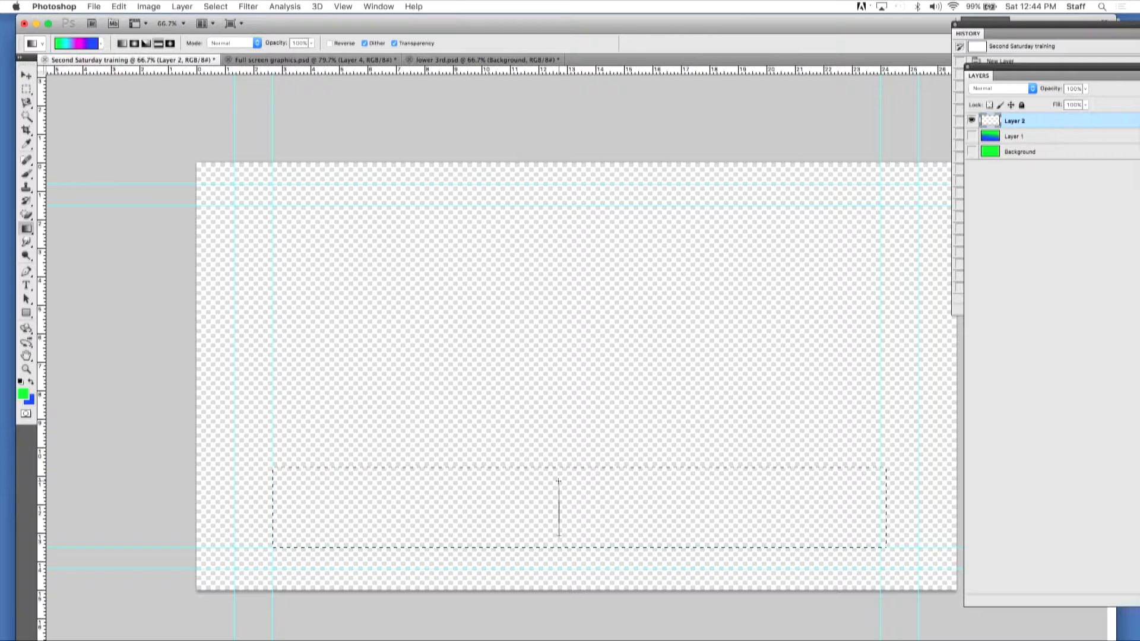
{"action": "left_click_drag", "start_coordinate": [558, 536], "coordinate": [557, 481]}
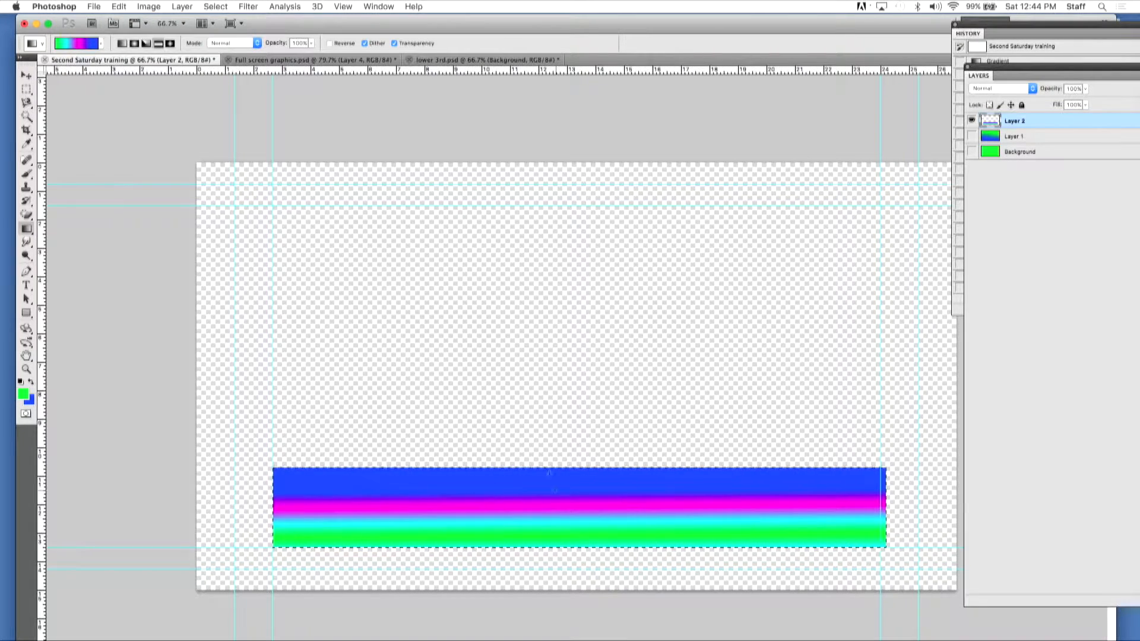
{"action": "key", "text": "super+z"}
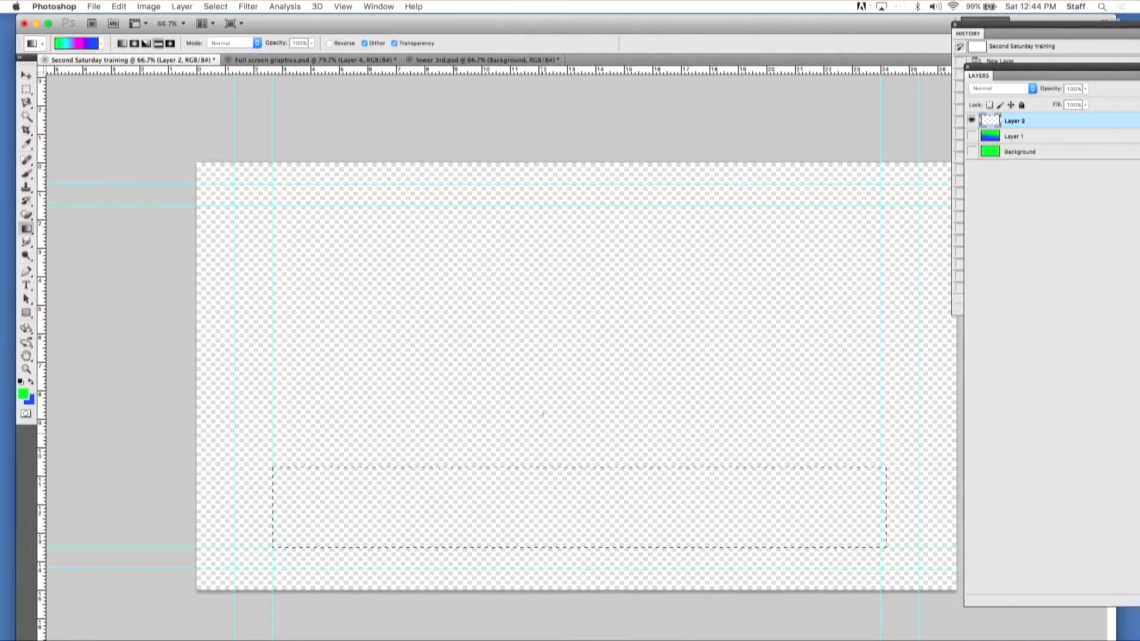
{"action": "left_click_drag", "start_coordinate": [578, 241], "coordinate": [560, 567]}
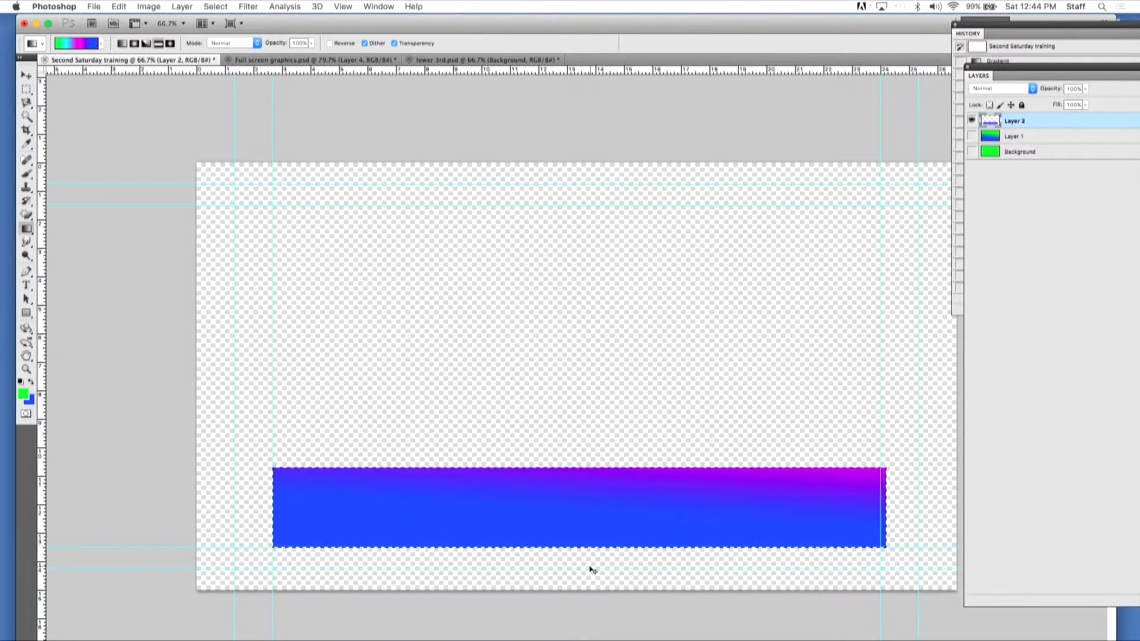
{"action": "key", "text": "super+z"}
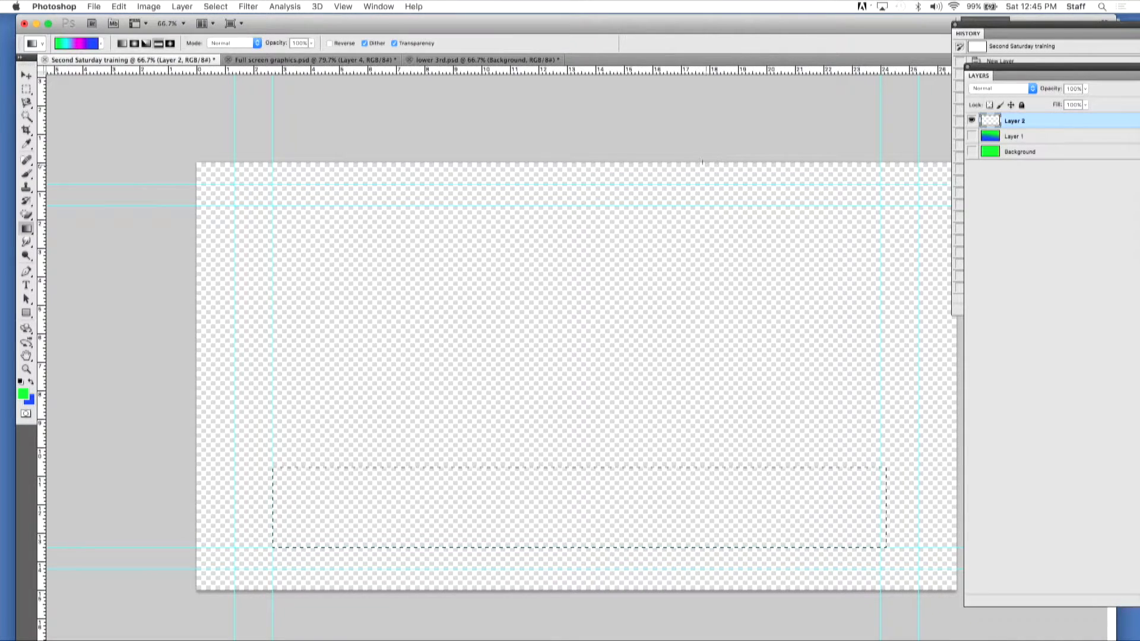
Step: Draw a wavy freehand selection across the lower third of the canvas with the standard Lasso tool
{"action": "left_click", "coordinate": [29, 104]}
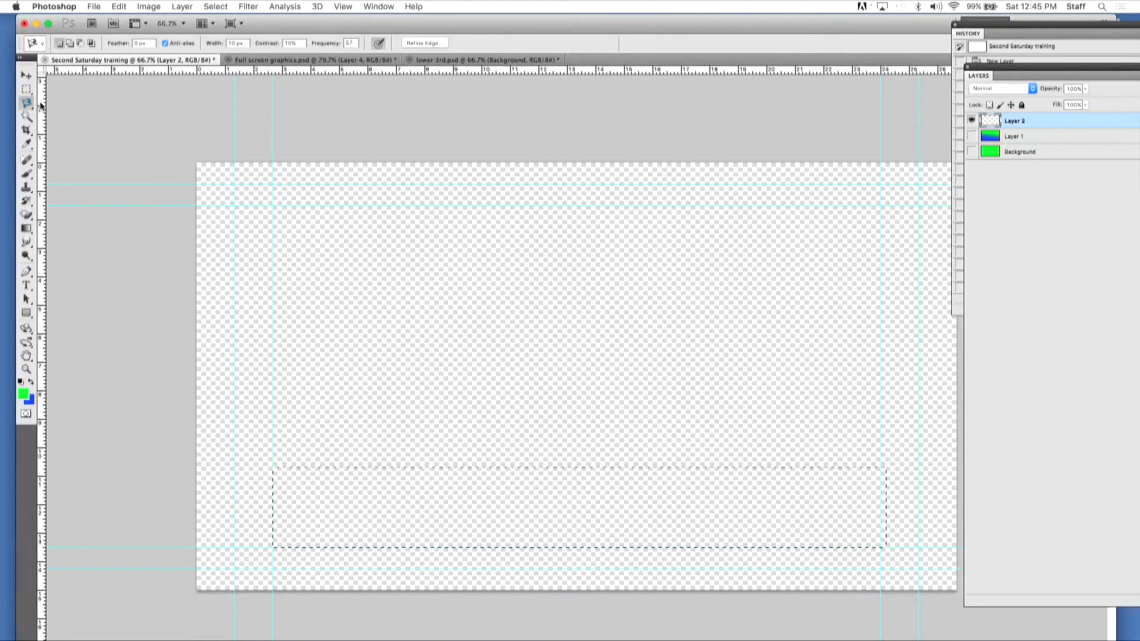
{"action": "left_click", "coordinate": [29, 102]}
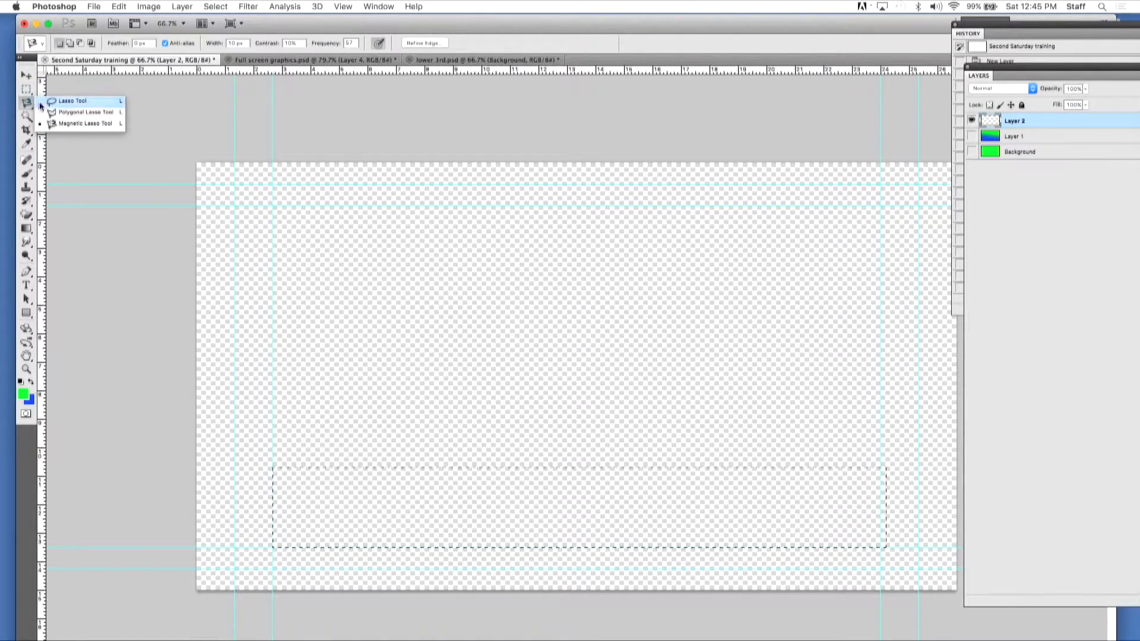
{"action": "left_click", "coordinate": [61, 102]}
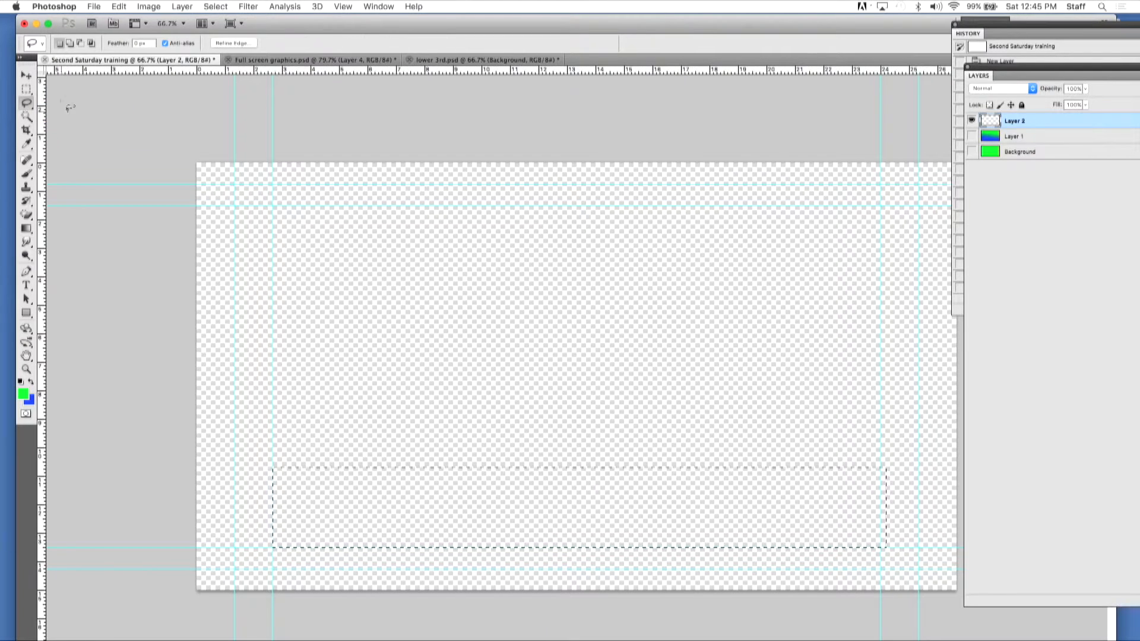
{"action": "left_click", "coordinate": [311, 322]}
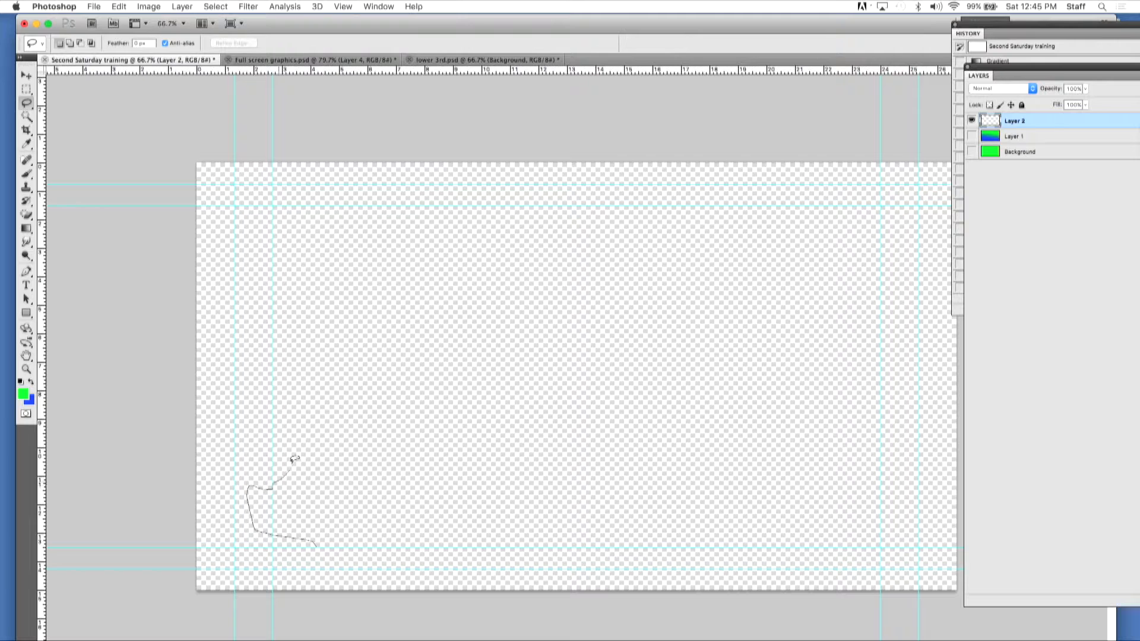
{"action": "mouse_move", "coordinate": [376, 476]}
{"action": "left_mouse_down"}
{"action": "mouse_move", "coordinate": [578, 475]}
{"action": "mouse_move", "coordinate": [693, 435]}
{"action": "mouse_move", "coordinate": [824, 440]}
{"action": "mouse_move", "coordinate": [883, 472]}
{"action": "mouse_move", "coordinate": [900, 524]}
{"action": "mouse_move", "coordinate": [747, 548]}
{"action": "mouse_move", "coordinate": [332, 539]}
{"action": "left_mouse_up"}
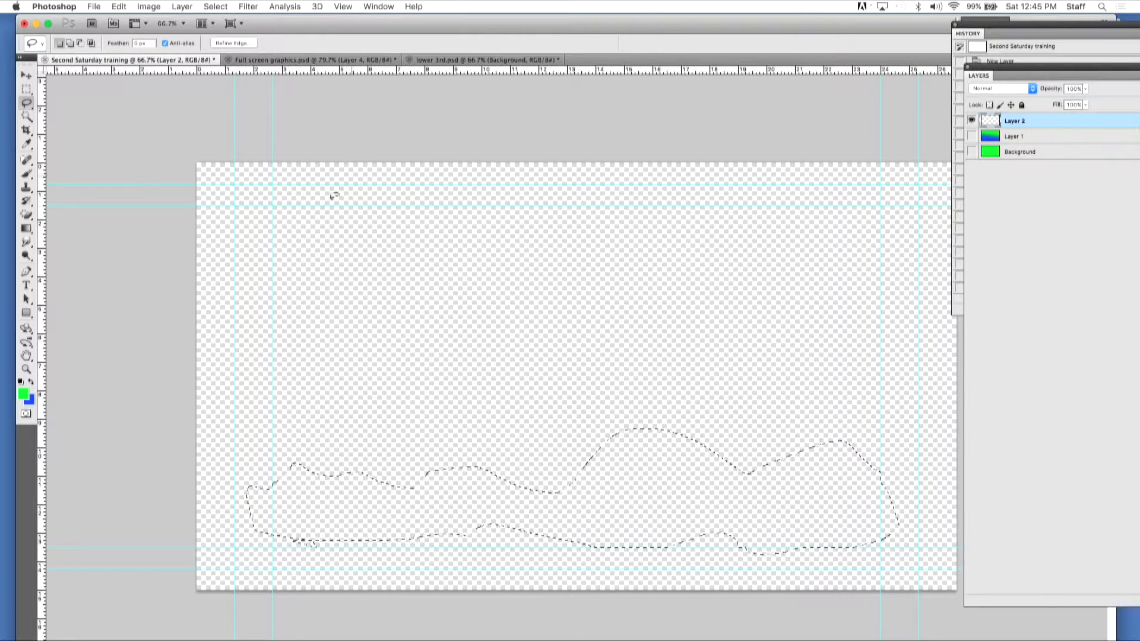
Step: Try filling the freehand selection on Layer 2 with the default pattern at 100% opacity, and undo the fill
{"action": "left_click", "coordinate": [119, 7]}
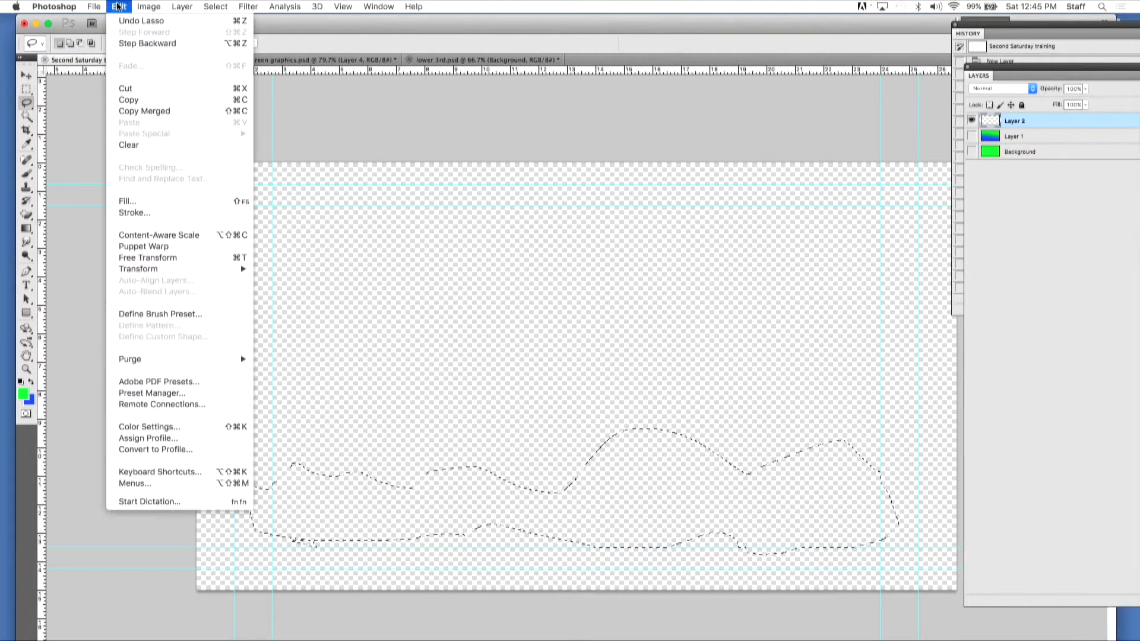
{"action": "left_click", "coordinate": [151, 201]}
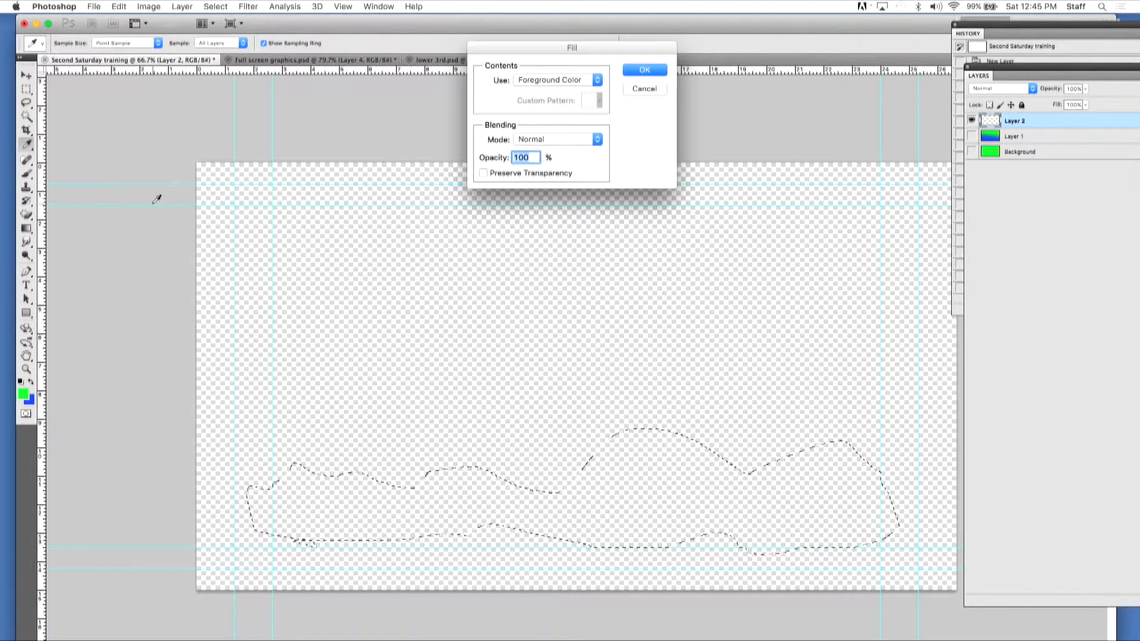
{"action": "left_click", "coordinate": [518, 81]}
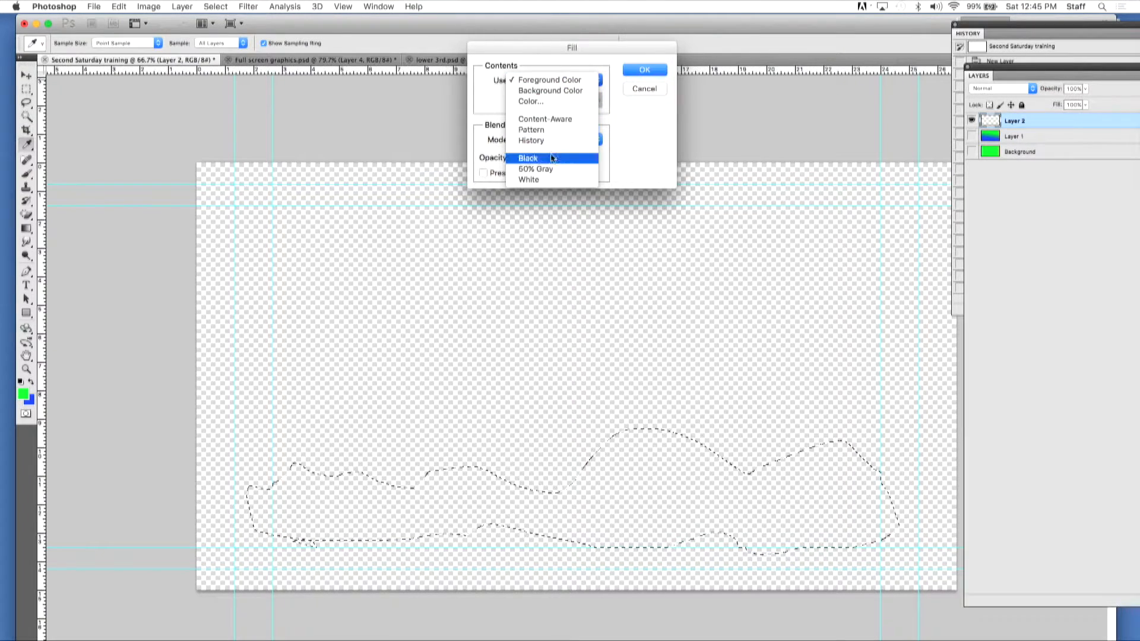
{"action": "left_click", "coordinate": [552, 134]}
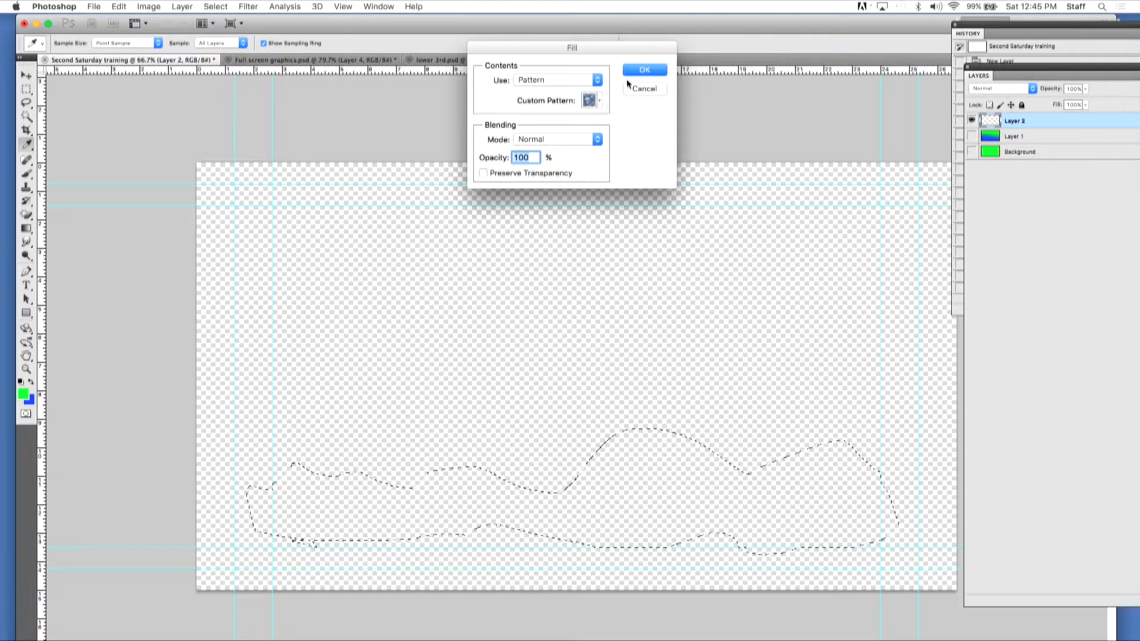
{"action": "left_click", "coordinate": [643, 70]}
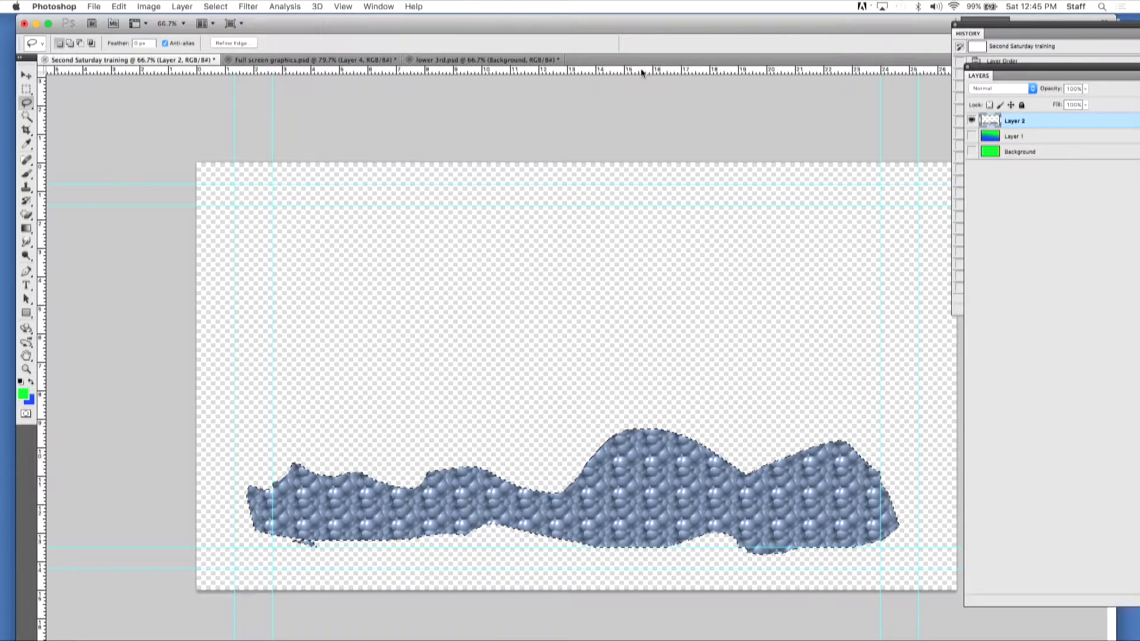
{"action": "key", "text": "ctrl+z"}
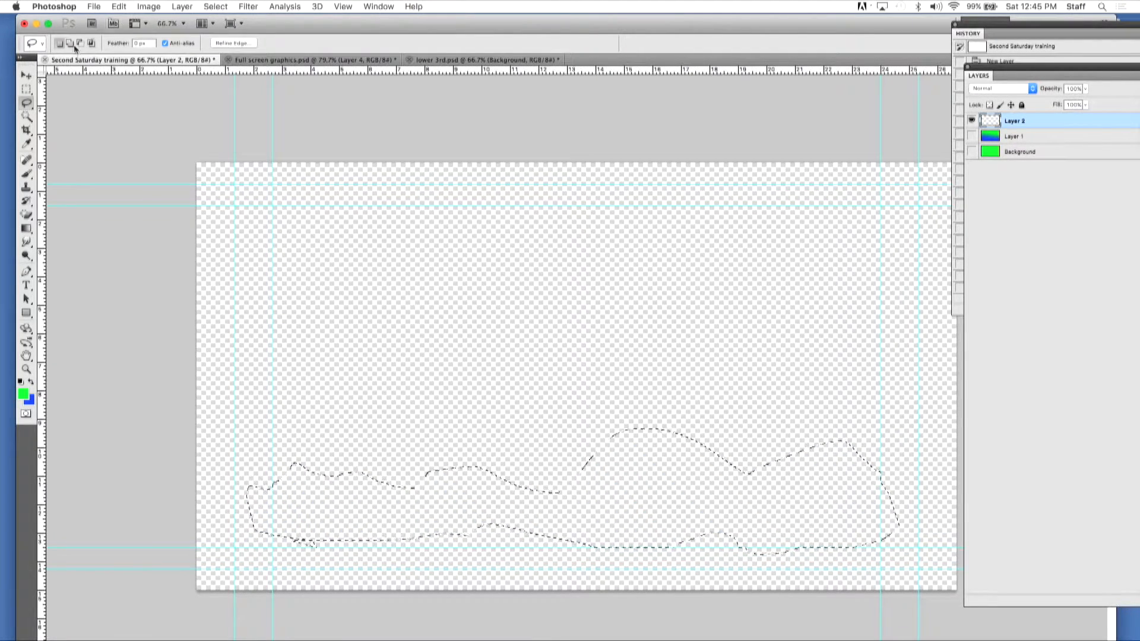
Step: Fill the freehand selection on Layer 2 with a short blend of the reflected green-cyan-magenta-blue gradient
{"action": "left_click", "coordinate": [27, 228]}
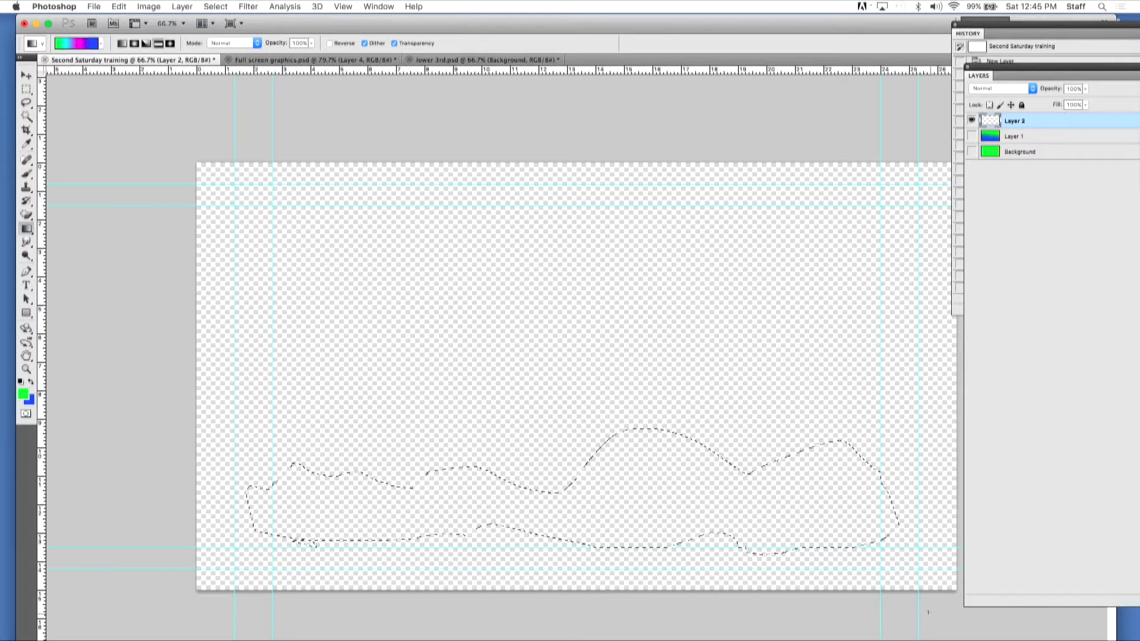
{"action": "left_click_drag", "start_coordinate": [645, 505], "coordinate": [644, 507]}
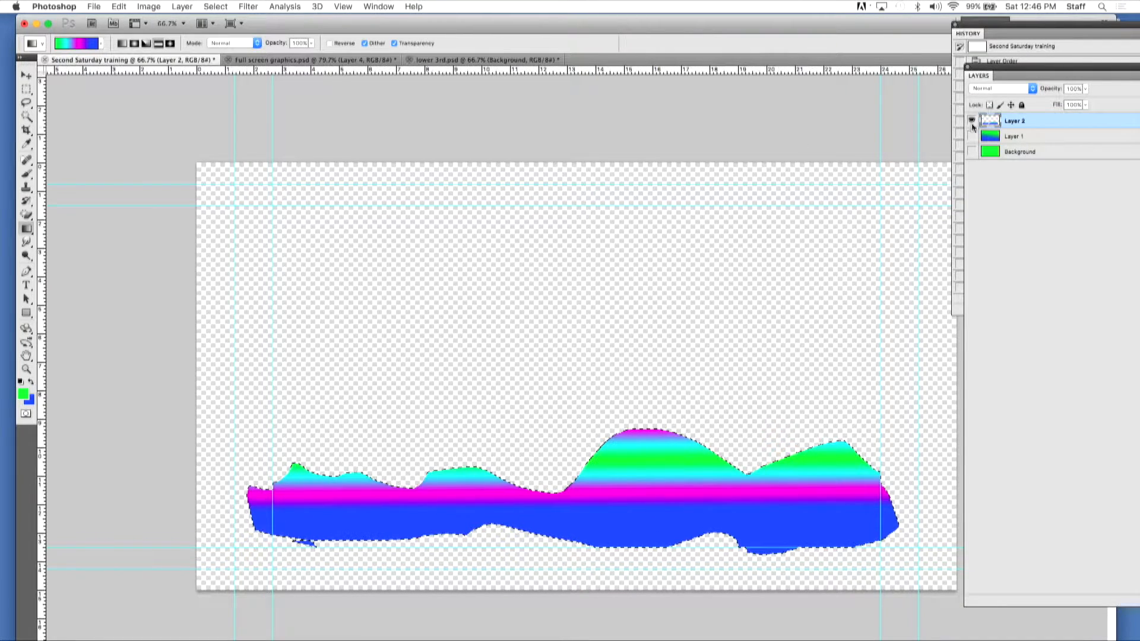
Step: Move the floating Layers panel fully into view, delete Layer 2 with its gradient shape, and add a new empty layer above Layer 1
{"action": "mouse_move", "coordinate": [1043, 122]}
{"action": "left_mouse_down"}
{"action": "mouse_move", "coordinate": [1063, 141]}
{"action": "mouse_move", "coordinate": [1132, 588]}
{"action": "mouse_move", "coordinate": [1029, 34]}
{"action": "mouse_move", "coordinate": [1030, 127]}
{"action": "left_mouse_up"}
{"action": "left_click_drag", "start_coordinate": [1040, 66], "coordinate": [884, 49]}
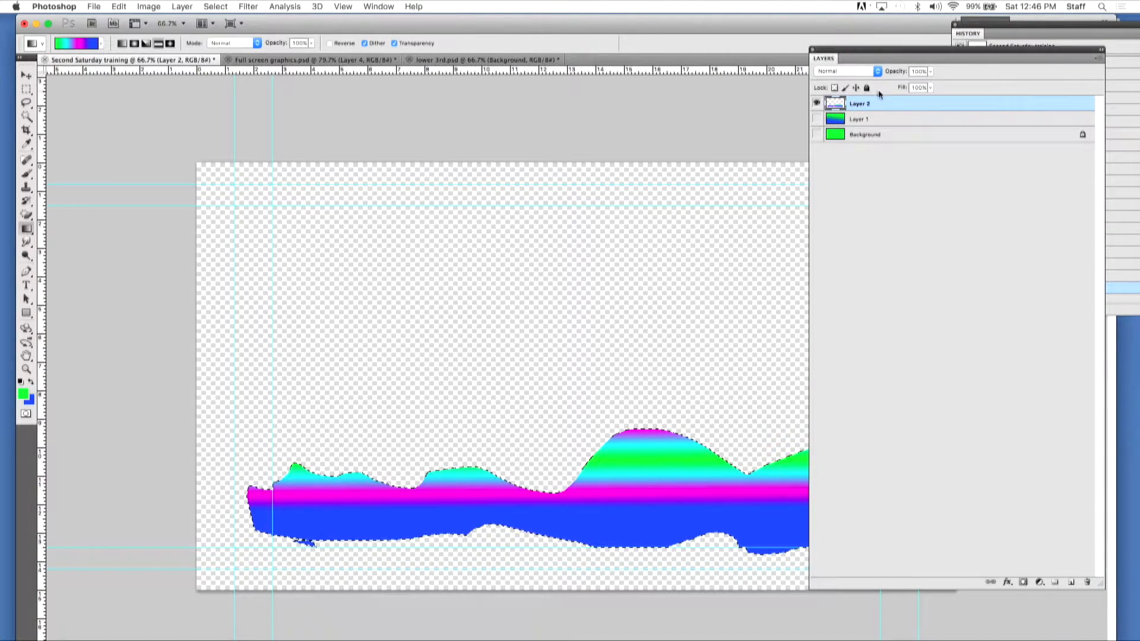
{"action": "left_click_drag", "start_coordinate": [859, 104], "coordinate": [1087, 583]}
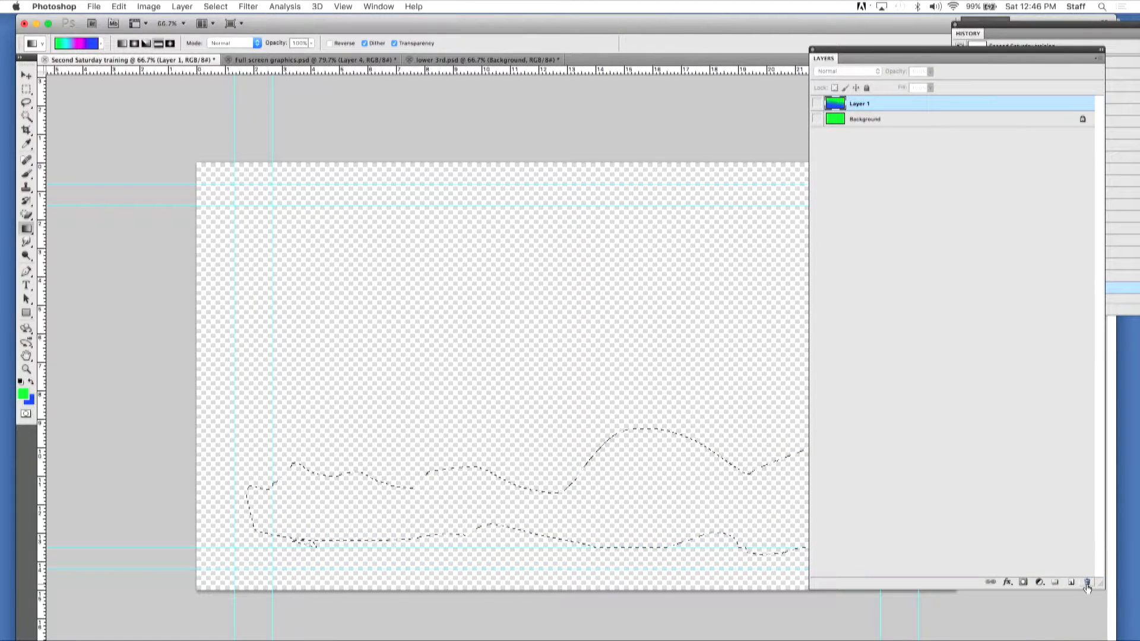
{"action": "left_click", "coordinate": [1072, 583]}
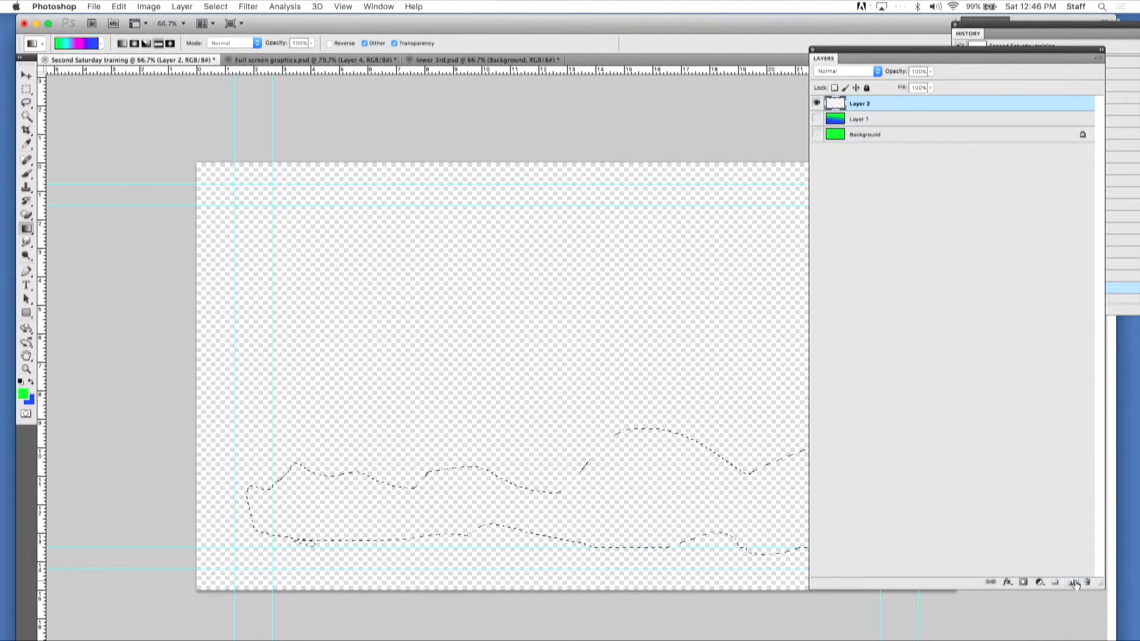
Step: Clear the freehand selection and draw a wide rectangular marquee across the lower third, from the inner left guide and just above the inner bottom guide
{"action": "key", "text": "super+d"}
{"action": "left_click", "coordinate": [27, 90]}
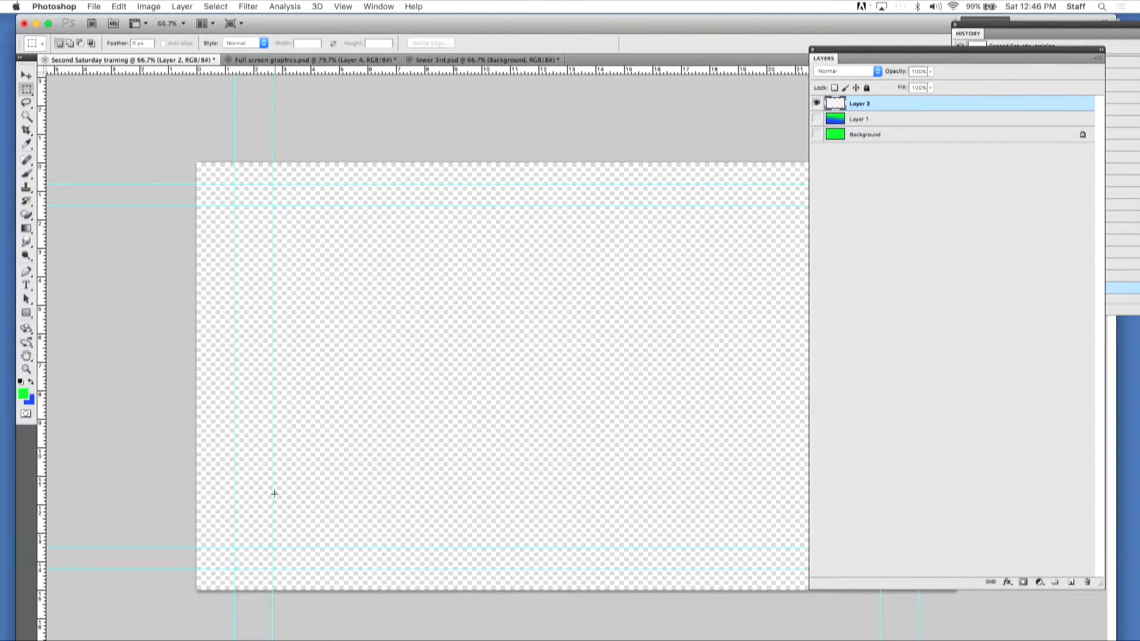
{"action": "left_click_drag", "start_coordinate": [666, 541], "coordinate": [837, 542]}
Step: Fill the rectangular marquee on the new layer with the violet-to-orange preset as a slightly diagonal reflected gradient
{"action": "left_click", "coordinate": [27, 228]}
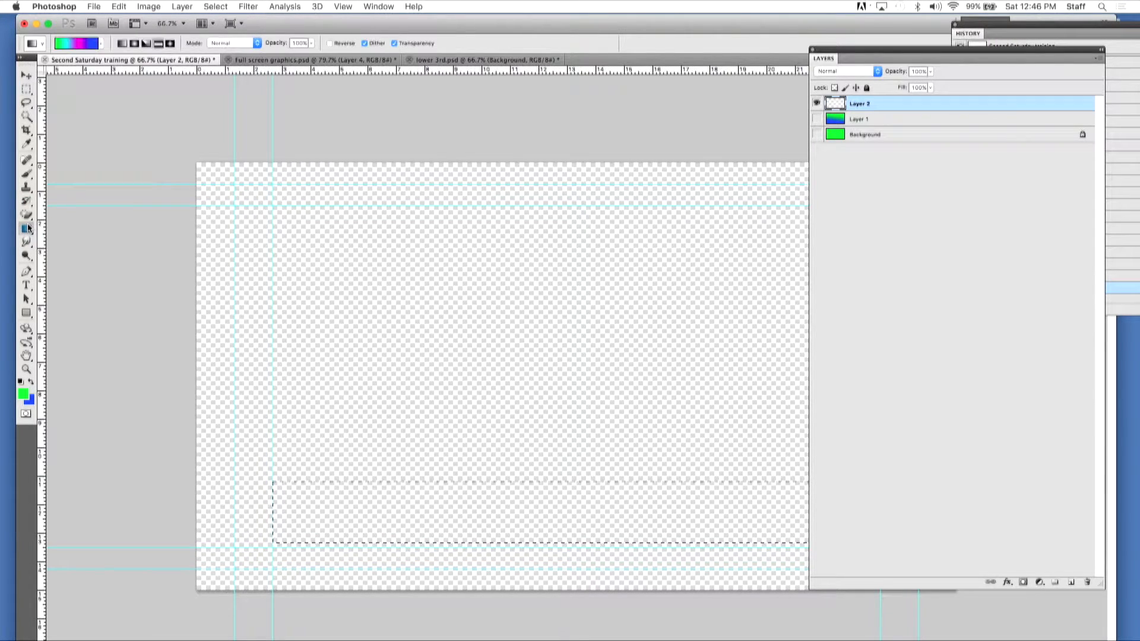
{"action": "left_click", "coordinate": [100, 45]}
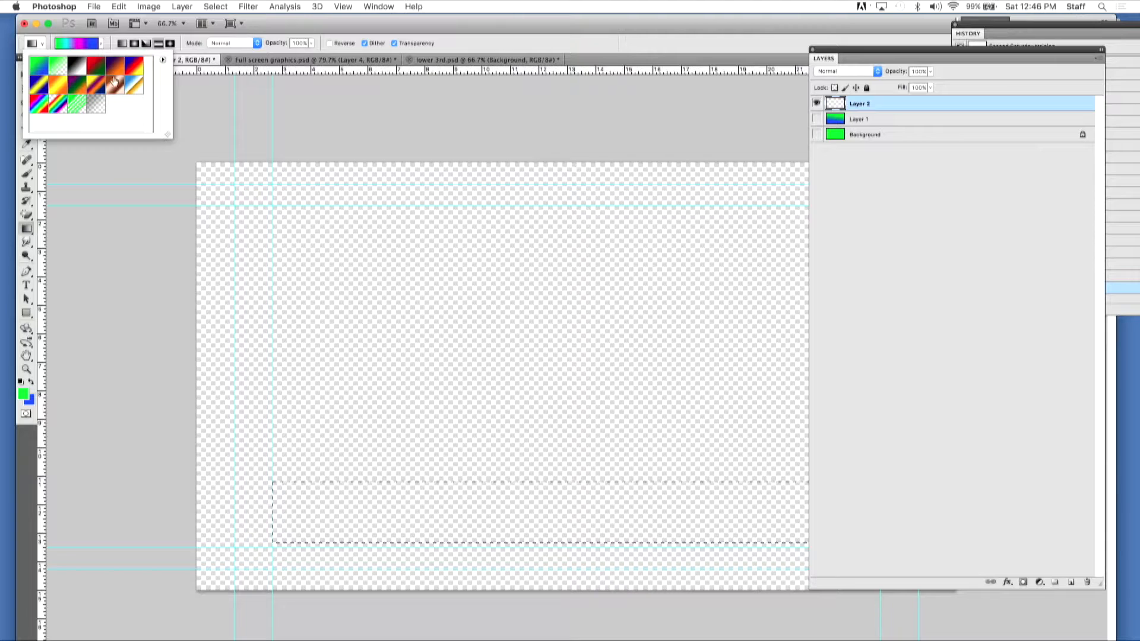
{"action": "left_click", "coordinate": [115, 66]}
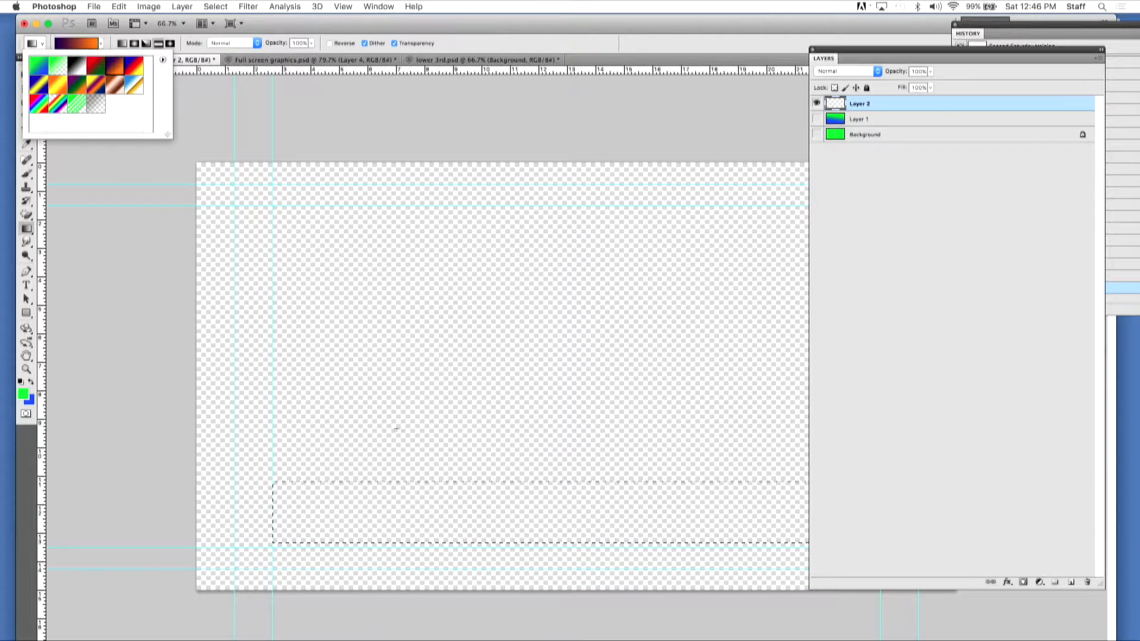
{"action": "left_click", "coordinate": [493, 504]}
{"action": "left_click_drag", "start_coordinate": [506, 519], "coordinate": [514, 501]}
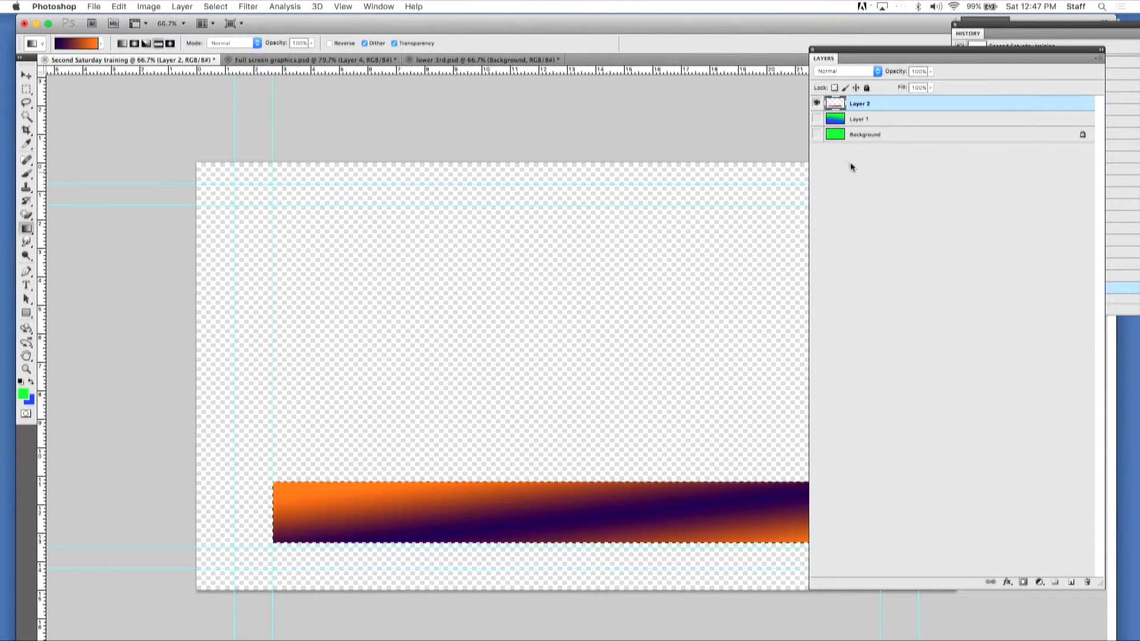
Step: Hide Layer 2 with the lower-third bar and show Layer 1 with the full-screen green-to-blue gradient
{"action": "left_click", "coordinate": [816, 103]}
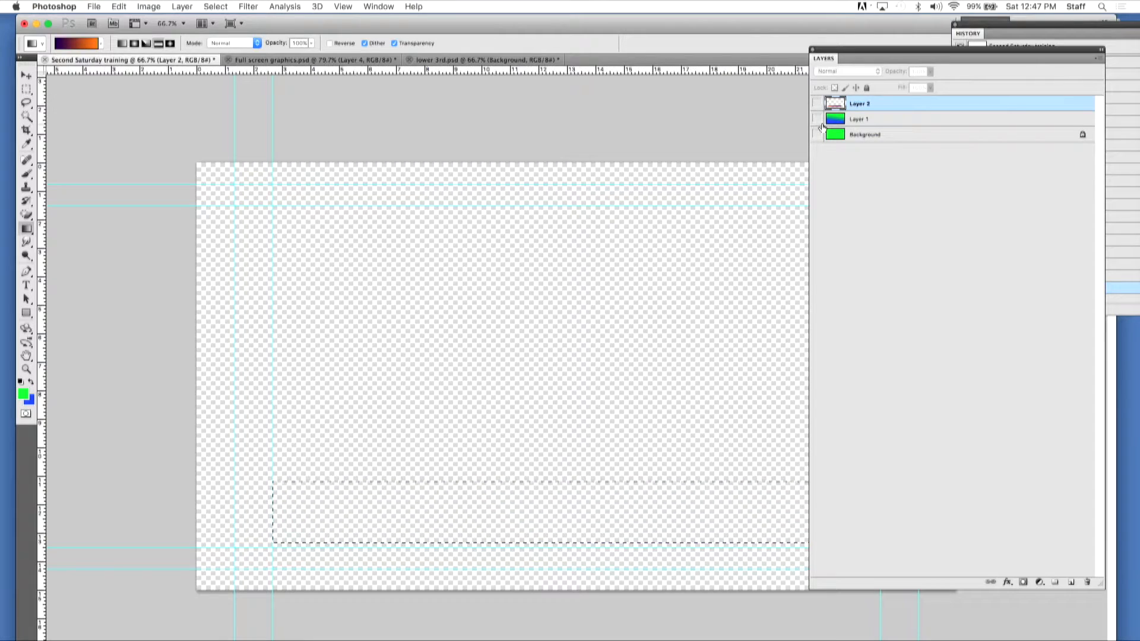
{"action": "left_click", "coordinate": [816, 119]}
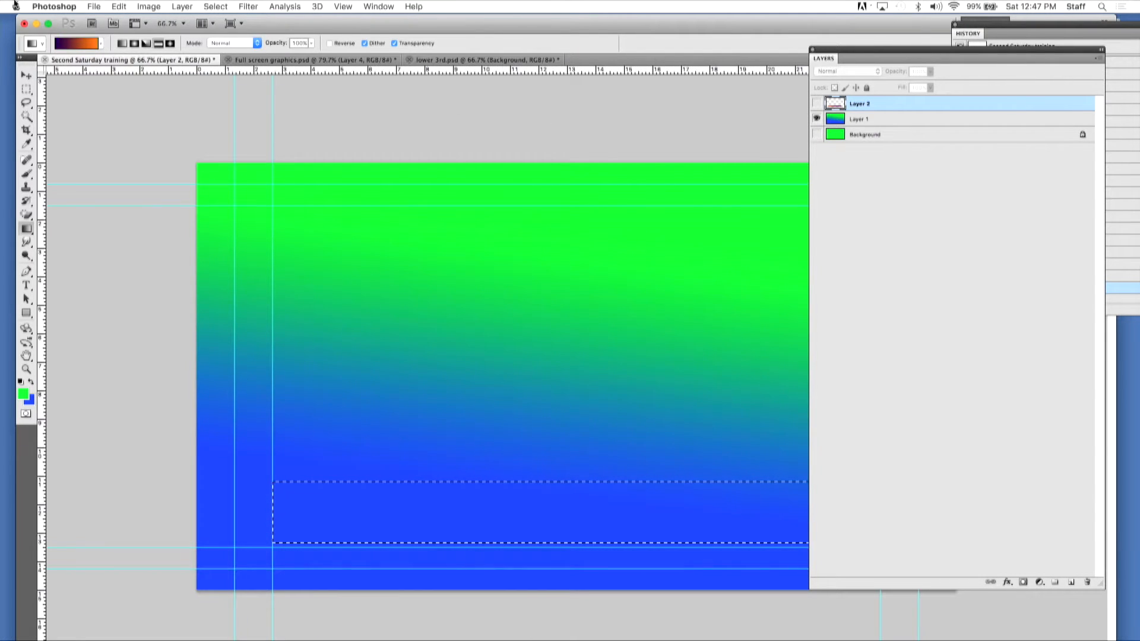
Step: Open the image "Screen Shot 2016-09-09 at 12.39.58 PM" from the "screen shot" folder in Photoshop workshop
{"action": "left_click", "coordinate": [93, 5]}
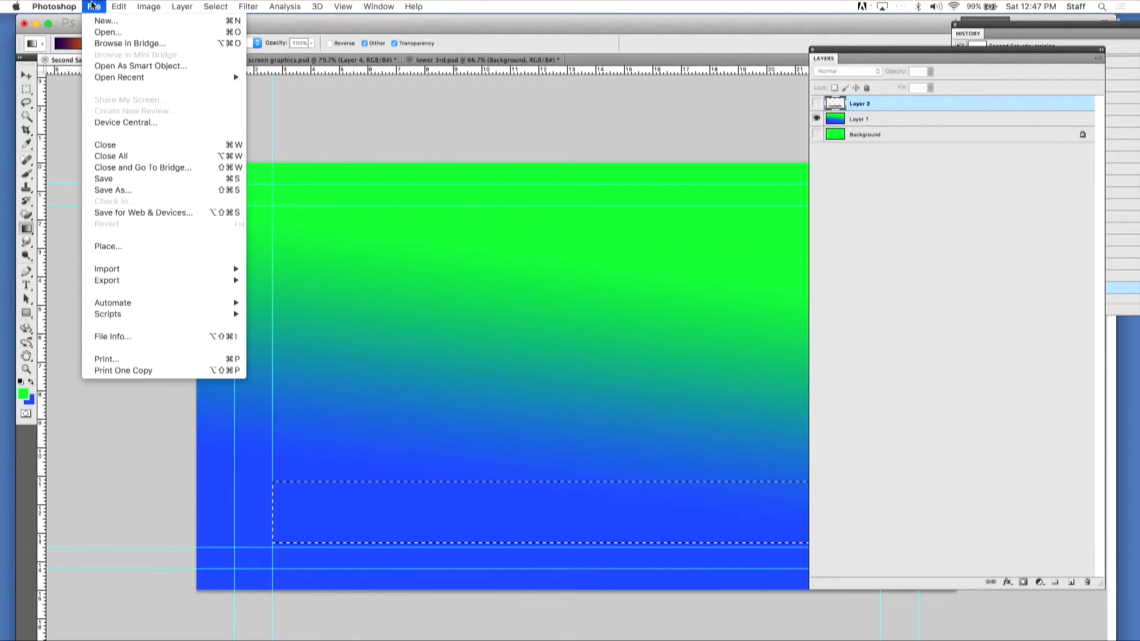
{"action": "left_click", "coordinate": [110, 33]}
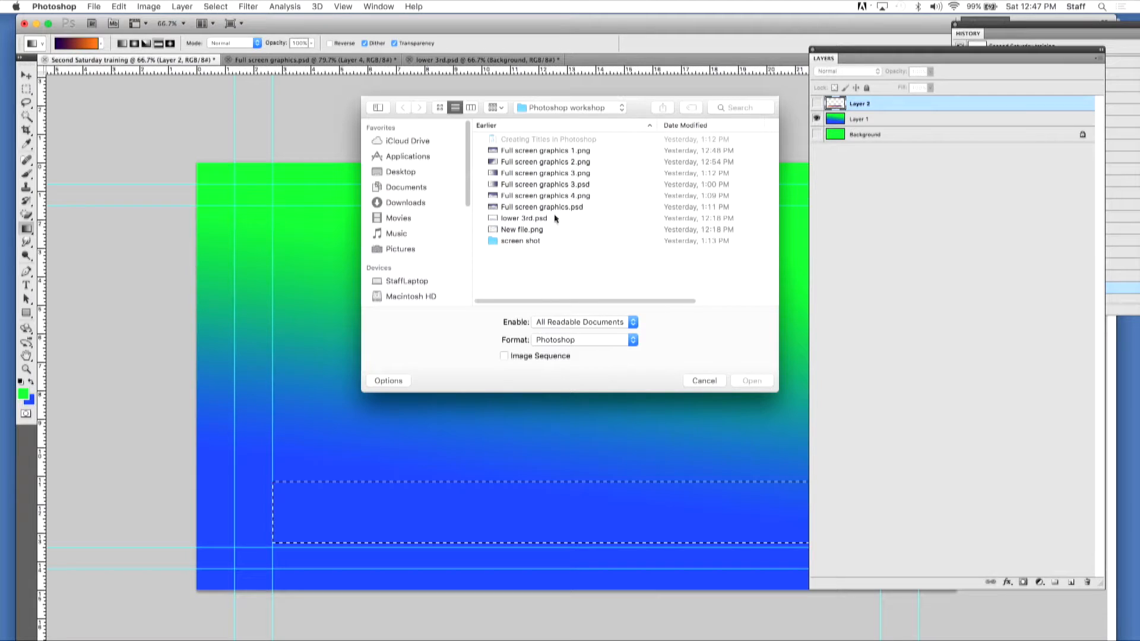
{"action": "double_click", "coordinate": [529, 241]}
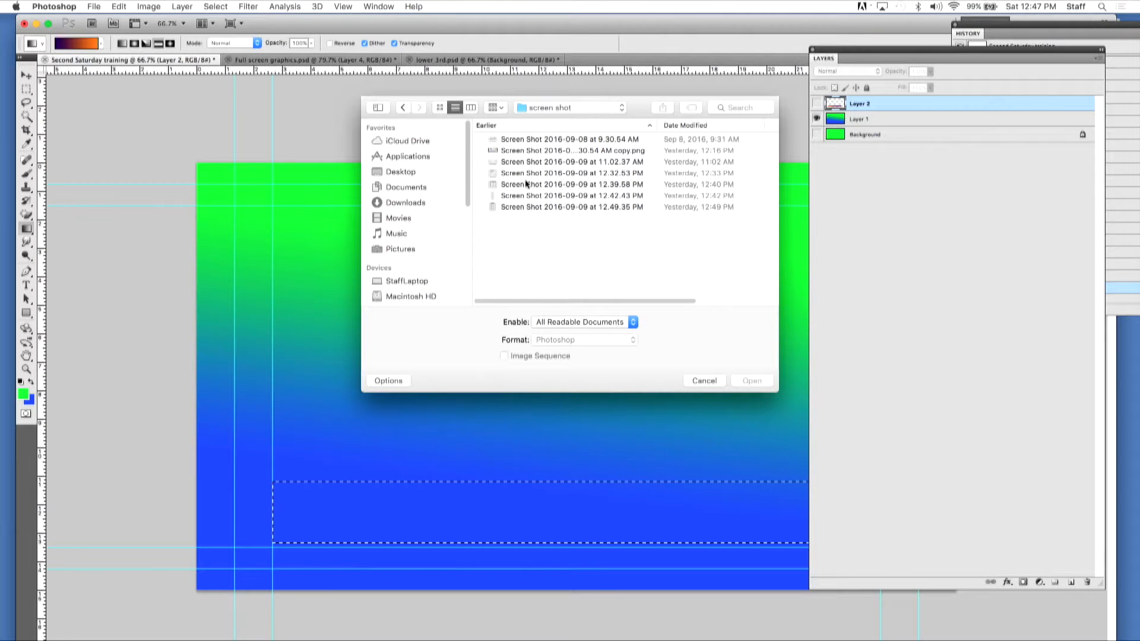
{"action": "left_click", "coordinate": [528, 164]}
{"action": "left_click", "coordinate": [527, 174]}
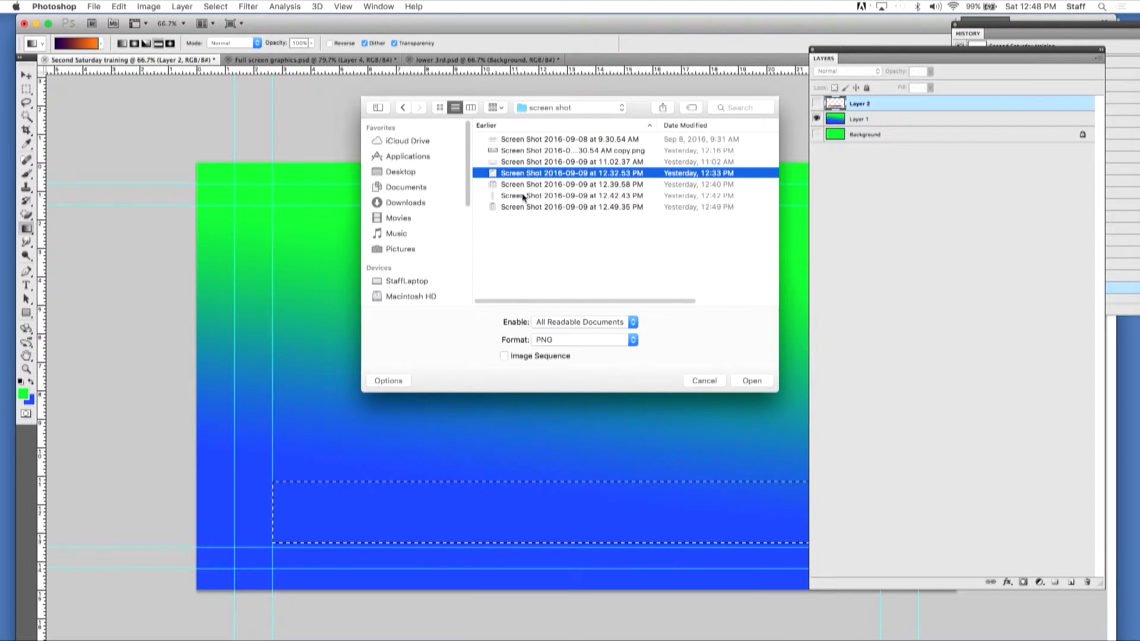
{"action": "double_click", "coordinate": [525, 183]}
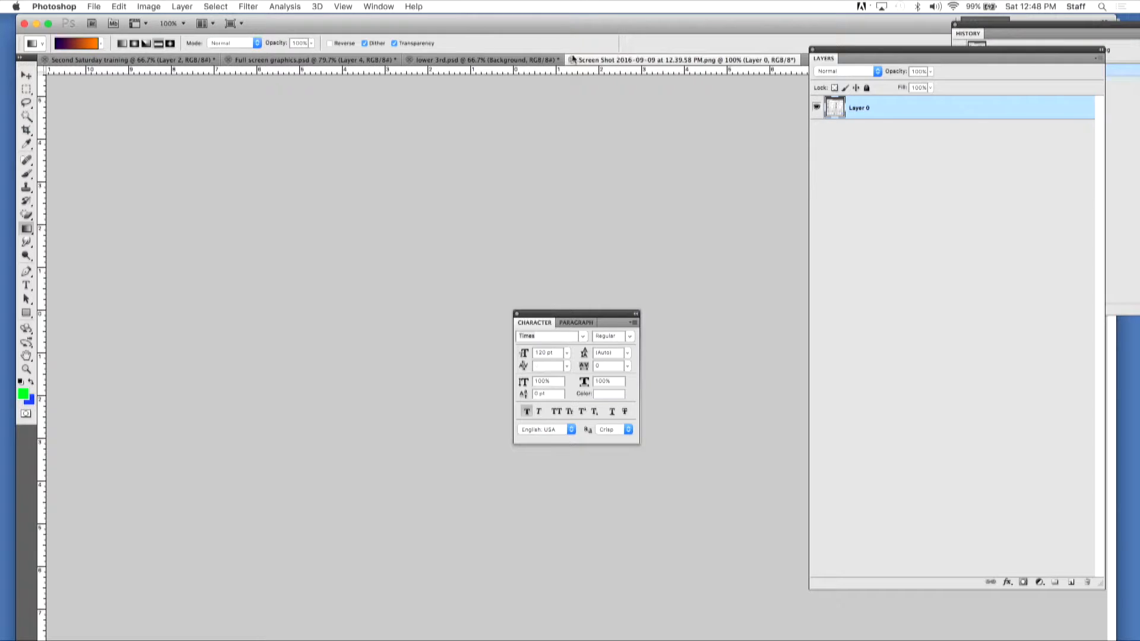
Step: Look through the other open documents and return to the 12.39.58 PM screen shot document
{"action": "left_click", "coordinate": [472, 60]}
{"action": "left_click", "coordinate": [349, 61]}
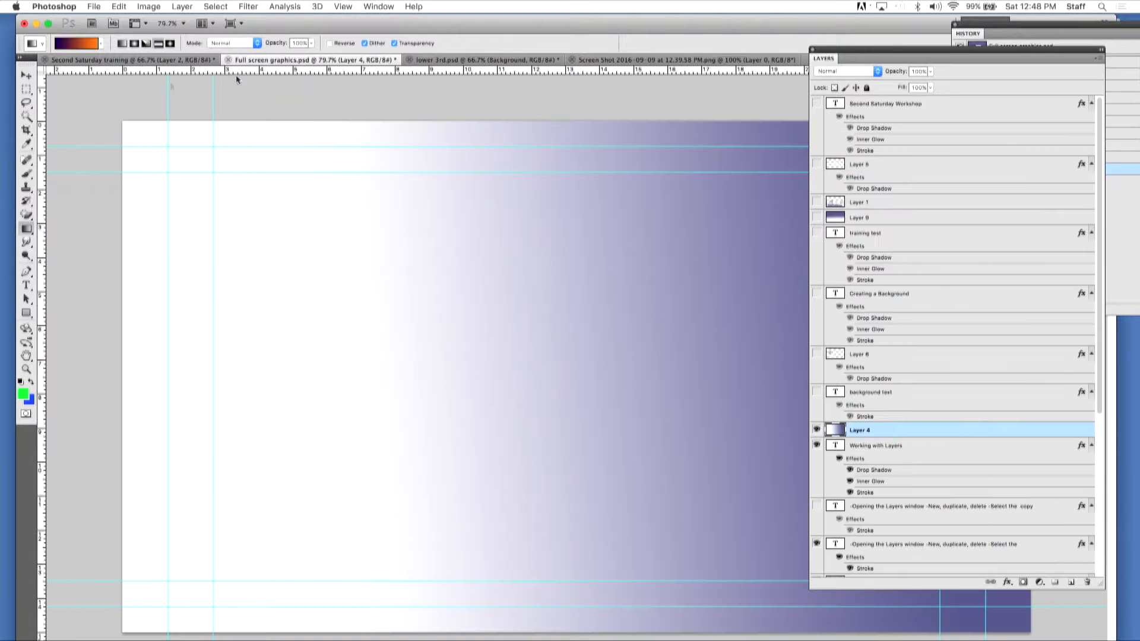
{"action": "left_click", "coordinate": [96, 59]}
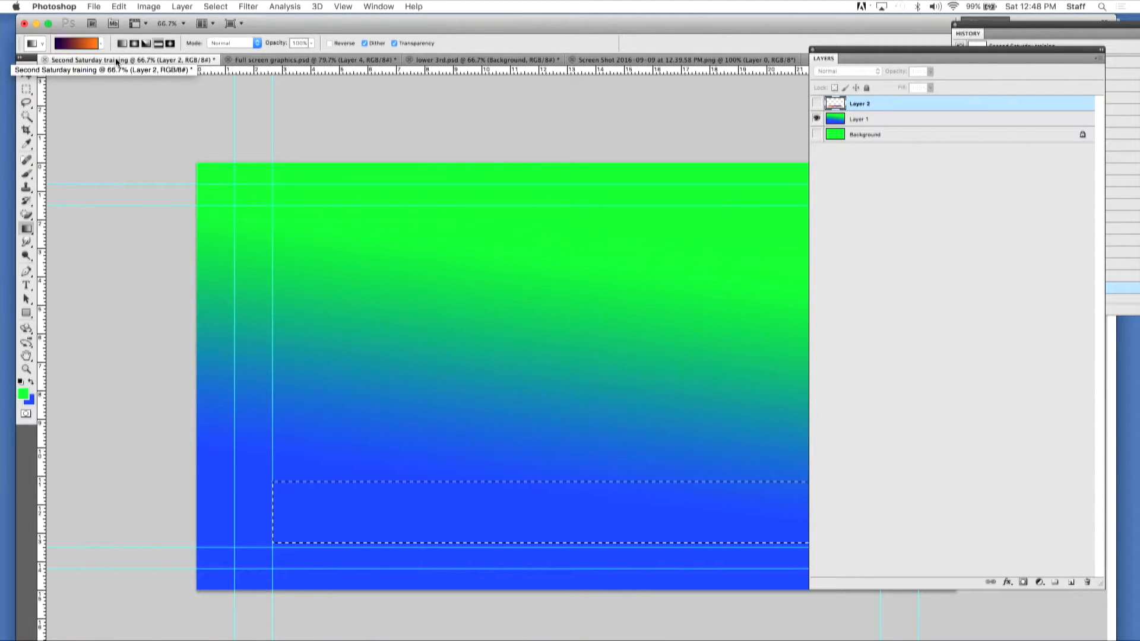
{"action": "left_click", "coordinate": [311, 57]}
{"action": "left_click", "coordinate": [469, 57]}
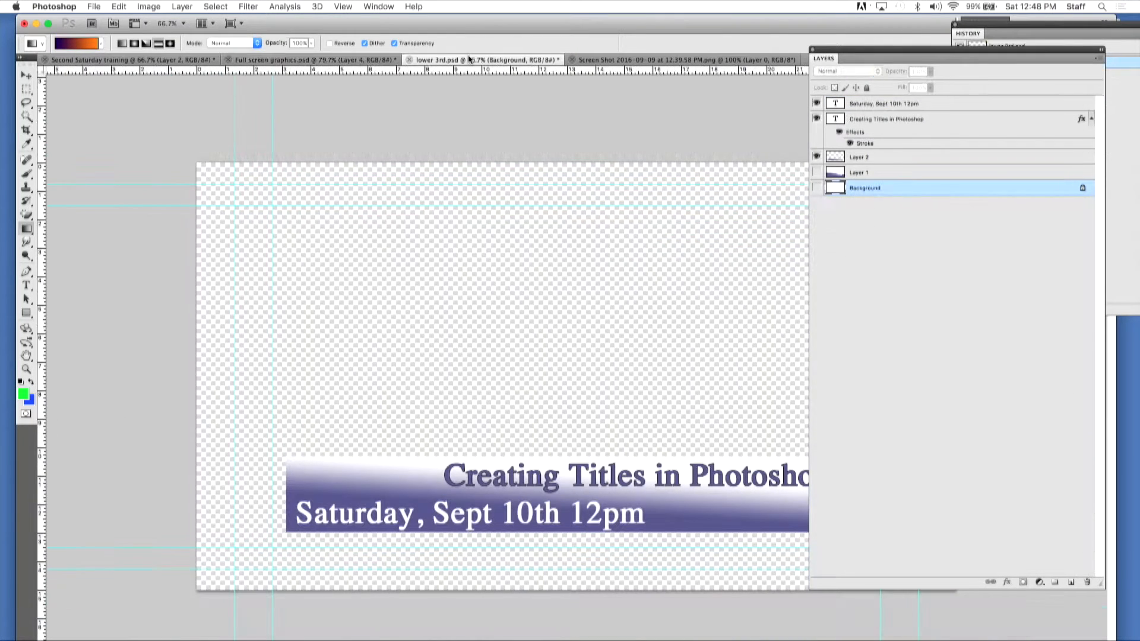
{"action": "left_click", "coordinate": [667, 60]}
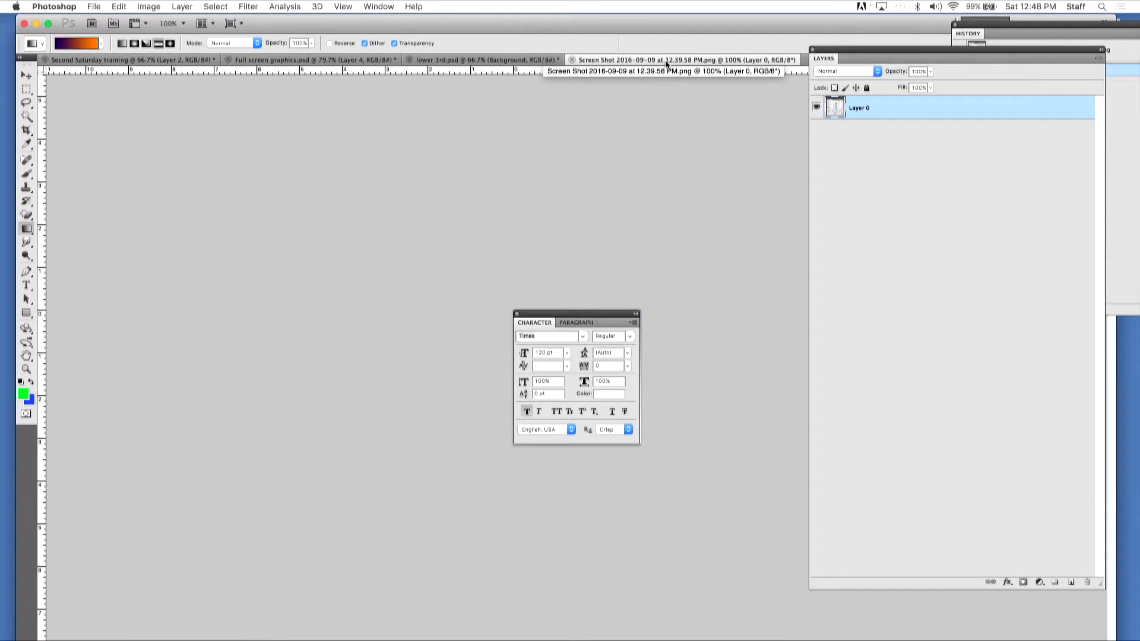
Step: Select the entire Character panel screen shot and copy it
{"action": "key", "text": "super+a"}
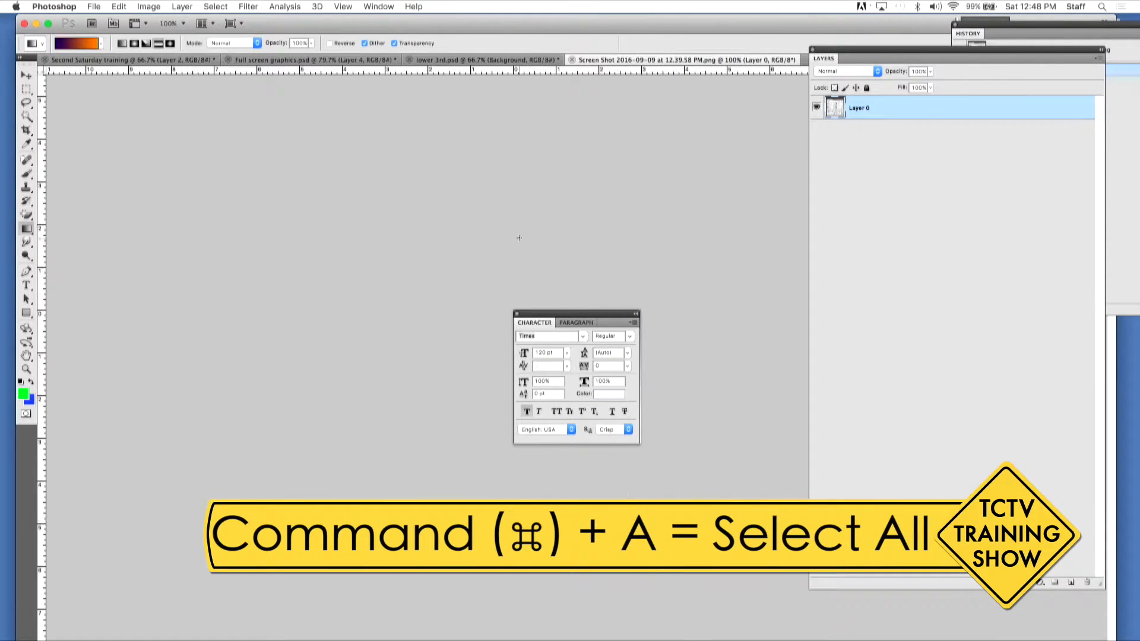
{"action": "key", "text": "super+a"}
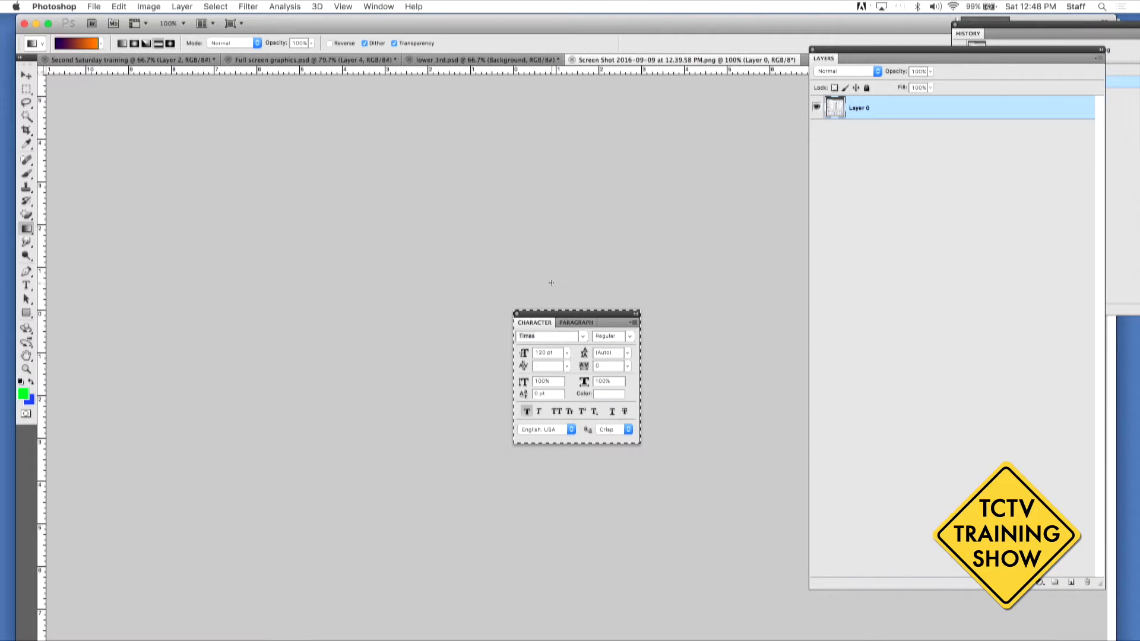
{"action": "left_click", "coordinate": [119, 7]}
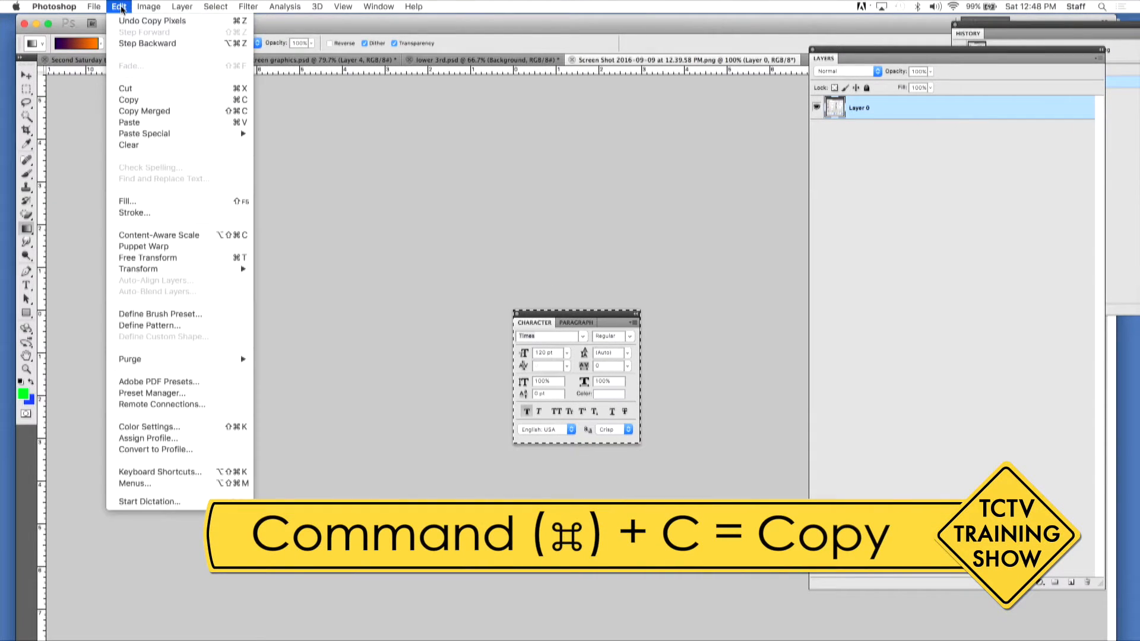
{"action": "left_click", "coordinate": [140, 101]}
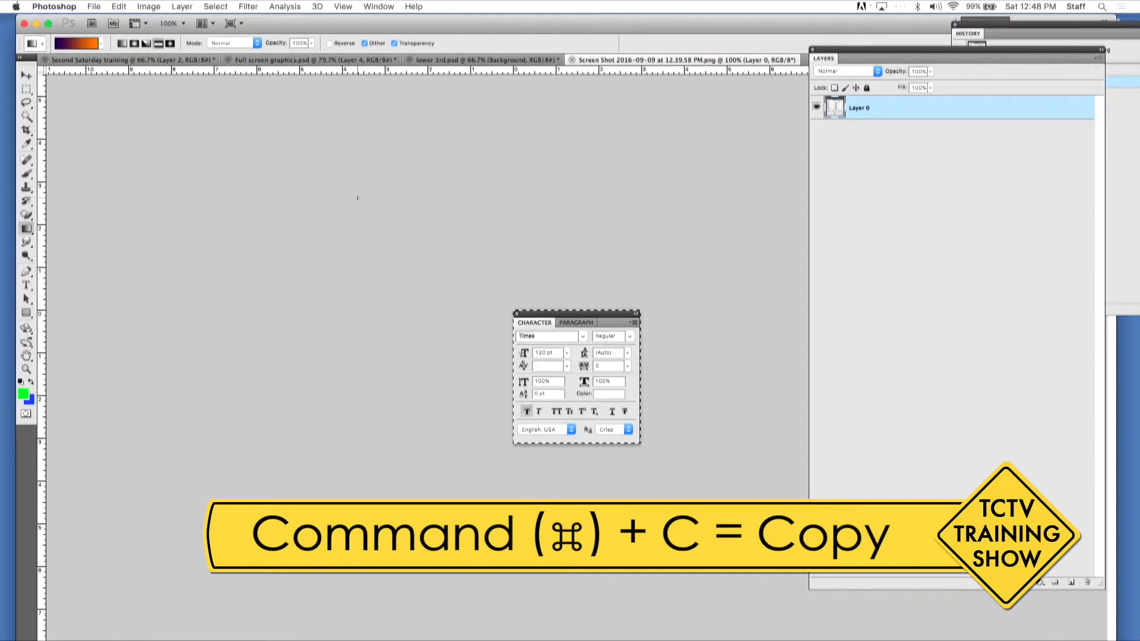
Step: Paste the copied screen shot as a new layer into the "Second Saturday training" document
{"action": "left_click", "coordinate": [105, 60]}
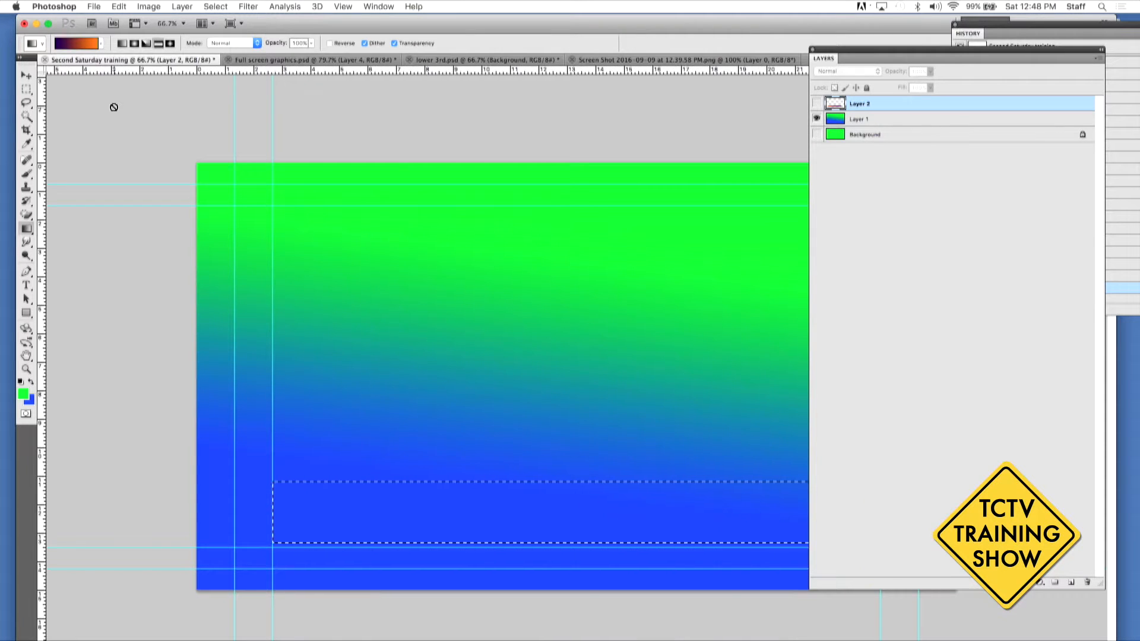
{"action": "key", "text": "super+v"}
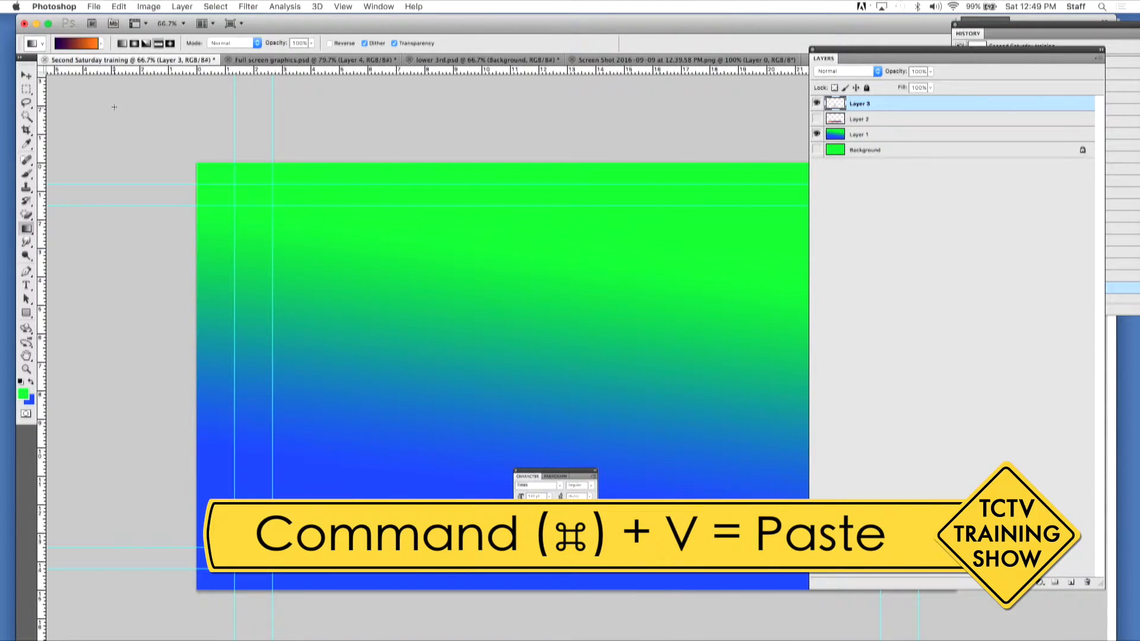
{"action": "left_click", "coordinate": [118, 7]}
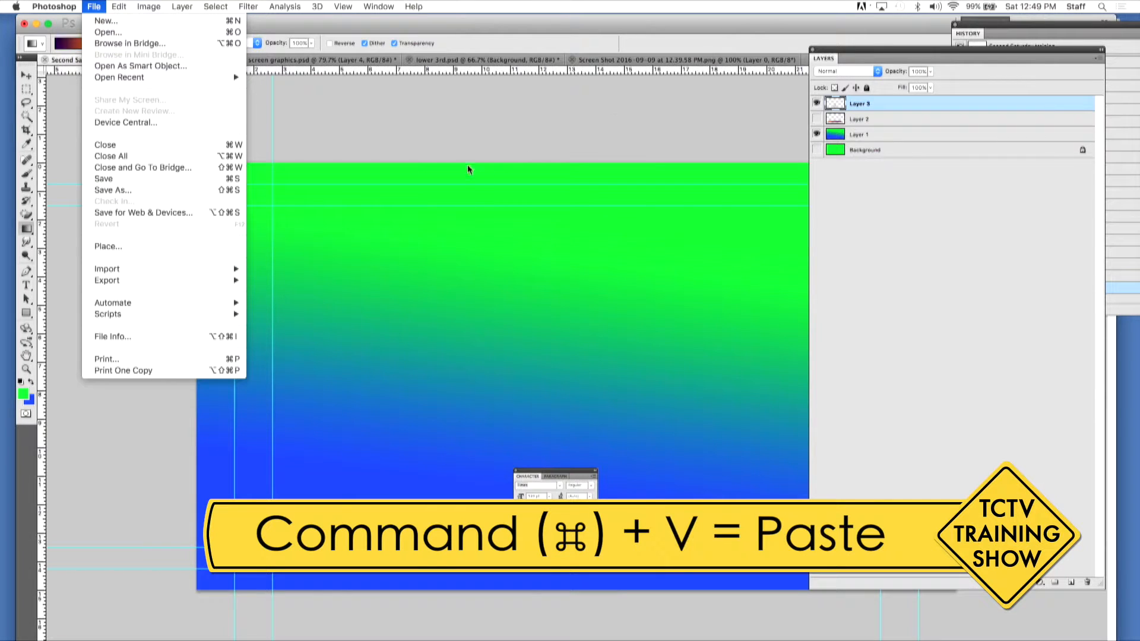
{"action": "left_click", "coordinate": [464, 142]}
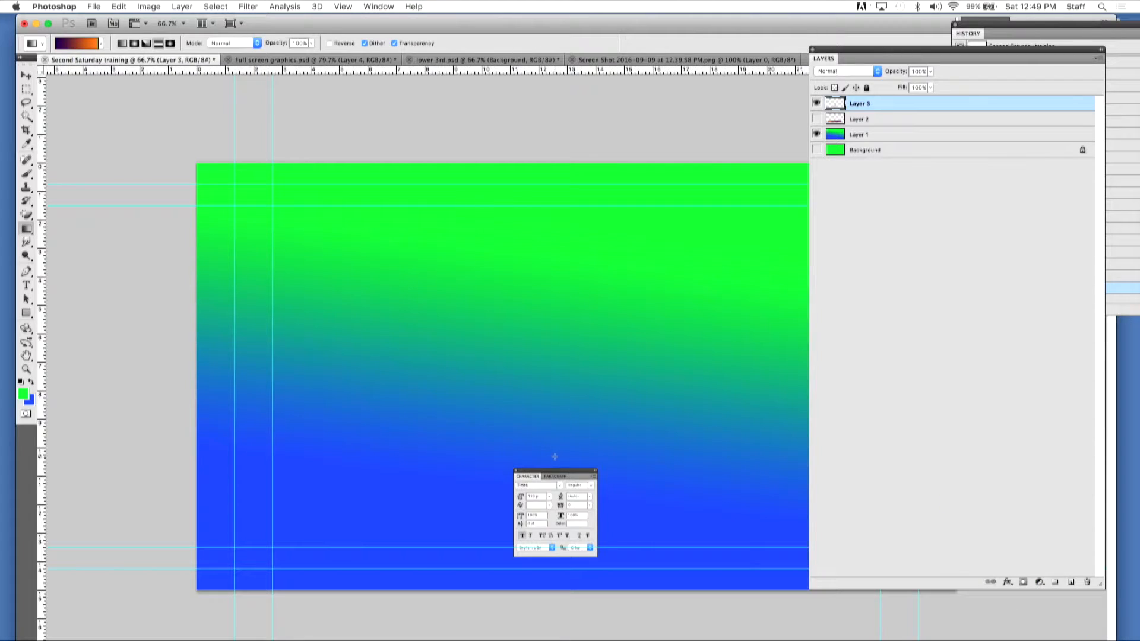
Step: Activate the Move tool and start a Free Transform on the pasted screen shot in Layer 3
{"action": "left_click", "coordinate": [27, 76]}
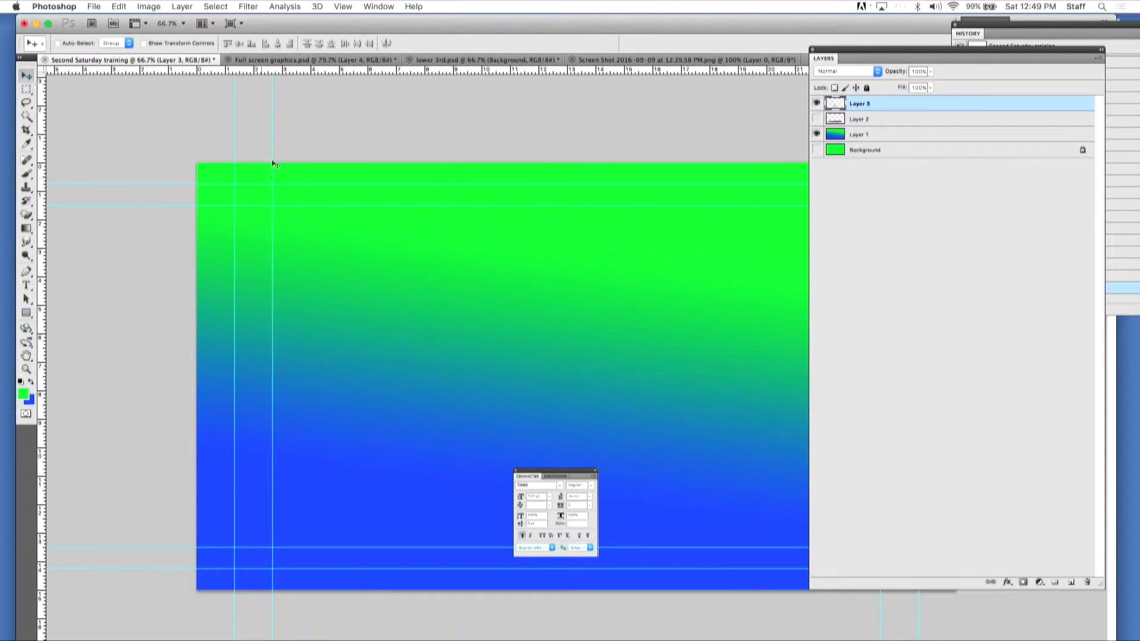
{"action": "left_click", "coordinate": [137, 9]}
{"action": "mouse_move", "coordinate": [124, 9]}
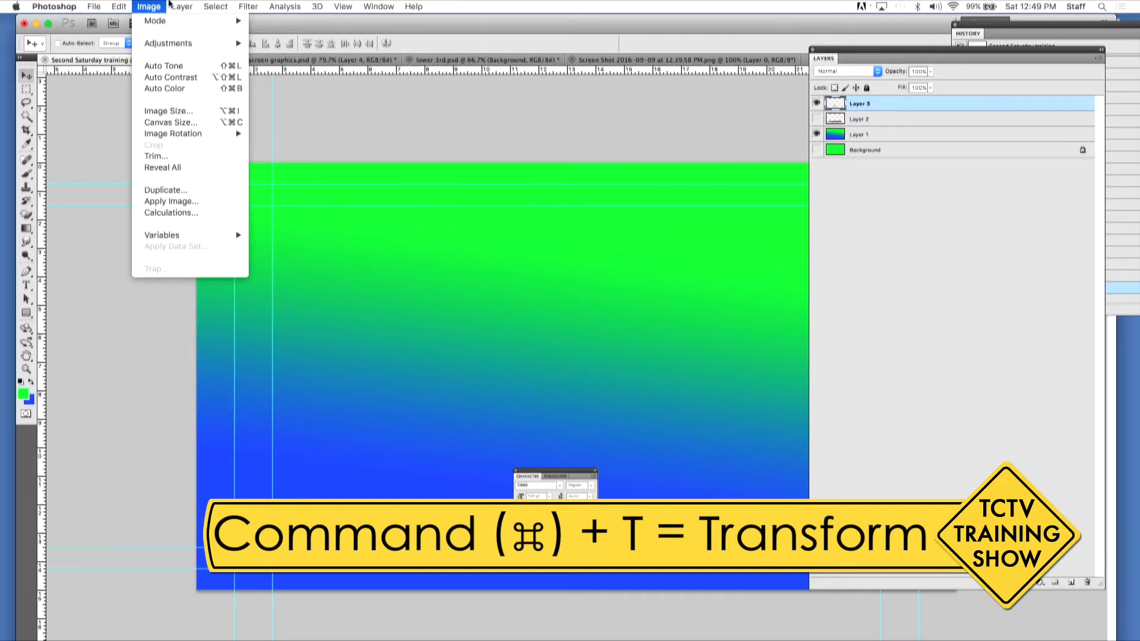
{"action": "mouse_move", "coordinate": [176, 4]}
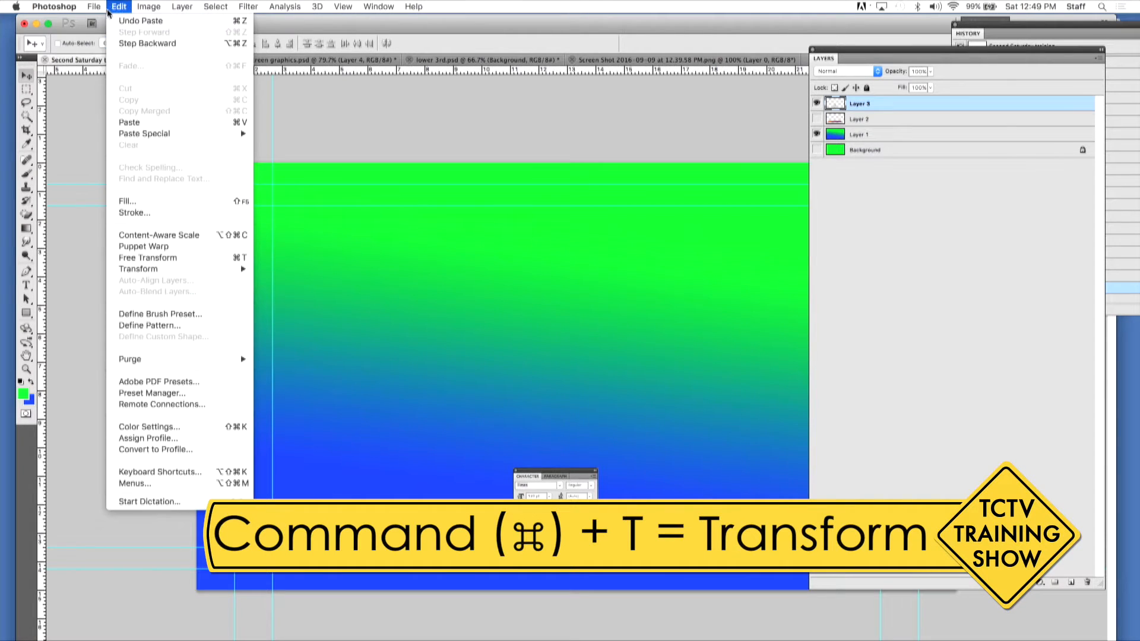
{"action": "left_click", "coordinate": [107, 21]}
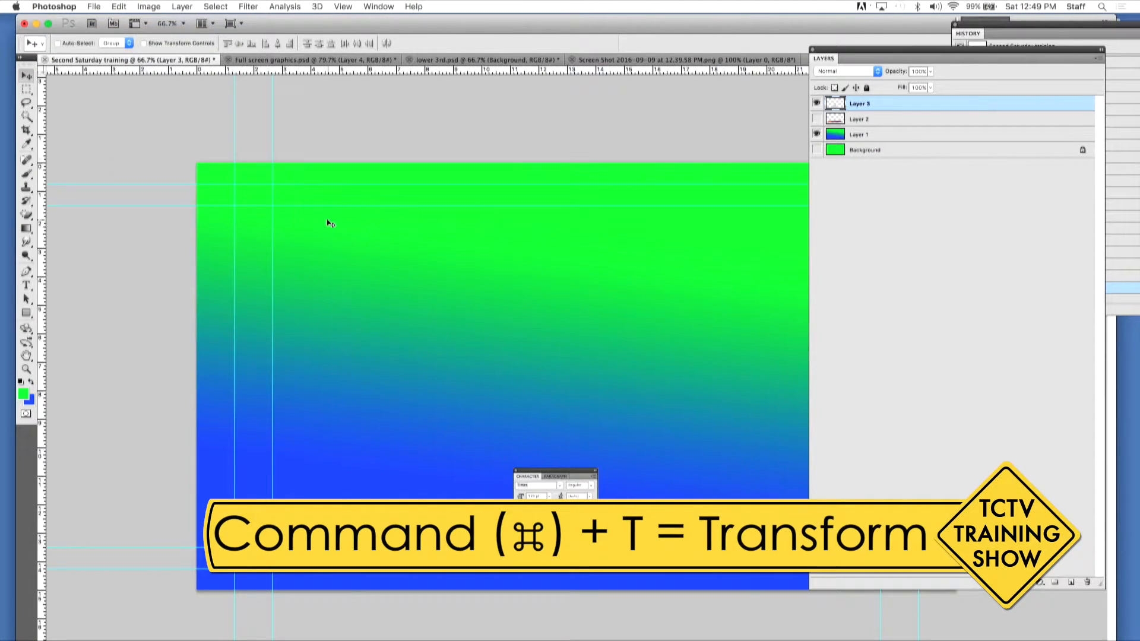
{"action": "key", "text": "super+t"}
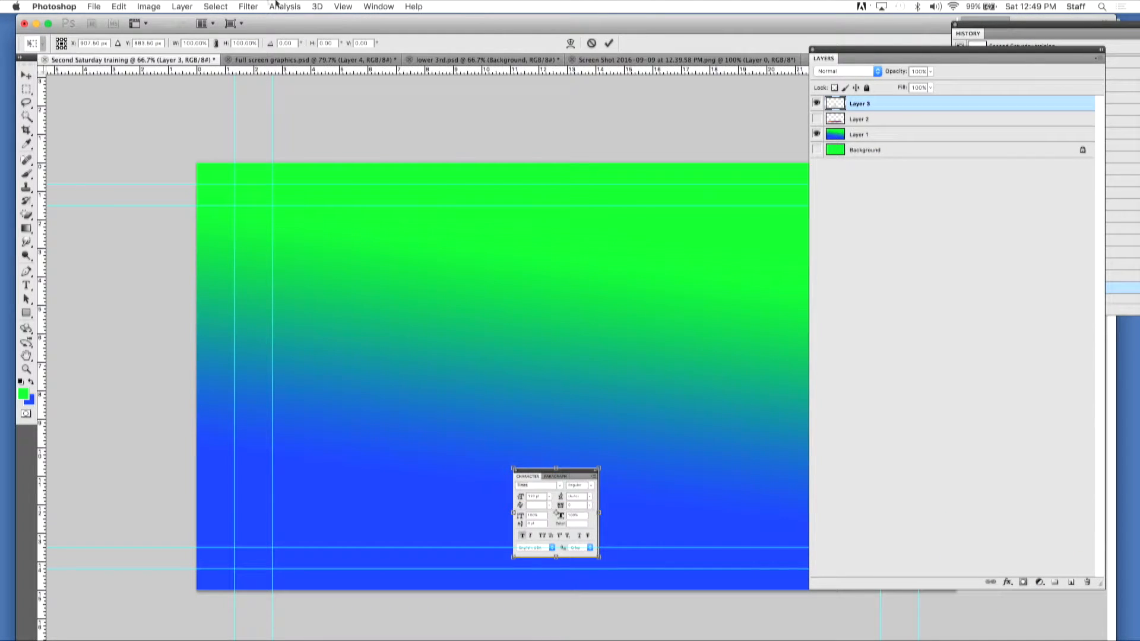
{"action": "left_click", "coordinate": [117, 7]}
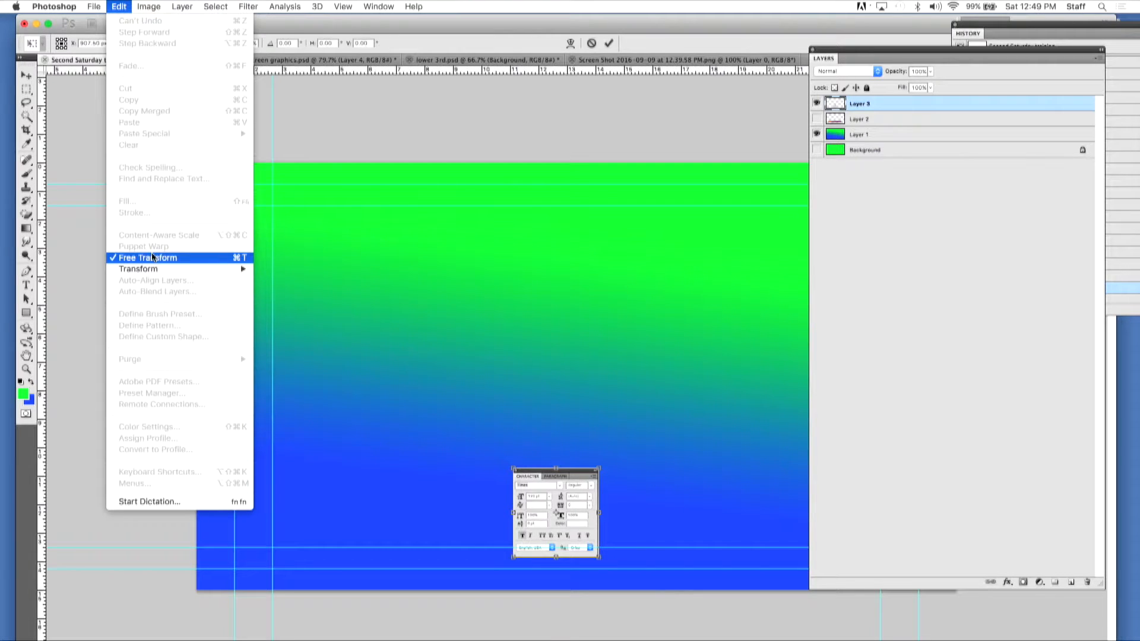
{"action": "left_click", "coordinate": [496, 128]}
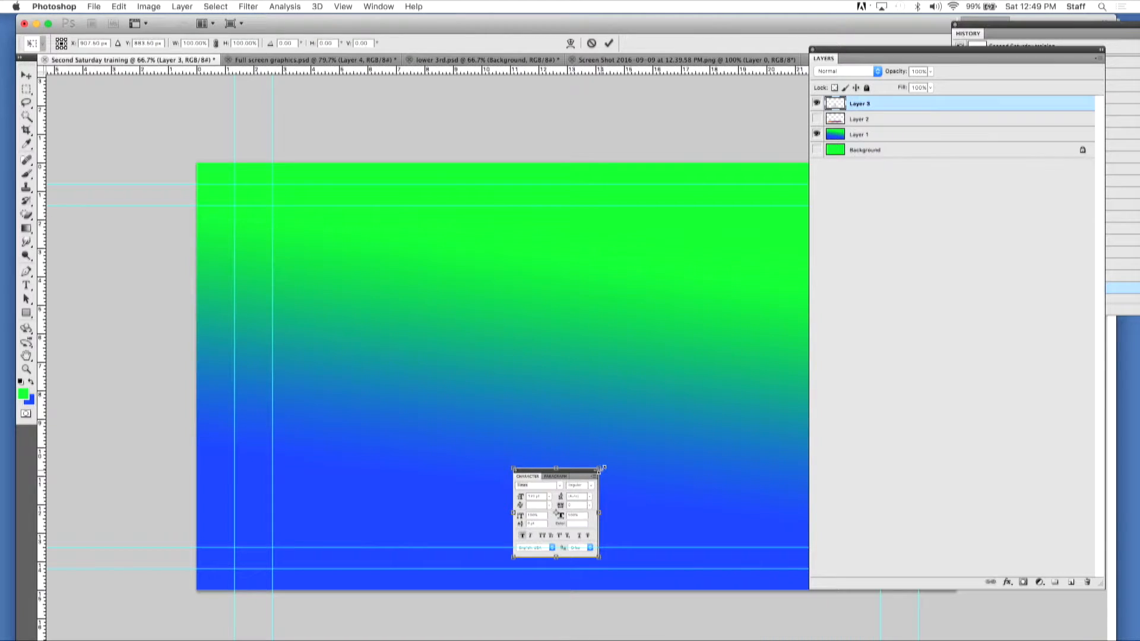
Step: Try stretching the pasted panel image up to the inner upper guide without keeping its proportions, and undo the stretch
{"action": "left_click_drag", "start_coordinate": [601, 469], "coordinate": [723, 206]}
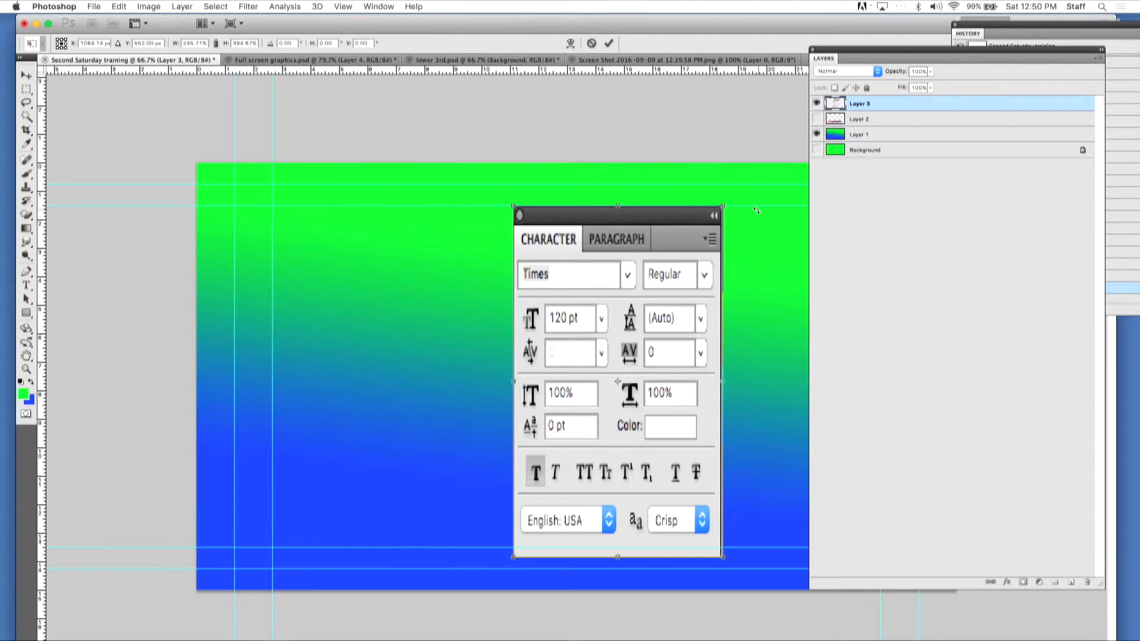
{"action": "key", "text": "super+z"}
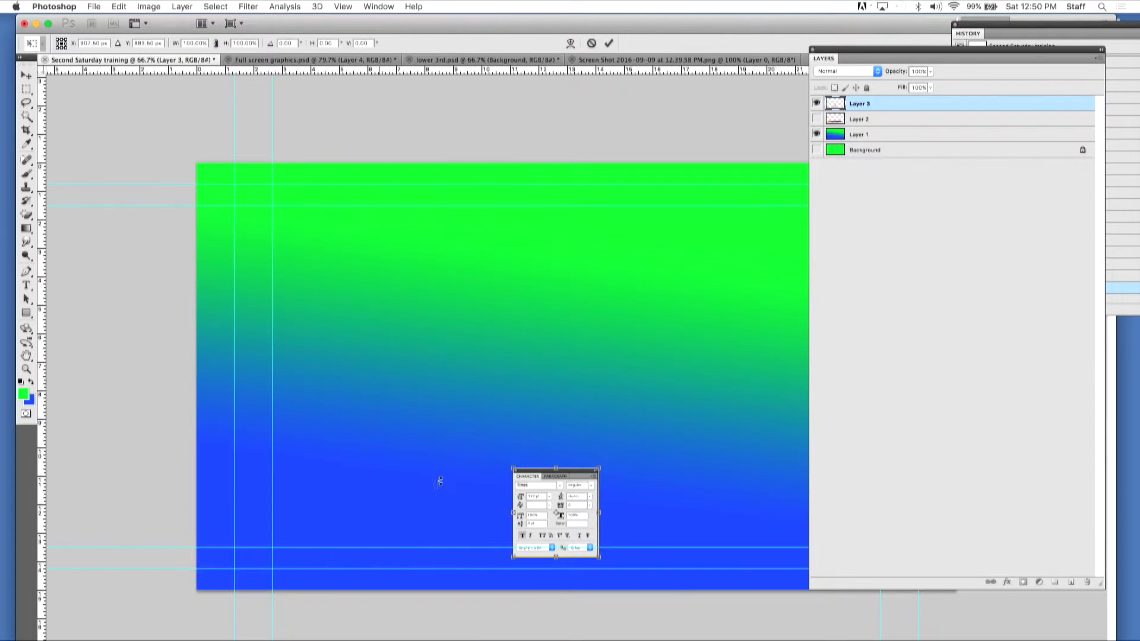
Step: Scale the pasted panel image proportionally to about 284%, move it near the inner guide on the canvas's left side, and apply the transform
{"action": "left_click_drag", "start_coordinate": [507, 468], "coordinate": [350, 296]}
{"action": "left_click_drag", "start_coordinate": [430, 313], "coordinate": [346, 272]}
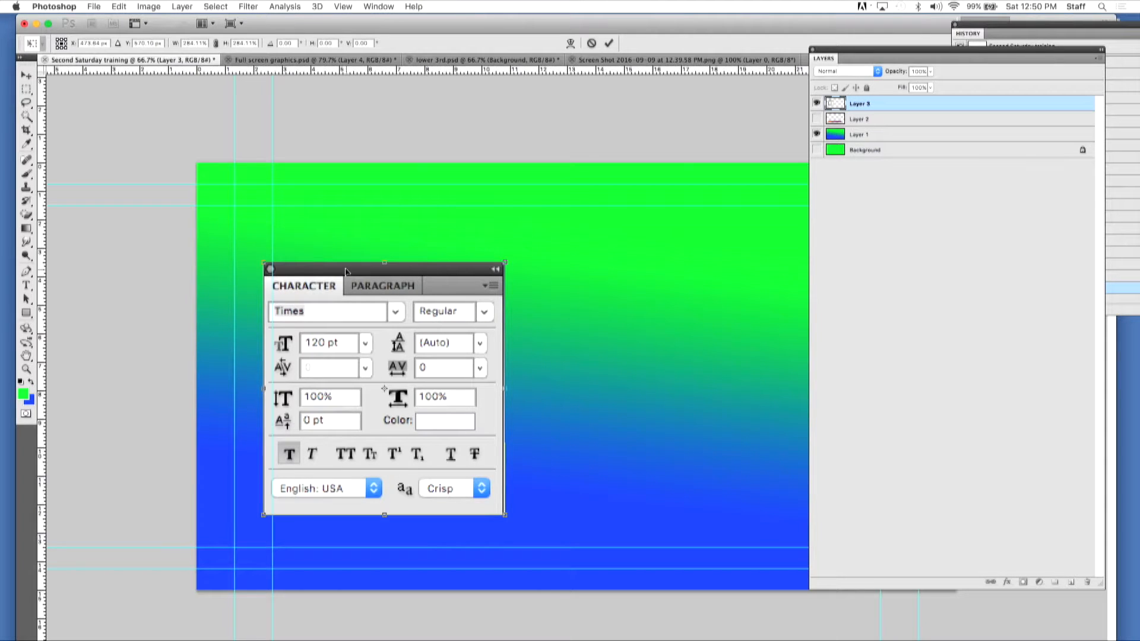
{"action": "left_click", "coordinate": [817, 104]}
{"action": "left_click", "coordinate": [817, 104]}
{"action": "key", "text": "Return"}
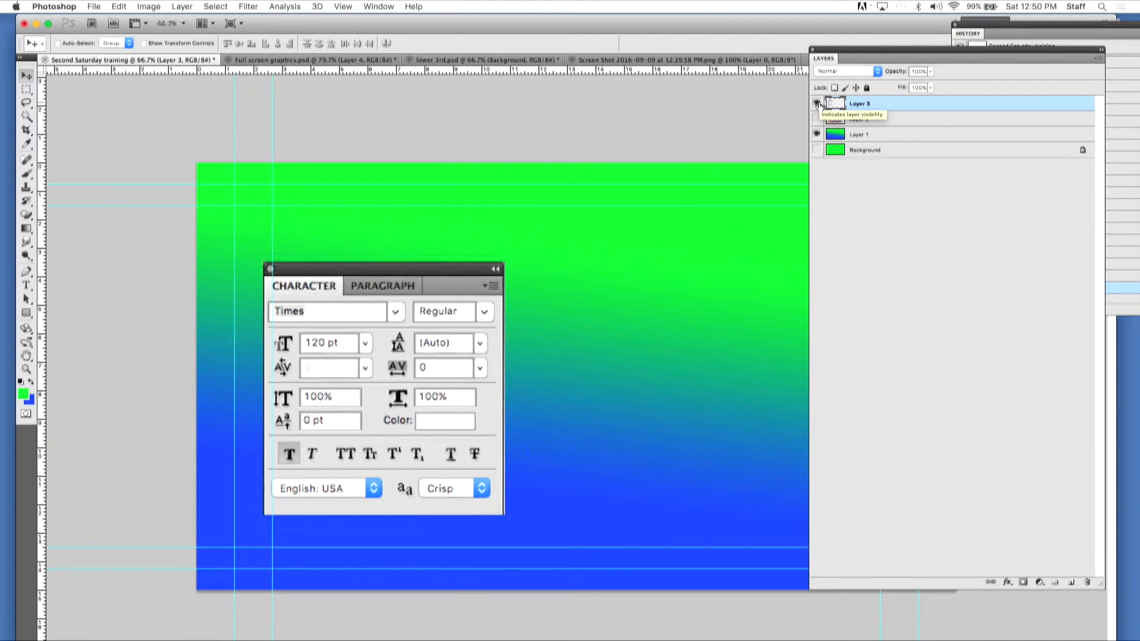
Step: Toggle the visibility of Layer 3 and Layer 2 to compare the canvas with and without each, leaving Layer 3 shown and Layer 2 hidden
{"action": "left_click", "coordinate": [817, 104]}
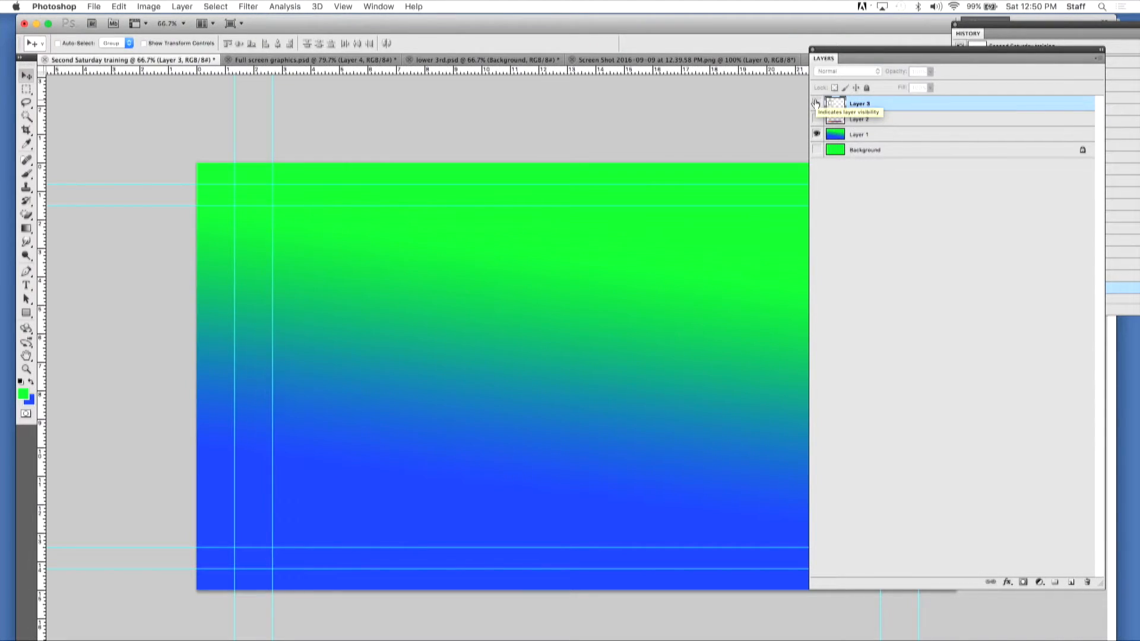
{"action": "left_click", "coordinate": [817, 105]}
{"action": "left_click", "coordinate": [817, 104]}
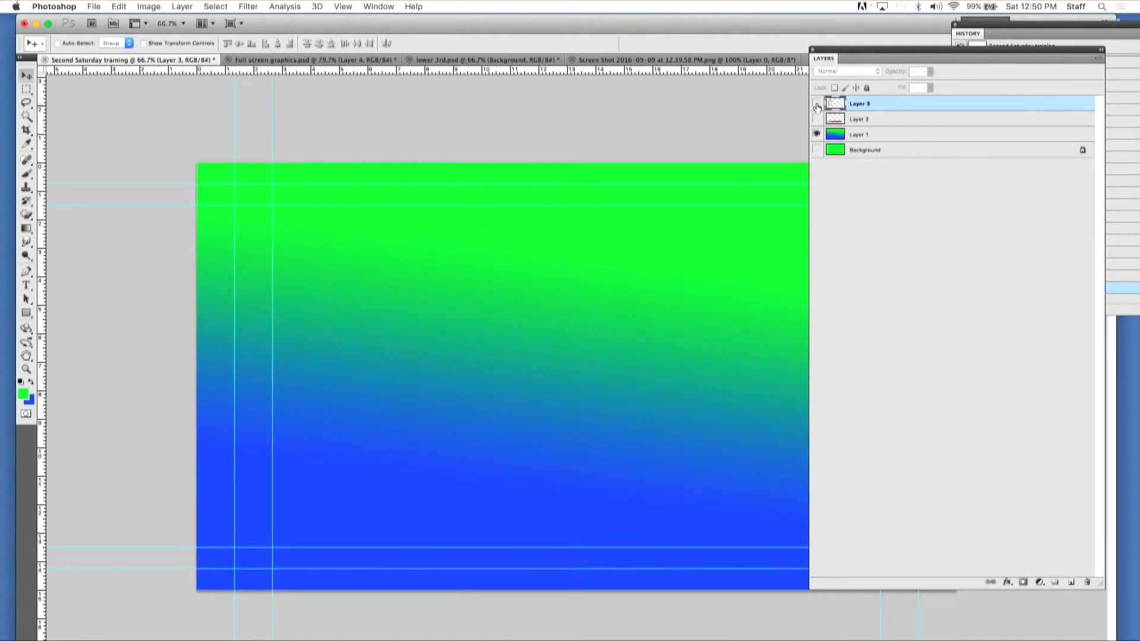
{"action": "left_click", "coordinate": [818, 105]}
{"action": "left_click", "coordinate": [818, 105]}
{"action": "left_click", "coordinate": [818, 104]}
{"action": "left_click", "coordinate": [818, 105]}
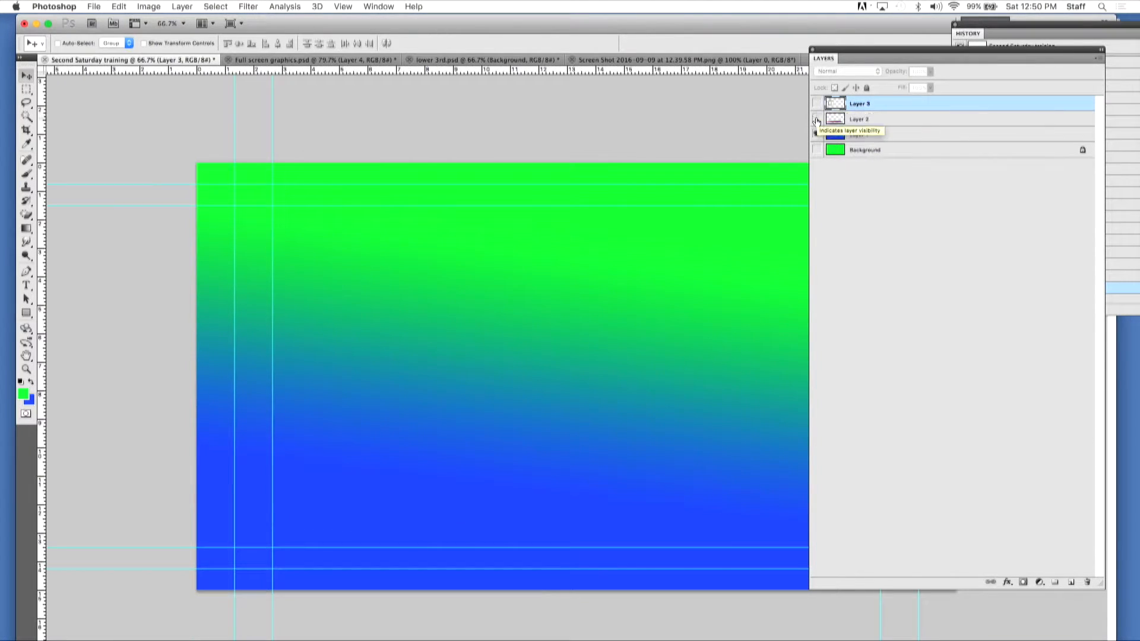
{"action": "left_click", "coordinate": [817, 119]}
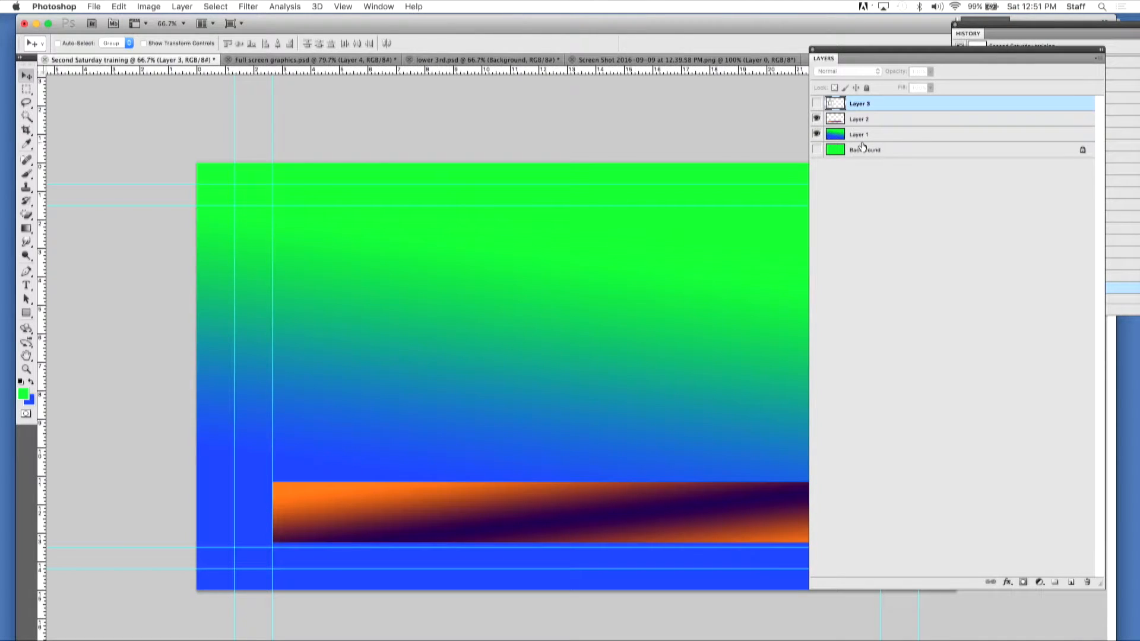
{"action": "left_click", "coordinate": [816, 120]}
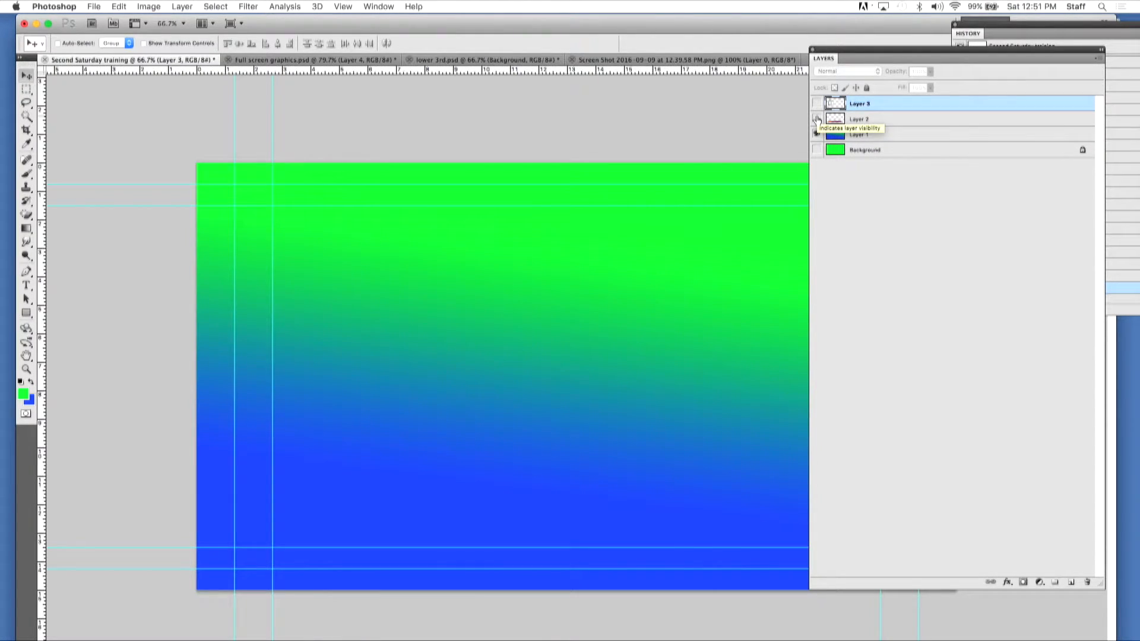
{"action": "left_click", "coordinate": [818, 104]}
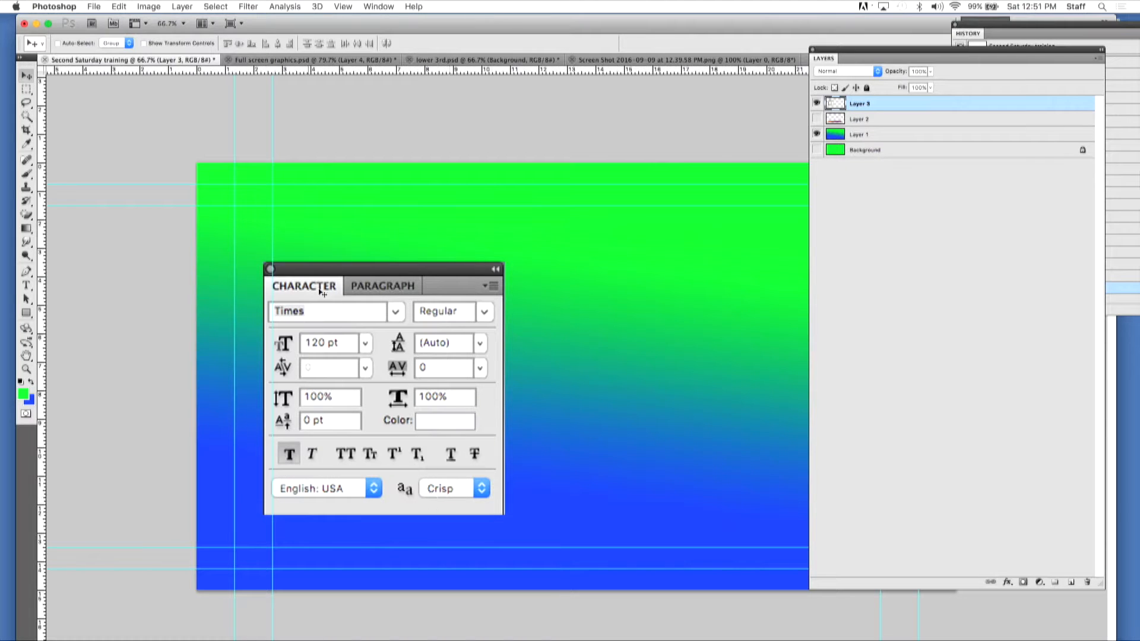
Step: Move the panel image on Layer 3 down until its bottom edge meets the inner lower guide
{"action": "left_click_drag", "start_coordinate": [340, 270], "coordinate": [333, 297]}
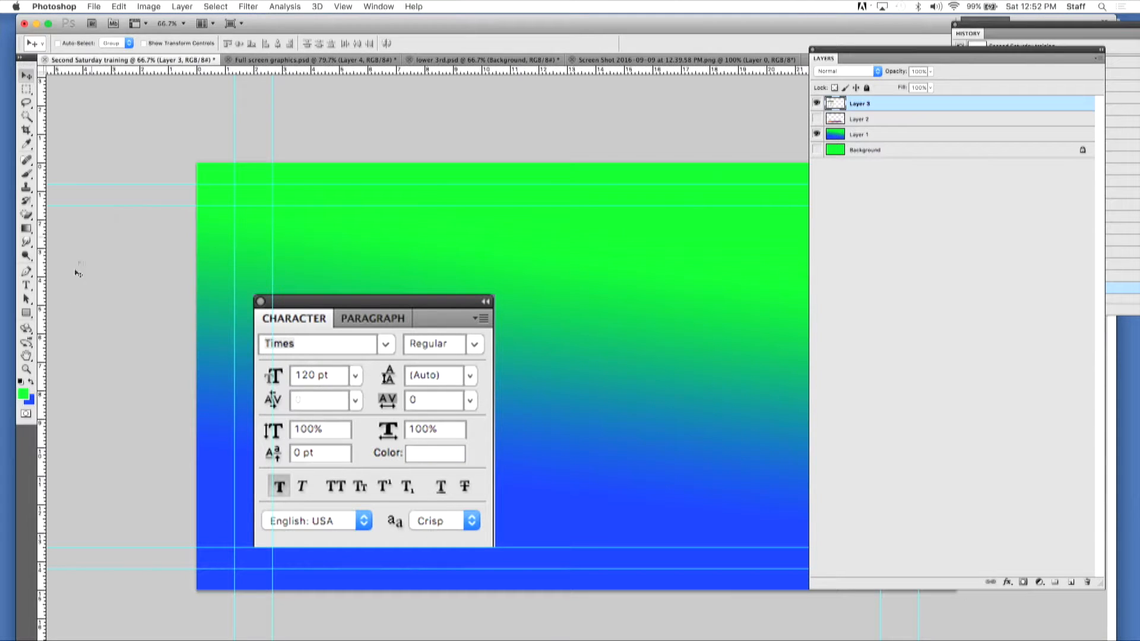
{"action": "left_click", "coordinate": [27, 287]}
{"action": "left_click", "coordinate": [373, 240]}
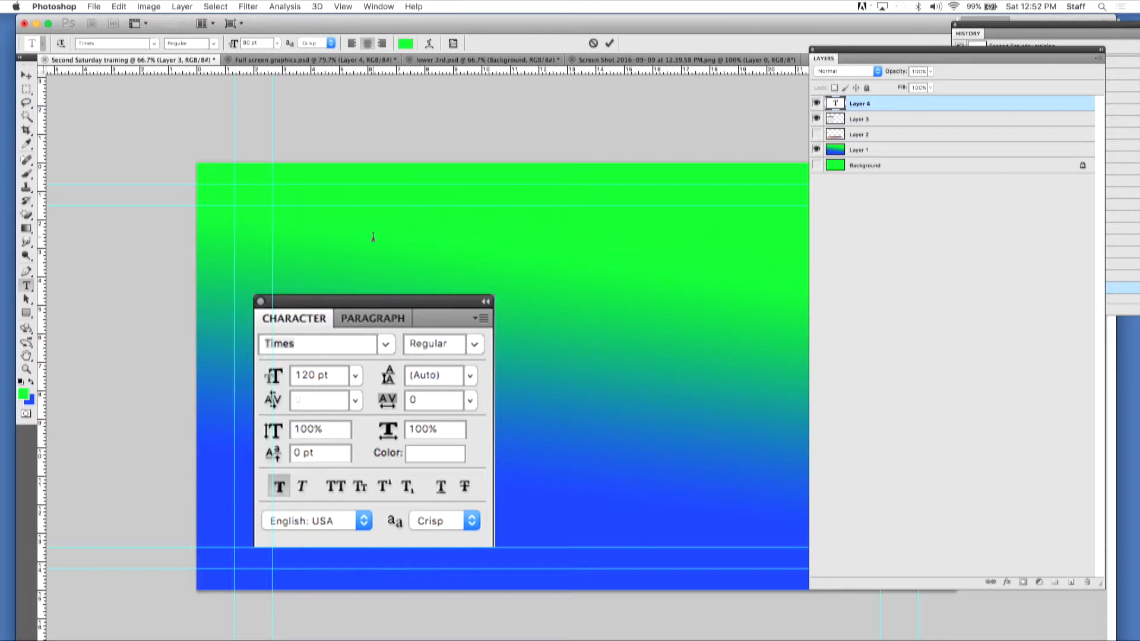
{"action": "type", "text": "ndrea Te"}
{"action": "key", "text": "BackSpace"}
{"action": "type", "text": "xt"}
{"action": "key", "text": "super+a"}
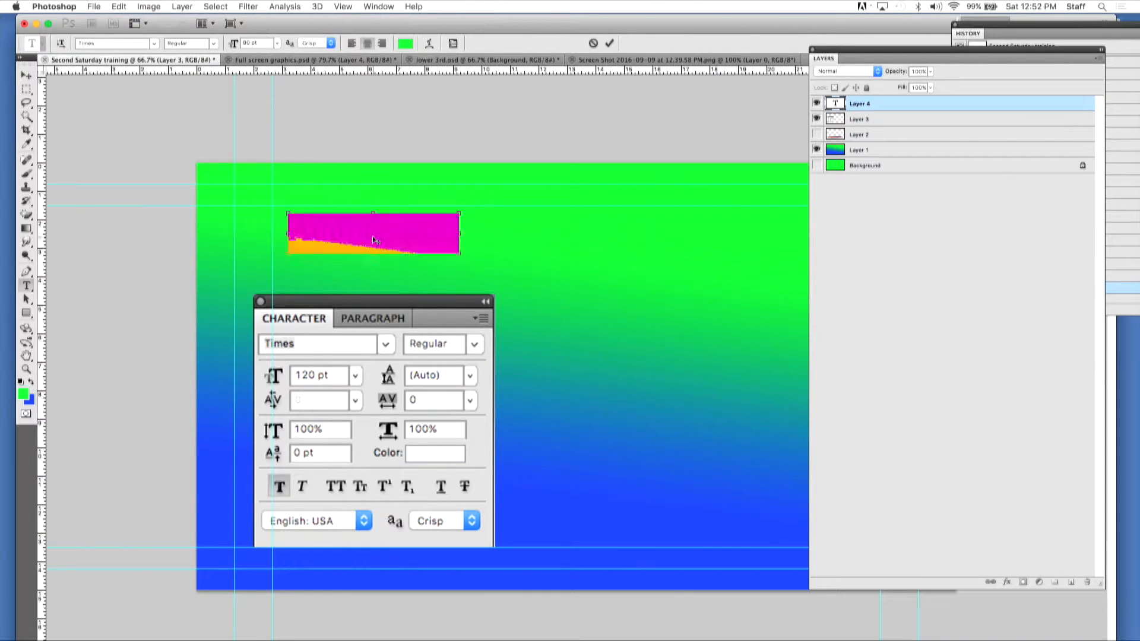
{"action": "key", "text": "Escape"}
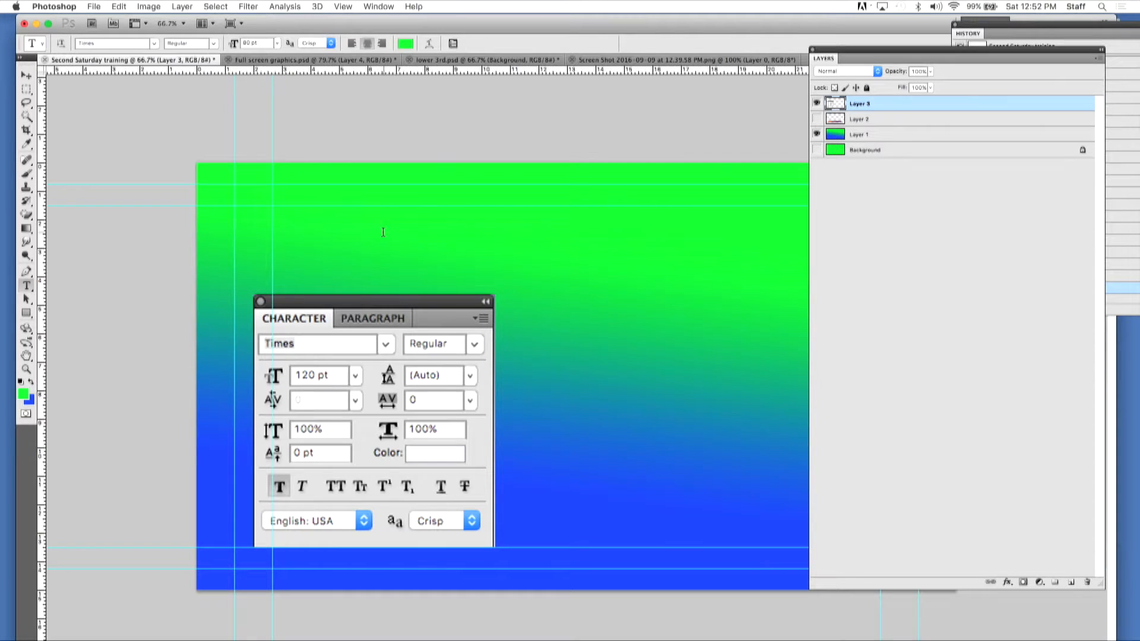
Step: Add a new text layer reading "Adding Text" near the top of the canvas, above the panel image
{"action": "left_click", "coordinate": [376, 232]}
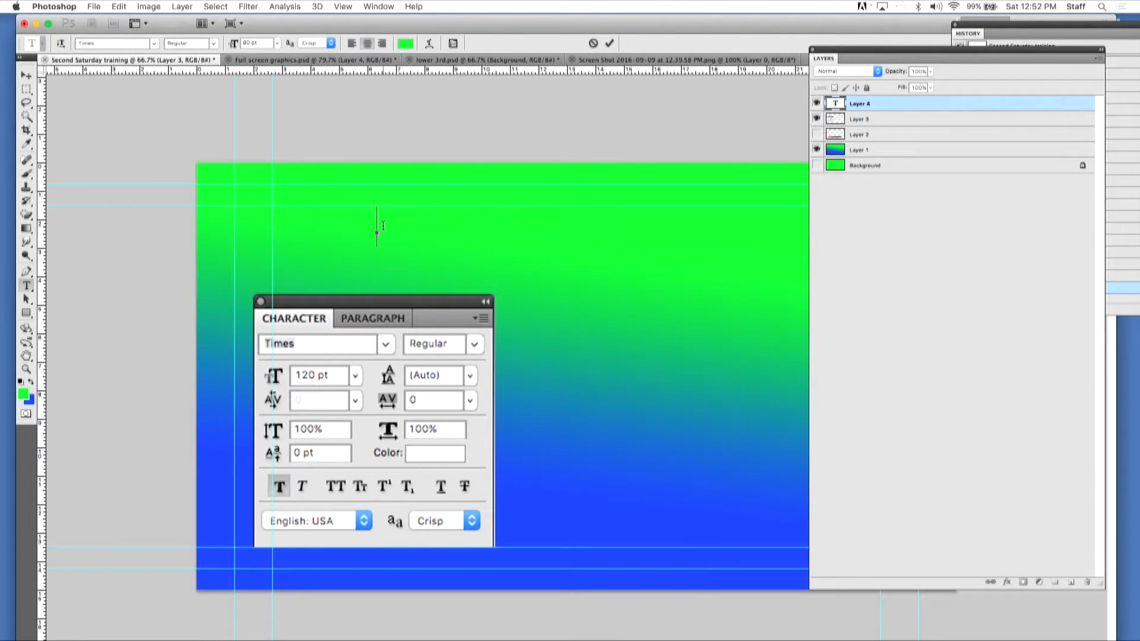
{"action": "type", "text": "George and"}
{"action": "key", "text": "BackSpace"}
{"action": "type", "text": "or"}
{"action": "key", "text": "Return"}
{"action": "key", "text": "KP_Enter"}
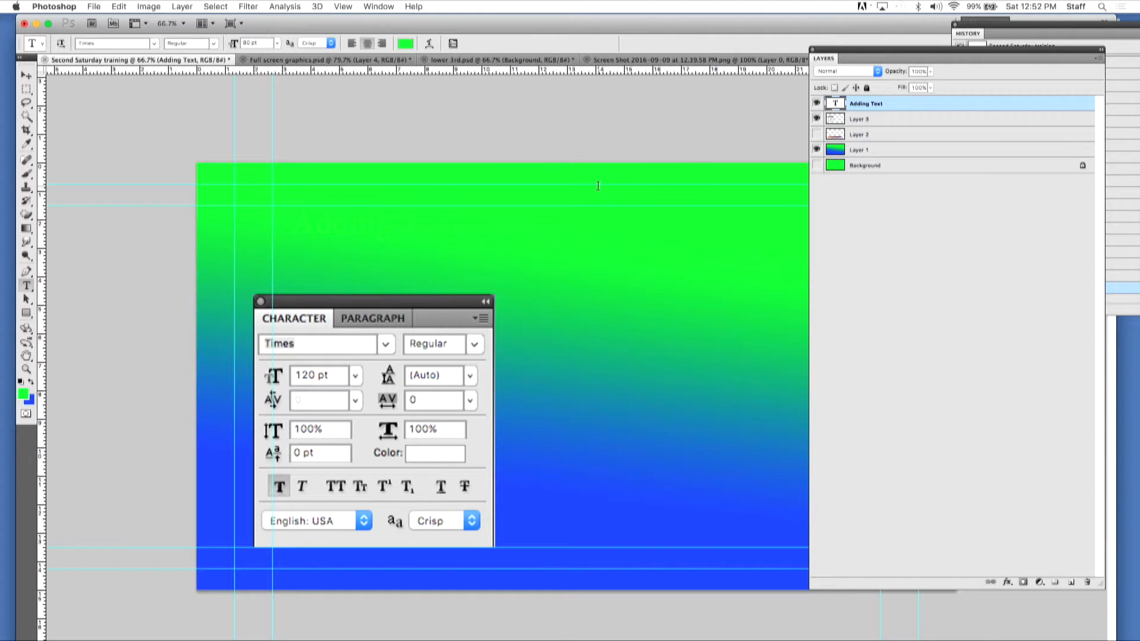
Step: Swap the foreground and background colours, and set the "Adding Text" title's colour to near-white, #f4f7f4
{"action": "left_click", "coordinate": [23, 394]}
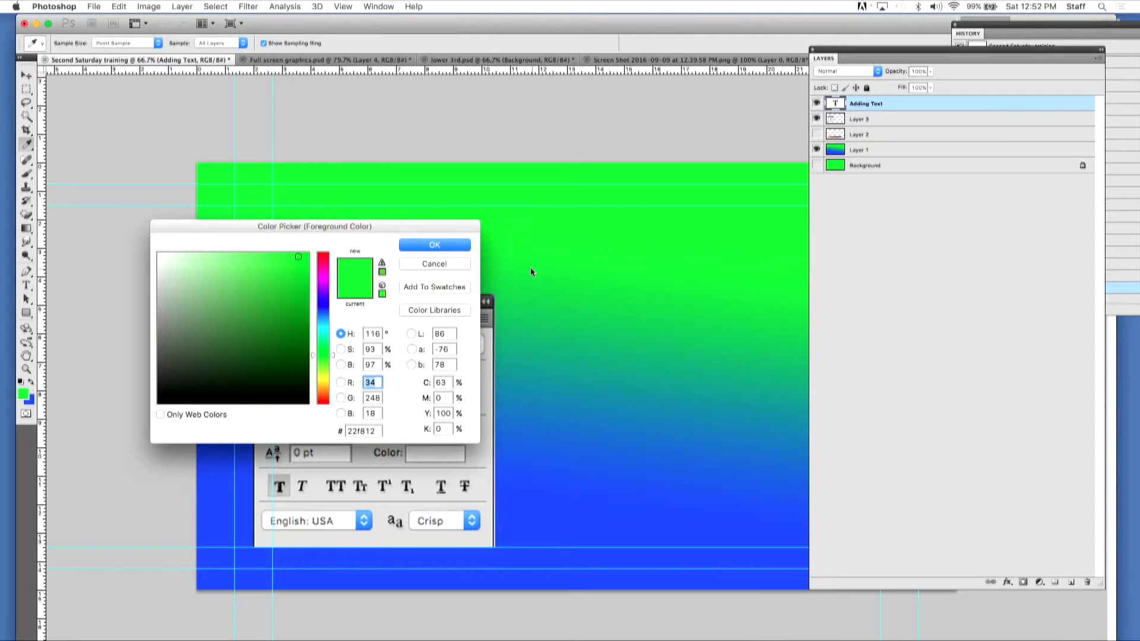
{"action": "left_click", "coordinate": [434, 264]}
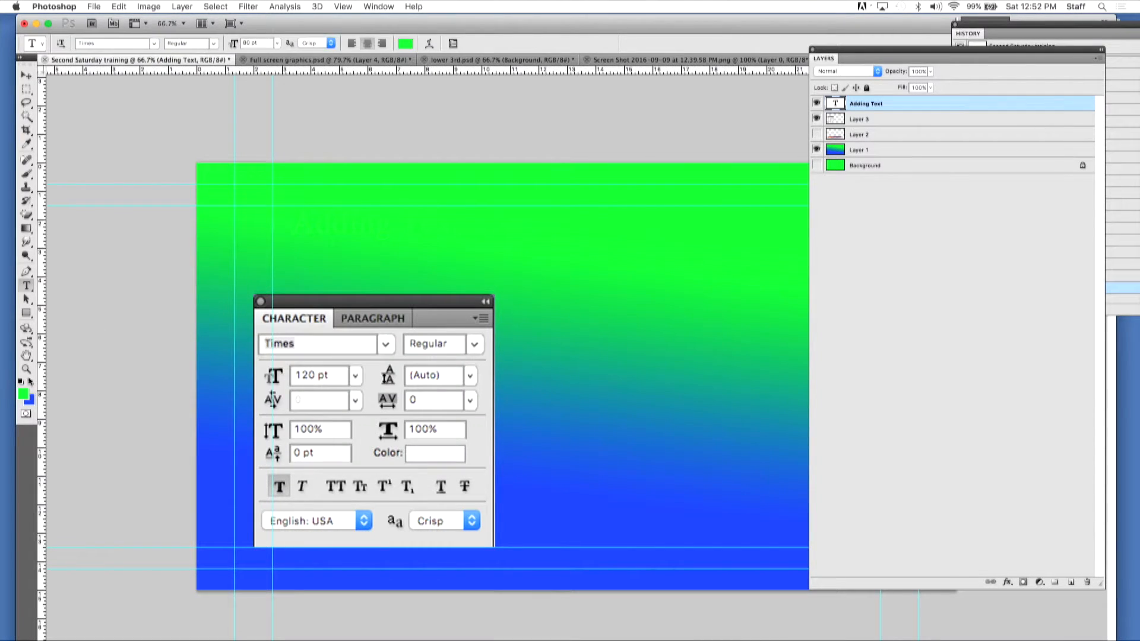
{"action": "key", "text": "x"}
{"action": "left_click", "coordinate": [404, 43]}
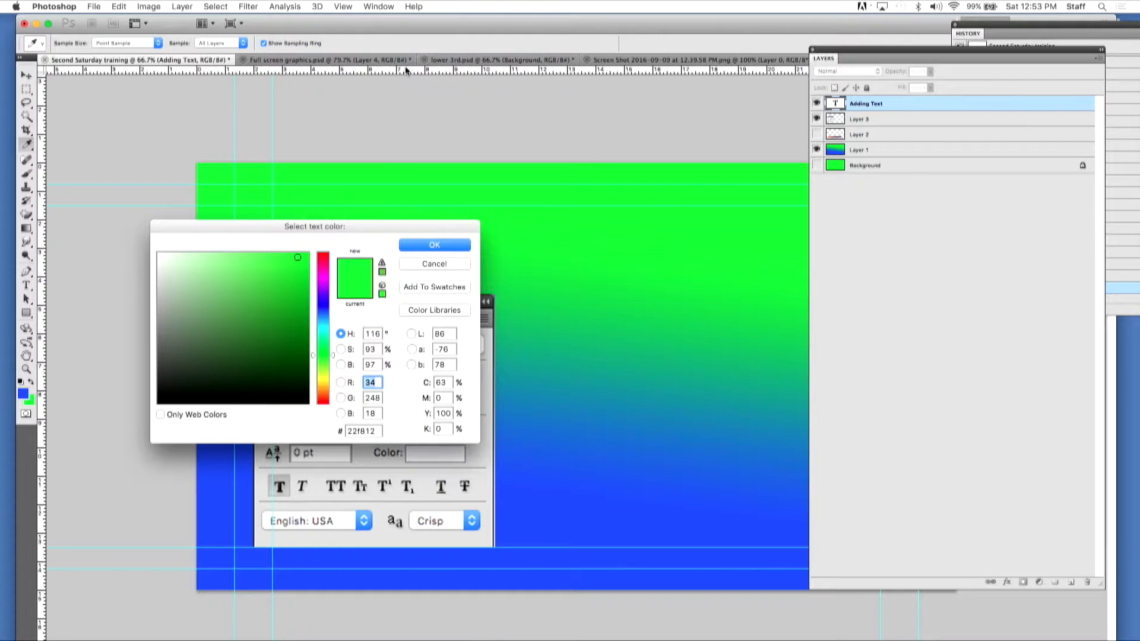
{"action": "left_click", "coordinate": [159, 258]}
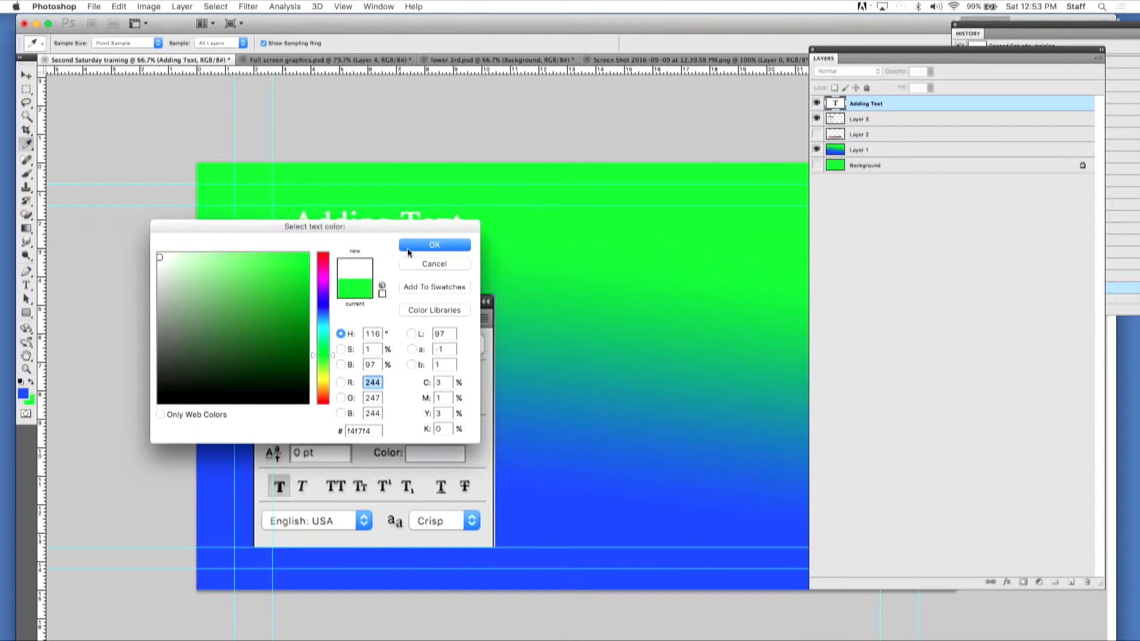
{"action": "left_click", "coordinate": [424, 248]}
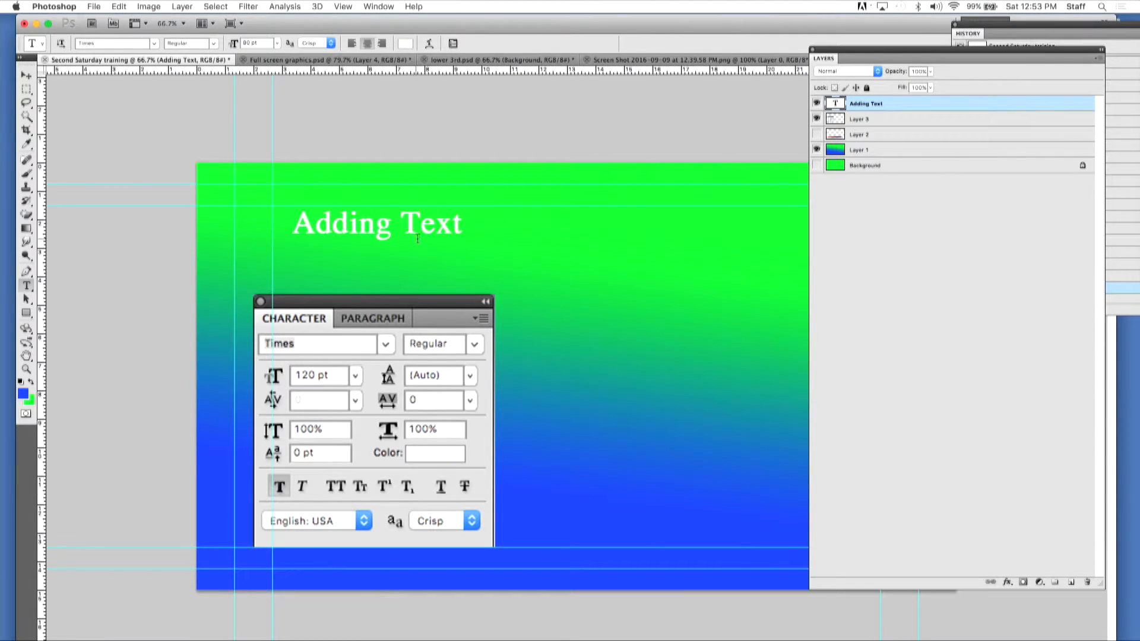
{"action": "left_click", "coordinate": [463, 225]}
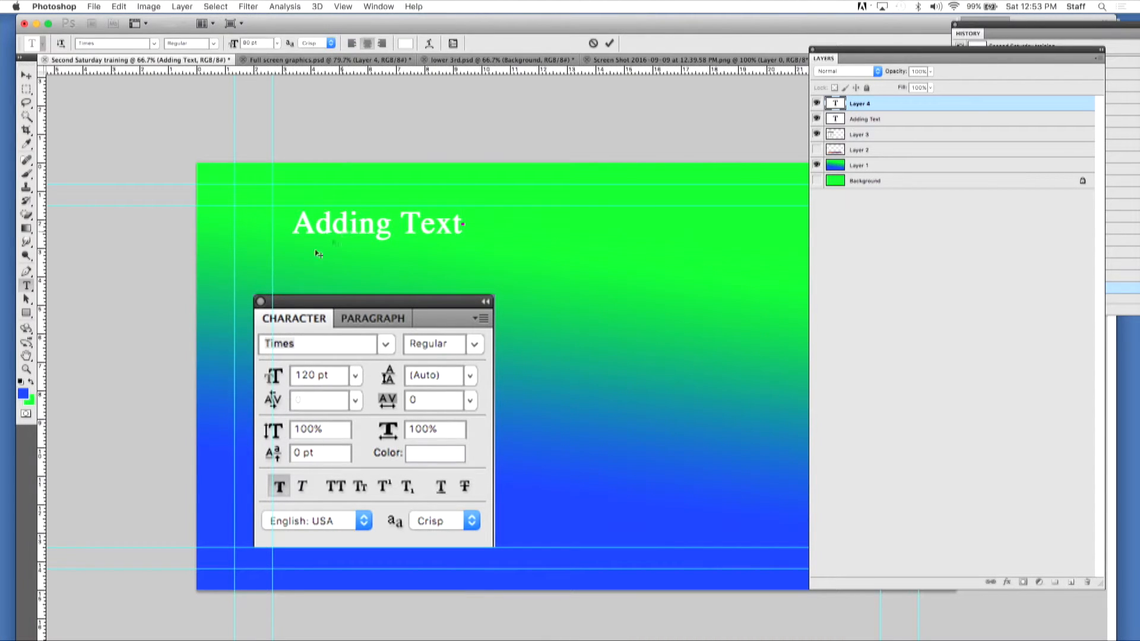
{"action": "mouse_move", "coordinate": [881, 110]}
{"action": "left_mouse_down"}
{"action": "mouse_move", "coordinate": [980, 551]}
{"action": "mouse_move", "coordinate": [1086, 574]}
{"action": "mouse_move", "coordinate": [869, 109]}
{"action": "left_mouse_up"}
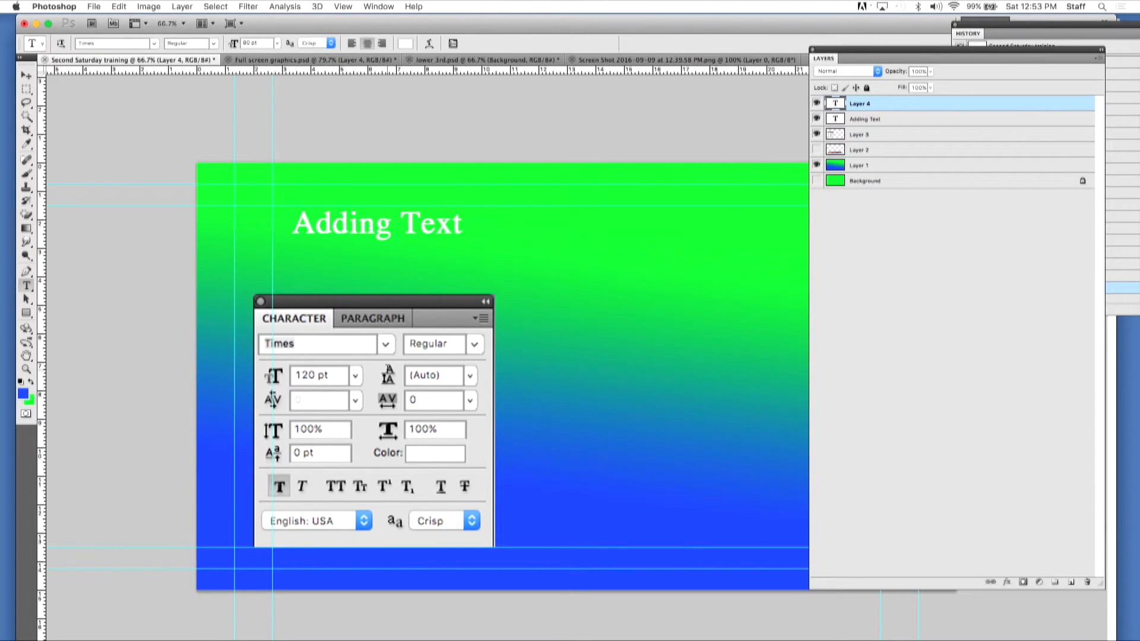
{"action": "left_click_drag", "start_coordinate": [890, 107], "coordinate": [1087, 582]}
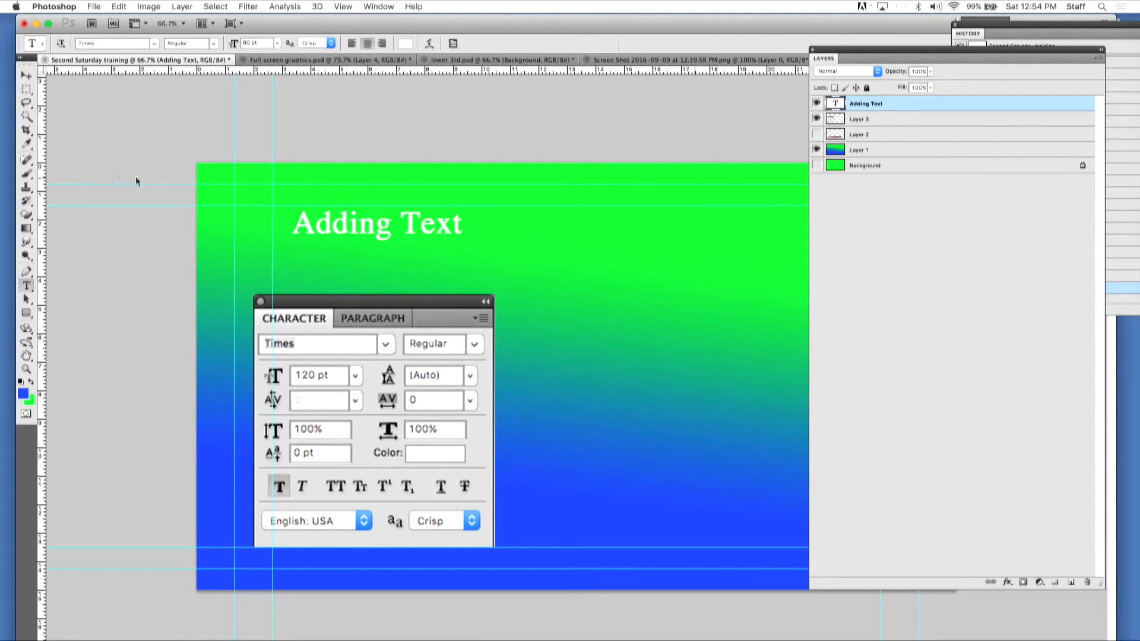
Step: Set the font of the whole "Adding Text" title to Lantinghei TC
{"action": "left_click", "coordinate": [403, 233]}
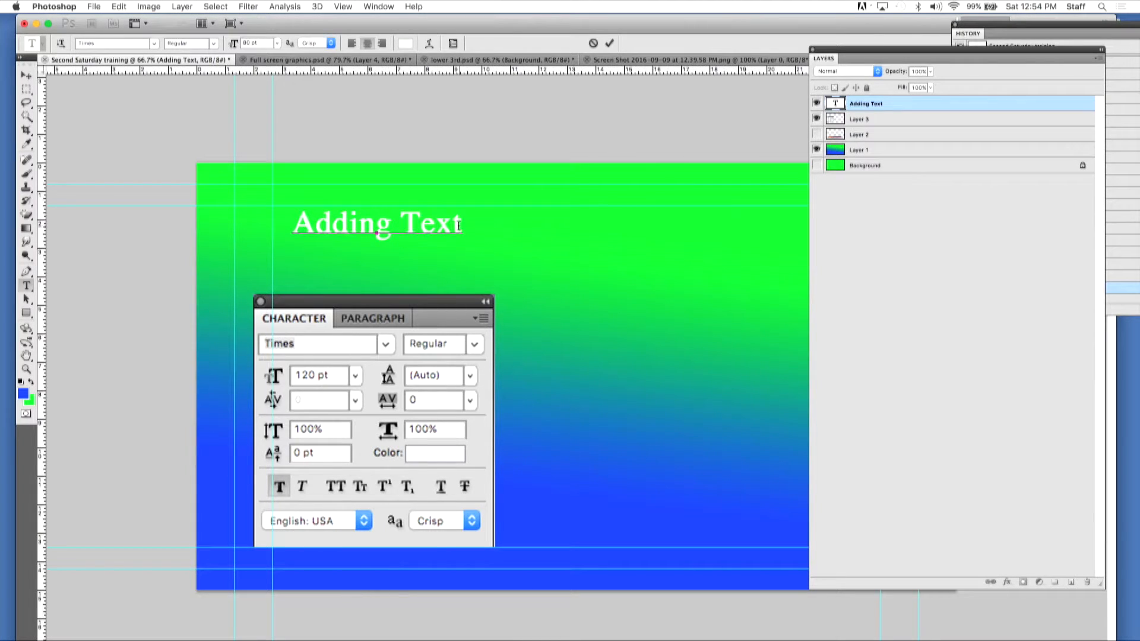
{"action": "left_click", "coordinate": [153, 47]}
{"action": "left_click", "coordinate": [127, 82]}
{"action": "left_click", "coordinate": [459, 223]}
{"action": "triple_click", "coordinate": [457, 223]}
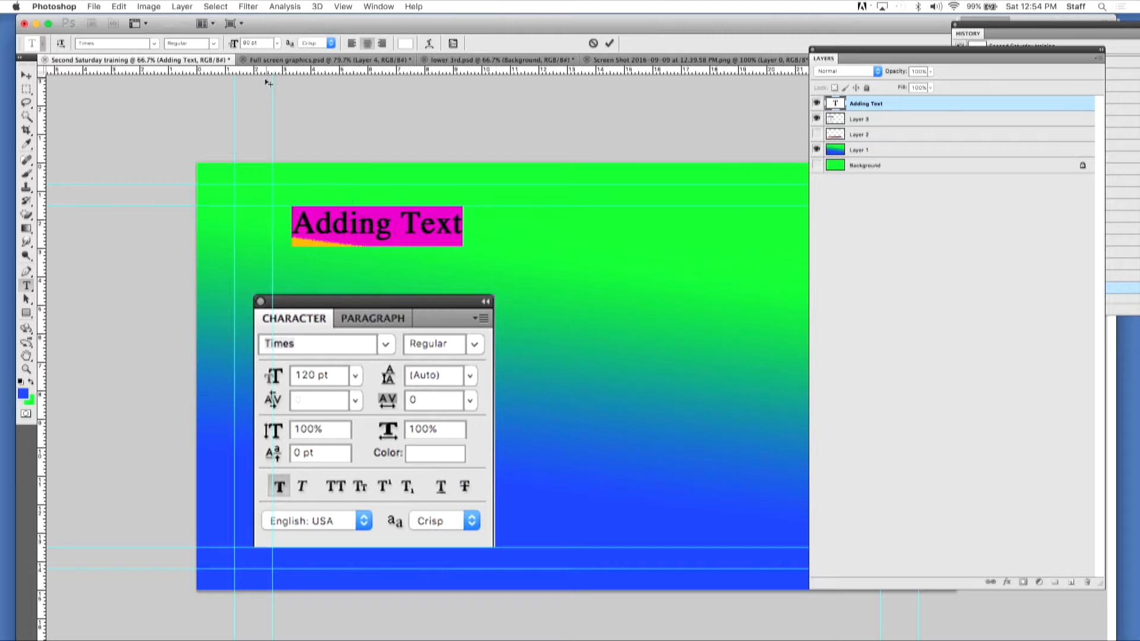
{"action": "left_click", "coordinate": [154, 43]}
{"action": "left_click", "coordinate": [145, 222]}
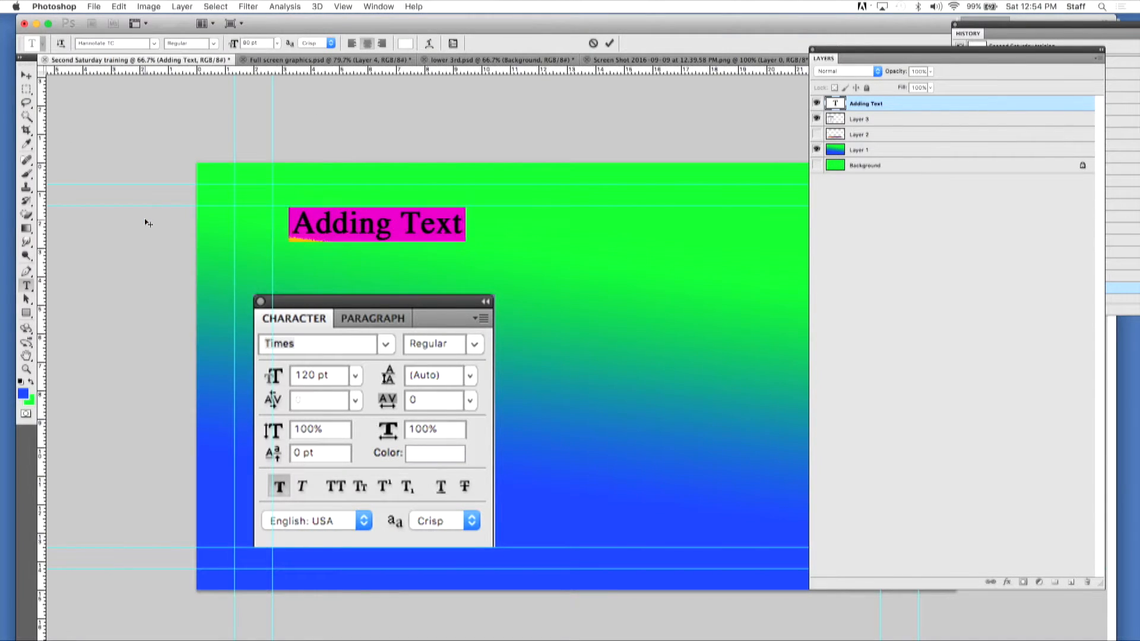
{"action": "left_click", "coordinate": [154, 44]}
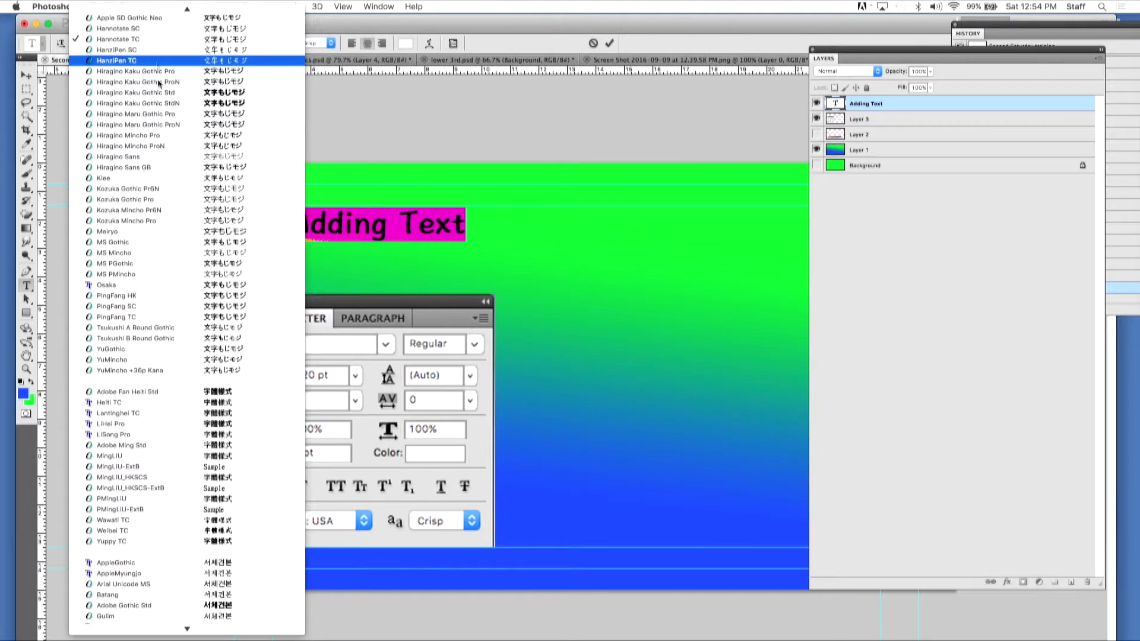
{"action": "left_click", "coordinate": [127, 415]}
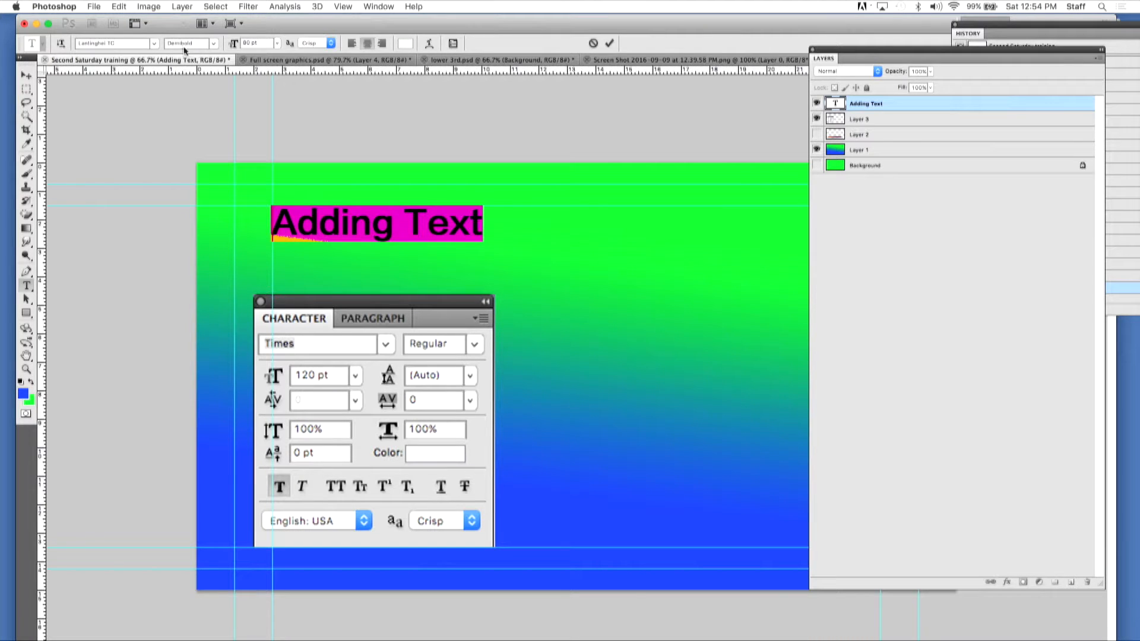
Step: Set the selected title text's font style to Heavy and its size to 100 pt
{"action": "left_click", "coordinate": [213, 44]}
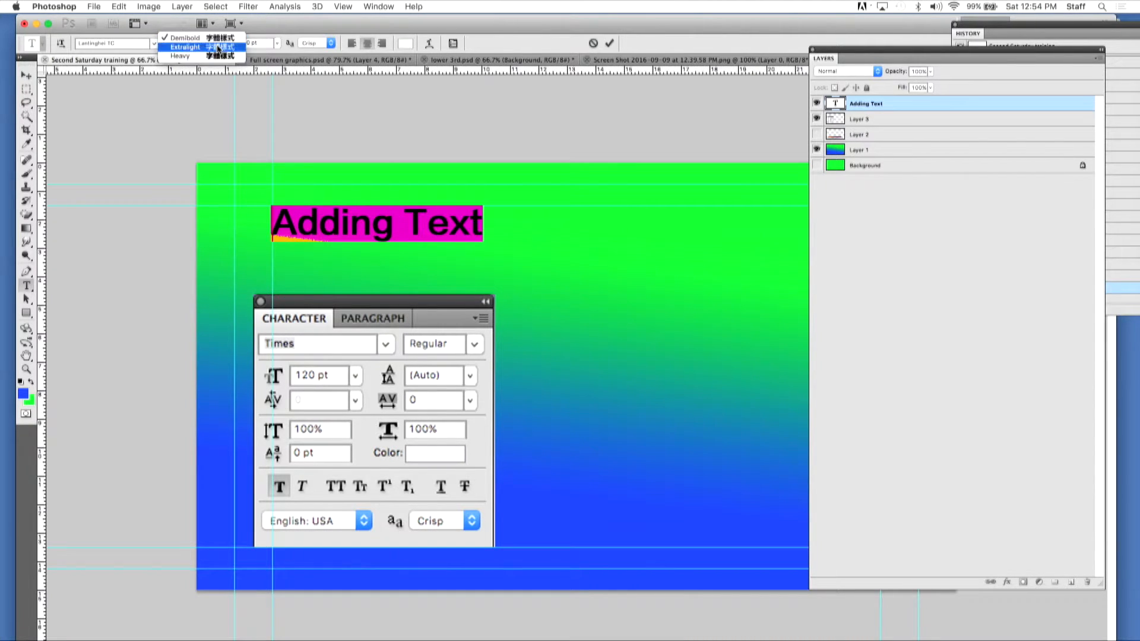
{"action": "left_click", "coordinate": [203, 56]}
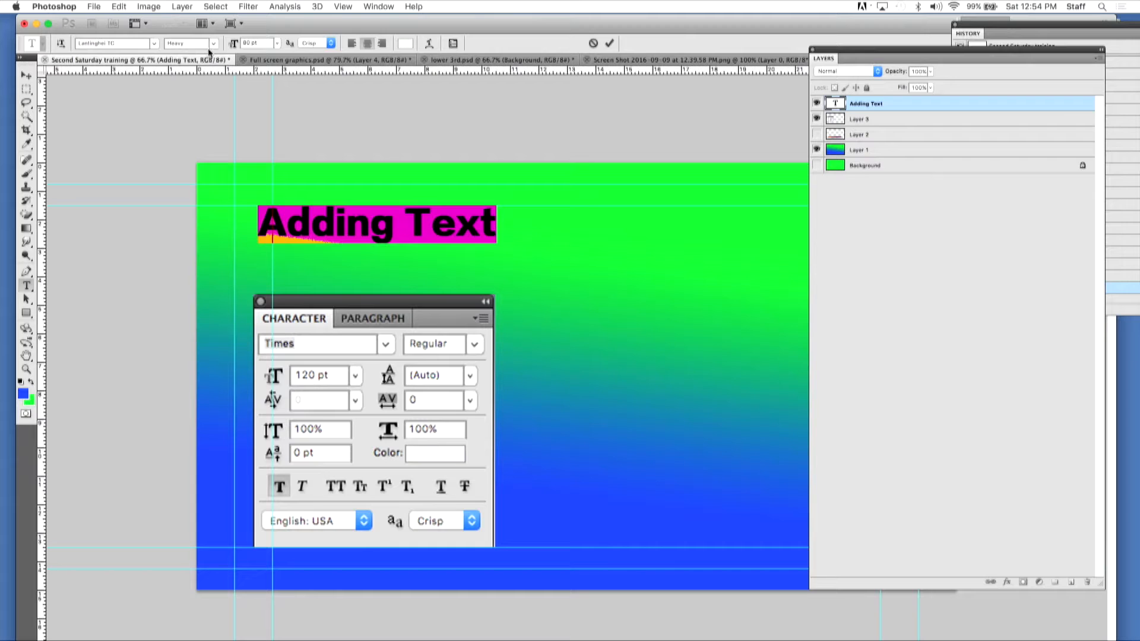
{"action": "left_click", "coordinate": [276, 44]}
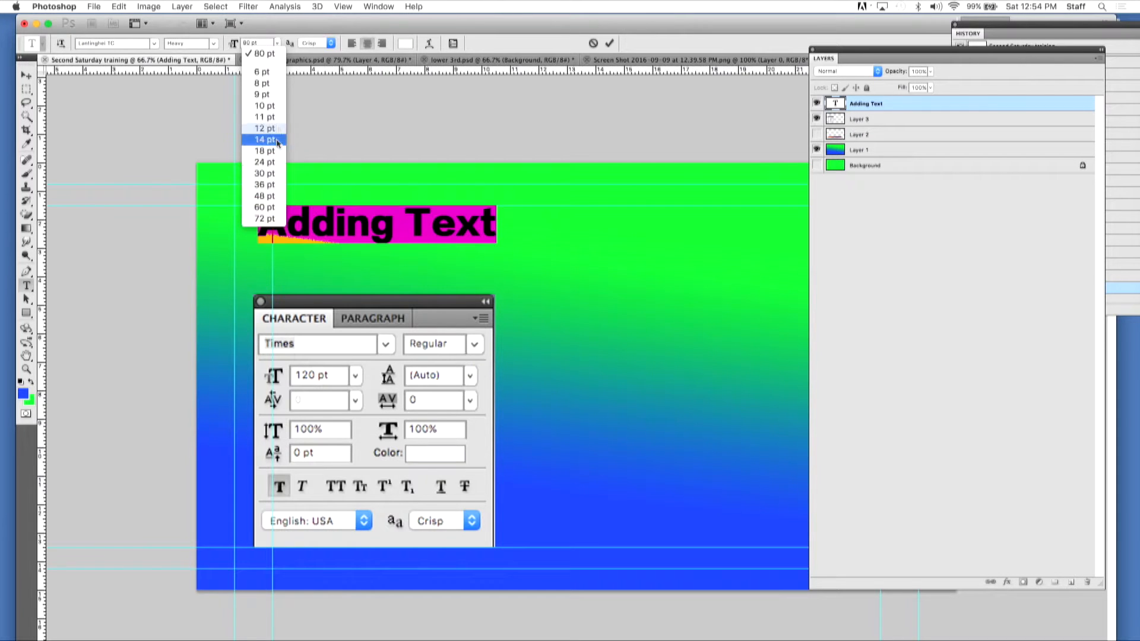
{"action": "left_click", "coordinate": [250, 41]}
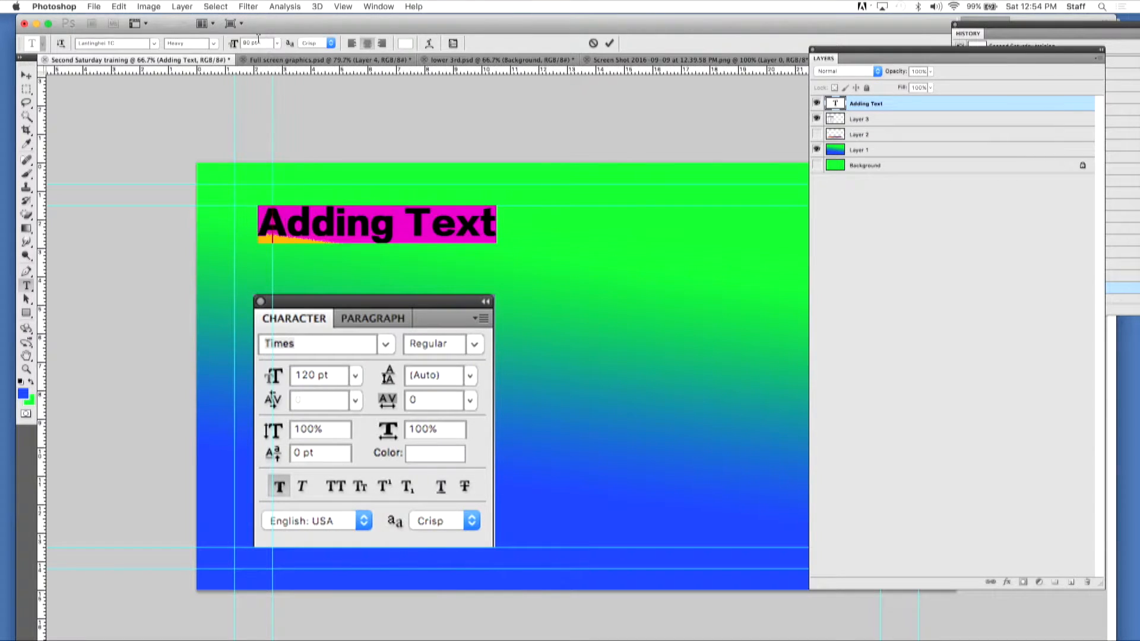
{"action": "double_click", "coordinate": [250, 43]}
{"action": "type", "text": "100"}
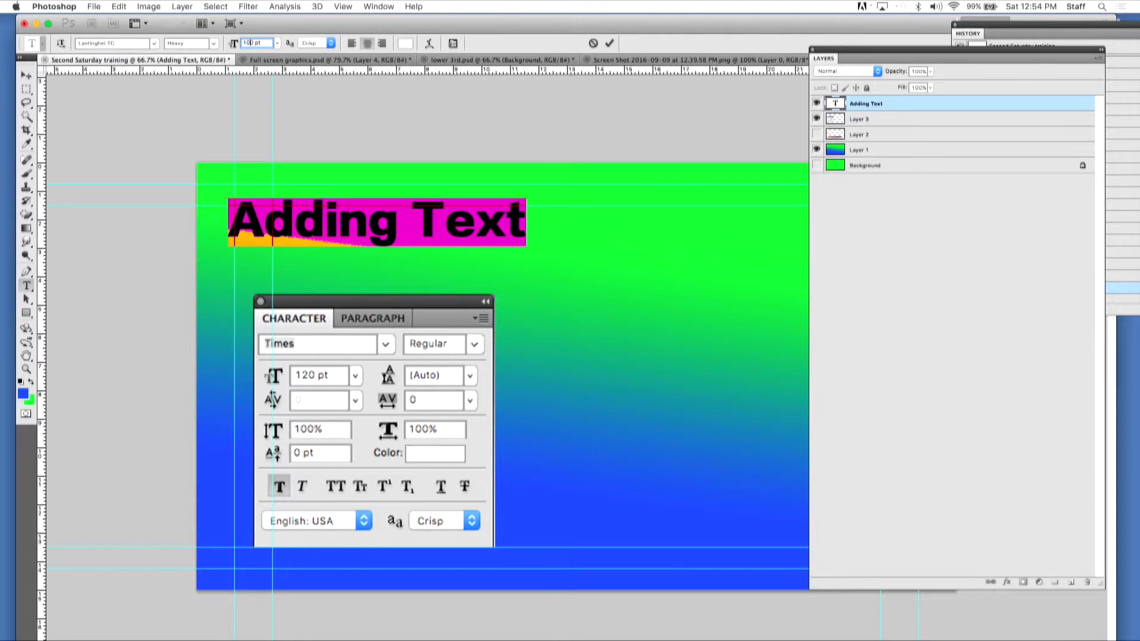
Step: Move the "Adding Text" title below the inner upper guide and towards the middle of the canvas
{"action": "left_click", "coordinate": [26, 75]}
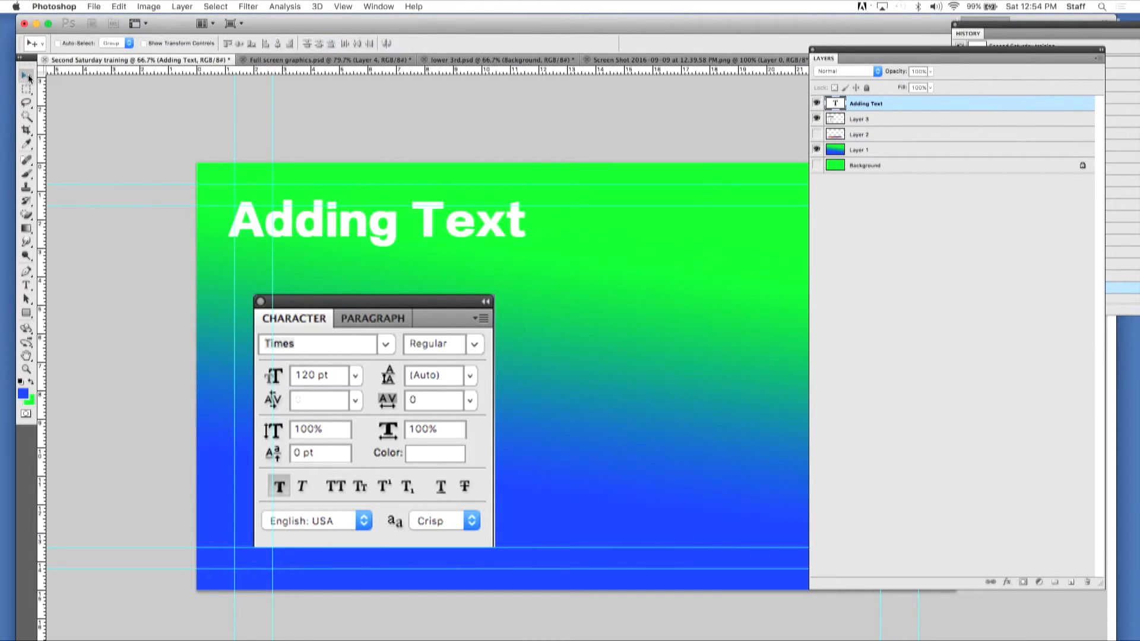
{"action": "left_click_drag", "start_coordinate": [406, 244], "coordinate": [449, 249]}
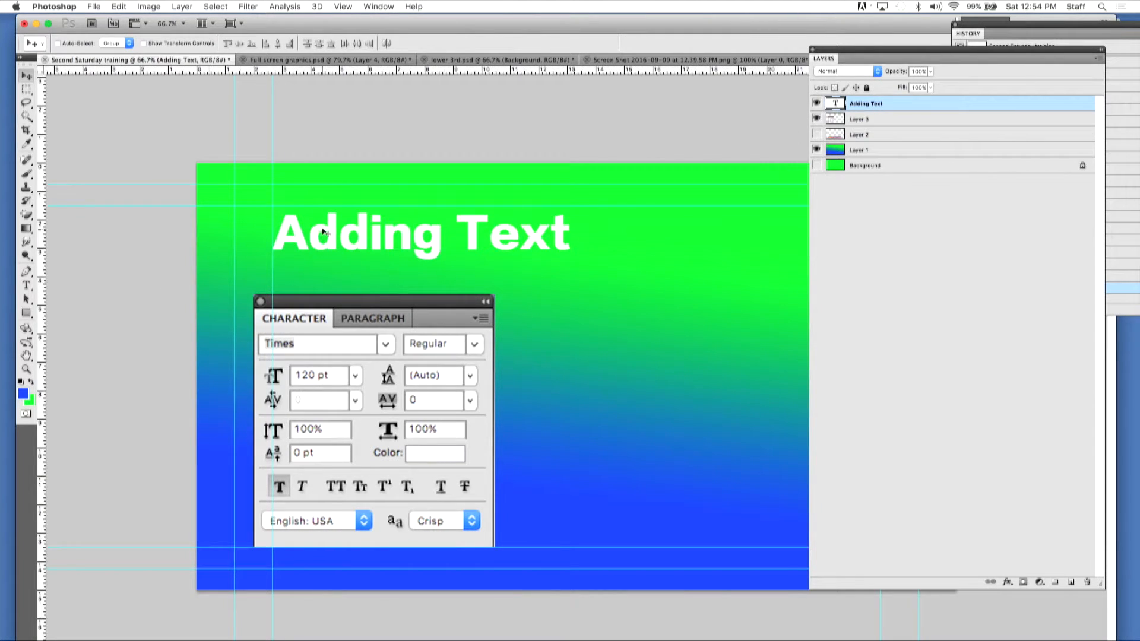
{"action": "left_click_drag", "start_coordinate": [324, 233], "coordinate": [426, 237]}
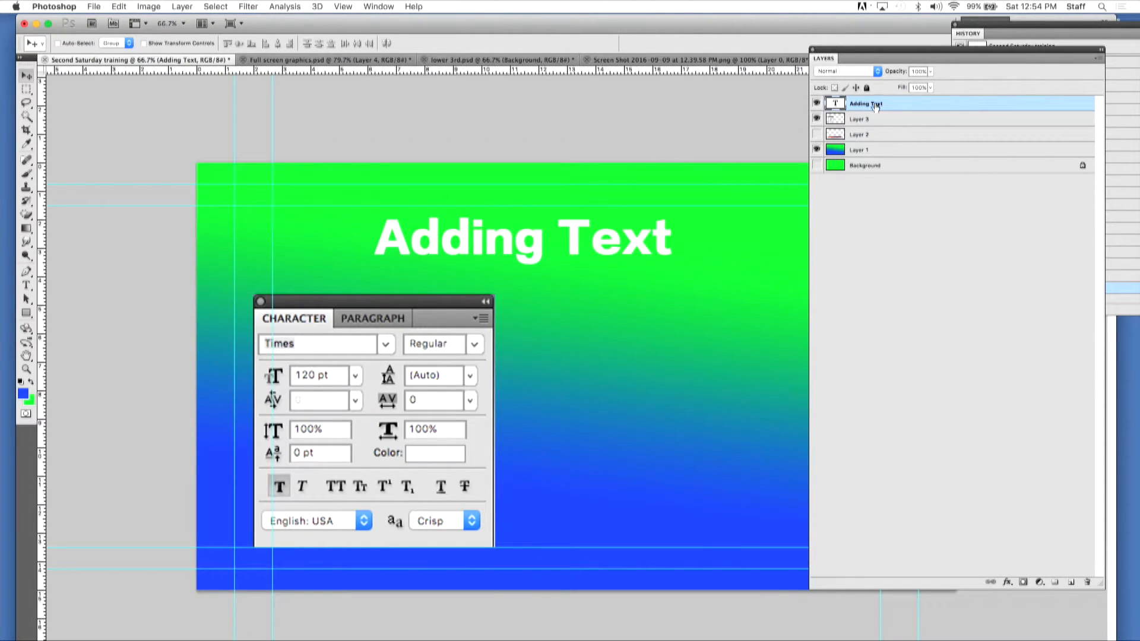
Step: Try moving the gradient on Layer 1 to the left, and undo the move
{"action": "left_click", "coordinate": [888, 151]}
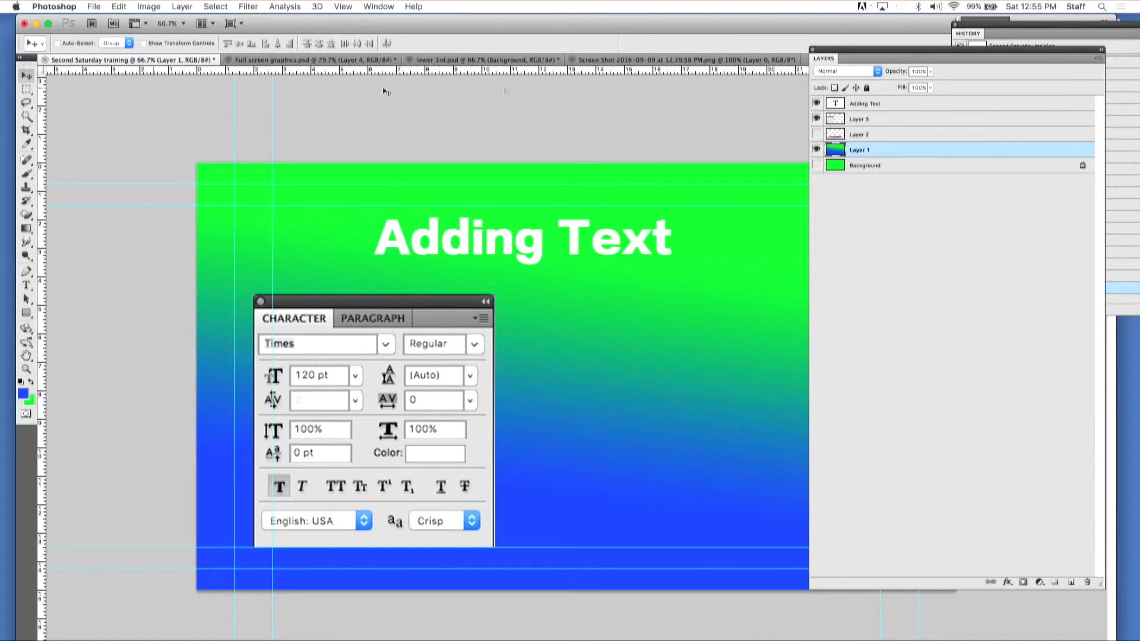
{"action": "left_click", "coordinate": [905, 107]}
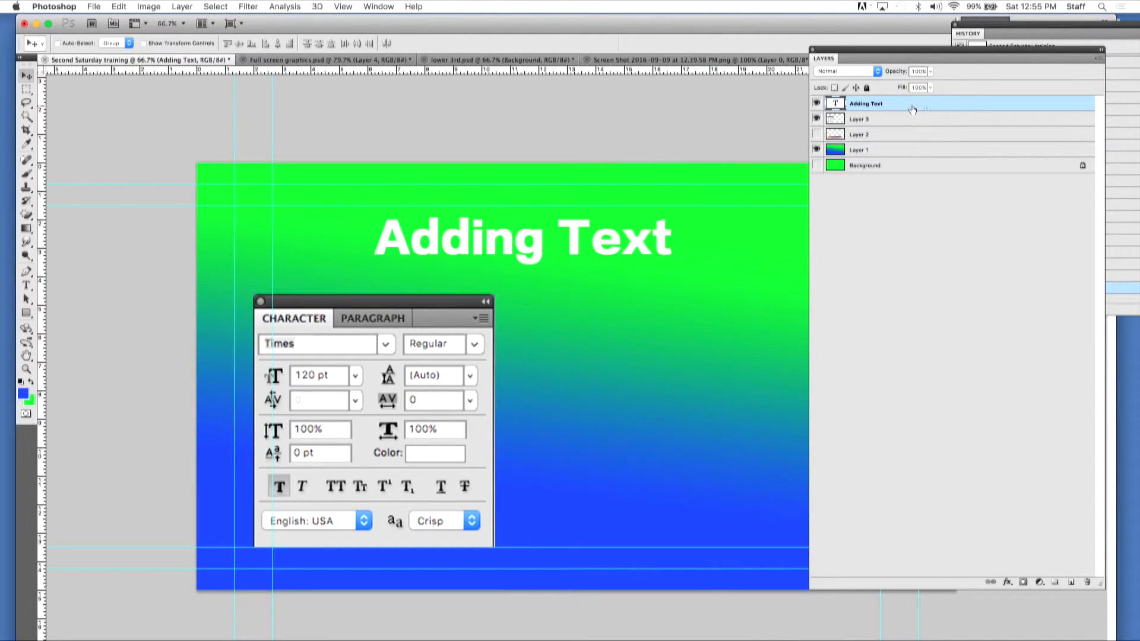
{"action": "left_click", "coordinate": [878, 149]}
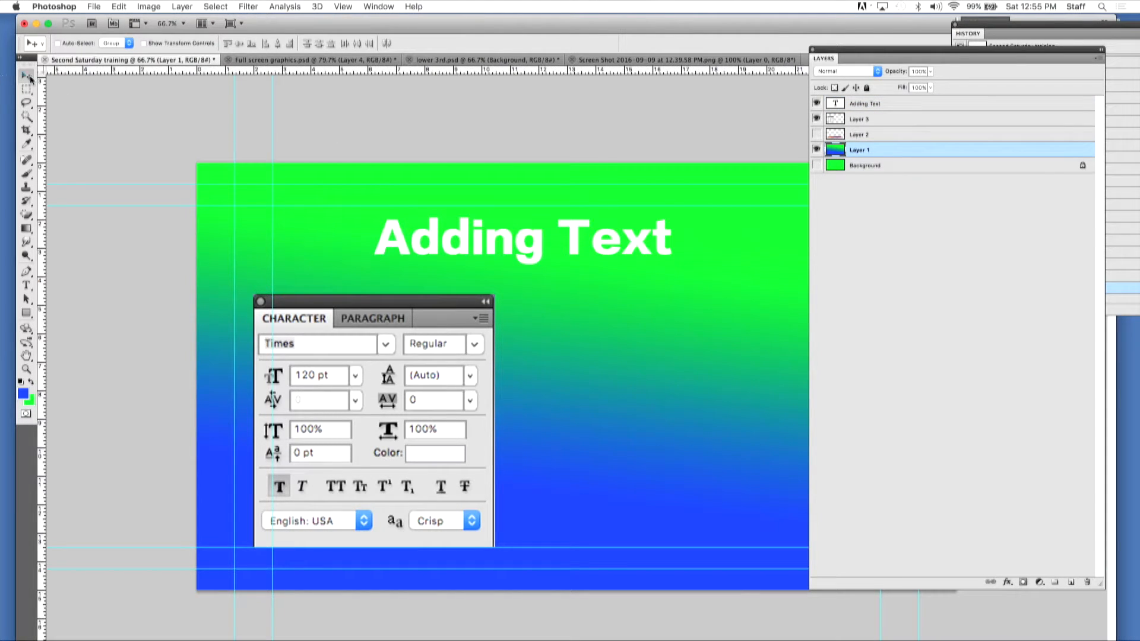
{"action": "left_click_drag", "start_coordinate": [461, 267], "coordinate": [258, 266]}
{"action": "key", "text": "super+z"}
Step: Select the Adding Text layer and shift the title slightly to the left on the canvas
{"action": "left_click", "coordinate": [913, 105]}
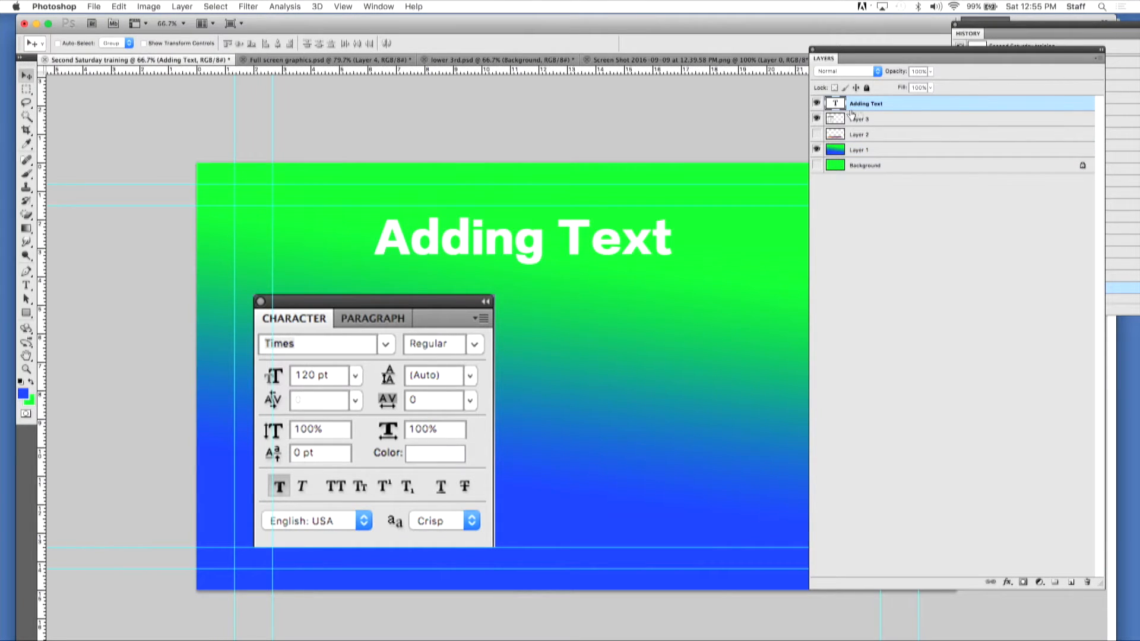
{"action": "mouse_move", "coordinate": [476, 245]}
{"action": "left_mouse_down"}
{"action": "mouse_move", "coordinate": [504, 239]}
{"action": "mouse_move", "coordinate": [446, 244]}
{"action": "mouse_move", "coordinate": [461, 248]}
{"action": "left_mouse_up"}
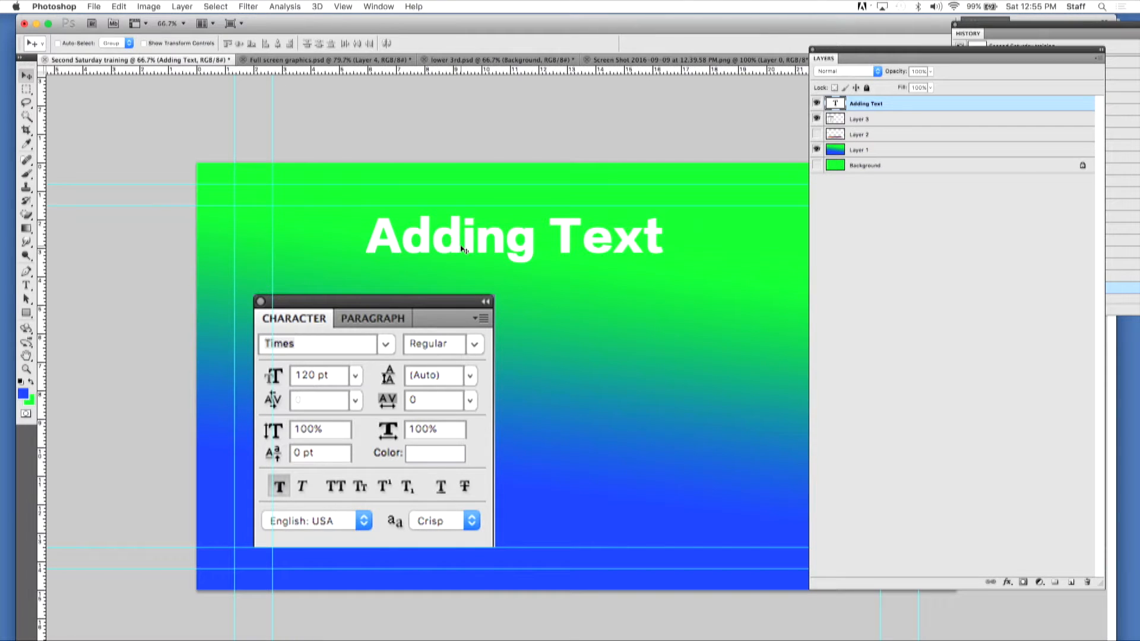
Step: Start a new text layer below the title, beside the screen shot image, with the font size set to 60 pt
{"action": "left_click", "coordinate": [26, 285]}
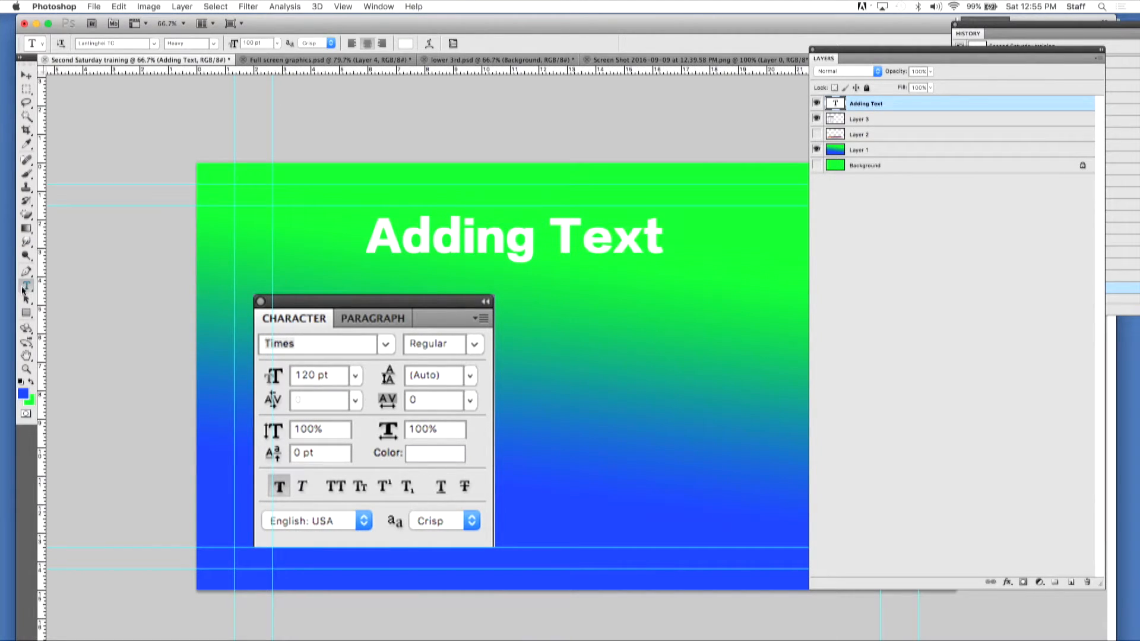
{"action": "left_click", "coordinate": [532, 319]}
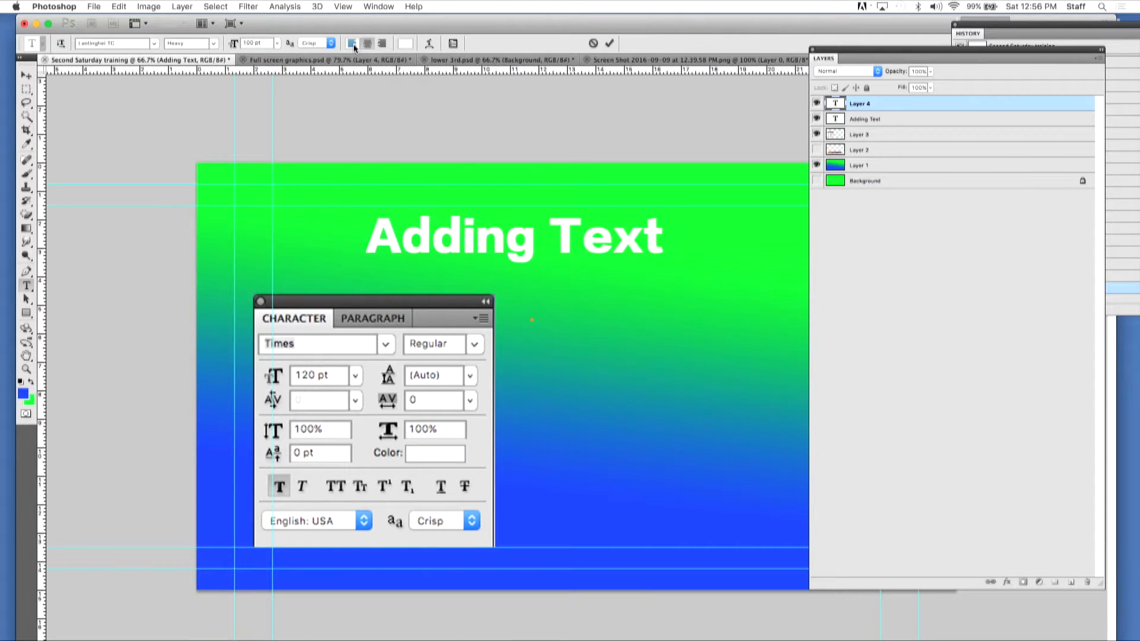
{"action": "type", "text": "-"}
{"action": "key", "text": "BackSpace"}
{"action": "left_click", "coordinate": [277, 42]}
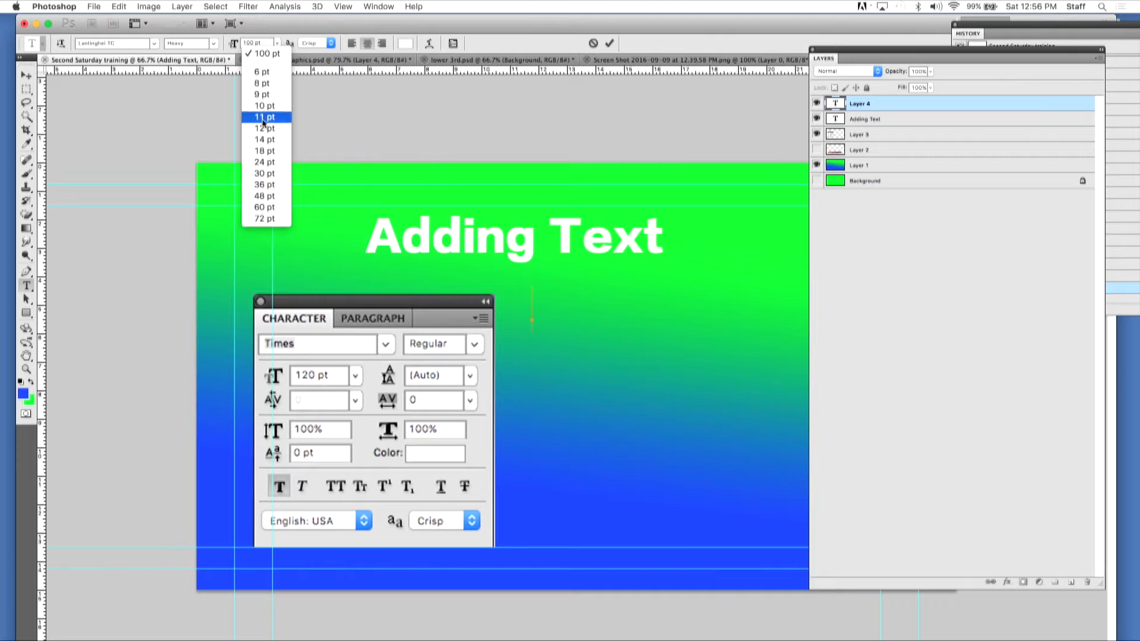
{"action": "left_click", "coordinate": [273, 208]}
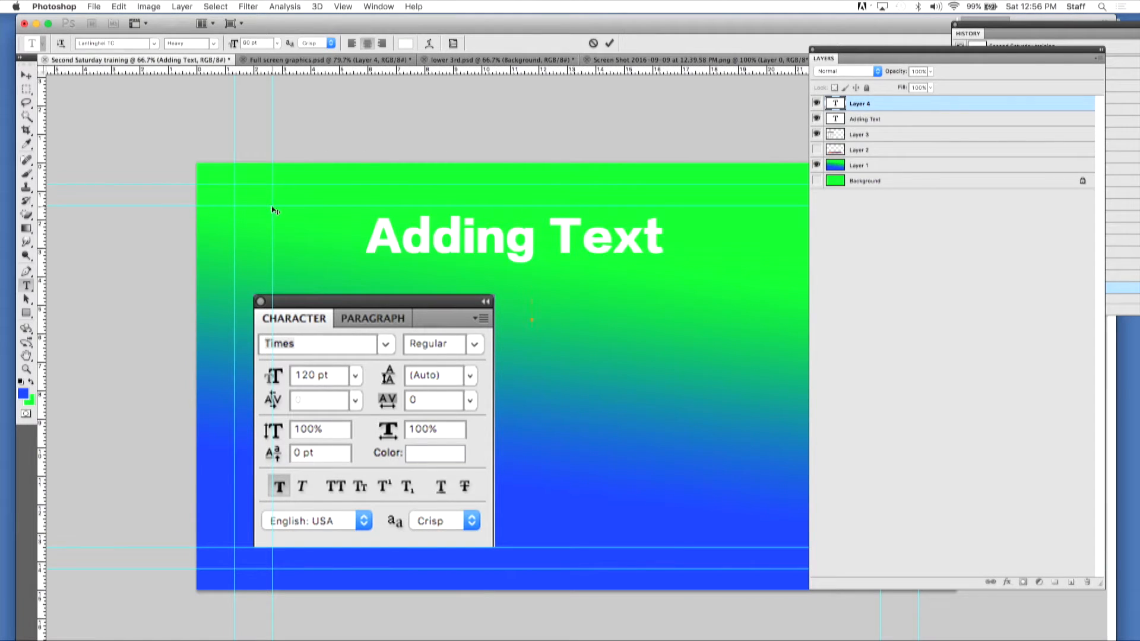
Step: Enter "- Using text" in the new text layer and left-align it
{"action": "type", "text": "- Usin"}
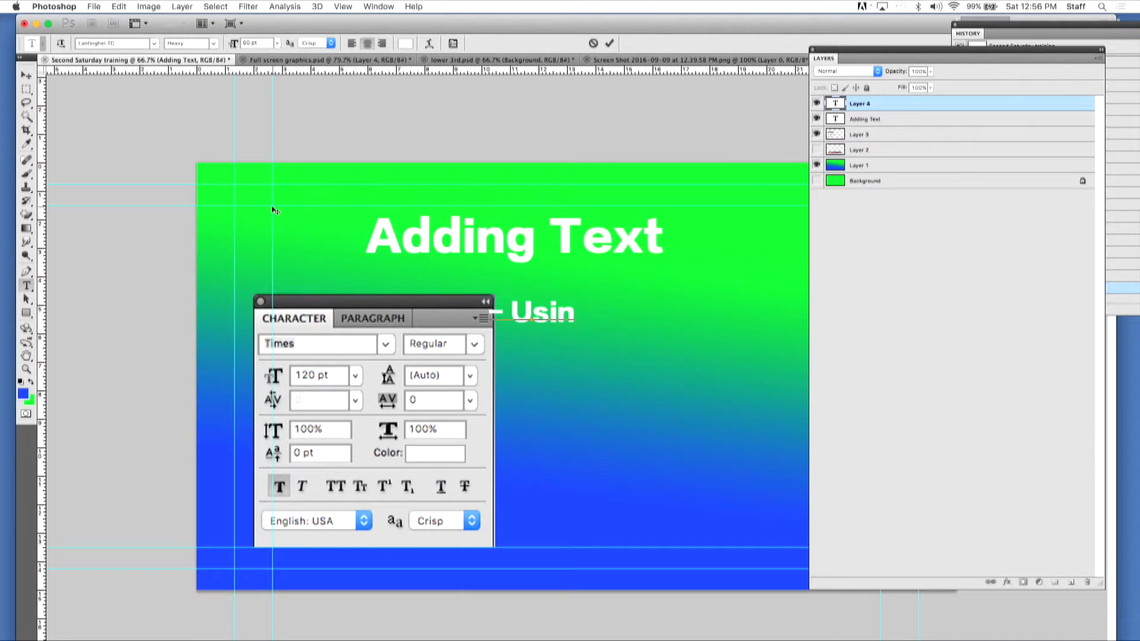
{"action": "type", "text": "gte"}
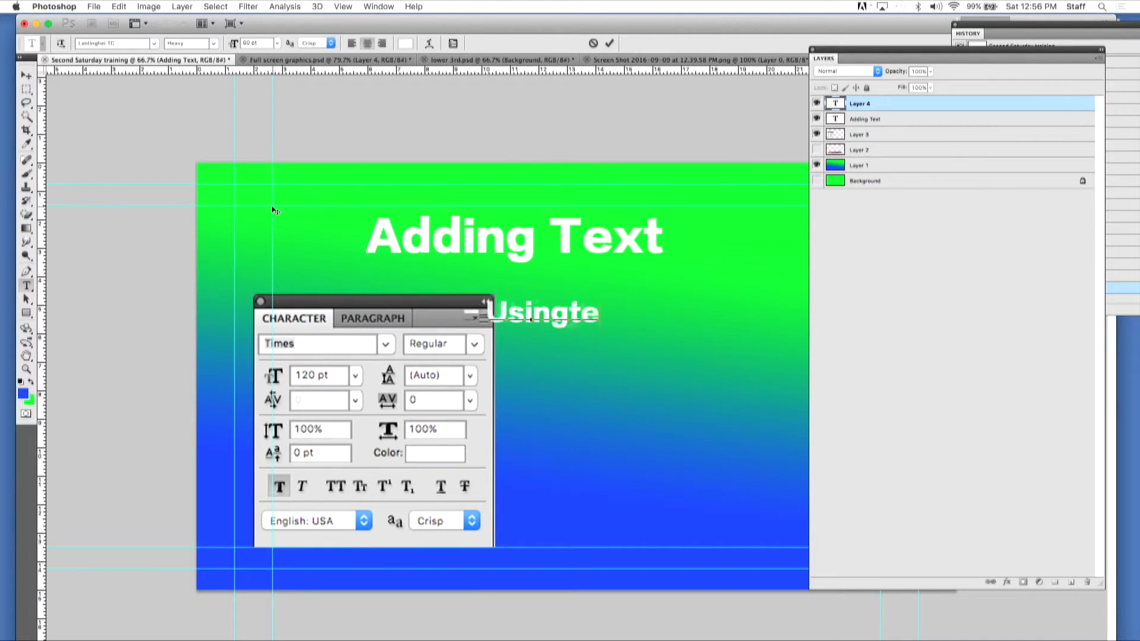
{"action": "key", "text": "BackSpace"}
{"action": "key", "text": "BackSpace"}
{"action": "type", "text": "et"}
{"action": "key", "text": "BackSpace"}
{"action": "key", "text": "BackSpace"}
{"action": "type", "text": "text"}
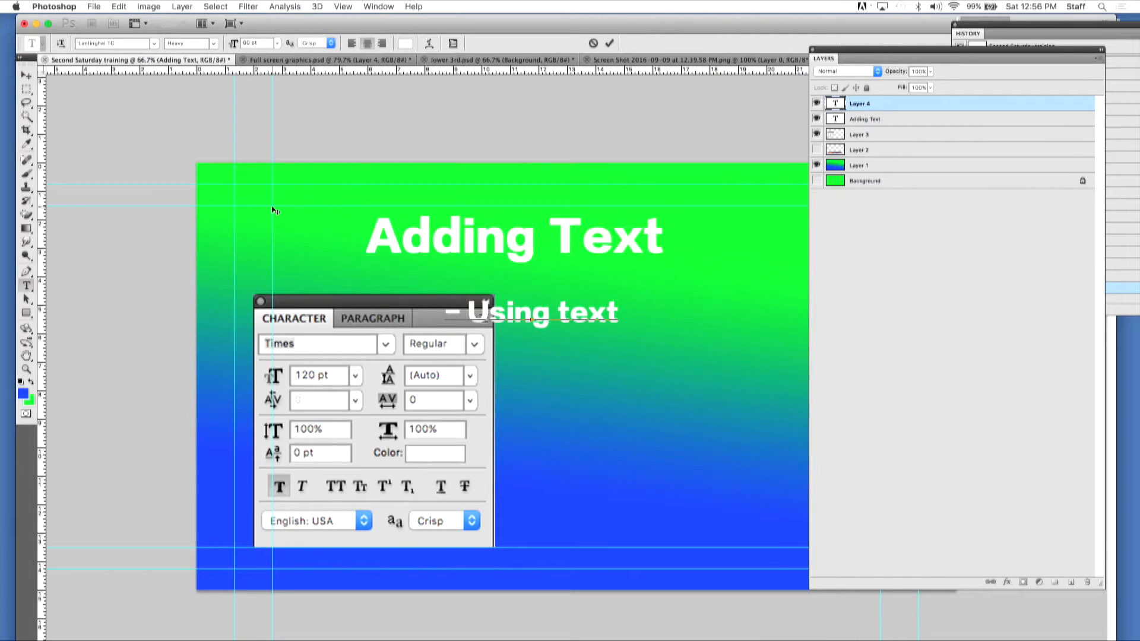
{"action": "left_click", "coordinate": [349, 45]}
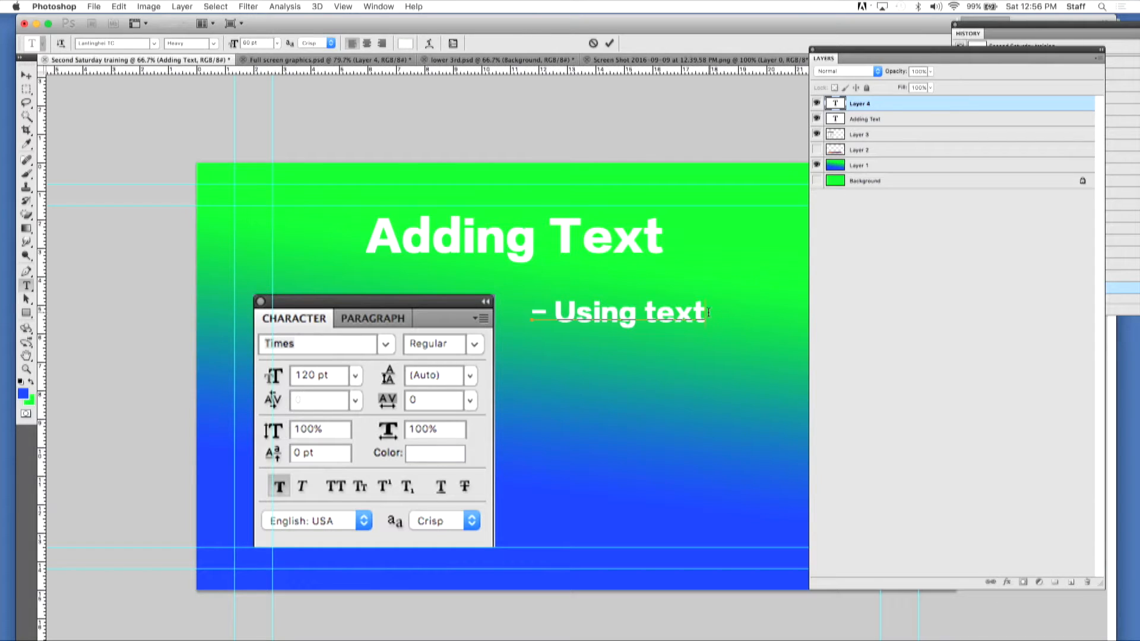
Step: Complete the first line as "- Using text tool" and add a second line reading "- The options bar"
{"action": "type", "text": "tool"}
{"action": "key", "text": "Return"}
{"action": "type", "text": "–"}
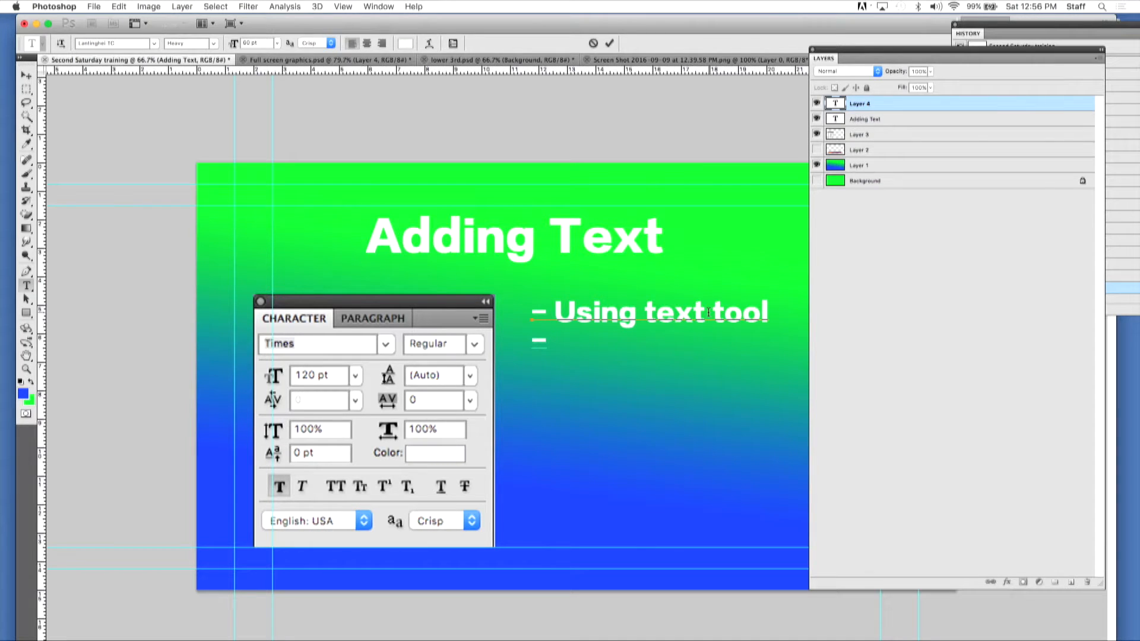
{"action": "type", "text": " The"}
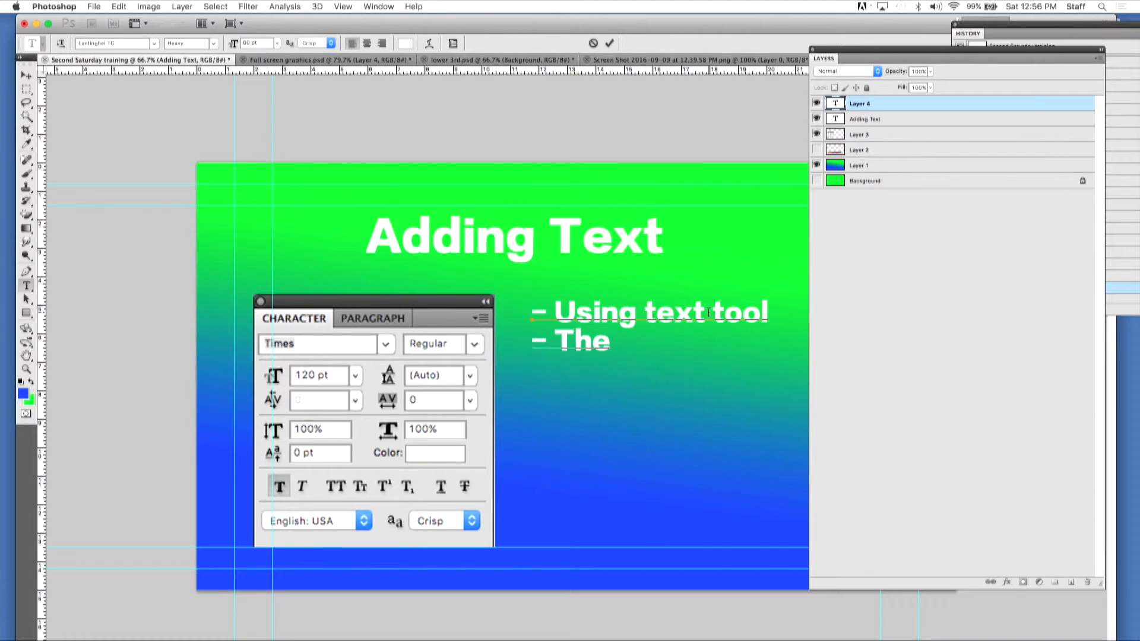
{"action": "type", "text": " opt"}
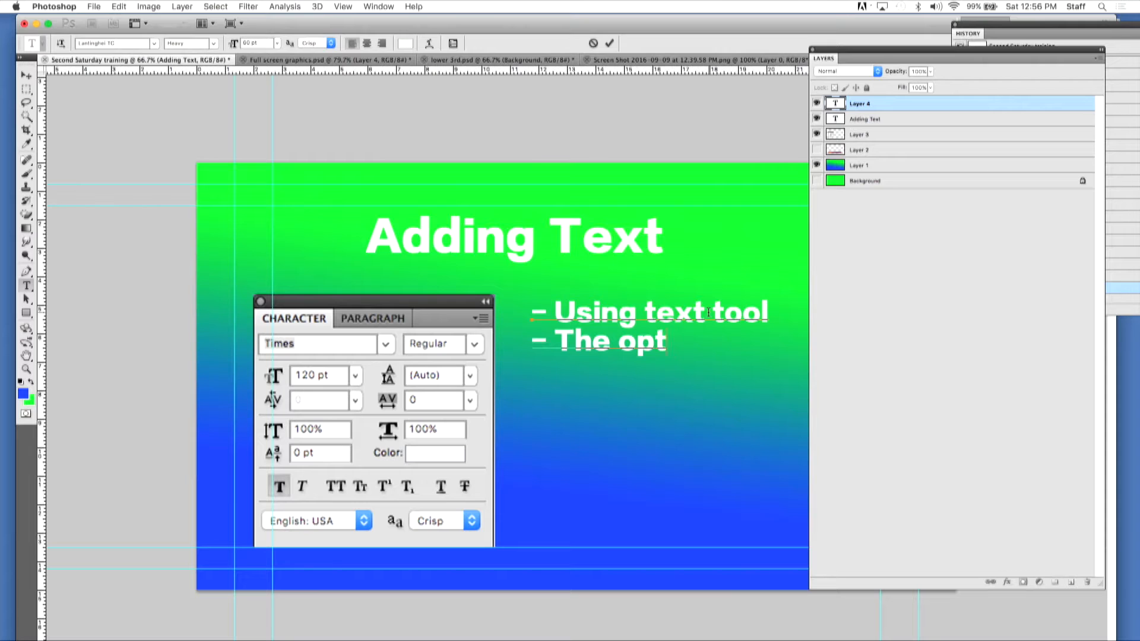
{"action": "type", "text": "ions bar"}
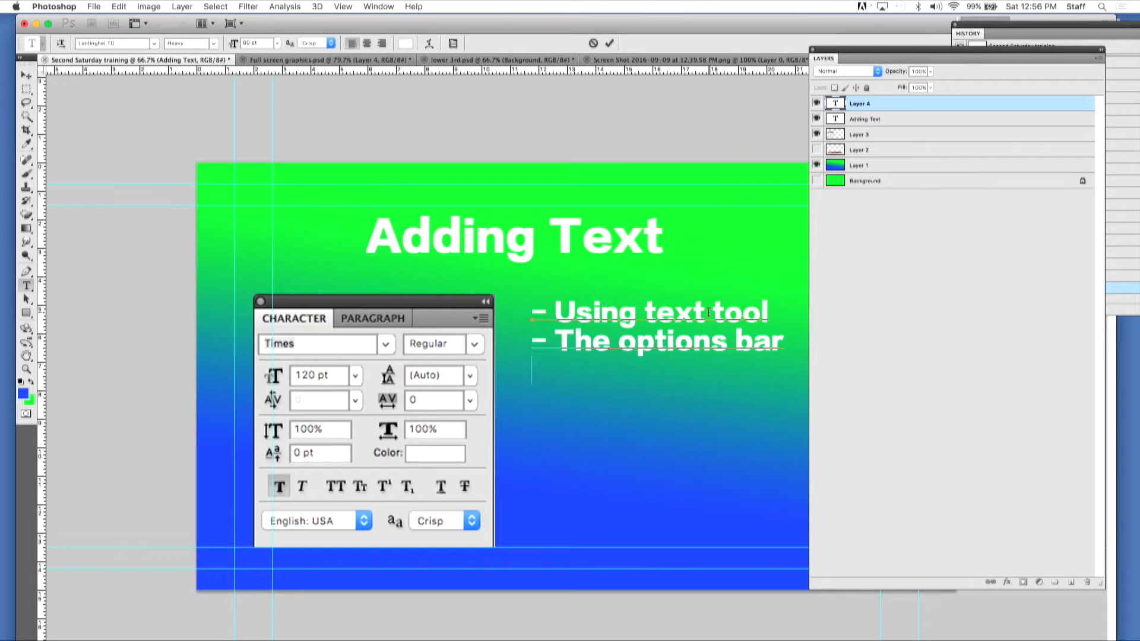
Step: Add a third line reading "- Character Window" and move the Layers panel clear of the canvas
{"action": "type", "text": "– T"}
{"action": "key", "text": "BackSpace"}
{"action": "type", "text": "Chara"}
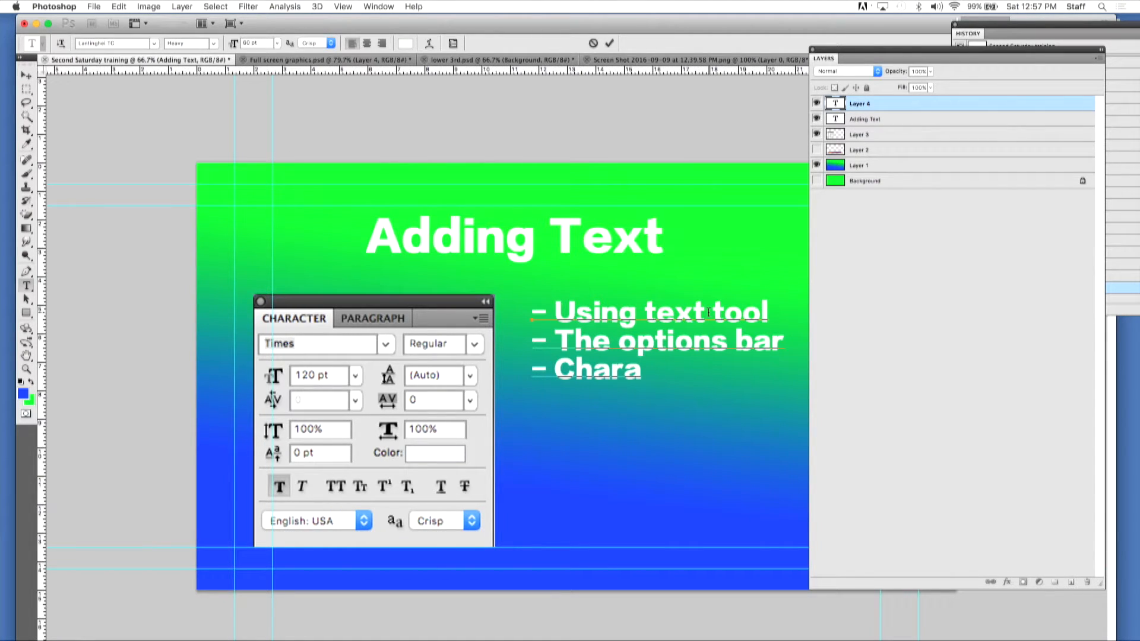
{"action": "type", "text": "cter Wing"}
{"action": "type", "text": "ow"}
{"action": "key", "text": "BackSpace"}
{"action": "key", "text": "BackSpace"}
{"action": "key", "text": "BackSpace"}
{"action": "type", "text": "dow"}
{"action": "left_click", "coordinate": [979, 51]}
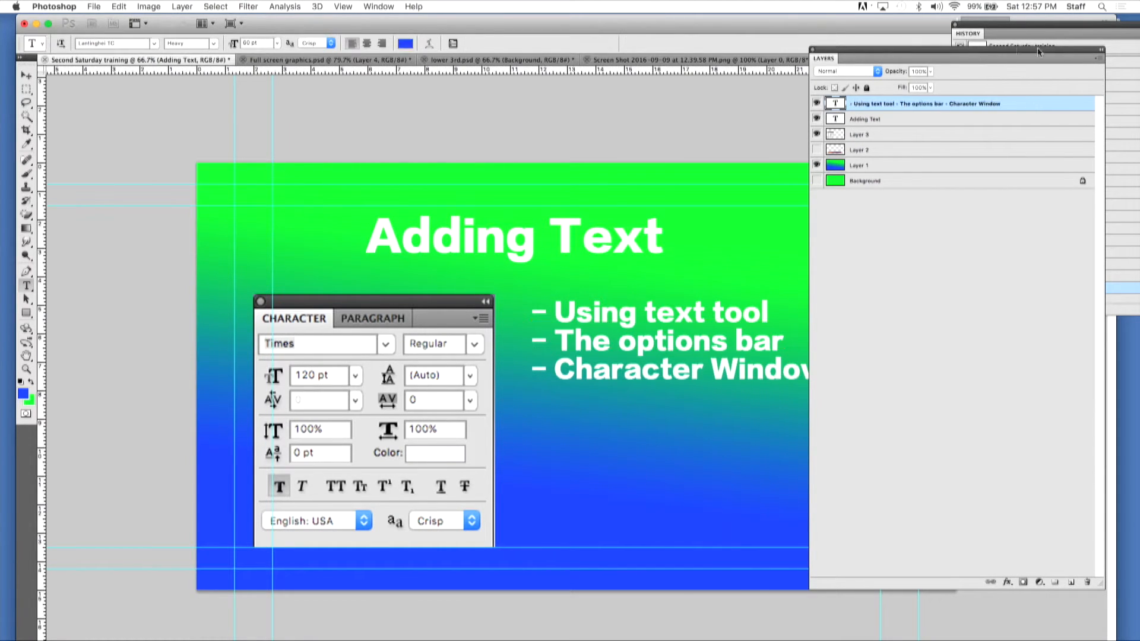
{"action": "left_click_drag", "start_coordinate": [957, 49], "coordinate": [1110, 41]}
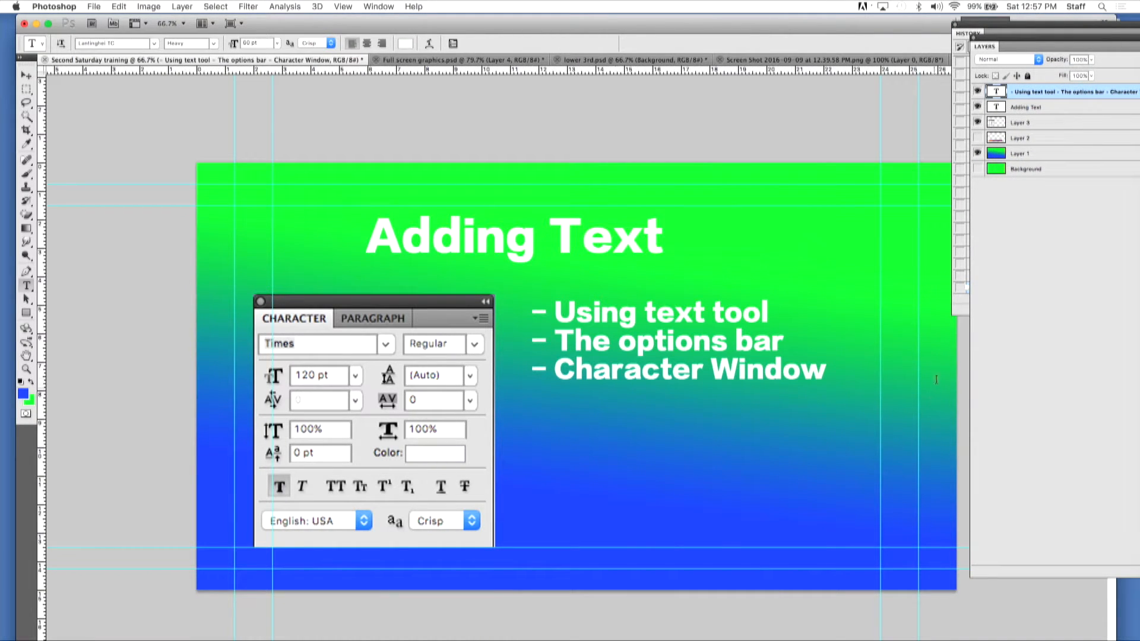
Step: Add a fourth line reading "- Adding Effects" to the end of the list
{"action": "left_click", "coordinate": [825, 366]}
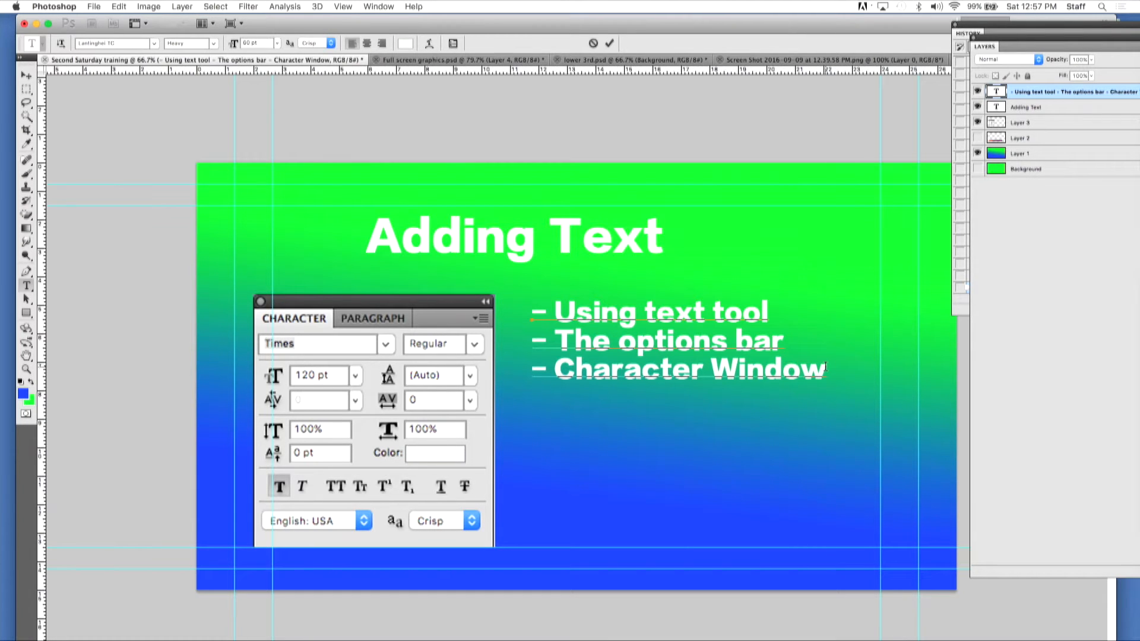
{"action": "type", "text": "– Addin"}
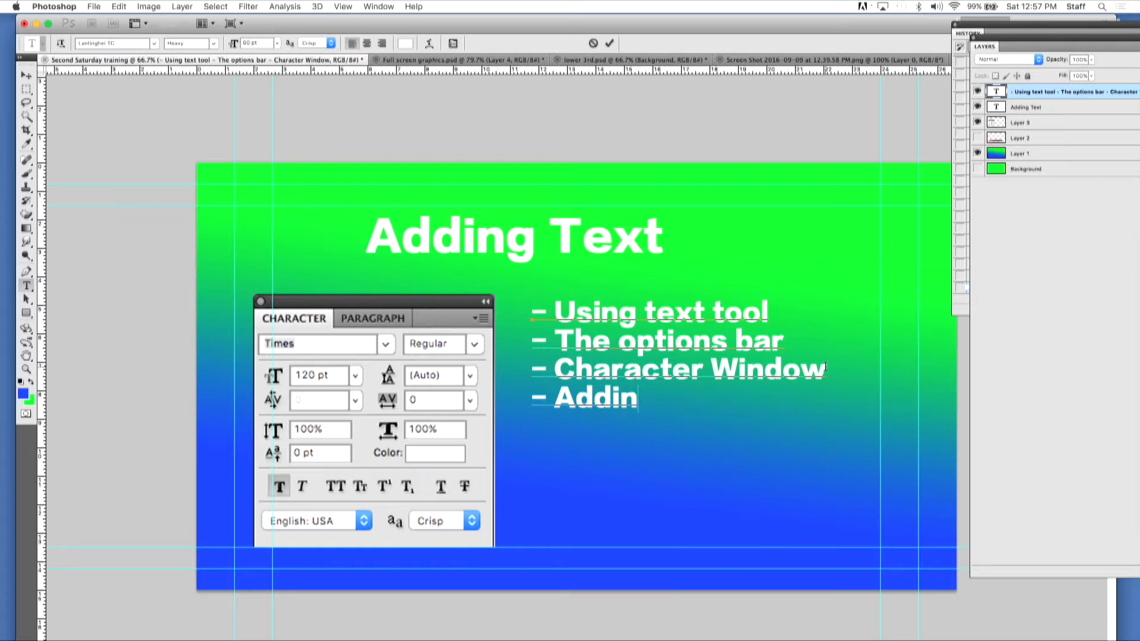
{"action": "type", "text": "g Effects"}
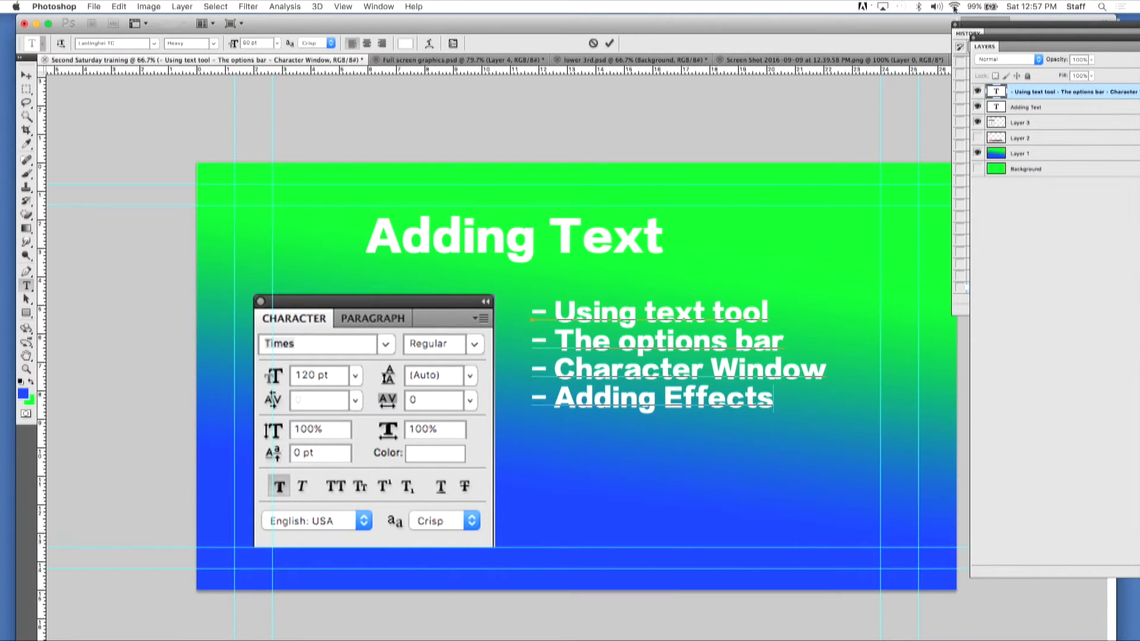
Step: Toggle the list's text layer off and on, and move the list slightly down and to the right
{"action": "left_click", "coordinate": [979, 92]}
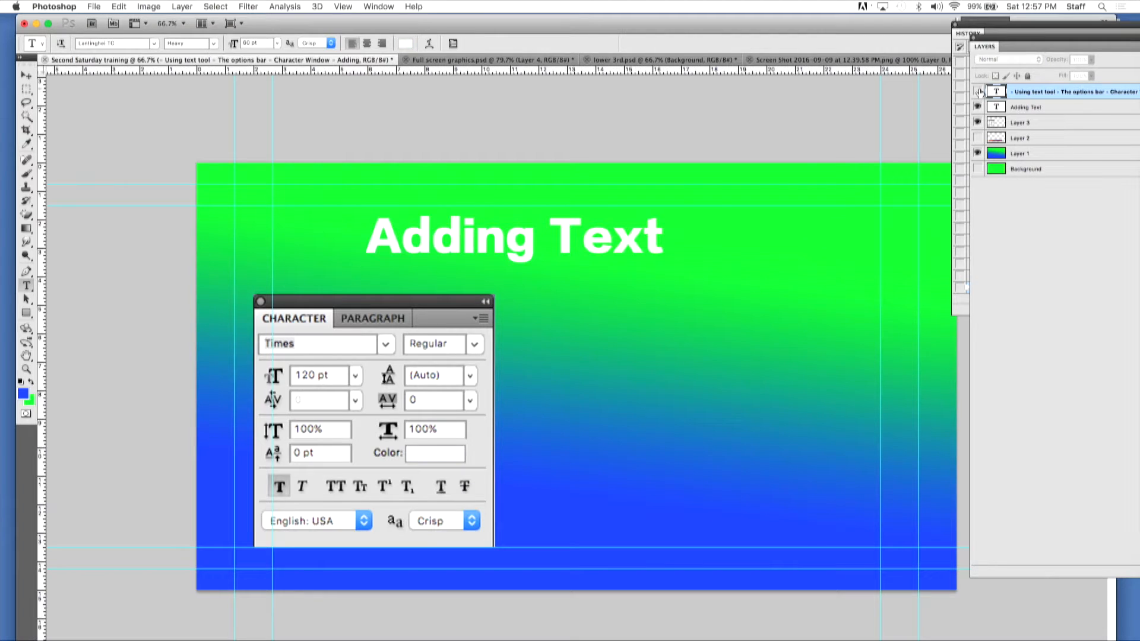
{"action": "left_click", "coordinate": [978, 92]}
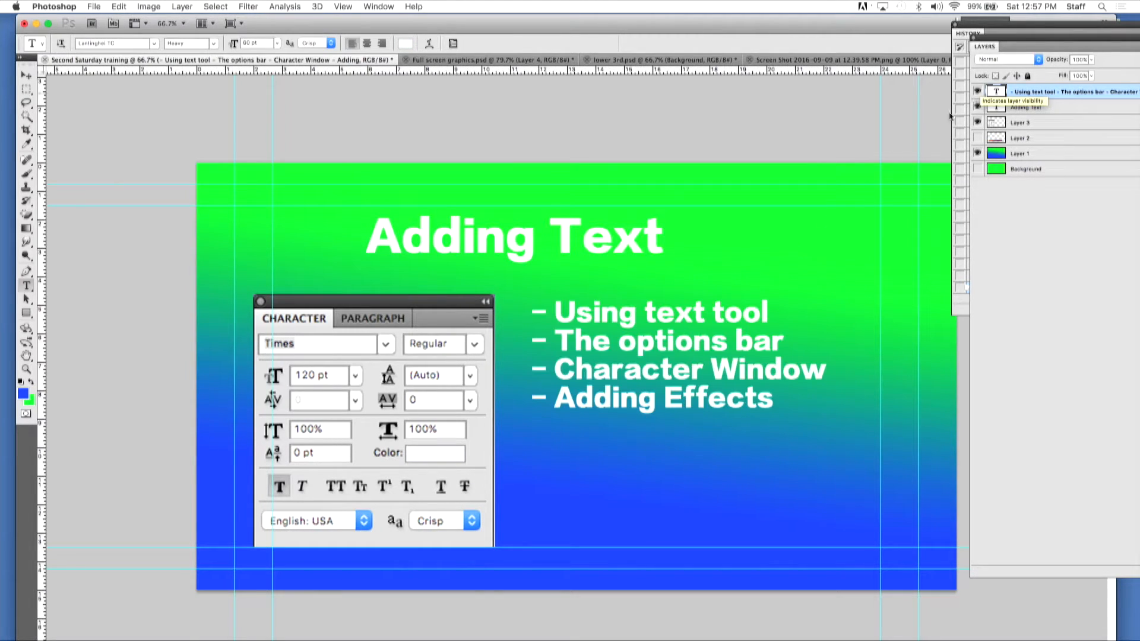
{"action": "left_click", "coordinate": [26, 75]}
{"action": "mouse_move", "coordinate": [681, 375]}
{"action": "left_mouse_down"}
{"action": "mouse_move", "coordinate": [700, 424]}
{"action": "mouse_move", "coordinate": [691, 370]}
{"action": "mouse_move", "coordinate": [690, 392]}
{"action": "left_mouse_up"}
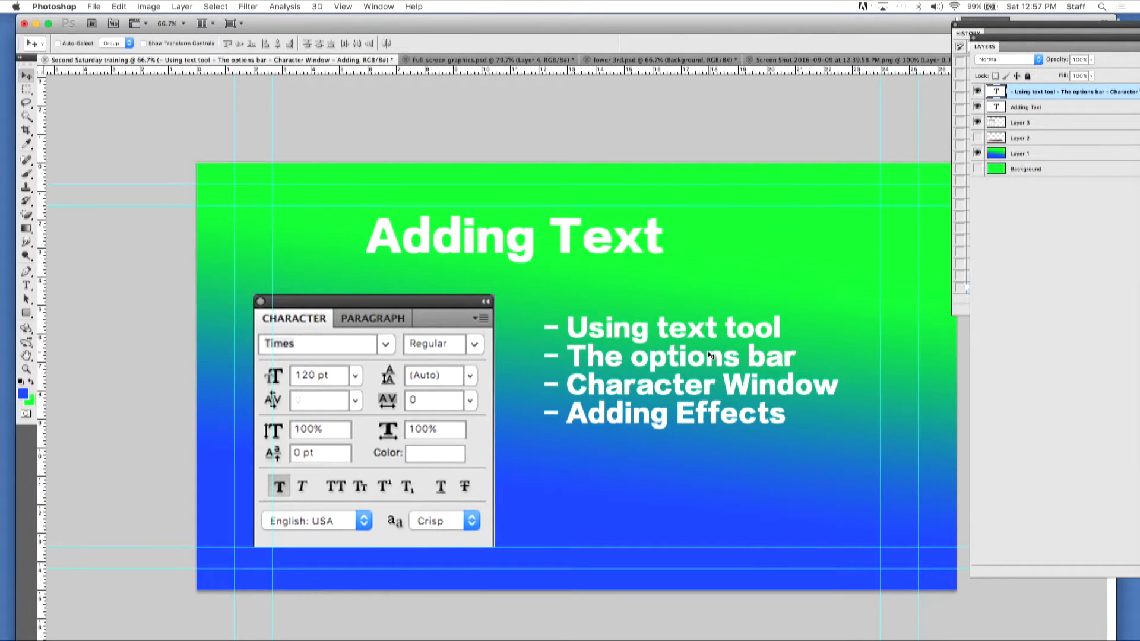
Step: Hide Layer 4 in Full screen graphics.psd to examine the "Working with Layers" graphic, and return to the Second Saturday training document
{"action": "left_click", "coordinate": [466, 60]}
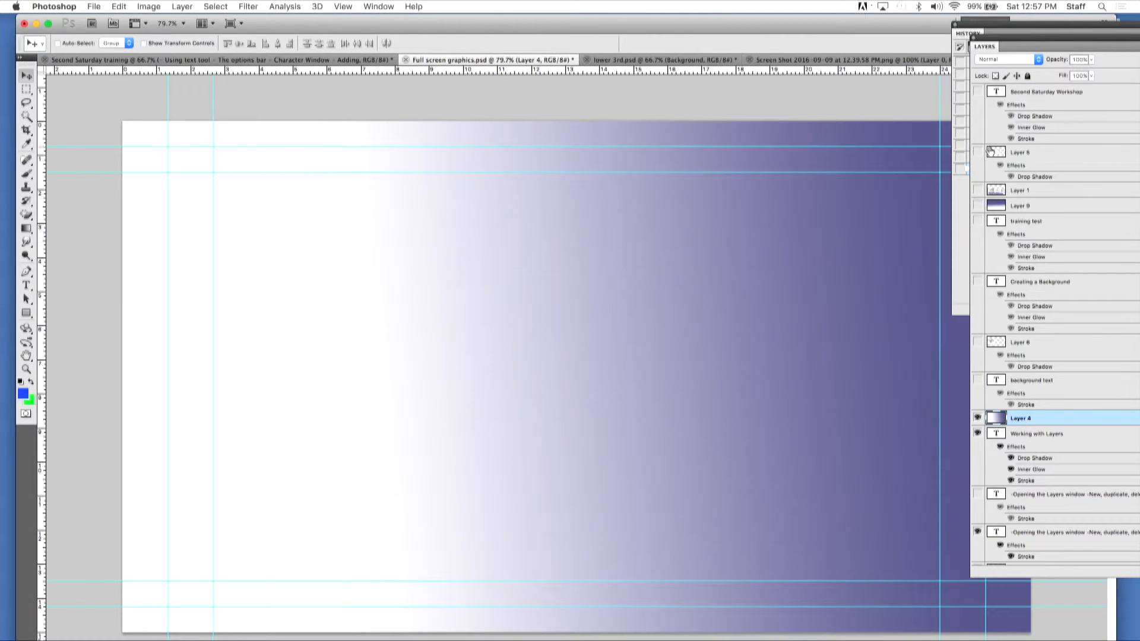
{"action": "left_click", "coordinate": [978, 419]}
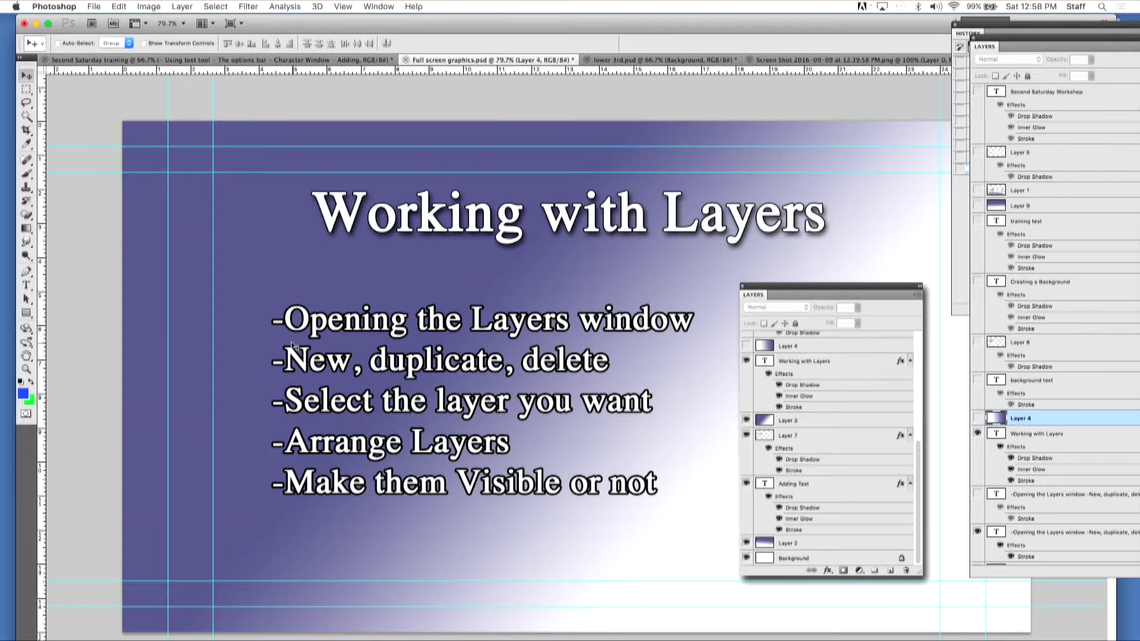
{"action": "left_click", "coordinate": [176, 61]}
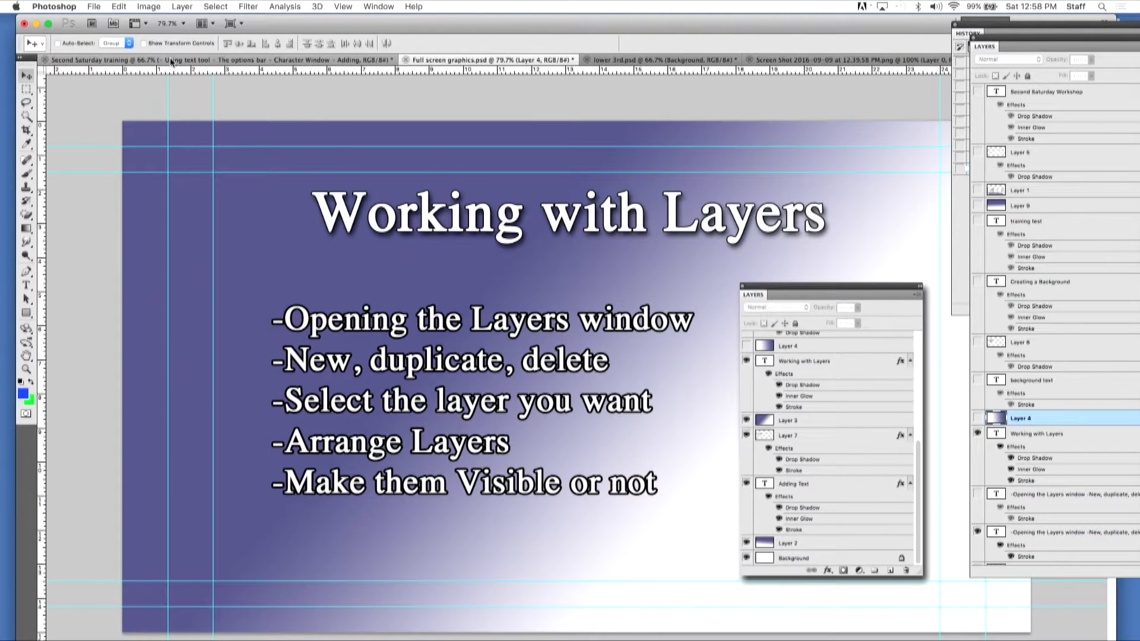
{"action": "left_click", "coordinate": [525, 62]}
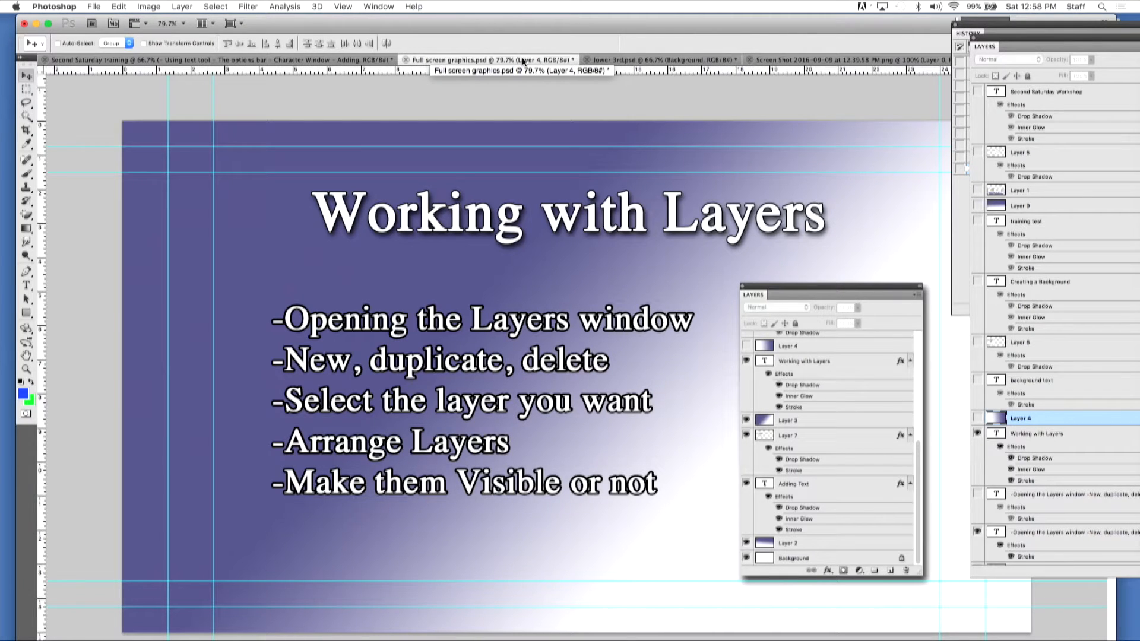
{"action": "left_click", "coordinate": [200, 60]}
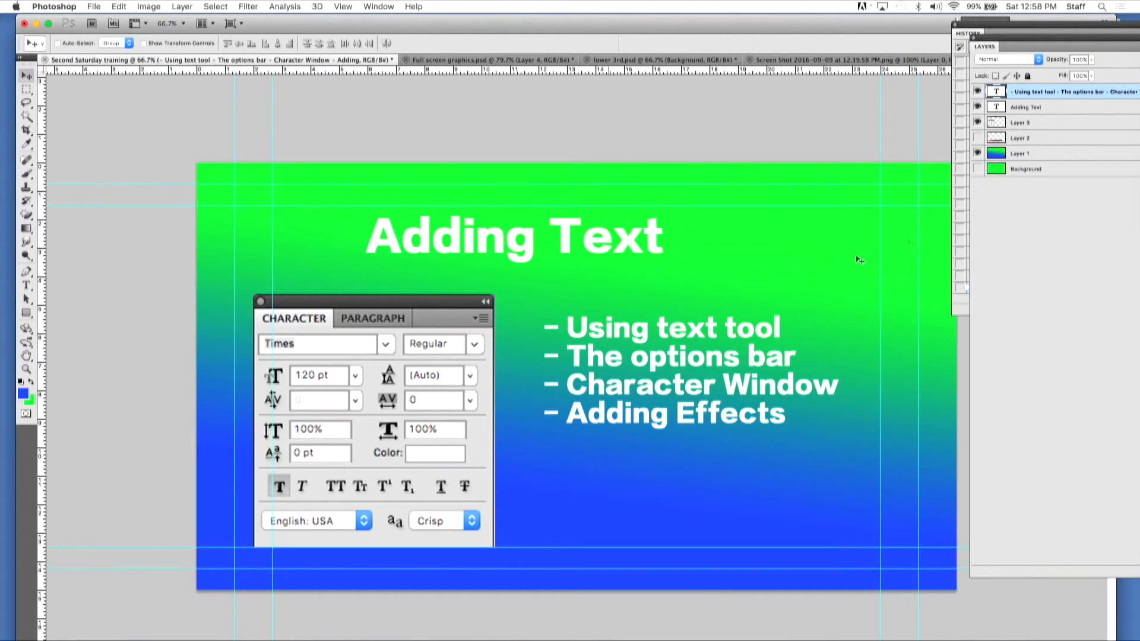
Step: Show the Character panel and place it over the upper-left corner of the canvas
{"action": "left_click", "coordinate": [378, 6]}
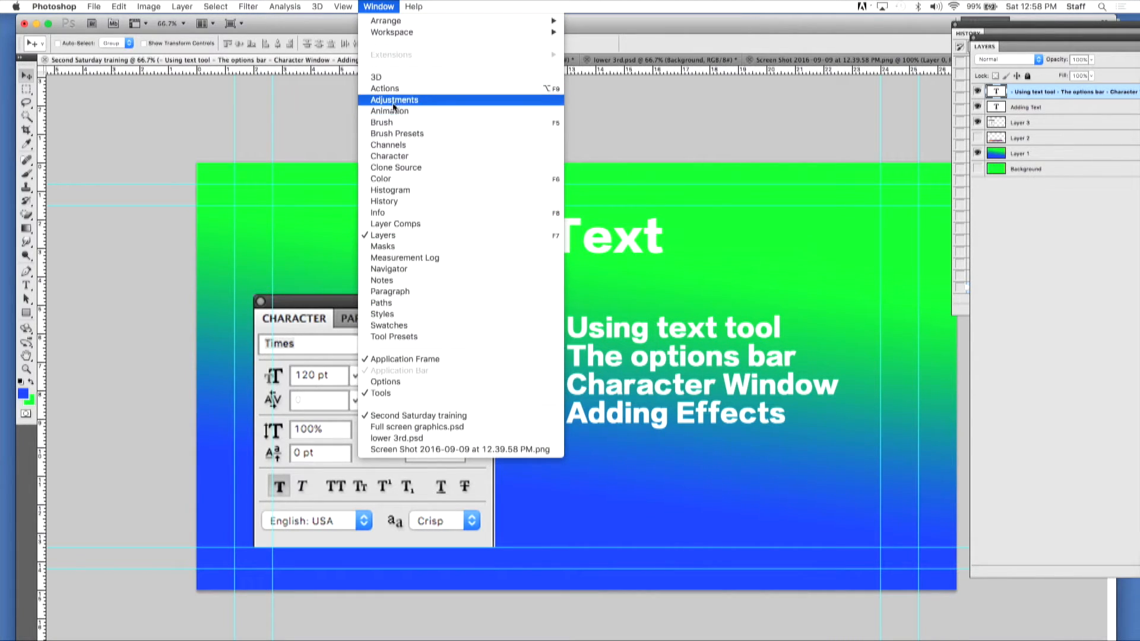
{"action": "left_click", "coordinate": [408, 155]}
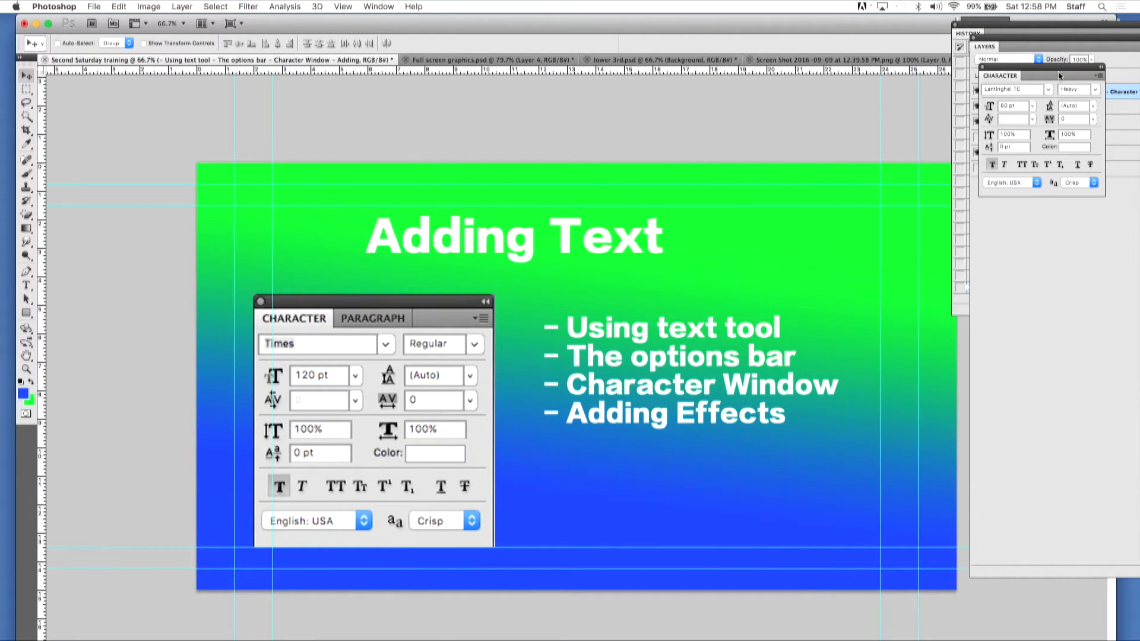
{"action": "left_click_drag", "start_coordinate": [1059, 74], "coordinate": [244, 114]}
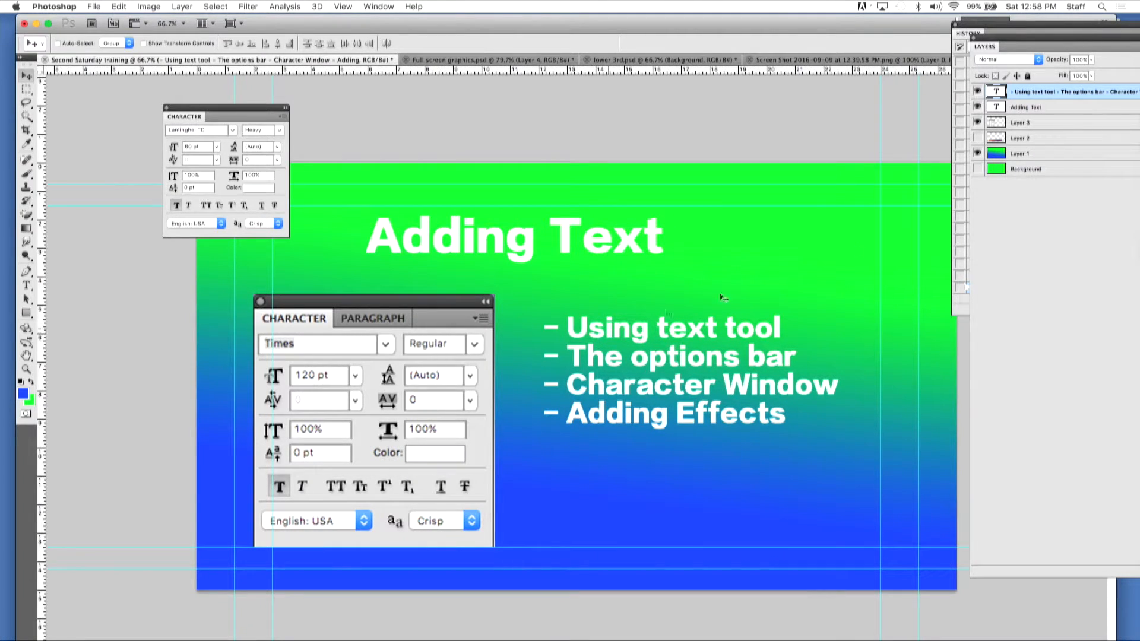
Step: Set the font size of the words "Using text tool" in the list's first line to 72 pt
{"action": "left_click", "coordinate": [26, 285]}
{"action": "left_click", "coordinate": [653, 315]}
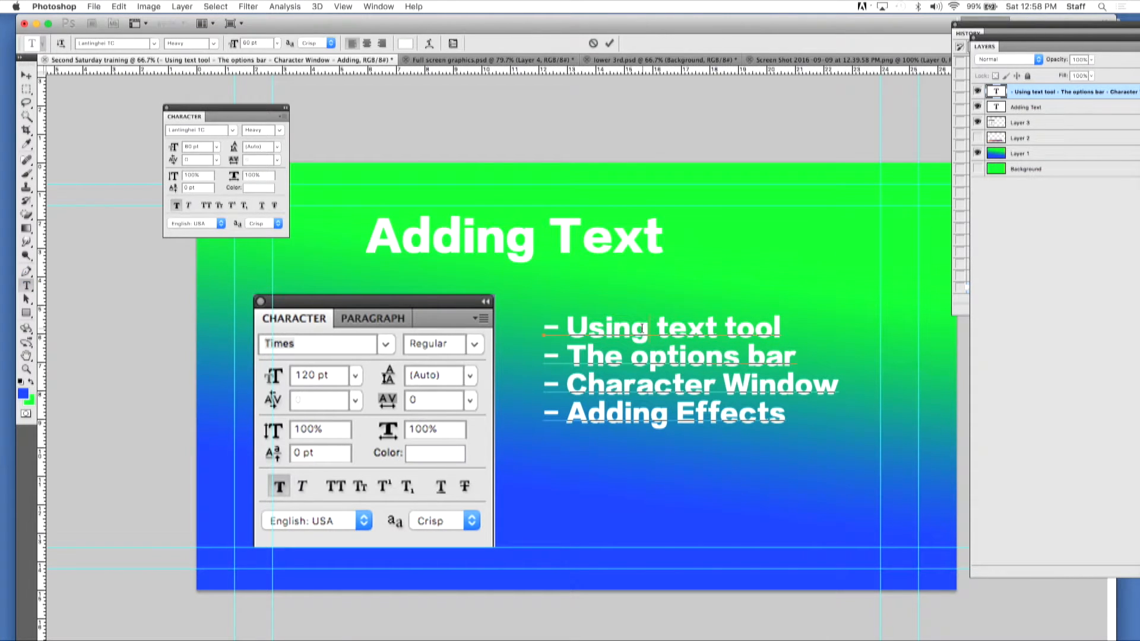
{"action": "left_click_drag", "start_coordinate": [573, 326], "coordinate": [796, 341]}
{"action": "left_click", "coordinate": [217, 148]}
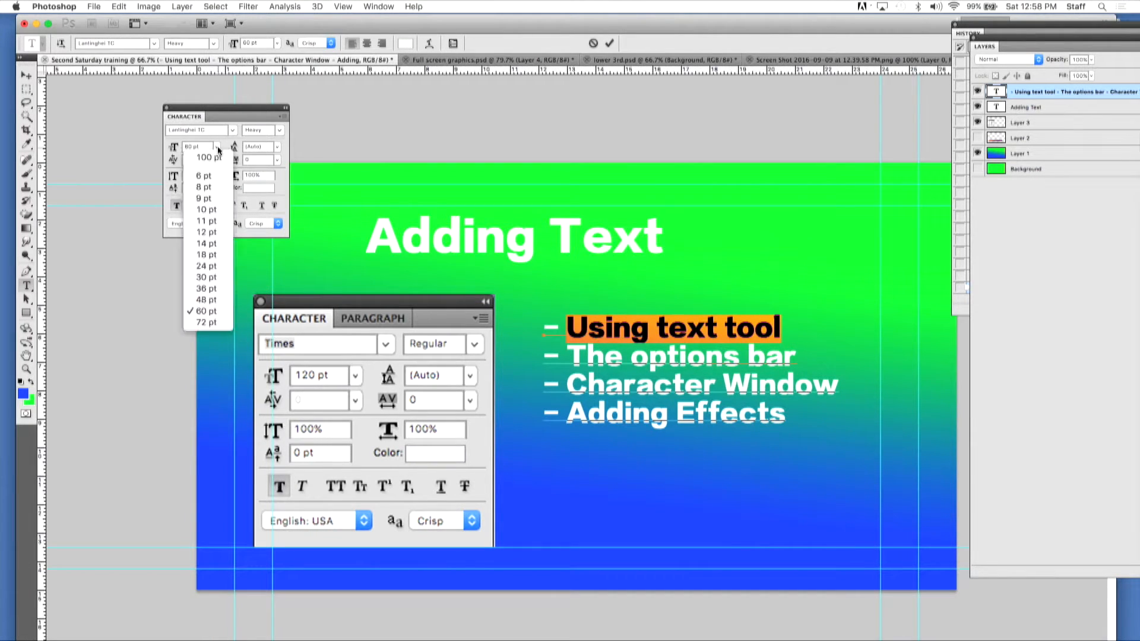
{"action": "left_click", "coordinate": [215, 321]}
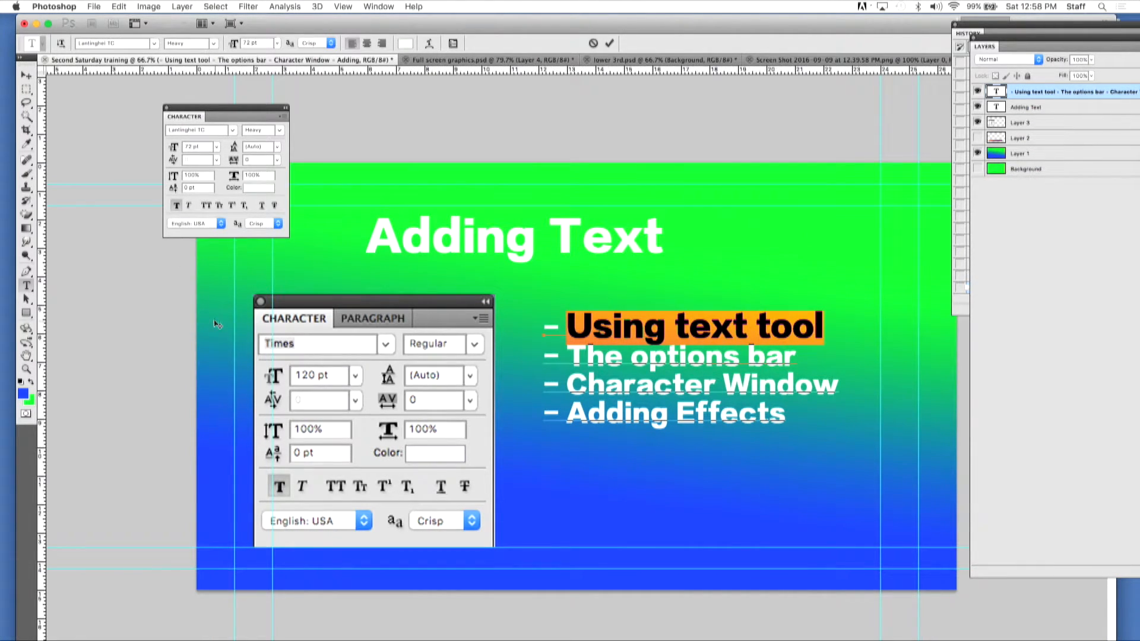
Step: Change the font of the "The options bar" and "Character Window" lines to Adobe Myungjo Std
{"action": "left_click_drag", "start_coordinate": [567, 357], "coordinate": [797, 373]}
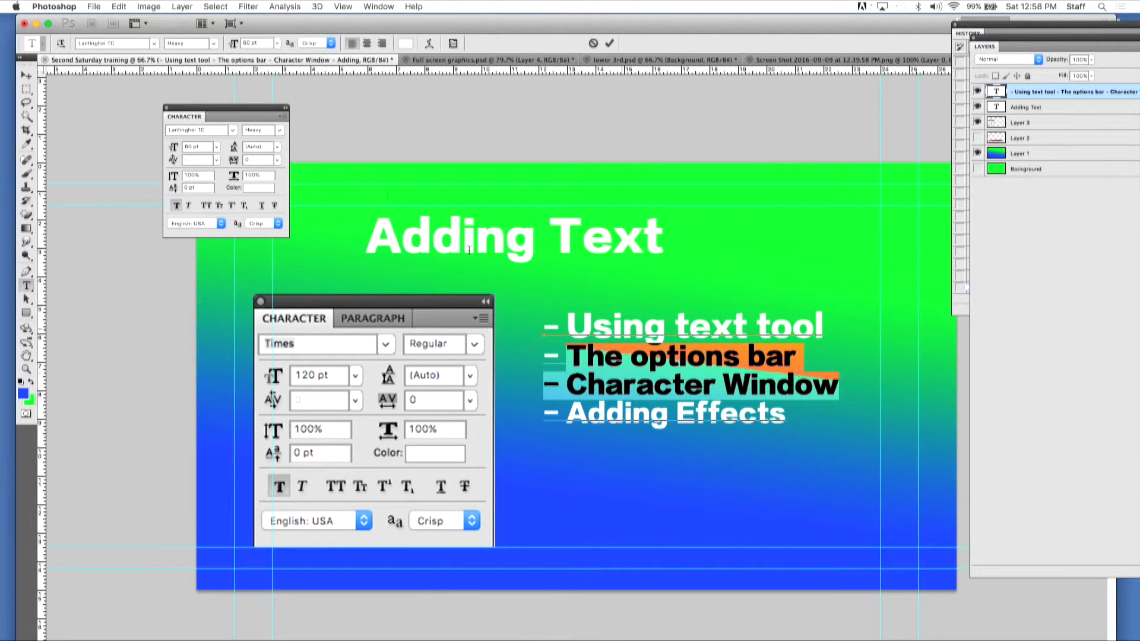
{"action": "left_click", "coordinate": [236, 130]}
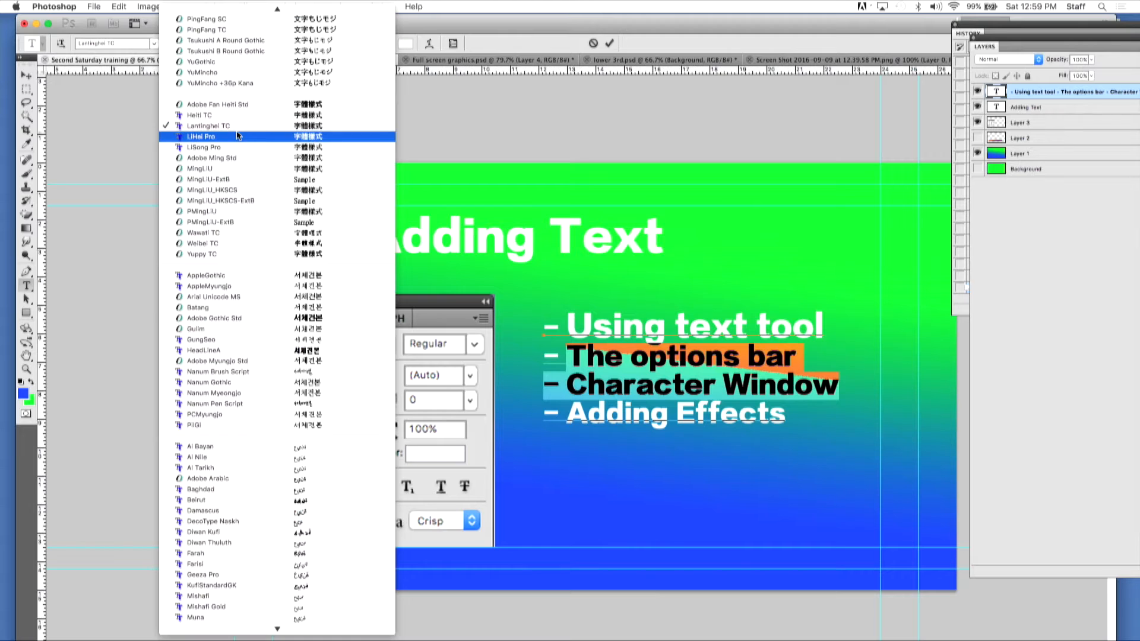
{"action": "left_click", "coordinate": [273, 360]}
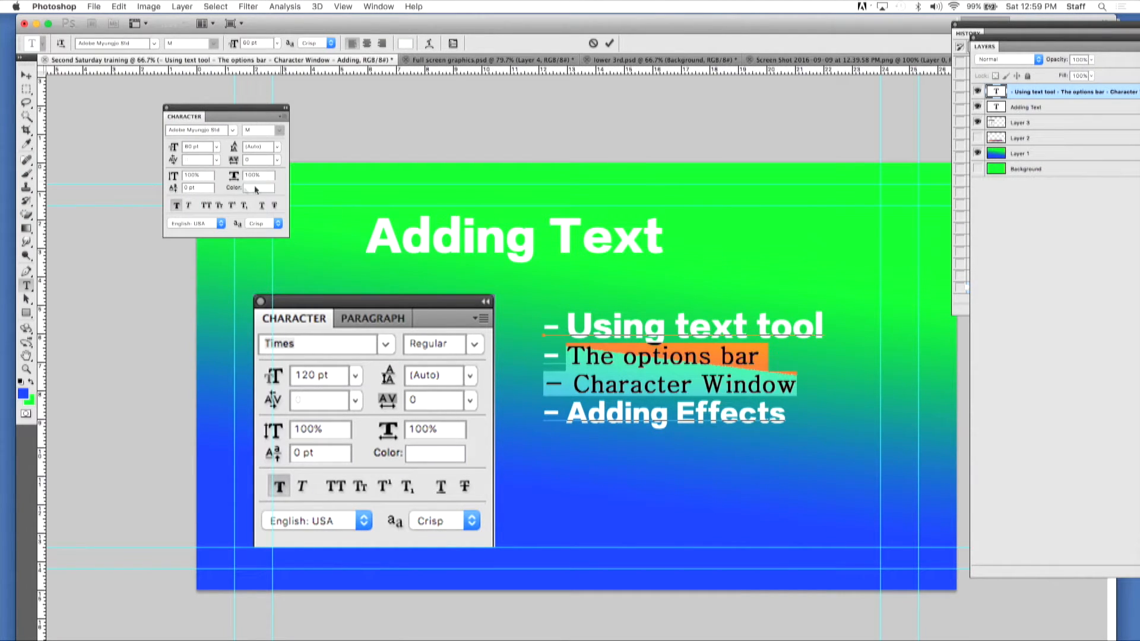
Step: Reposition the Character panel beside the "Adding Text" title and show the Paragraph panel above the canvas
{"action": "left_click_drag", "start_coordinate": [219, 110], "coordinate": [314, 134]}
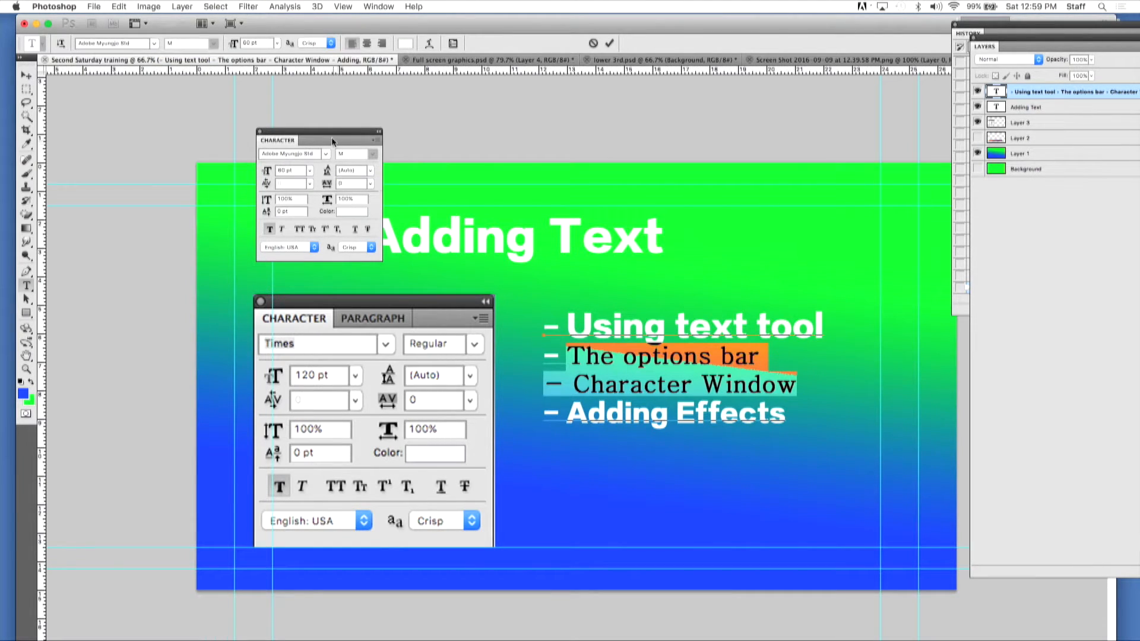
{"action": "left_click_drag", "start_coordinate": [330, 135], "coordinate": [234, 152]}
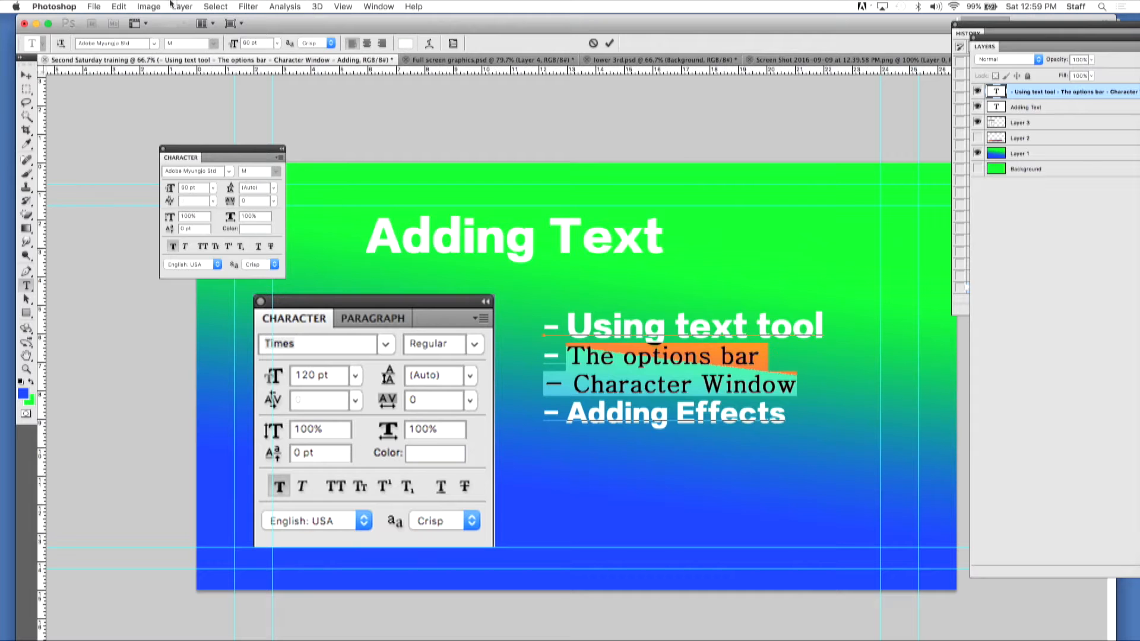
{"action": "left_click", "coordinate": [380, 6]}
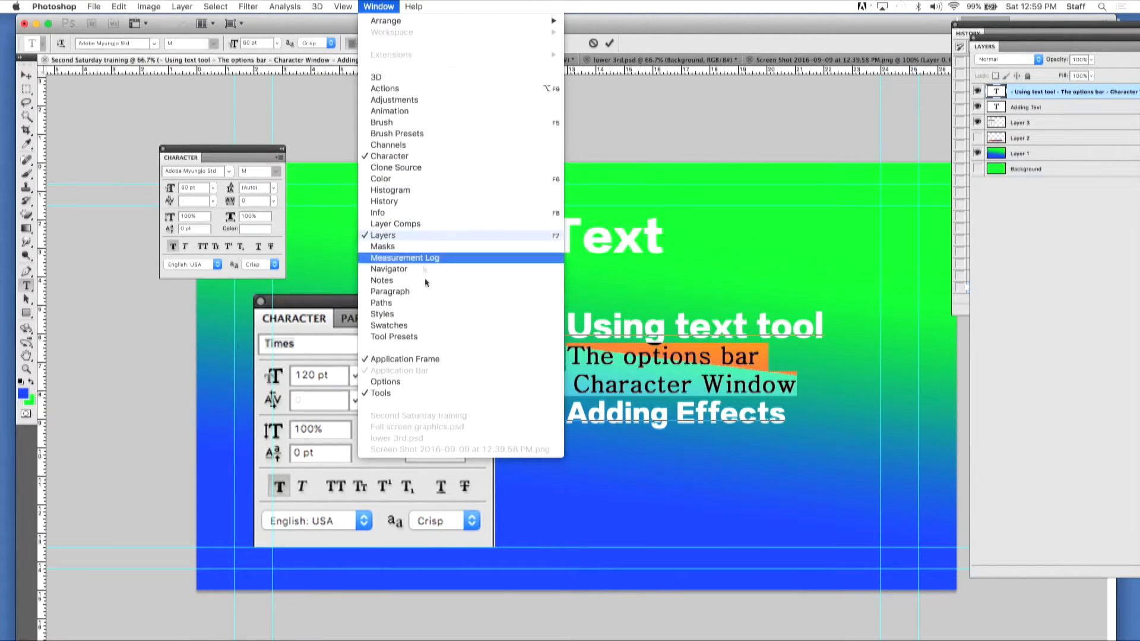
{"action": "left_click", "coordinate": [415, 292]}
{"action": "left_click_drag", "start_coordinate": [778, 83], "coordinate": [643, 101]}
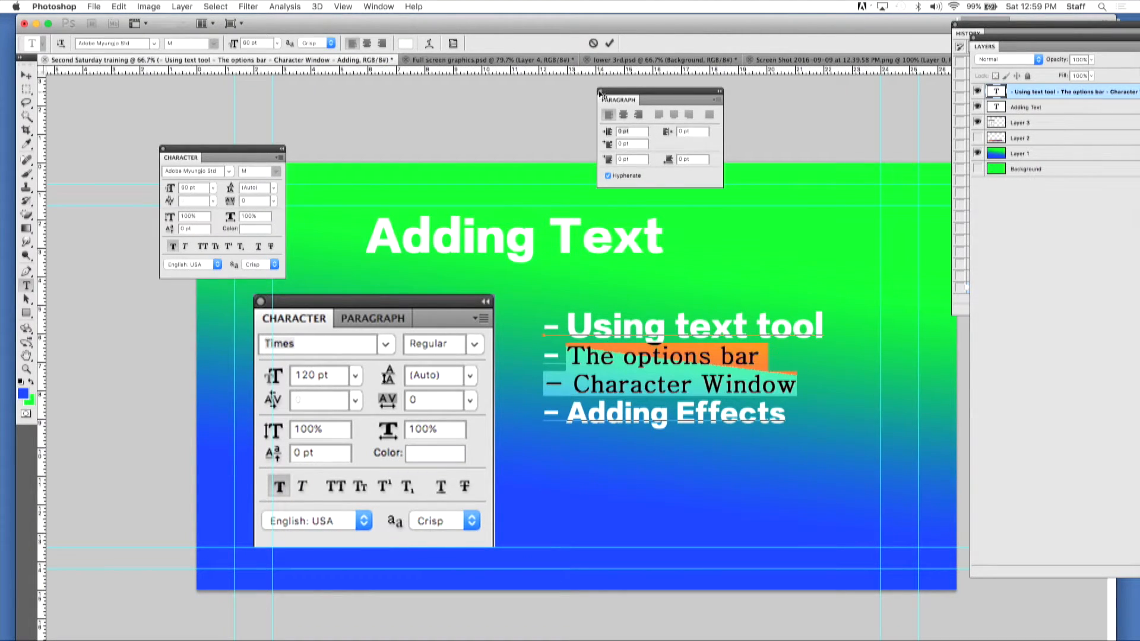
Step: Close the Paragraph and Character panels and commit the edits to the dashed list
{"action": "left_click", "coordinate": [600, 91]}
{"action": "left_click", "coordinate": [163, 149]}
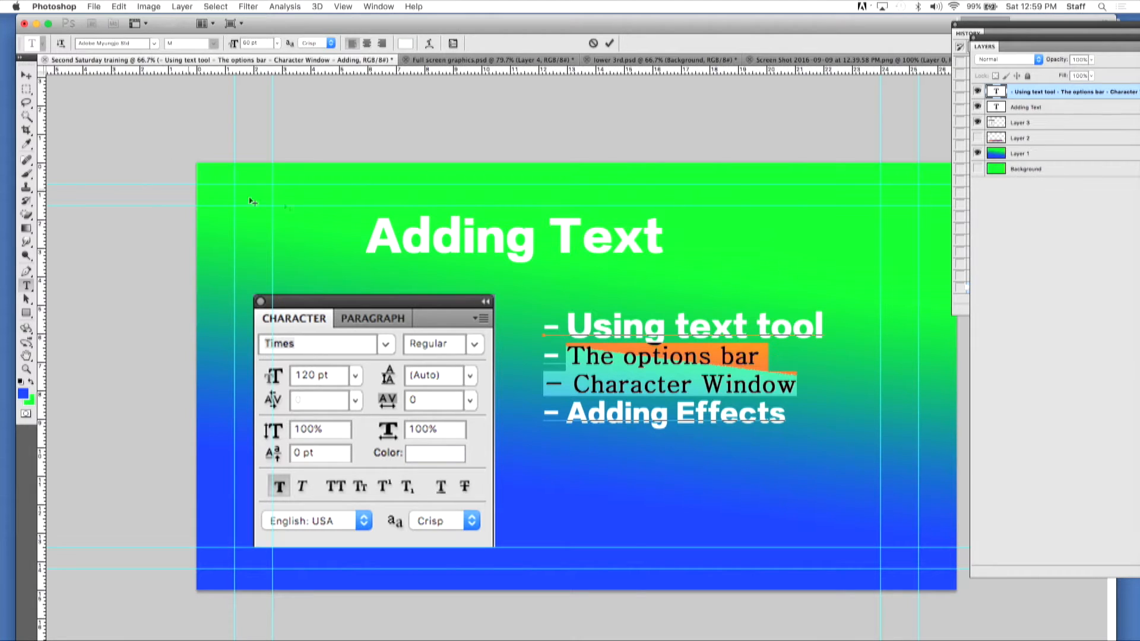
{"action": "left_click", "coordinate": [1048, 97]}
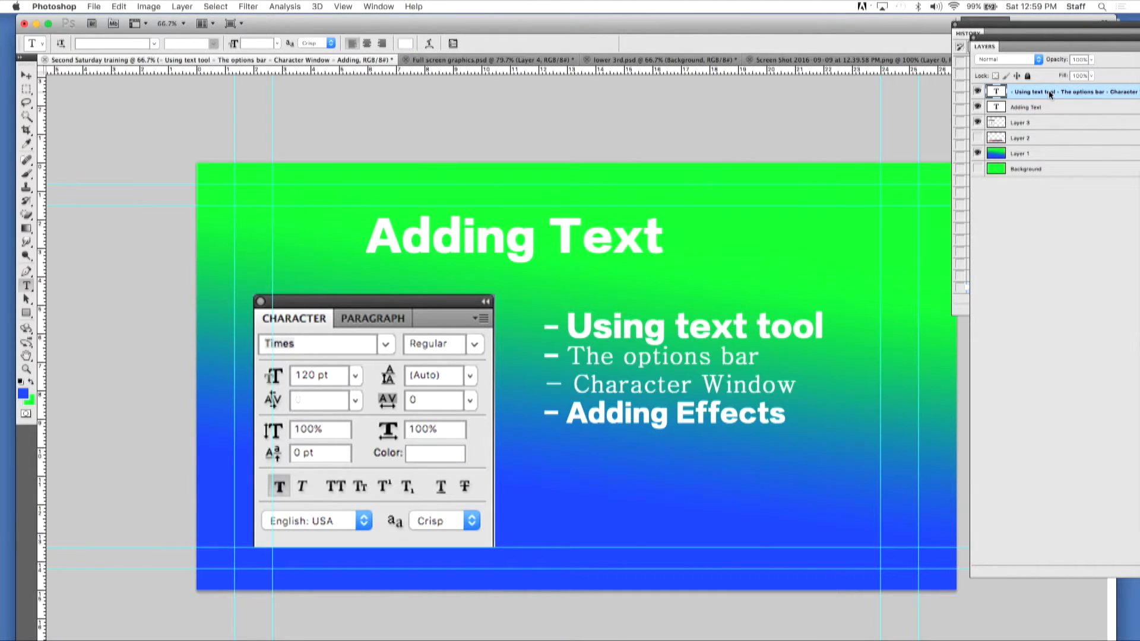
Step: Move the Layers panel inward over the canvas until the list layer's full name shows, leaving text editing
{"action": "left_click", "coordinate": [571, 330]}
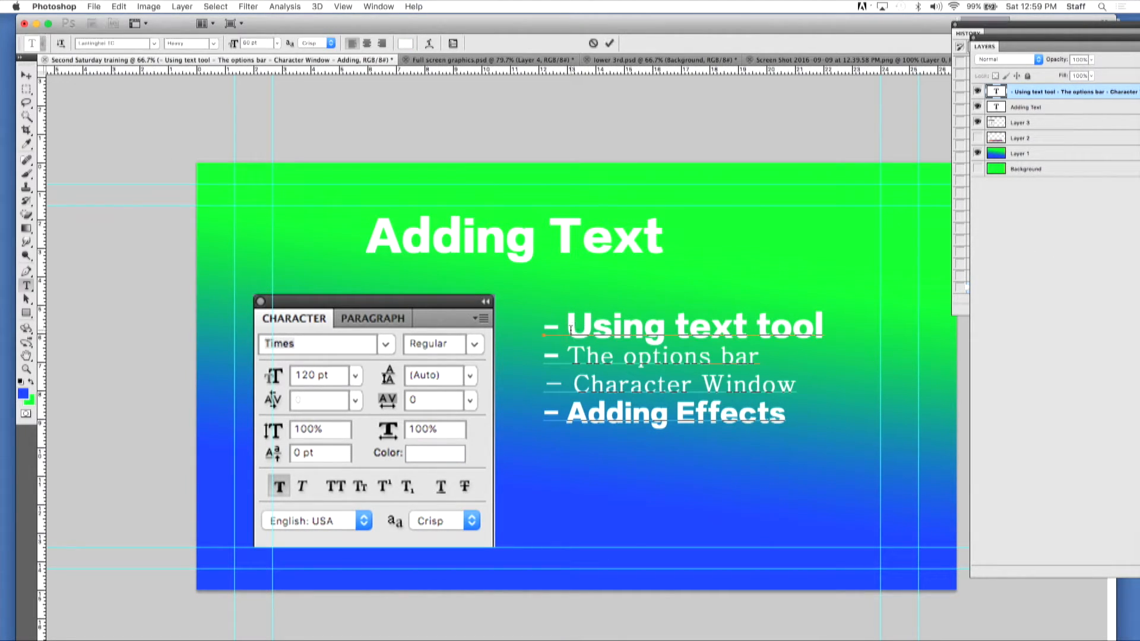
{"action": "left_click_drag", "start_coordinate": [1016, 41], "coordinate": [859, 52]}
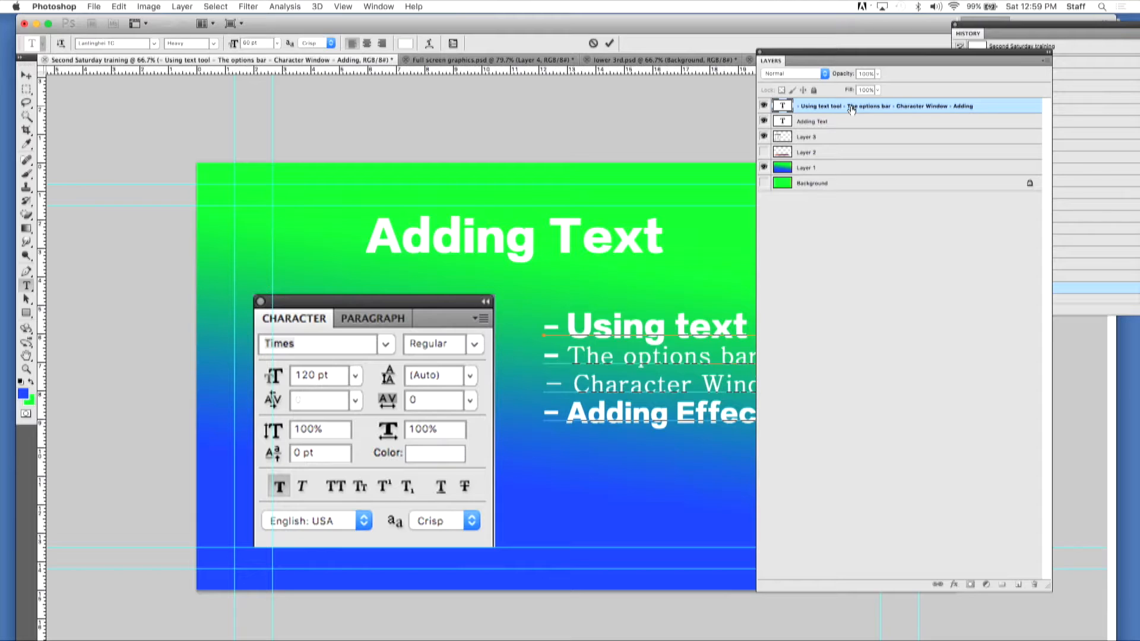
{"action": "left_click", "coordinate": [852, 108]}
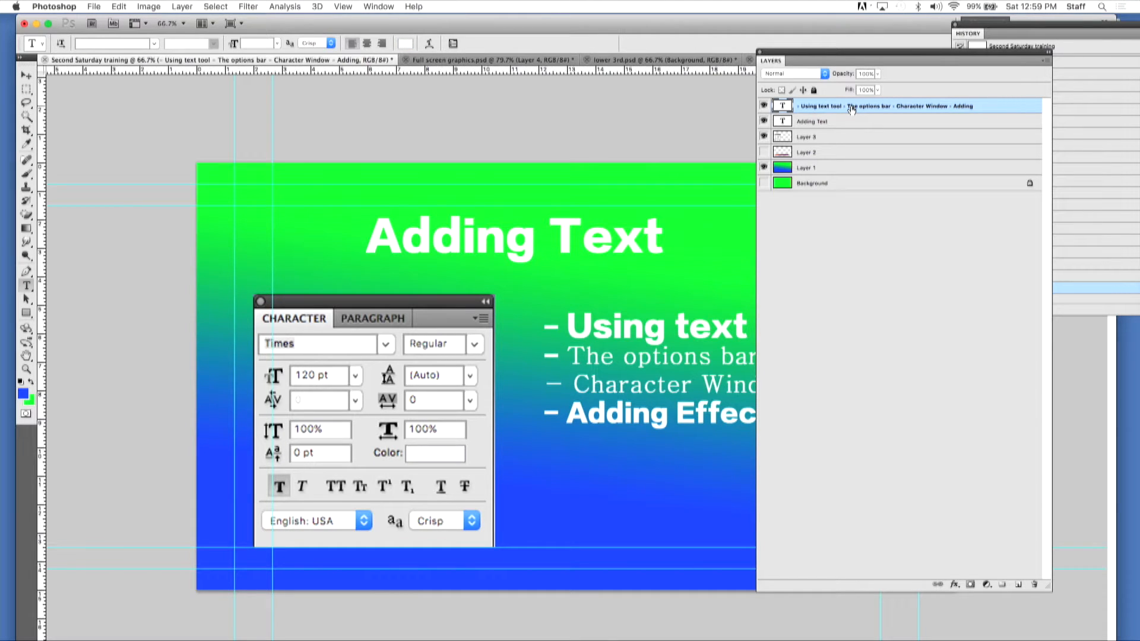
{"action": "double_click", "coordinate": [852, 107]}
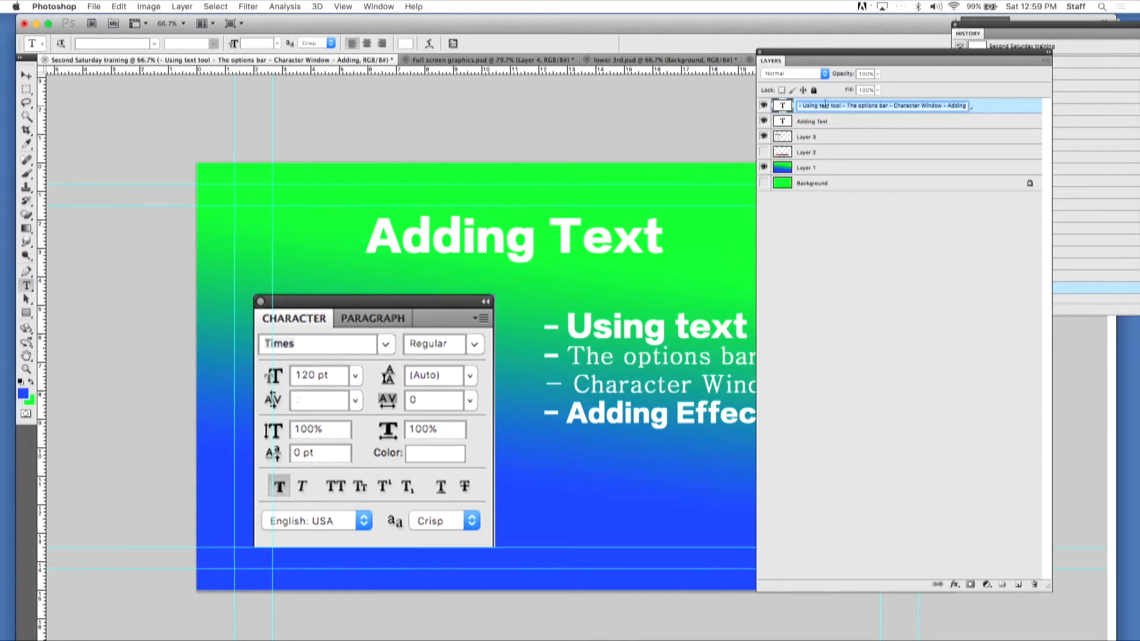
{"action": "double_click", "coordinate": [783, 106]}
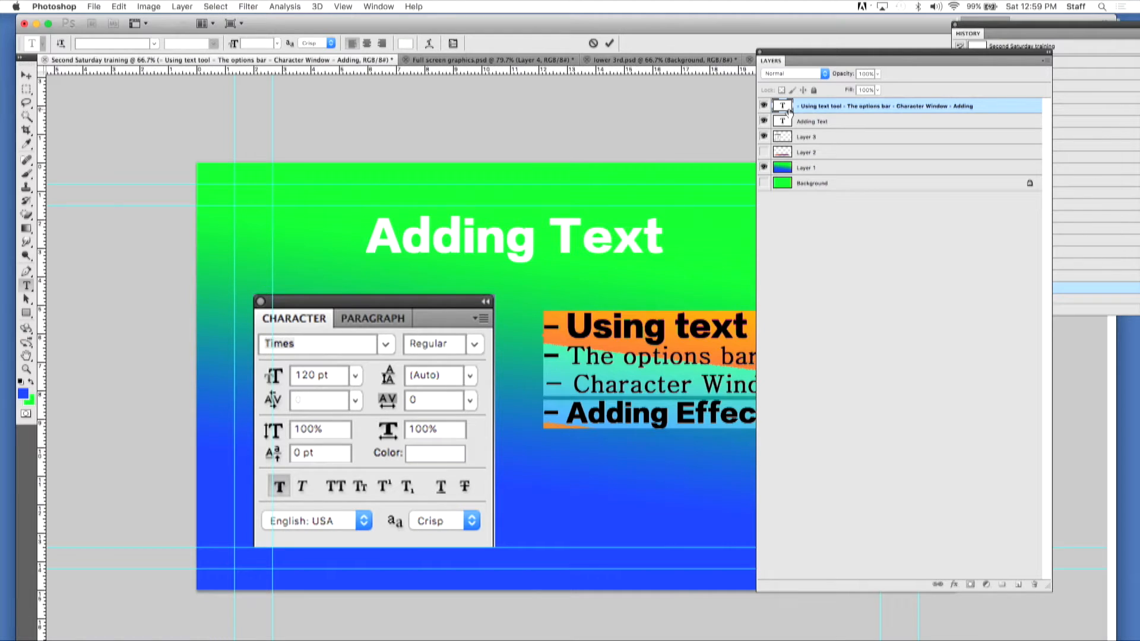
{"action": "key", "text": "Escape"}
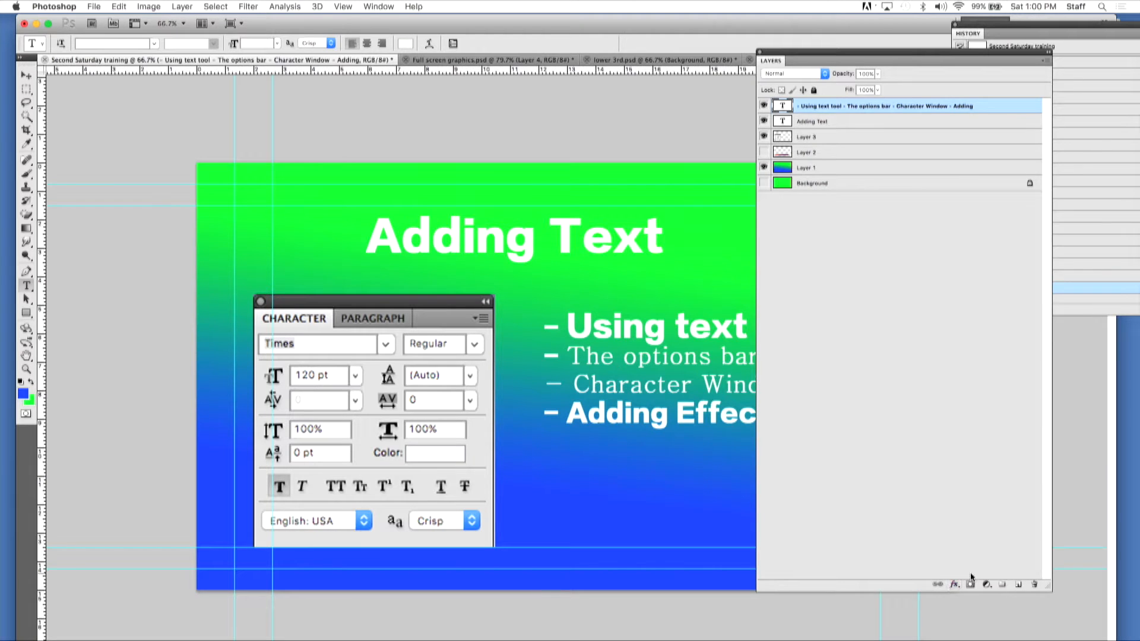
{"action": "left_click", "coordinate": [178, 6]}
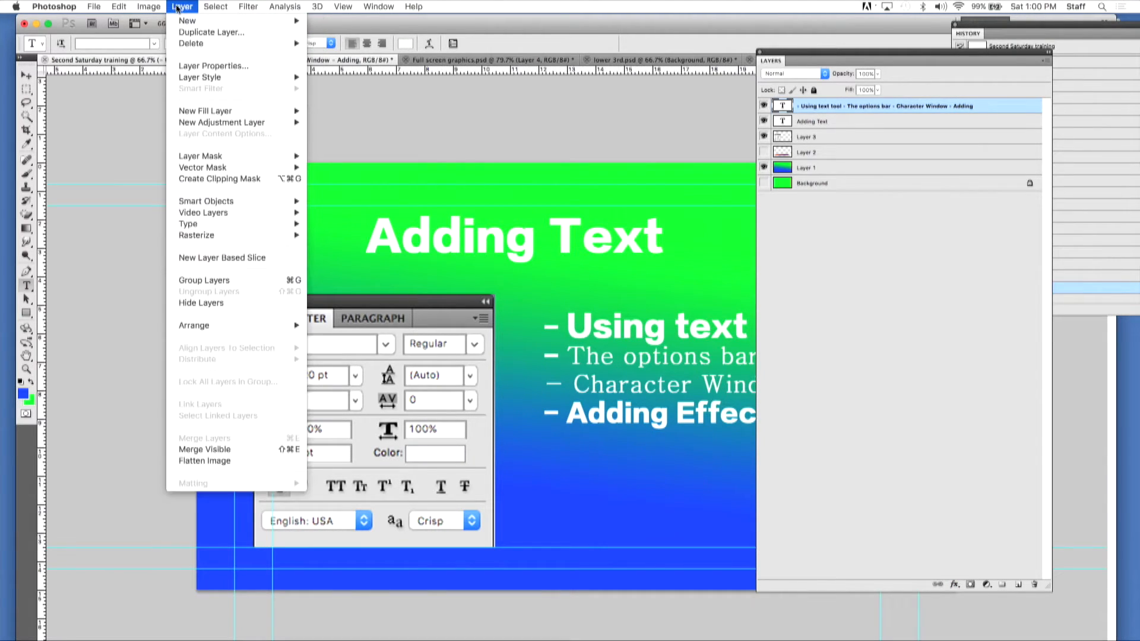
{"action": "mouse_move", "coordinate": [215, 6]}
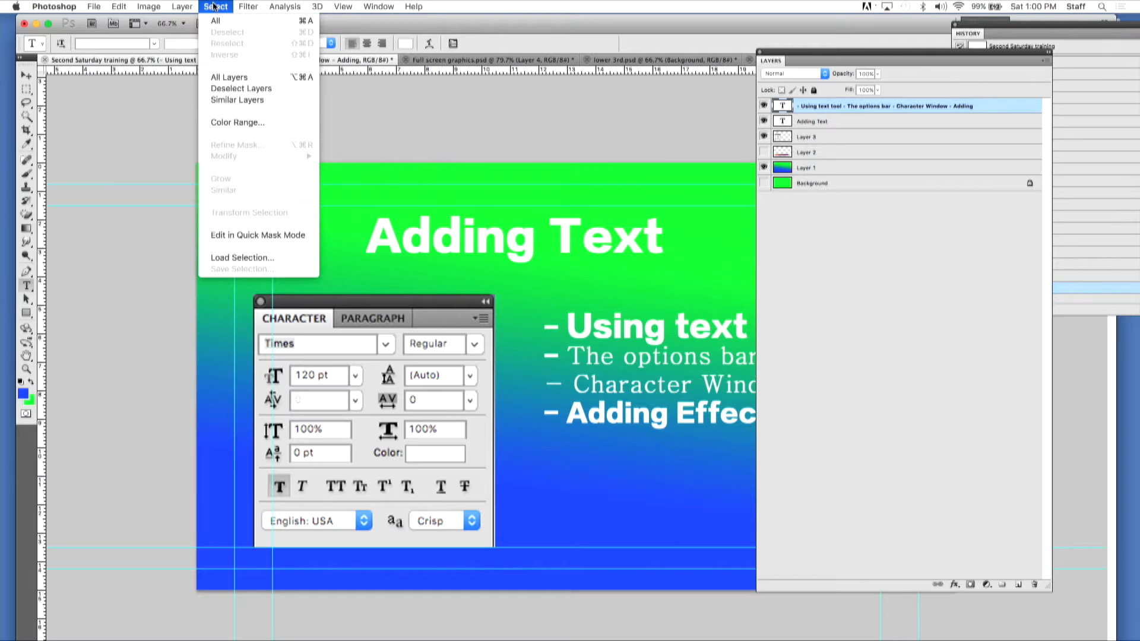
{"action": "mouse_move", "coordinate": [99, 6]}
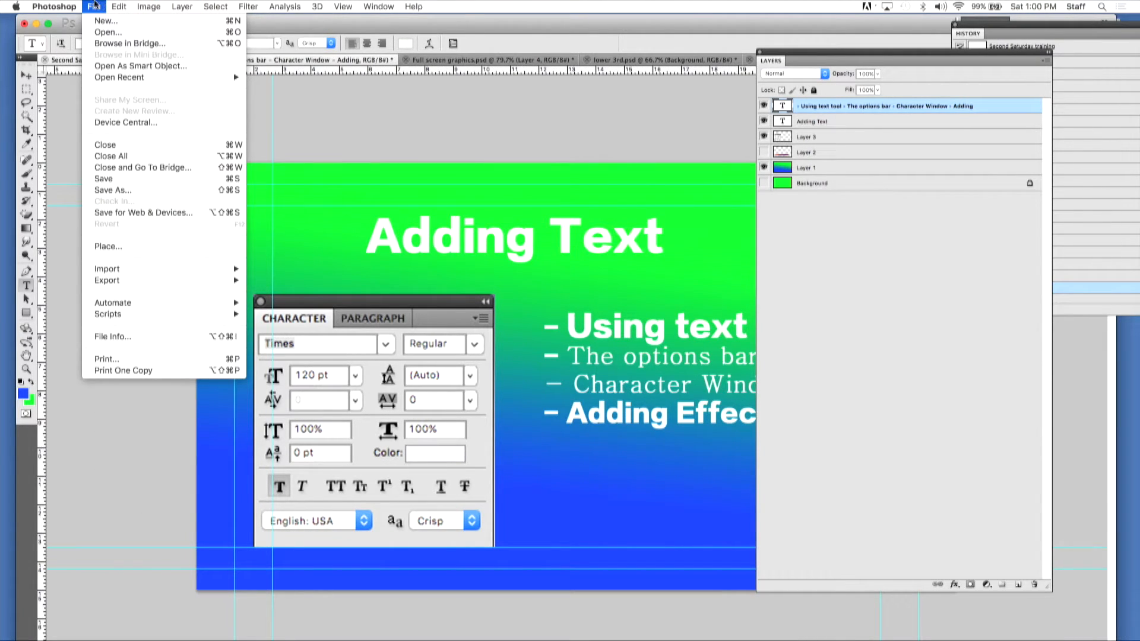
{"action": "left_click", "coordinate": [823, 111]}
{"action": "right_click", "coordinate": [823, 111]}
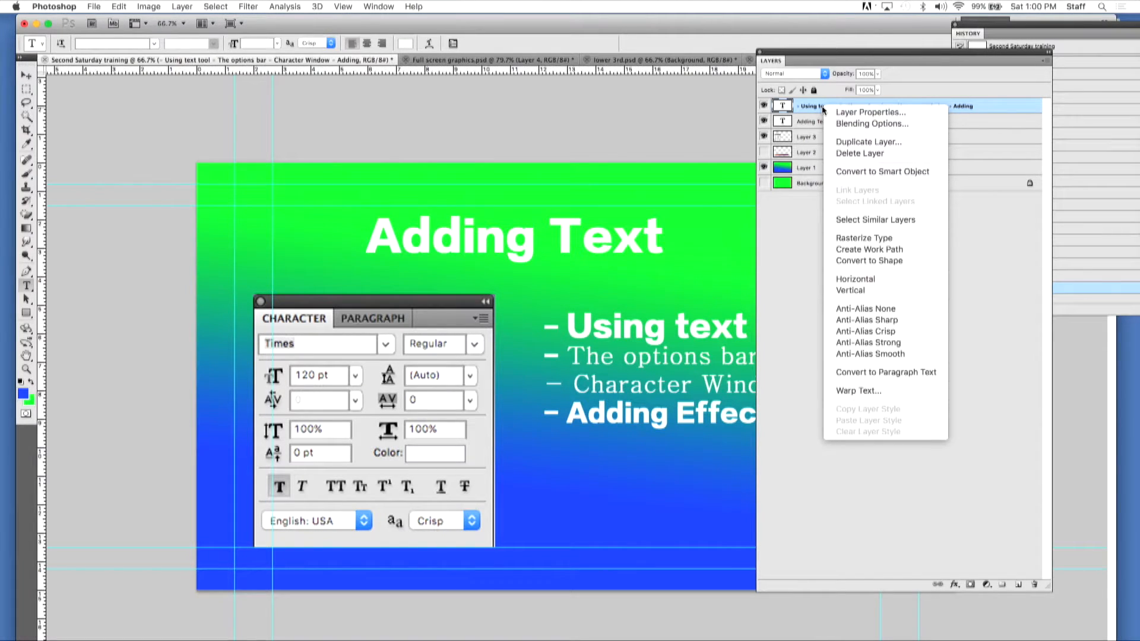
{"action": "left_click", "coordinate": [853, 114]}
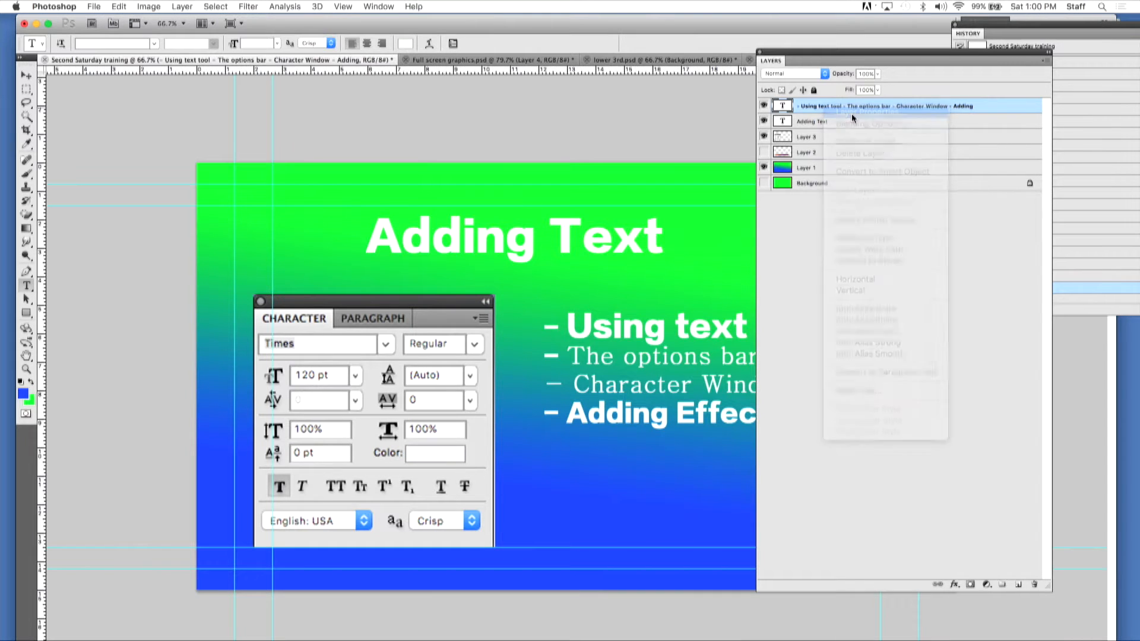
{"action": "left_click", "coordinate": [658, 302]}
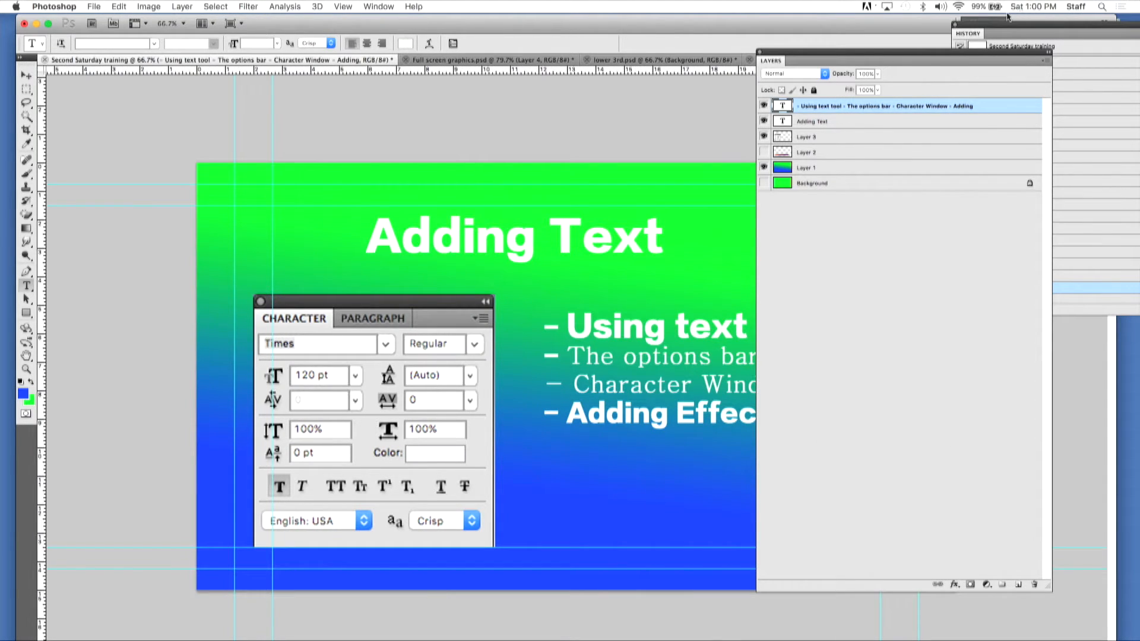
Step: View the Blending Options of the dashed list layer and cancel without applying any style
{"action": "right_click", "coordinate": [818, 107]}
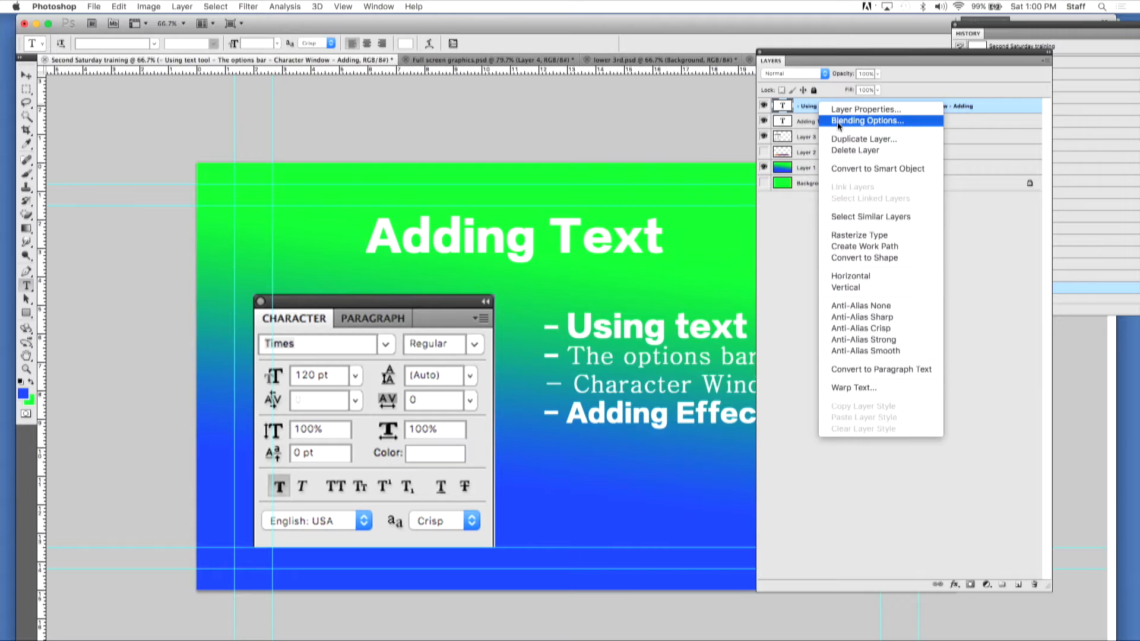
{"action": "left_click", "coordinate": [838, 122]}
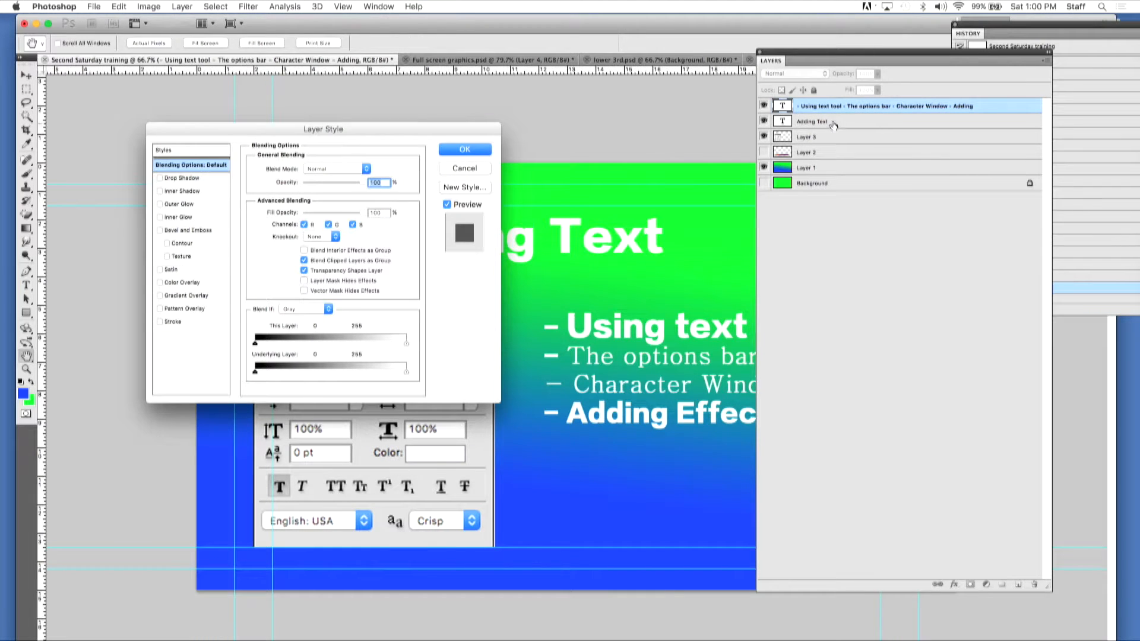
{"action": "left_click", "coordinate": [460, 169]}
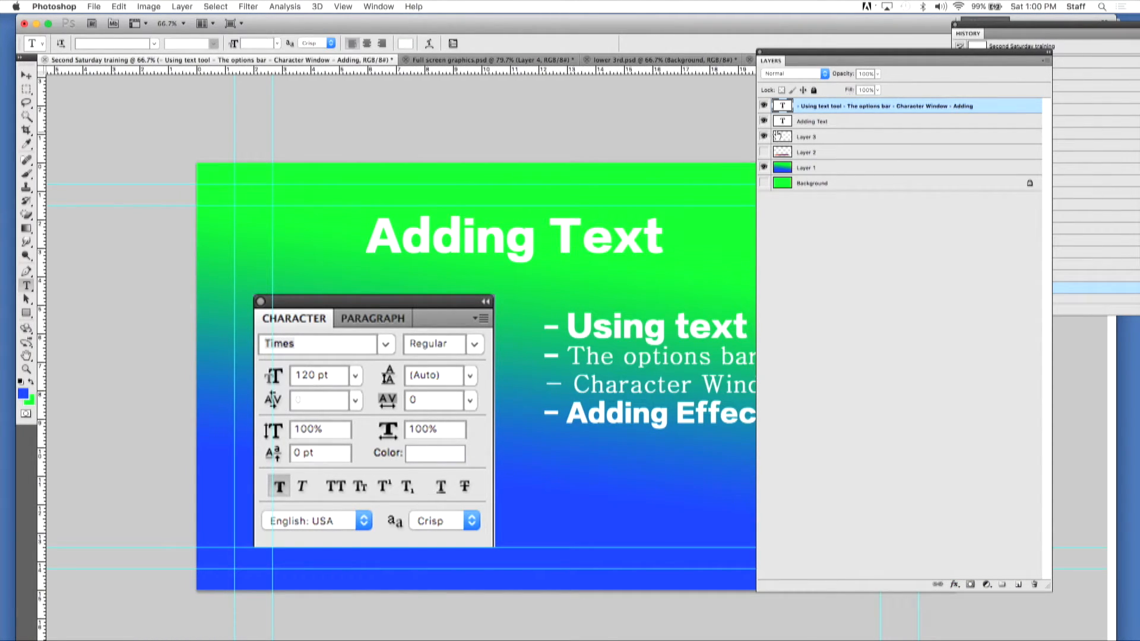
Step: Open the Blending Options for the Adding Text layer and place the dialog below the title
{"action": "left_click", "coordinate": [828, 125]}
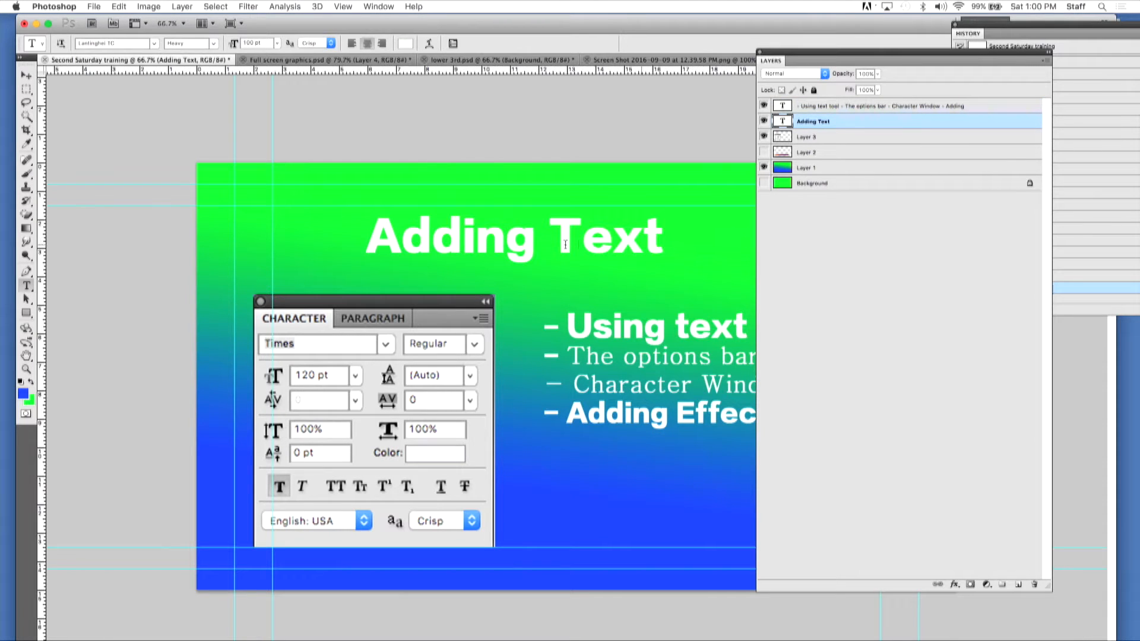
{"action": "left_click", "coordinate": [955, 586]}
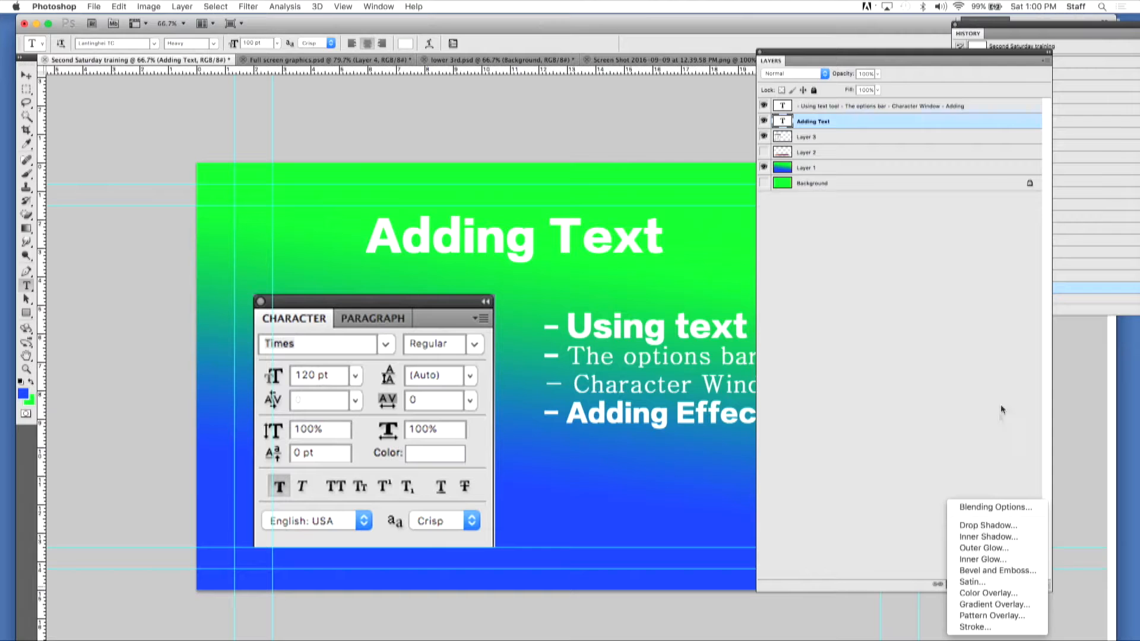
{"action": "left_click", "coordinate": [977, 508]}
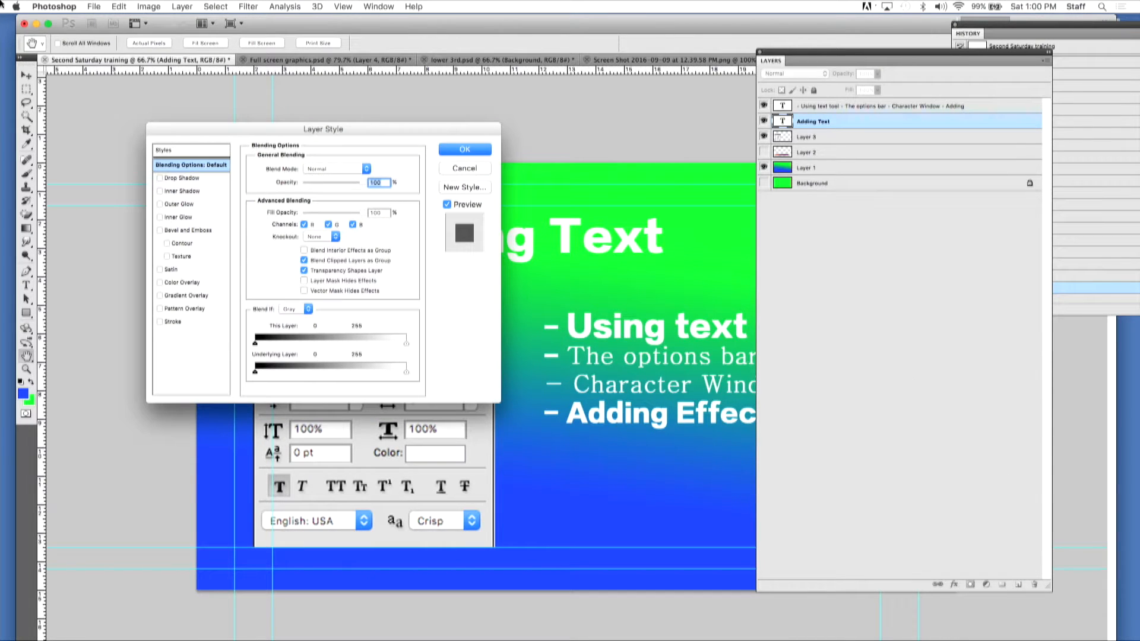
{"action": "left_click_drag", "start_coordinate": [282, 129], "coordinate": [238, 292]}
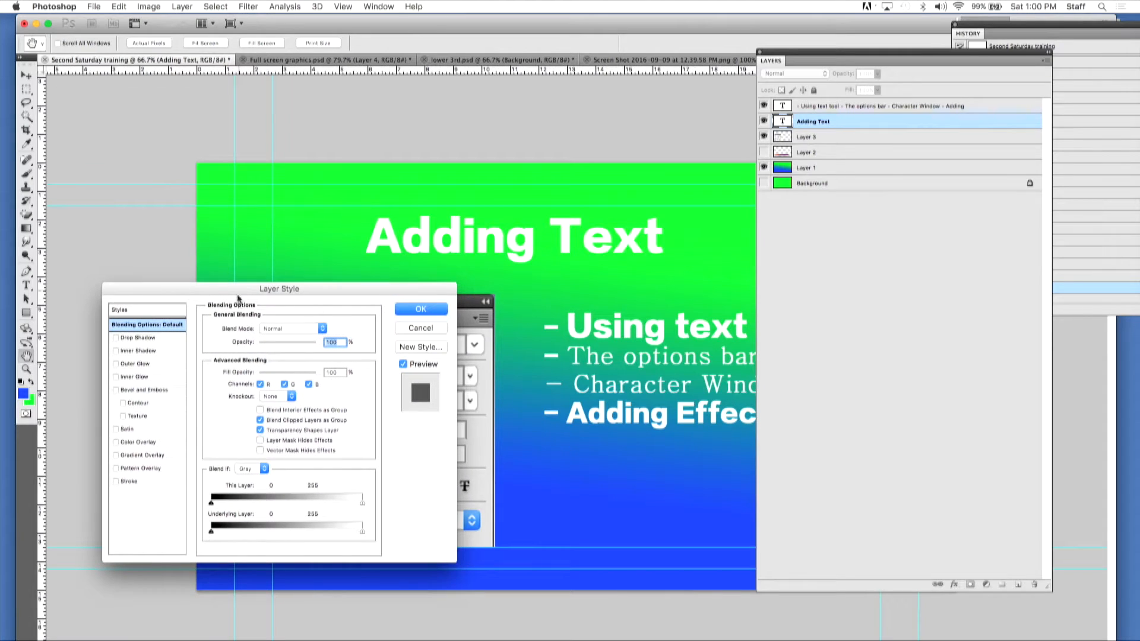
Step: Give the title a Drop Shadow with angle 135°, distance 11 px, spread 17% and size 29 px
{"action": "left_click", "coordinate": [117, 338]}
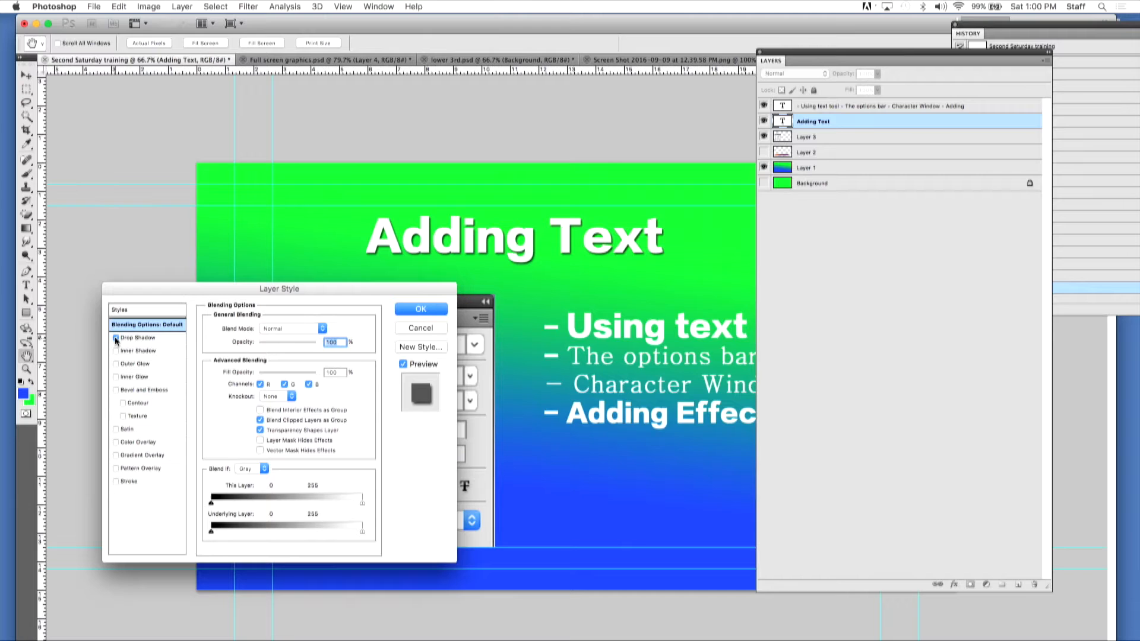
{"action": "left_click", "coordinate": [115, 338]}
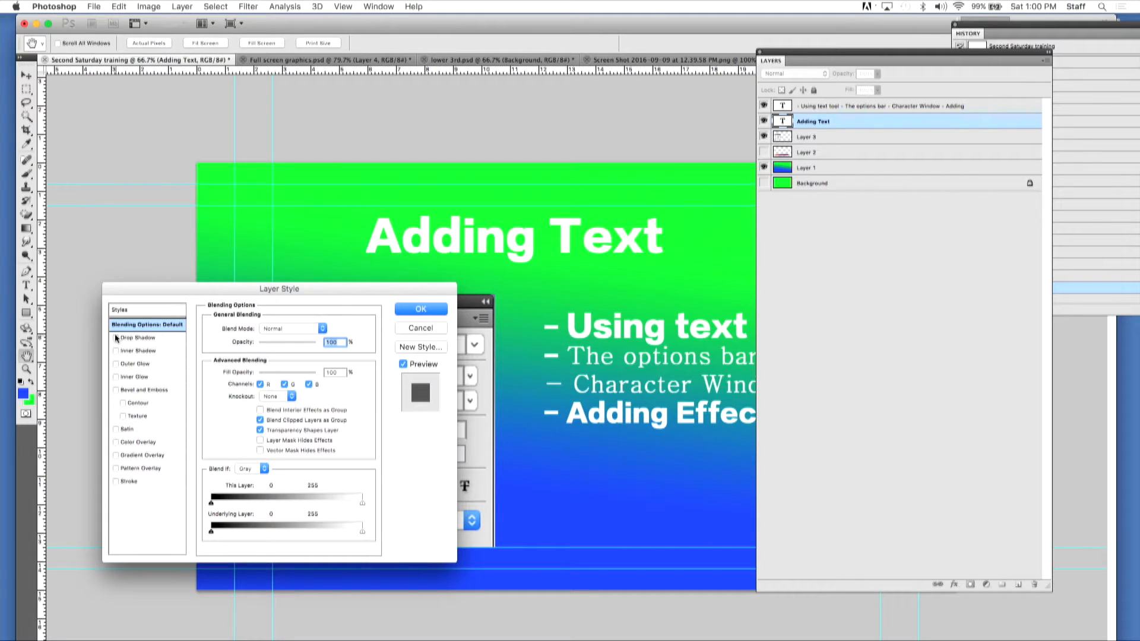
{"action": "left_click", "coordinate": [116, 338]}
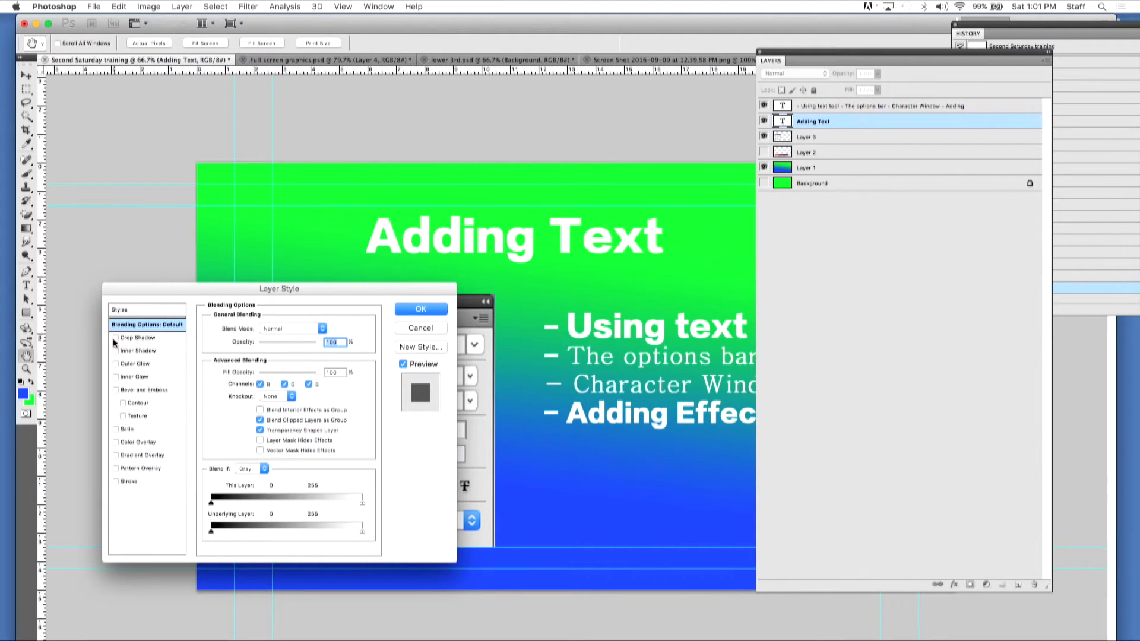
{"action": "left_click", "coordinate": [137, 338]}
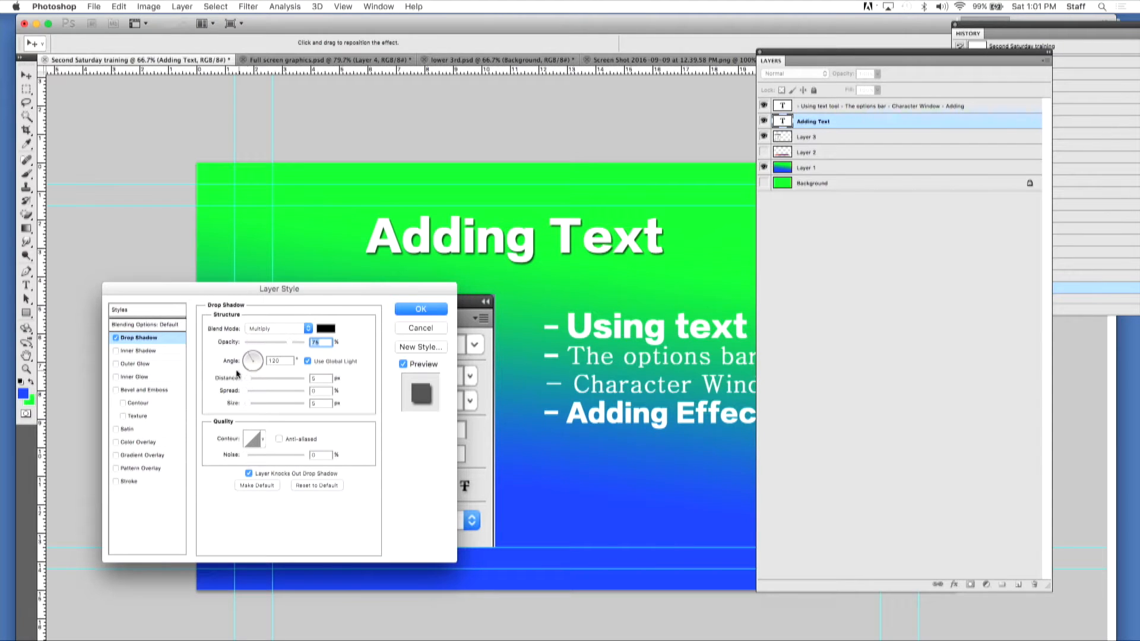
{"action": "left_click_drag", "start_coordinate": [248, 381], "coordinate": [245, 357]}
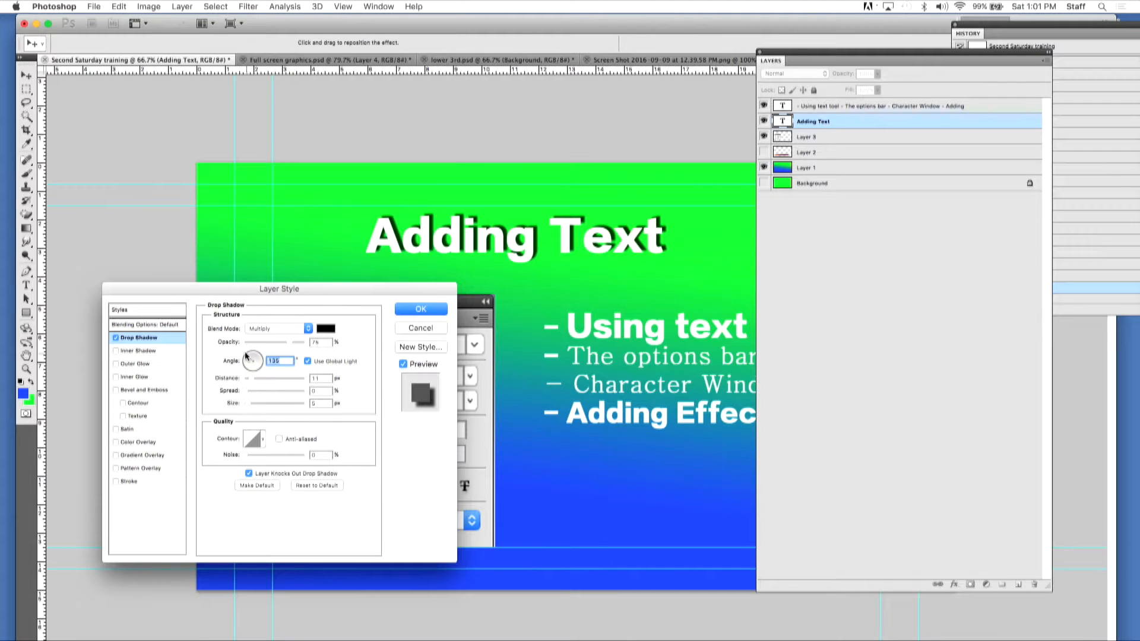
{"action": "left_click_drag", "start_coordinate": [250, 406], "coordinate": [256, 393]}
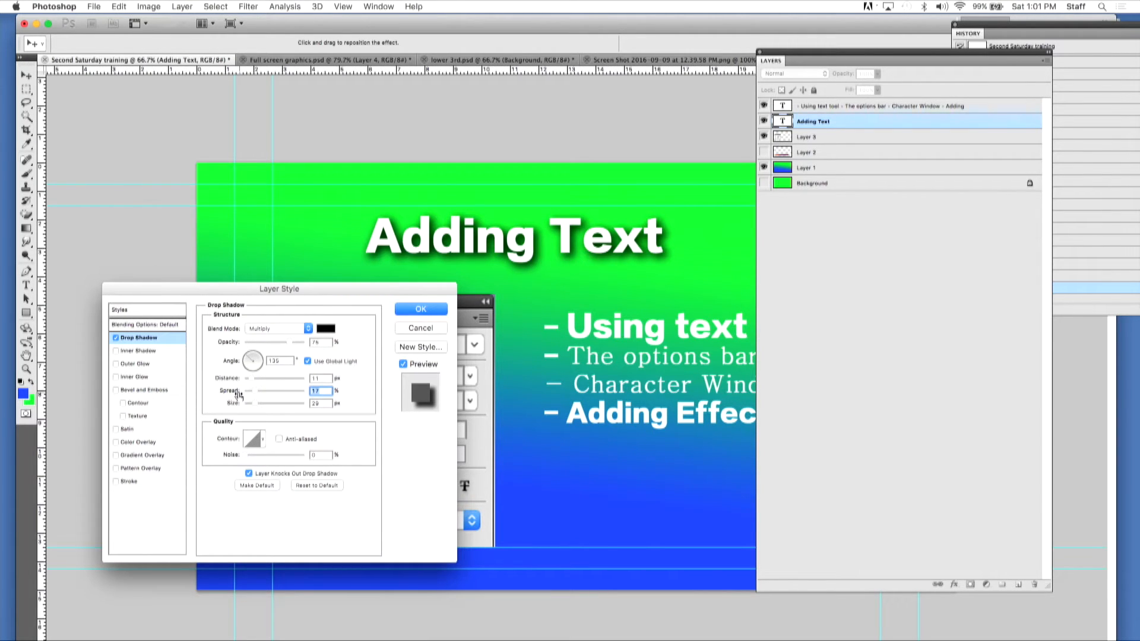
Step: Enable Inner Shadow and Outer Glow on the title, and review the Inner Shadow and Drop Shadow settings
{"action": "left_click", "coordinate": [116, 350]}
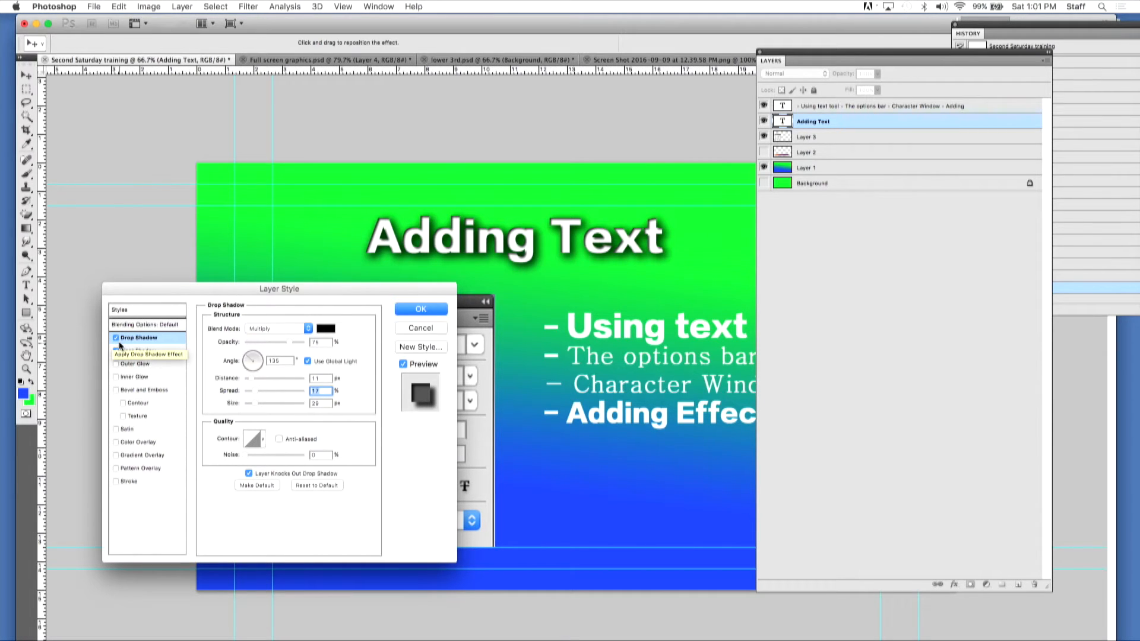
{"action": "left_click", "coordinate": [115, 364]}
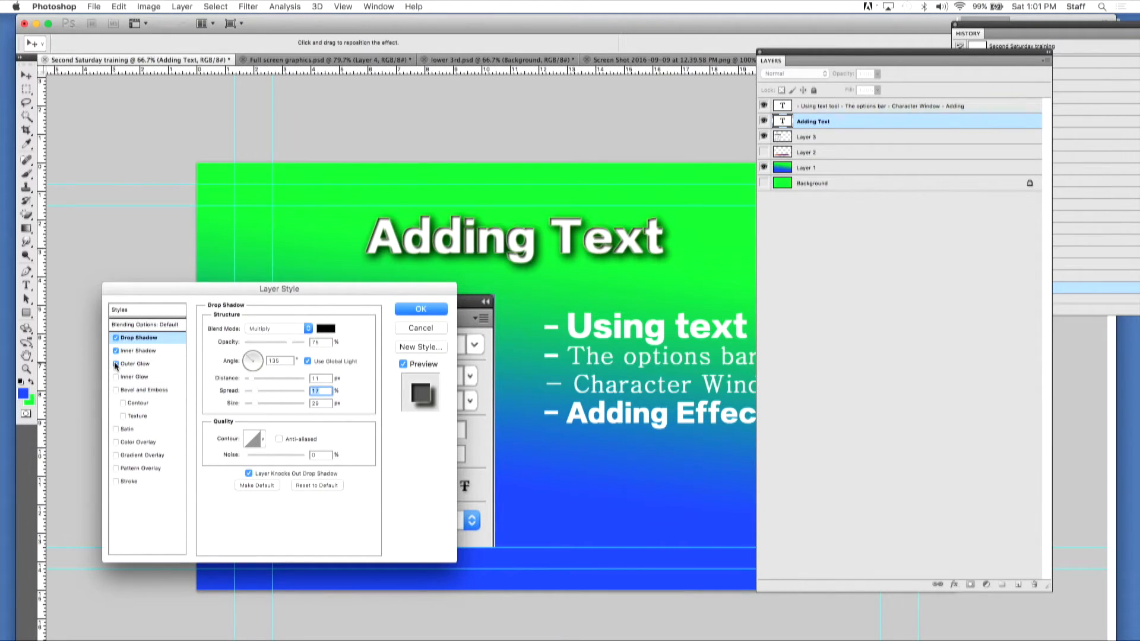
{"action": "left_click", "coordinate": [133, 354]}
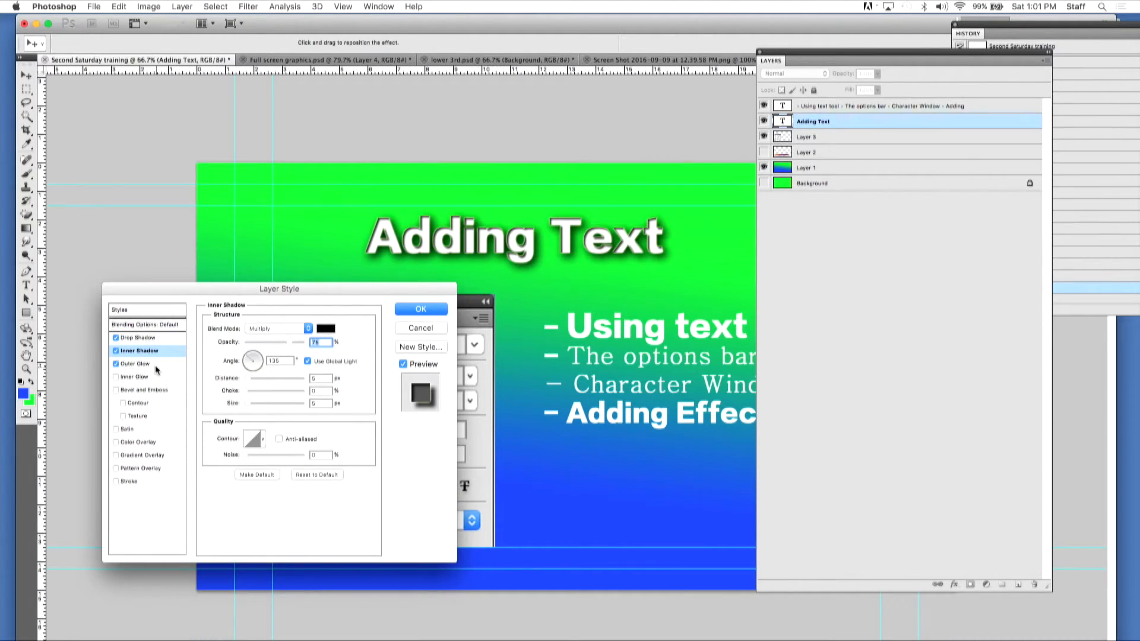
{"action": "left_click", "coordinate": [138, 340]}
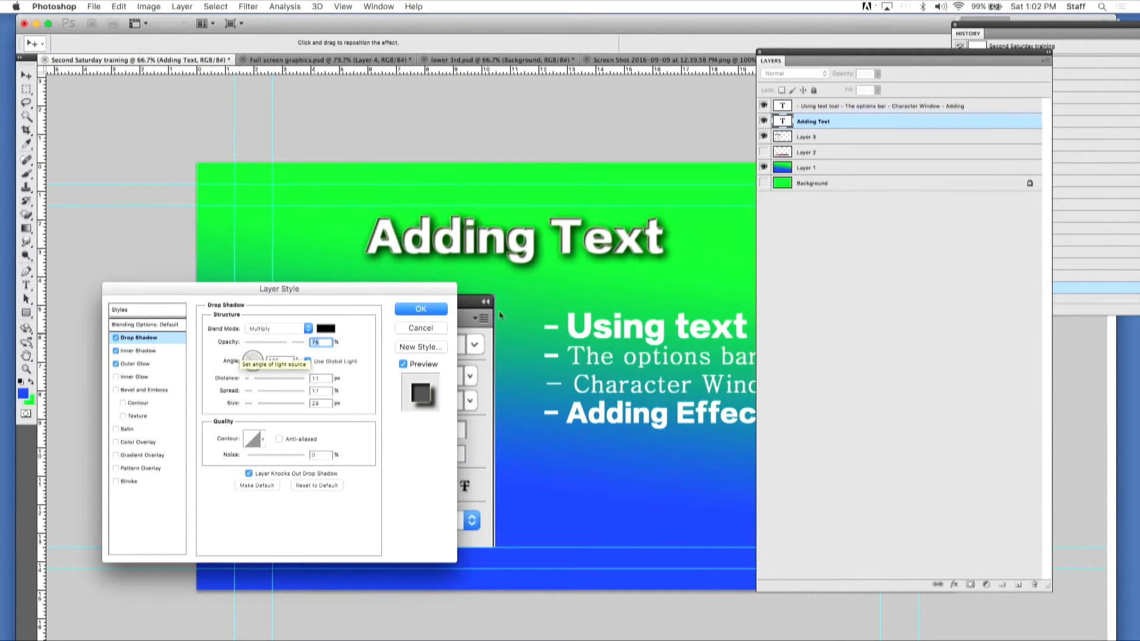
Step: Set the opacity of the title's Inner Shadow to 100%
{"action": "left_click", "coordinate": [142, 353]}
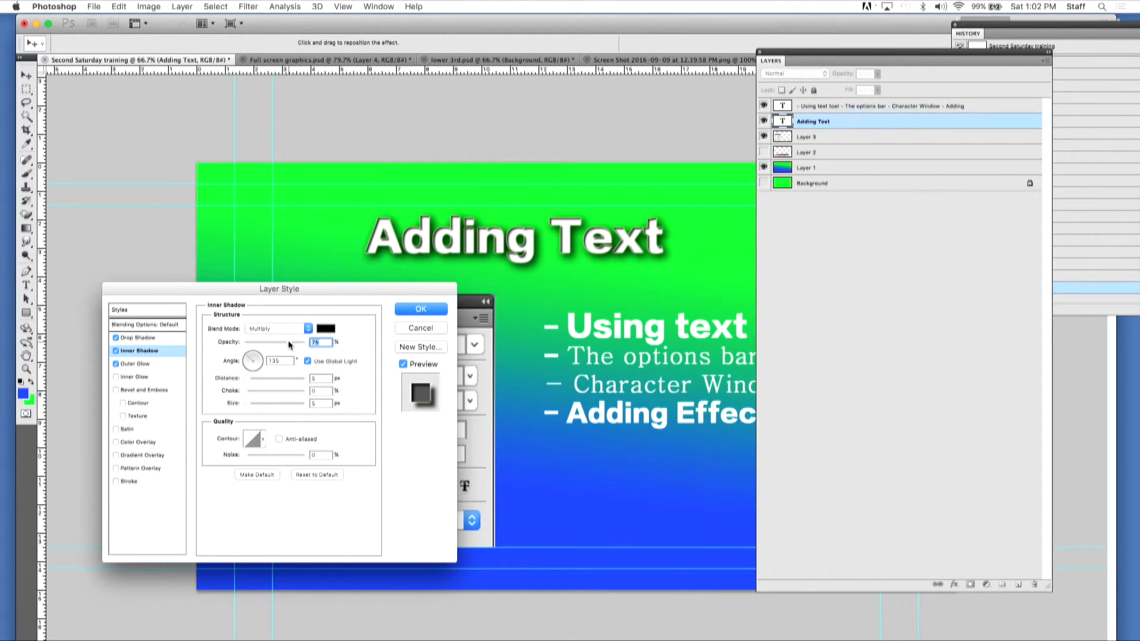
{"action": "mouse_move", "coordinate": [289, 345]}
{"action": "left_mouse_down"}
{"action": "mouse_move", "coordinate": [246, 343]}
{"action": "mouse_move", "coordinate": [297, 347]}
{"action": "mouse_move", "coordinate": [284, 347]}
{"action": "left_mouse_up"}
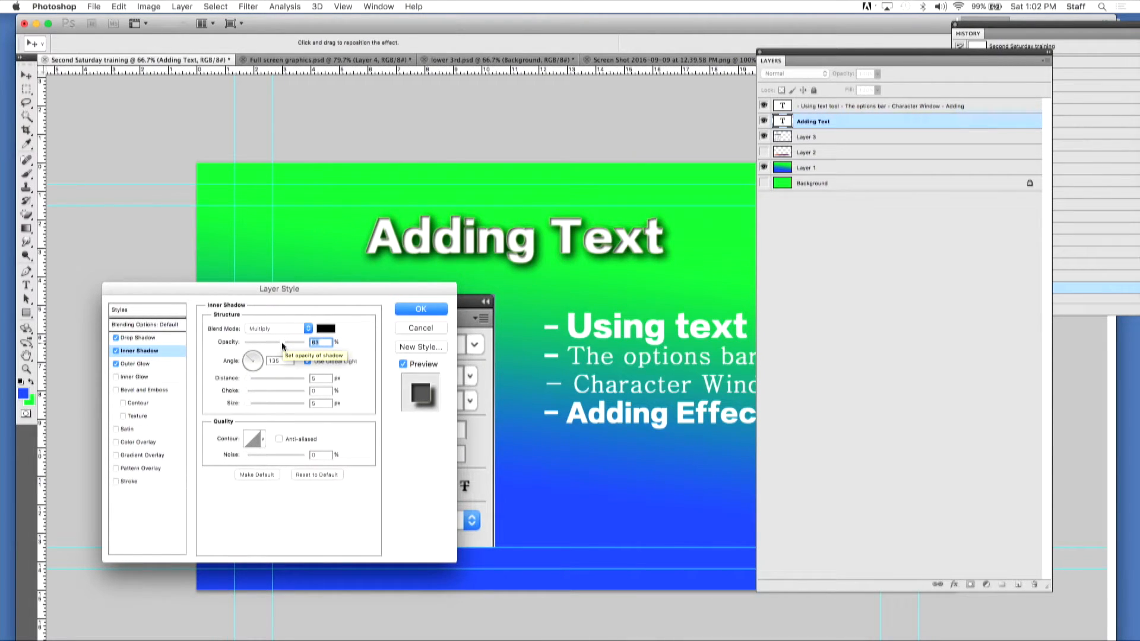
{"action": "left_click_drag", "start_coordinate": [284, 346], "coordinate": [434, 357]}
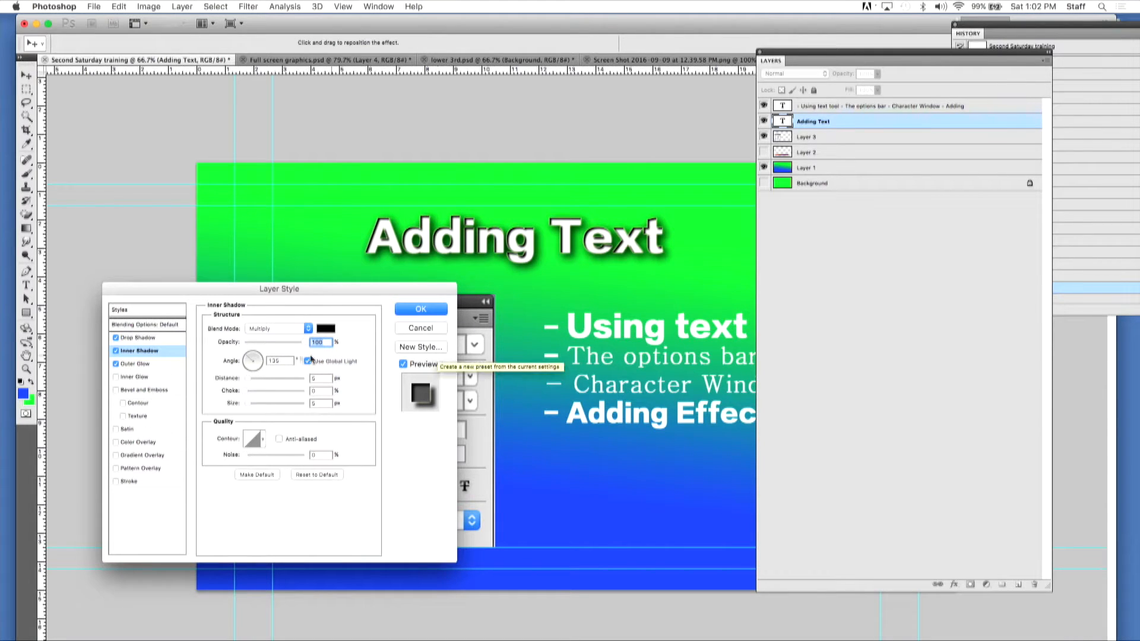
Step: Set the title's Drop Shadow to 67% opacity, 41 px distance, 0% spread and 0 px size, and apply the layer style
{"action": "left_click", "coordinate": [148, 337]}
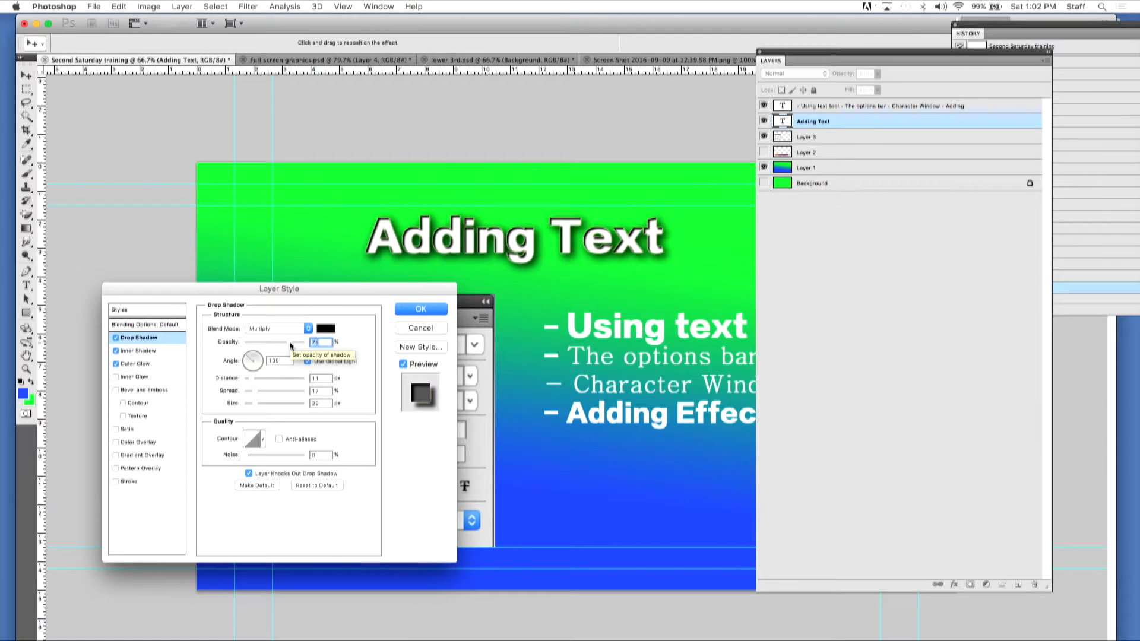
{"action": "left_click_drag", "start_coordinate": [291, 345], "coordinate": [305, 343]}
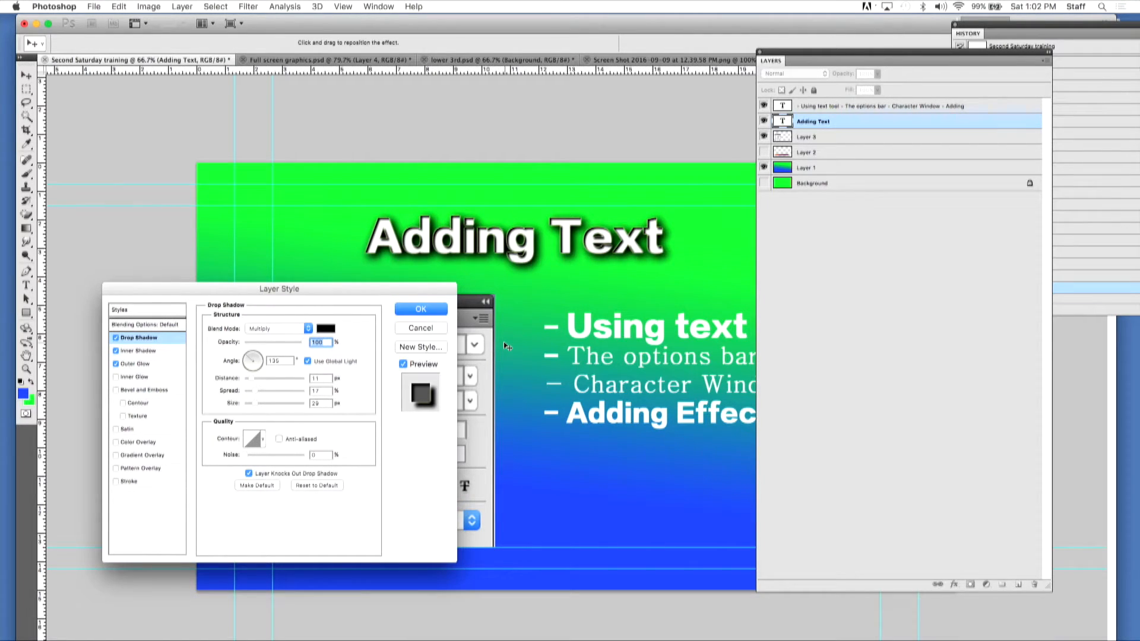
{"action": "mouse_move", "coordinate": [255, 393]}
{"action": "left_mouse_down"}
{"action": "mouse_move", "coordinate": [234, 396]}
{"action": "mouse_move", "coordinate": [244, 405]}
{"action": "left_mouse_up"}
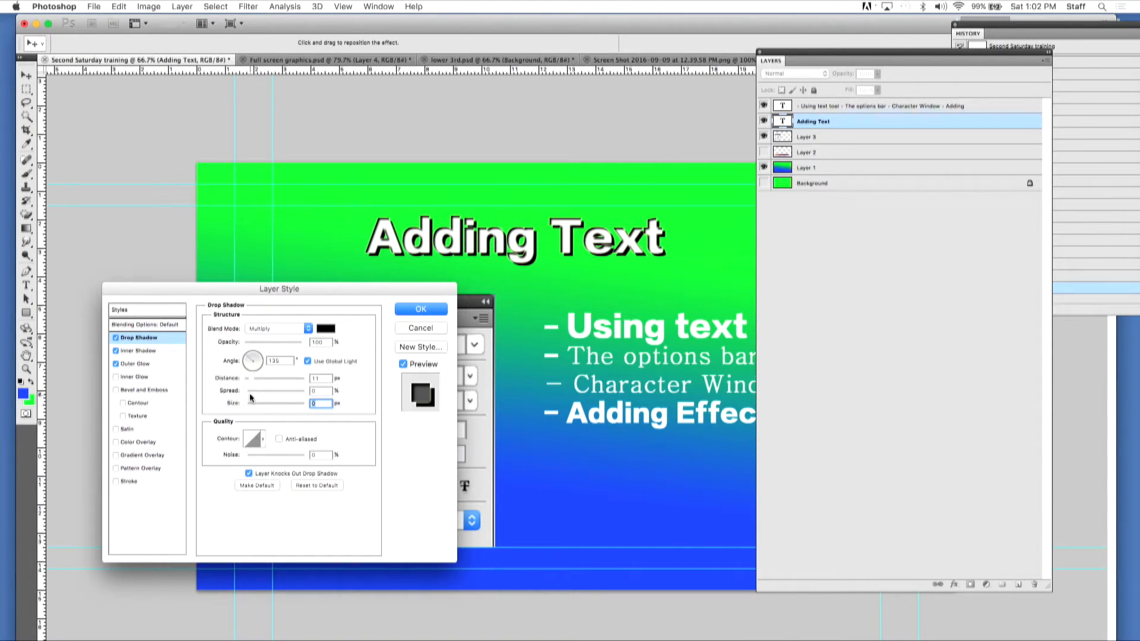
{"action": "mouse_move", "coordinate": [249, 379]}
{"action": "left_mouse_down"}
{"action": "mouse_move", "coordinate": [279, 381]}
{"action": "mouse_move", "coordinate": [268, 384]}
{"action": "left_mouse_up"}
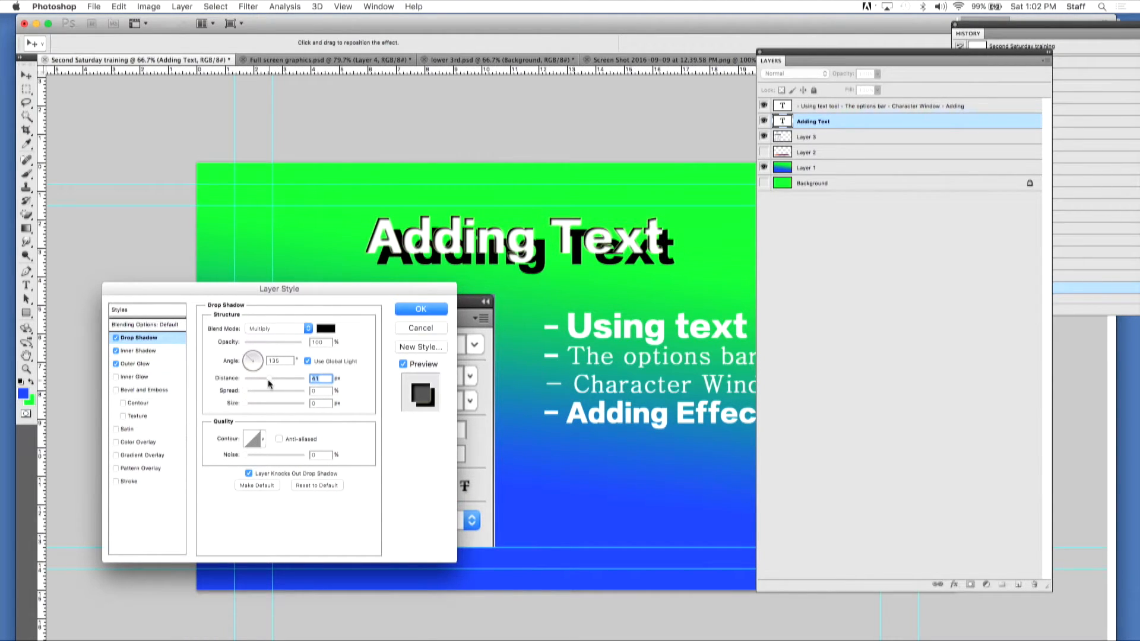
{"action": "left_click", "coordinate": [289, 343]}
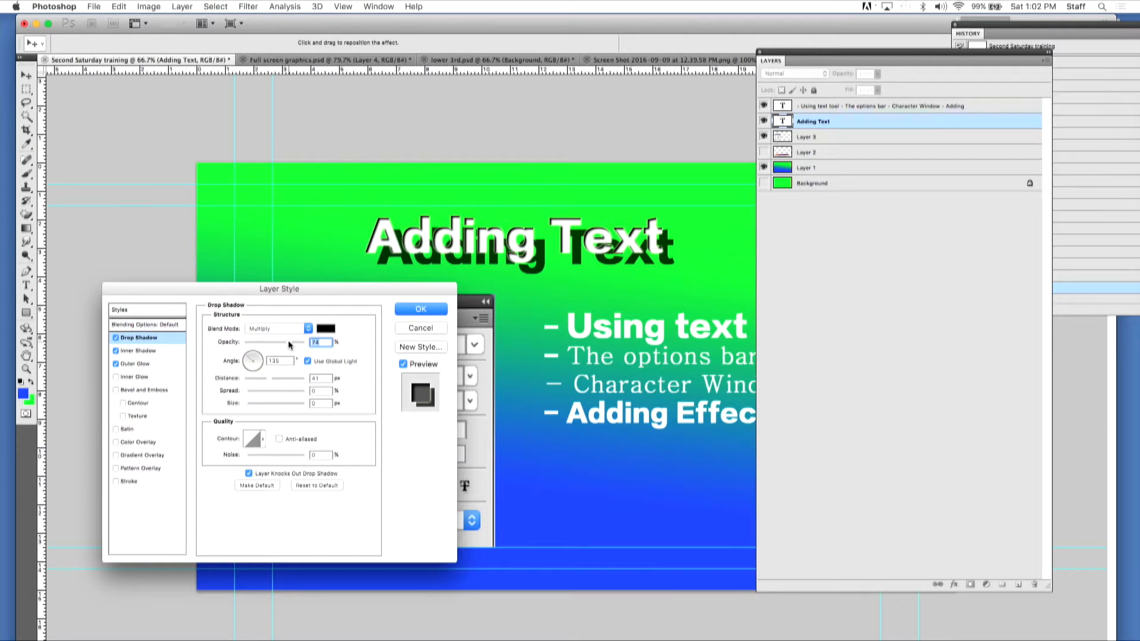
{"action": "left_click_drag", "start_coordinate": [290, 345], "coordinate": [284, 345]}
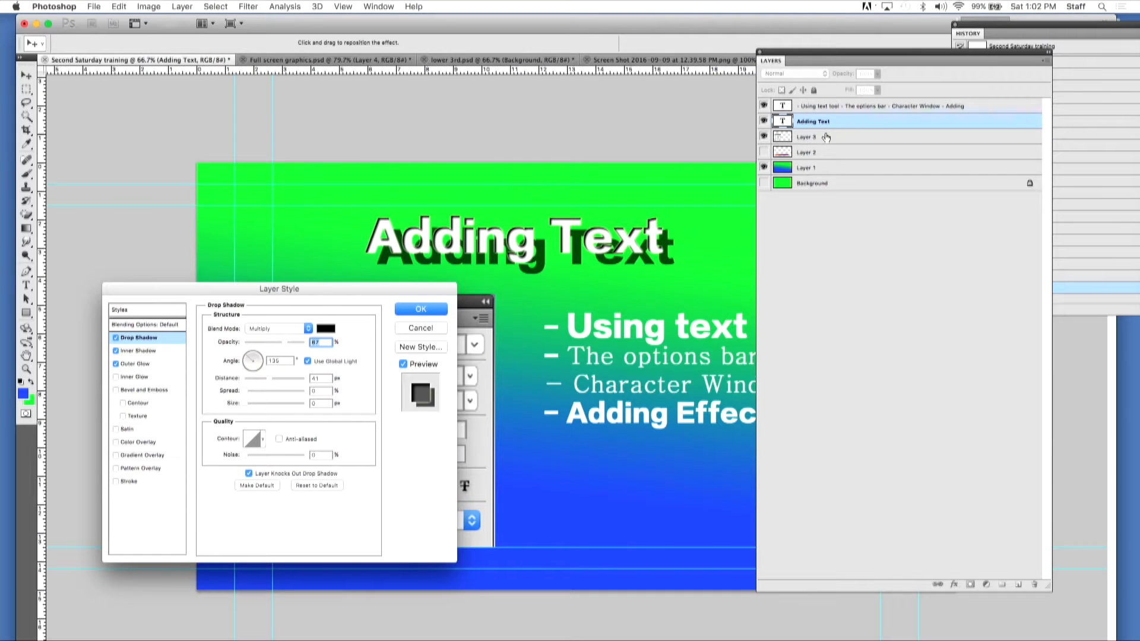
{"action": "left_click", "coordinate": [409, 310]}
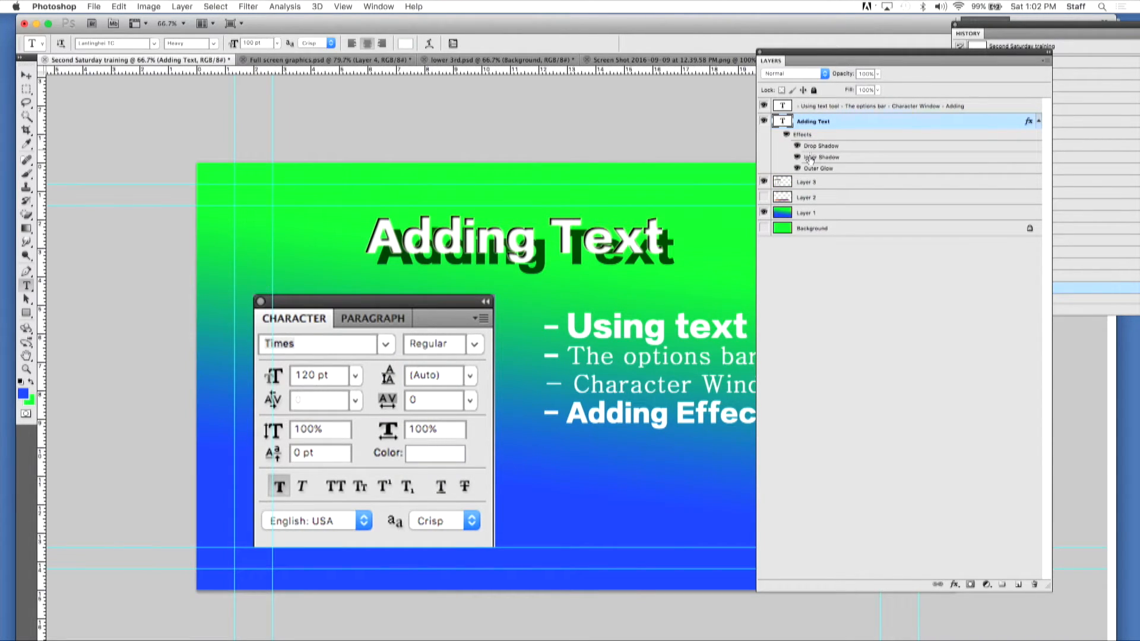
Step: Move the Character panel screen shot on Layer 3 up and slightly right so its upper edge sits behind the title's shadow
{"action": "left_click", "coordinate": [785, 186]}
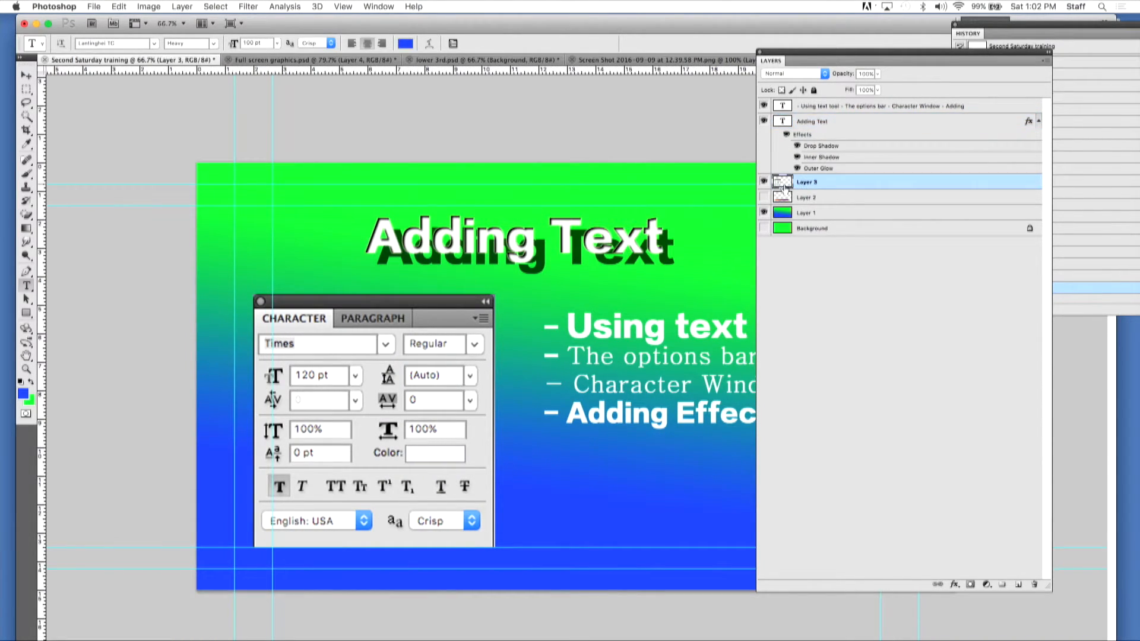
{"action": "left_click", "coordinate": [26, 76]}
{"action": "left_click_drag", "start_coordinate": [397, 342], "coordinate": [428, 288]}
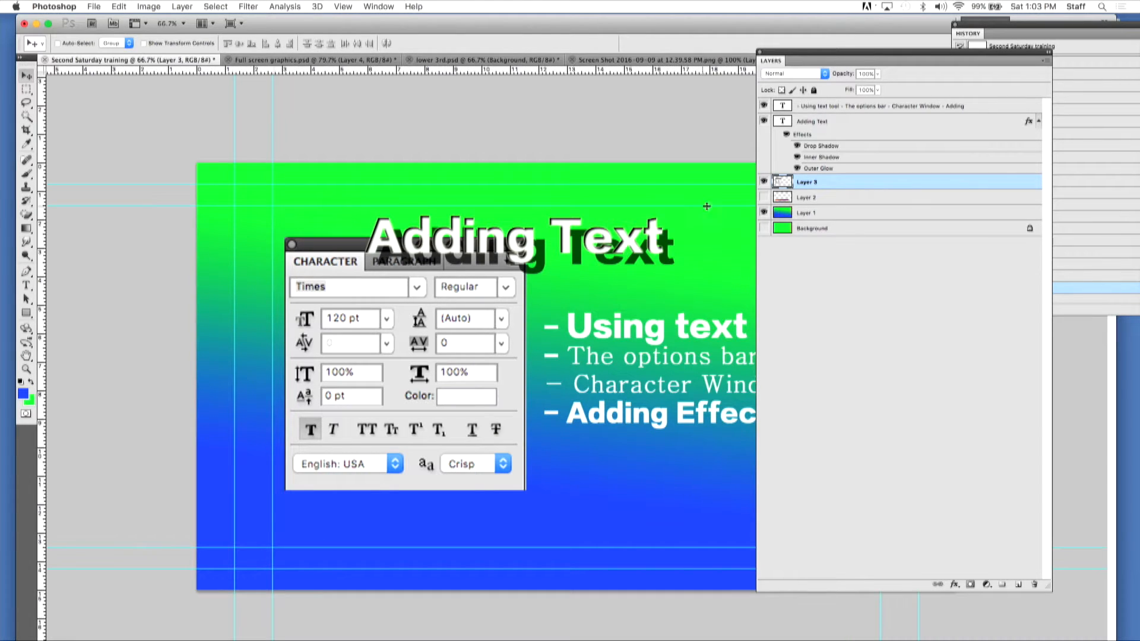
Step: Reopen the title's Drop Shadow settings and compare stronger and weaker opacities over the screen shot, ending at 67%
{"action": "left_click", "coordinate": [817, 147]}
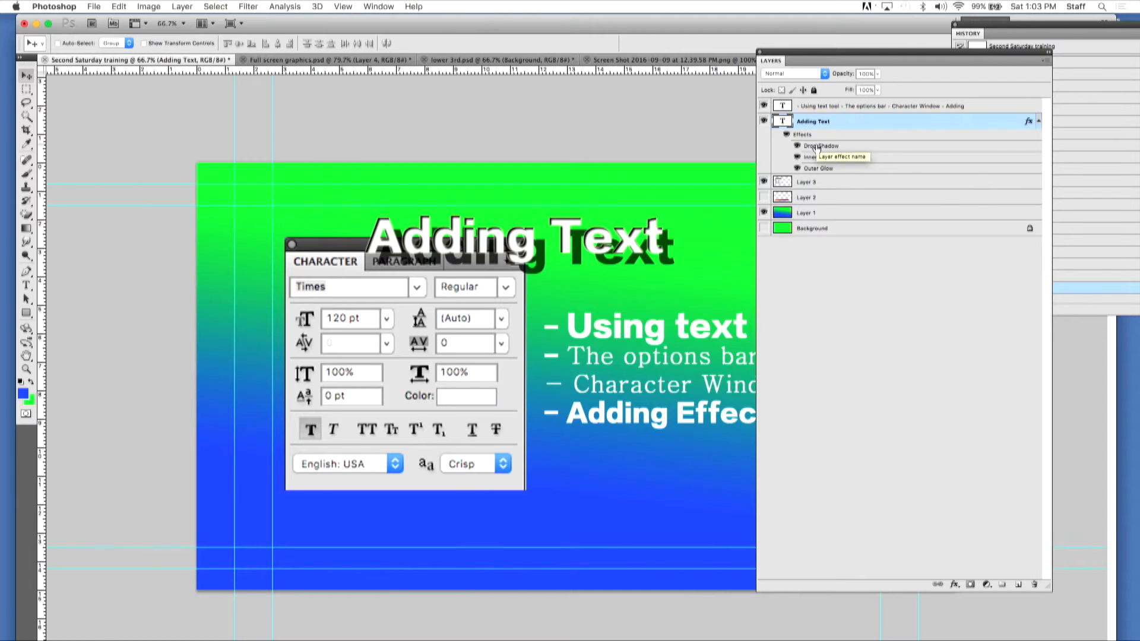
{"action": "double_click", "coordinate": [817, 147]}
{"action": "left_click_drag", "start_coordinate": [259, 342], "coordinate": [354, 342]}
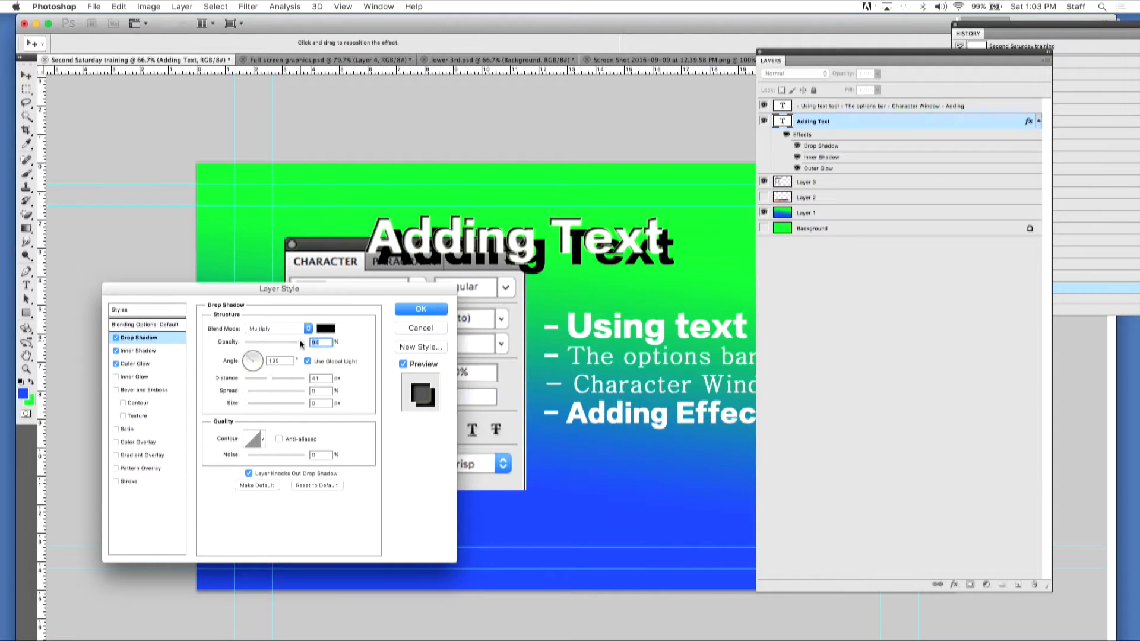
{"action": "left_click_drag", "start_coordinate": [301, 343], "coordinate": [284, 343]}
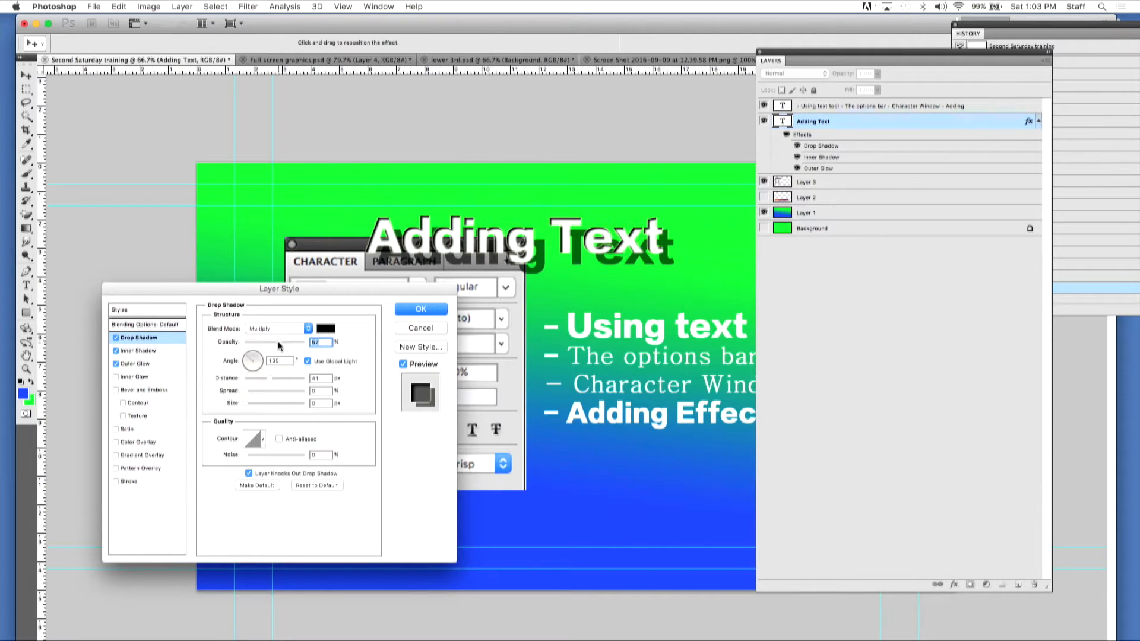
Step: Turn off the title's Inner Shadow and Outer Glow, and set its Drop Shadow distance to 14 px
{"action": "left_click", "coordinate": [130, 354]}
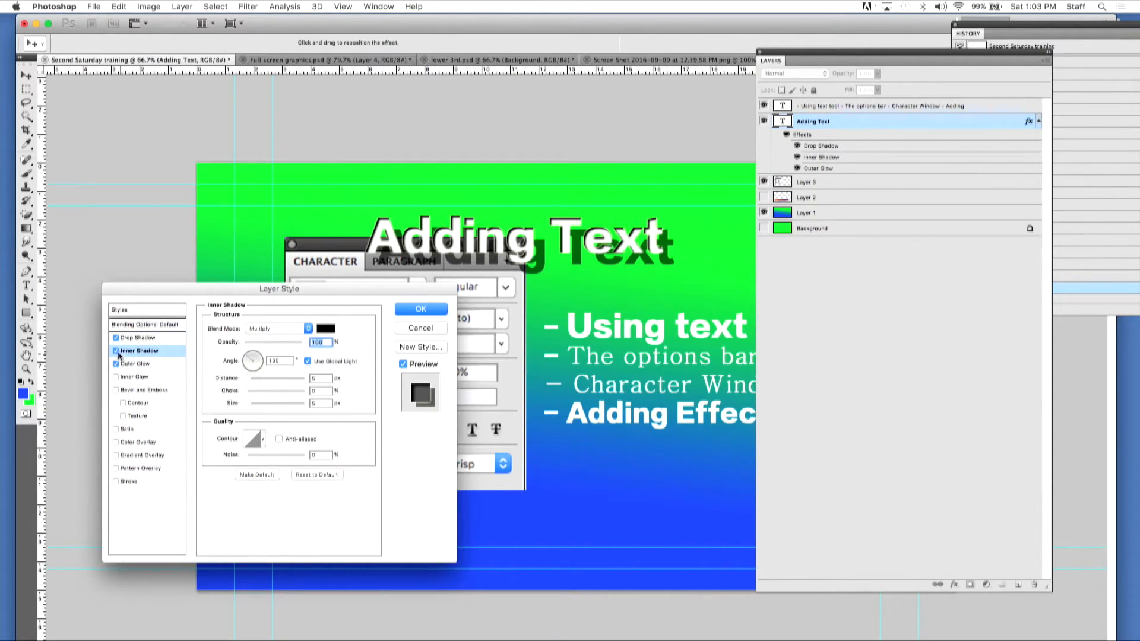
{"action": "left_click", "coordinate": [116, 352]}
{"action": "left_click", "coordinate": [116, 364]}
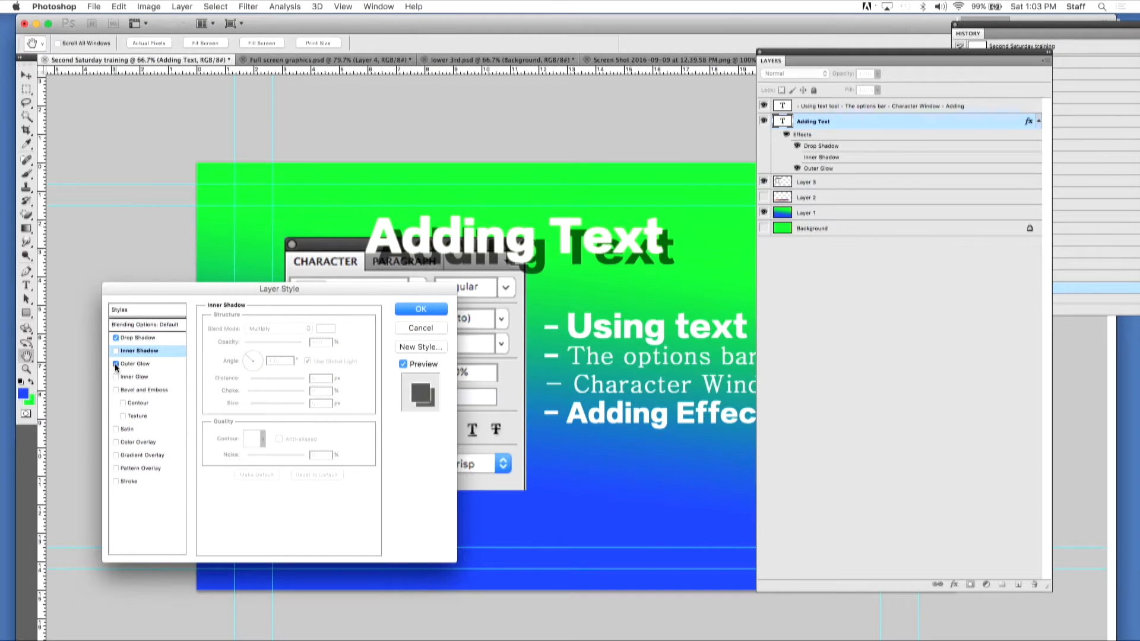
{"action": "left_click", "coordinate": [136, 339]}
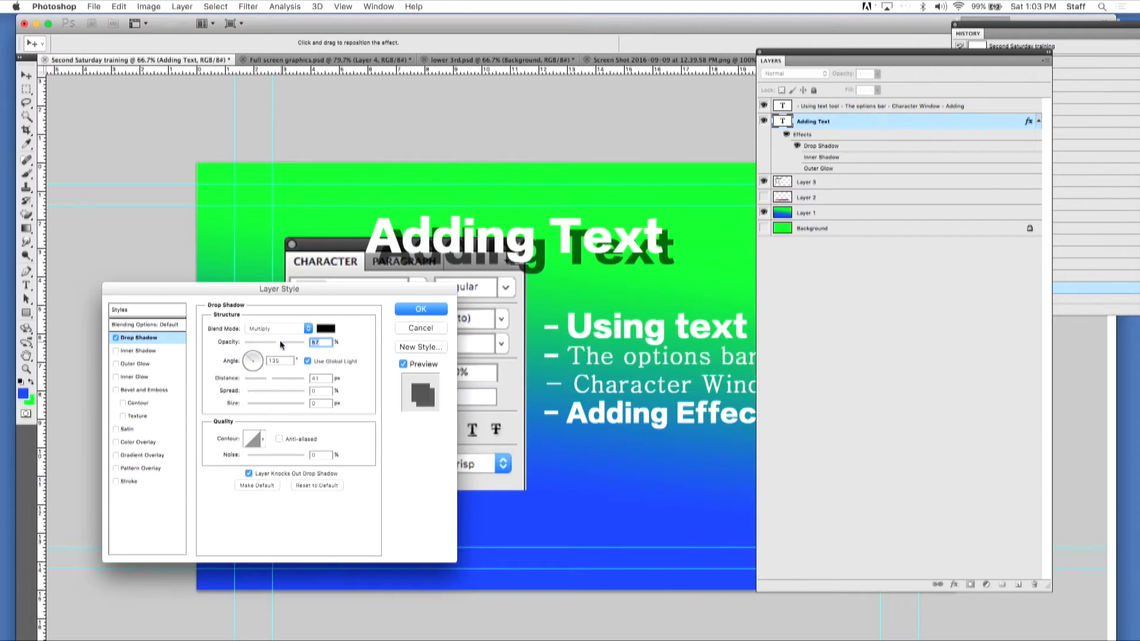
{"action": "left_click_drag", "start_coordinate": [270, 380], "coordinate": [253, 383]}
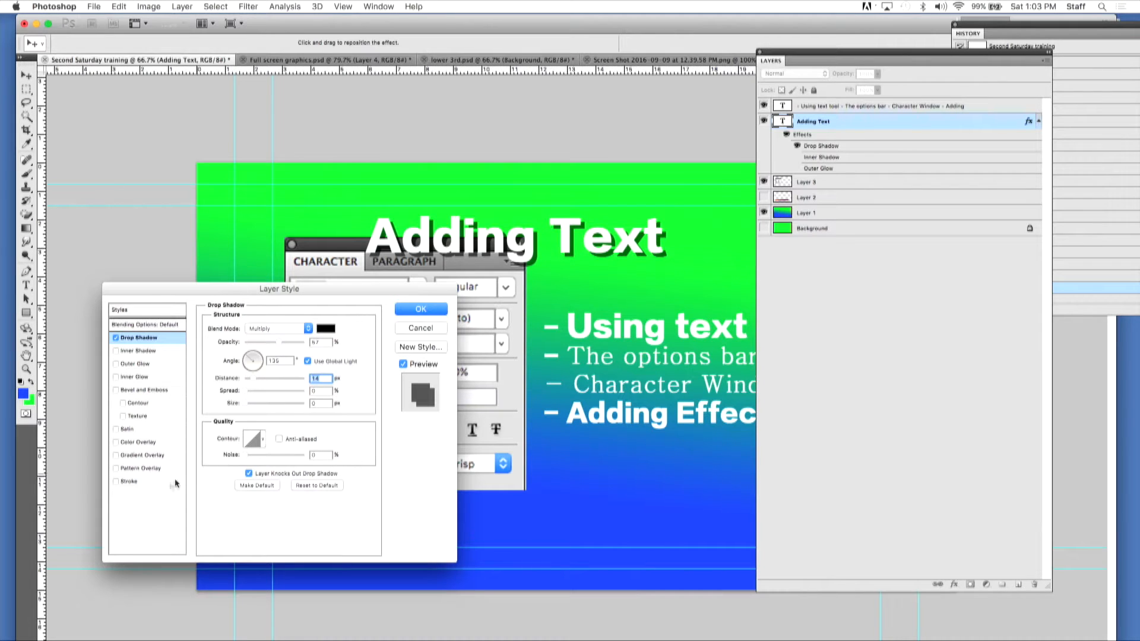
Step: Add a Stroke to the title and try several colors, settling on dark green 28793d
{"action": "left_click", "coordinate": [116, 481]}
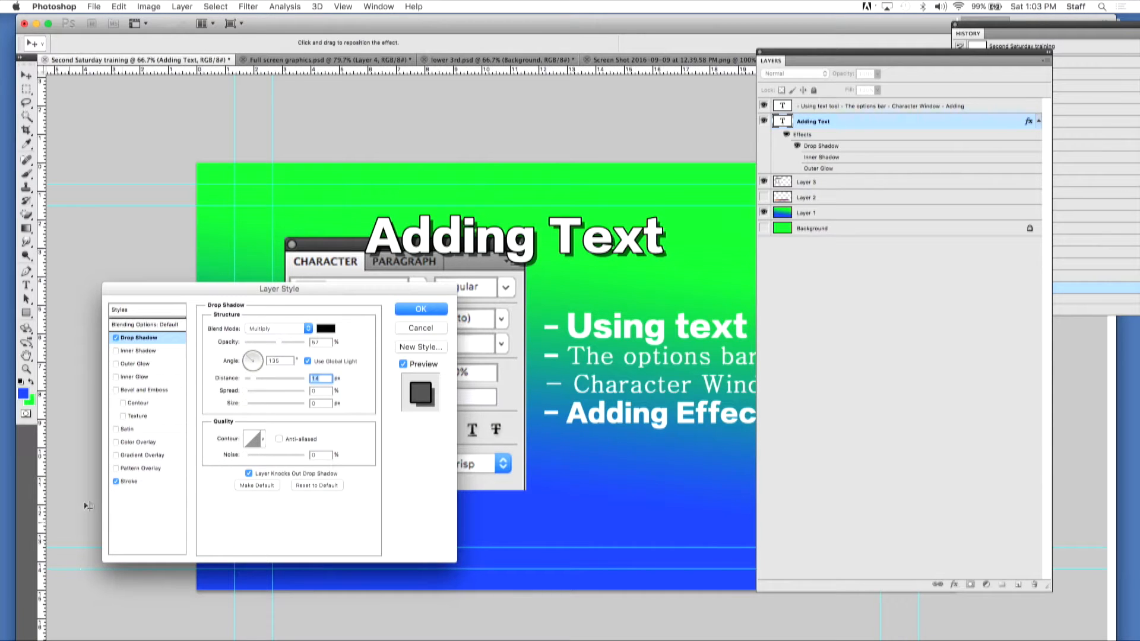
{"action": "left_click", "coordinate": [130, 482]}
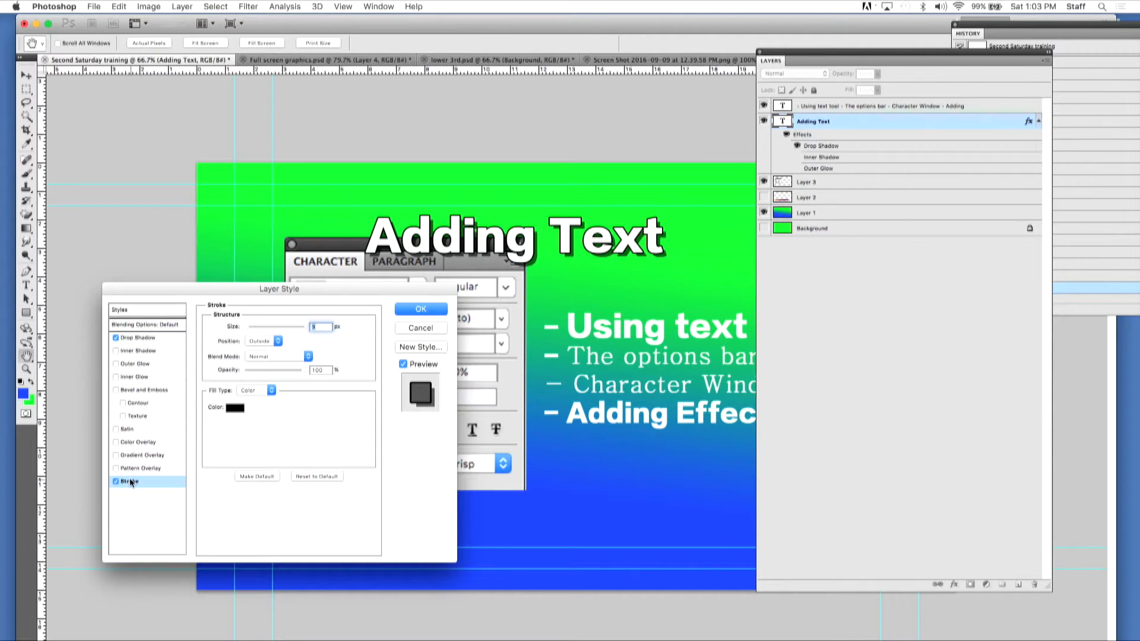
{"action": "left_click", "coordinate": [235, 410]}
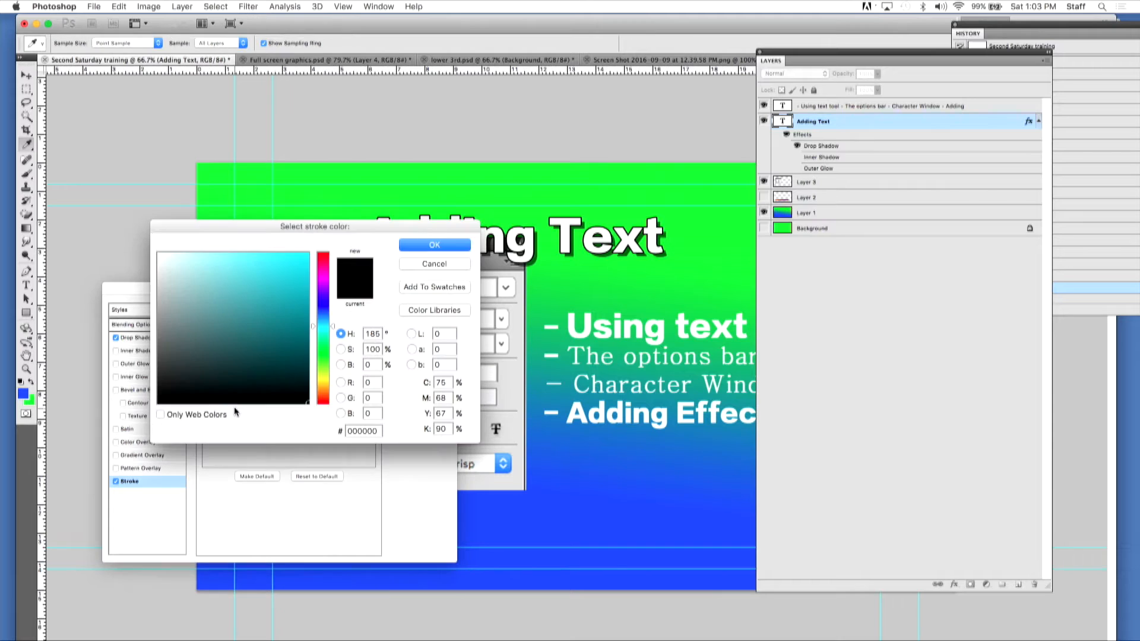
{"action": "left_click", "coordinate": [306, 256]}
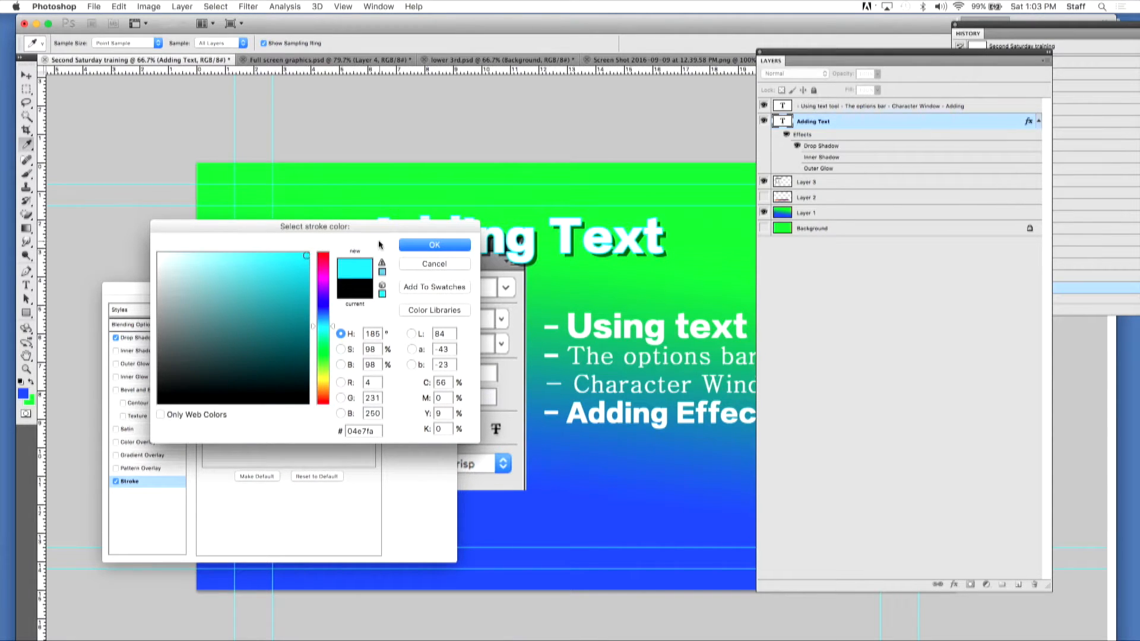
{"action": "left_click", "coordinate": [280, 362]}
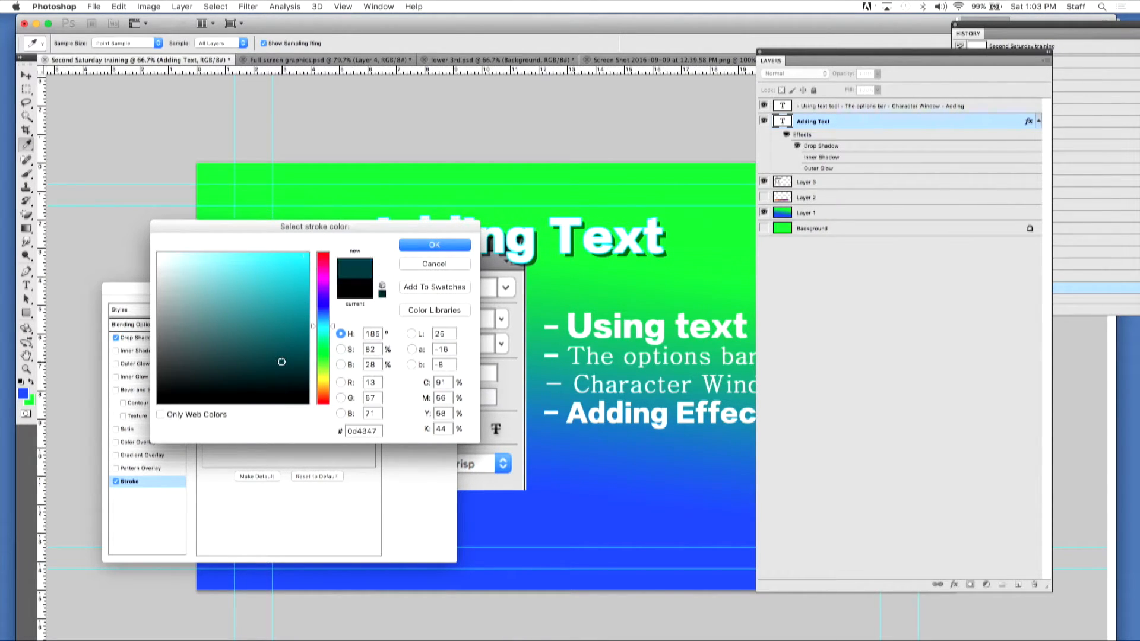
{"action": "left_click", "coordinate": [276, 342]}
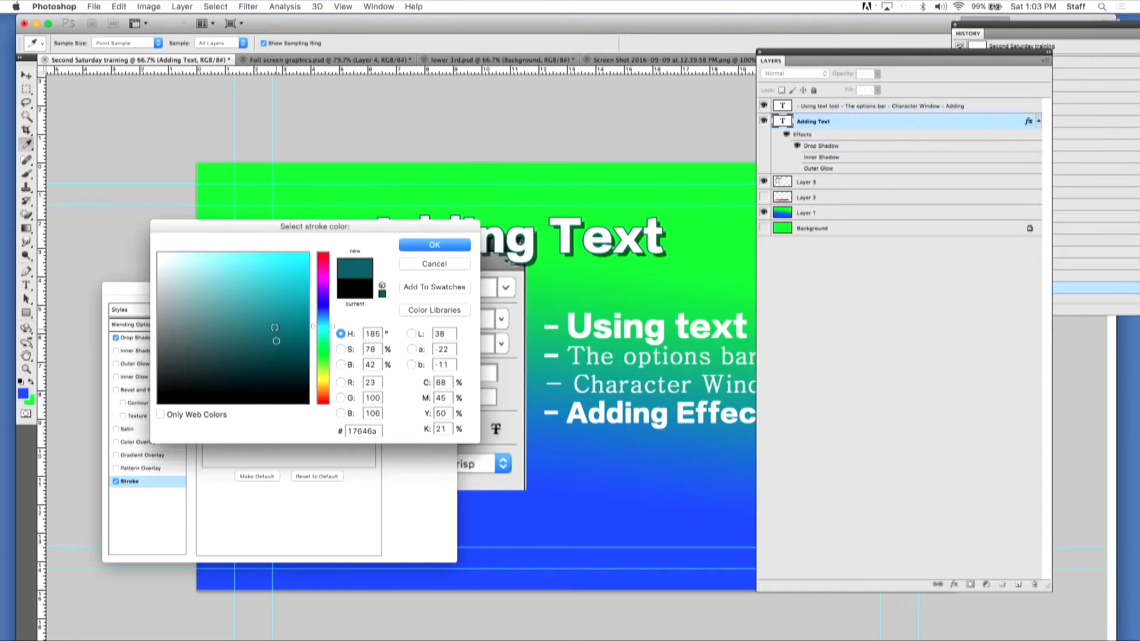
{"action": "left_click", "coordinate": [322, 351]}
{"action": "left_click", "coordinate": [277, 338]}
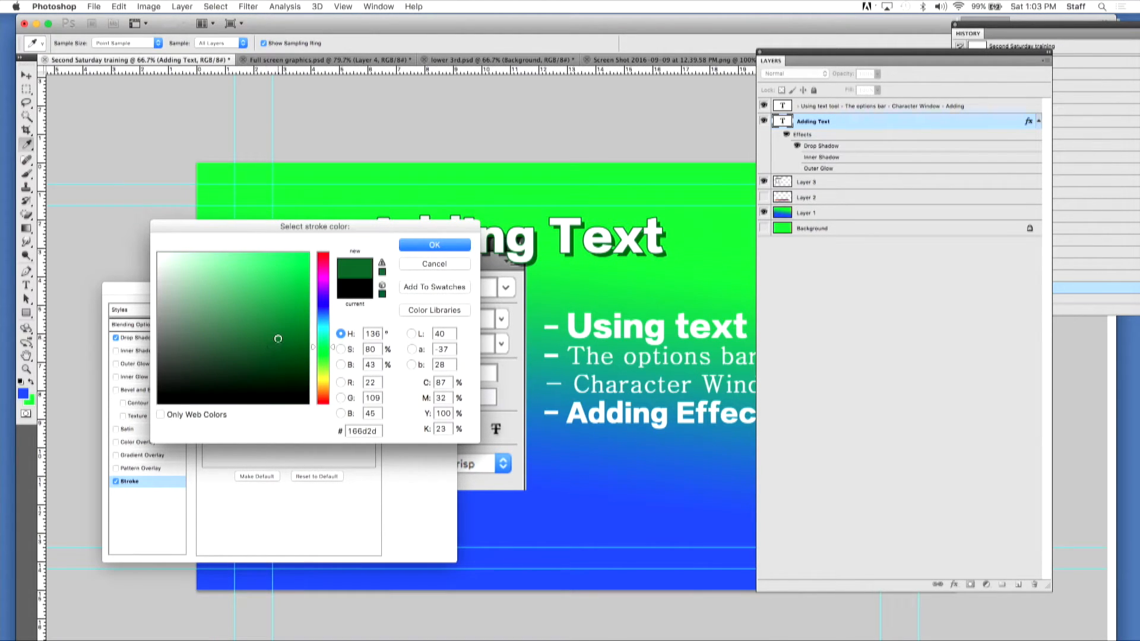
{"action": "left_click", "coordinate": [259, 331]}
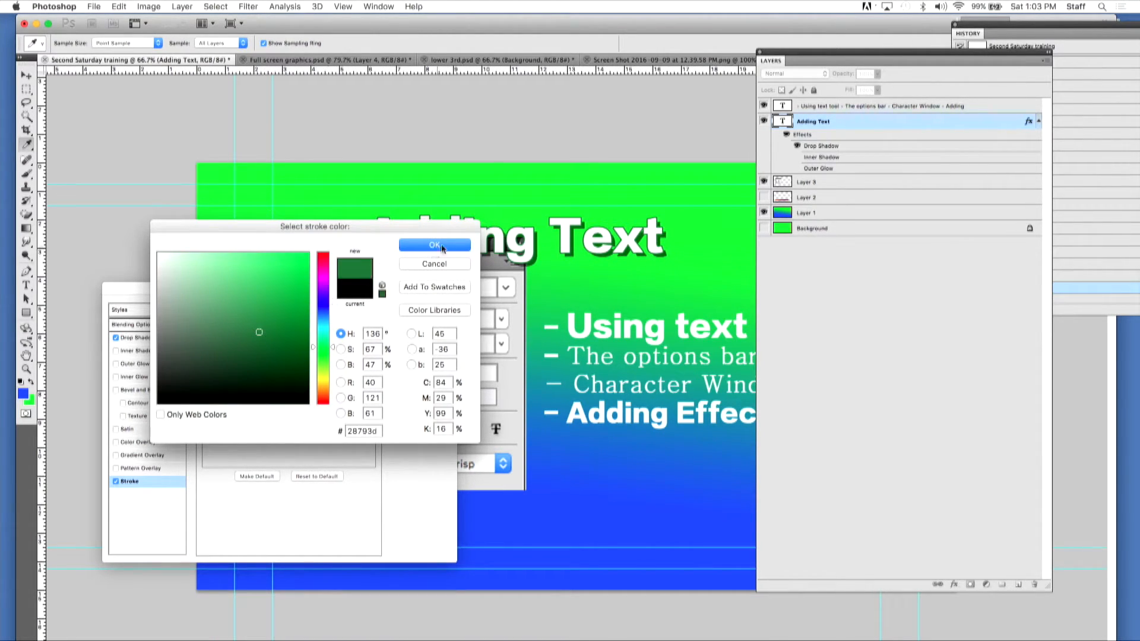
{"action": "left_click", "coordinate": [440, 245]}
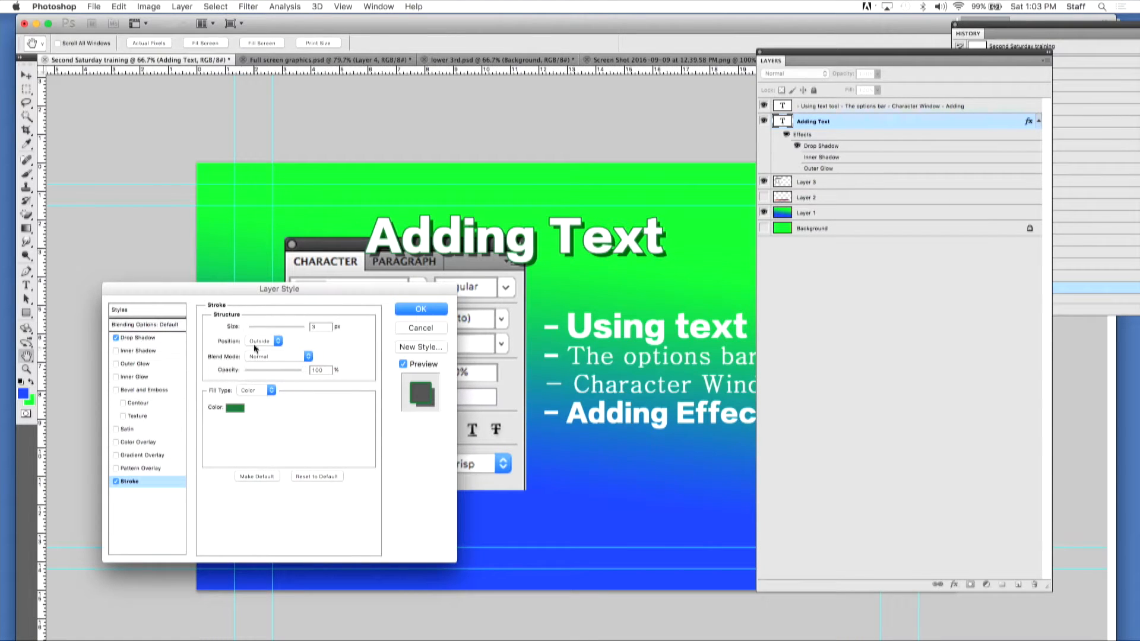
Step: Increase the title's stroke size to 13 px and reduce its opacity to about half, keeping the green color
{"action": "left_click_drag", "start_coordinate": [246, 327], "coordinate": [251, 328]}
{"action": "mouse_move", "coordinate": [254, 327]}
{"action": "left_mouse_down"}
{"action": "mouse_move", "coordinate": [299, 327]}
{"action": "mouse_move", "coordinate": [249, 327]}
{"action": "left_mouse_up"}
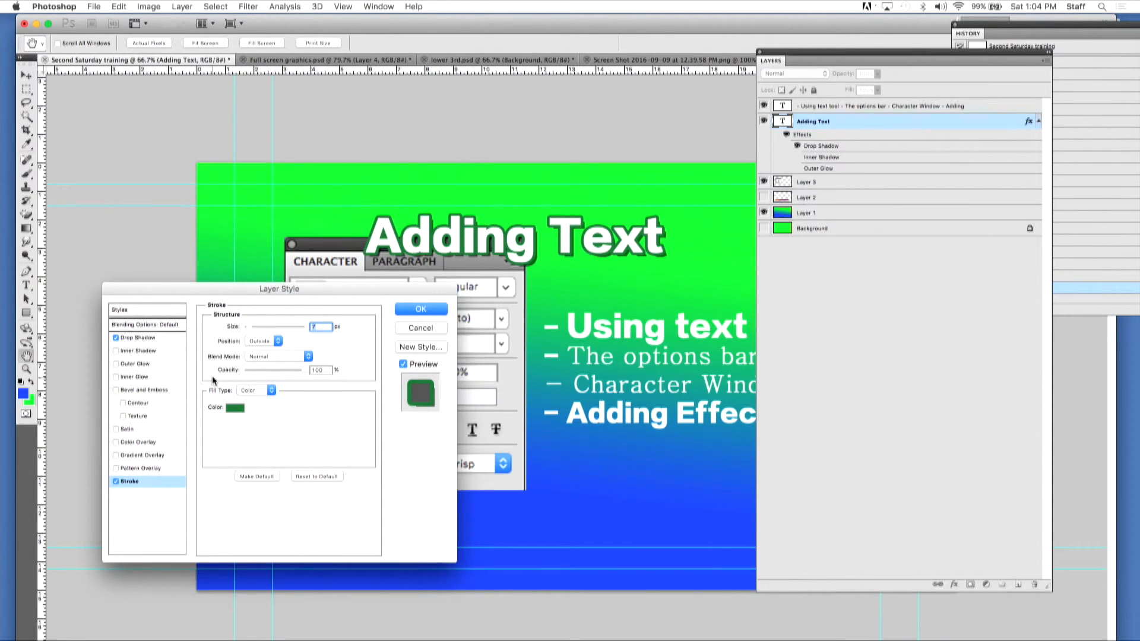
{"action": "left_click", "coordinate": [234, 408]}
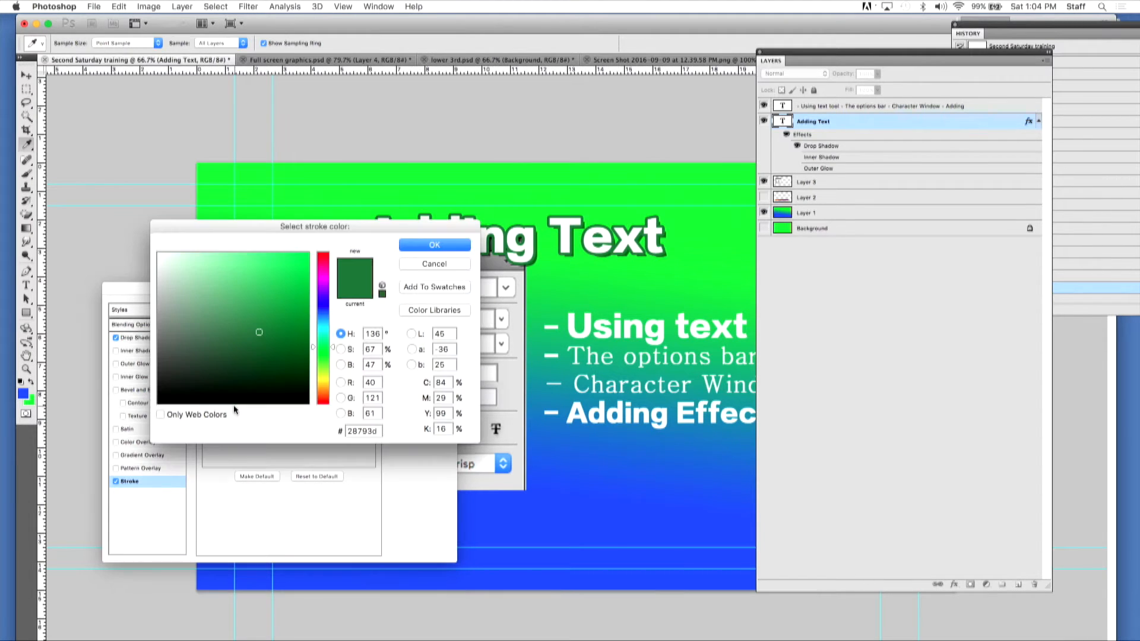
{"action": "left_click", "coordinate": [445, 268]}
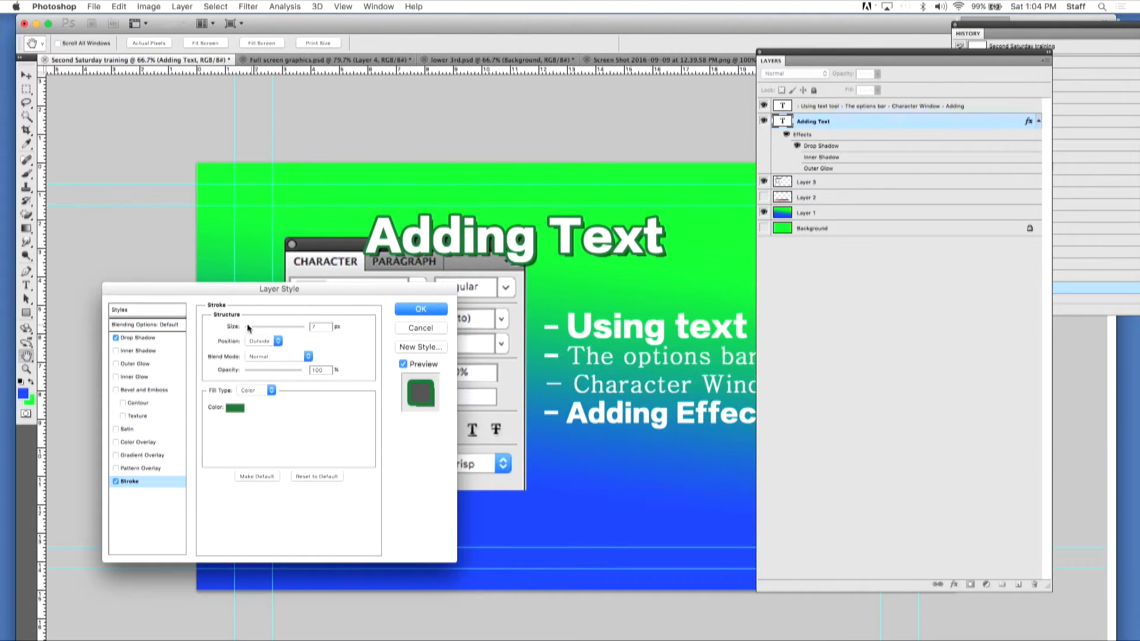
{"action": "left_click_drag", "start_coordinate": [248, 328], "coordinate": [251, 327]}
{"action": "left_click_drag", "start_coordinate": [301, 371], "coordinate": [274, 373]}
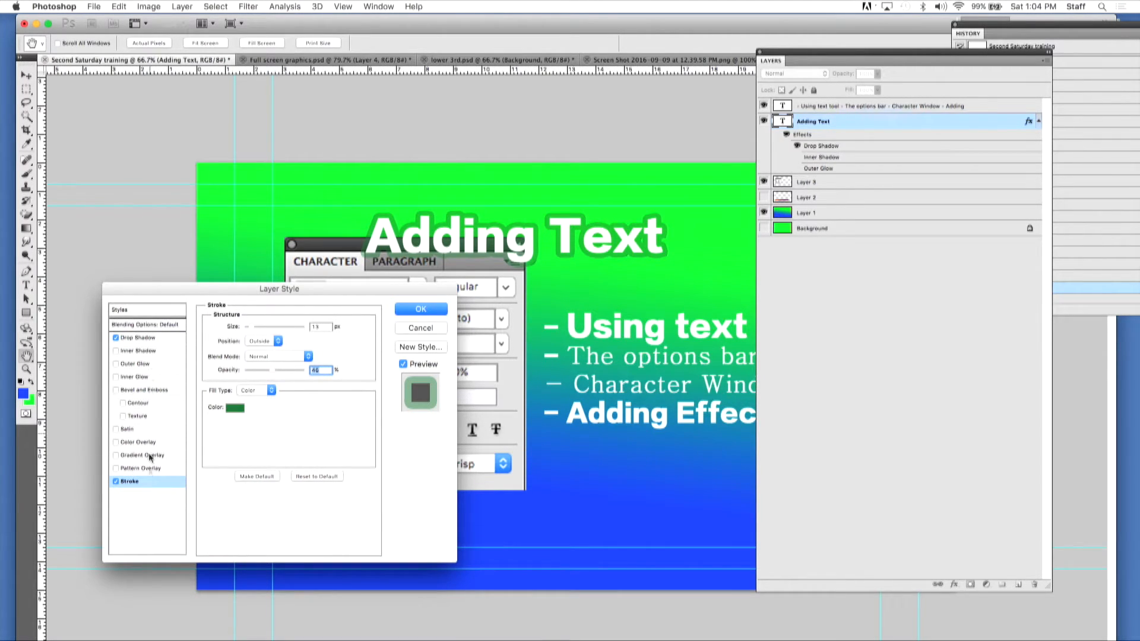
Step: Enable Bevel and Emboss on the title together with its Contour and Texture options
{"action": "left_click", "coordinate": [146, 390]}
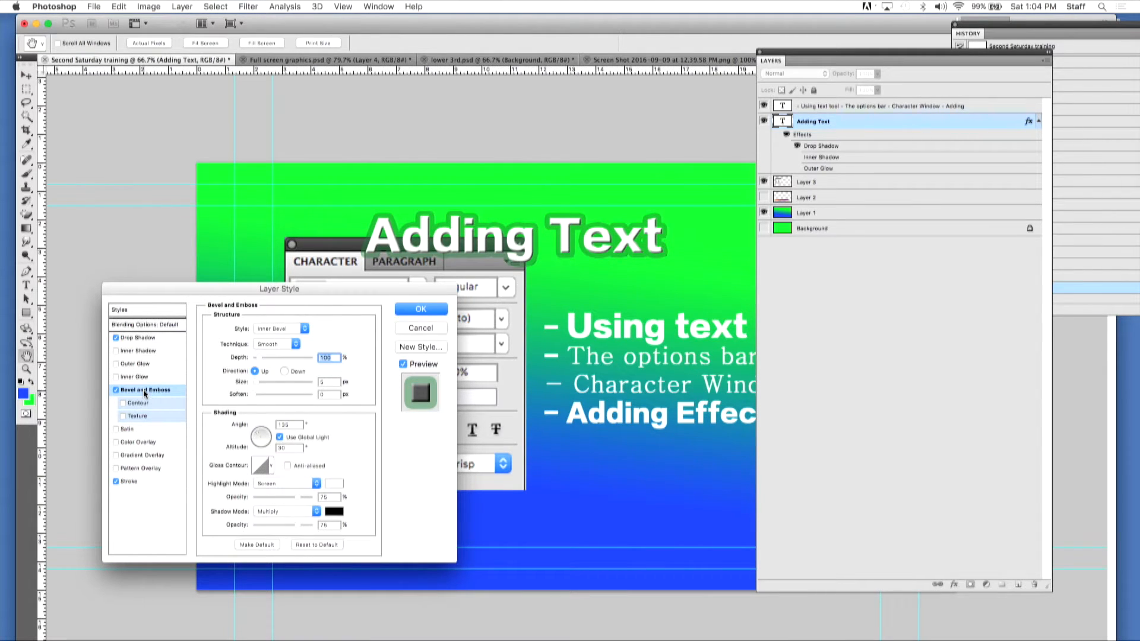
{"action": "left_click", "coordinate": [122, 404]}
{"action": "left_click", "coordinate": [124, 416]}
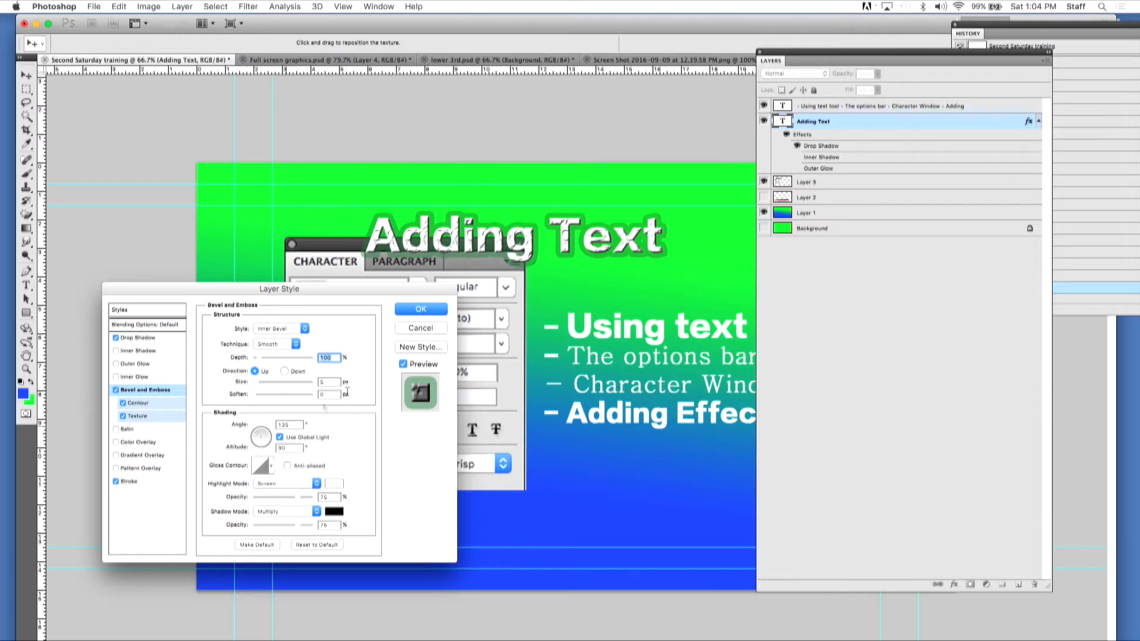
Step: Try several Gloss Contour presets for the title's bevel and choose the deep concave curve, fourth in the first row
{"action": "left_click", "coordinate": [273, 468]}
{"action": "left_click", "coordinate": [265, 511]}
{"action": "left_click", "coordinate": [227, 513]}
{"action": "left_click", "coordinate": [209, 512]}
{"action": "left_click", "coordinate": [208, 492]}
{"action": "left_click", "coordinate": [261, 490]}
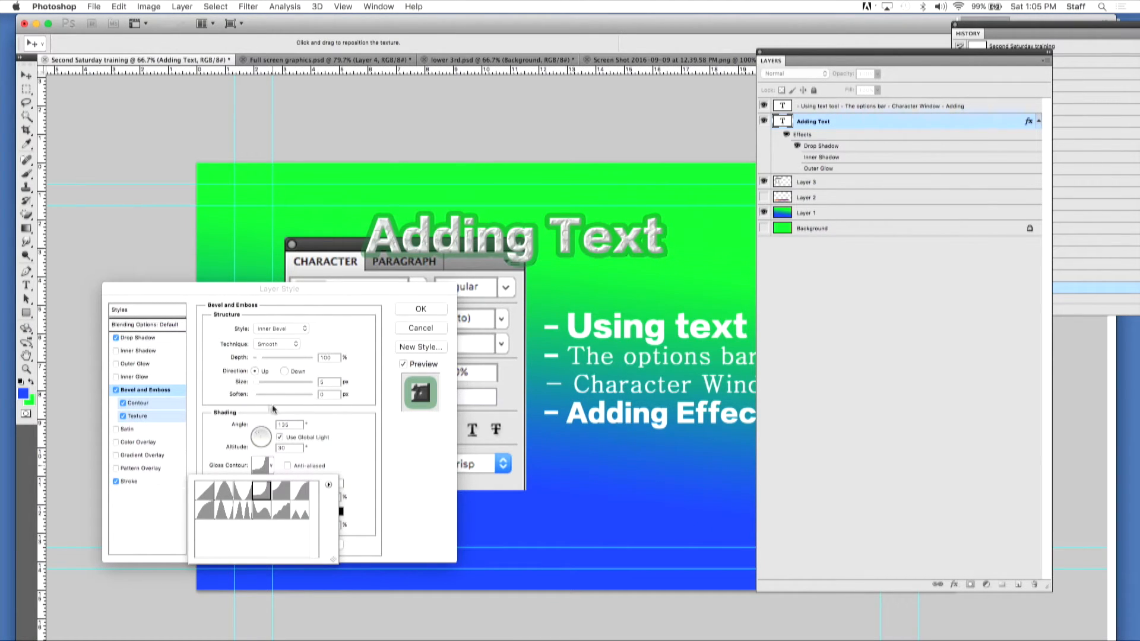
Step: Apply the layer effects to the title and select the dashed list's text layer for styling
{"action": "left_click", "coordinate": [422, 311]}
{"action": "left_click", "coordinate": [422, 311]}
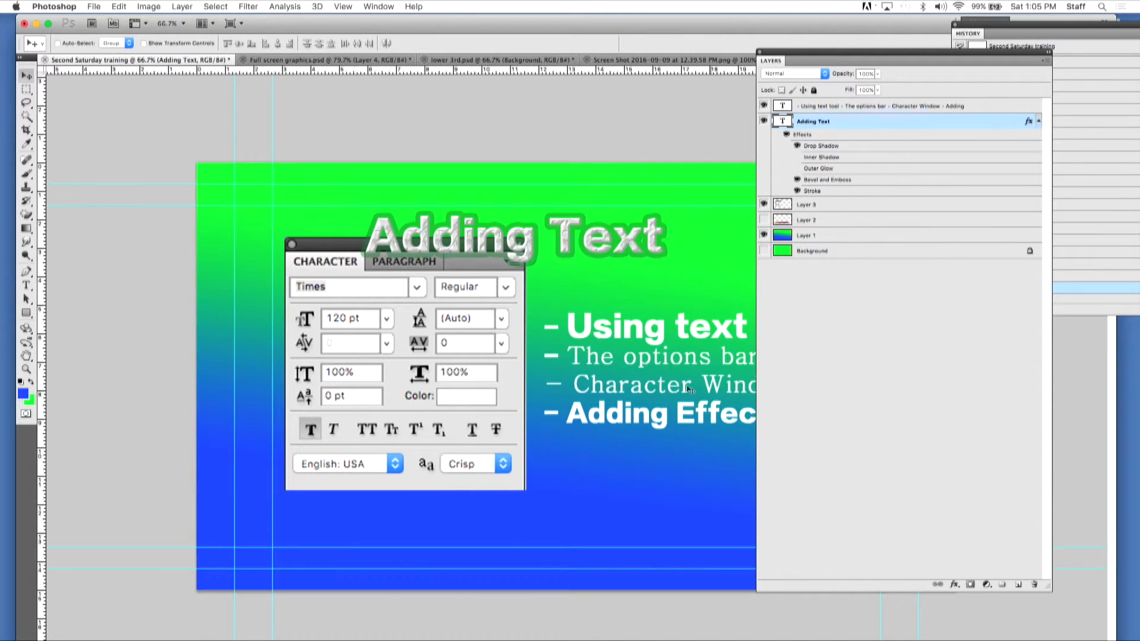
{"action": "left_click", "coordinate": [837, 107]}
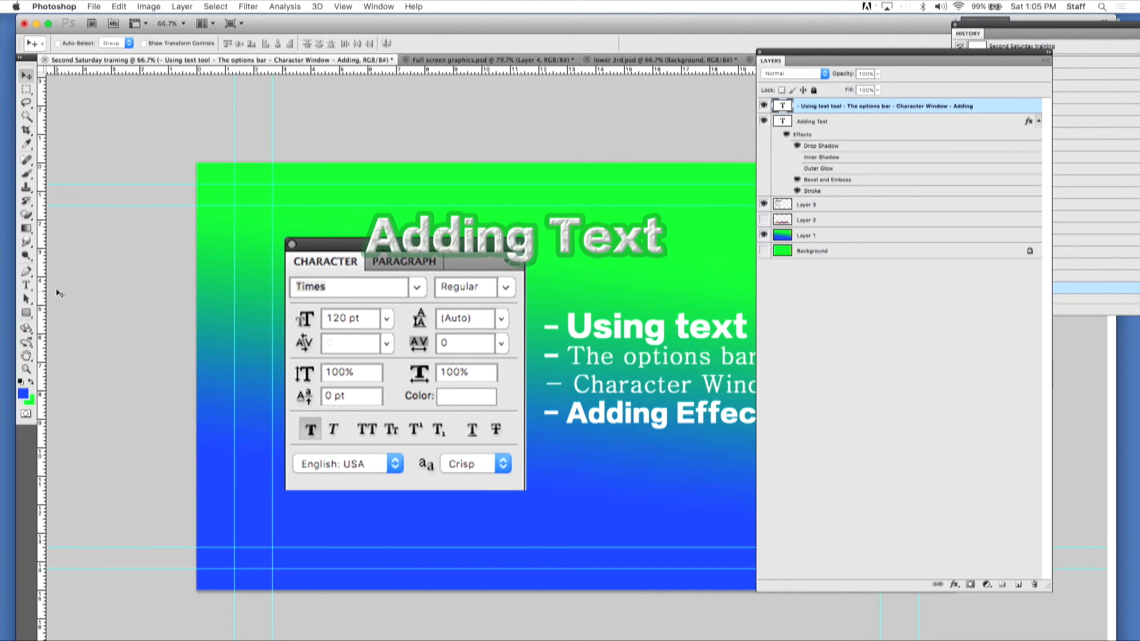
{"action": "left_click", "coordinate": [26, 287]}
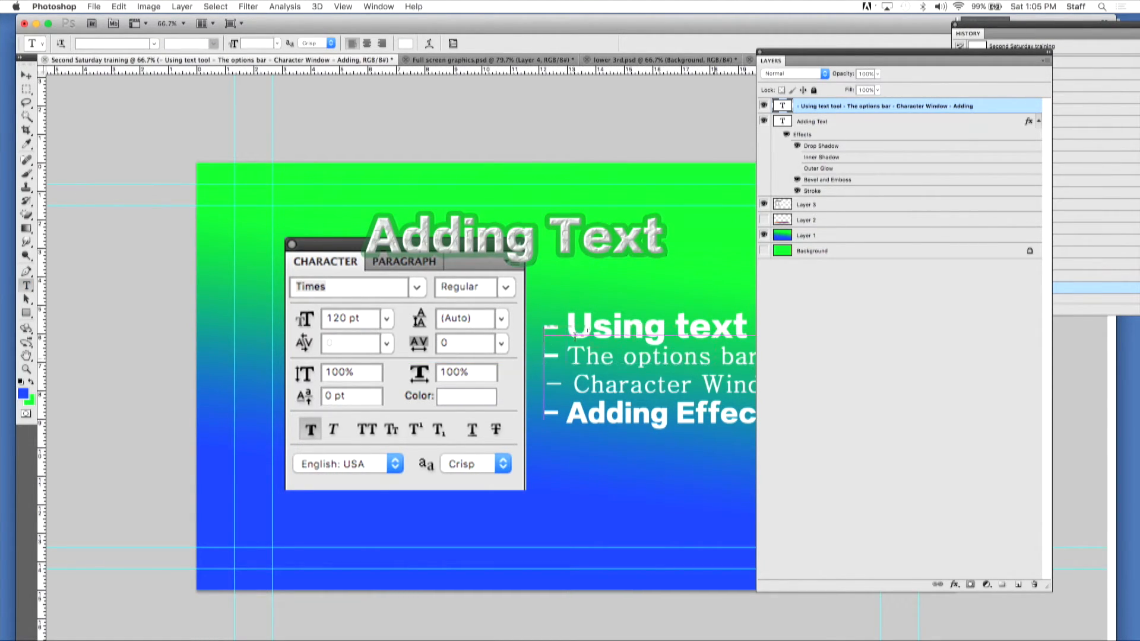
{"action": "left_click", "coordinate": [549, 336]}
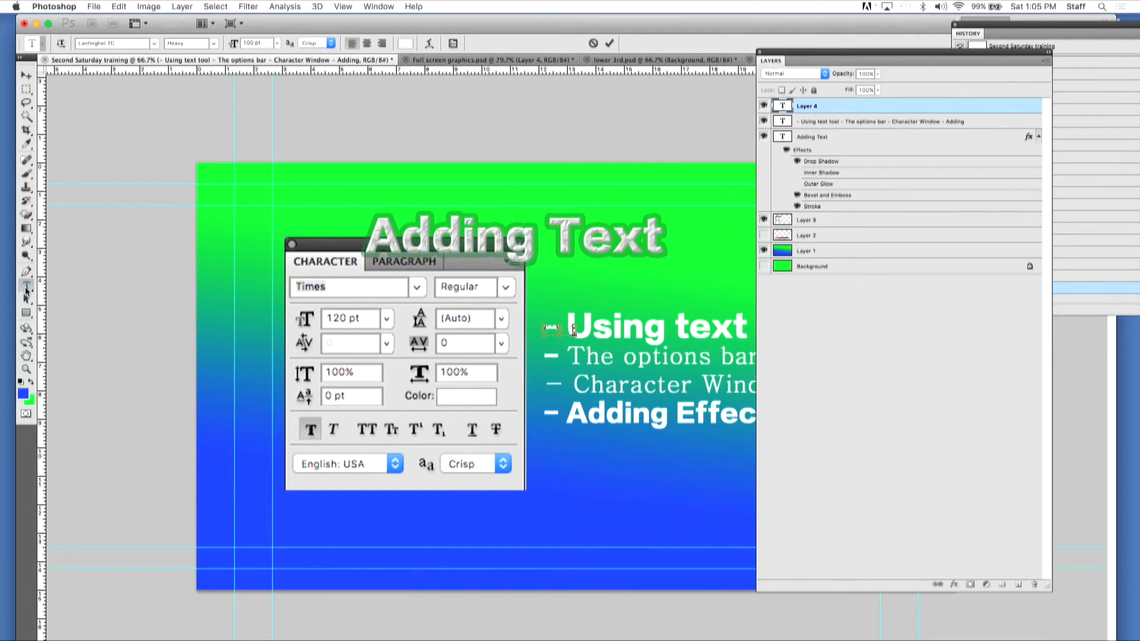
{"action": "left_click", "coordinate": [834, 121]}
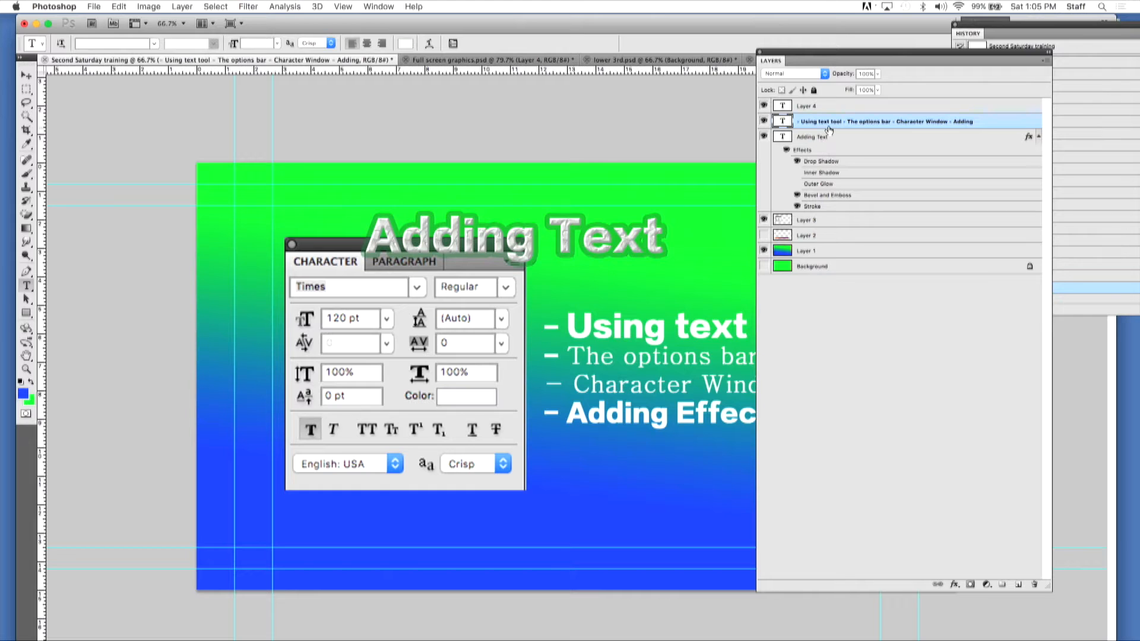
Step: Add a black Stroke to the dashed list through its blending options and make it slightly thicker
{"action": "left_click", "coordinate": [954, 585]}
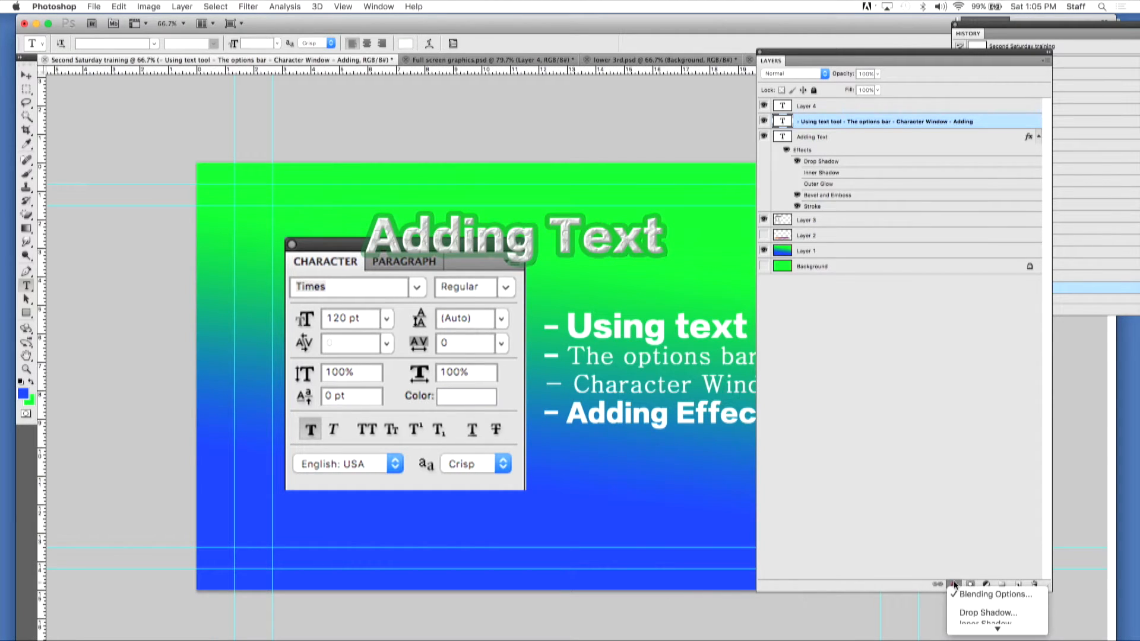
{"action": "key", "text": "Escape"}
{"action": "right_click", "coordinate": [848, 123]}
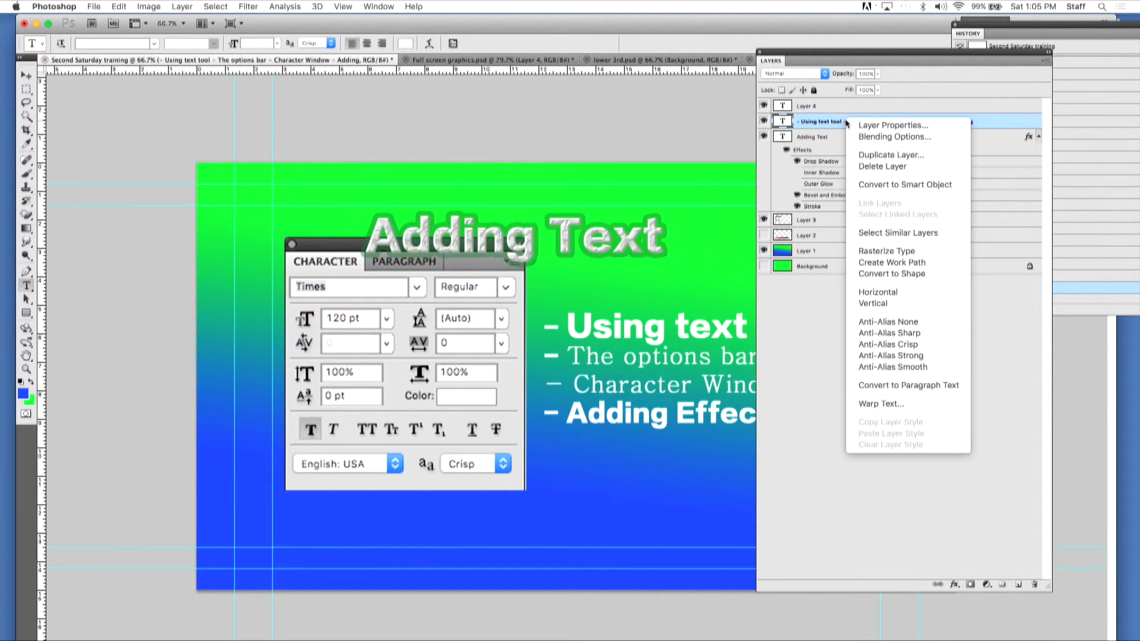
{"action": "left_click", "coordinate": [886, 138]}
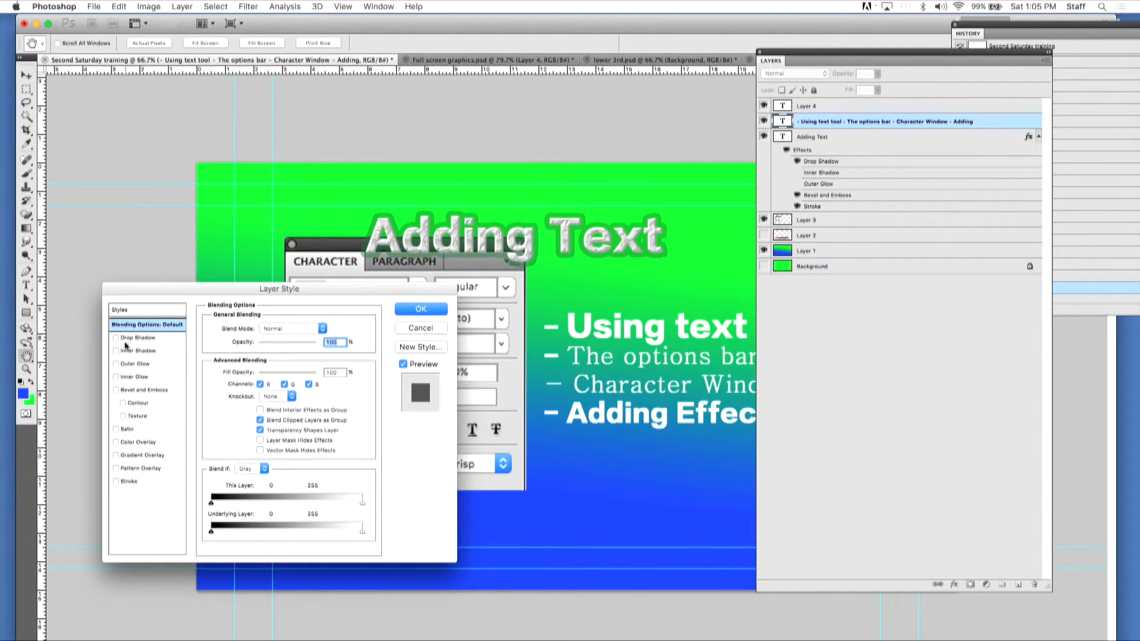
{"action": "left_click", "coordinate": [116, 481]}
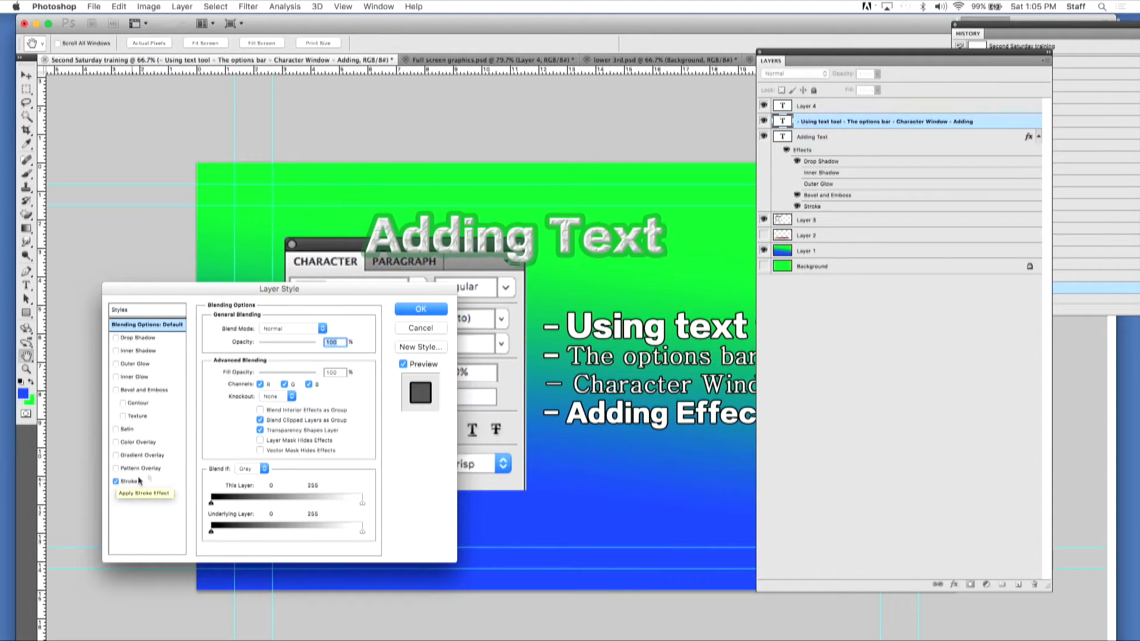
{"action": "left_click", "coordinate": [135, 482]}
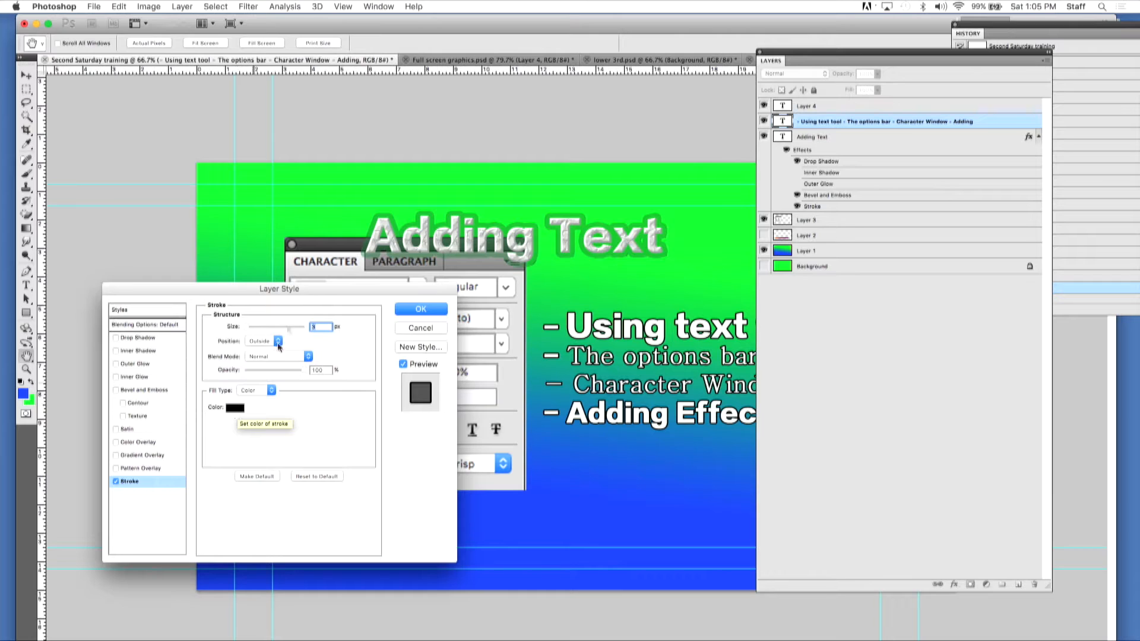
{"action": "left_click_drag", "start_coordinate": [246, 327], "coordinate": [247, 326]}
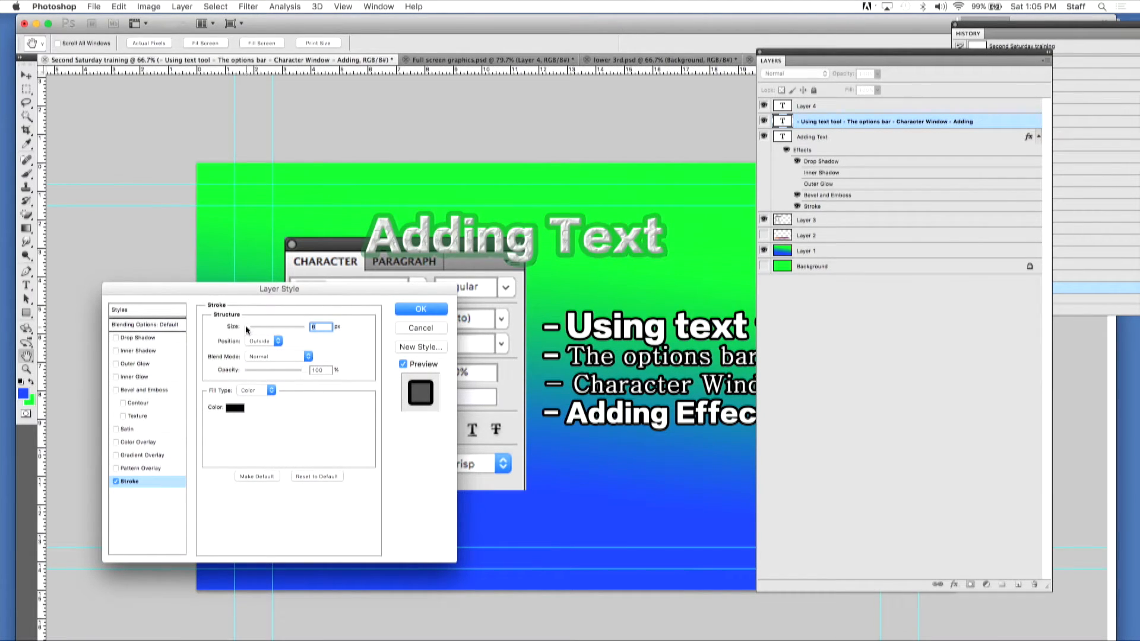
Step: Try Gradient Overlay, Color Overlay and Satin on the dashed list, switching each one off again
{"action": "left_click", "coordinate": [146, 455]}
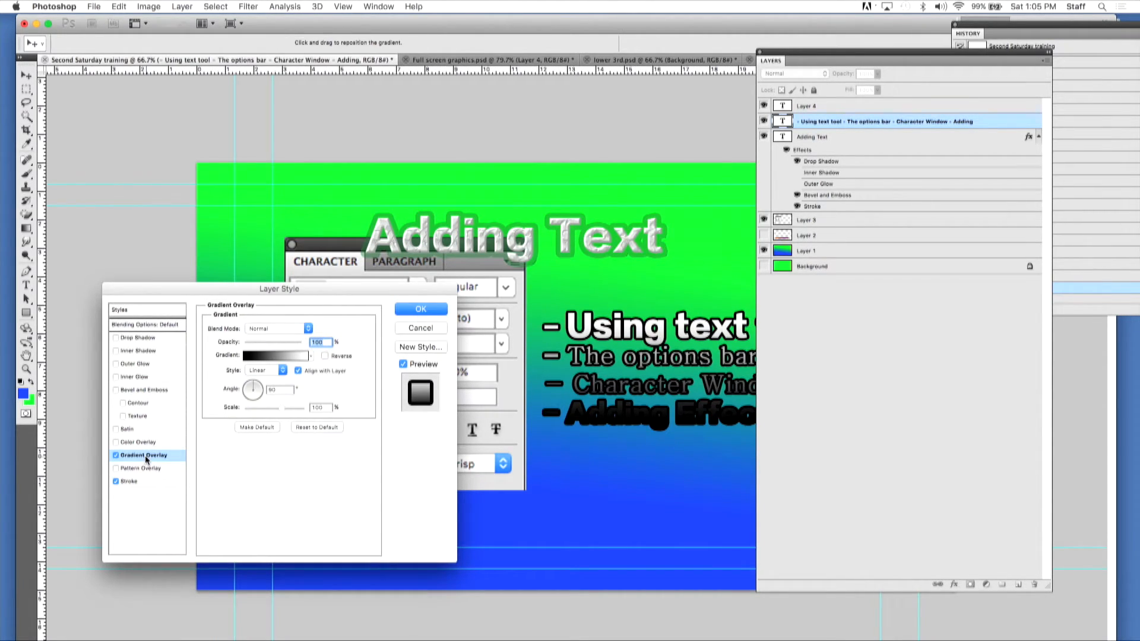
{"action": "left_click", "coordinate": [115, 456]}
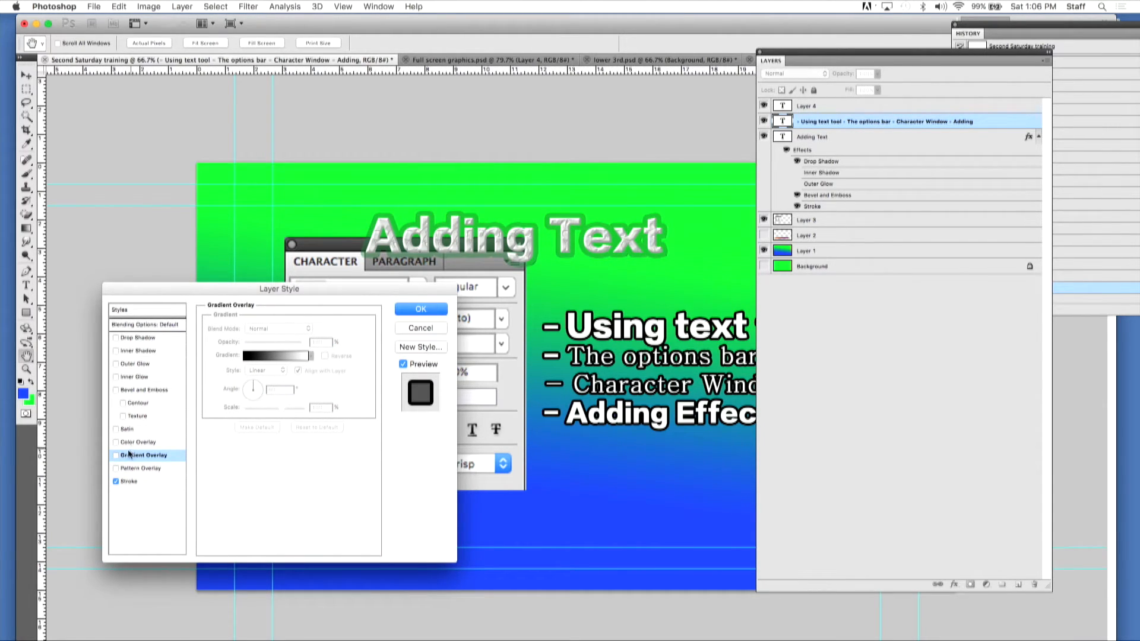
{"action": "left_click", "coordinate": [128, 443]}
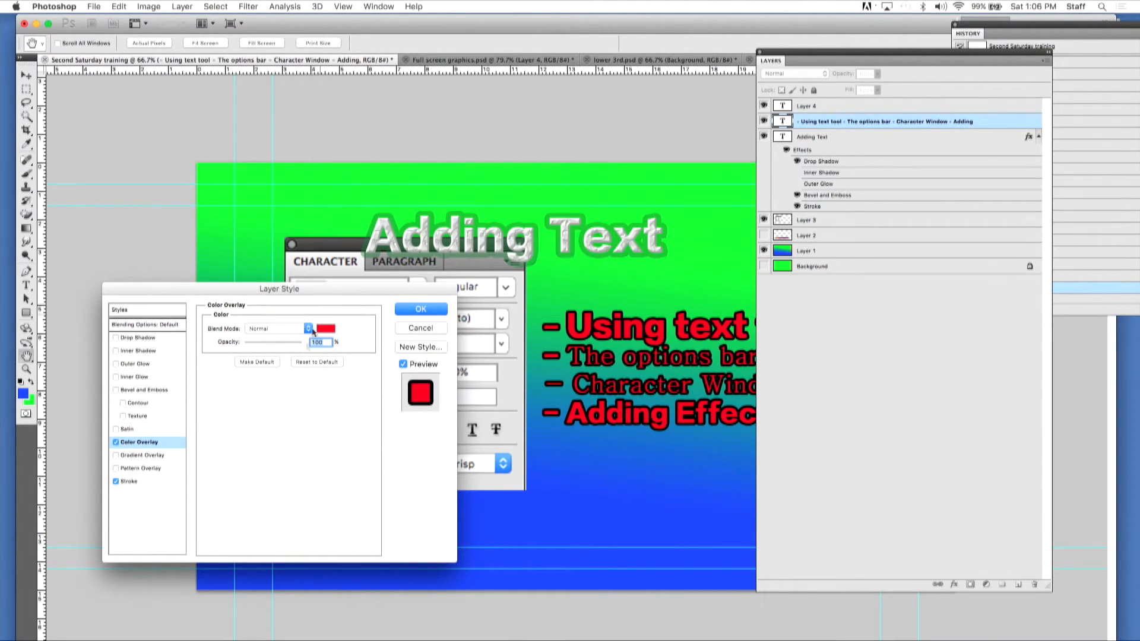
{"action": "left_click", "coordinate": [116, 443]}
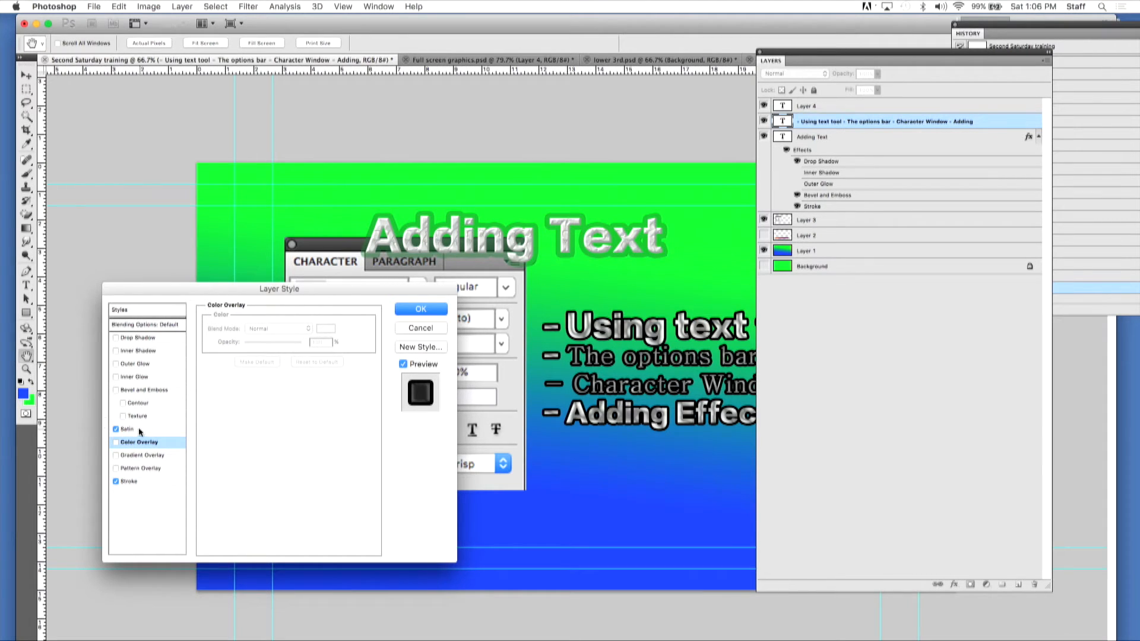
{"action": "left_click", "coordinate": [115, 429]}
Step: Enable Bevel and Emboss on the dashed list and inspect the lettering up close
{"action": "left_click", "coordinate": [116, 390]}
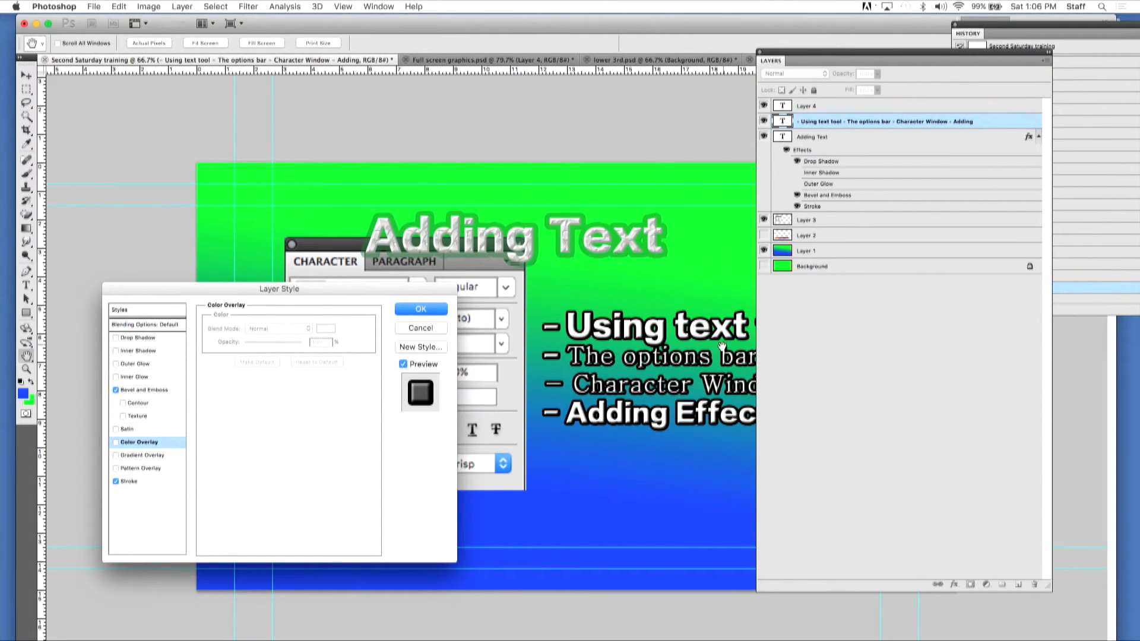
{"action": "key", "text": "alt"}
{"action": "scroll", "coordinate": [632, 365], "scroll_direction": "down", "scroll_amount": 10}
{"action": "scroll", "coordinate": [632, 364], "scroll_direction": "up", "scroll_amount": 15}
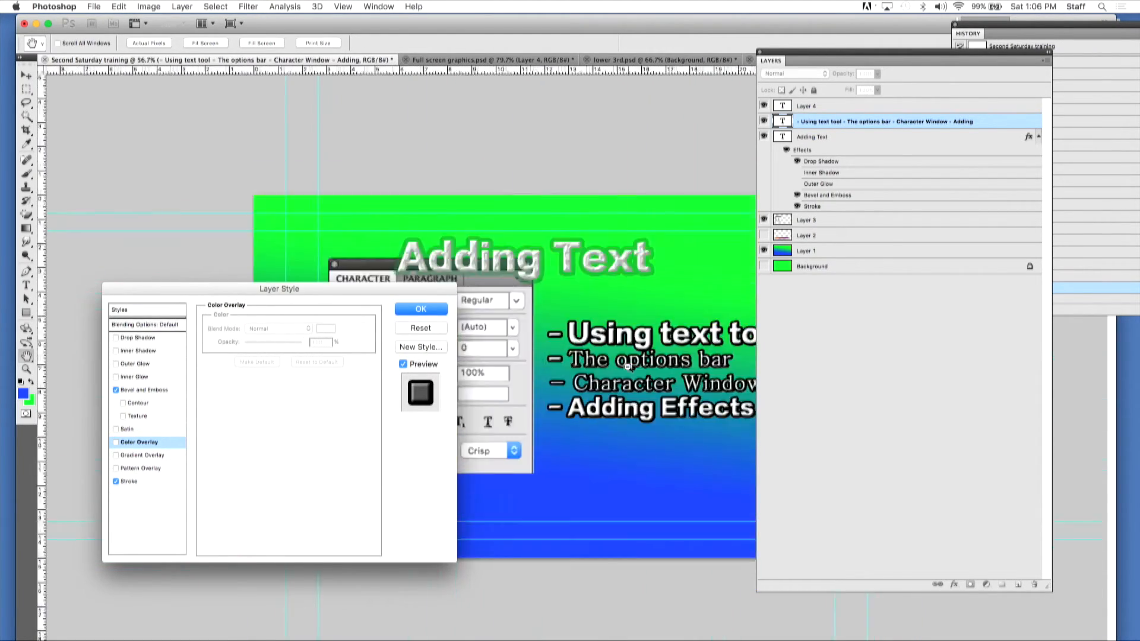
{"action": "scroll", "coordinate": [626, 367], "scroll_direction": "down", "scroll_amount": 7}
{"action": "scroll", "coordinate": [626, 366], "scroll_direction": "up", "scroll_amount": 2}
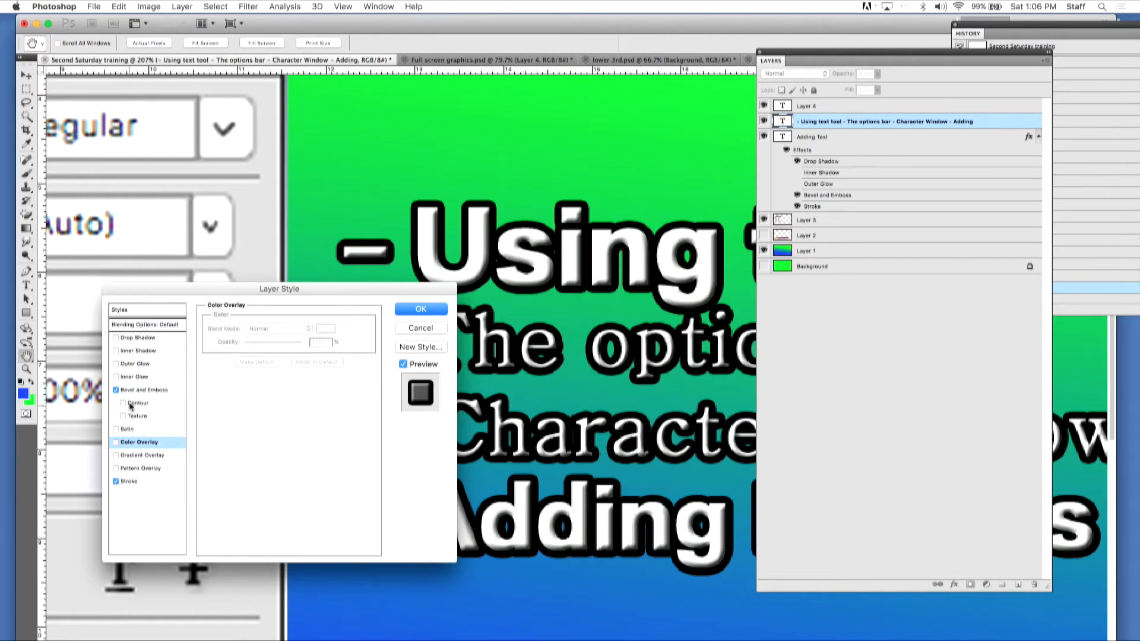
Step: Try the Emboss and Outer Bevel styles on the list, with bevel sizes of about 84 px and 7 px
{"action": "left_click", "coordinate": [148, 392]}
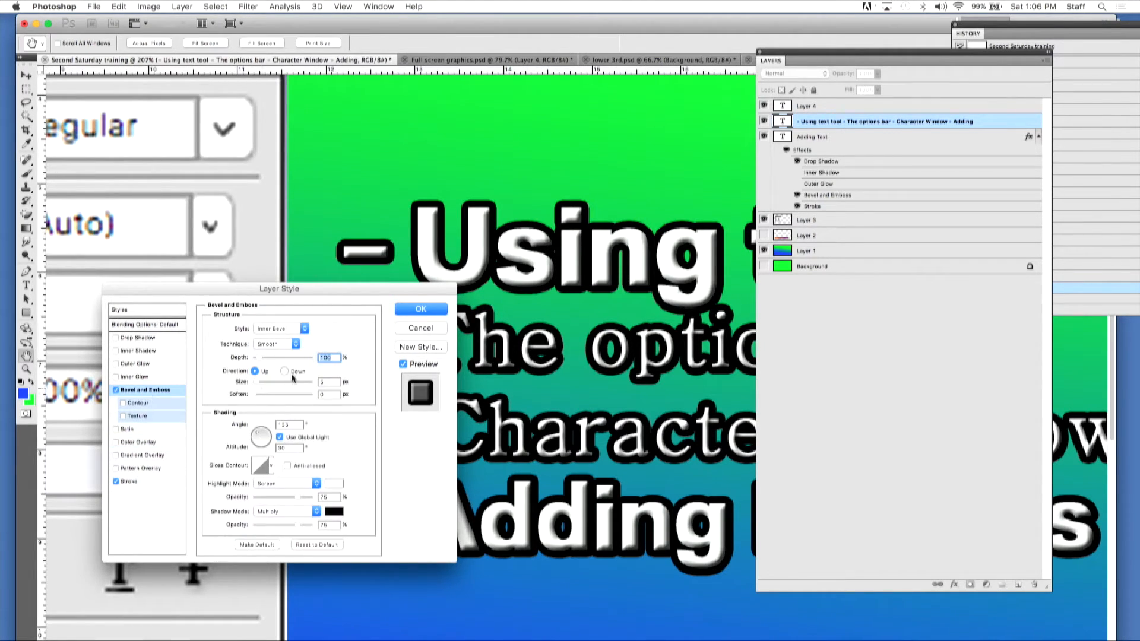
{"action": "left_click", "coordinate": [272, 331]}
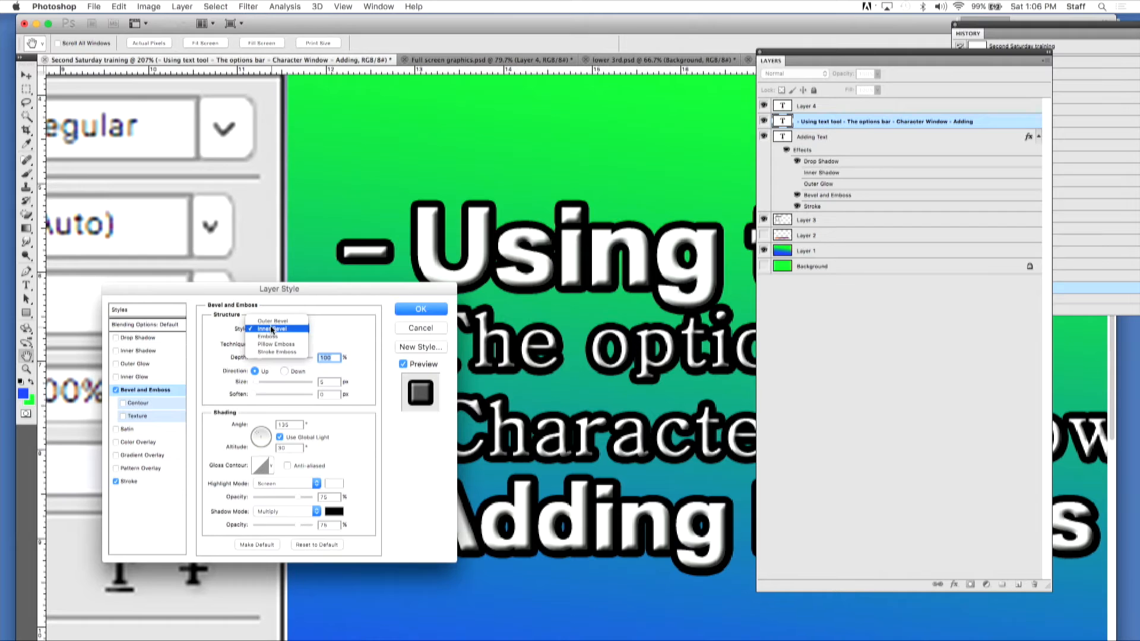
{"action": "left_click", "coordinate": [272, 337]}
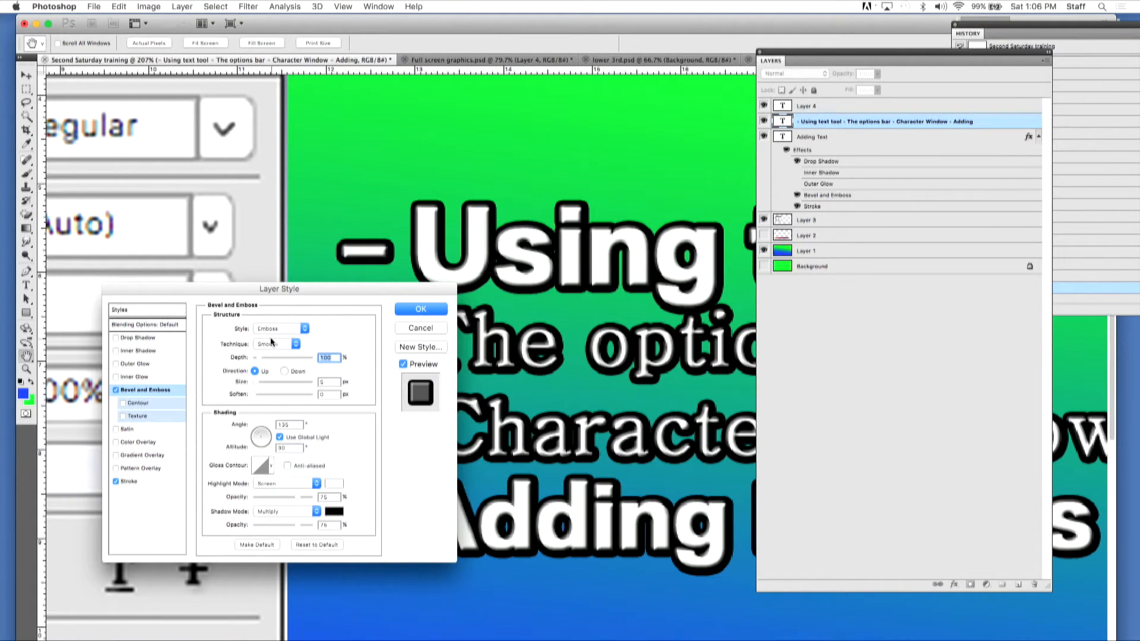
{"action": "left_click", "coordinate": [273, 328]}
{"action": "left_click", "coordinate": [275, 317]}
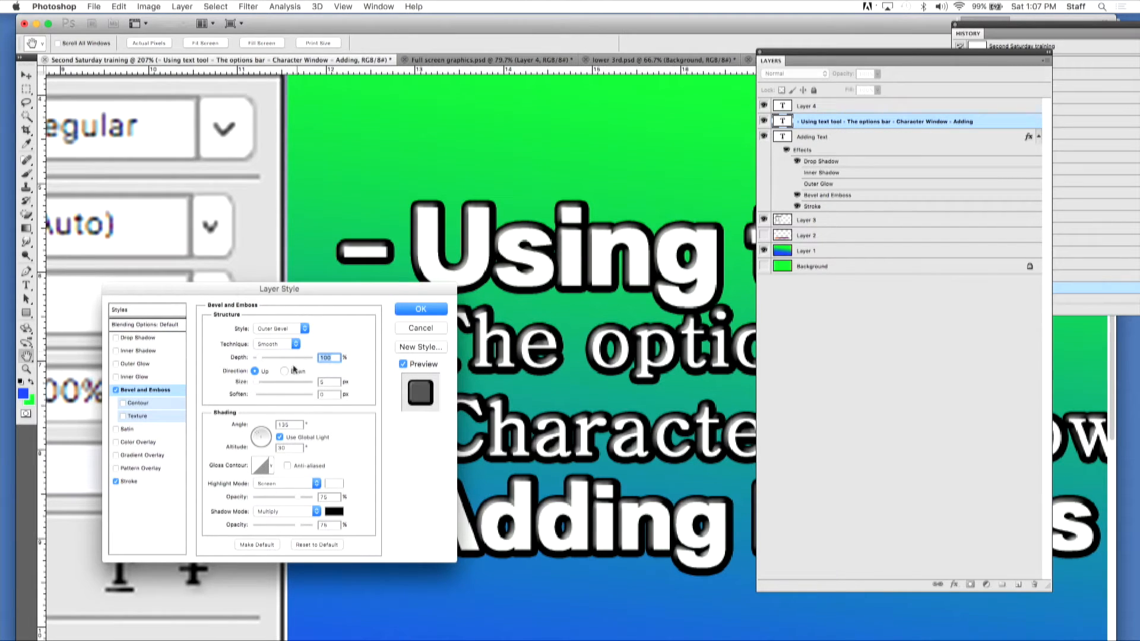
{"action": "left_click_drag", "start_coordinate": [257, 382], "coordinate": [275, 384]}
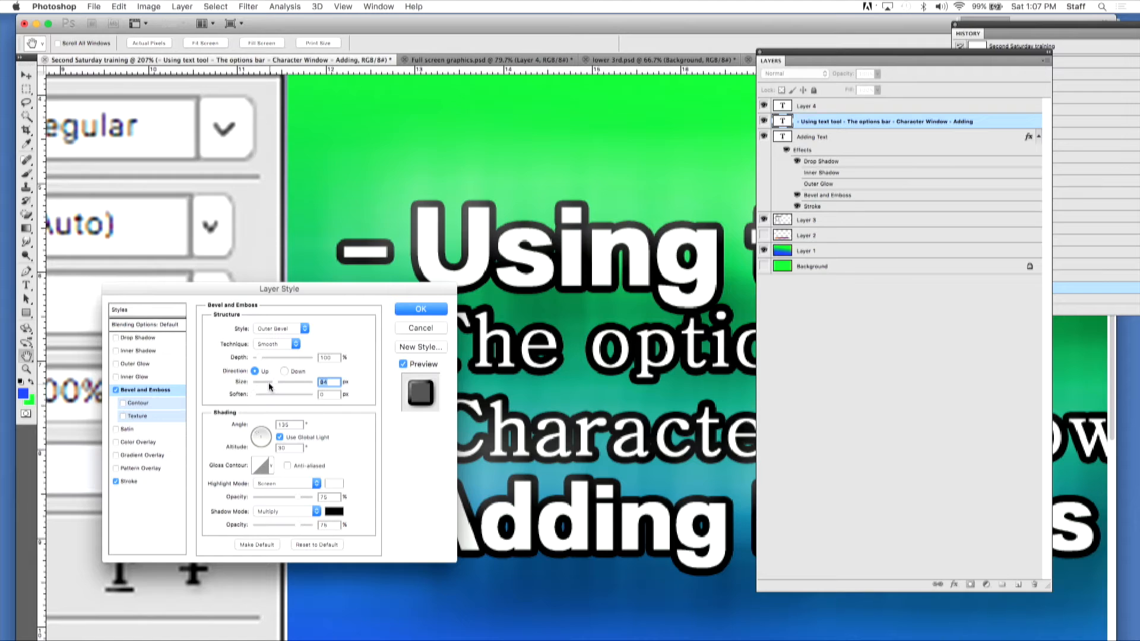
{"action": "left_click_drag", "start_coordinate": [265, 385], "coordinate": [255, 386]}
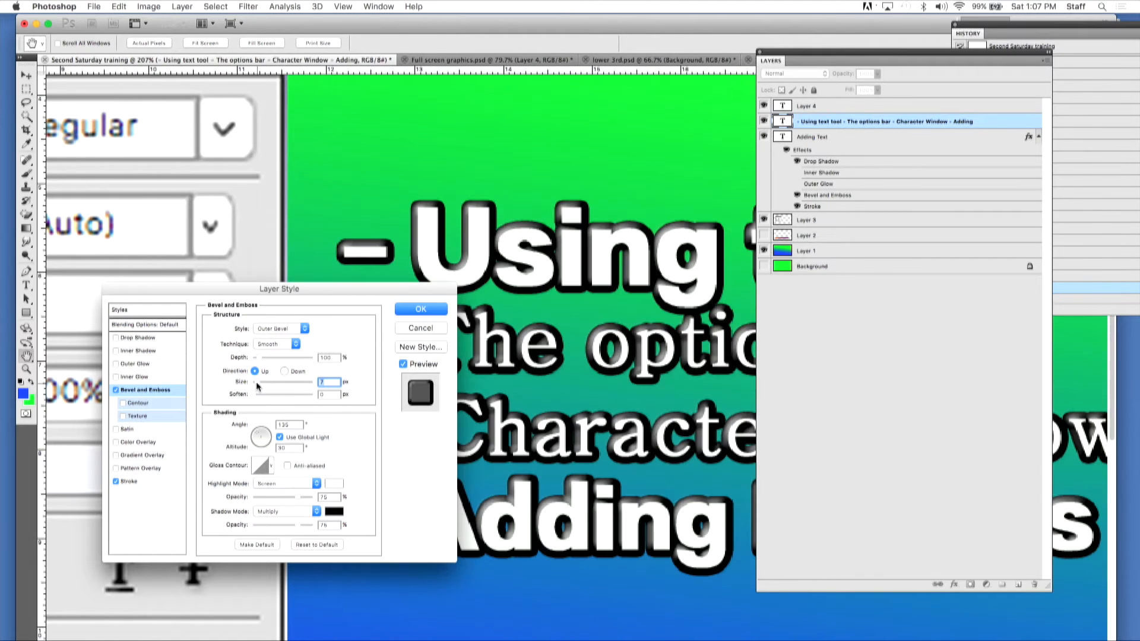
Step: Try Outer Glow and Inner Glow on the dashed list and switch off Bevel and Emboss
{"action": "left_click", "coordinate": [116, 364]}
{"action": "left_click", "coordinate": [116, 377]}
{"action": "left_click", "coordinate": [116, 390]}
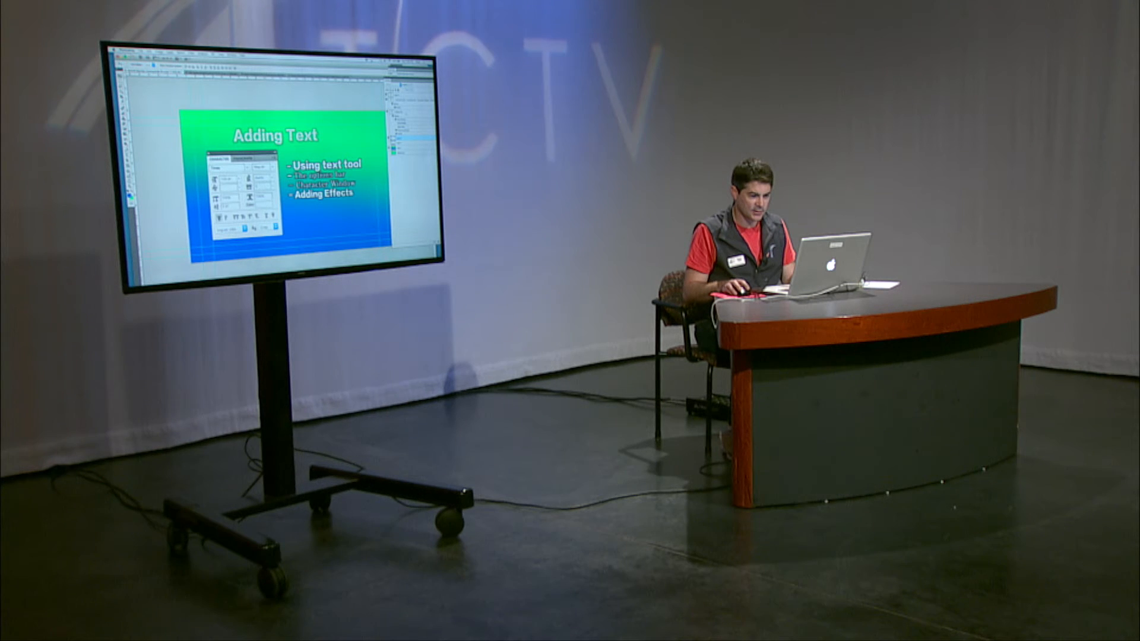
Step: Move the "Adding Text" title slightly to the right above the screen shot and list
{"action": "left_click_drag", "start_coordinate": [276, 136], "coordinate": [285, 135]}
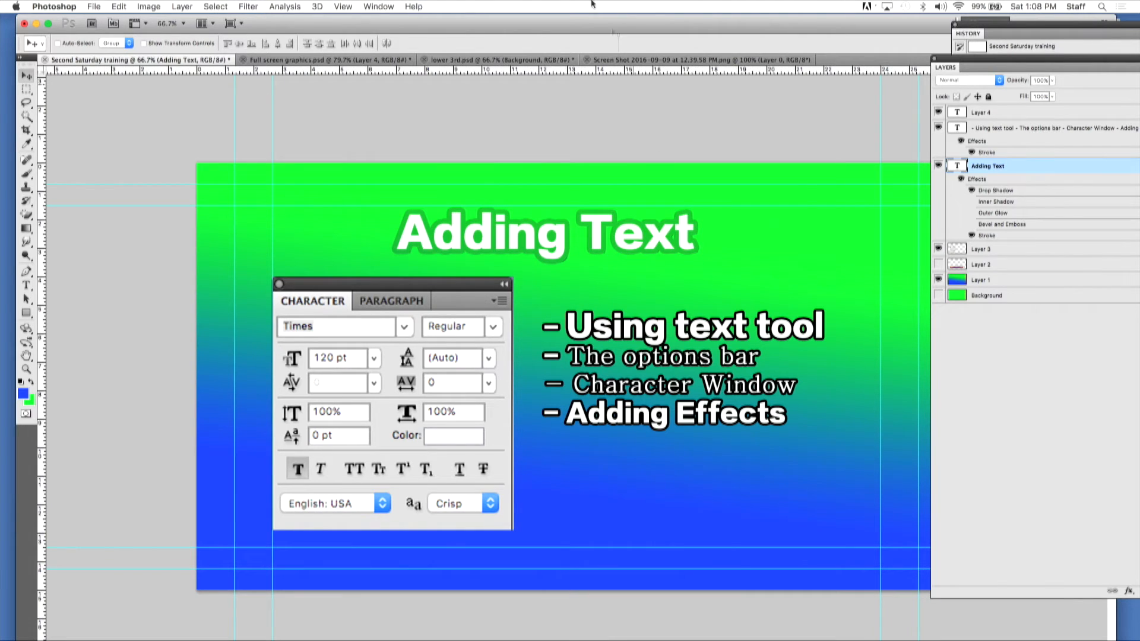
Step: Save the layered document in Photoshop format as "Adding text again" in the Photoshop workshop folder
{"action": "left_click", "coordinate": [95, 7]}
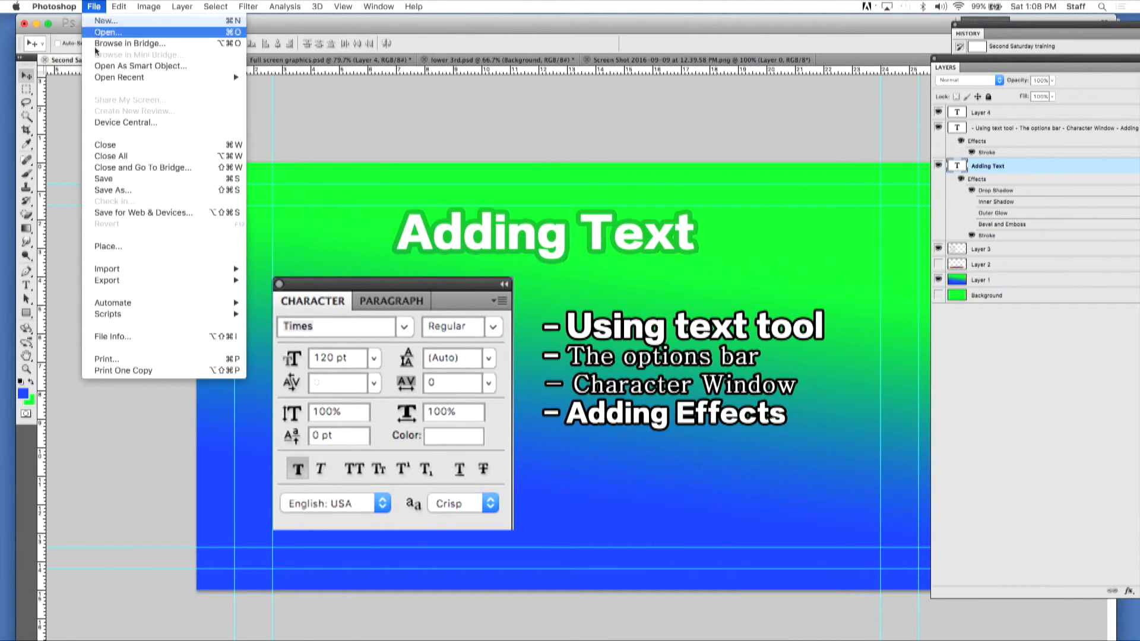
{"action": "left_click", "coordinate": [112, 190]}
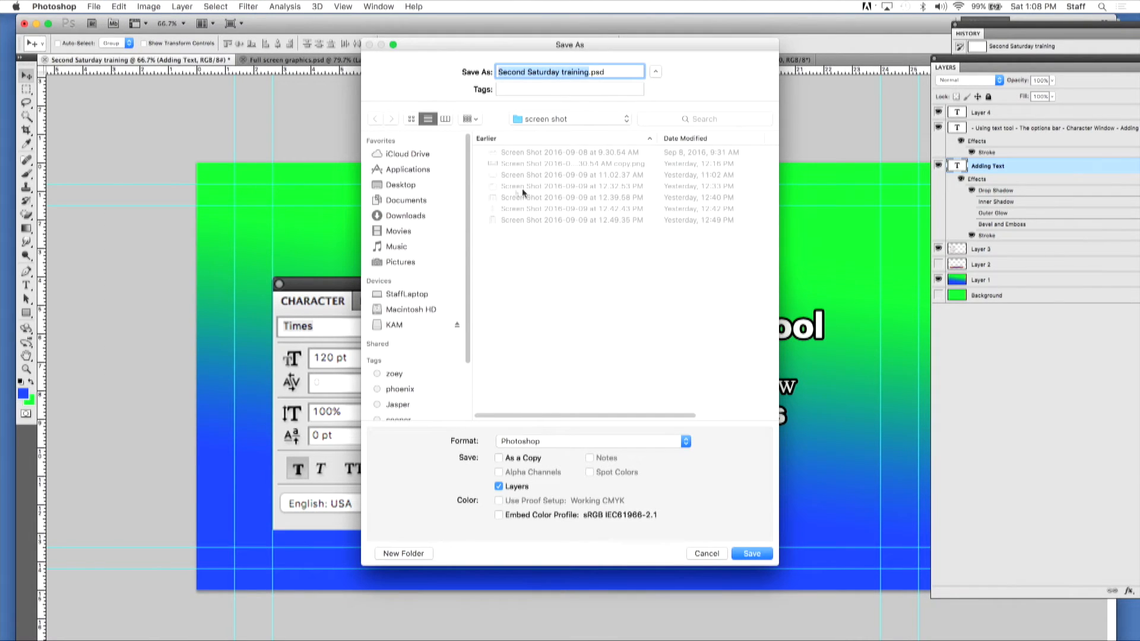
{"action": "left_click", "coordinate": [553, 120]}
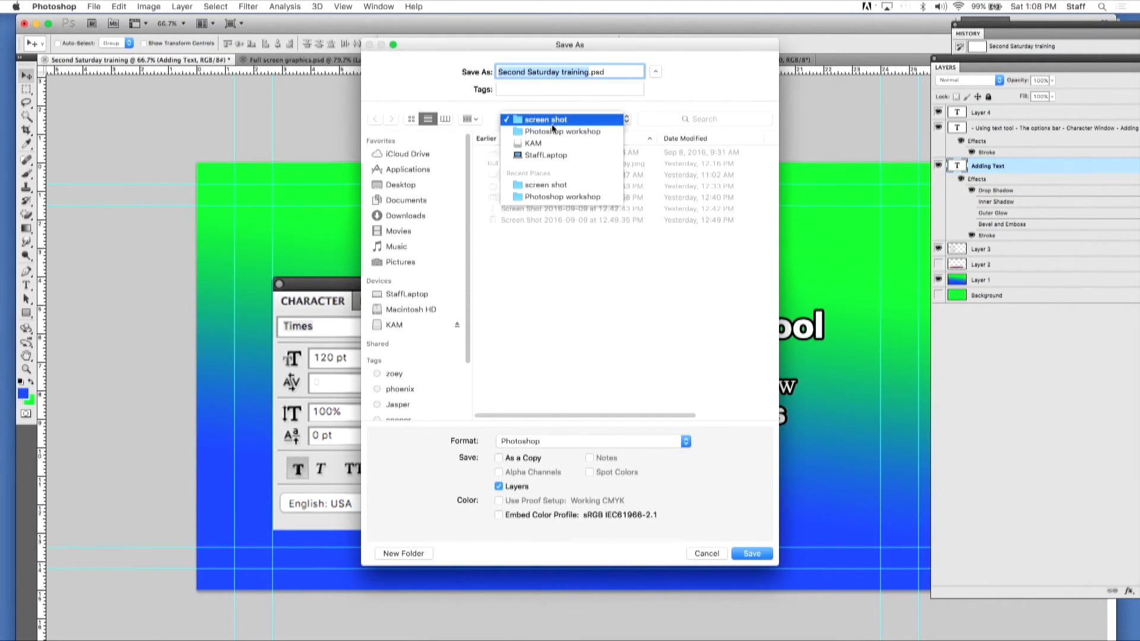
{"action": "left_click", "coordinate": [552, 131]}
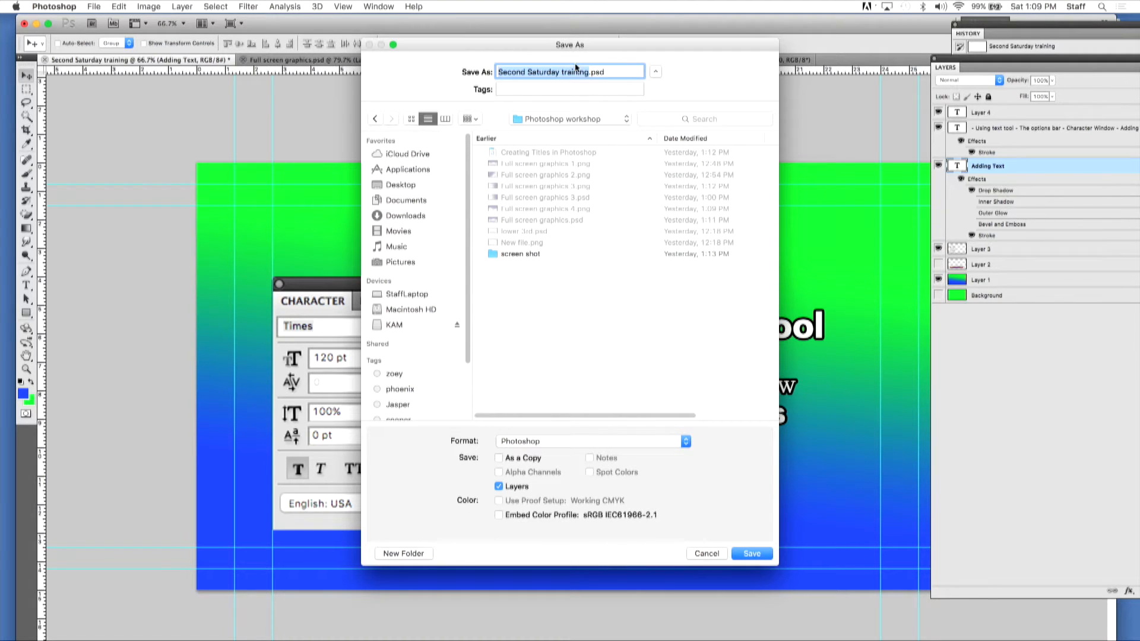
{"action": "left_click_drag", "start_coordinate": [559, 45], "coordinate": [528, 54]}
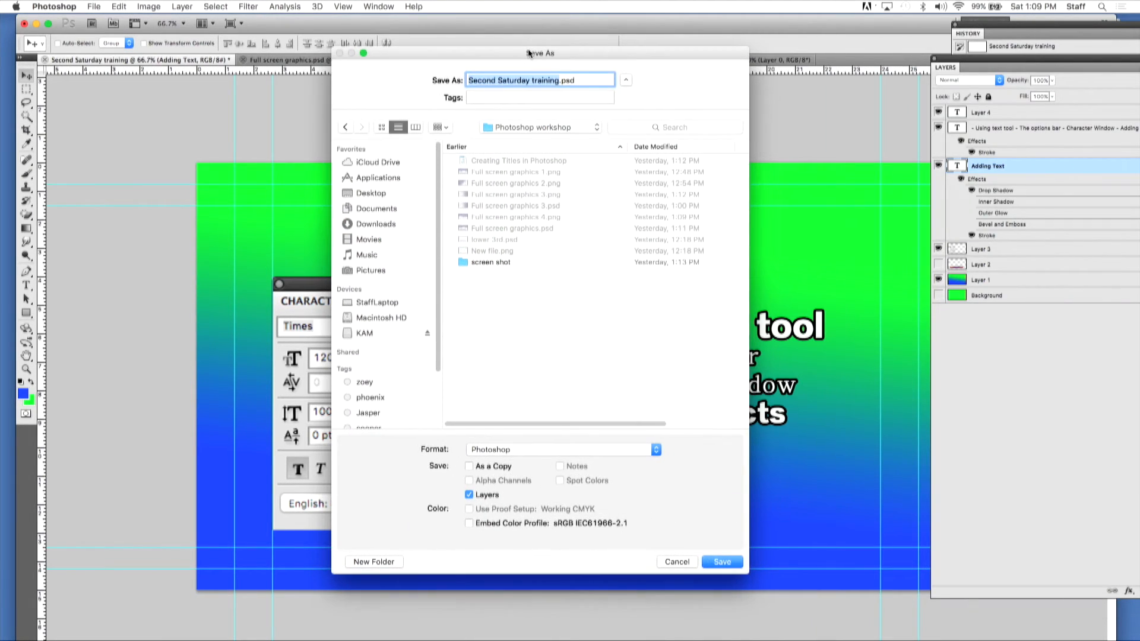
{"action": "type", "text": "Adding "}
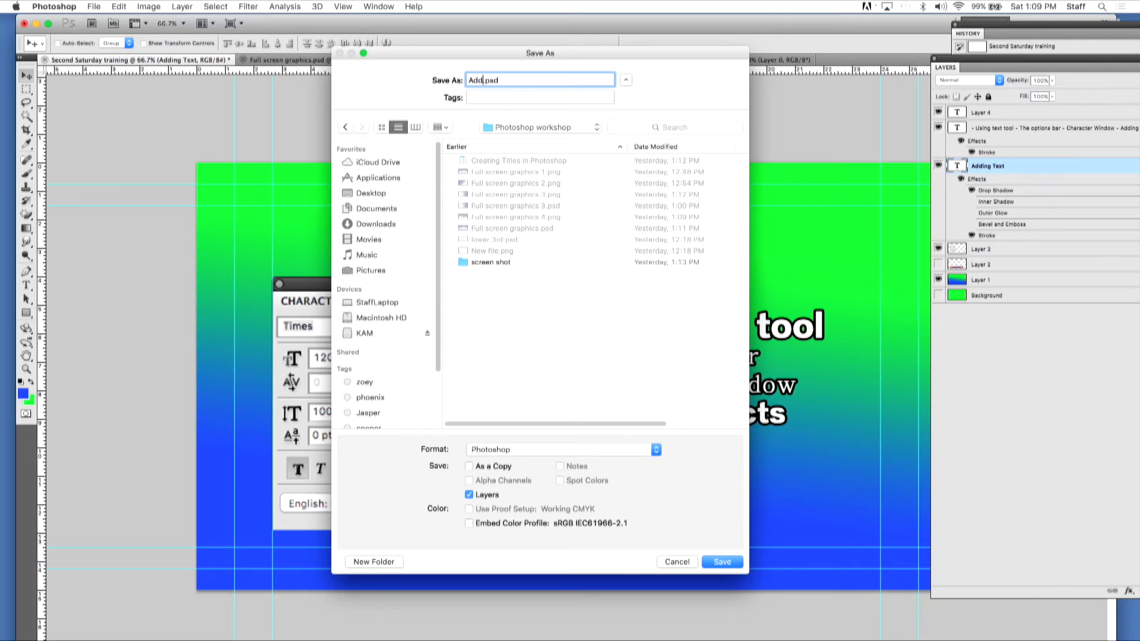
{"action": "type", "text": "text again"}
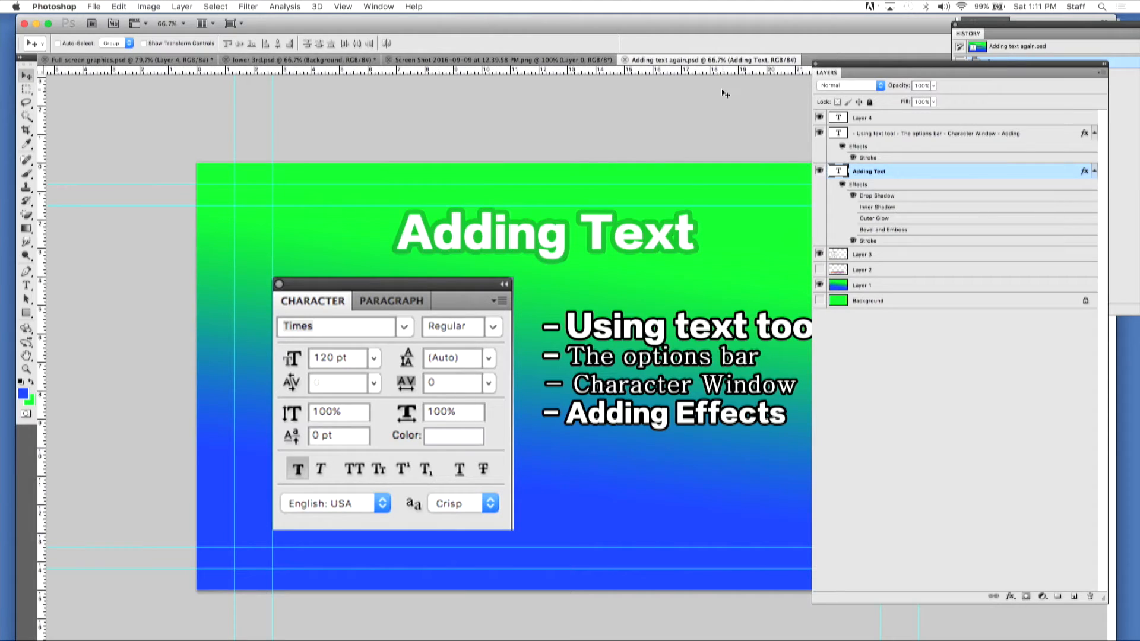
Step: Save a non-interlaced PNG copy of the title graphic as "Adding text again" in the Photoshop workshop folder
{"action": "left_click", "coordinate": [90, 6]}
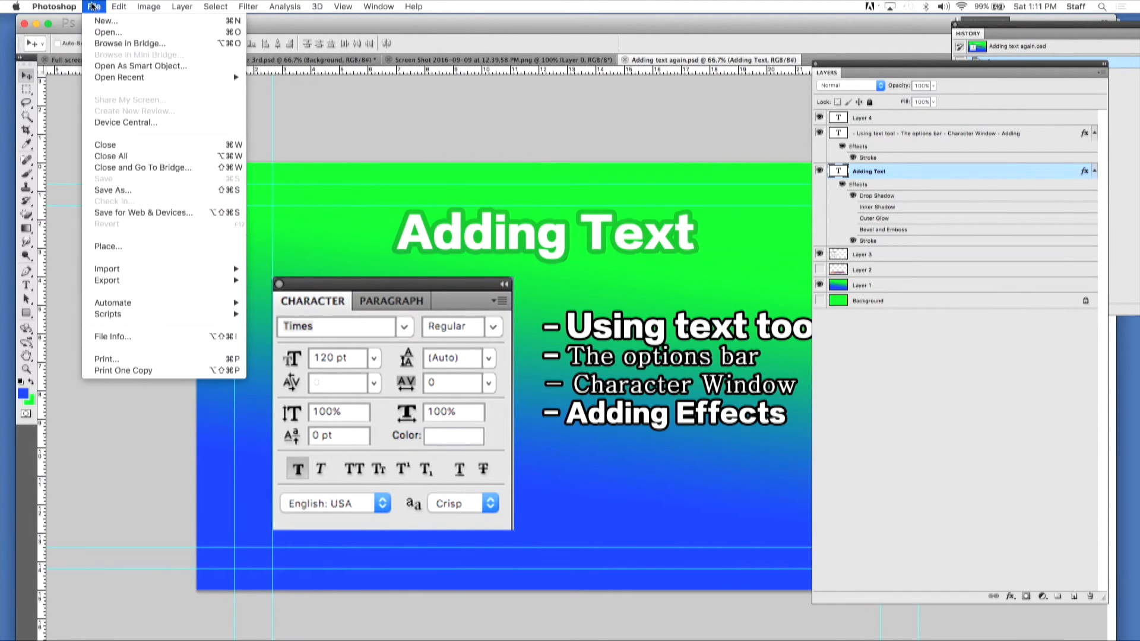
{"action": "left_click", "coordinate": [149, 193]}
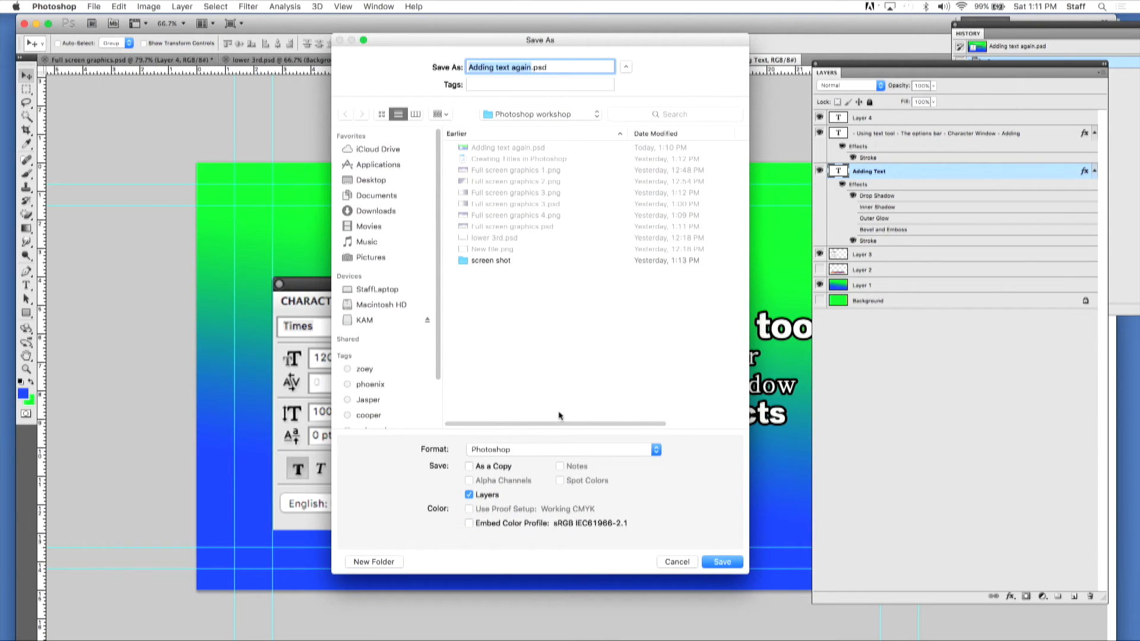
{"action": "left_click", "coordinate": [542, 451]}
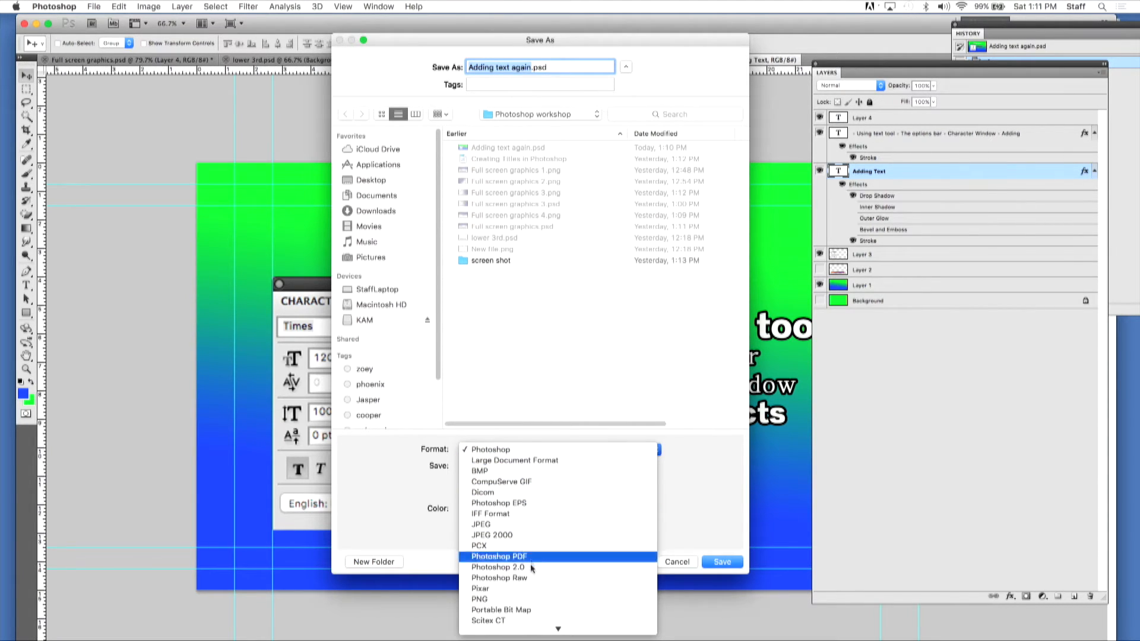
{"action": "left_click", "coordinate": [532, 600]}
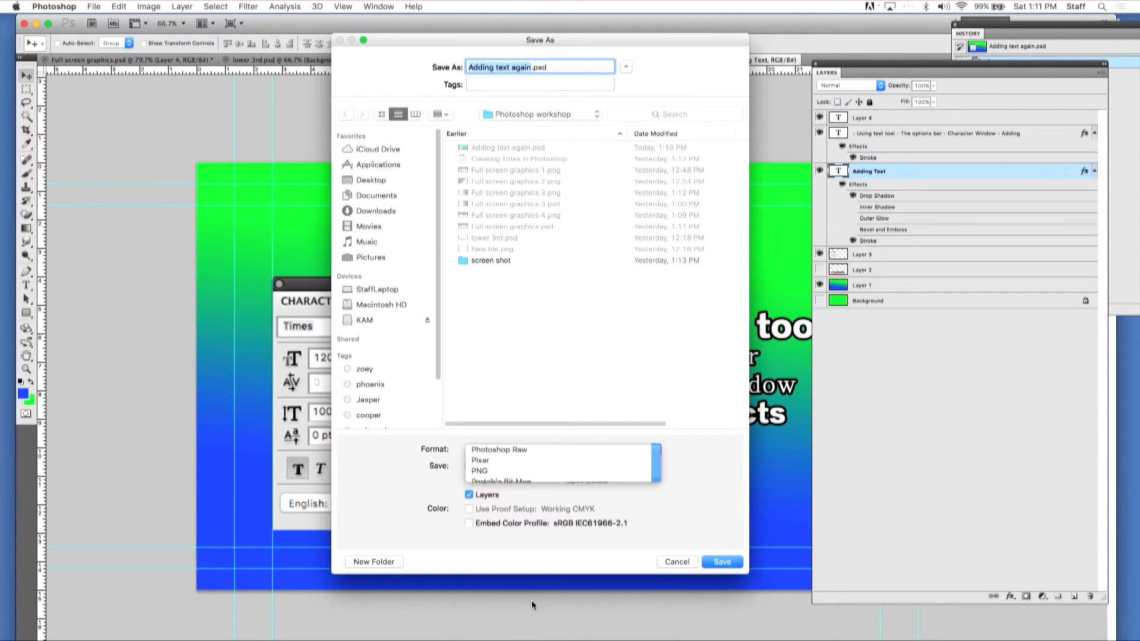
{"action": "left_click", "coordinate": [715, 563]}
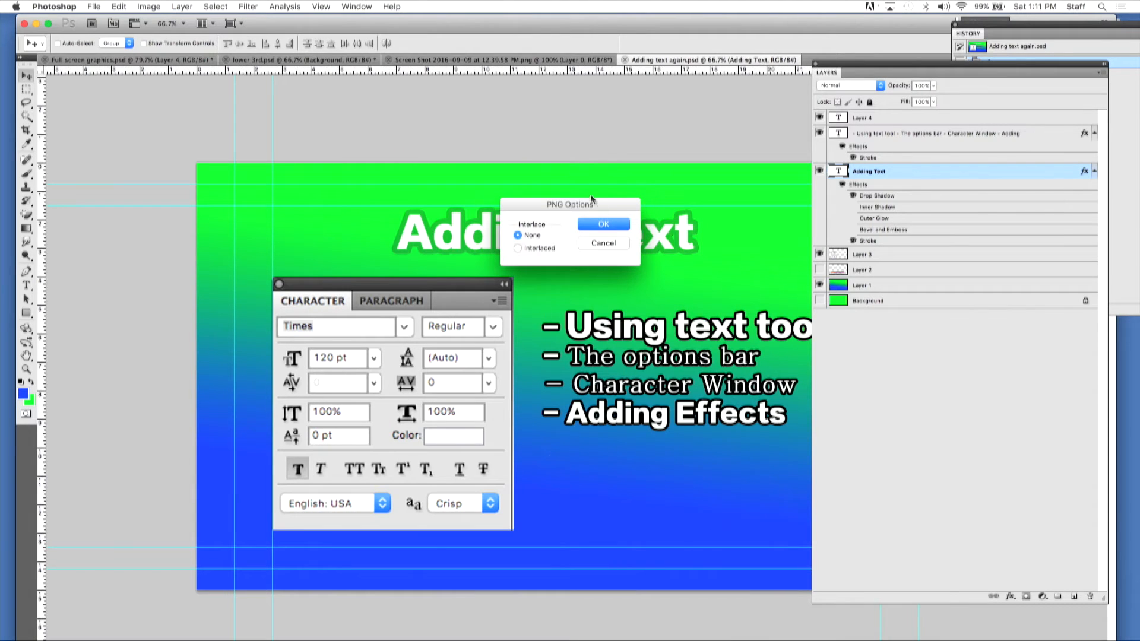
{"action": "left_click", "coordinate": [602, 225]}
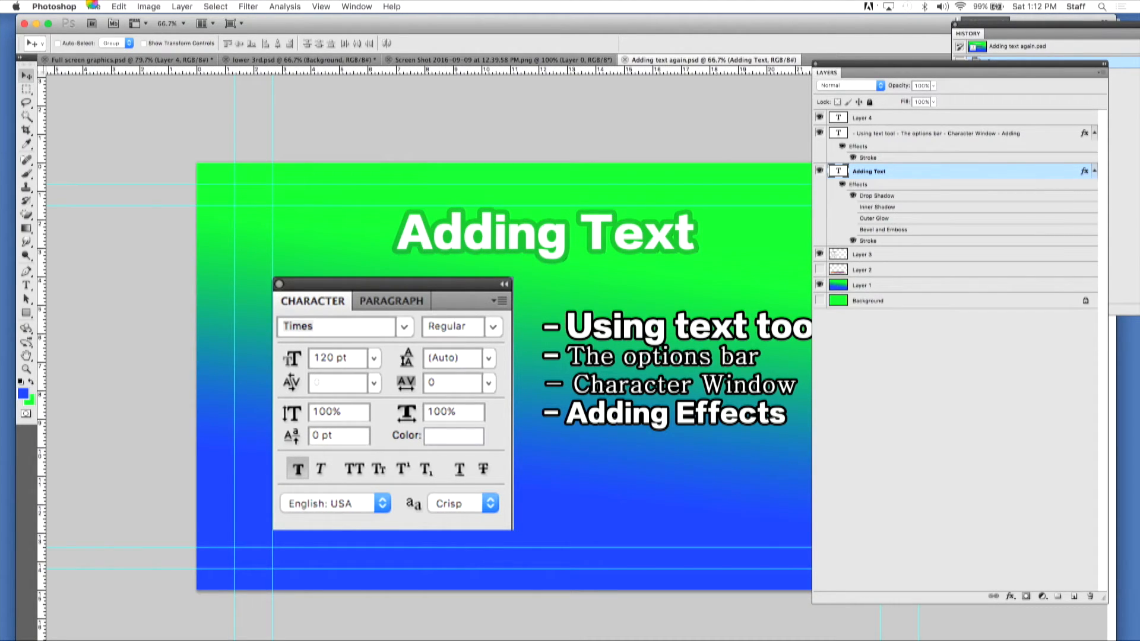
Step: Open "Adding text again.png" and toggle the visibility of its single layer to check that the graphic is flattened
{"action": "left_click", "coordinate": [94, 6]}
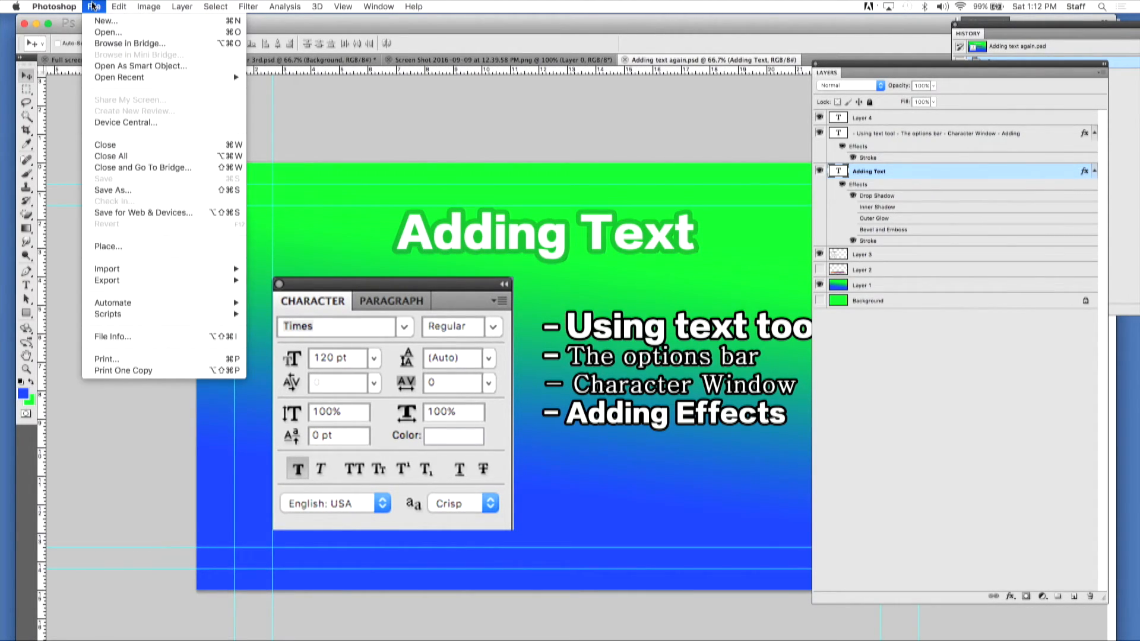
{"action": "left_click", "coordinate": [103, 34]}
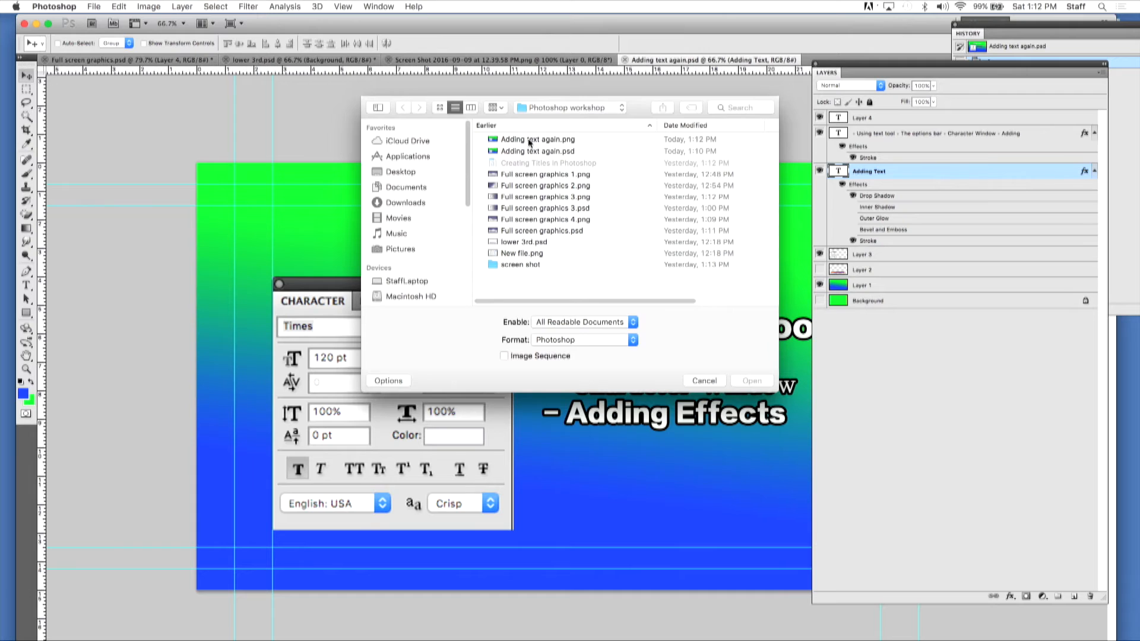
{"action": "double_click", "coordinate": [529, 139]}
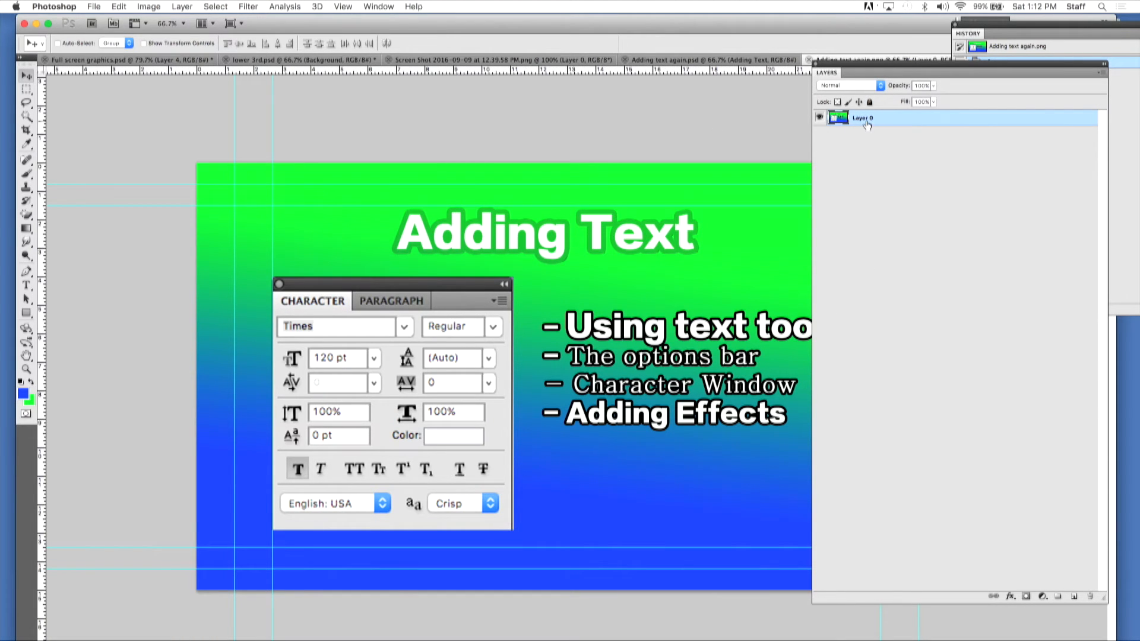
{"action": "left_click", "coordinate": [820, 117]}
{"action": "left_click", "coordinate": [819, 118]}
{"action": "left_click", "coordinate": [819, 117]}
{"action": "left_click", "coordinate": [819, 118]}
Step: Switch to the "lower 3rd.psd" document, then move and shorten the floating layer list to uncover the lower-third graphic
{"action": "left_click", "coordinate": [315, 61]}
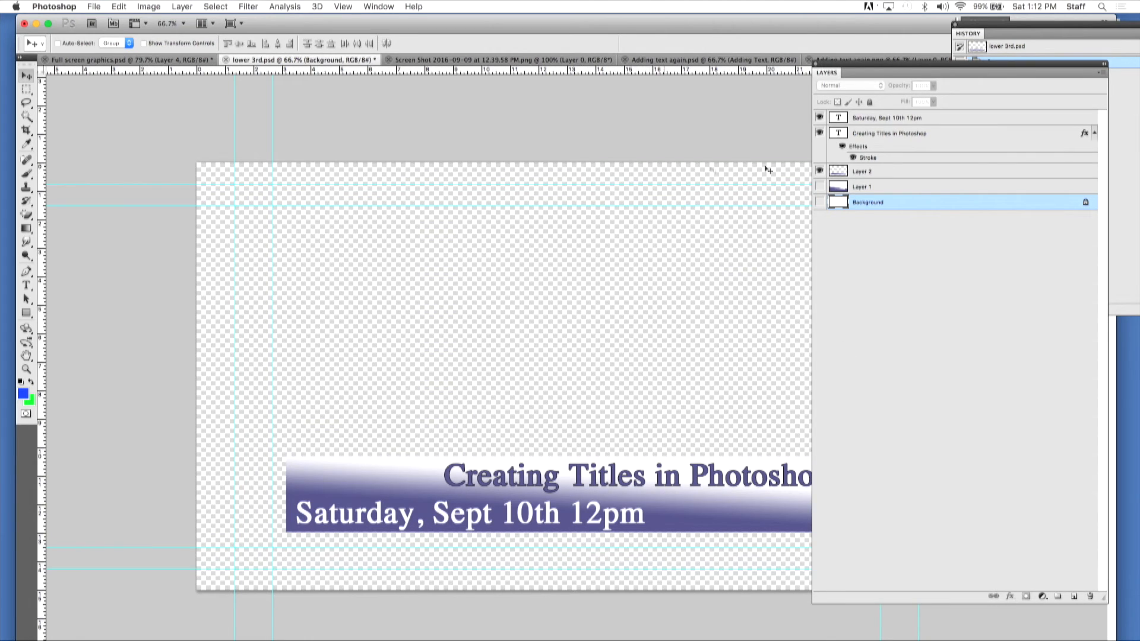
{"action": "left_click_drag", "start_coordinate": [963, 66], "coordinate": [896, 51]}
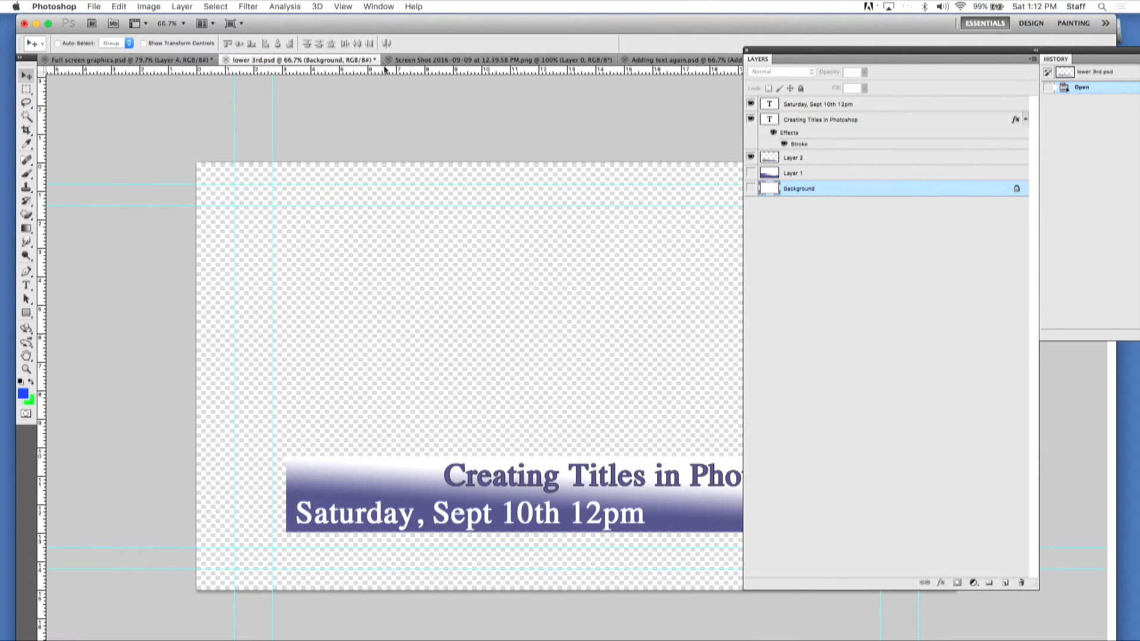
{"action": "left_click_drag", "start_coordinate": [791, 56], "coordinate": [817, 42]}
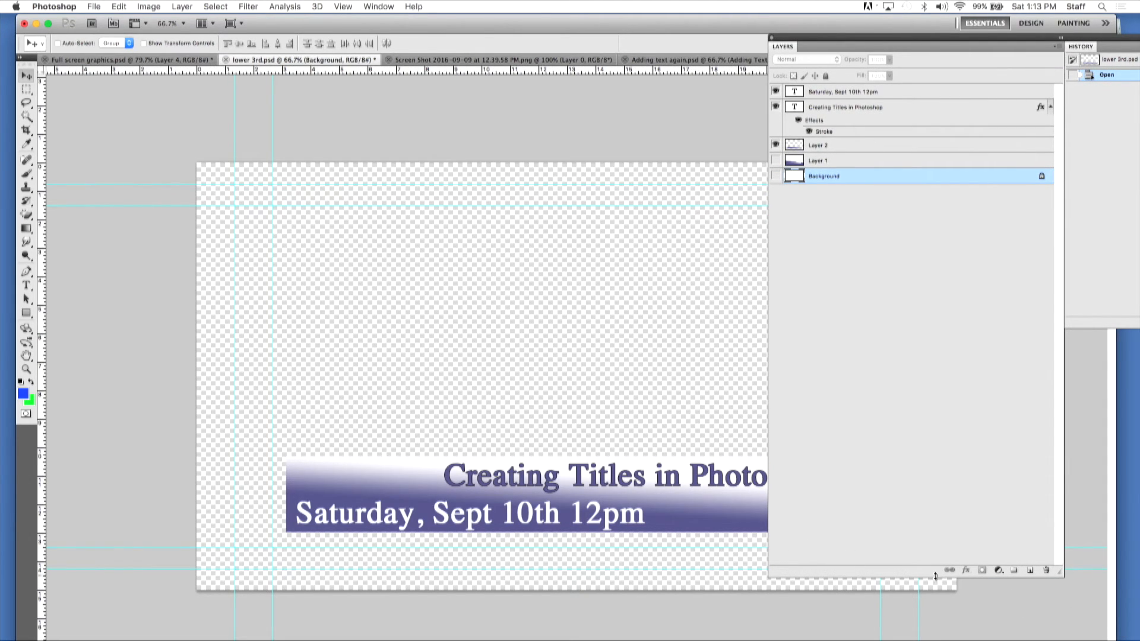
{"action": "left_click_drag", "start_coordinate": [935, 577], "coordinate": [924, 324]}
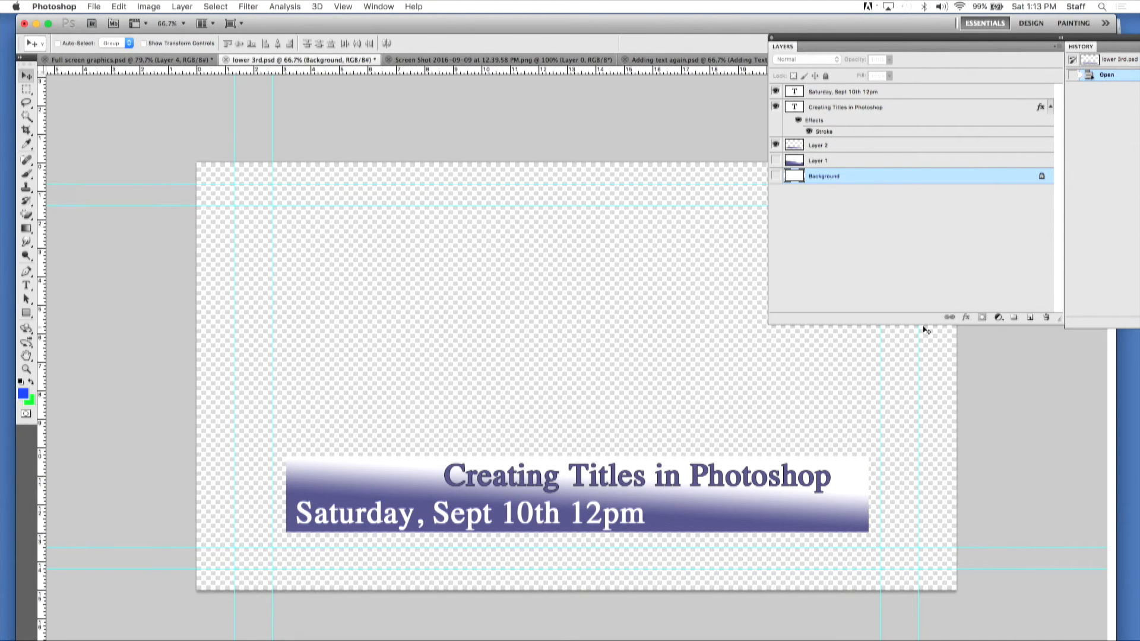
Step: Hide the "Saturday, Sept 10th 12pm" and "Creating Titles in Photoshop" text layers, keeping only the gradient bar on Layer 2 shown
{"action": "left_click", "coordinate": [775, 92]}
{"action": "left_click", "coordinate": [776, 107]}
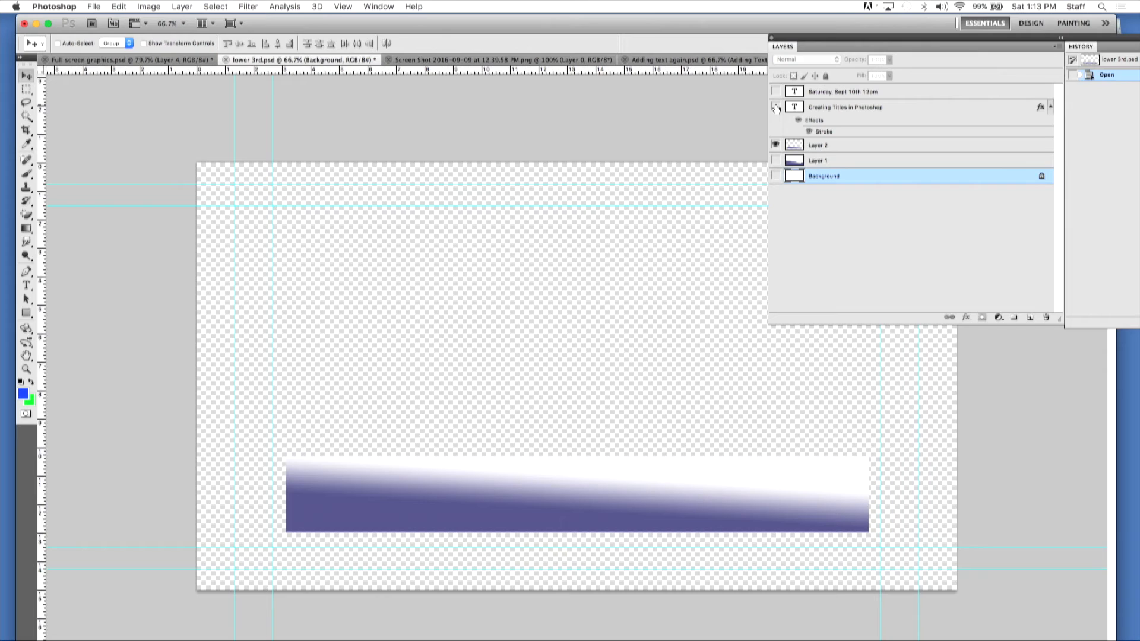
{"action": "left_click", "coordinate": [775, 91]}
{"action": "left_click", "coordinate": [775, 107]}
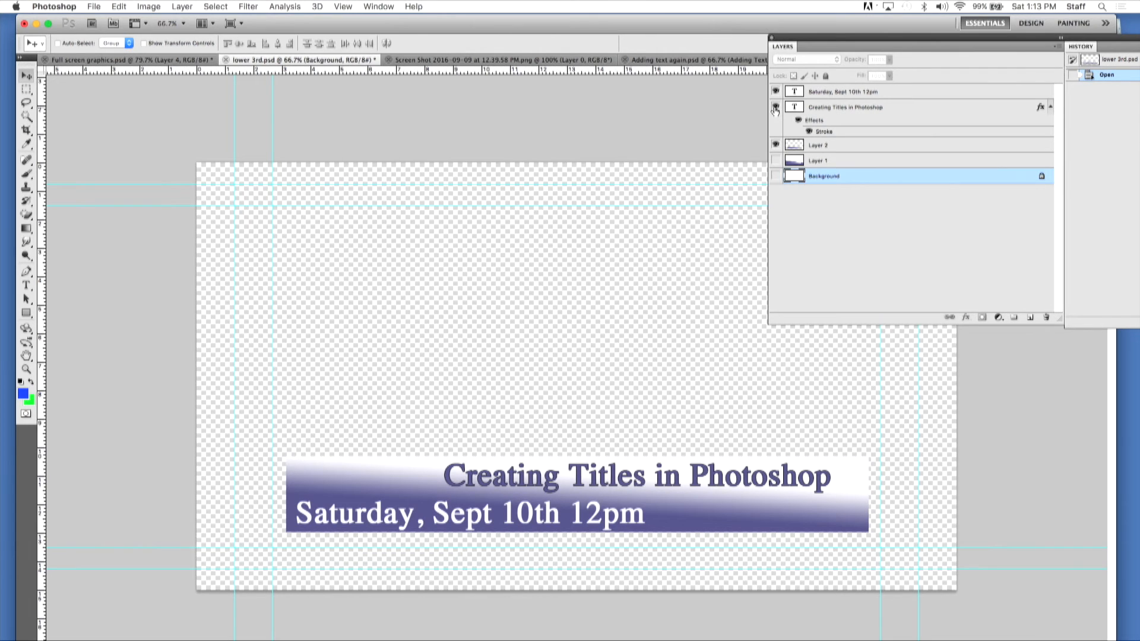
{"action": "left_click", "coordinate": [775, 108]}
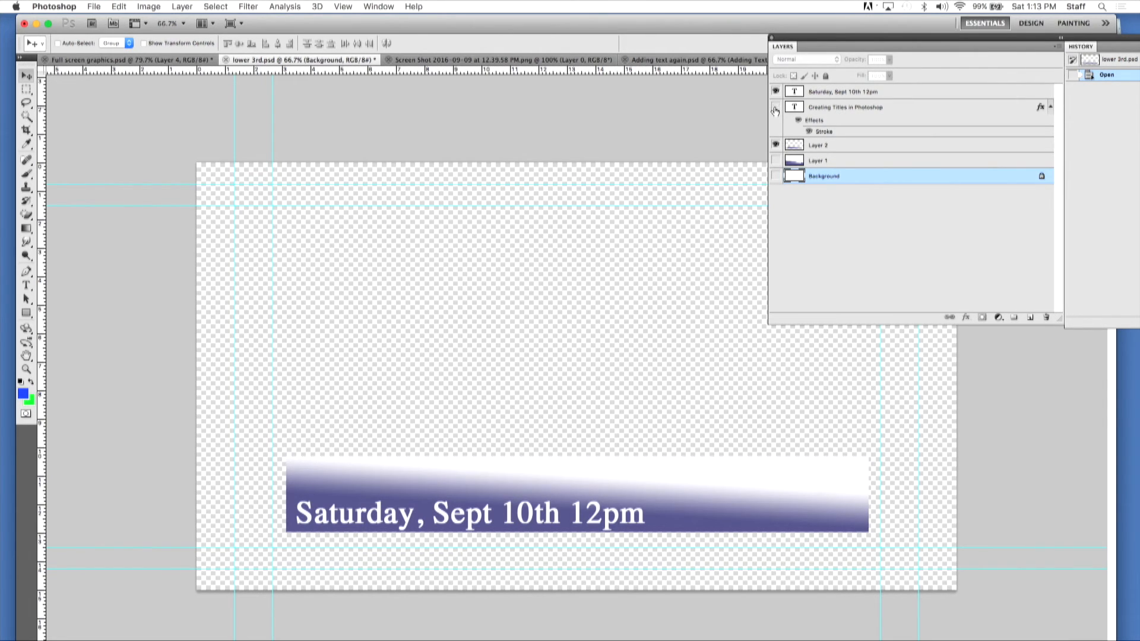
{"action": "left_click", "coordinate": [776, 92]}
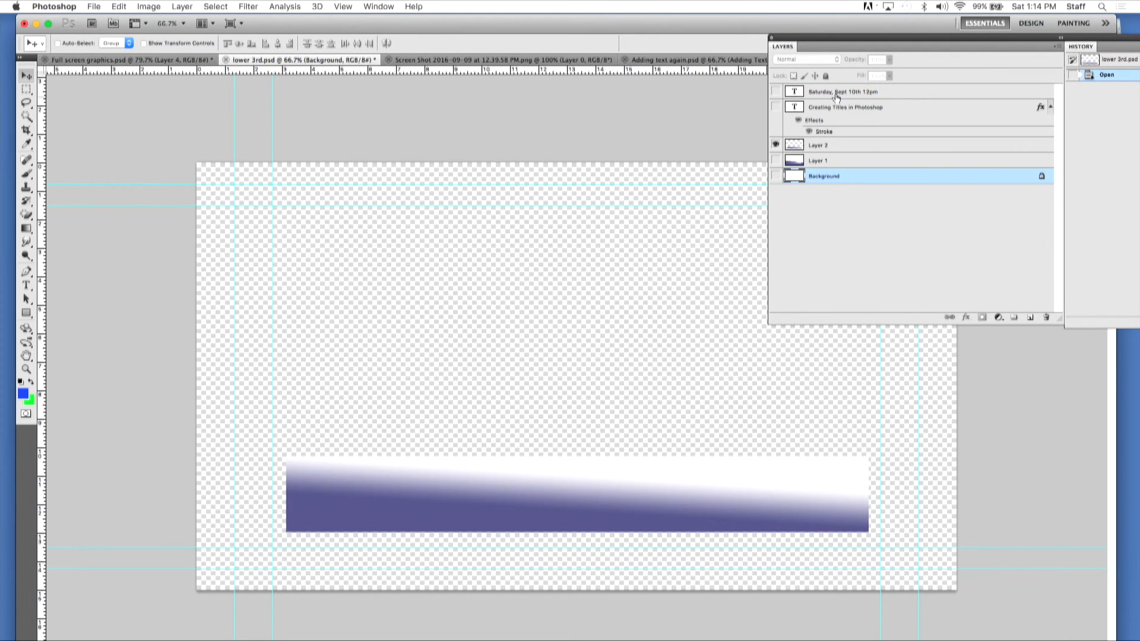
Step: Save a JPEG copy of the gradient bar as "lower 3rd" in the Photoshop workshop folder at Maximum quality 12, Baseline ("Standard")
{"action": "left_click", "coordinate": [93, 8]}
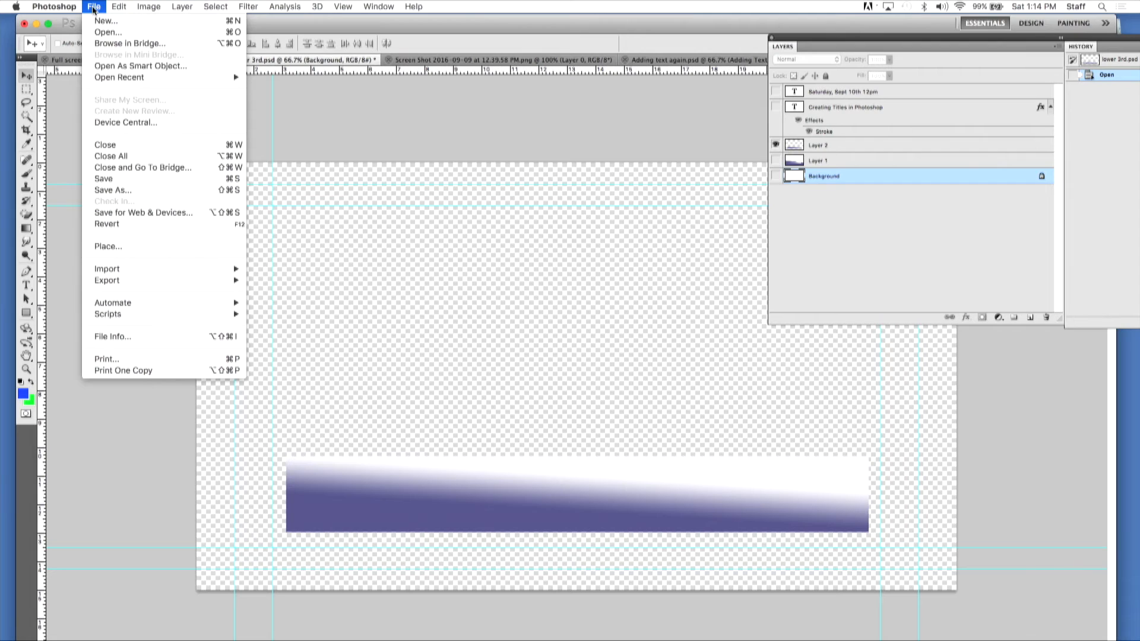
{"action": "left_click", "coordinate": [148, 189]}
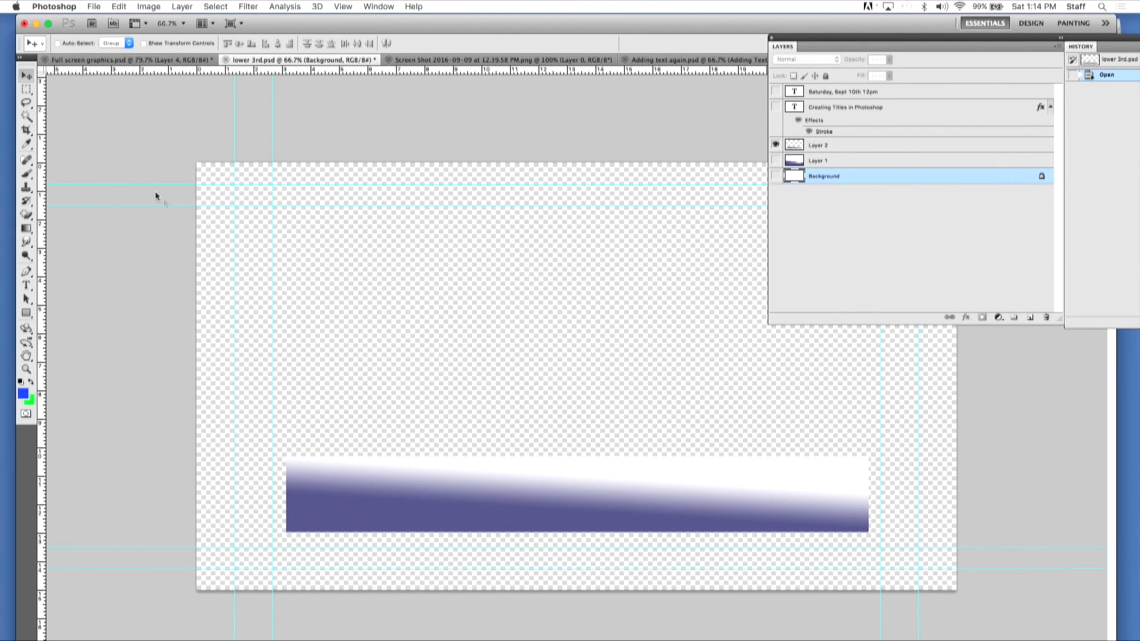
{"action": "left_click", "coordinate": [515, 446]}
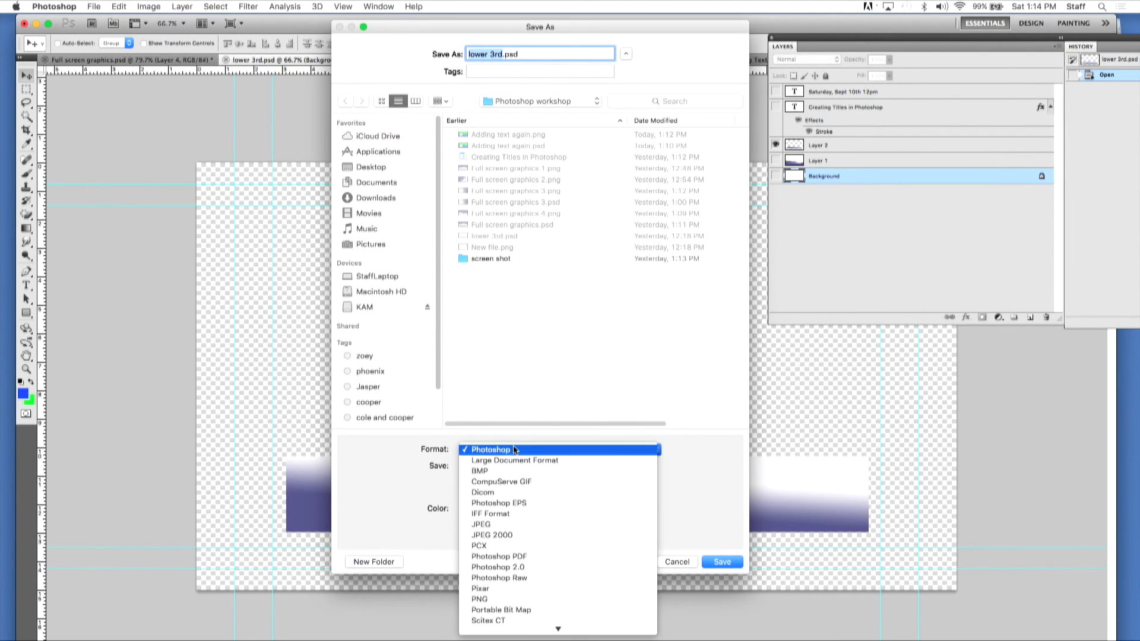
{"action": "left_click", "coordinate": [514, 525]}
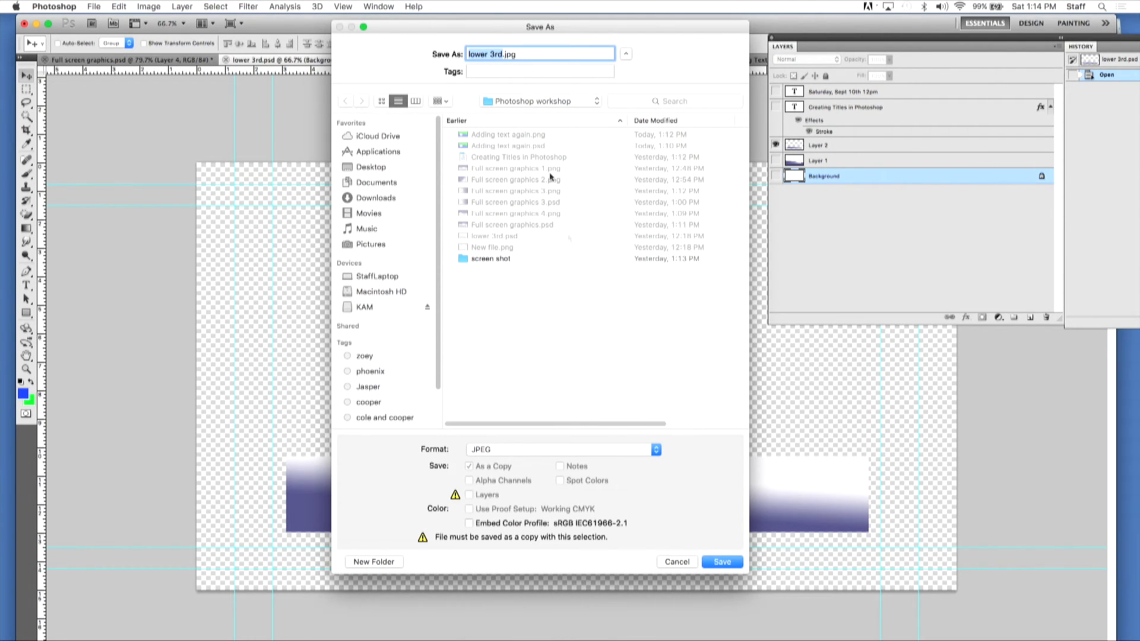
{"action": "left_click", "coordinate": [720, 563]}
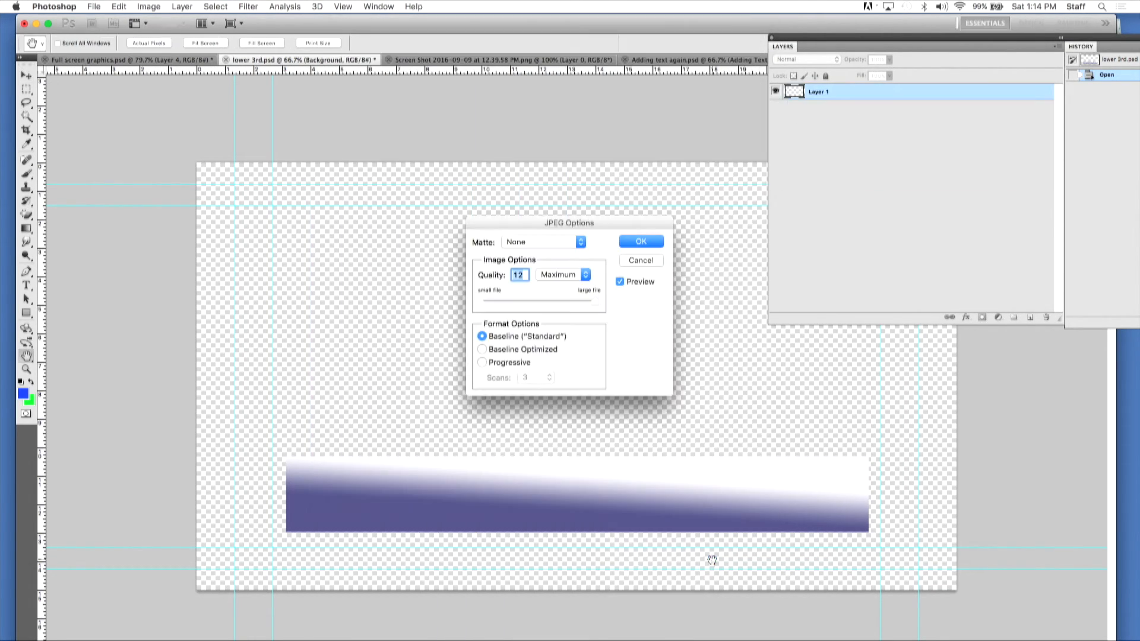
{"action": "left_click", "coordinate": [636, 244]}
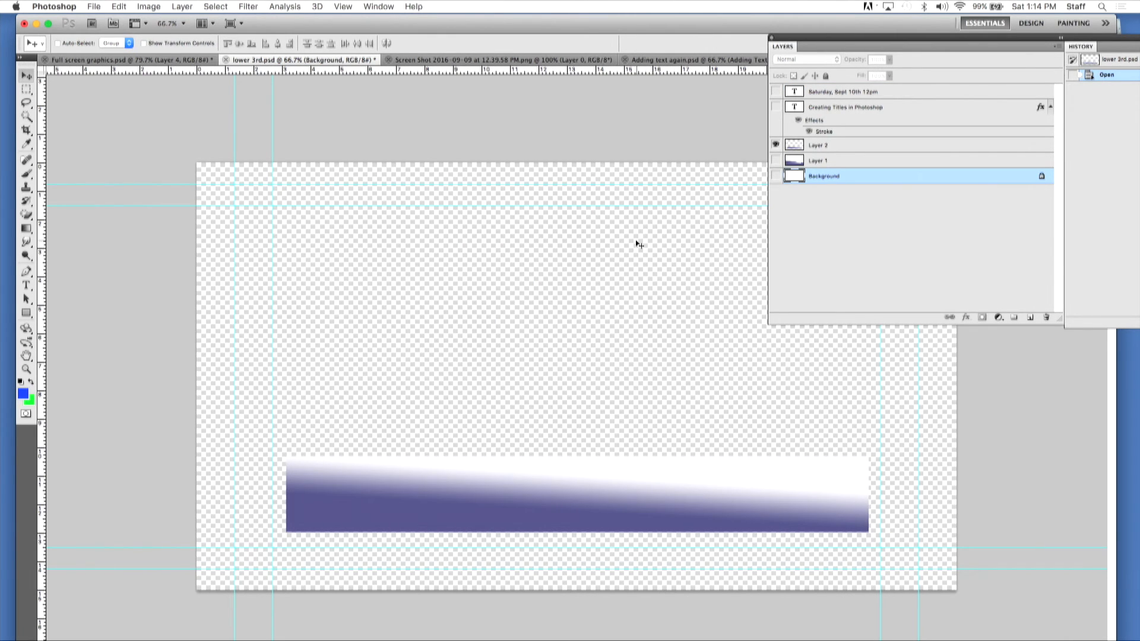
Step: Save a non-interlaced PNG copy of the gradient bar as "lower 3rd" in the Photoshop workshop folder
{"action": "left_click", "coordinate": [96, 7]}
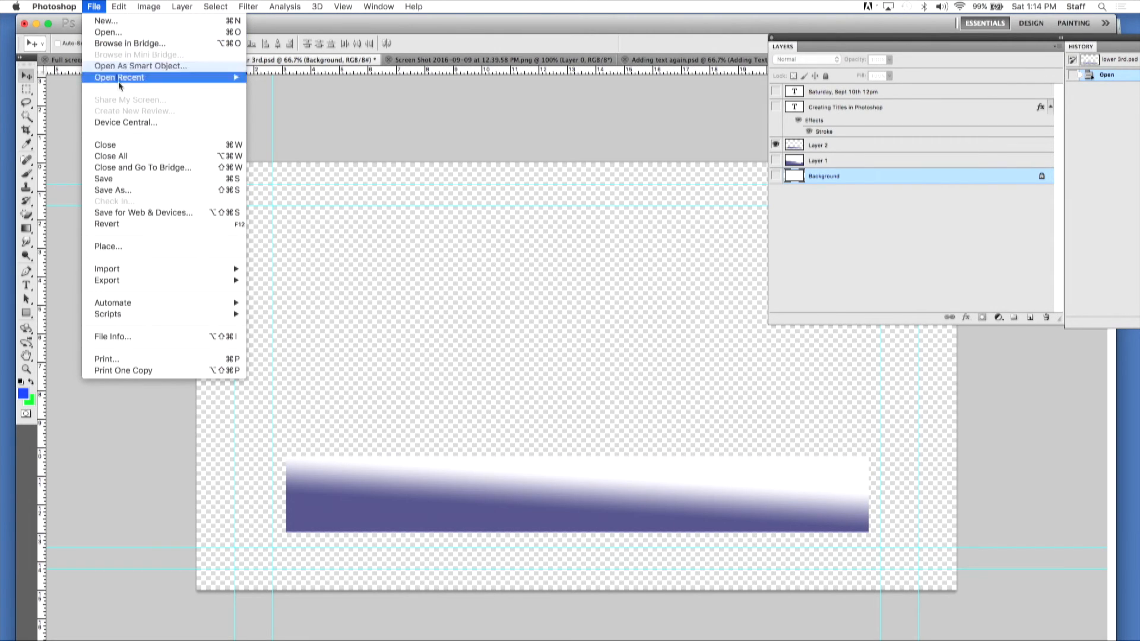
{"action": "left_click", "coordinate": [153, 190]}
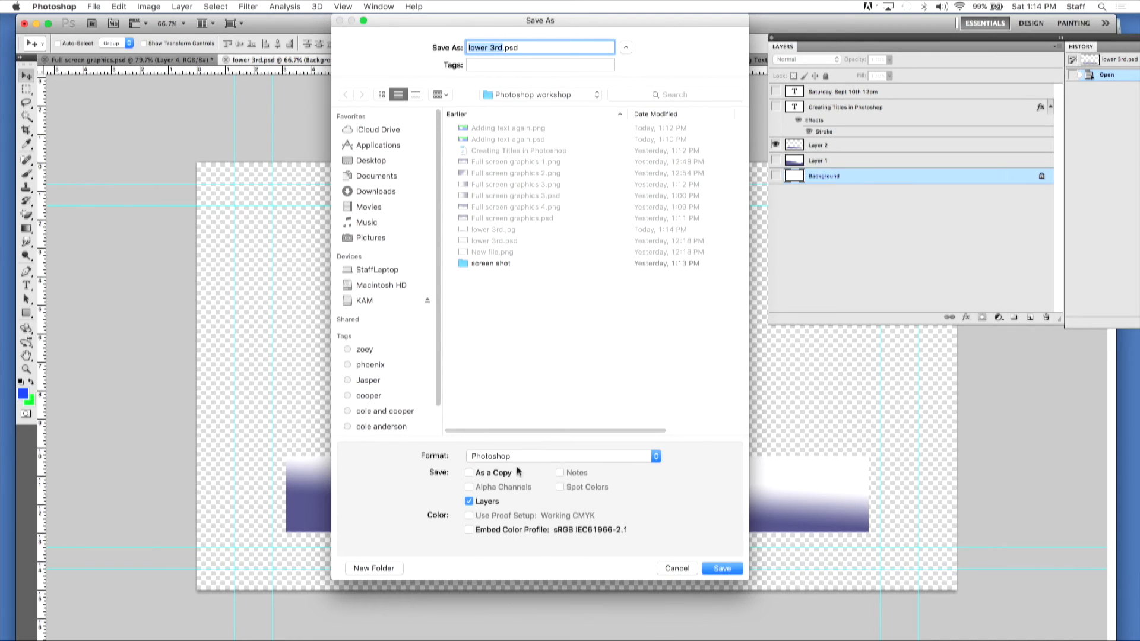
{"action": "left_click", "coordinate": [521, 457]}
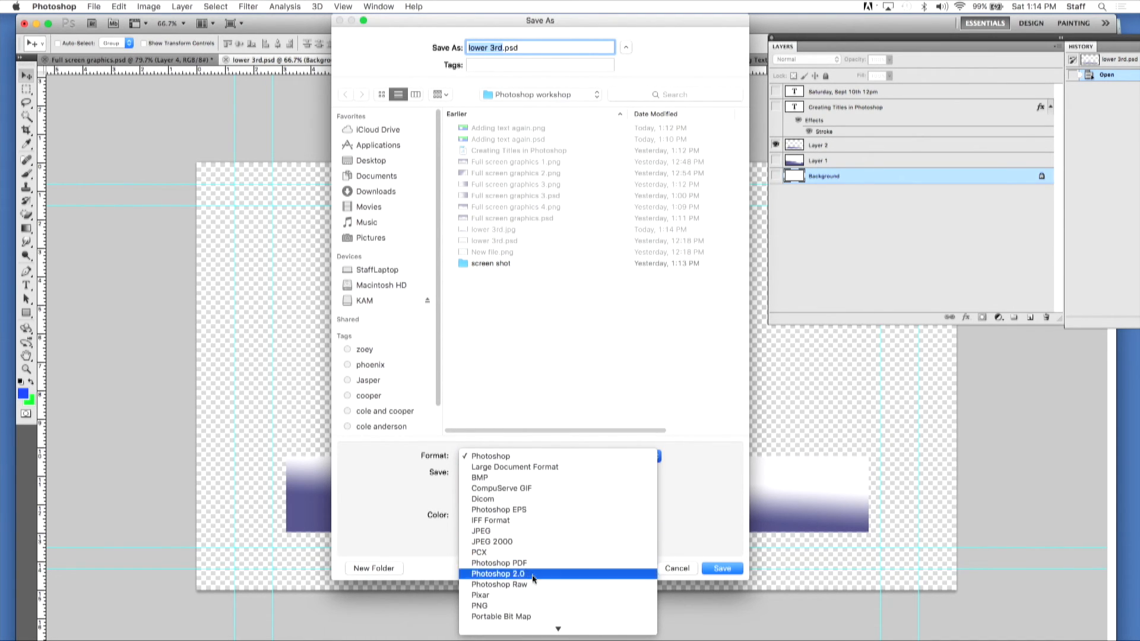
{"action": "left_click", "coordinate": [539, 597]}
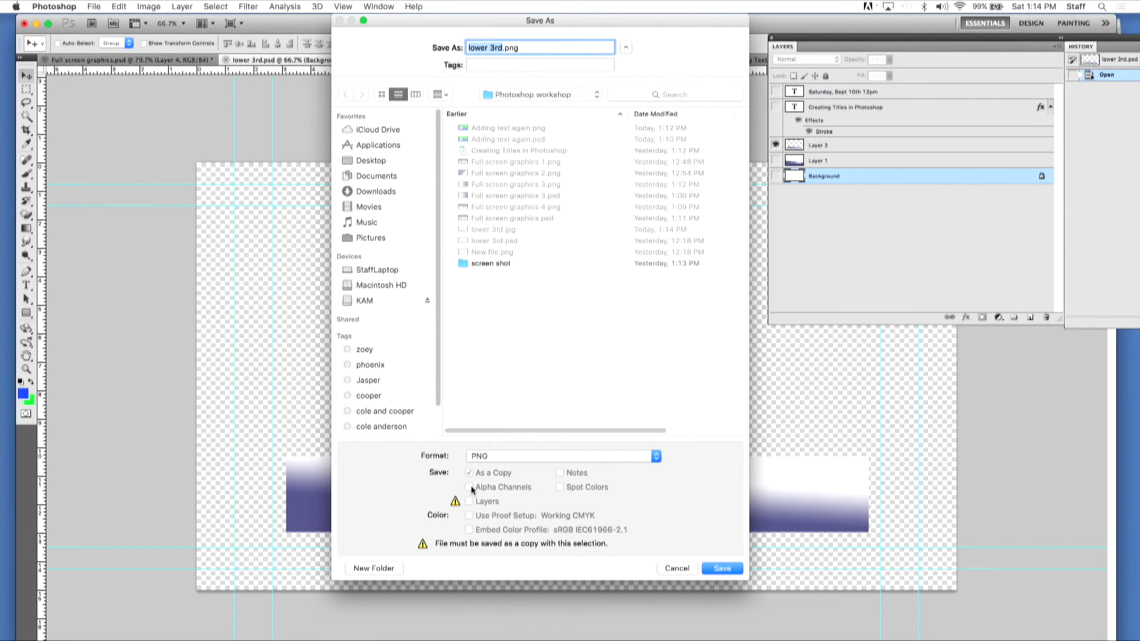
{"action": "left_click", "coordinate": [710, 569]}
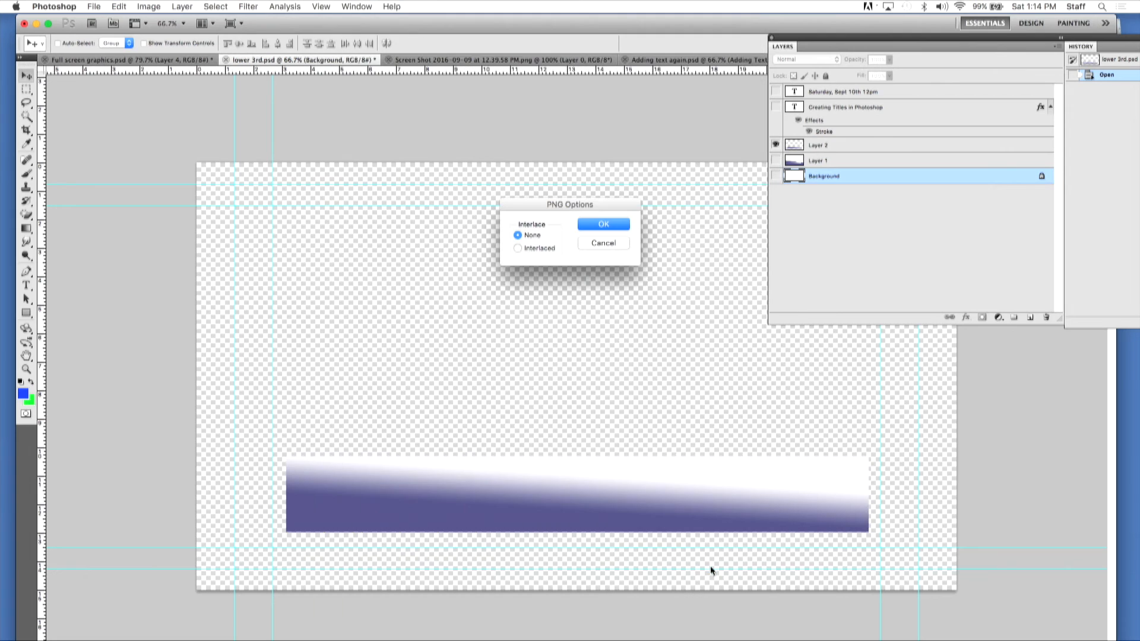
{"action": "left_click", "coordinate": [613, 229]}
Step: Open "lower 3rd.jpg" and "lower 3rd.png" together from the Photoshop workshop folder
{"action": "left_click", "coordinate": [98, 9]}
{"action": "left_click", "coordinate": [109, 32]}
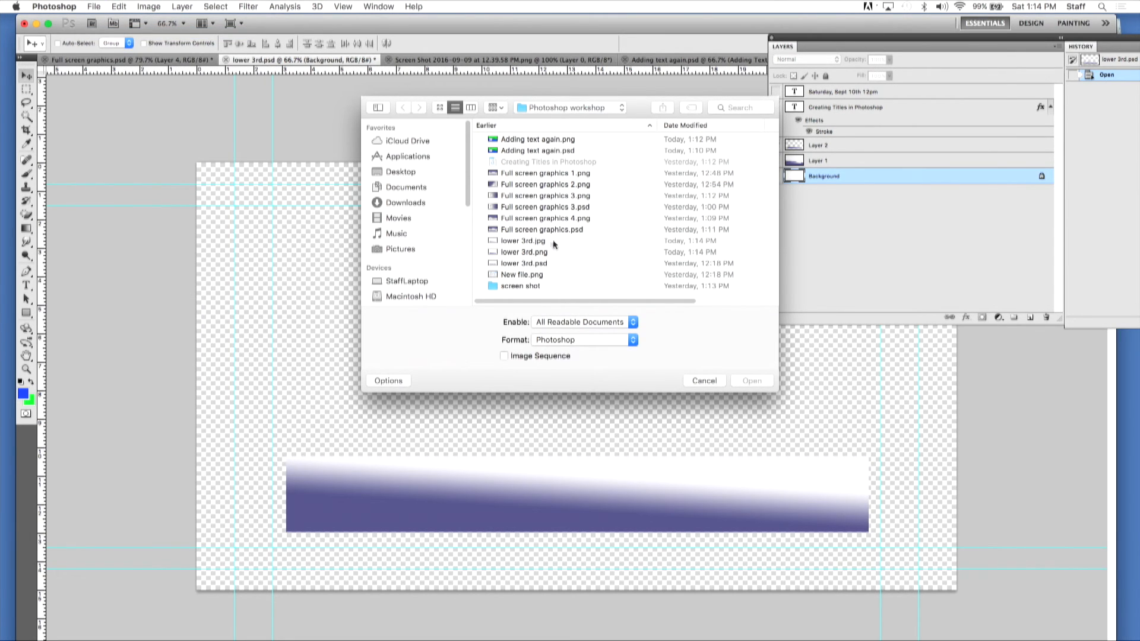
{"action": "left_click", "coordinate": [526, 241]}
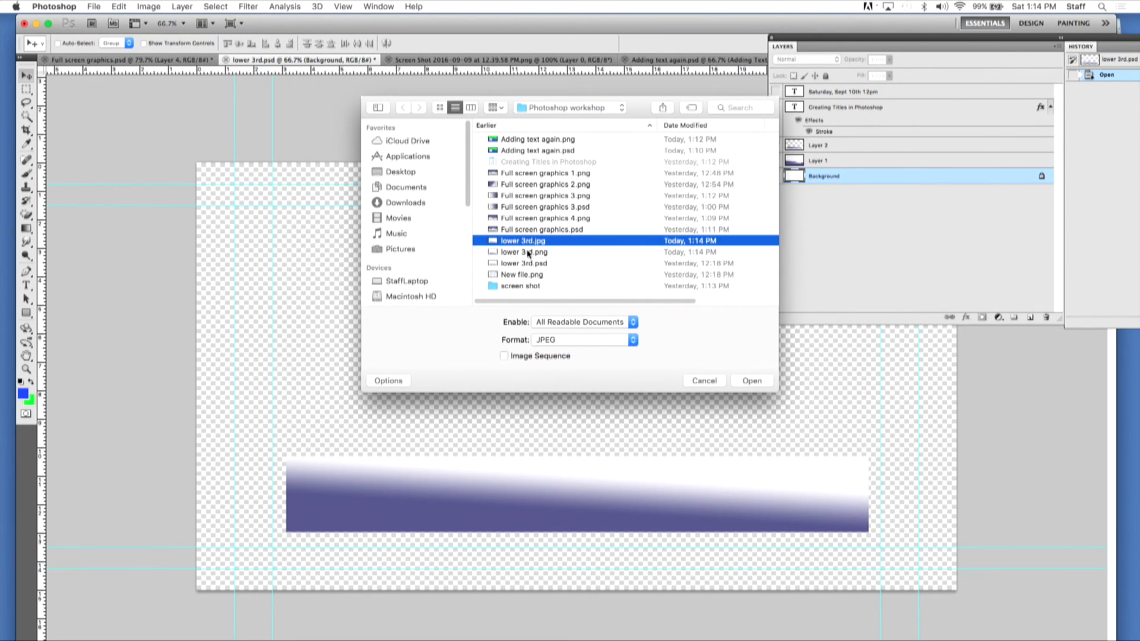
{"action": "left_click", "coordinate": [527, 252], "text": "shift"}
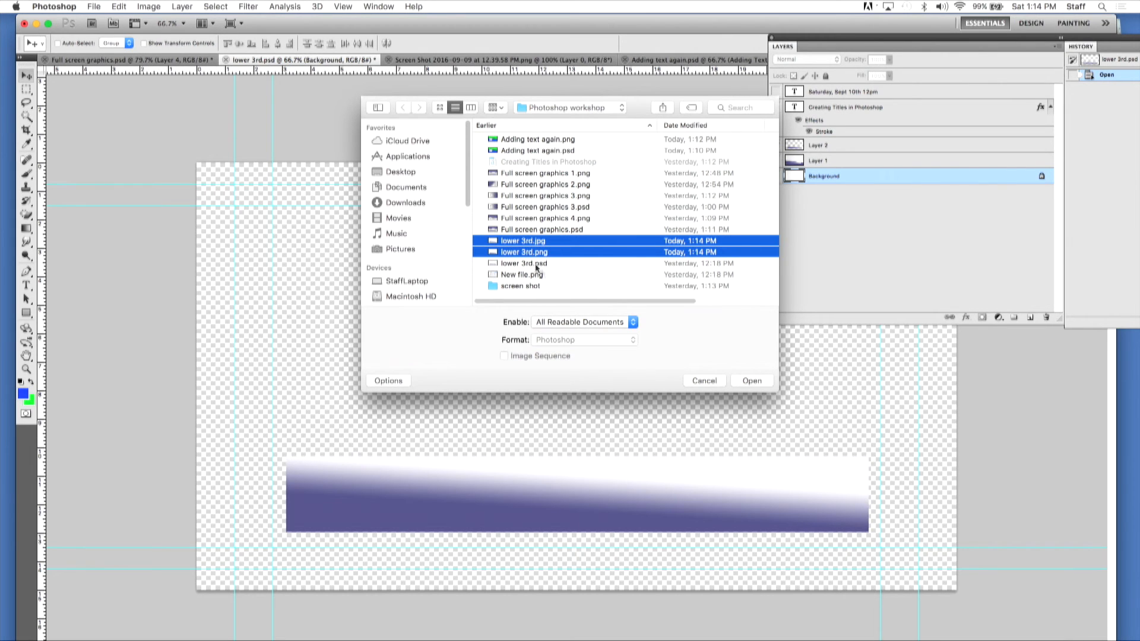
{"action": "left_click", "coordinate": [746, 381]}
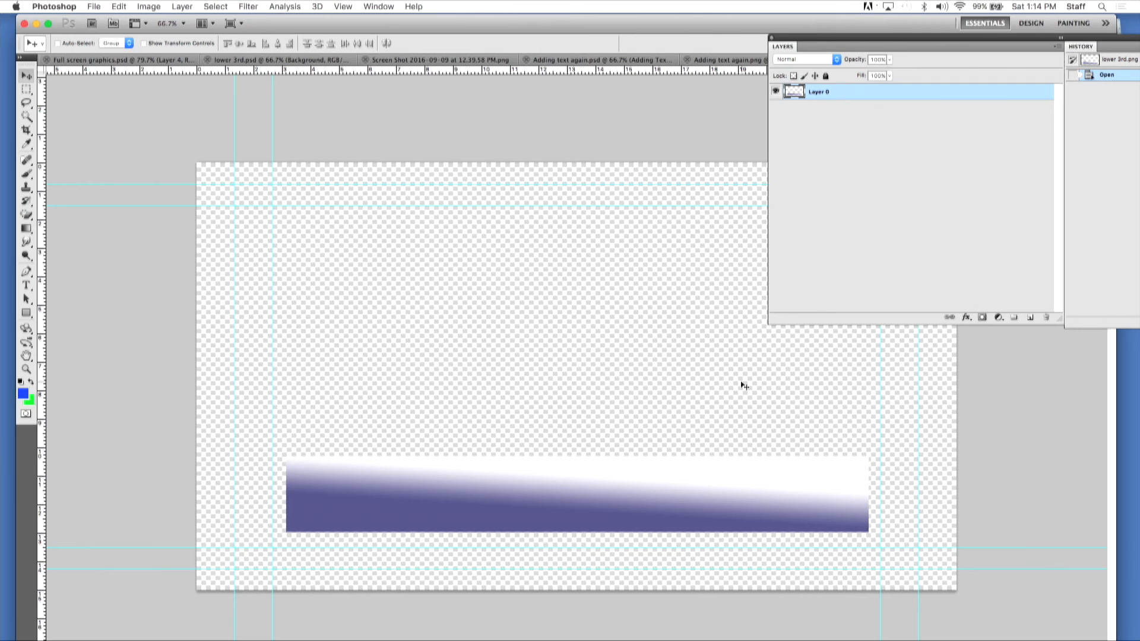
Step: Move the floating layer list clear of the graphic and compare the backgrounds of "lower 3rd.png" and "lower 3rd.jpg"
{"action": "left_click_drag", "start_coordinate": [952, 39], "coordinate": [1121, 231]}
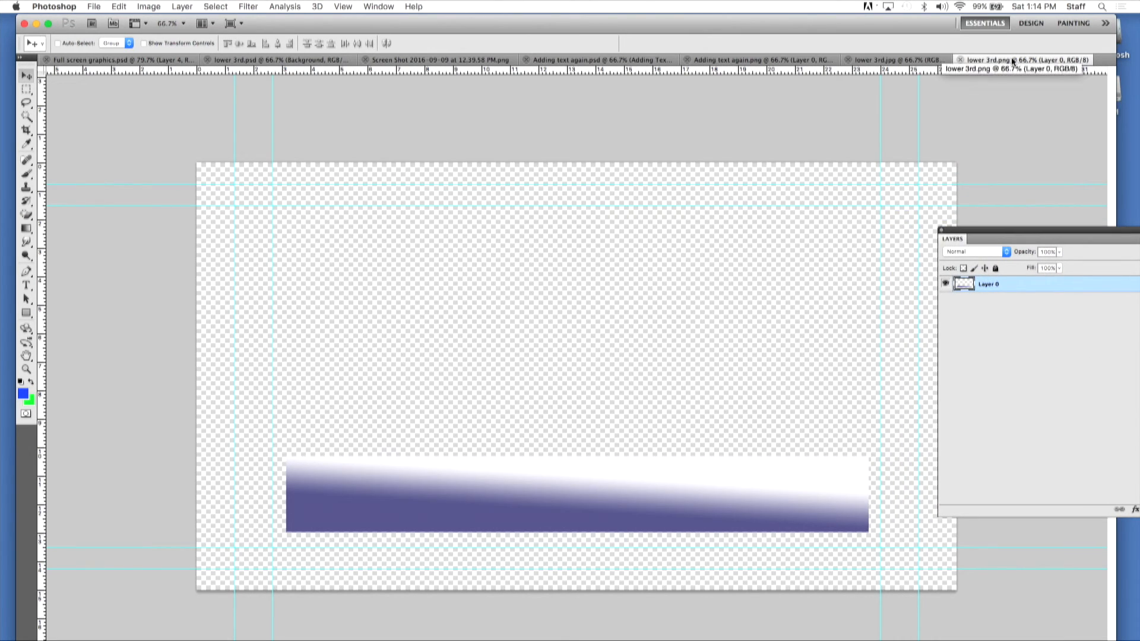
{"action": "left_click", "coordinate": [902, 58]}
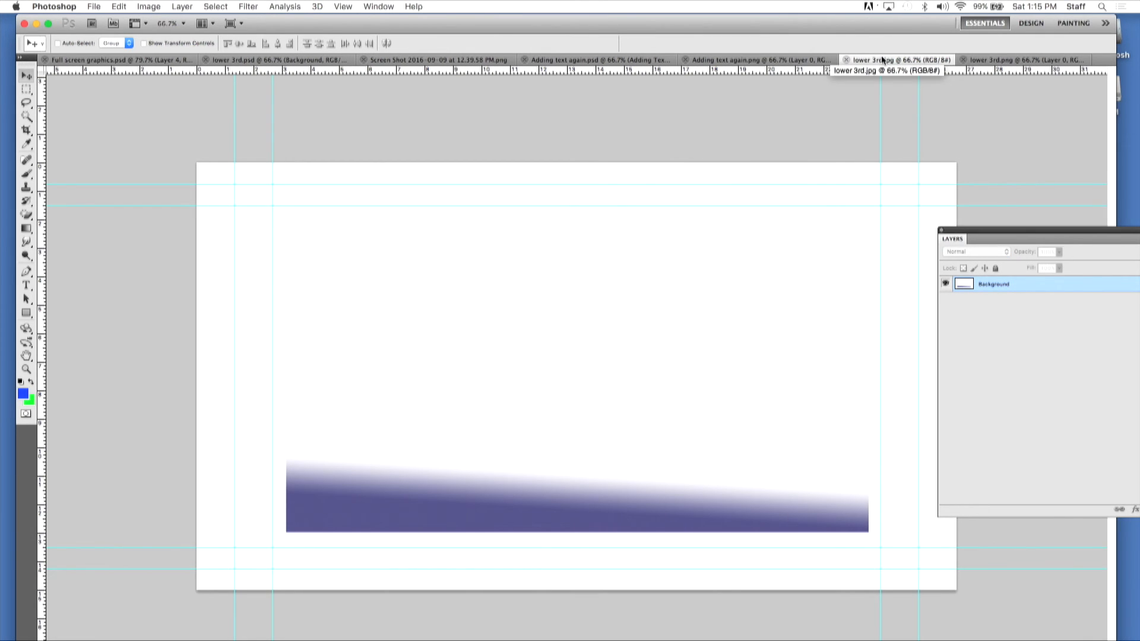
{"action": "left_click", "coordinate": [1020, 59]}
{"action": "left_click", "coordinate": [894, 60]}
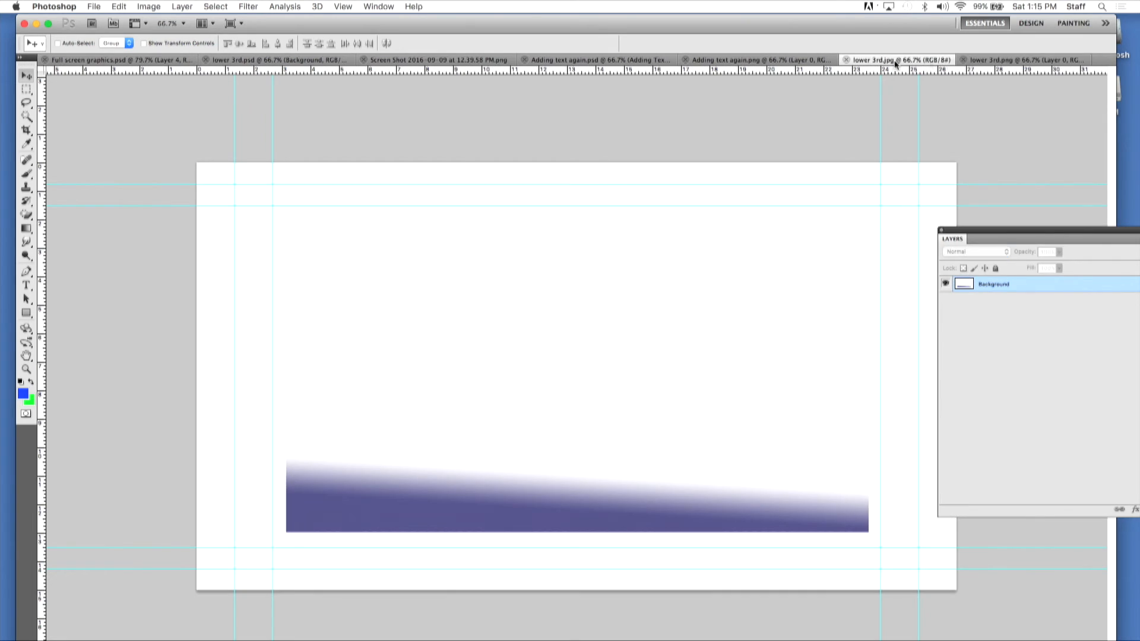
Step: Switch between "lower 3rd.png" and "lower 3rd.jpg" to compare the area around the gradient bar once more
{"action": "left_click", "coordinate": [1000, 61]}
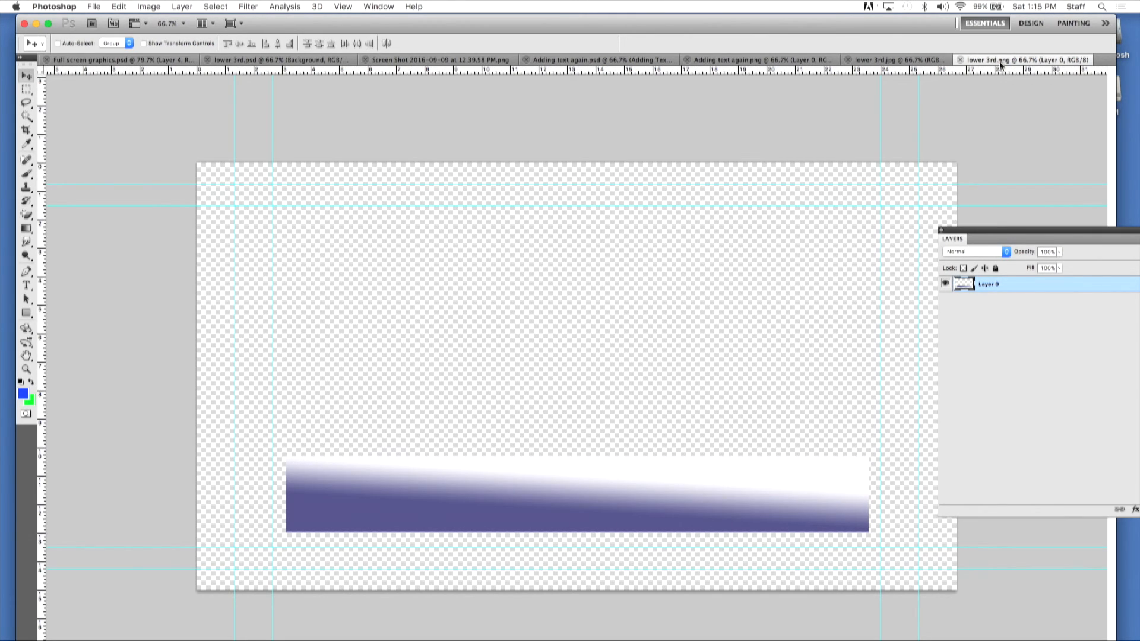
{"action": "left_click", "coordinate": [899, 60]}
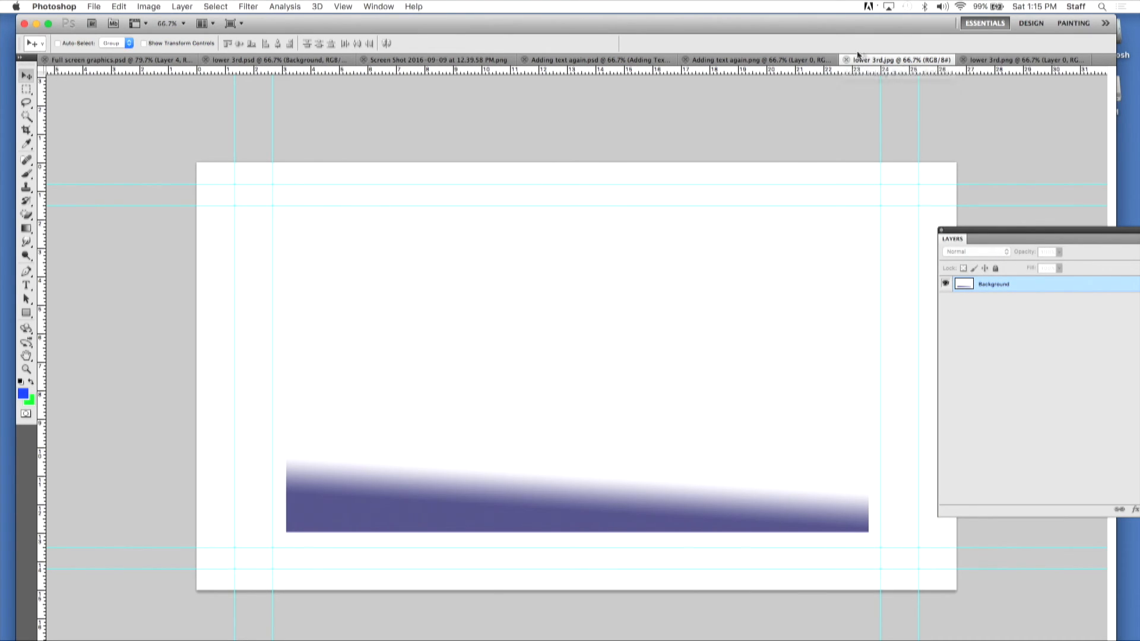
{"action": "left_click", "coordinate": [998, 60]}
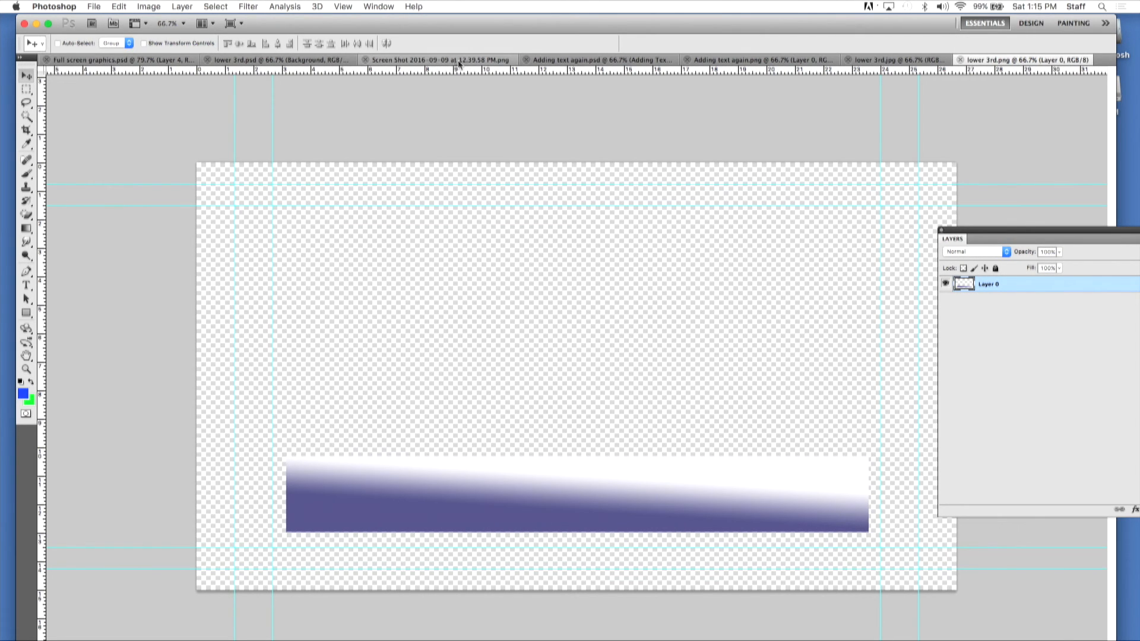
Step: In "lower 3rd.psd", make the "Saturday, Sept 10th 12pm" and "Creating Titles in Photoshop" text layers visible
{"action": "left_click", "coordinate": [293, 61]}
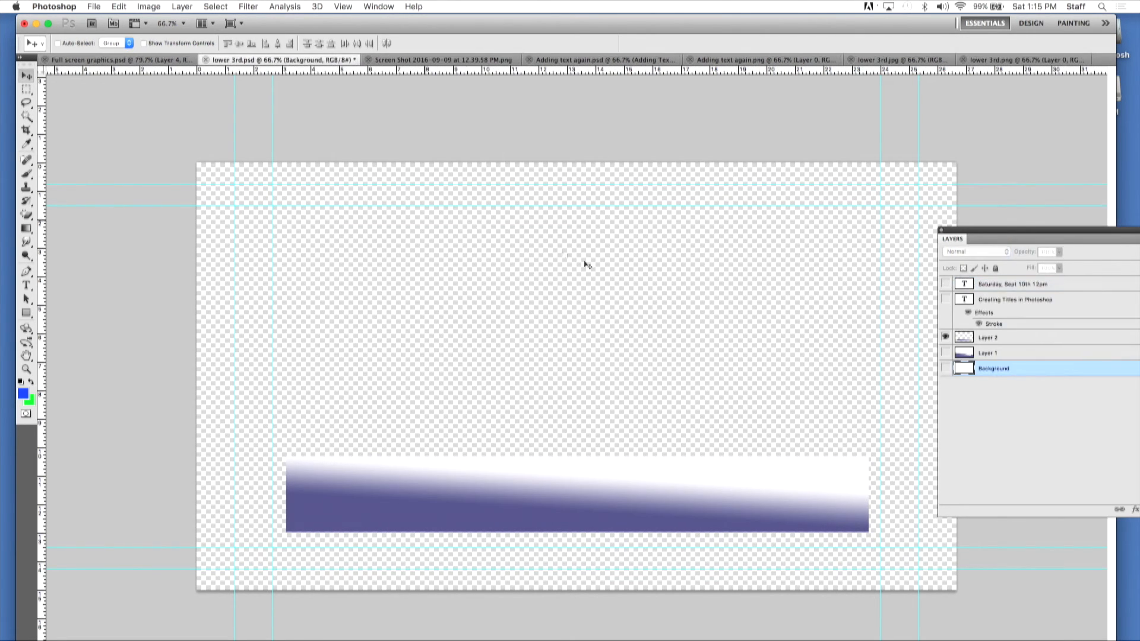
{"action": "left_click", "coordinate": [946, 283]}
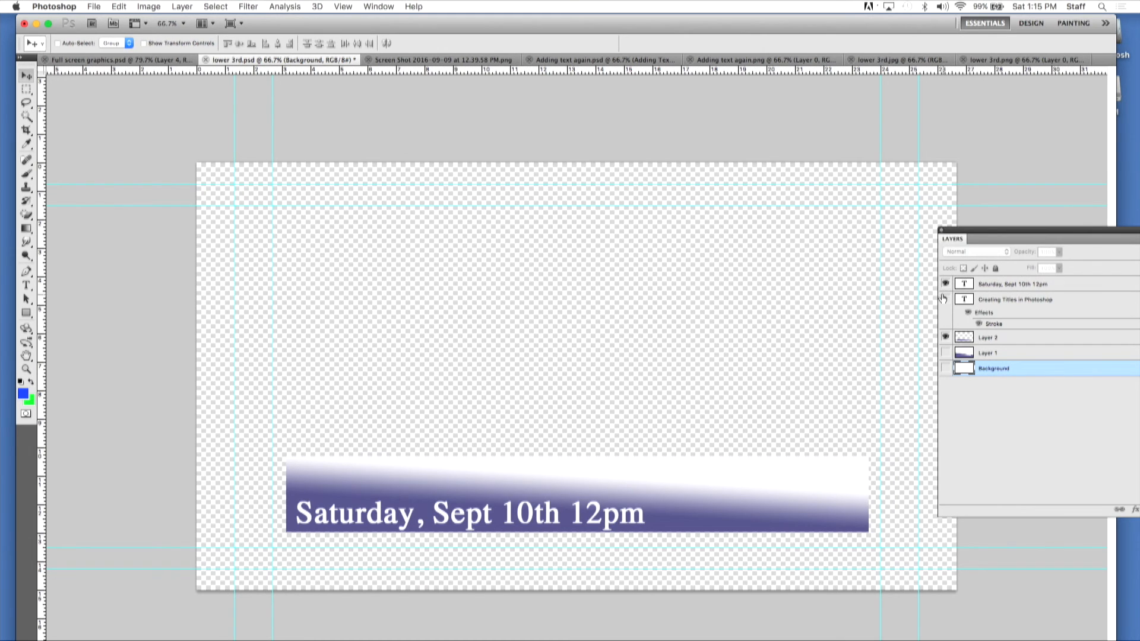
{"action": "left_click", "coordinate": [945, 300]}
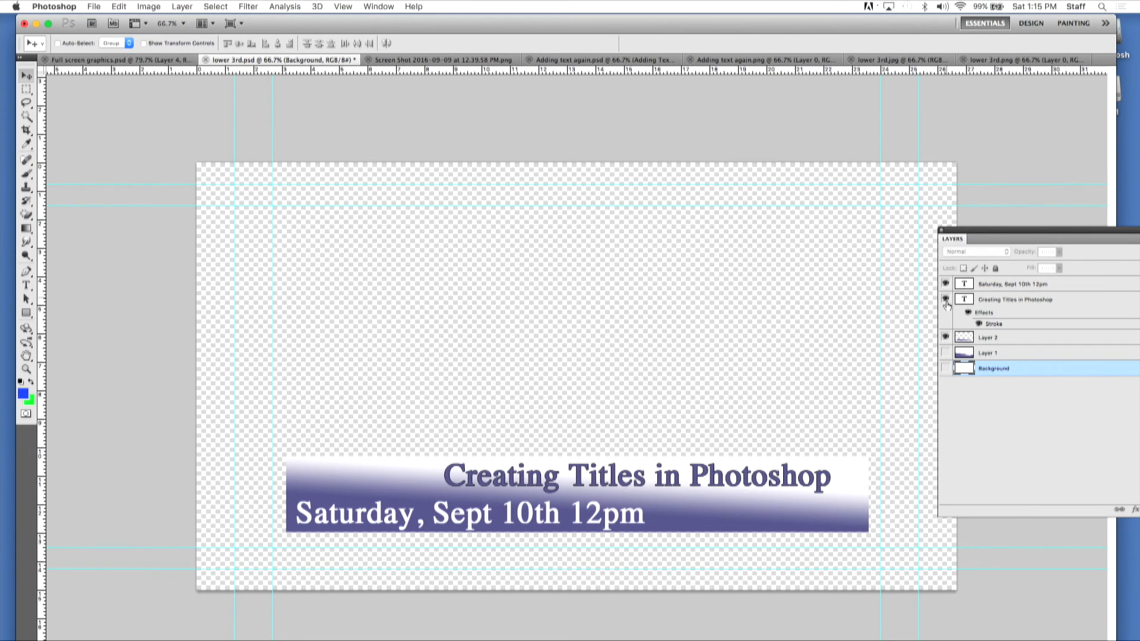
Step: Duplicate the "Saturday, Sept 10th 12pm" text layer within "lower 3rd.psd" and hide the original
{"action": "left_click", "coordinate": [1005, 286]}
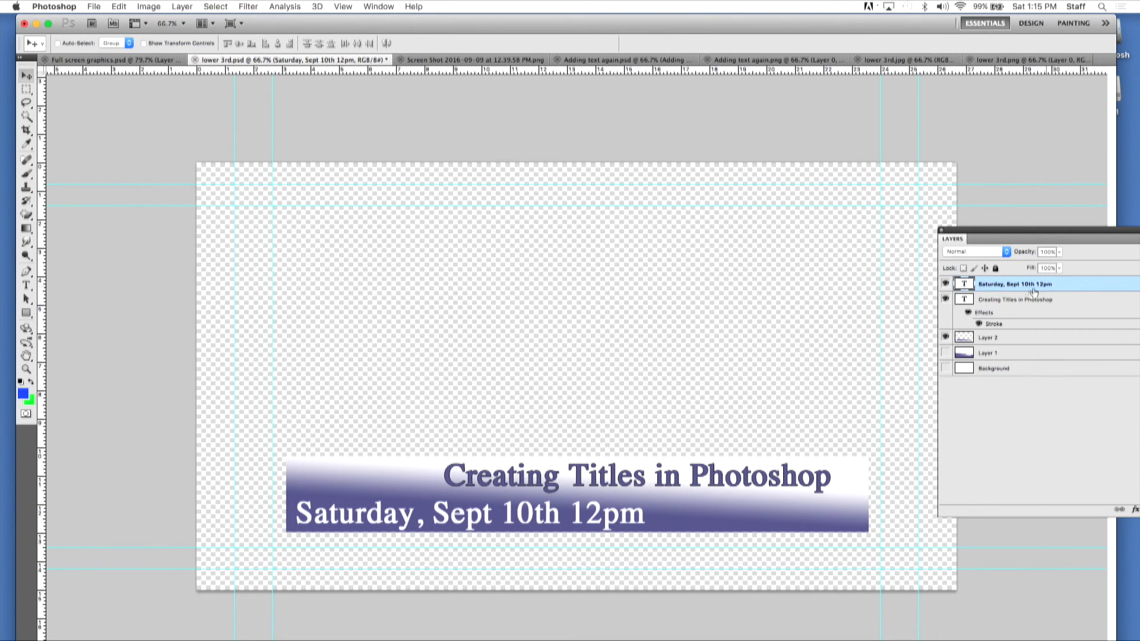
{"action": "right_click", "coordinate": [1026, 288]}
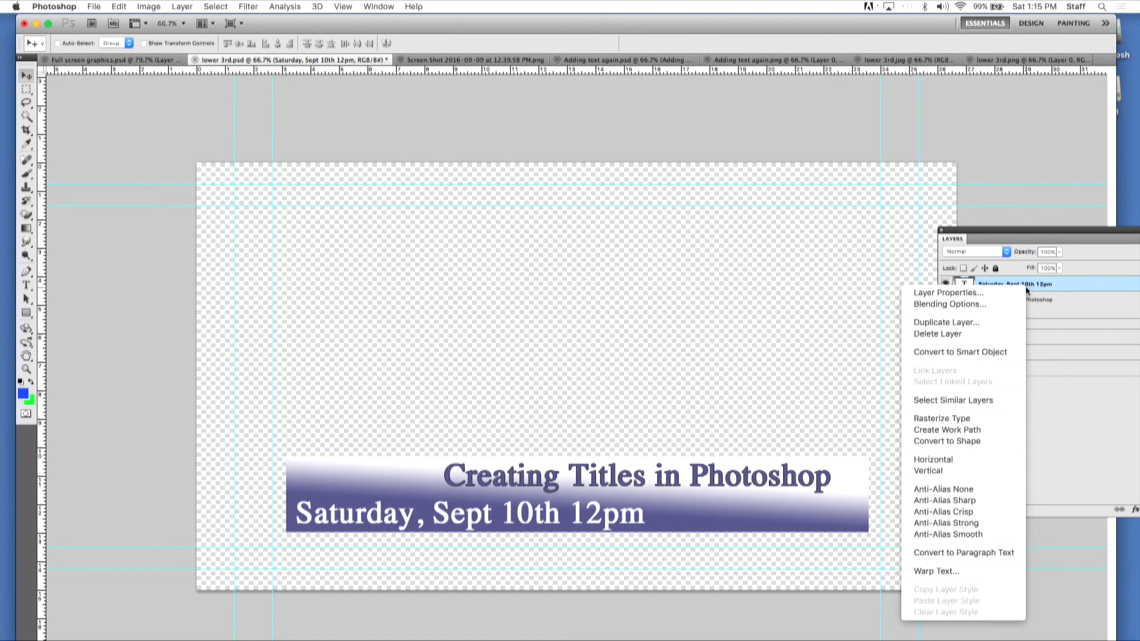
{"action": "left_click", "coordinate": [955, 326]}
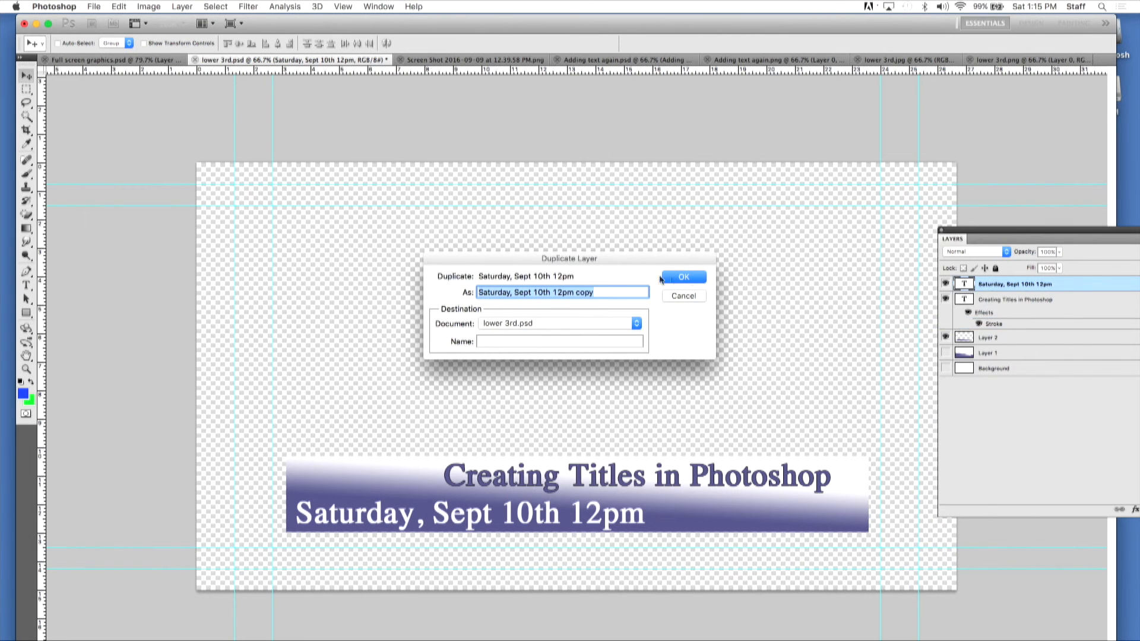
{"action": "left_click", "coordinate": [694, 278]}
{"action": "left_click", "coordinate": [945, 299]}
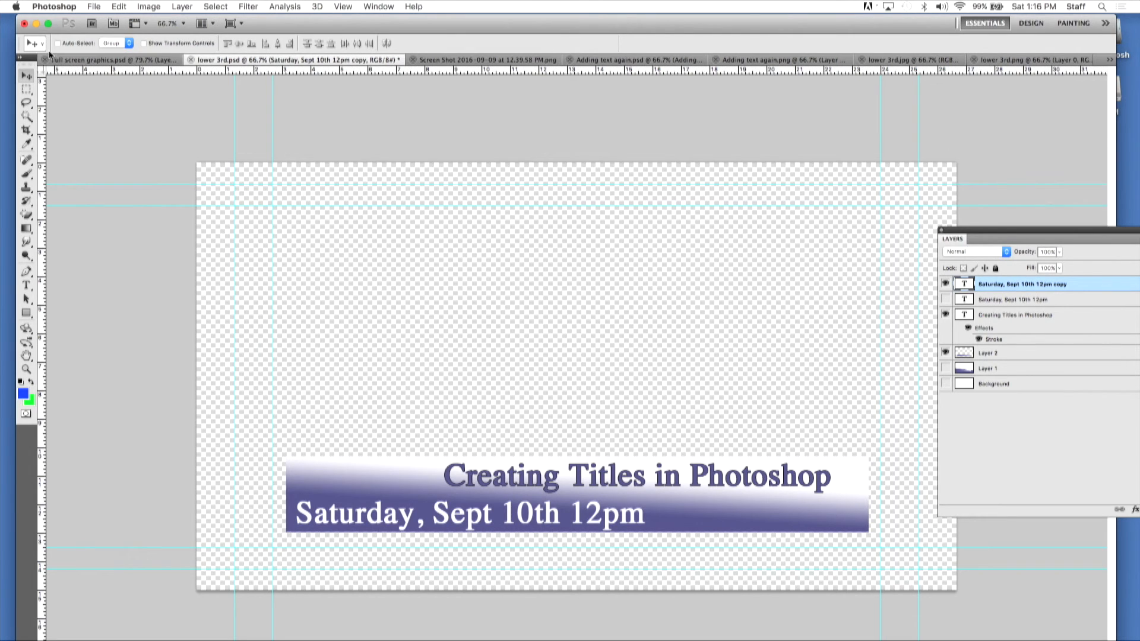
Step: Try to place the text cursor at the end of the "Creating Titles in Photoshop" title
{"action": "left_click", "coordinate": [26, 286]}
{"action": "left_click", "coordinate": [832, 483]}
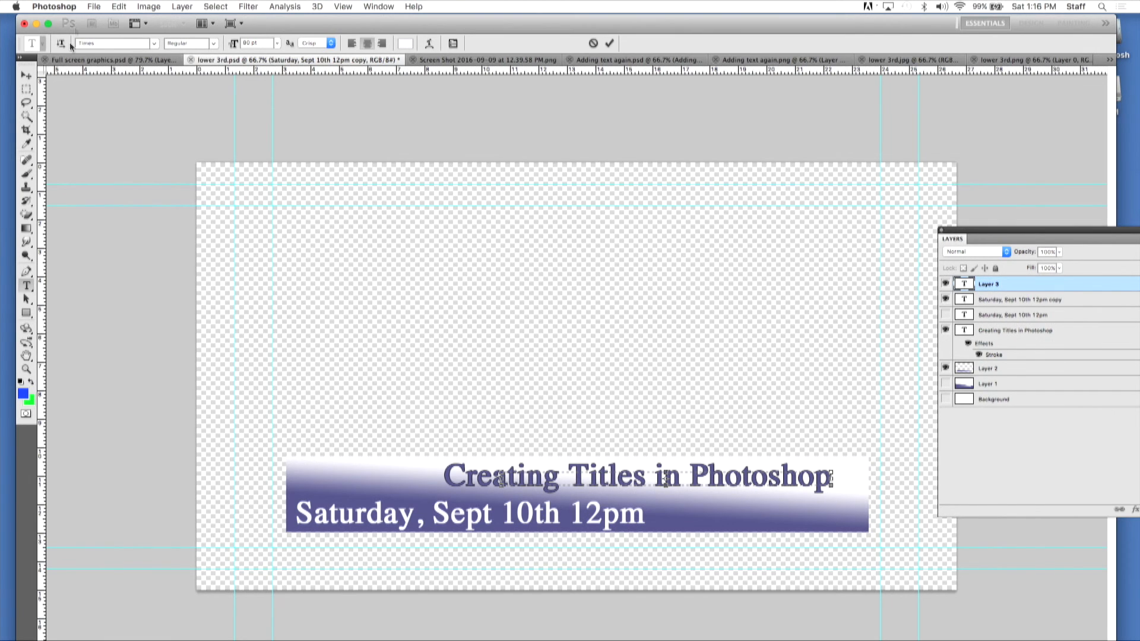
{"action": "left_click", "coordinate": [26, 76]}
Step: Replace the "Creating Titles in Photoshop" title text with "Directing for Television"
{"action": "left_click", "coordinate": [26, 285]}
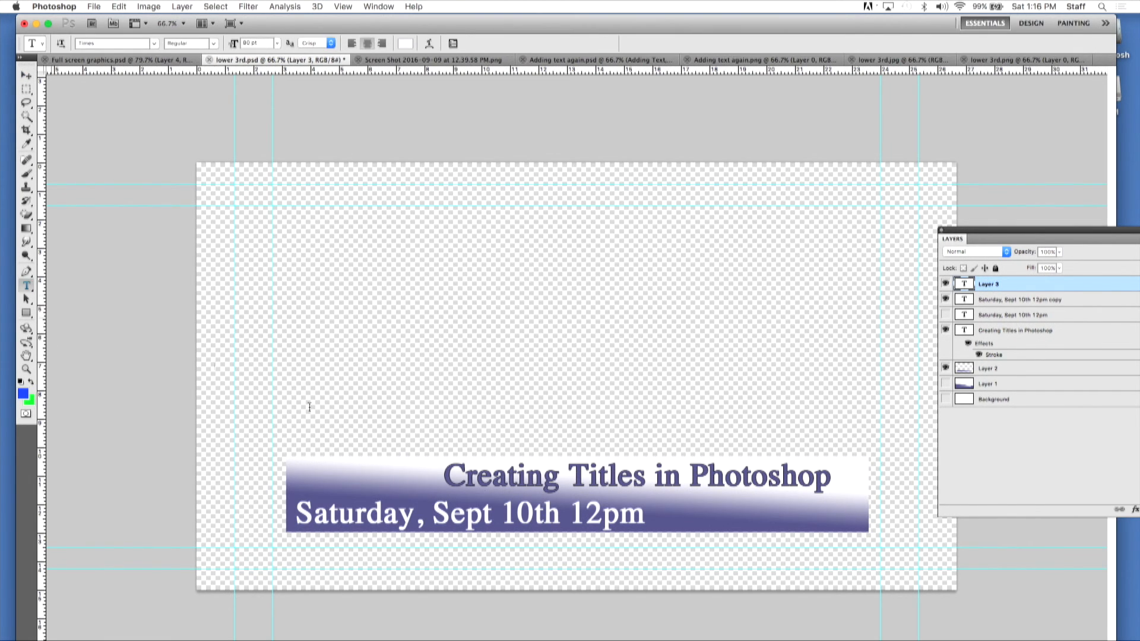
{"action": "left_click", "coordinate": [543, 475]}
{"action": "double_click", "coordinate": [542, 475]}
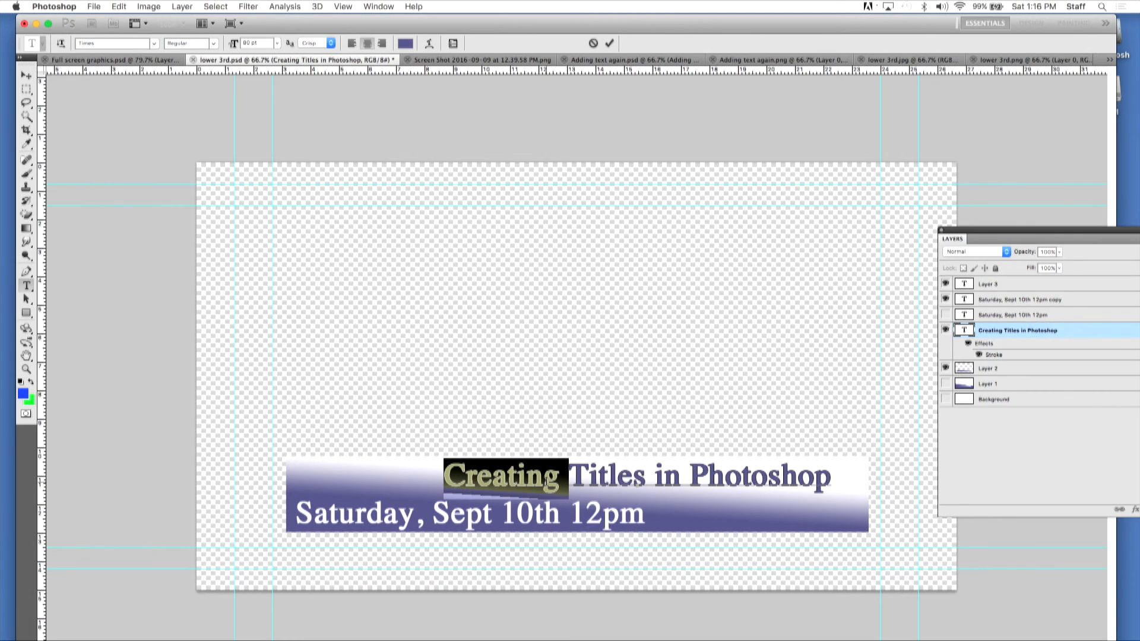
{"action": "key", "text": "Right"}
{"action": "key", "text": "Right"}
{"action": "key", "text": "Right"}
{"action": "key", "text": "Right"}
{"action": "key", "text": "Right"}
{"action": "key", "text": "Right"}
{"action": "key", "text": "Right"}
{"action": "key", "text": "Right"}
{"action": "key", "text": "Right"}
{"action": "key", "text": "Right"}
{"action": "key", "text": "Right"}
{"action": "key", "text": "Right"}
{"action": "key", "text": "Right"}
{"action": "key", "text": "Right"}
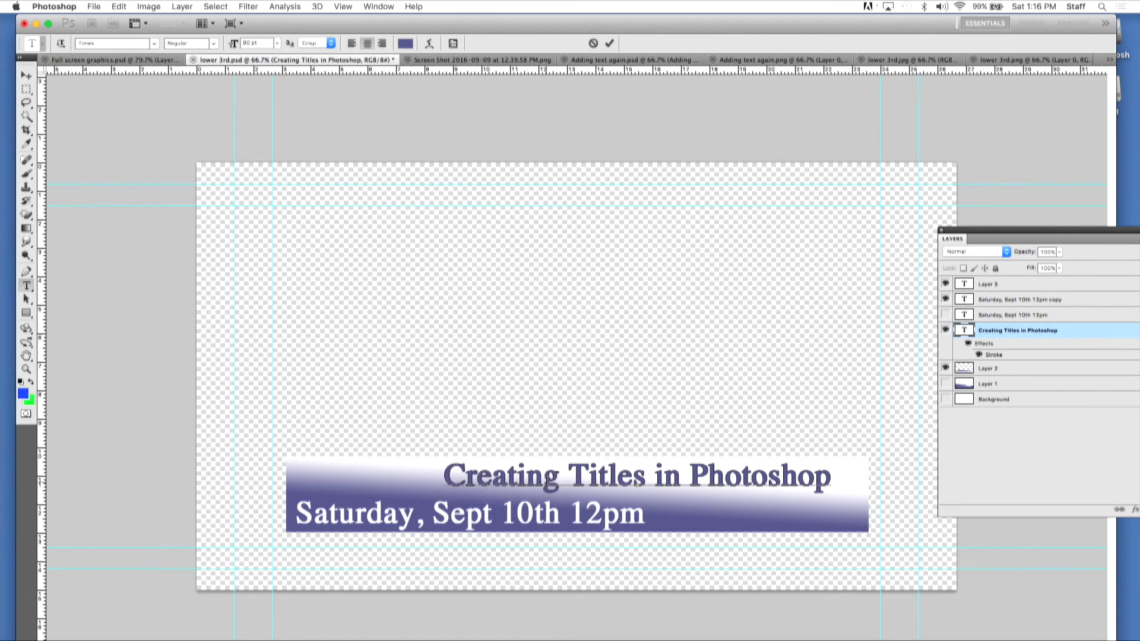
{"action": "key", "text": "Right"}
{"action": "key", "text": "Right"}
{"action": "key", "text": "Right"}
{"action": "key", "text": "Right"}
{"action": "key", "text": "Right"}
{"action": "key", "text": "Right"}
{"action": "key", "text": "Right"}
{"action": "key", "text": "BackSpace"}
{"action": "key", "text": "BackSpace"}
{"action": "key", "text": "BackSpace"}
{"action": "key", "text": "BackSpace"}
{"action": "key", "text": "BackSpace"}
{"action": "key", "text": "BackSpace"}
{"action": "key", "text": "BackSpace"}
{"action": "key", "text": "BackSpace"}
{"action": "key", "text": "BackSpace"}
{"action": "key", "text": "BackSpace"}
{"action": "key", "text": "BackSpace"}
{"action": "key", "text": "BackSpace"}
{"action": "key", "text": "BackSpace"}
{"action": "key", "text": "BackSpace"}
{"action": "key", "text": "BackSpace"}
{"action": "key", "text": "BackSpace"}
{"action": "key", "text": "BackSpace"}
{"action": "key", "text": "BackSpace"}
{"action": "key", "text": "BackSpace"}
{"action": "key", "text": "BackSpace"}
{"action": "key", "text": "BackSpace"}
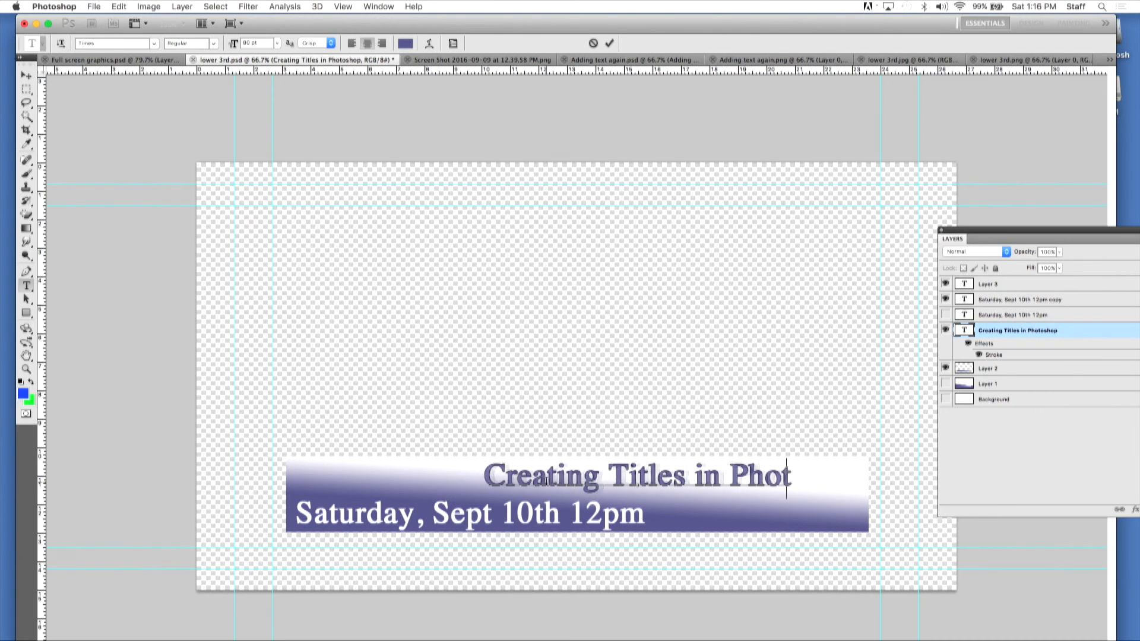
{"action": "key", "text": "BackSpace"}
{"action": "key", "text": "BackSpace"}
{"action": "key", "text": "BackSpace"}
{"action": "key", "text": "BackSpace"}
{"action": "key", "text": "BackSpace"}
{"action": "key", "text": "BackSpace"}
{"action": "key", "text": "BackSpace"}
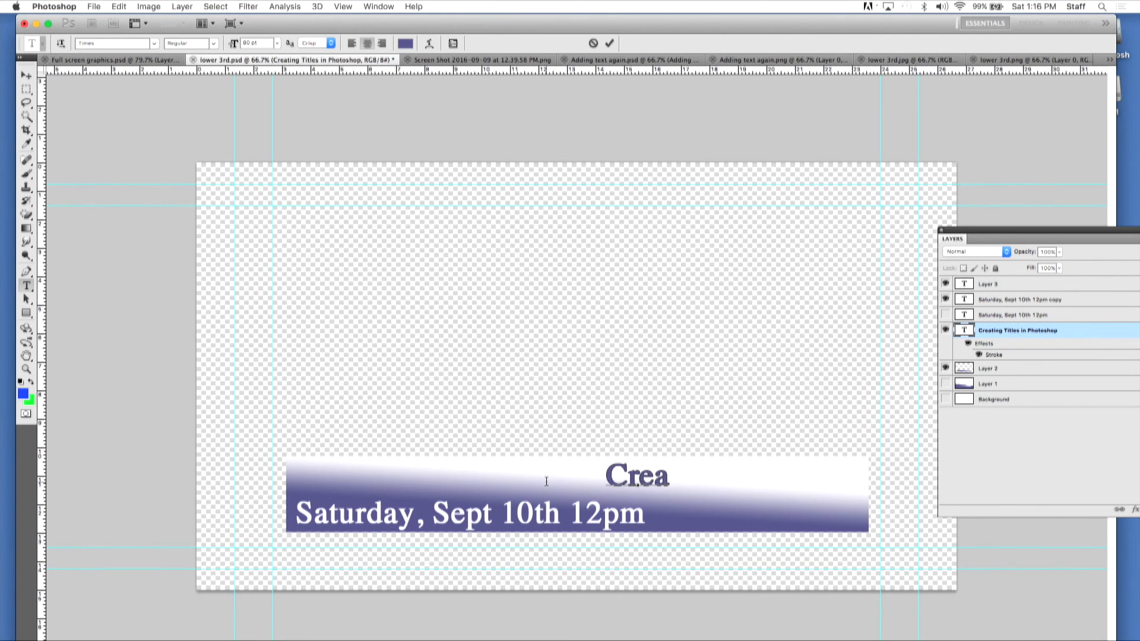
{"action": "type", "text": "Dir"}
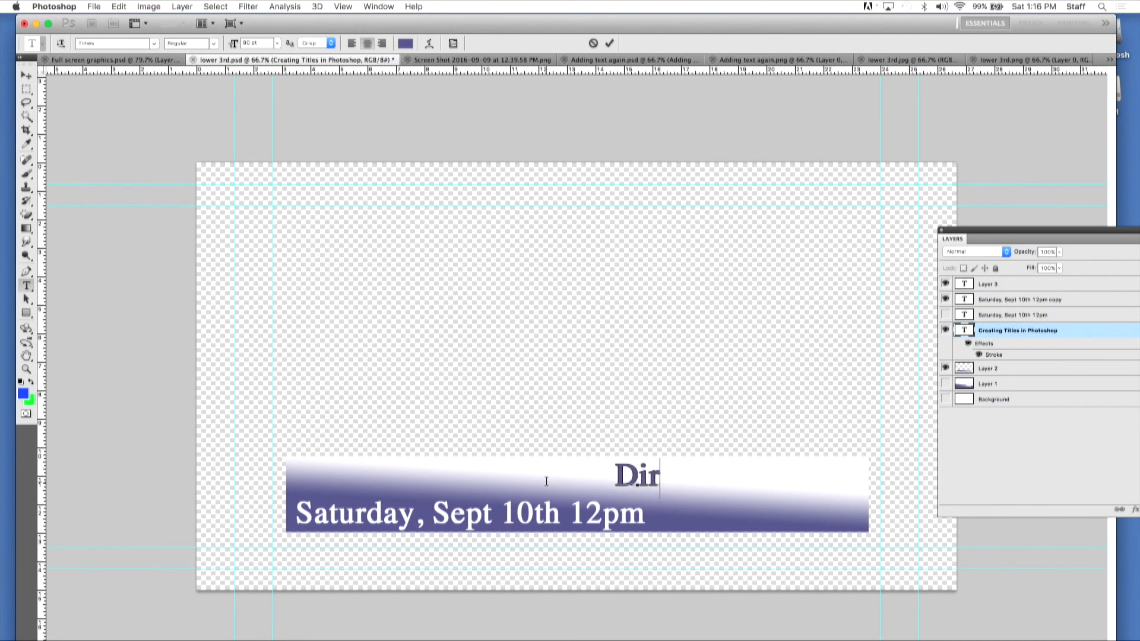
{"action": "type", "text": "ecting for "}
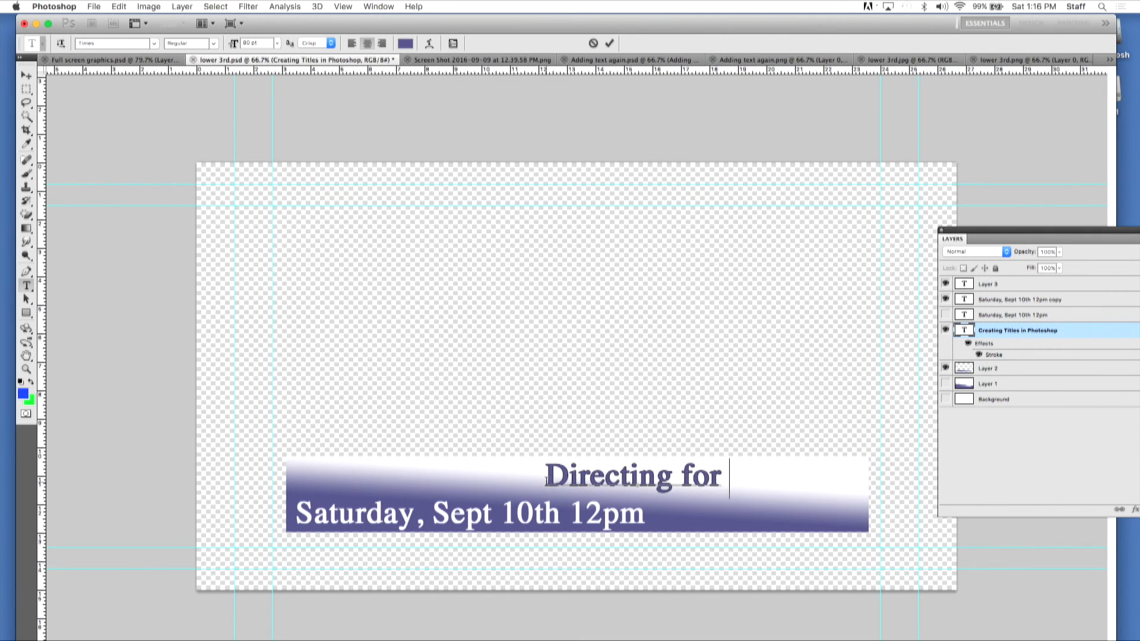
{"action": "type", "text": "Television"}
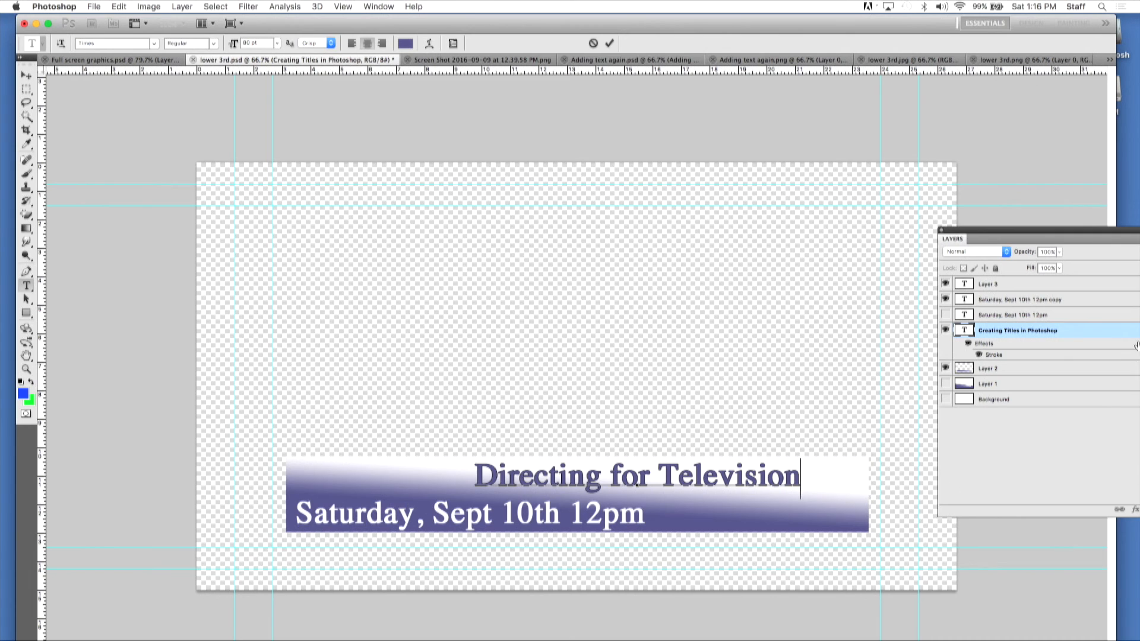
Step: Duplicate the "Saturday, Sept 10th 12pm copy" text layer within "lower 3rd.psd" under the suggested name
{"action": "left_click", "coordinate": [1019, 304]}
{"action": "right_click", "coordinate": [1021, 302]}
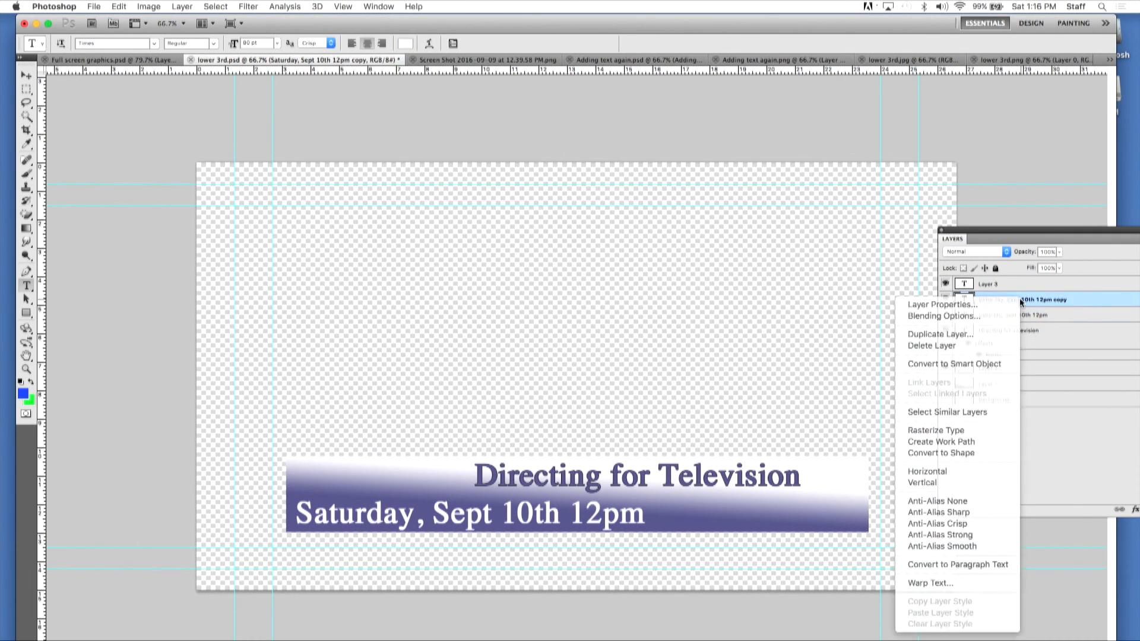
{"action": "left_click", "coordinate": [962, 335]}
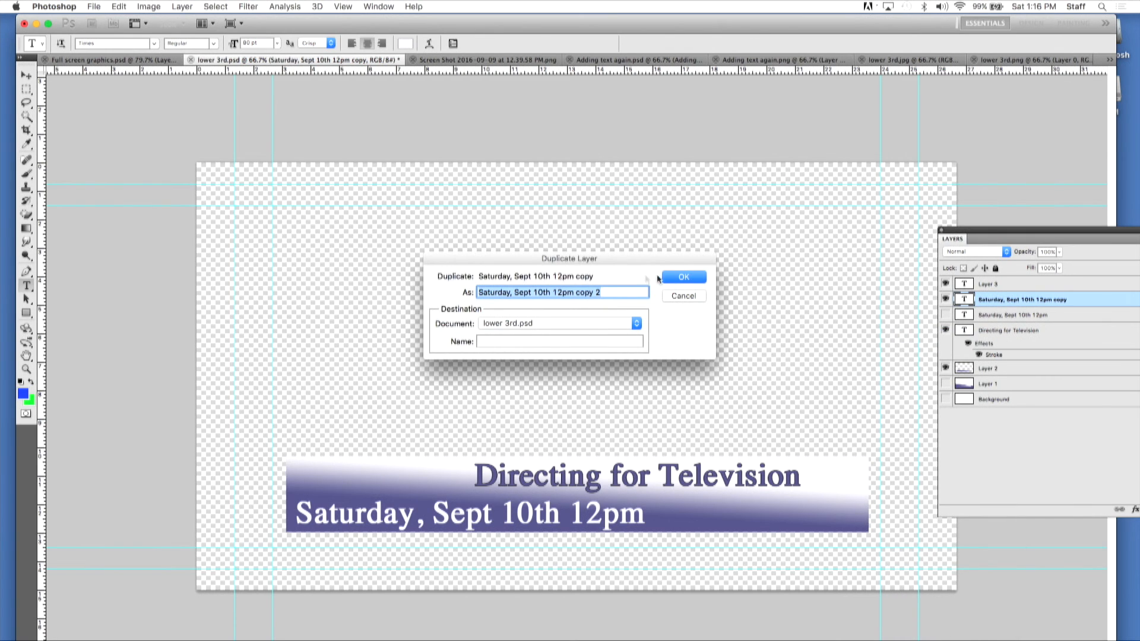
{"action": "left_click", "coordinate": [662, 276]}
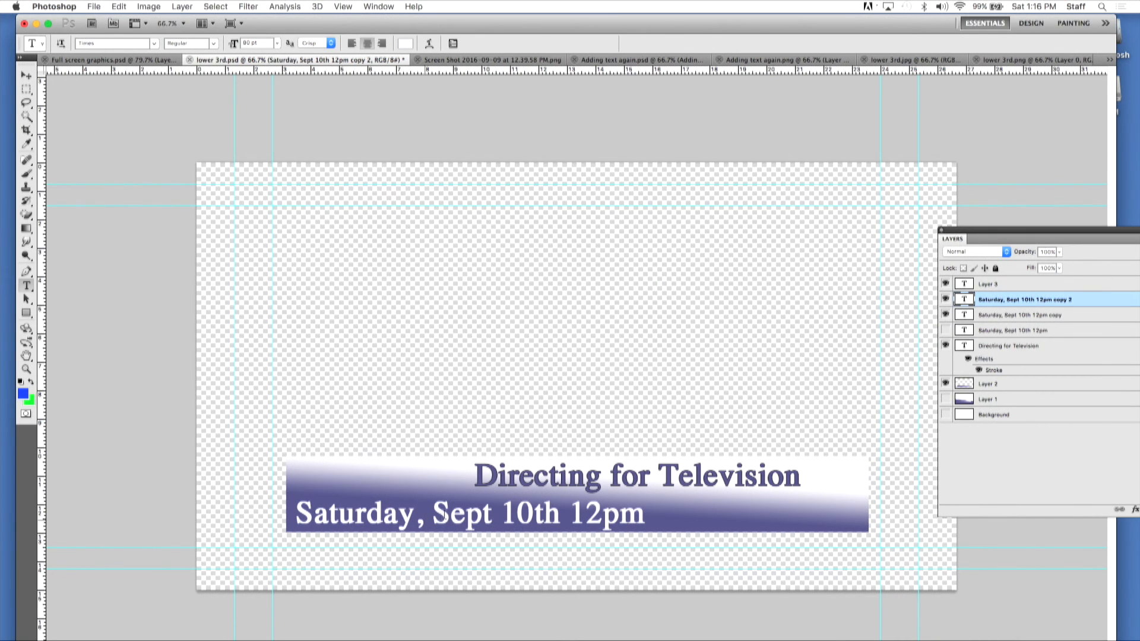
Step: Change "Sept 10th" to "October 8" in the newest date layer and hide the "Saturday, Sept 10th 12pm copy" layer
{"action": "left_click", "coordinate": [448, 514]}
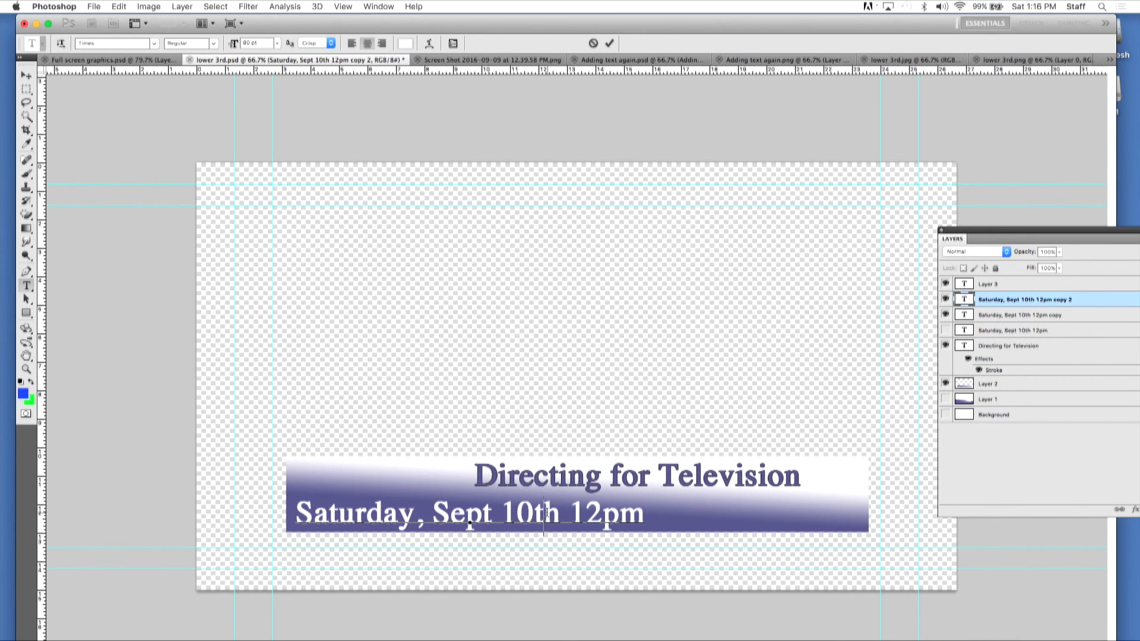
{"action": "left_click_drag", "start_coordinate": [432, 515], "coordinate": [568, 515]}
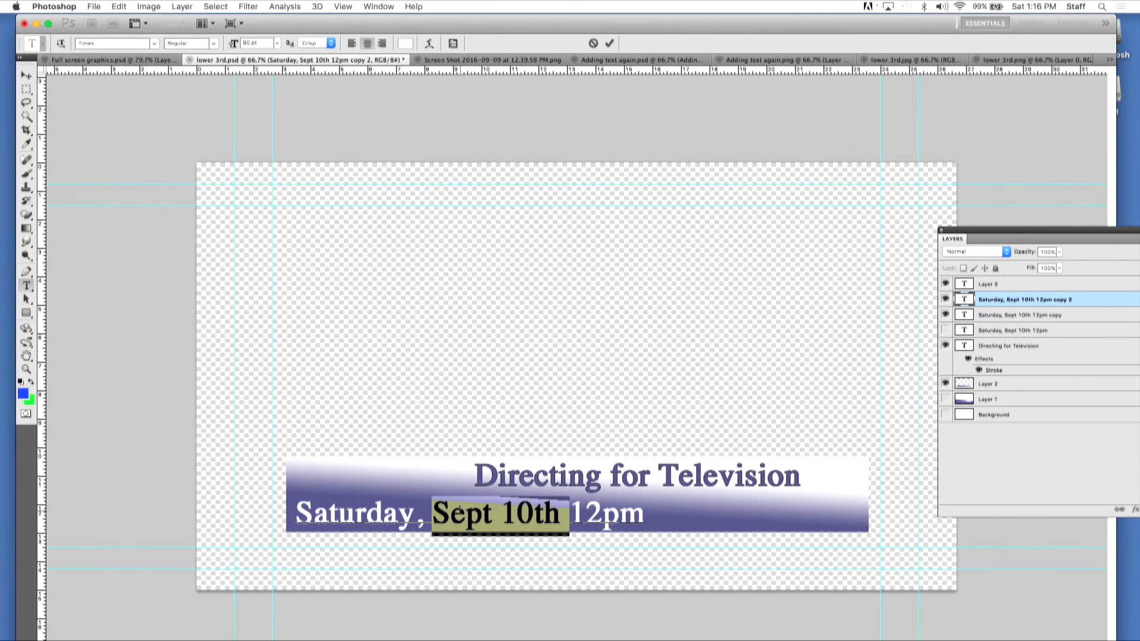
{"action": "type", "text": "O"}
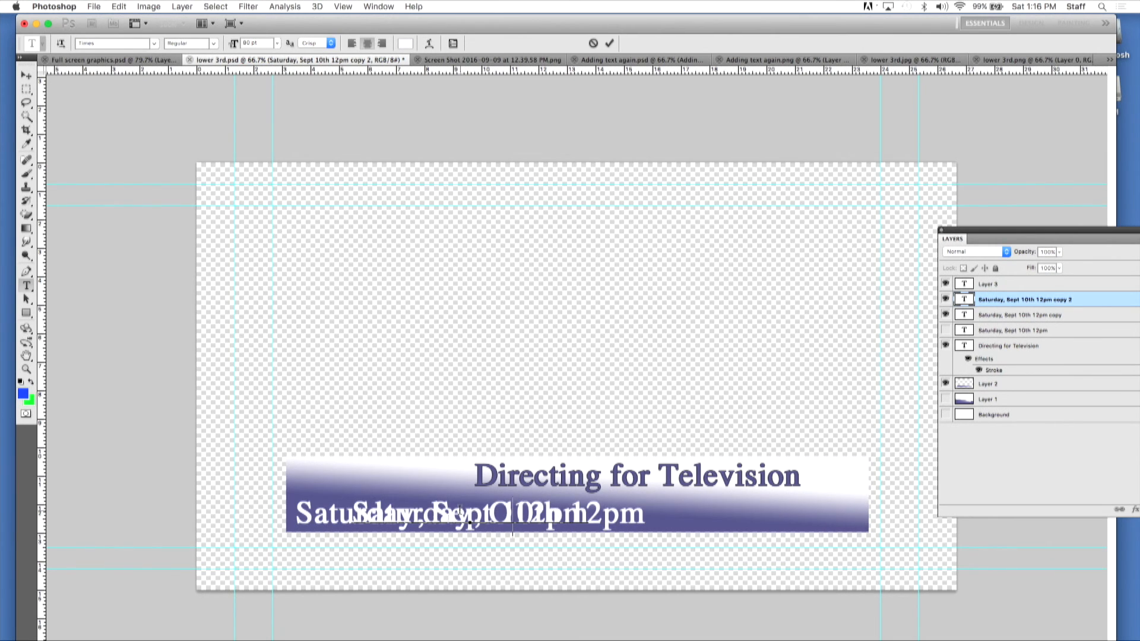
{"action": "type", "text": "ct"}
{"action": "type", "text": "ber"}
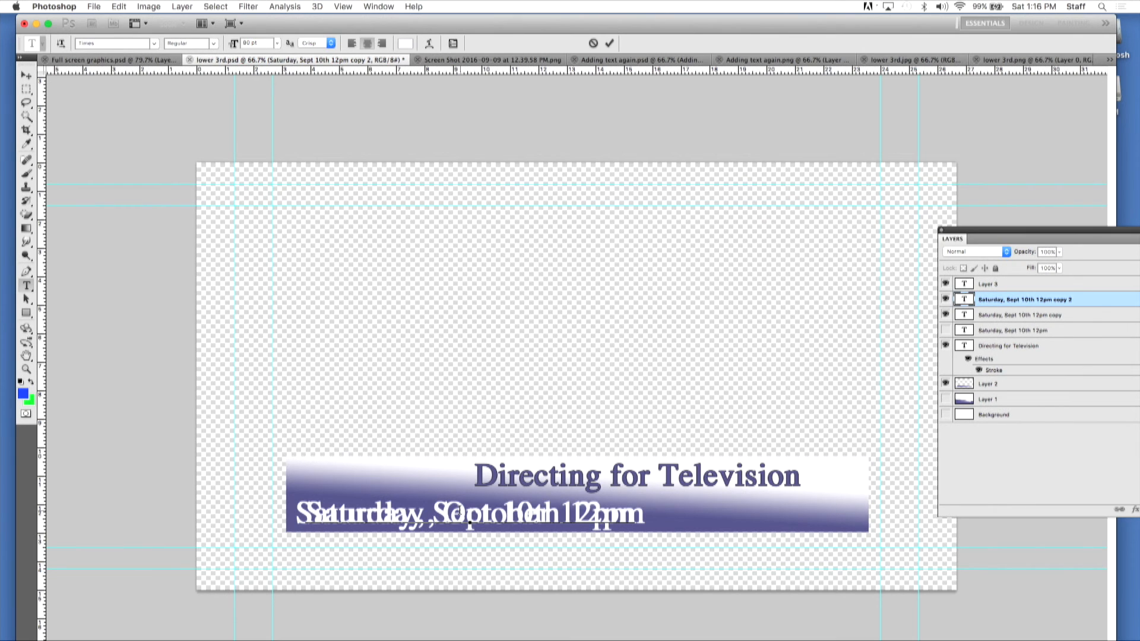
{"action": "type", "text": "8"}
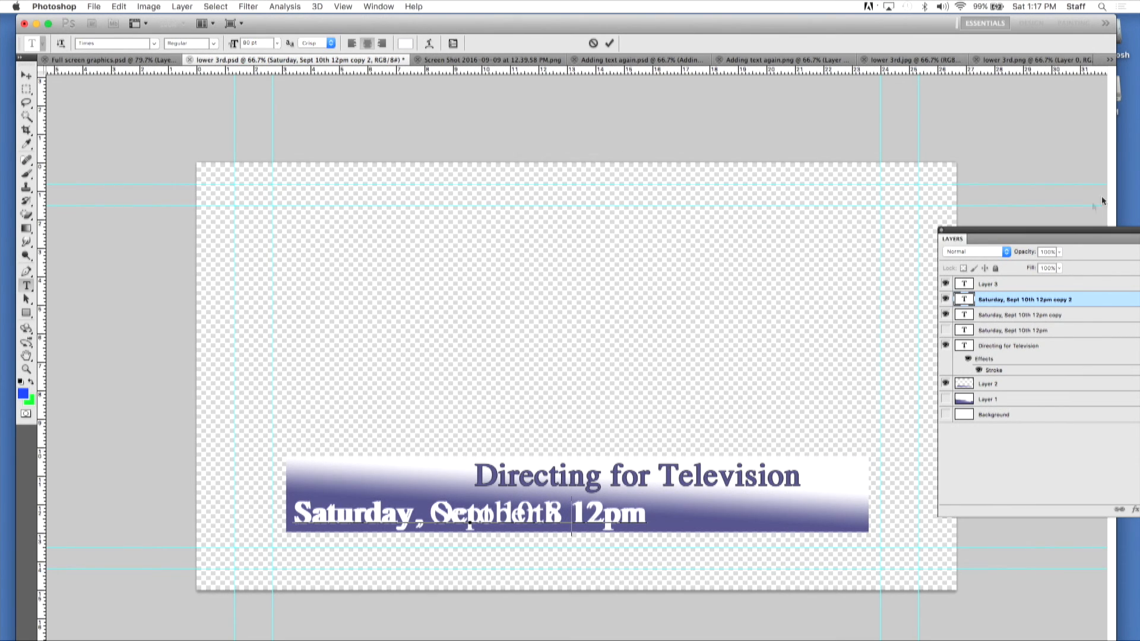
{"action": "left_click", "coordinate": [945, 314]}
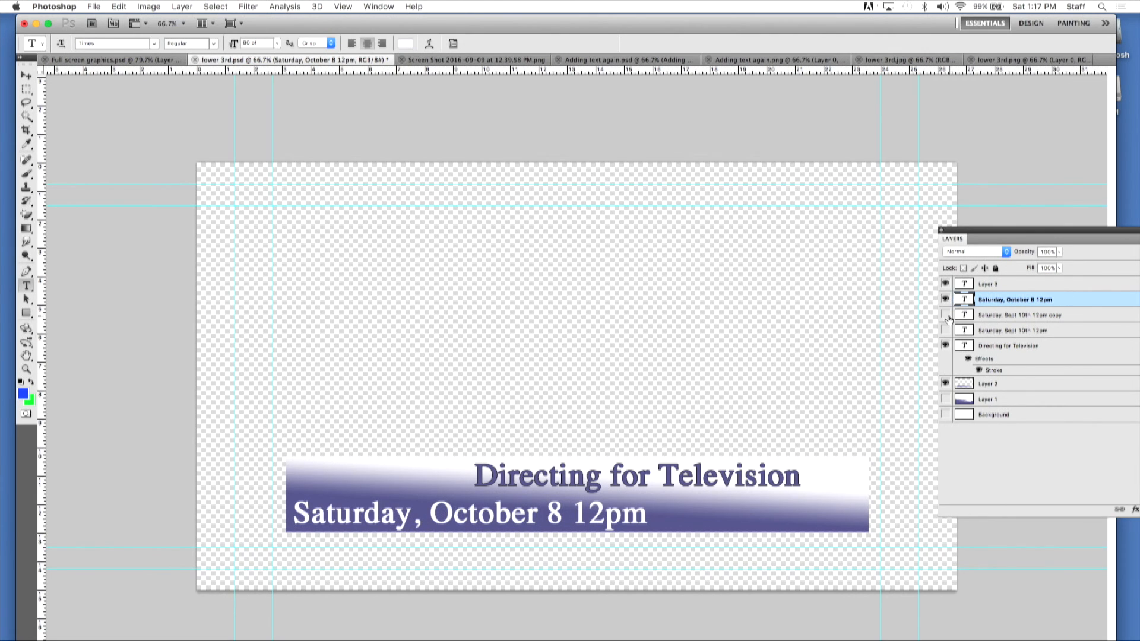